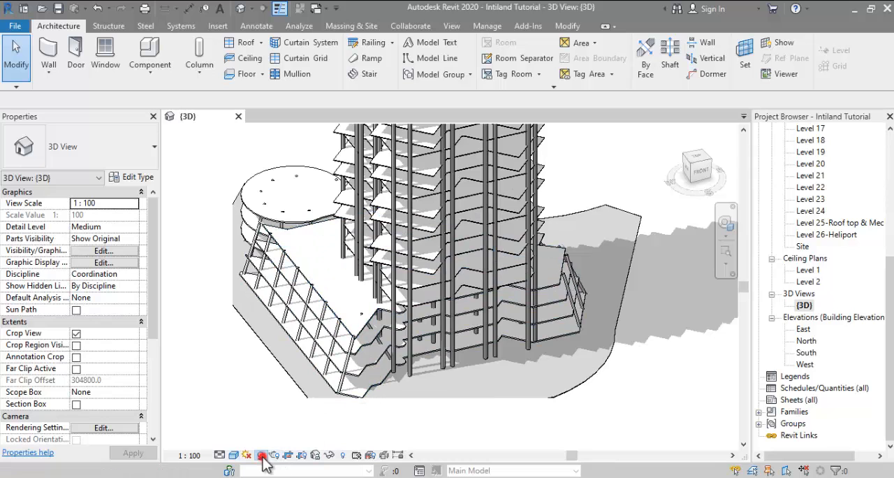
Step: Turn off shadows in the 3D view and inspect the podium and tower from several sides
click(261, 455)
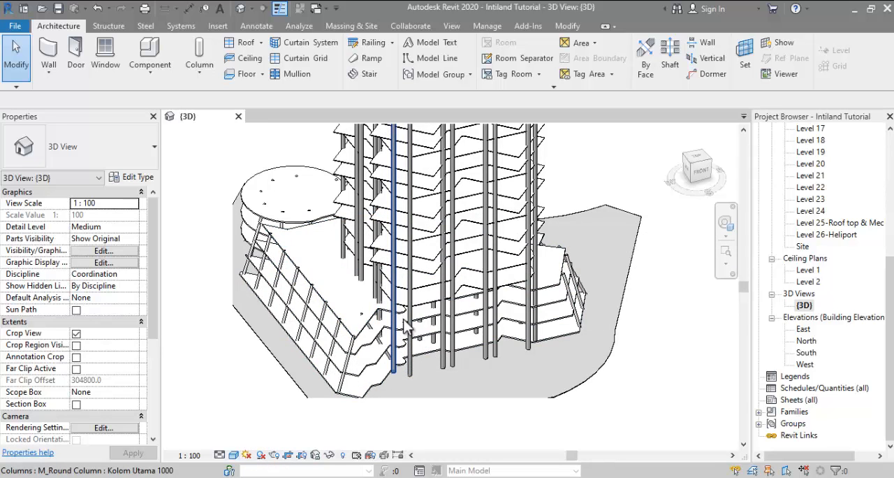
shift+middle_drag(403, 324, 353, 233)
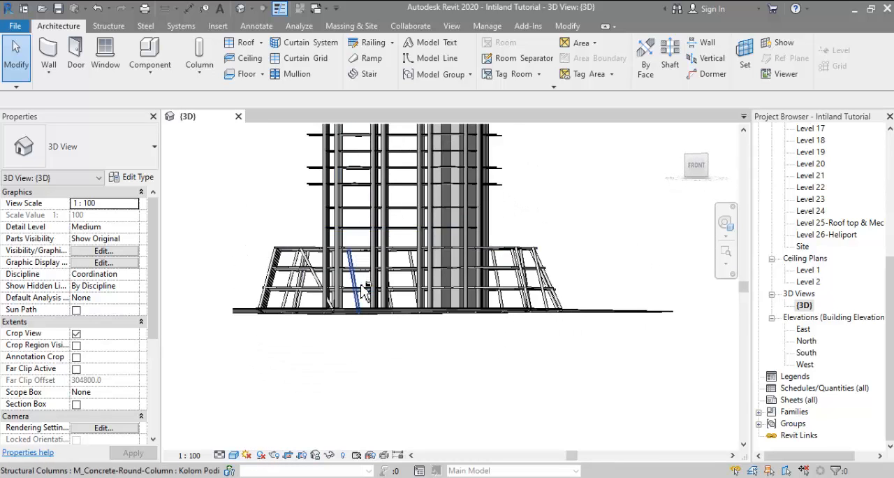
shift+middle_drag(364, 288, 460, 322)
middle_drag(540, 237, 515, 305)
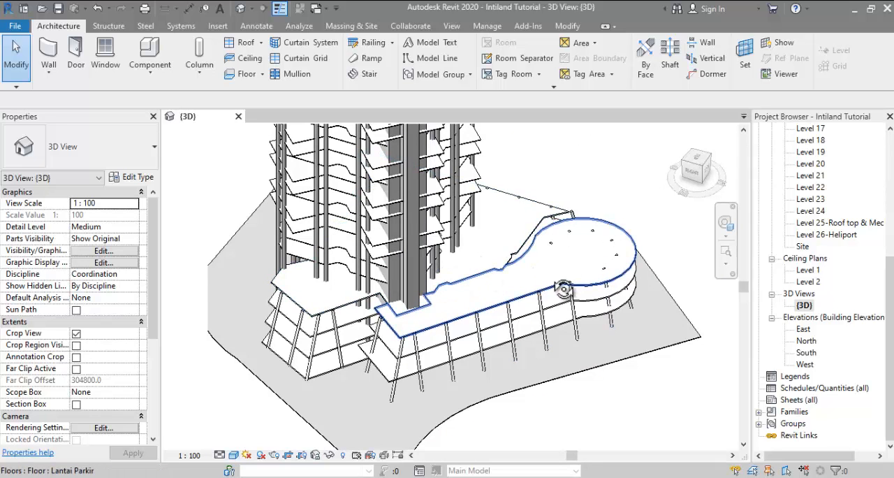
shift+middle_drag(562, 279, 451, 366)
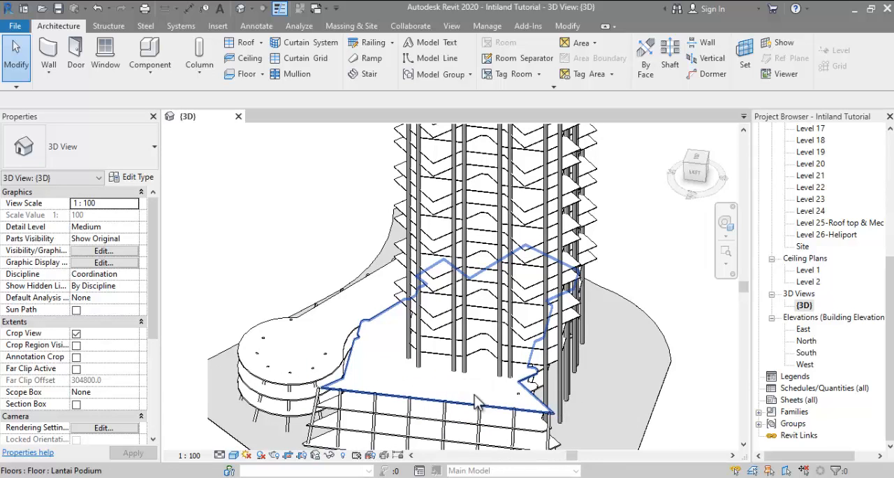
shift+middle_drag(489, 402, 419, 369)
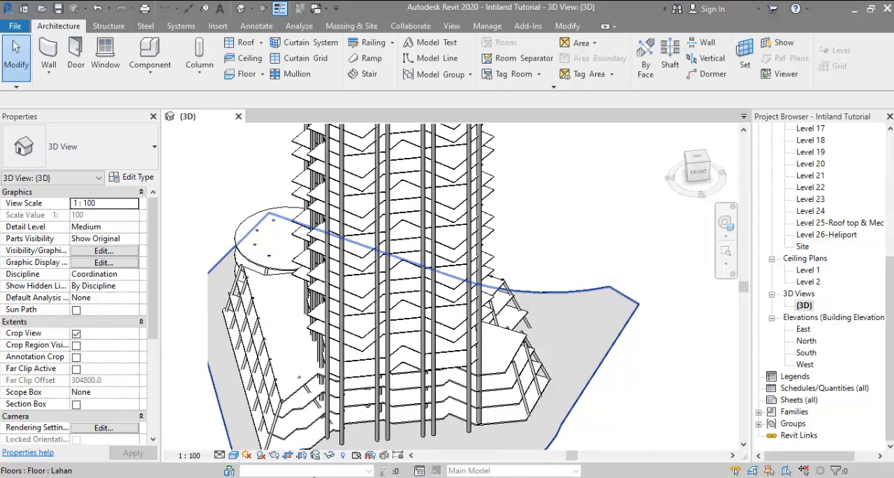
Step: Switch to Photos and examine the podium and courtyard levels in the building section dharmala_06.jpg
click(355, 412)
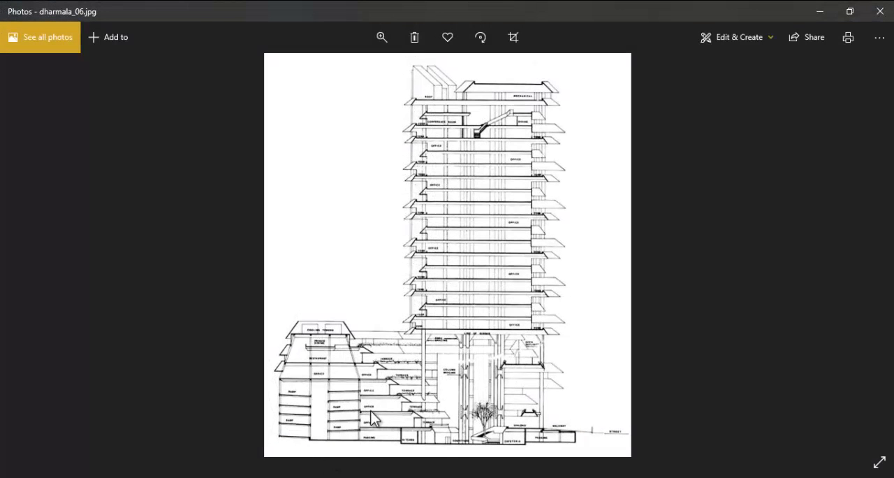
ctrl+scroll(357, 426, up, 3)
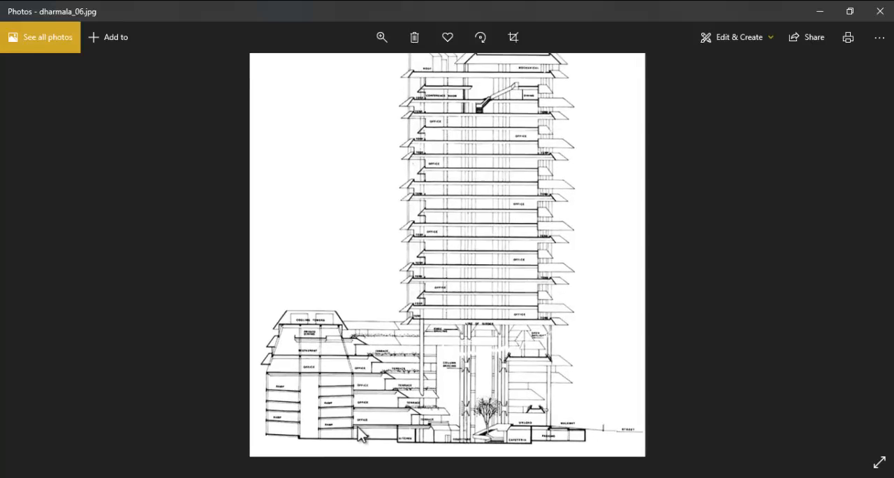
ctrl+scroll(357, 426, up, 1)
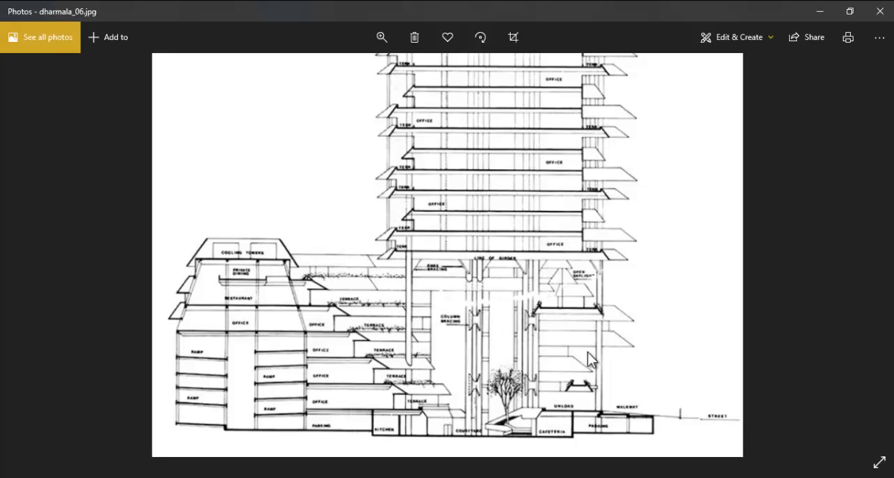
ctrl+scroll(489, 447, up, 1)
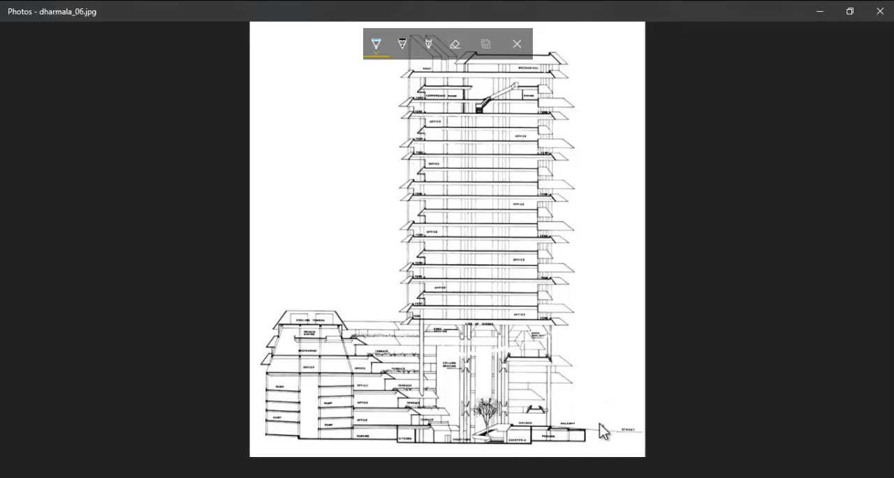
Step: Sketch blue arrows through the courtyard and above the terraces on the section drawing, and discard the annotations
mouse_move(603, 415)
mouse_down()
mouse_move(464, 419)
mouse_move(480, 428)
mouse_up()
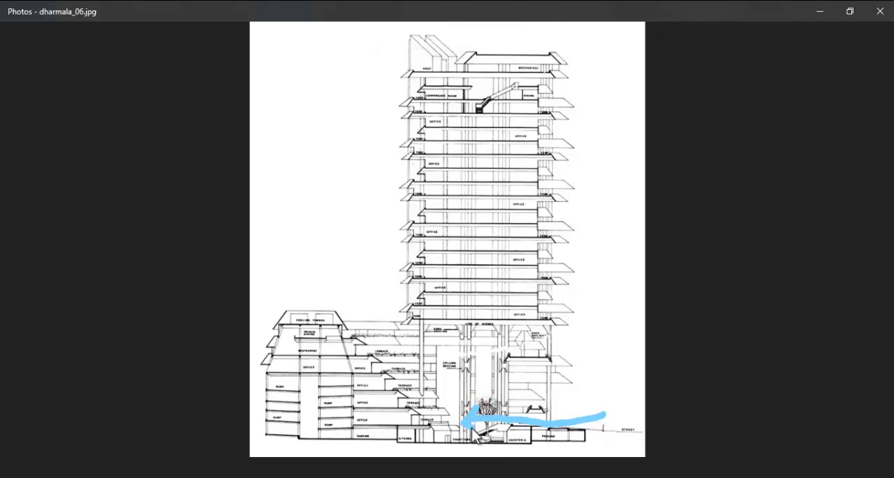
mouse_move(571, 392)
mouse_down()
mouse_move(468, 395)
mouse_move(472, 352)
mouse_move(483, 367)
mouse_up()
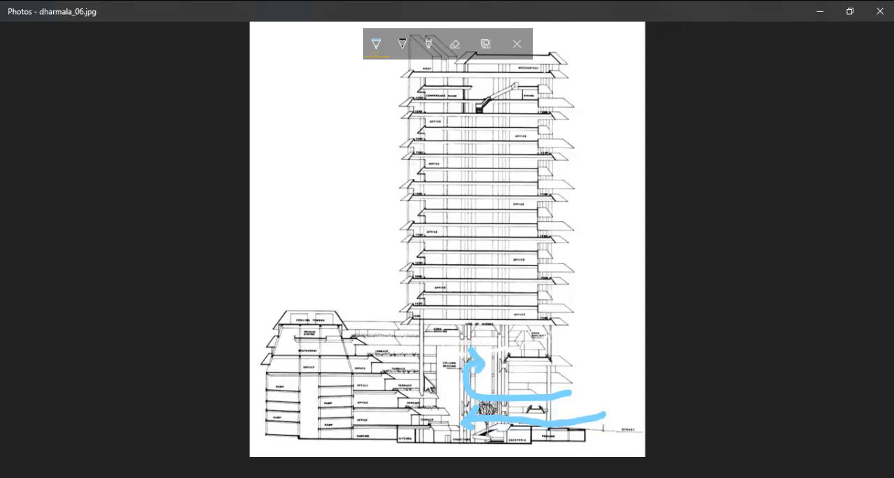
mouse_move(425, 378)
mouse_down()
mouse_move(400, 336)
mouse_move(419, 340)
mouse_move(416, 348)
mouse_move(344, 266)
mouse_move(310, 274)
mouse_up()
mouse_move(345, 238)
mouse_down()
mouse_move(381, 277)
mouse_move(376, 307)
mouse_move(370, 296)
mouse_move(398, 292)
mouse_up()
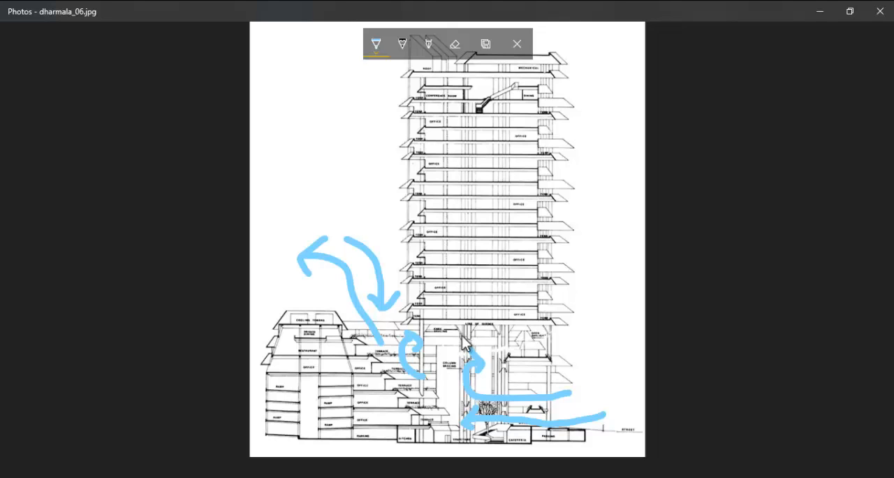
key(Escape)
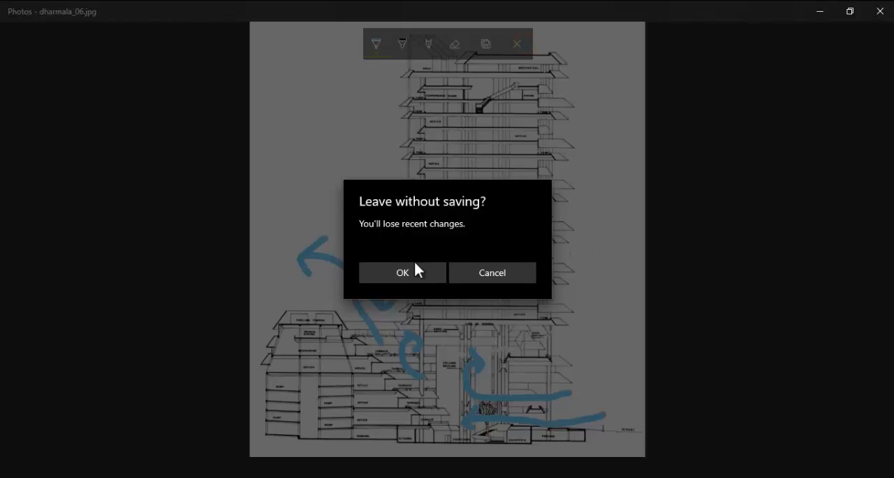
click(411, 269)
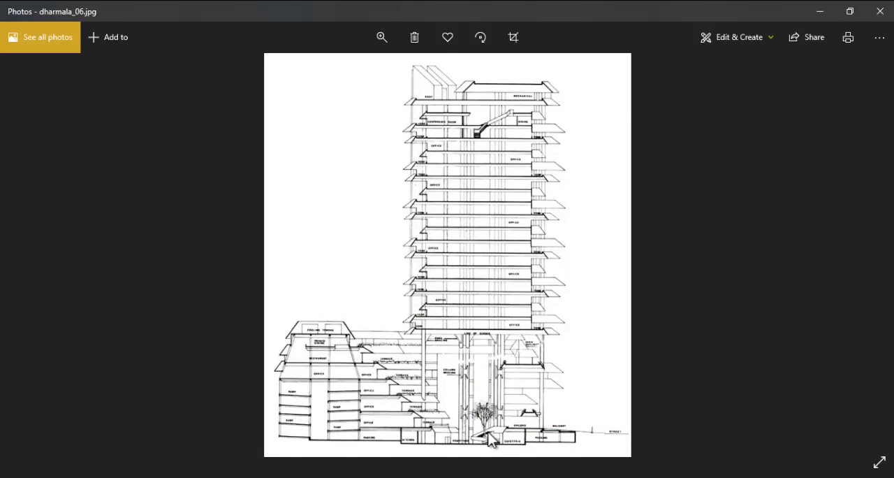
Step: Switch to Revit, open the Level 1 floor plan and start editing the boundary of the Lantai Podium floor
click(246, 432)
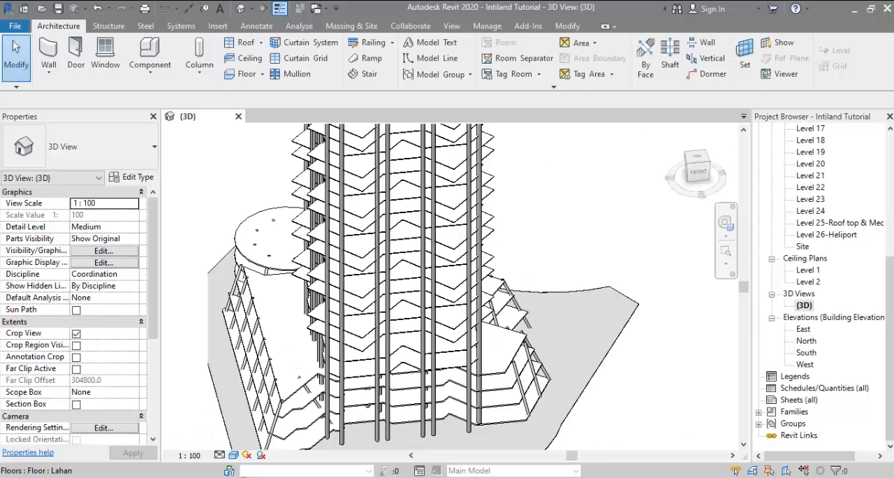
scroll(820, 224, up, 2)
scroll(820, 223, up, 3)
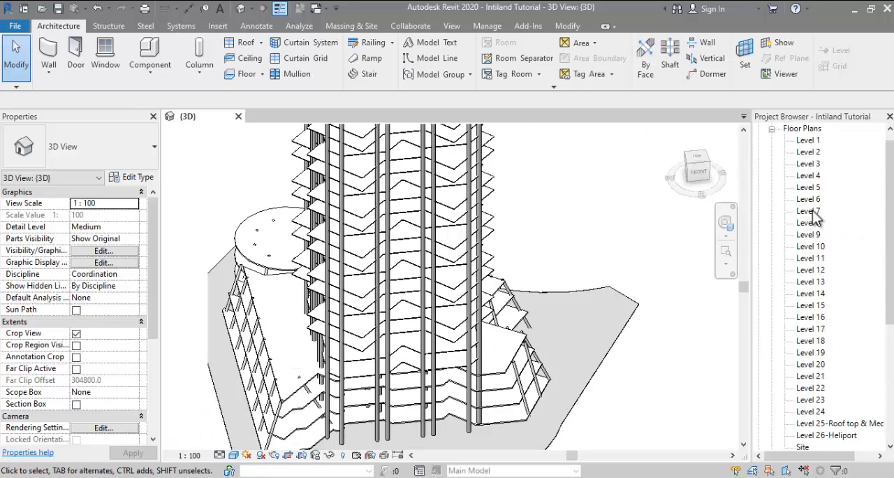
double_click(808, 152)
click(394, 282)
scroll(394, 283, up, 2)
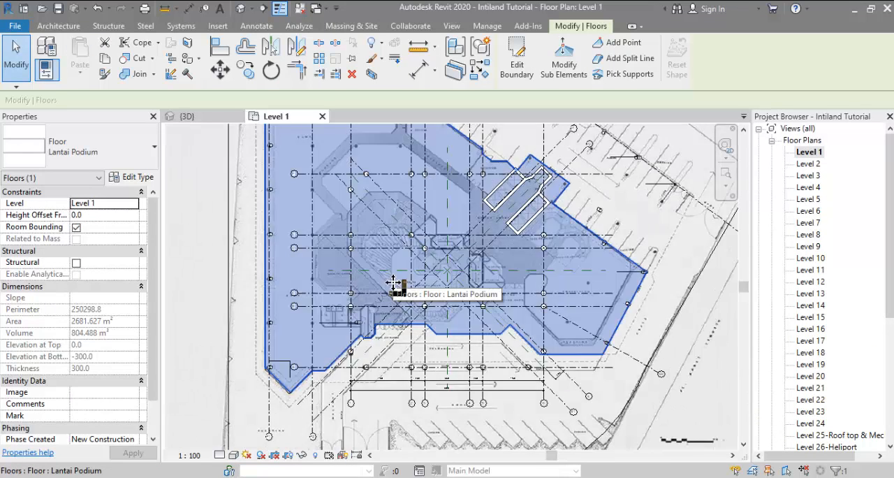
middle_drag(393, 279, 401, 307)
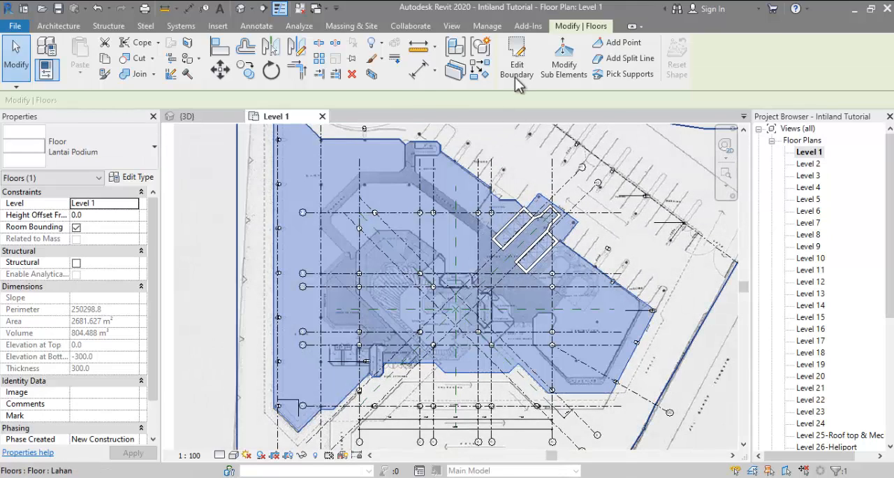
click(518, 59)
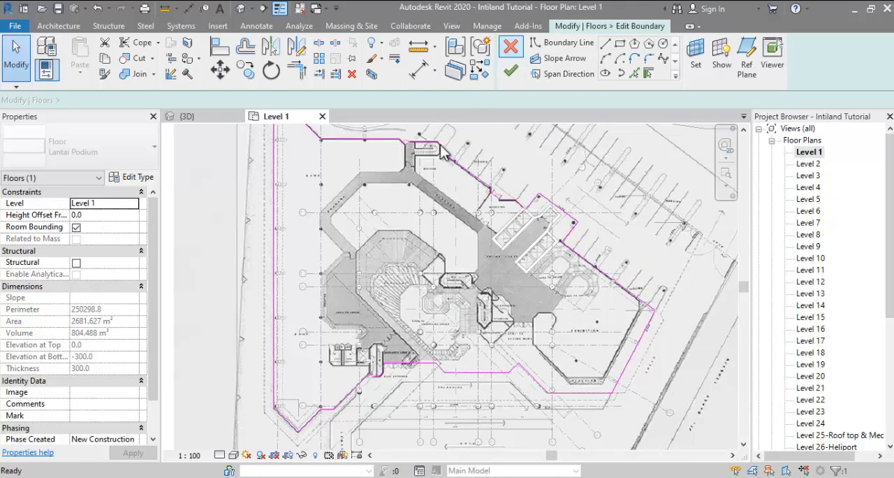
Step: Draw a diagonal boundary line about 17,505 mm long from the boundary corner near the bank entrance along the courtyard stair
scroll(391, 340, up, 4)
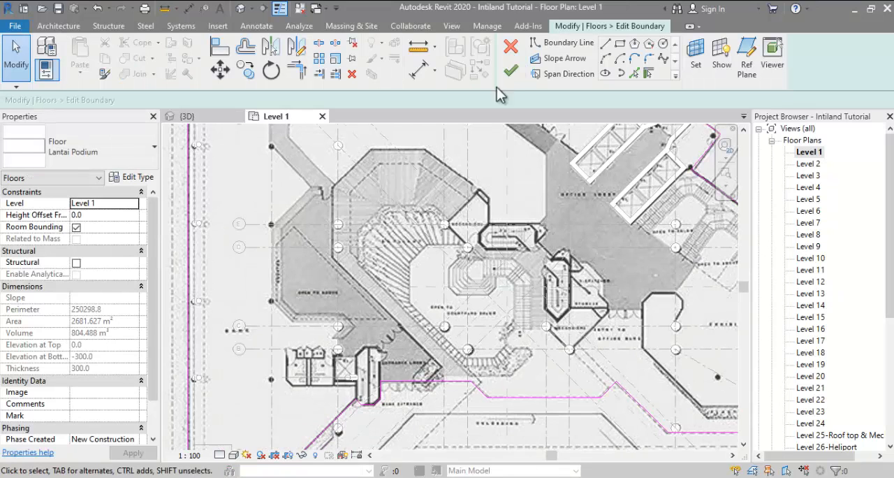
click(562, 43)
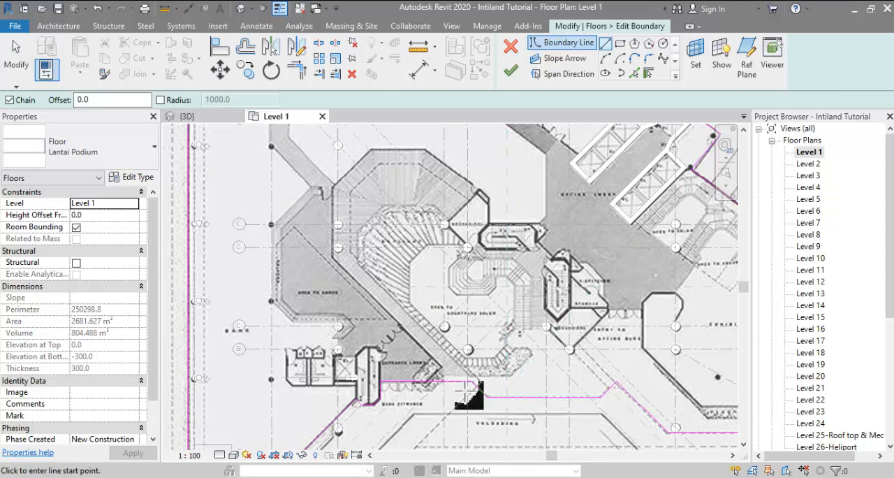
scroll(401, 377, up, 3)
click(520, 376)
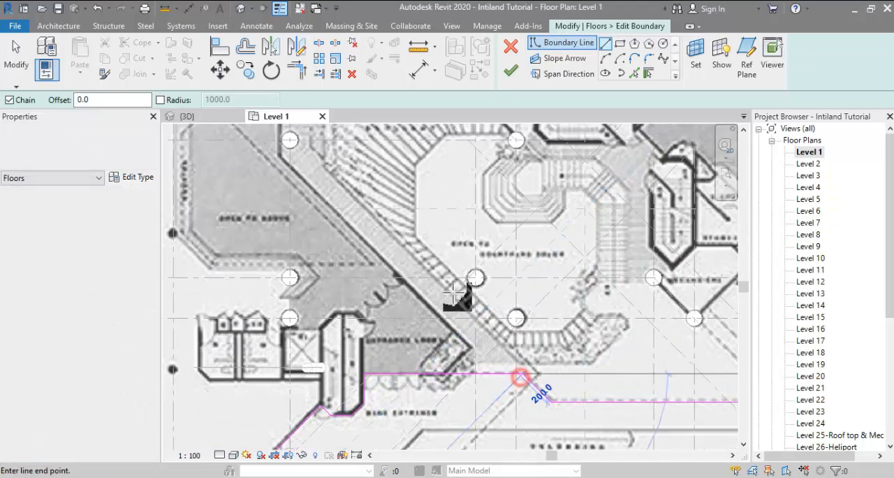
middle_drag(464, 303, 505, 393)
scroll(499, 377, down, 1)
click(392, 283)
scroll(408, 311, up, 1)
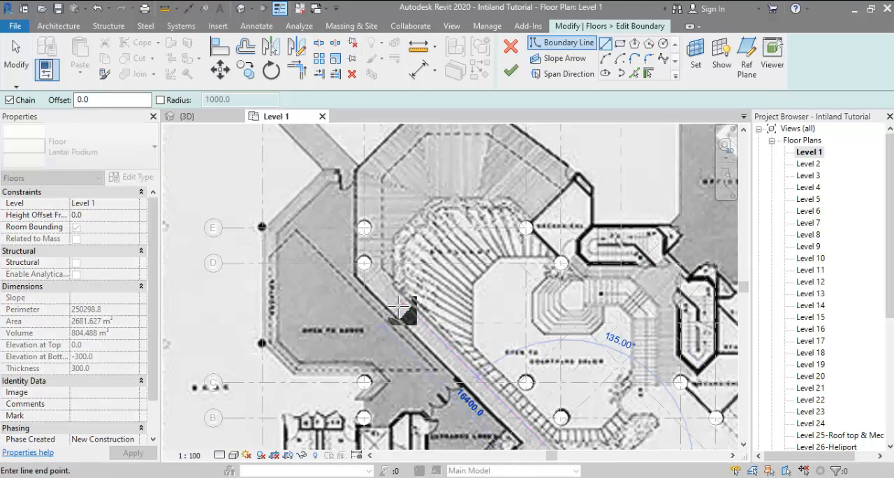
middle_drag(409, 309, 378, 274)
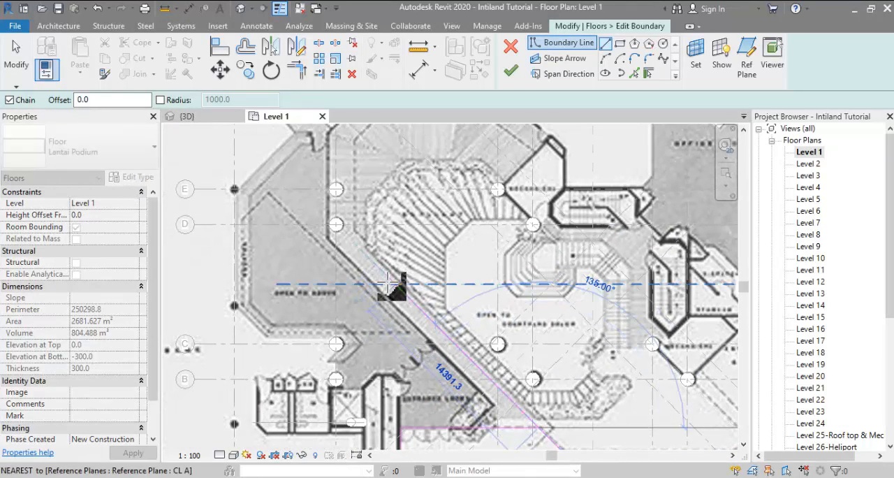
click(363, 255)
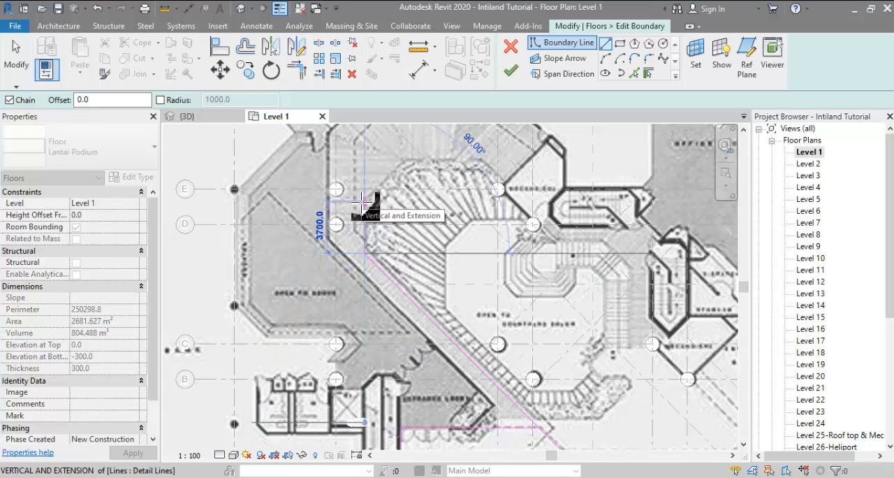
Step: Continue the opening's boundary with a 3700 mm vertical and a 4300 mm diagonal segment, around the stair to the column on grid D
click(364, 202)
click(409, 159)
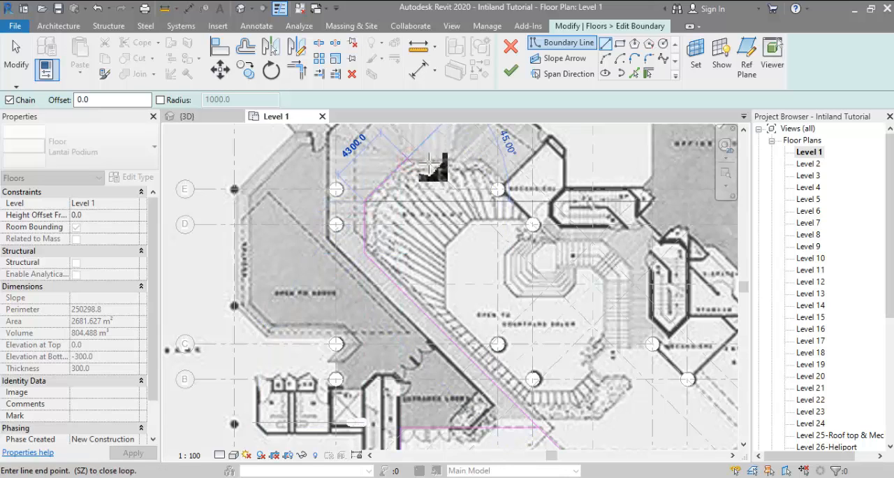
click(482, 170)
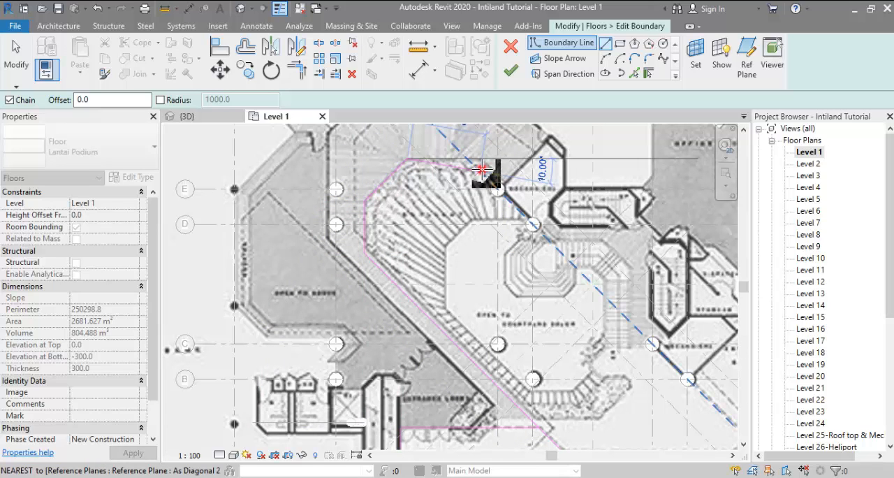
scroll(543, 228, up, 2)
scroll(533, 223, up, 1)
click(532, 224)
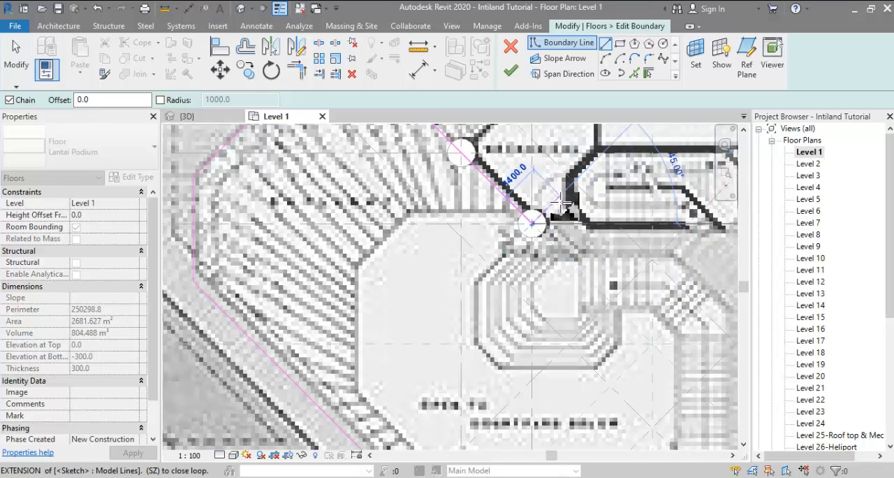
Step: Continue the opening's boundary past the grid D column with a 1500 mm diagonal, a 3900 mm horizontal and a 2800 mm diagonal segment around the stair
scroll(556, 220, down, 1)
middle_drag(553, 224, 423, 227)
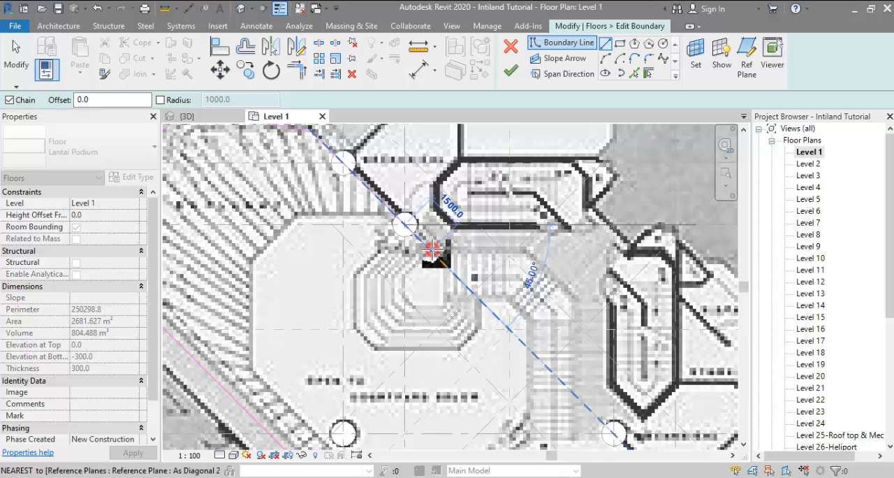
click(434, 250)
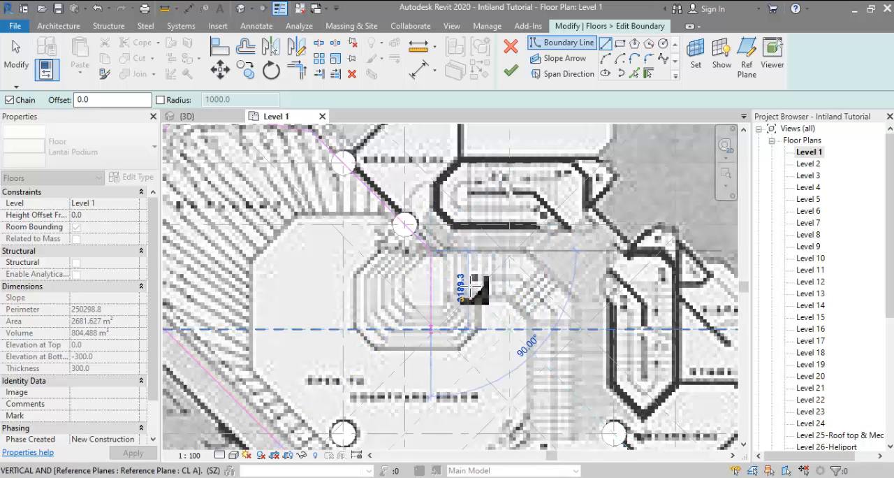
scroll(474, 291, down, 1)
middle_drag(473, 291, 492, 272)
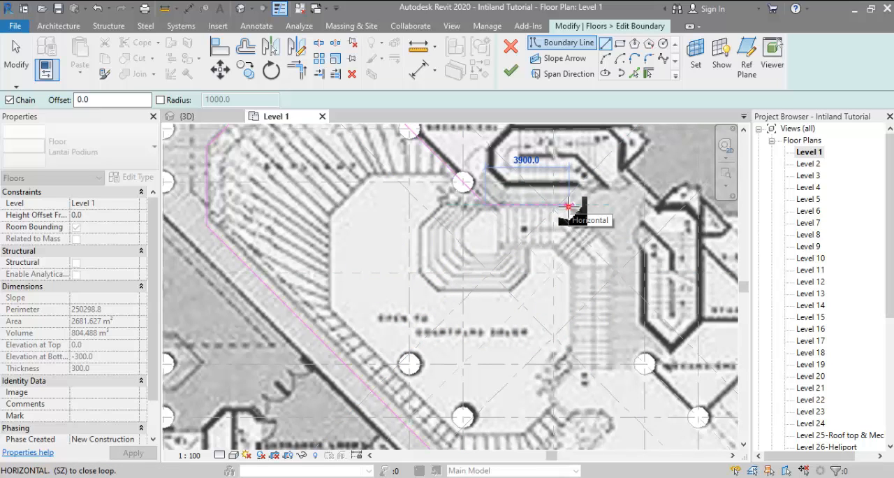
click(568, 207)
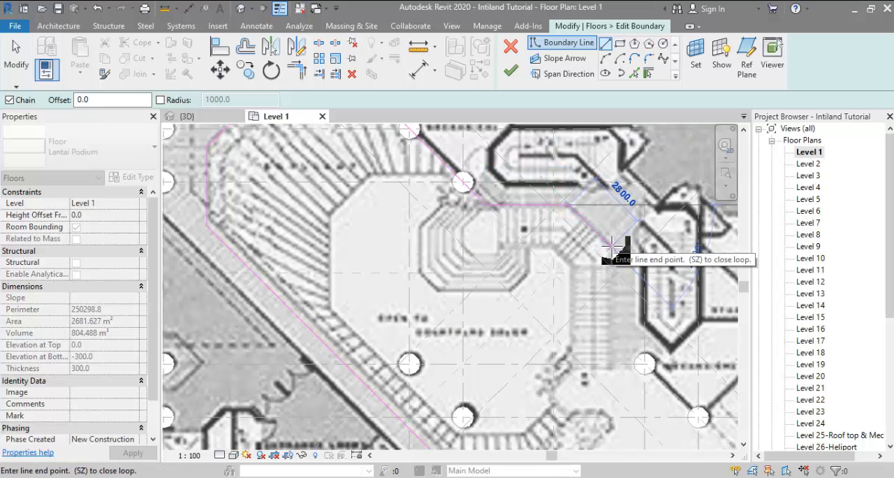
click(611, 245)
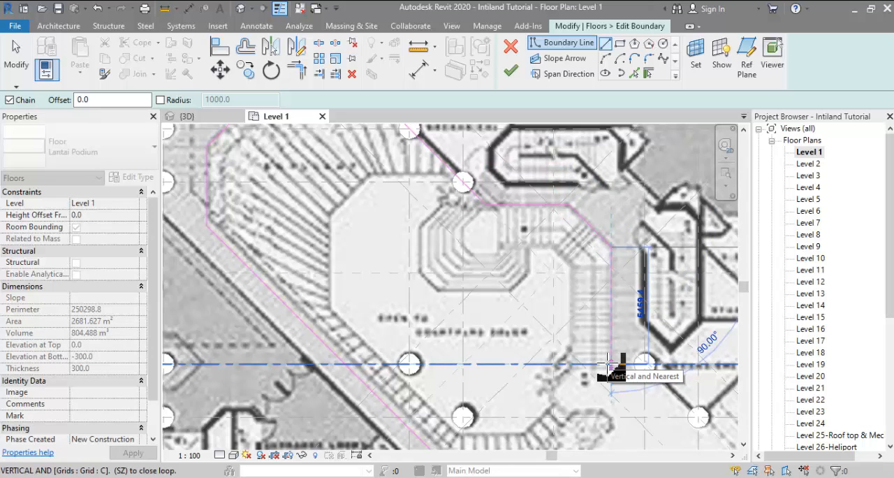
Step: Switch to the section drawing dharmala_06.jpg in Photos and examine the courtyard area beneath the tower
middle_drag(610, 365, 597, 278)
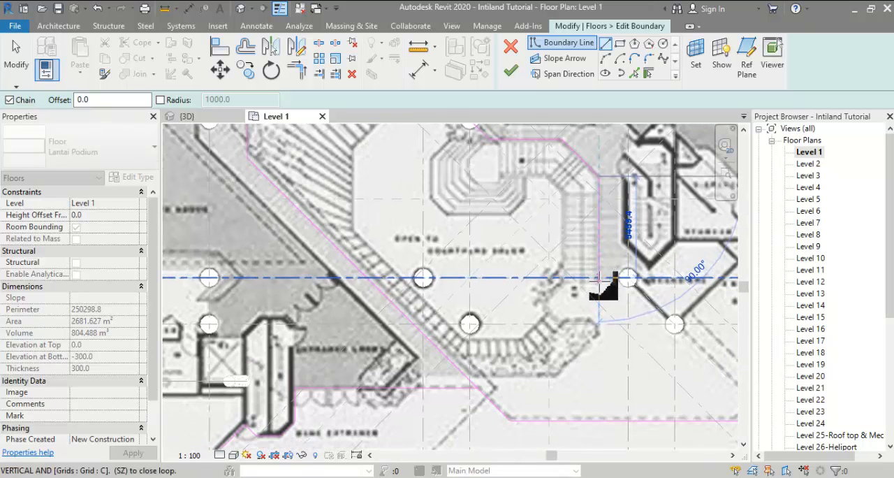
middle_drag(597, 278, 485, 278)
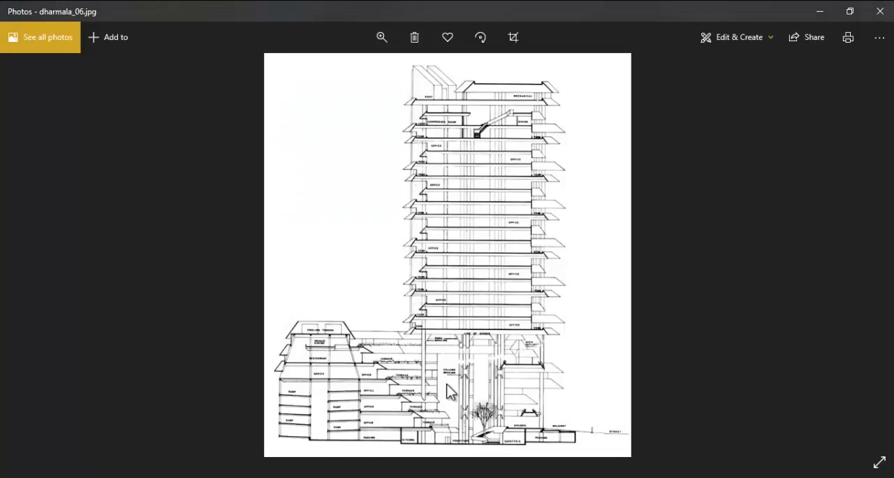
ctrl+scroll(498, 416, up, 3)
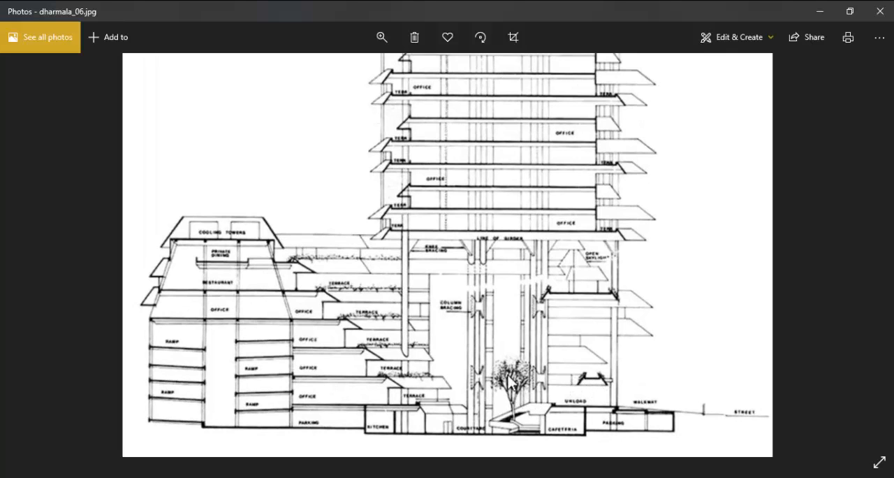
ctrl+scroll(587, 377, down, 3)
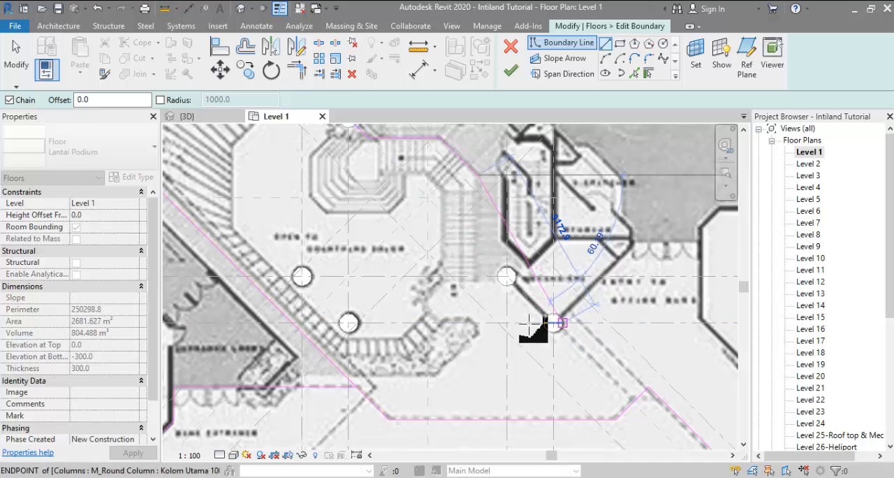
middle_drag(529, 328, 520, 349)
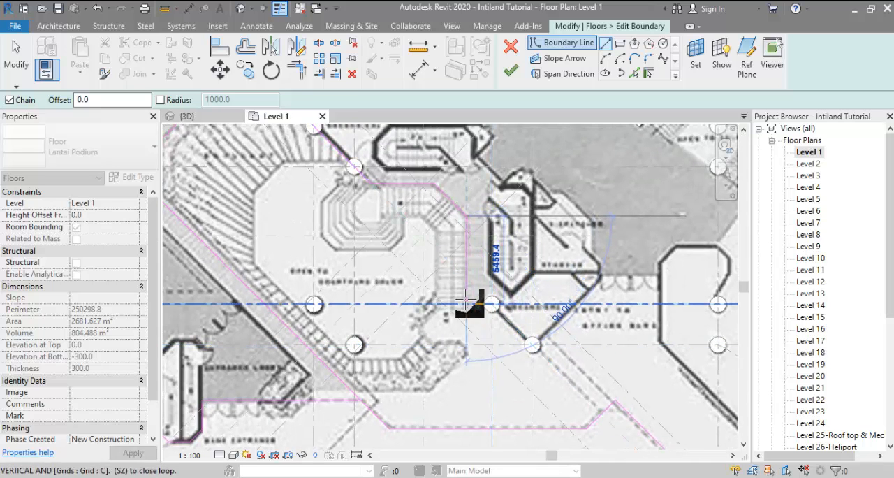
Step: Back in Revit, continue the boundary vertically to grid B, horizontally to the planter, 2600 mm diagonally, and horizontally to the long diagonal line
click(465, 343)
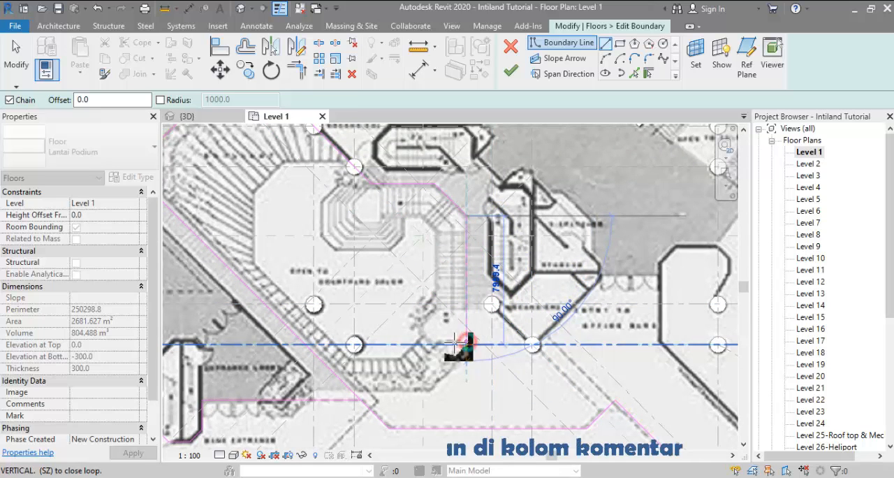
click(437, 340)
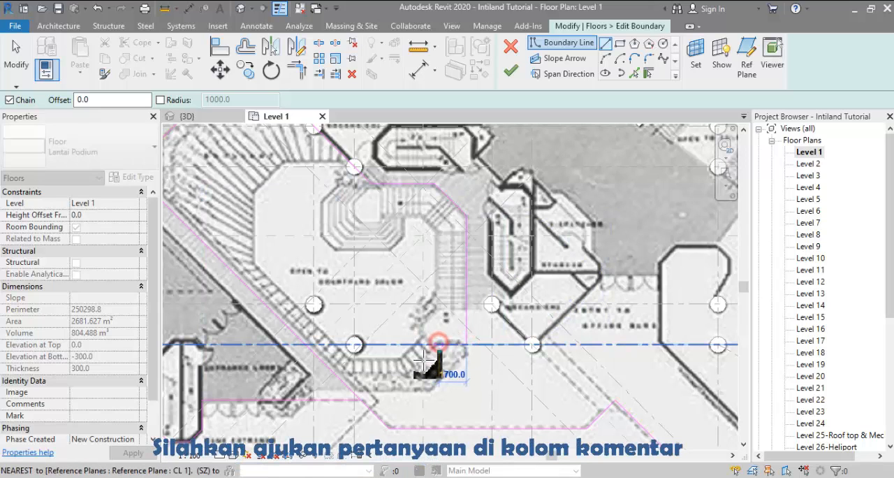
click(410, 375)
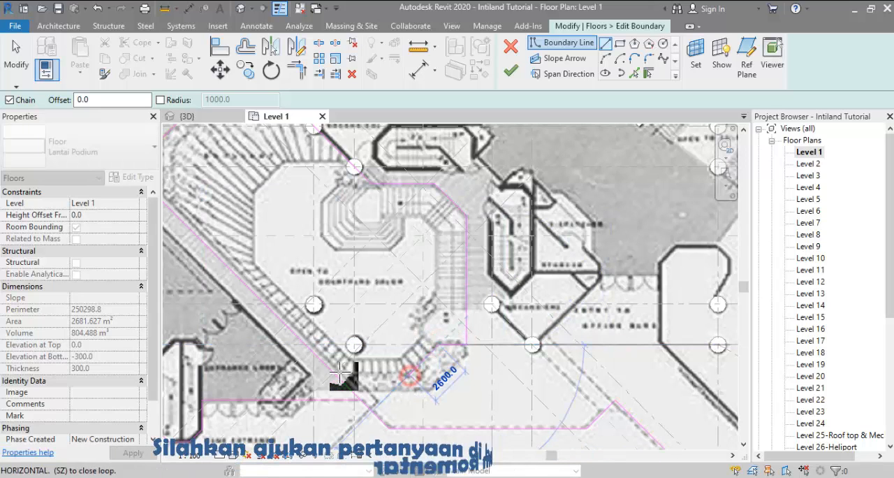
click(336, 375)
mouse_move(355, 344)
middle_down()
mouse_move(365, 339)
mouse_move(380, 296)
middle_up()
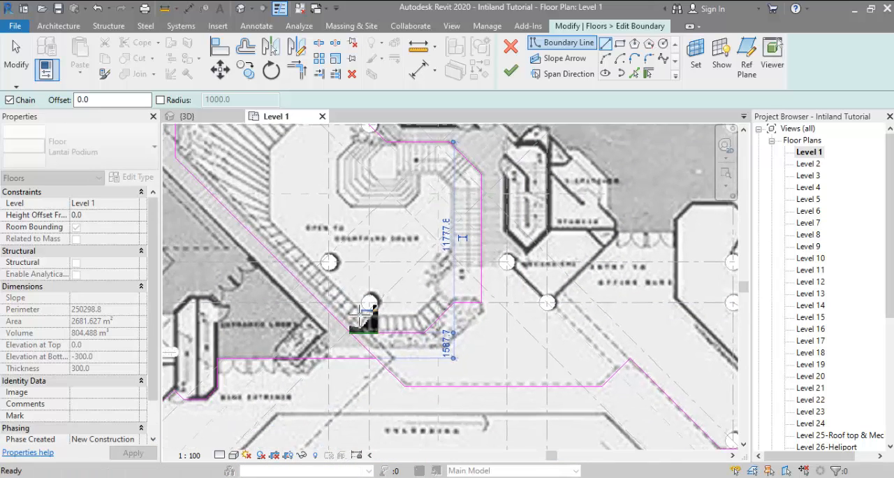
Step: Trim the last horizontal segment and the long diagonal boundary line to a corner, closing the courtyard loop
key(Escape)
key(Escape)
scroll(358, 348, up, 2)
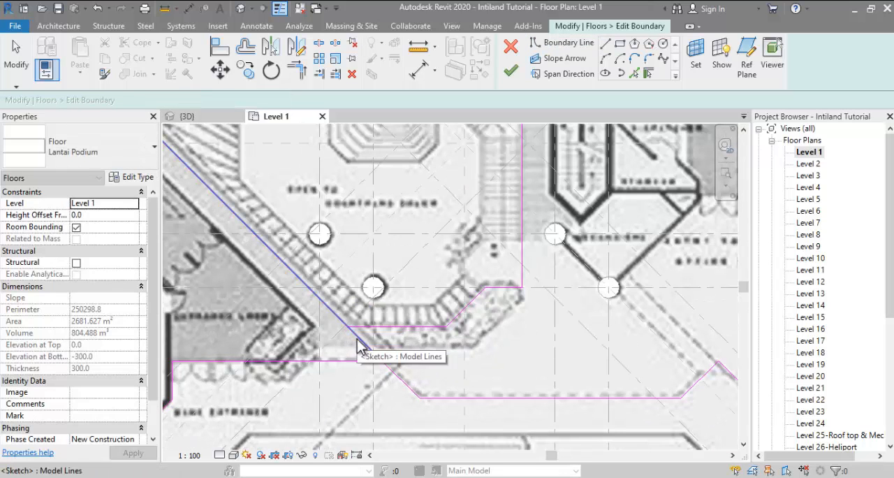
click(369, 330)
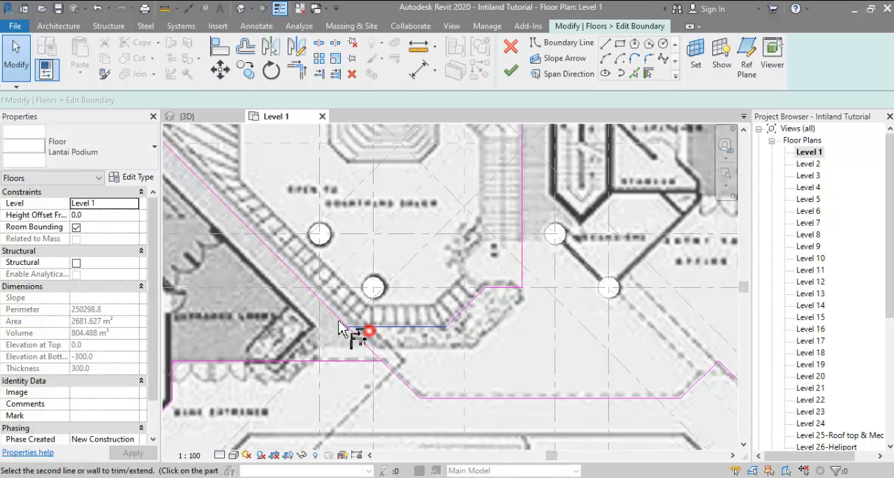
click(336, 316)
scroll(439, 395, down, 1)
middle_drag(439, 396, 376, 417)
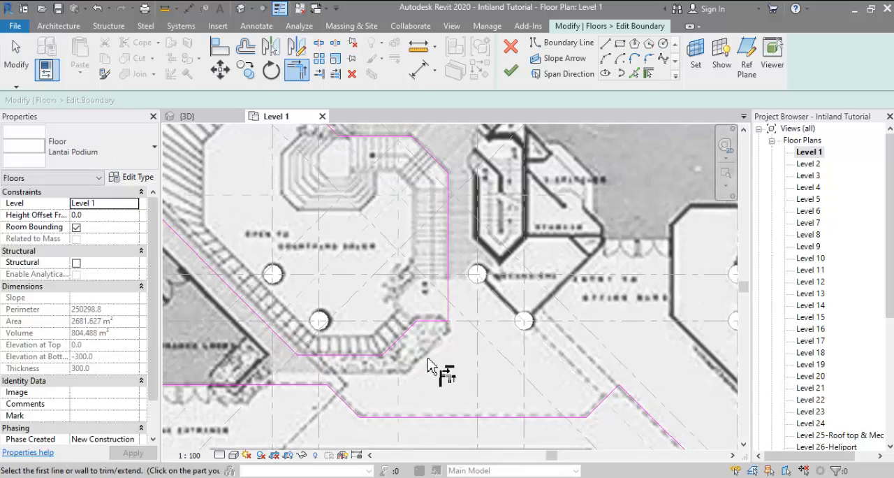
Step: Finish the boundary edit of the Level 1 podium floor with the courtyard opening
scroll(429, 367, down, 1)
scroll(432, 370, down, 1)
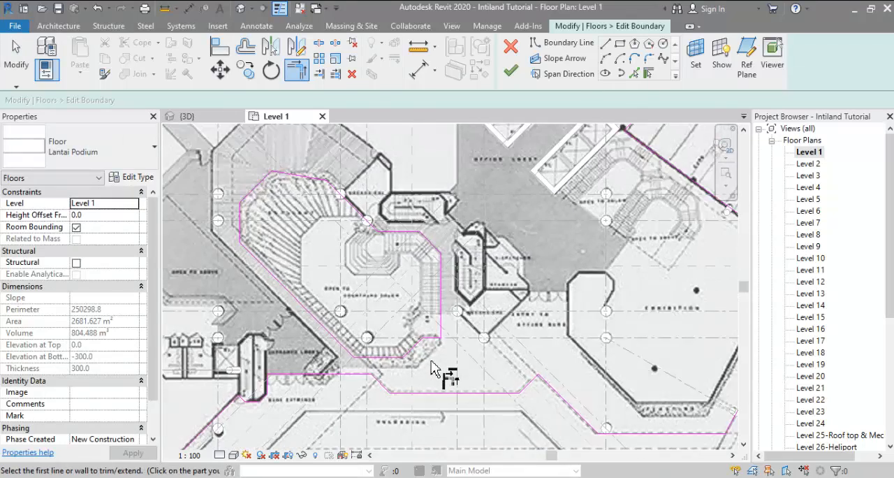
middle_drag(450, 360, 559, 311)
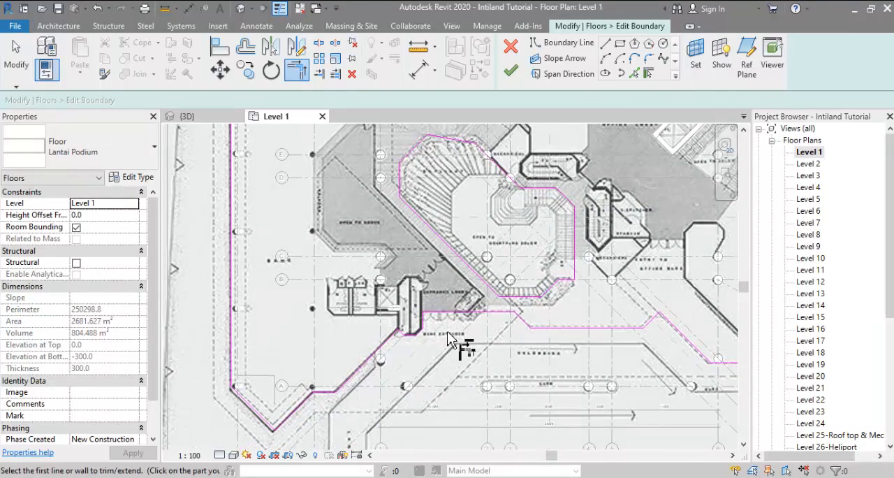
middle_drag(473, 299, 479, 326)
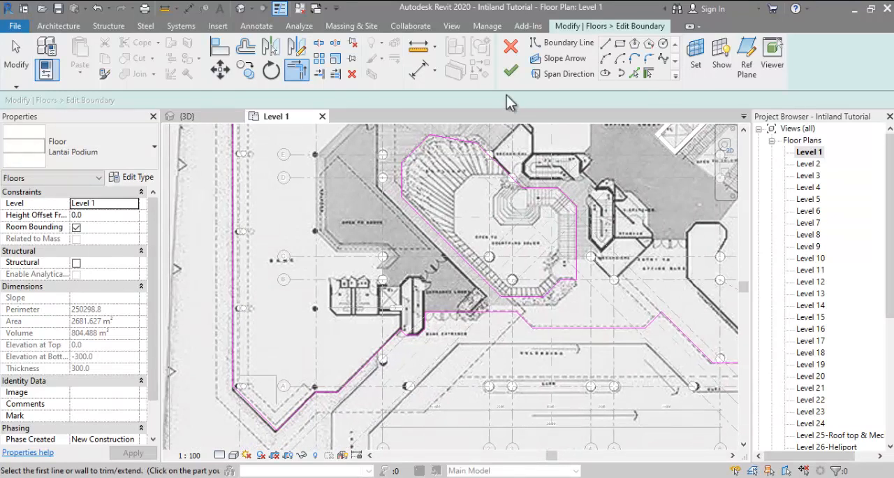
click(507, 70)
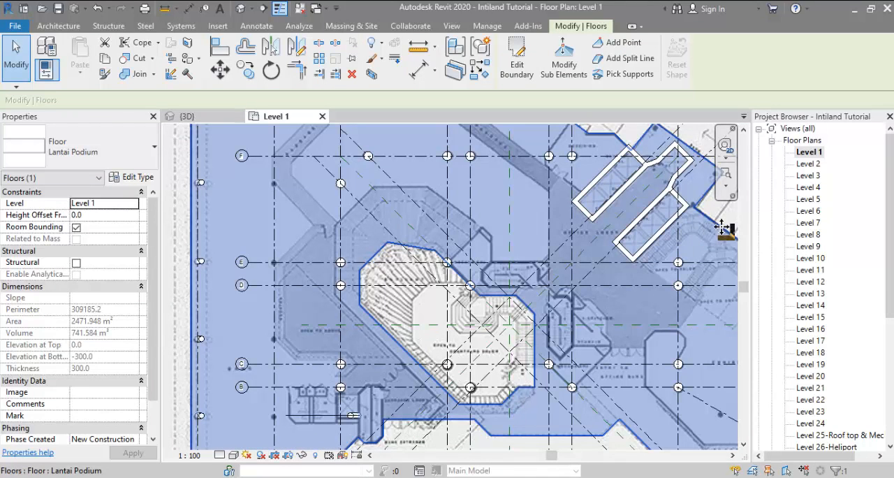
Step: Open the Level 2 floor plan and start editing the boundary of its Lantai Podium floor
double_click(805, 165)
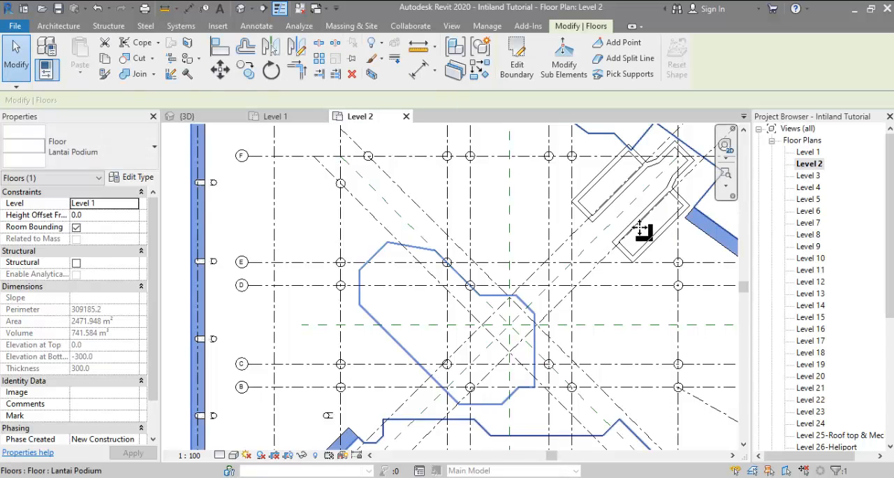
scroll(590, 245, down, 2)
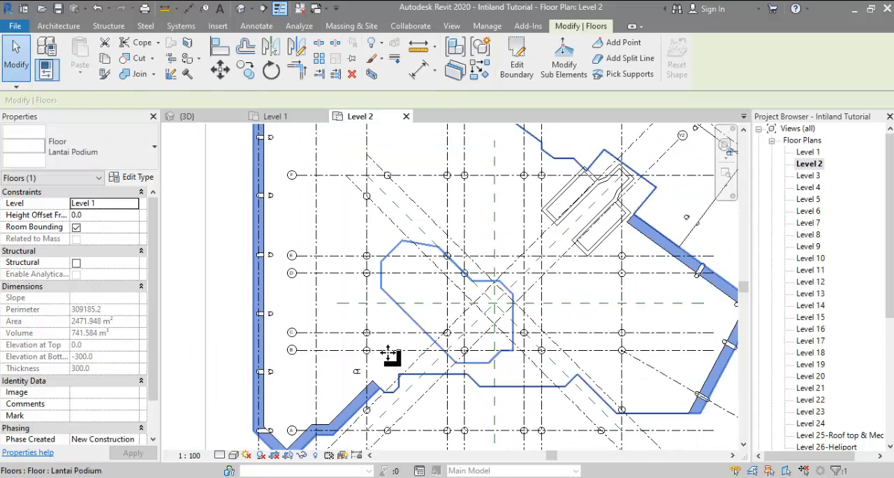
click(308, 354)
click(274, 340)
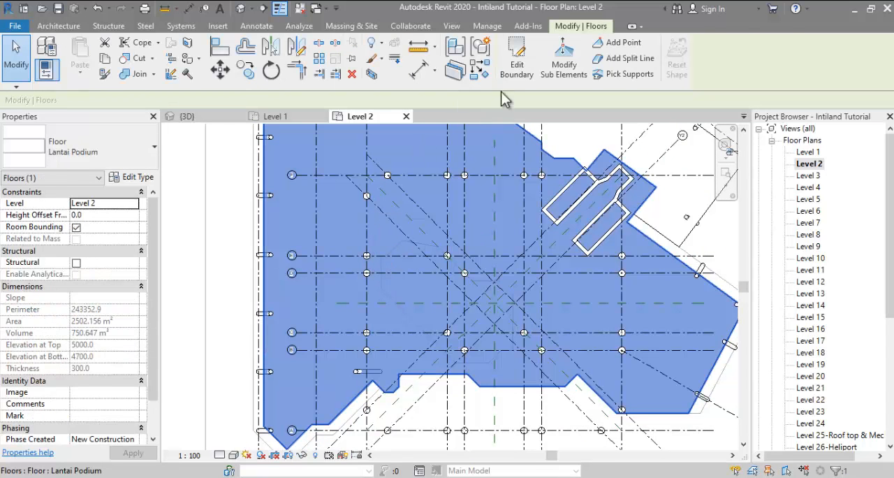
click(517, 64)
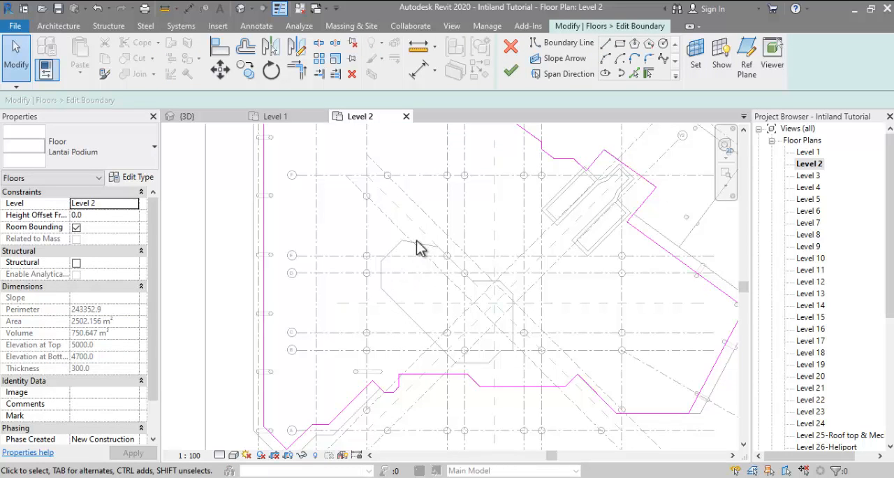
middle_drag(420, 322, 409, 319)
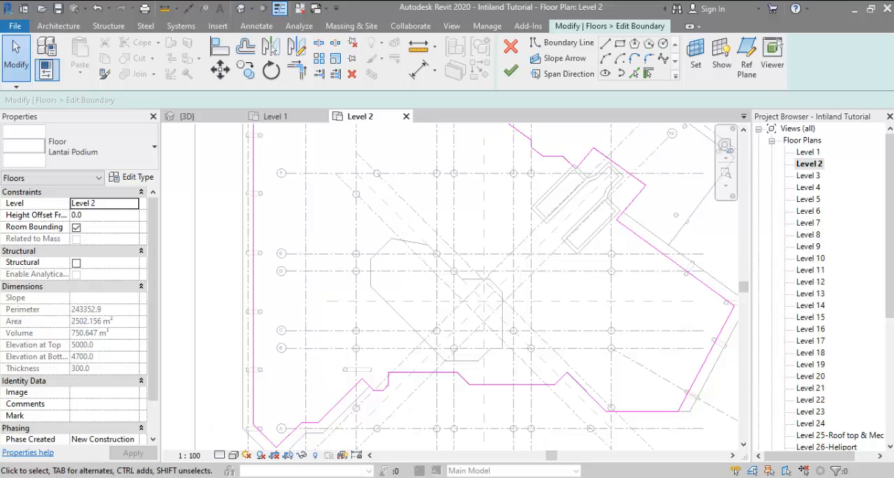
Step: Switch to the browser's Intiland Tower image results and examine the Sewa Kantor Intiland Tower photo of the terraces around the courtyard
key(alt+Tab)
scroll(670, 393, down, 5)
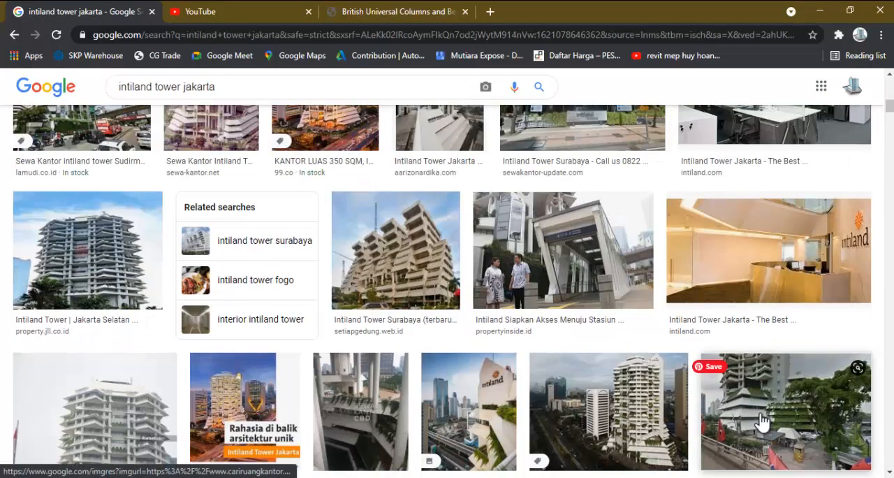
scroll(761, 422, down, 2)
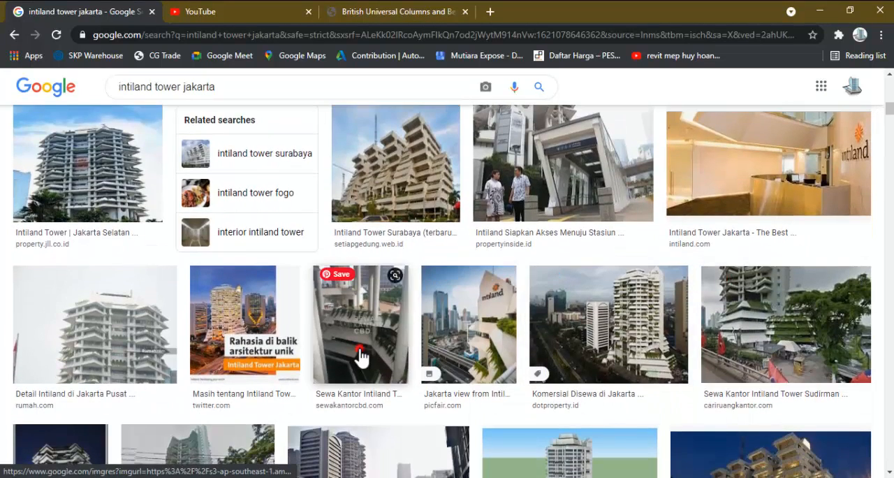
click(361, 356)
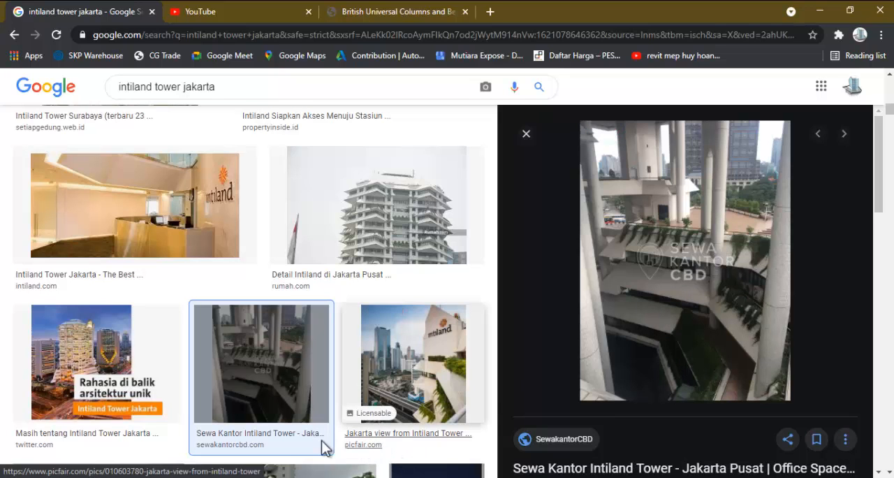
click(263, 476)
Step: Back in Revit, create boundary lines on Level 2 by picking the whole edge chain of the Level 1 courtyard opening
click(606, 71)
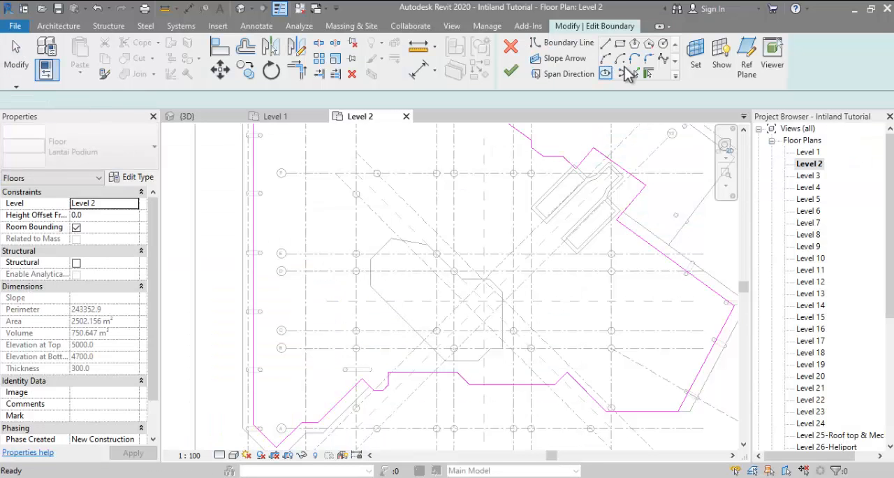
click(634, 72)
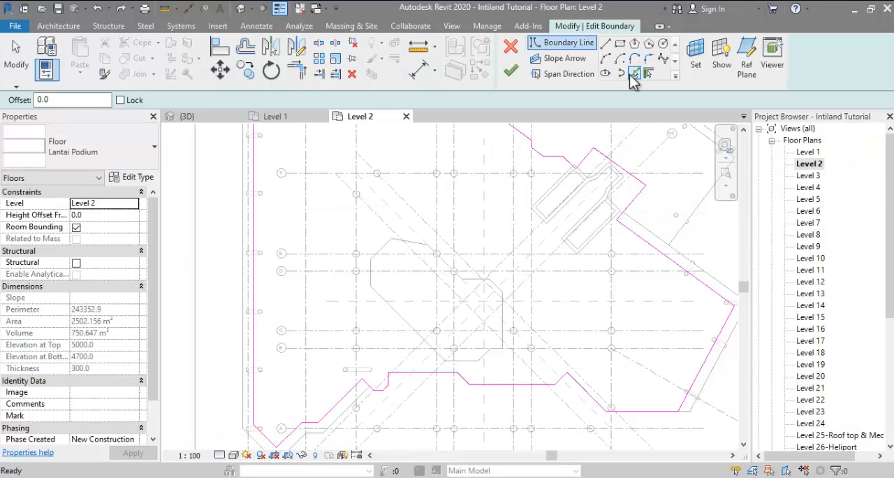
key(Tab)
click(388, 249)
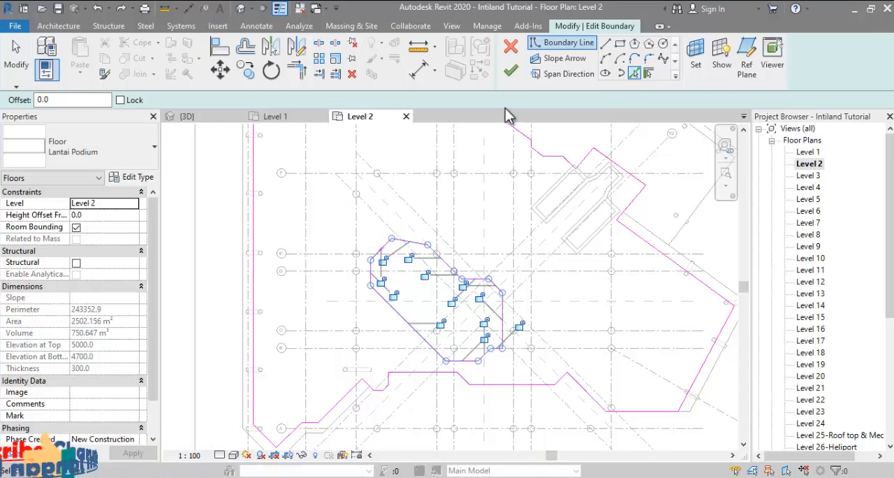
Step: Offset the courtyard outline's northwest diagonal, west, long southwest diagonal and north edges outward by 1200, without keeping copies
click(245, 49)
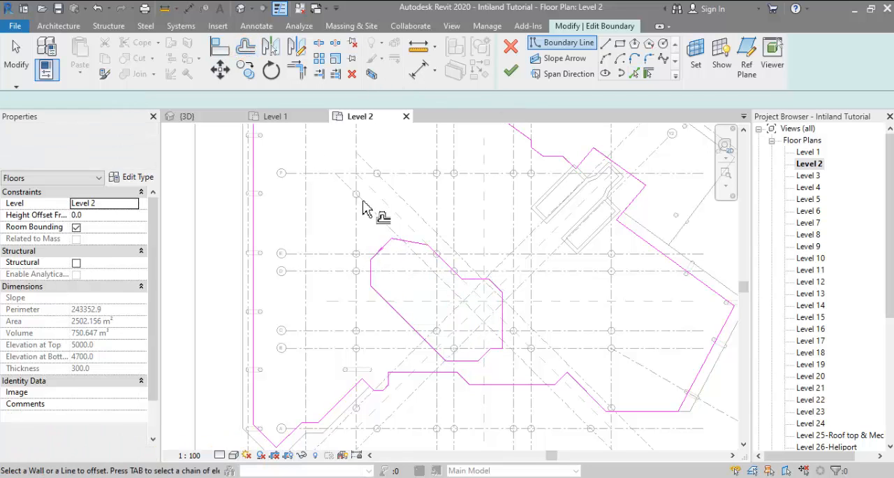
scroll(356, 213, up, 2)
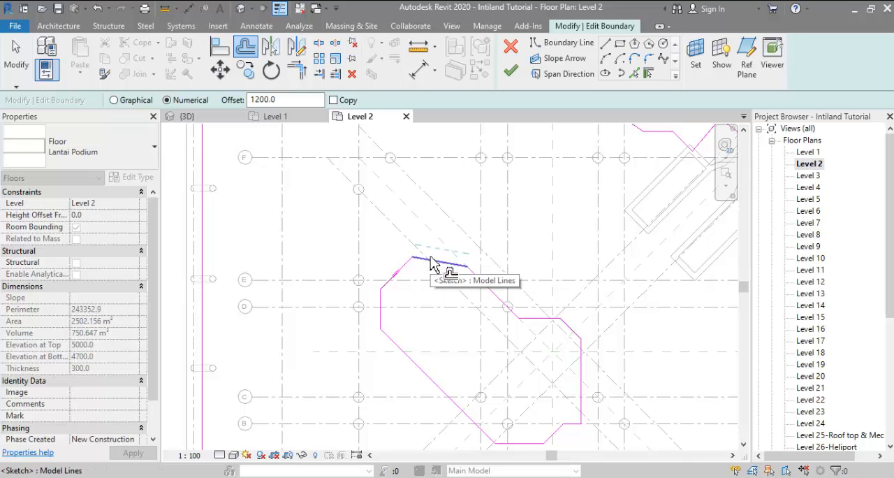
click(402, 268)
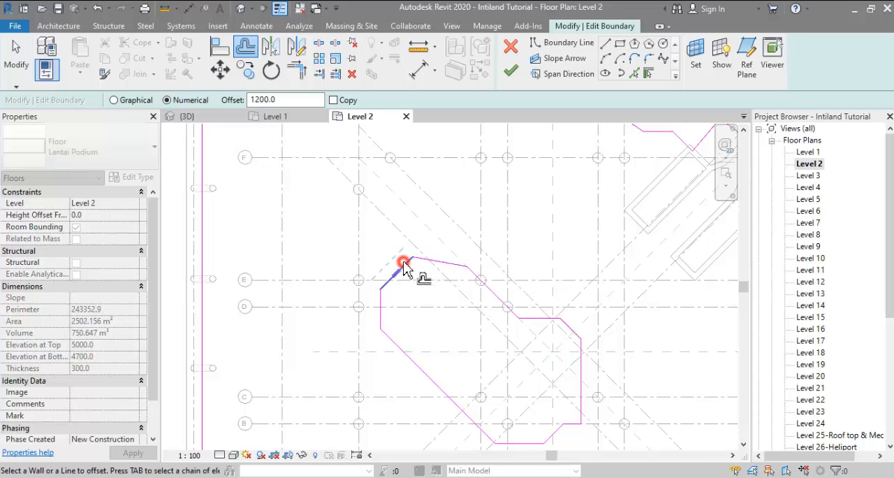
mouse_move(413, 273)
middle_down()
mouse_move(443, 239)
mouse_move(428, 229)
middle_up()
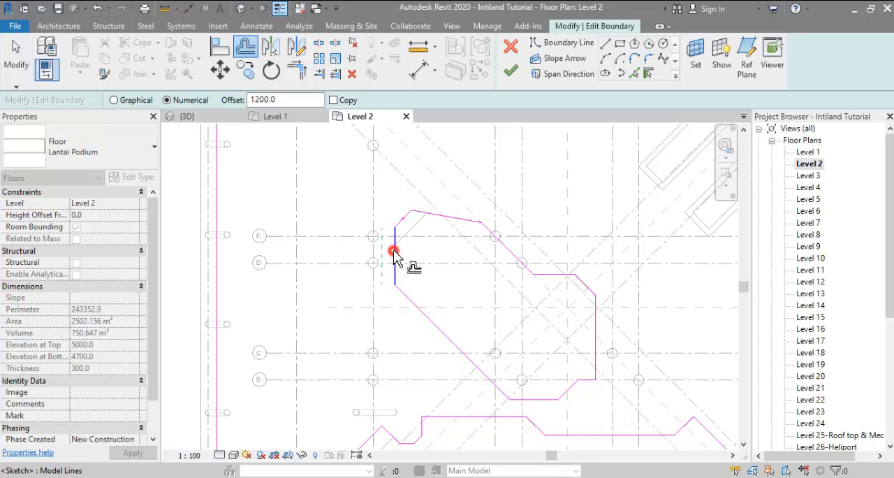
click(394, 253)
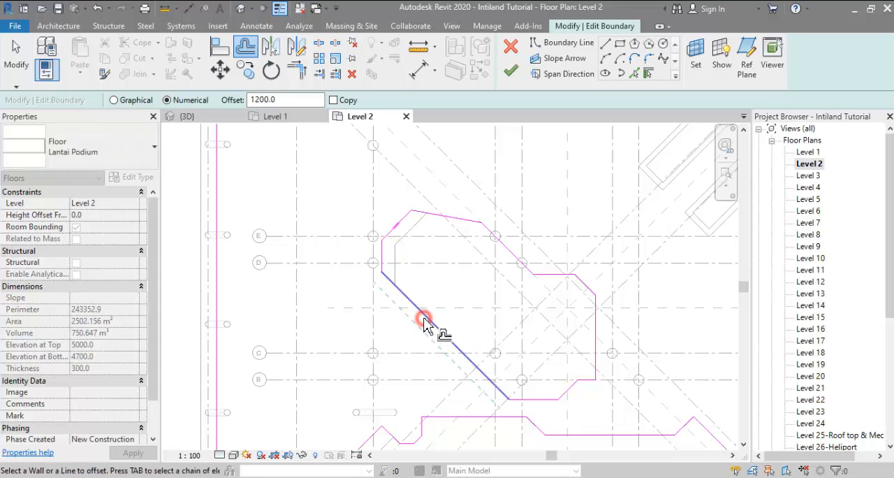
click(424, 322)
scroll(333, 261, down, 1)
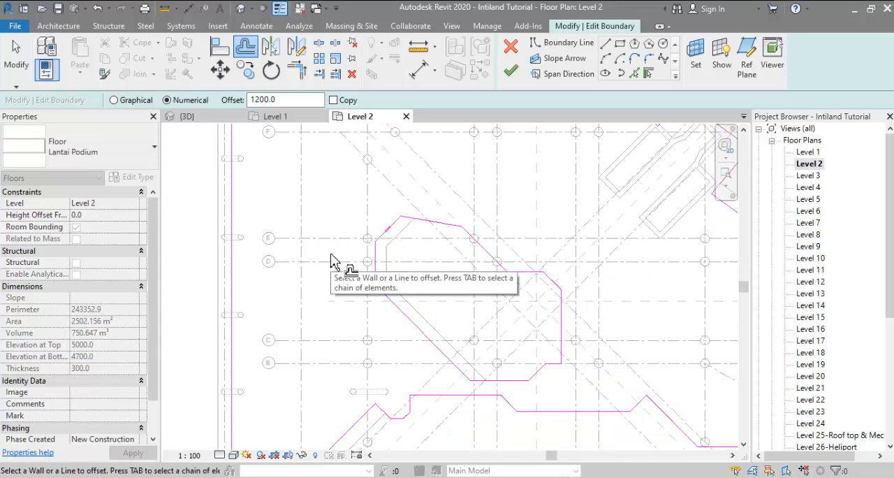
click(426, 219)
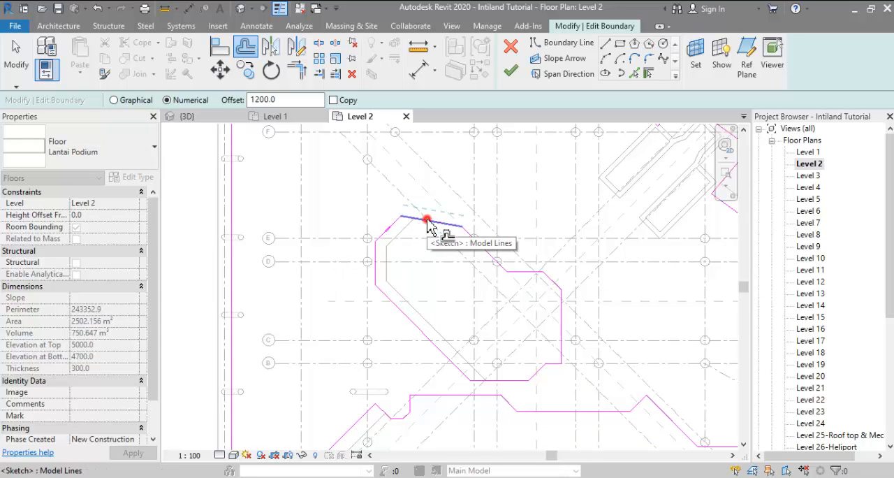
scroll(399, 279, down, 1)
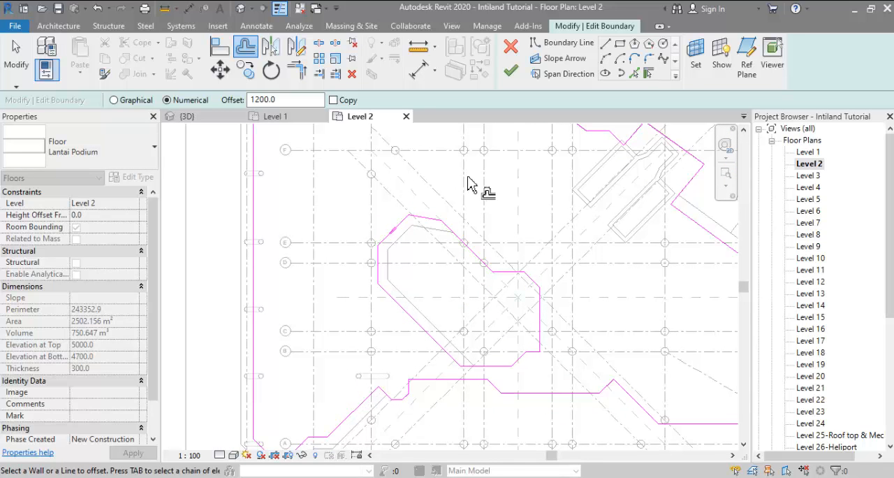
scroll(437, 217, down, 2)
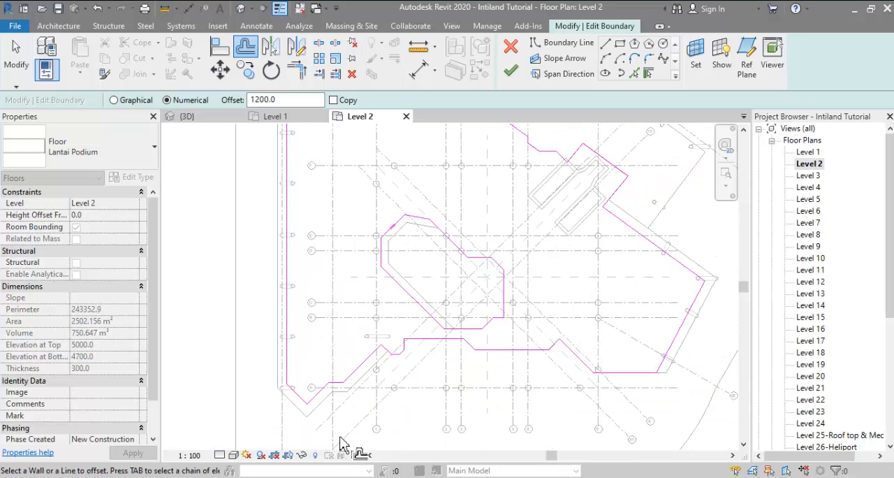
Step: Switch to the browser's Intiland Tower image results and examine the sewa-kantor.net photo of the whole tower and its podium
key(alt+Tab)
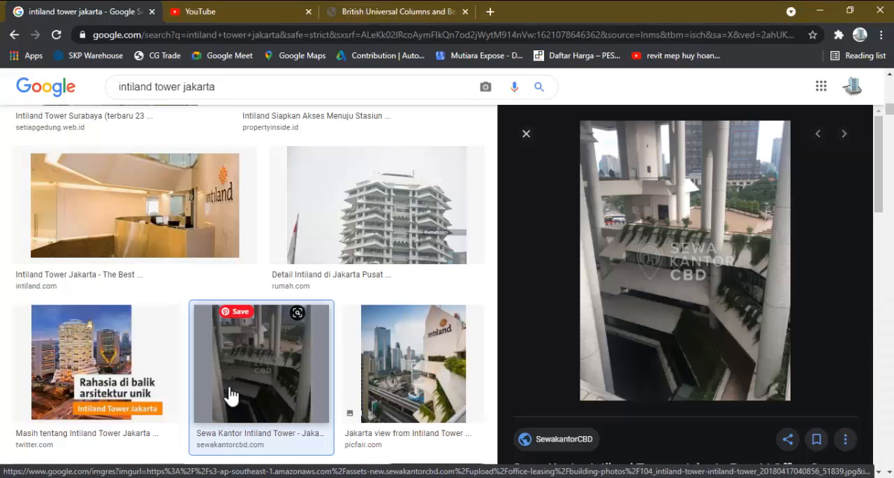
scroll(227, 398, up, 5)
scroll(230, 389, up, 5)
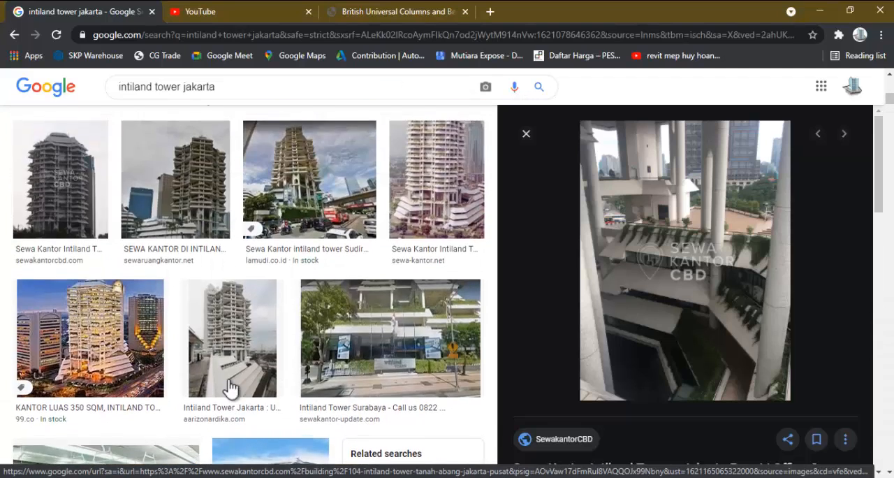
click(436, 377)
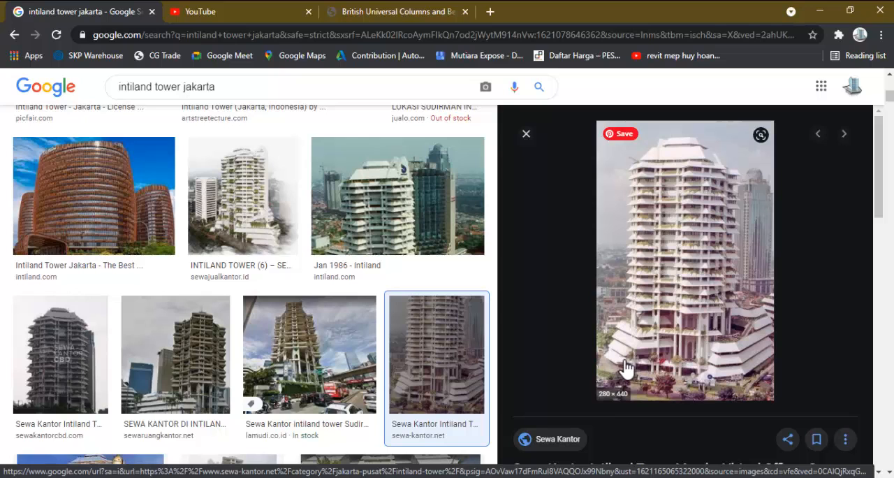
Step: Back in Revit, draw a boundary line about 42 m long along grid A, from the southwest diagonal edge to the column at grid X1
key(alt+Tab)
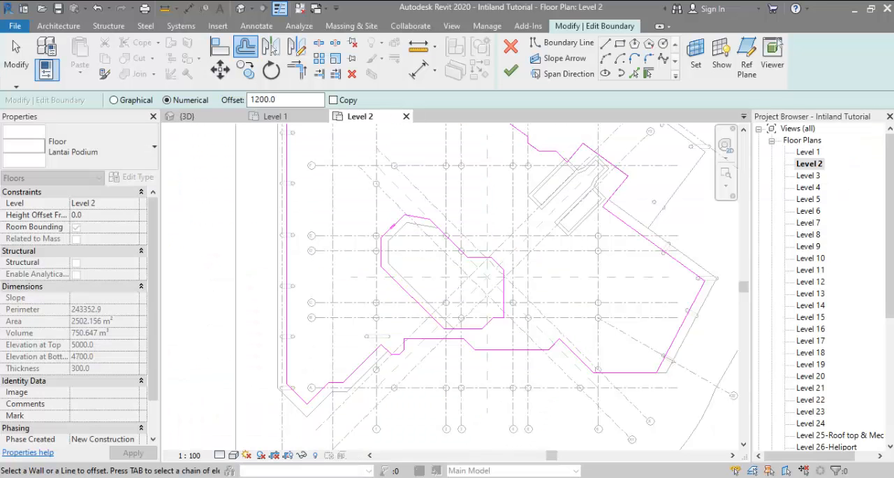
middle_drag(377, 354, 366, 322)
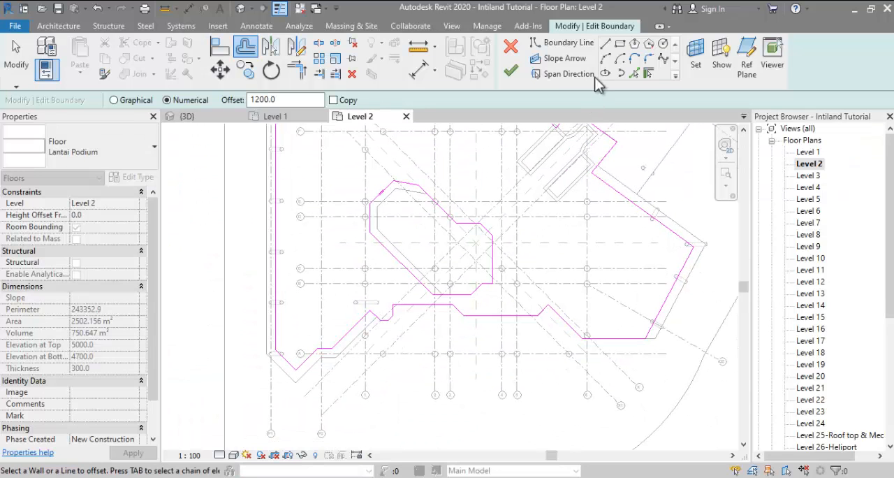
click(605, 44)
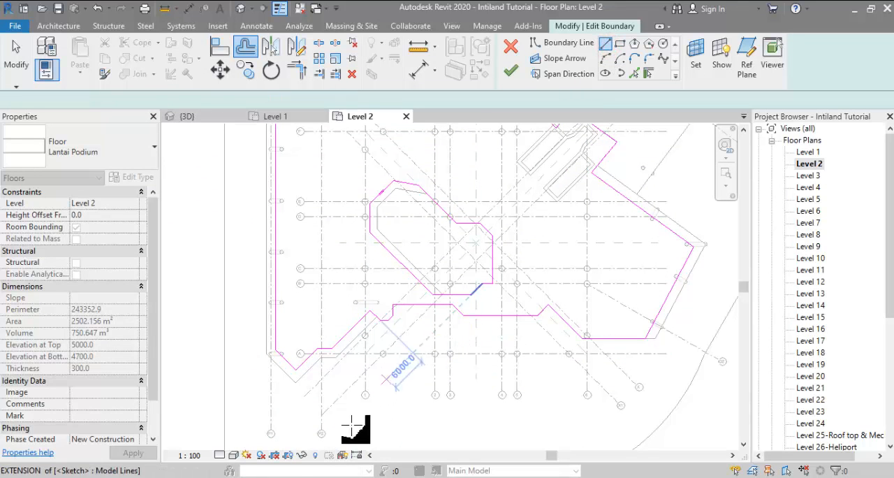
key(alt+Tab)
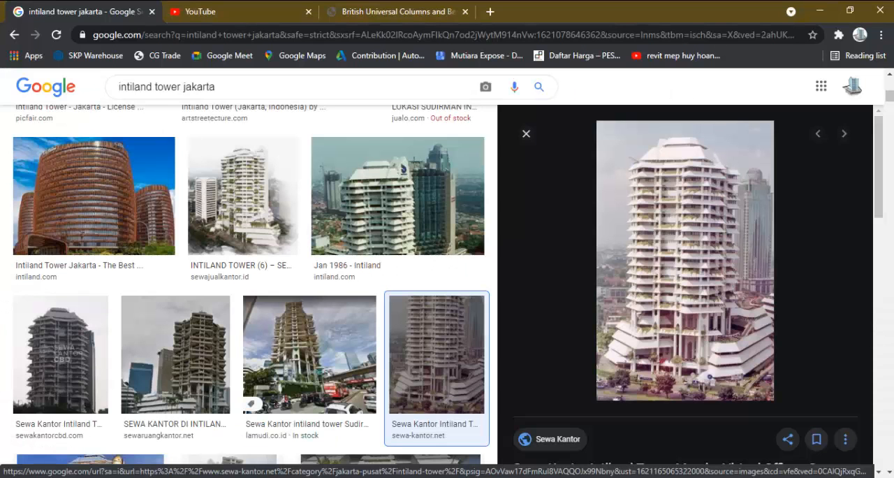
key(alt+Tab)
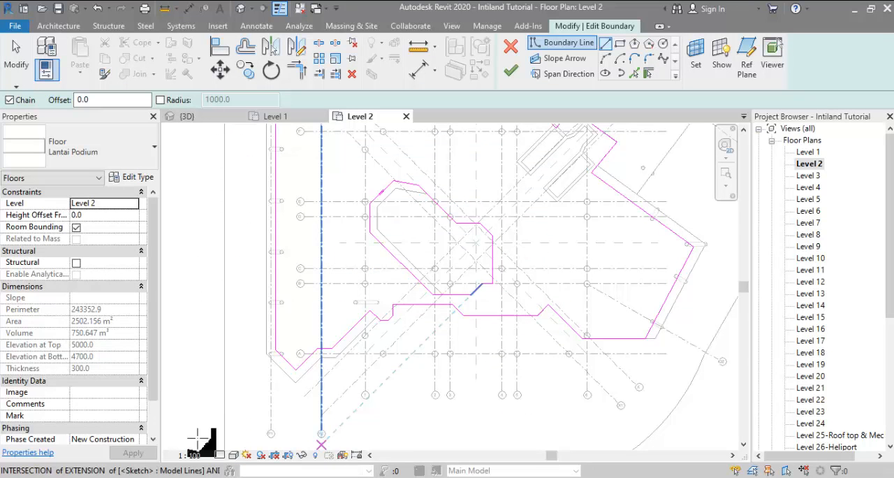
scroll(323, 361, up, 4)
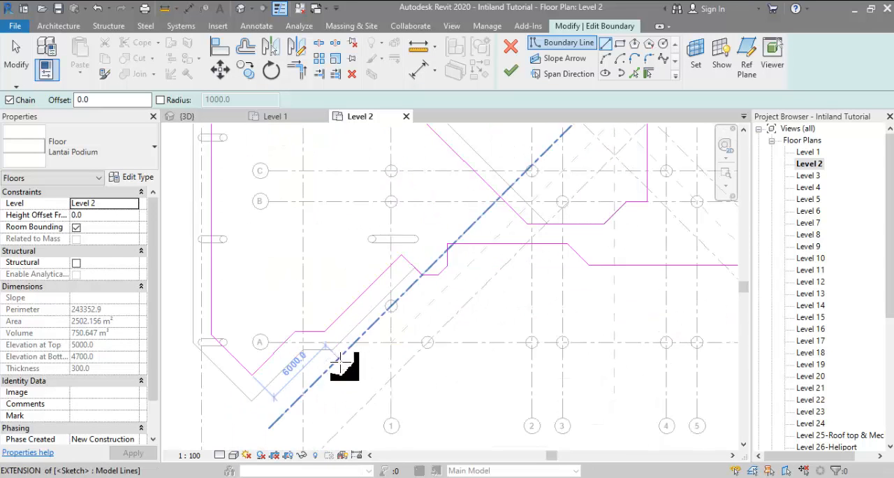
click(285, 342)
scroll(395, 349, down, 1)
middle_drag(395, 350, 279, 349)
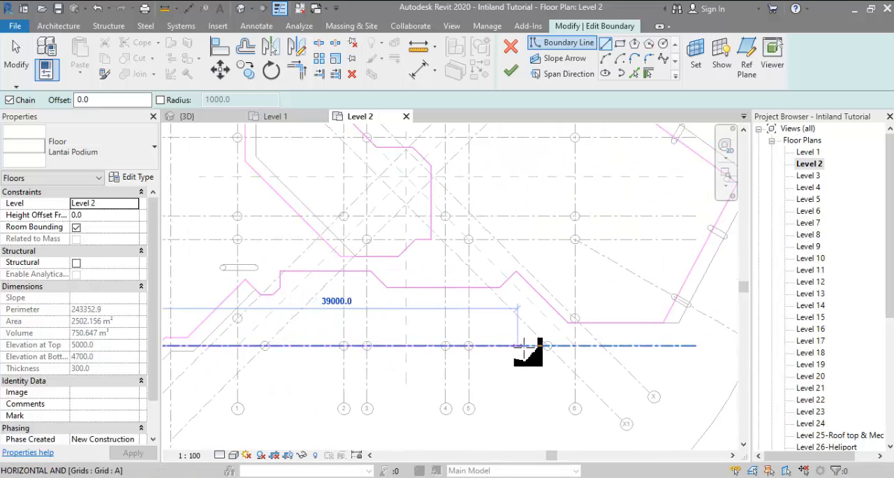
scroll(544, 347, up, 1)
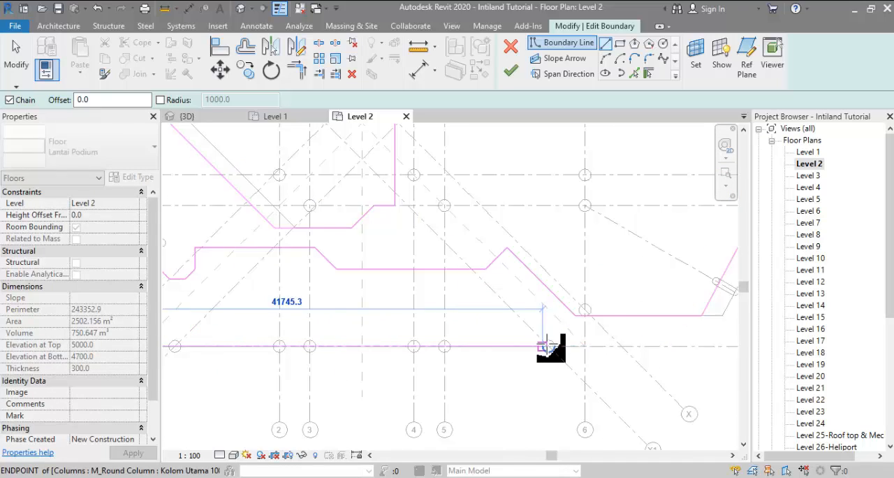
scroll(545, 347, up, 1)
click(549, 346)
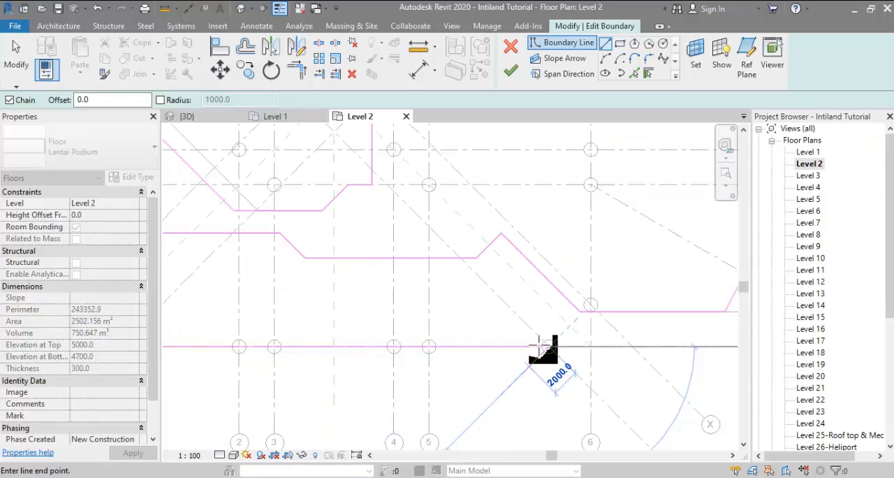
middle_drag(574, 355, 481, 340)
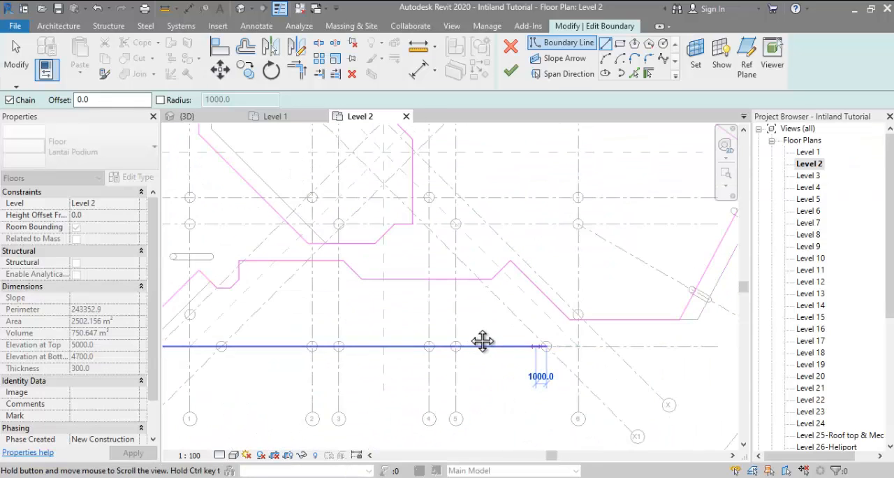
middle_drag(570, 320, 499, 305)
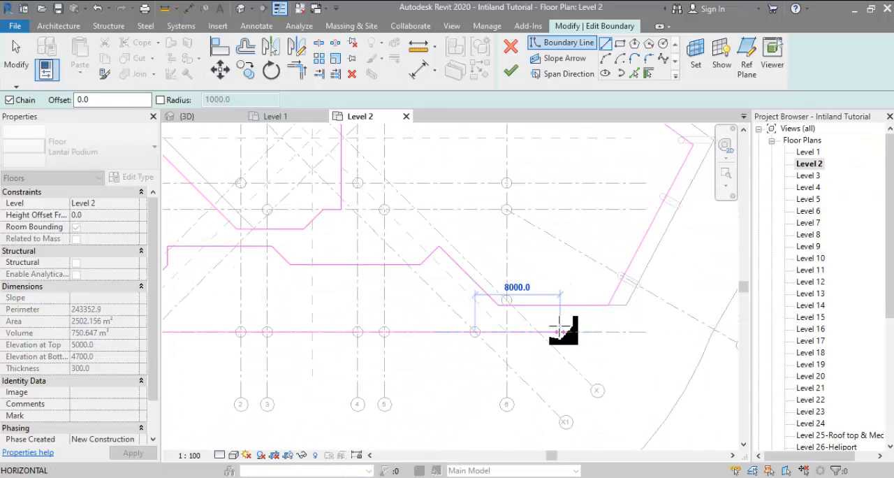
key(Escape)
key(Escape)
Step: Trim the new grid A boundary line and the southwest diagonal edge into a corner
scroll(558, 336, down, 4)
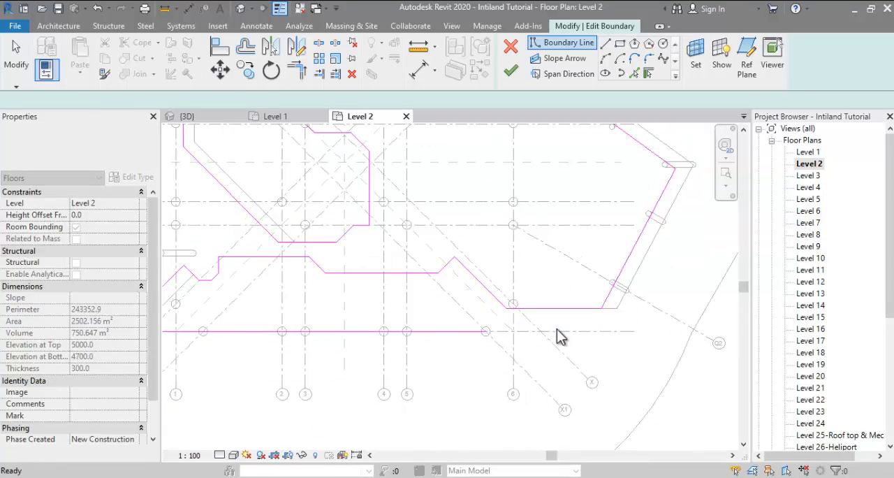
scroll(241, 331, up, 5)
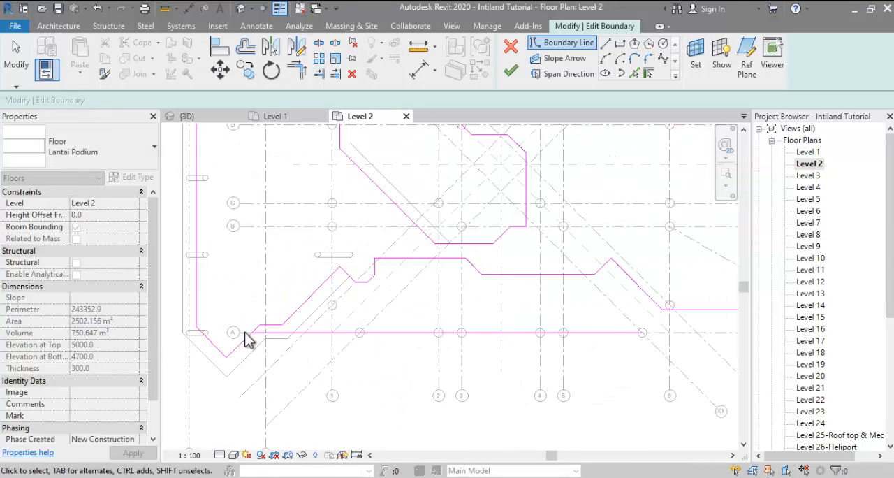
click(279, 332)
click(243, 341)
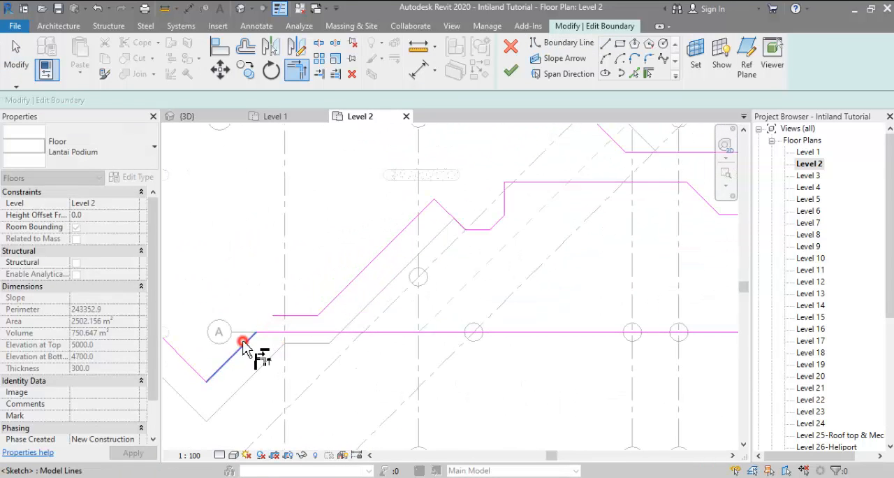
scroll(249, 337, down, 5)
key(Escape)
Step: Move the horizontal boundary edge near grid 6 south until it lies 1000 mm beyond grid A
scroll(275, 329, down, 1)
middle_drag(271, 334, 209, 337)
scroll(208, 336, down, 1)
scroll(531, 345, up, 2)
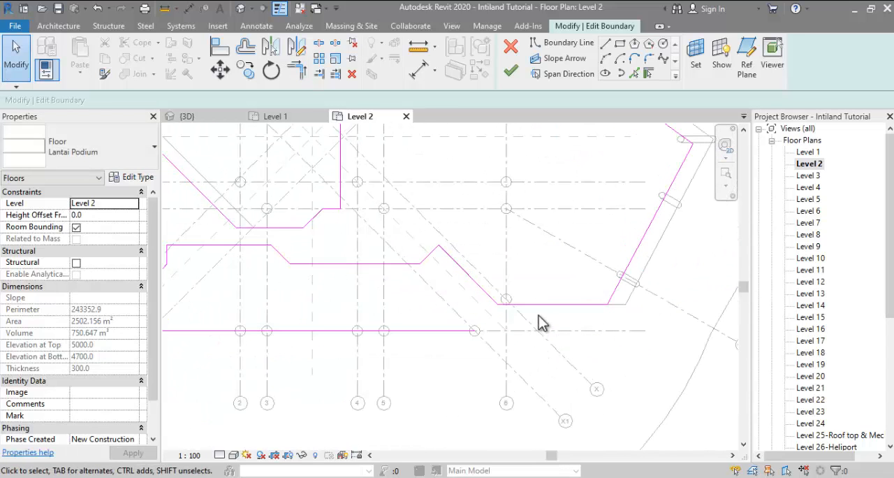
click(541, 307)
drag(571, 306, 558, 355)
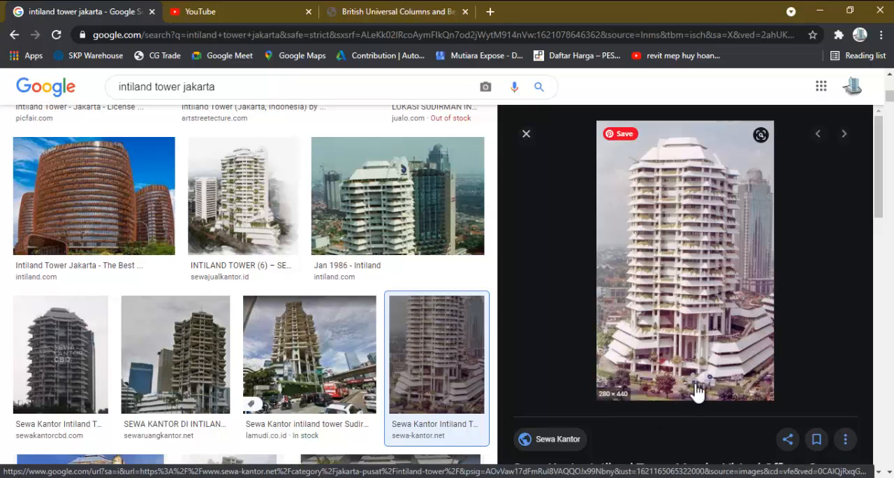
click(381, 468)
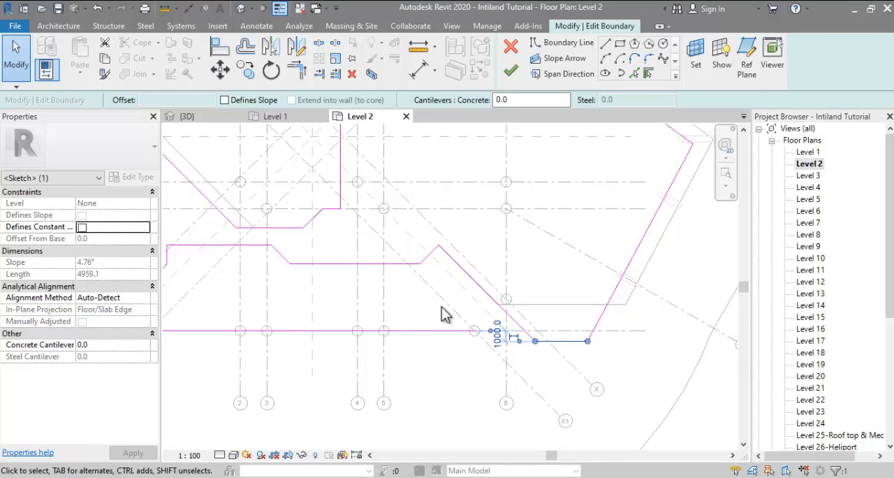
Step: Trim the diagonal edge near grid 6 and the grid A boundary line into a corner
key(t)
key(r)
click(523, 333)
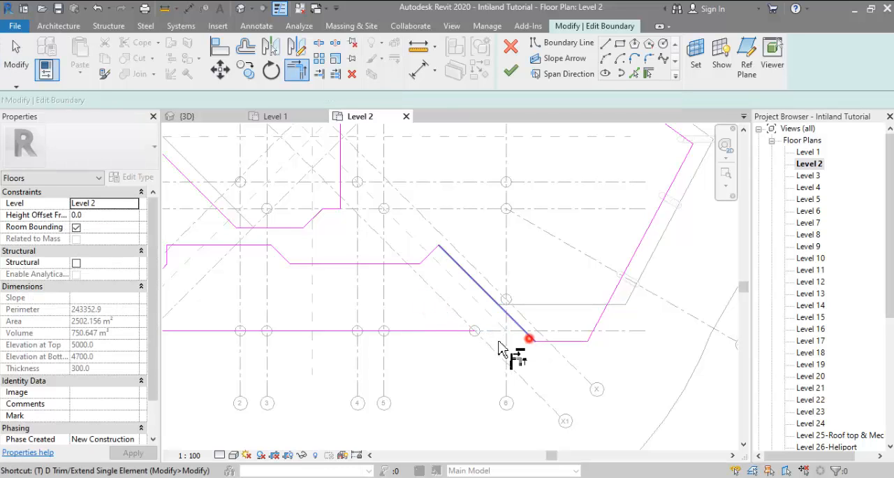
click(454, 333)
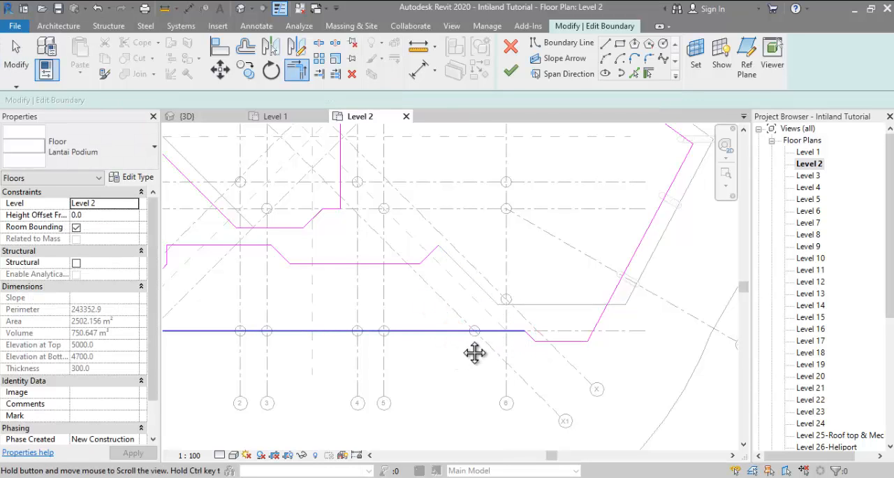
scroll(473, 351, down, 2)
key(Escape)
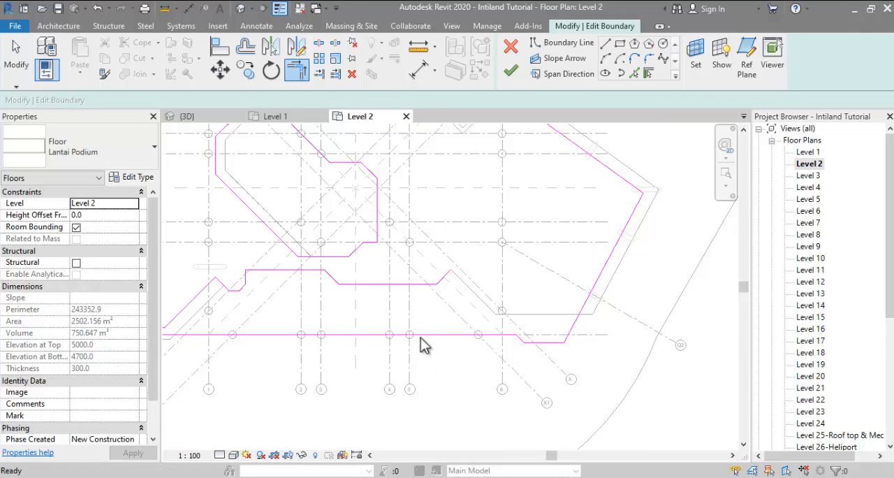
Step: Delete the leftover chain of old southern boundary lines between the courtyard opening and grid A
scroll(446, 309, down, 1)
middle_drag(445, 309, 570, 312)
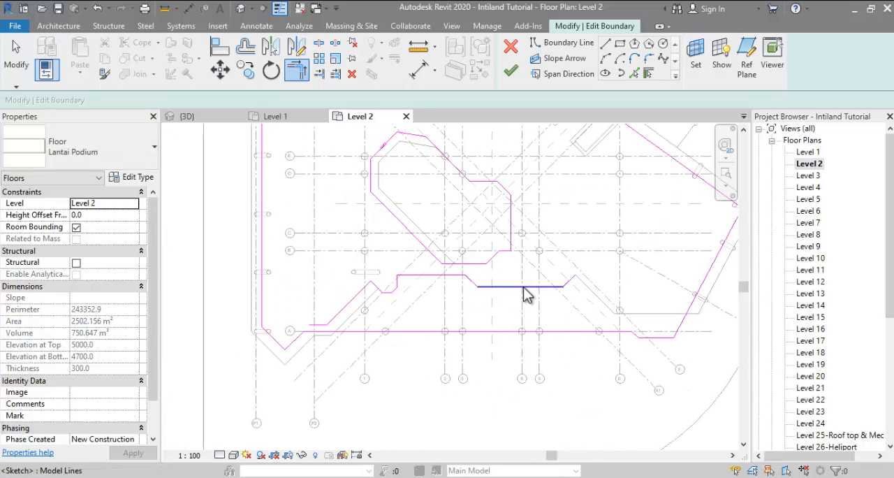
key(Tab)
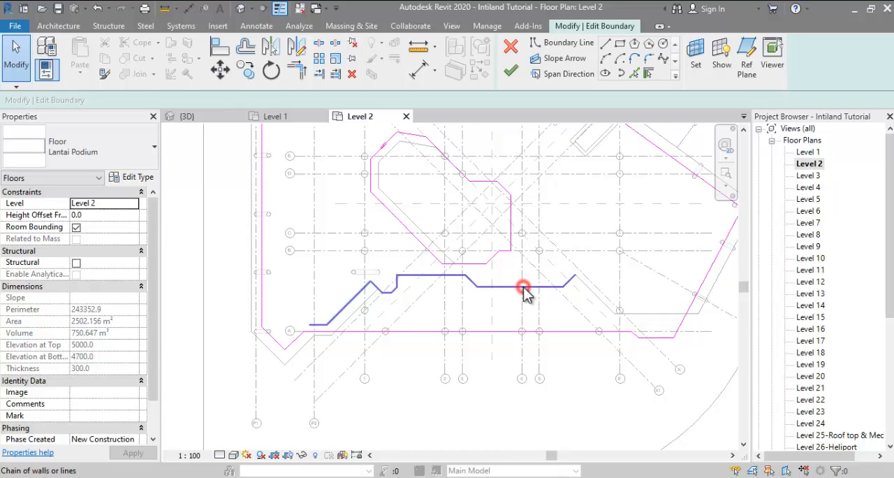
click(524, 289)
key(Delete)
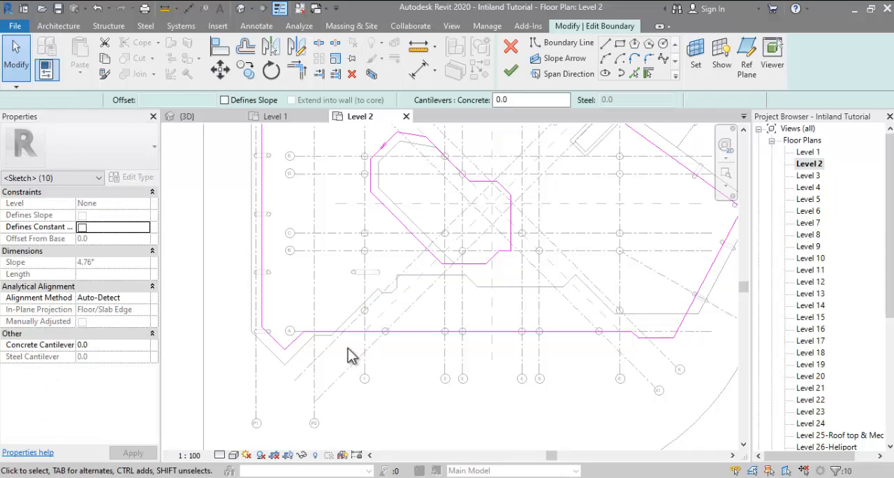
Step: Check the whole Level 2 podium floor sketch and finish editing its boundary
key(Escape)
scroll(245, 333, down, 1)
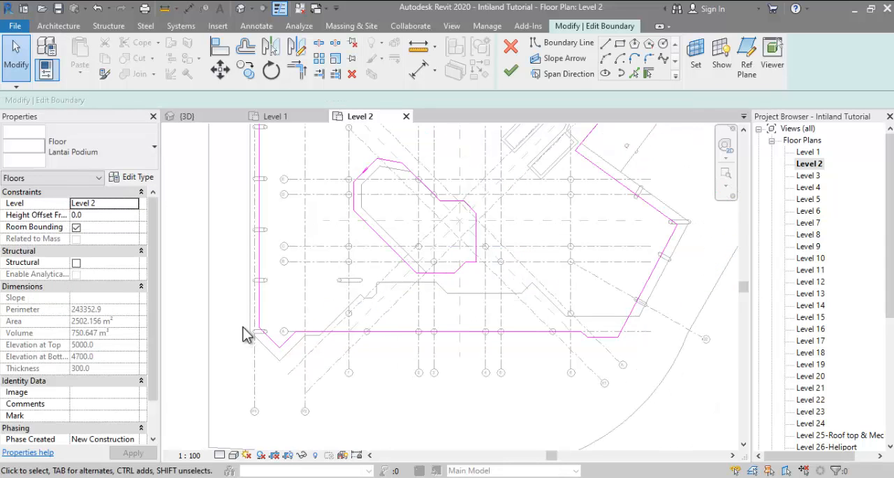
scroll(245, 331, down, 1)
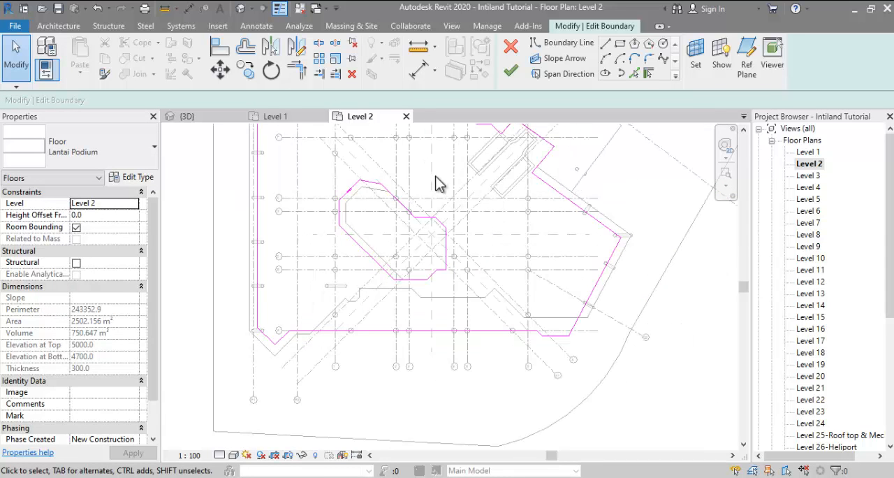
middle_drag(435, 183, 455, 223)
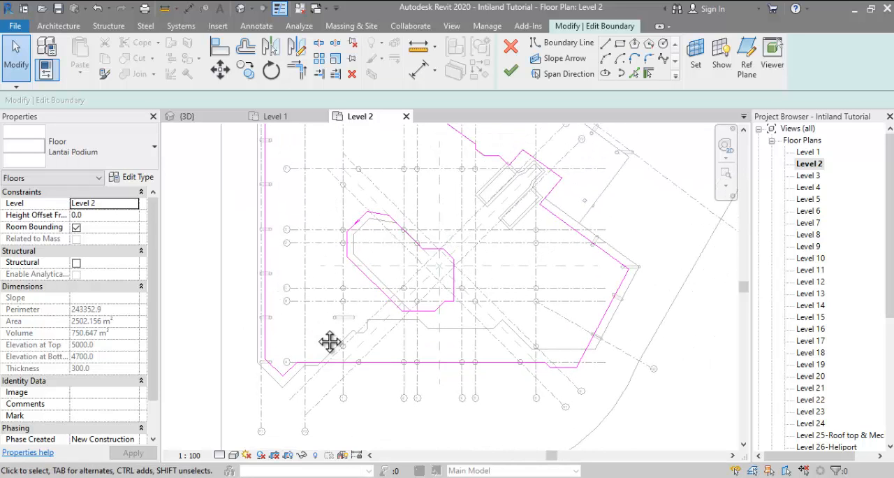
middle_drag(330, 342, 333, 395)
mouse_move(343, 325)
middle_down()
mouse_move(348, 356)
mouse_move(343, 335)
middle_up()
scroll(343, 336, down, 1)
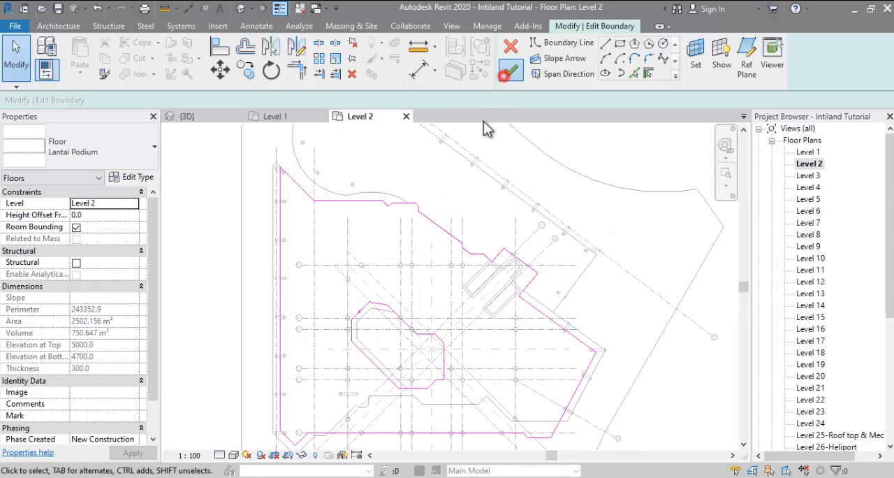
middle_drag(479, 207, 454, 194)
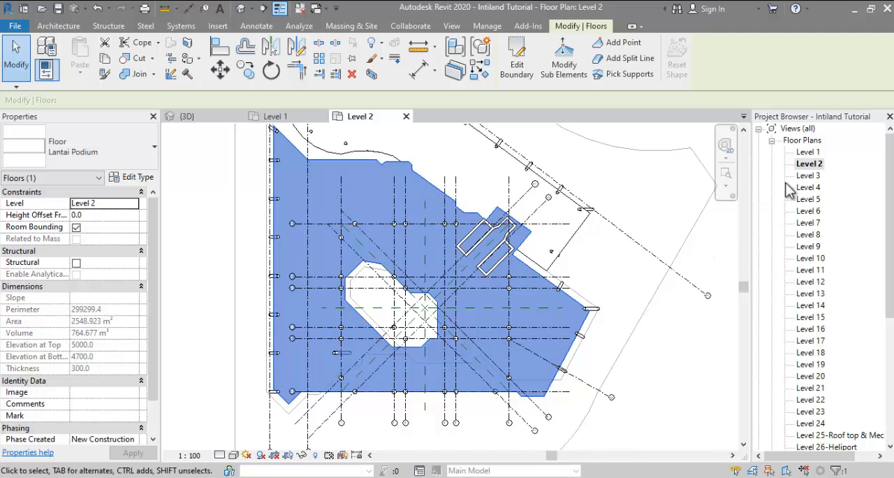
Step: Open the Level 3 floor plan and set its underlay base level to Level 2
double_click(808, 179)
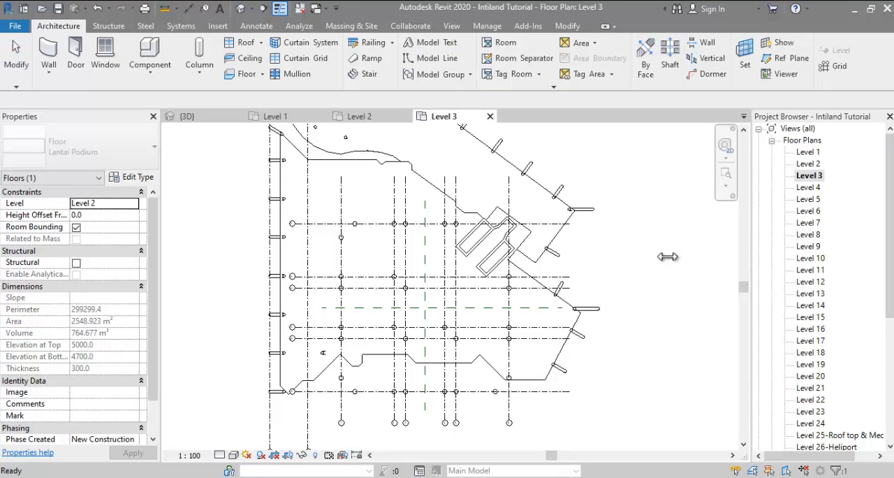
click(447, 361)
click(356, 361)
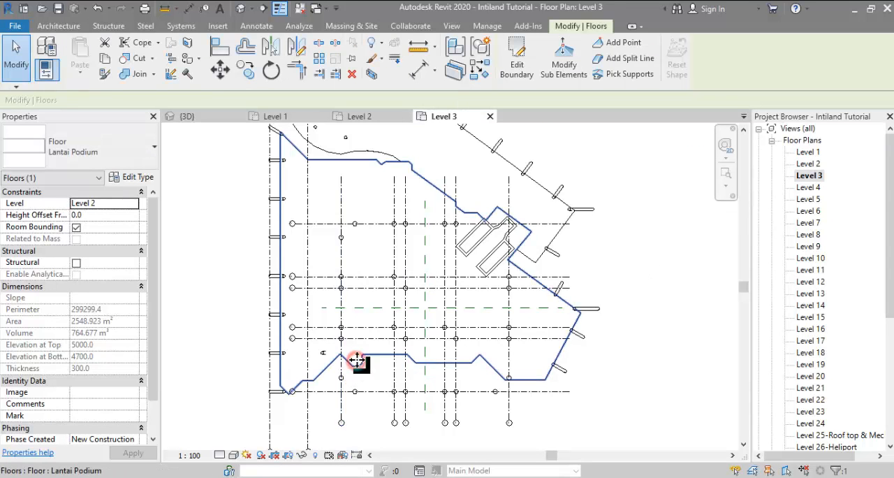
scroll(339, 285, up, 1)
key(Escape)
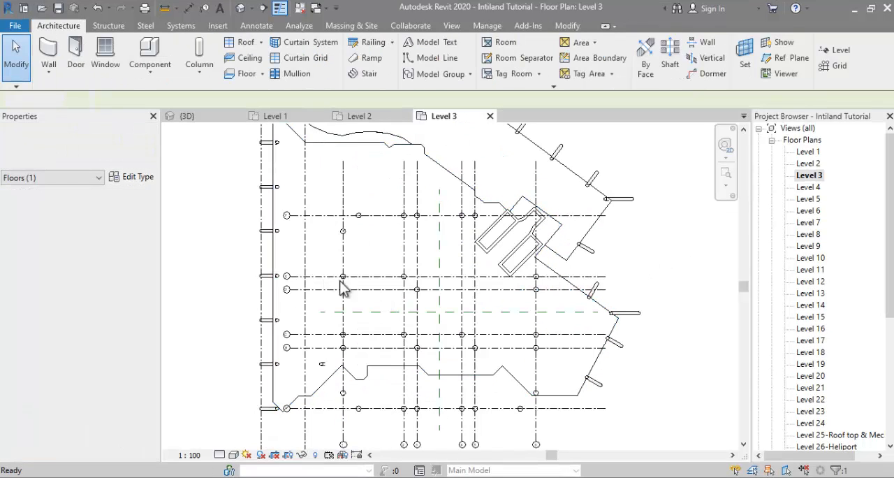
drag(153, 303, 153, 348)
click(133, 309)
click(102, 338)
click(203, 329)
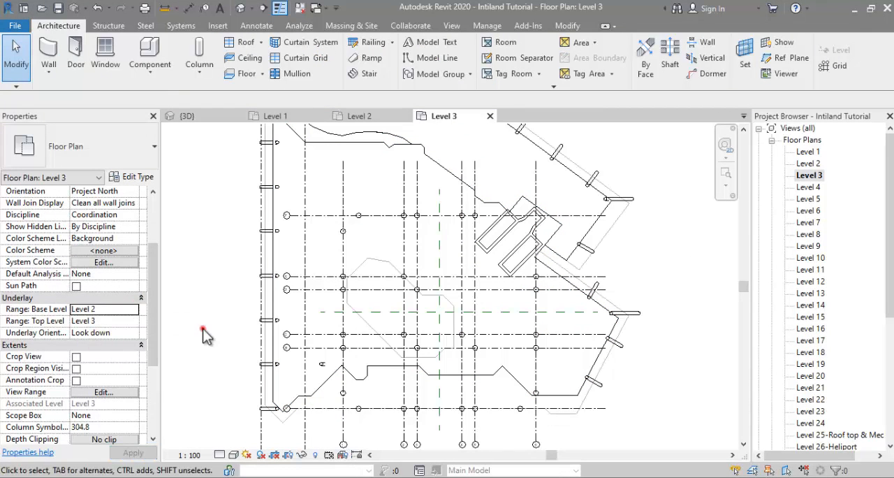
Step: Add the underlaid courtyard outline to the Level 3 podium floor boundary and offset its western edges outward by 1200 mm
click(280, 353)
click(516, 59)
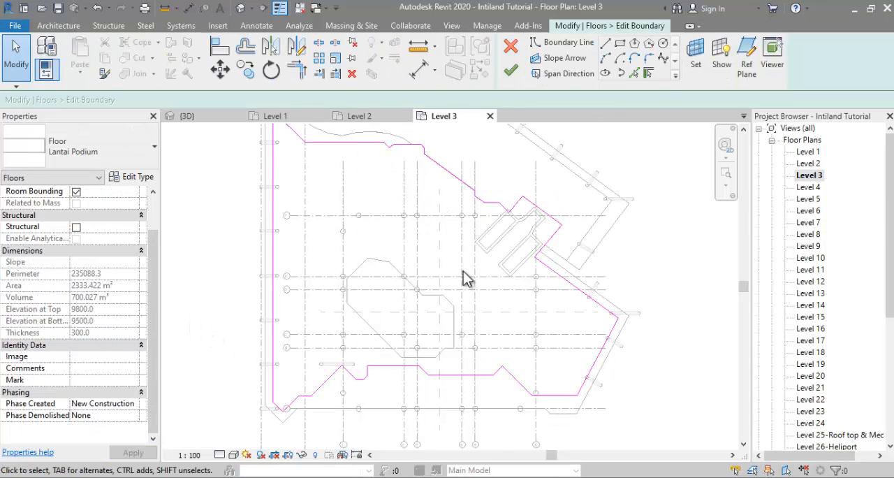
click(376, 259)
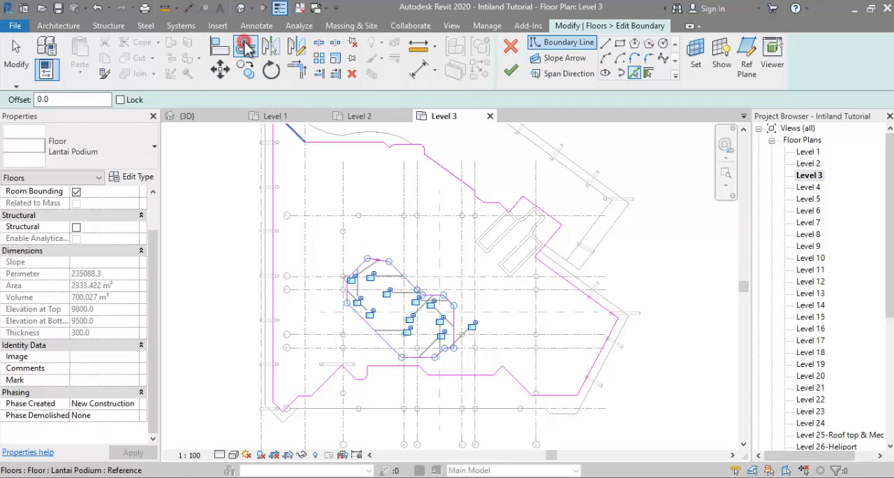
click(245, 47)
scroll(366, 269, up, 3)
click(377, 252)
click(335, 293)
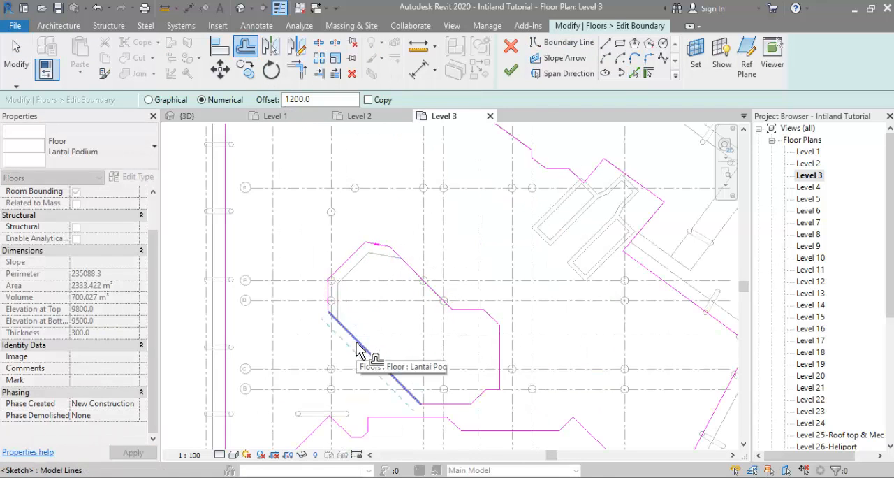
click(358, 341)
scroll(357, 341, down, 2)
middle_drag(358, 342, 330, 287)
key(Escape)
Step: Consult the tower's reference photo in the browser, return to Revit and finish the Level 3 podium floor boundary
click(311, 477)
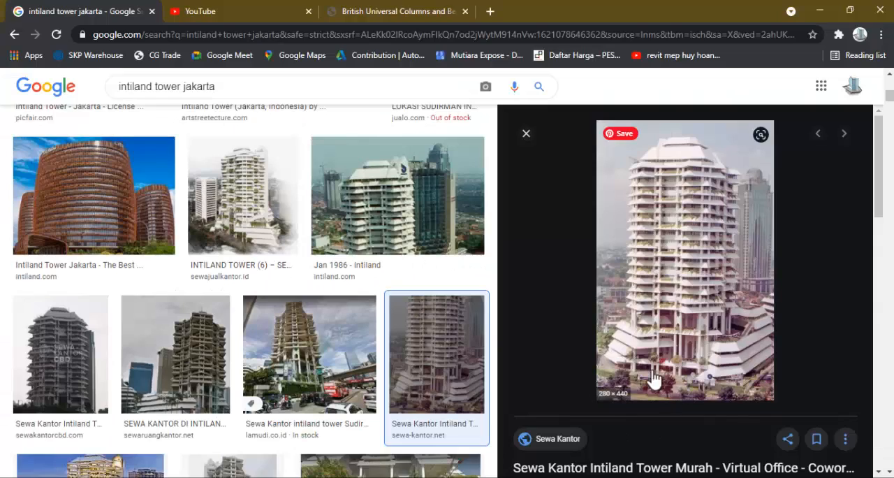
key(alt+Tab)
middle_drag(313, 375, 324, 384)
scroll(316, 370, up, 2)
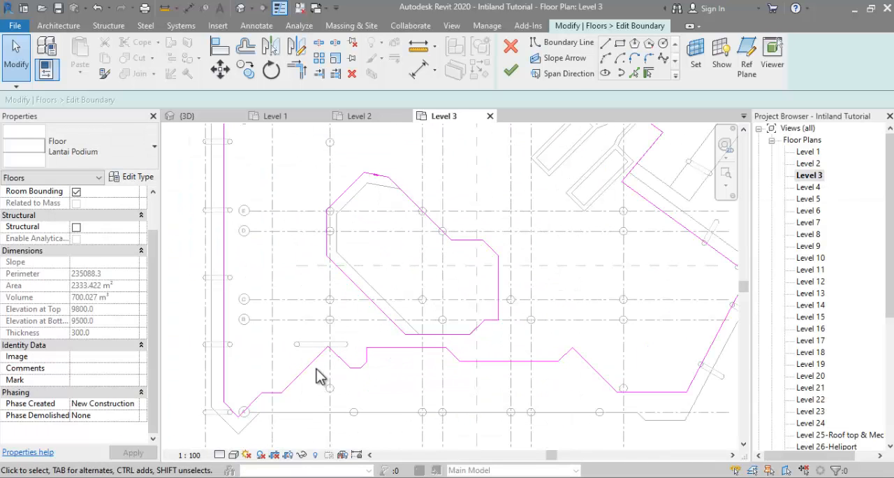
scroll(324, 335, down, 1)
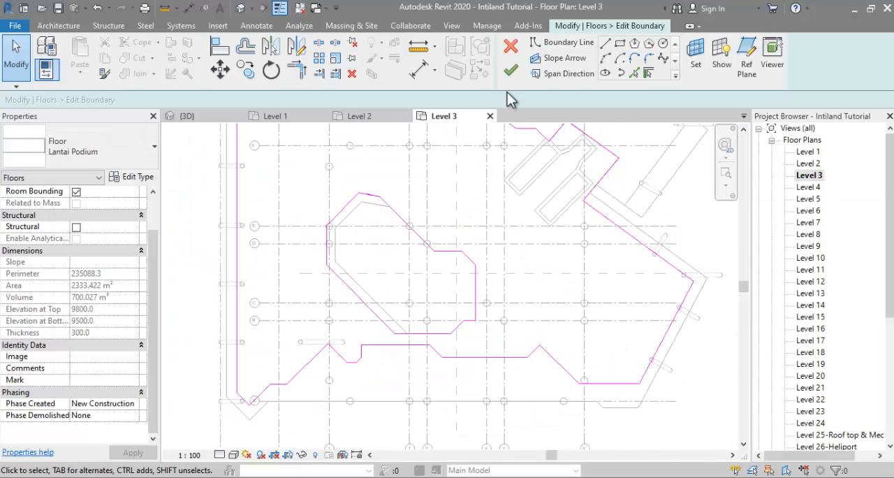
click(510, 72)
Step: Copy the ground level plan image from Level 1 and paste it in the same place on Level 3
double_click(808, 151)
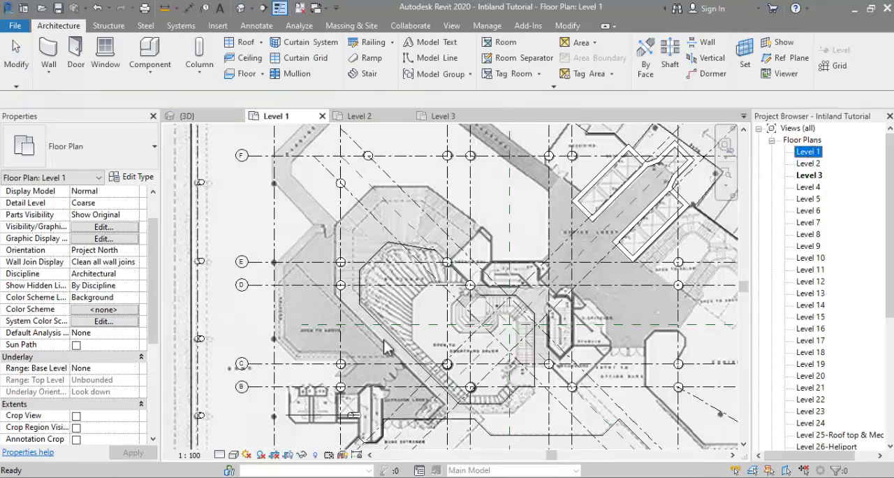
click(208, 278)
double_click(808, 175)
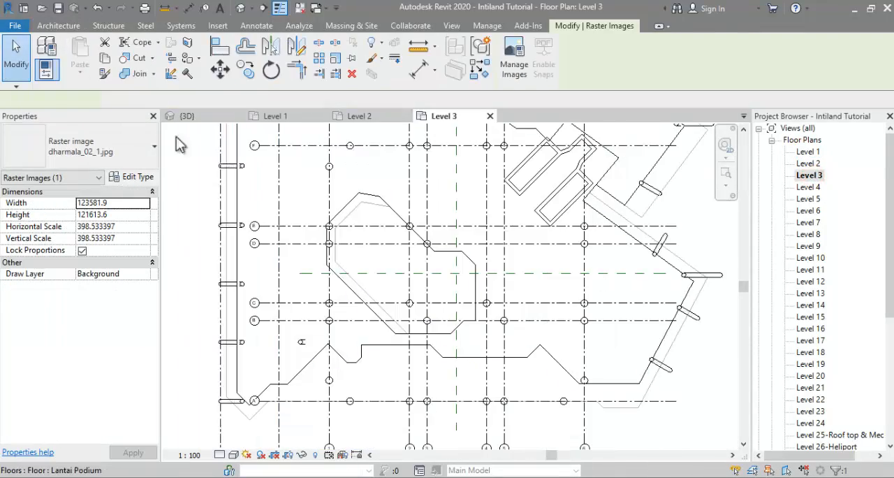
click(79, 71)
click(111, 173)
Step: Override the Level 3 podium floor's graphics in this view so the pasted plan image shows through it
right_click(238, 368)
mouse_move(388, 153)
click(441, 157)
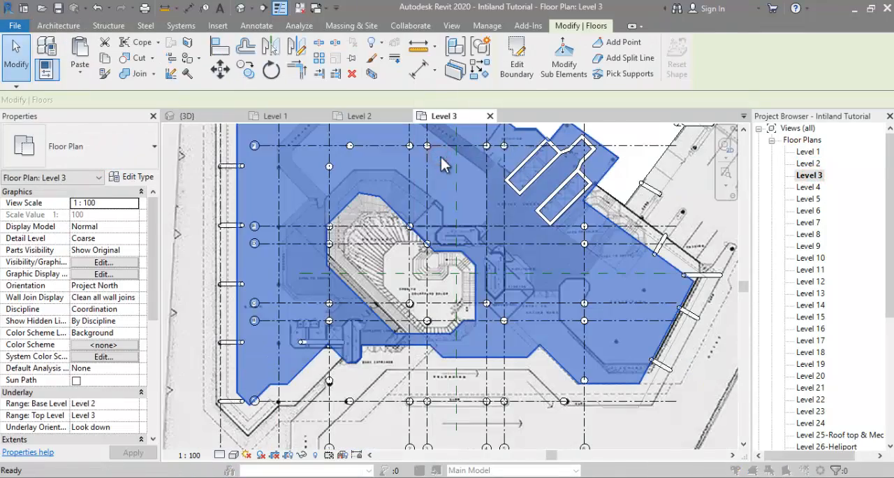
click(565, 419)
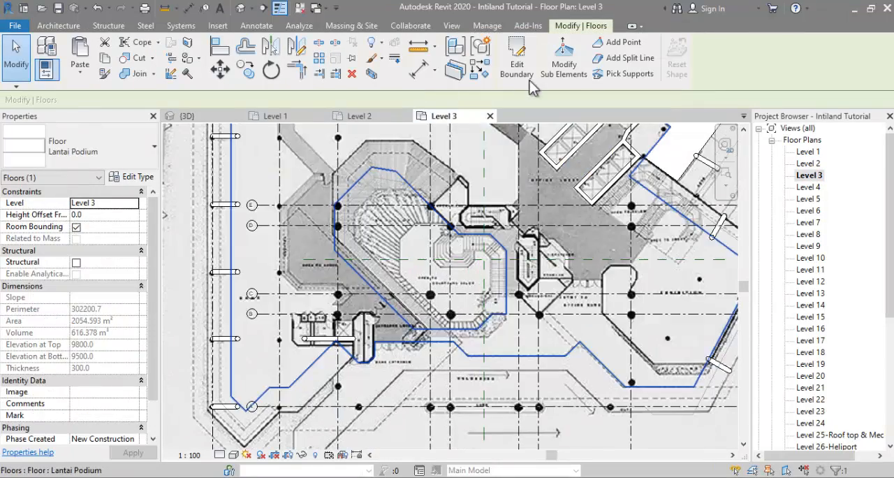
Step: In the Level 3 floor sketch, draw two boundary lines from the bank entrance to the courtyard's diagonal edge and delete the adjoining horizontal edge
click(513, 56)
scroll(380, 346, up, 3)
middle_drag(380, 346, 377, 368)
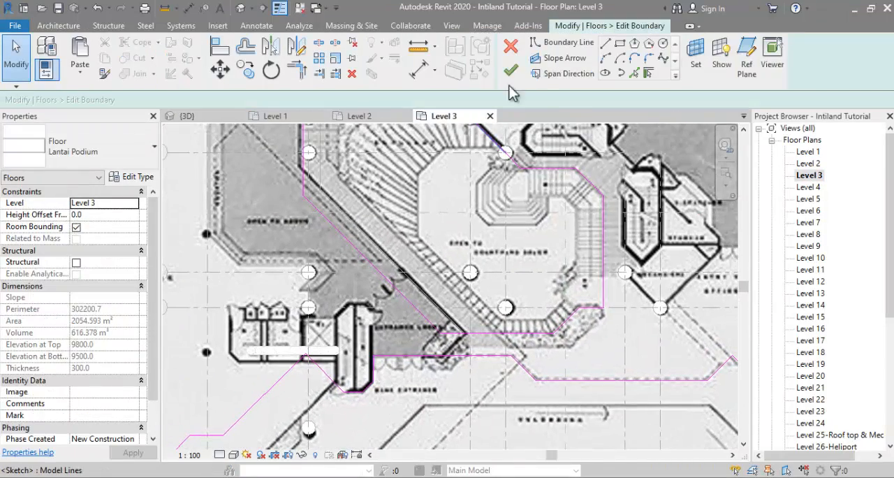
click(371, 355)
click(372, 307)
click(394, 287)
key(Escape)
key(Escape)
click(397, 357)
key(Delete)
Step: Trim the courtyard's southwest diagonal to the new entrance line and its east edge to the southeast diagonal boundary edge
middle_drag(443, 337, 378, 356)
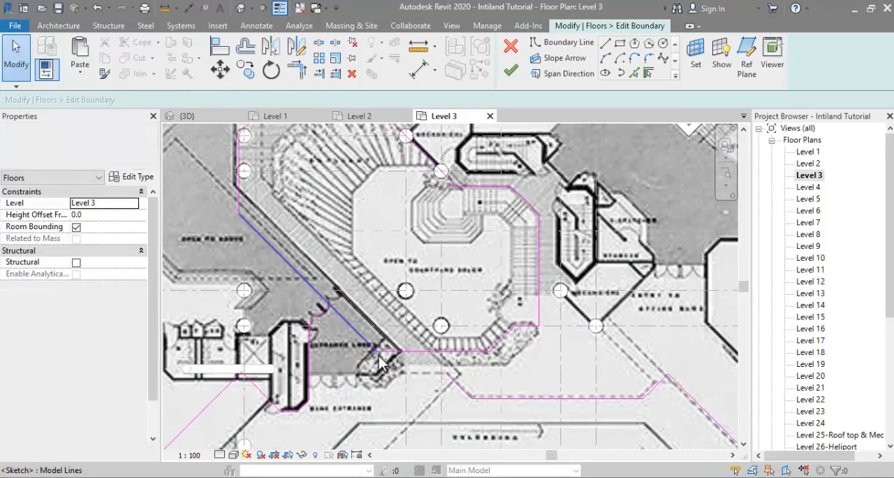
key(t)
key(r)
scroll(380, 332, down, 3)
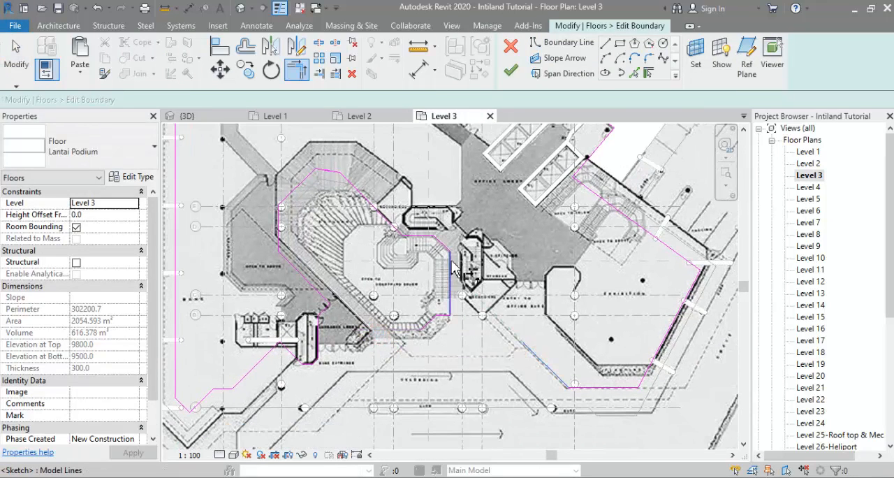
Step: Delete the leftover boundary lines south of the courtyard and finish the Level 3 podium floor sketch
key(Escape)
key(Escape)
drag(366, 272, 453, 351)
key(Delete)
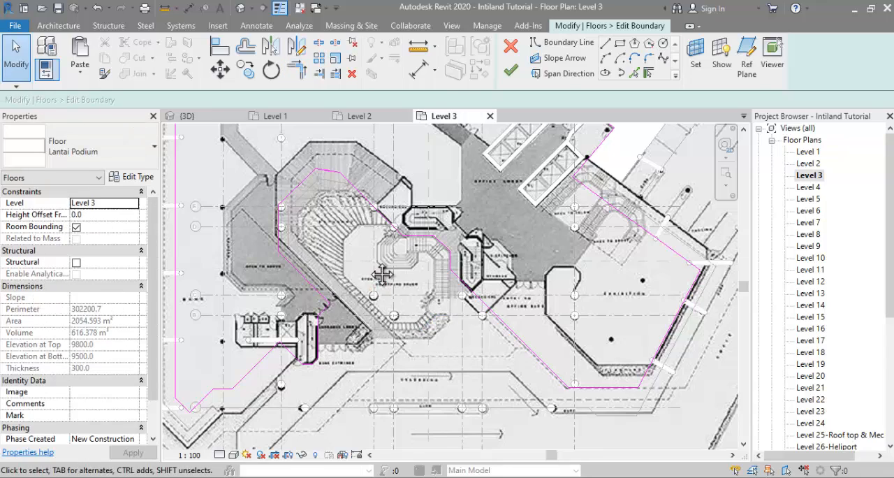
middle_drag(383, 275, 387, 296)
click(512, 70)
Step: Open the Level 4 floor plan and set its underlay base level to Level 3
click(808, 187)
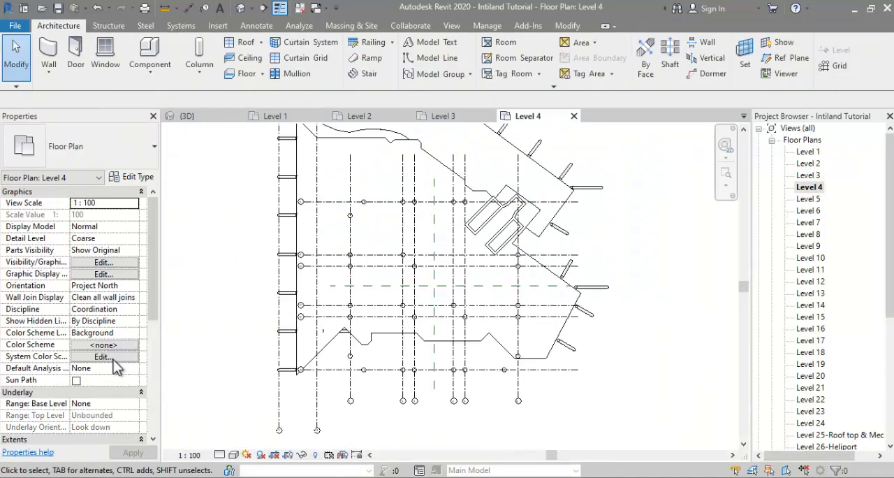
scroll(114, 363, down, 2)
click(133, 344)
click(95, 384)
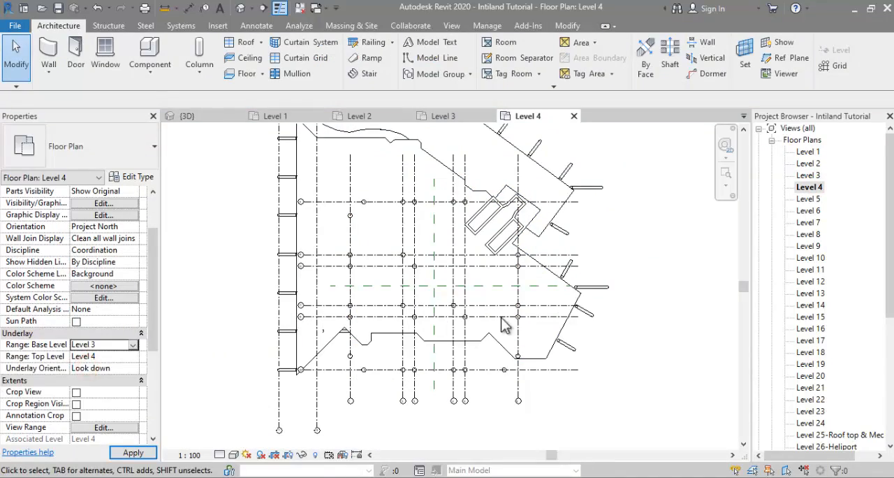
Step: Start editing the Level 4 podium floor boundary and consult the tower photos in the browser before returning to Revit
click(417, 335)
click(418, 338)
click(517, 61)
scroll(334, 198, up, 2)
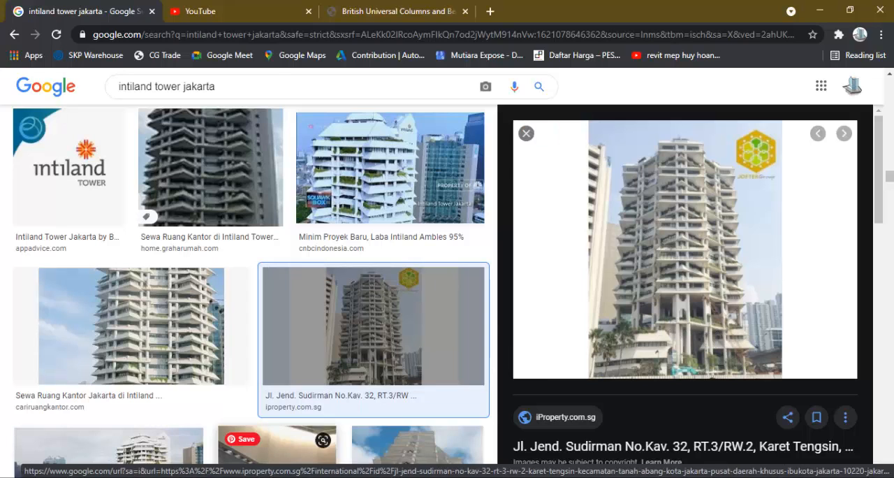
click(296, 476)
scroll(466, 319, down, 2)
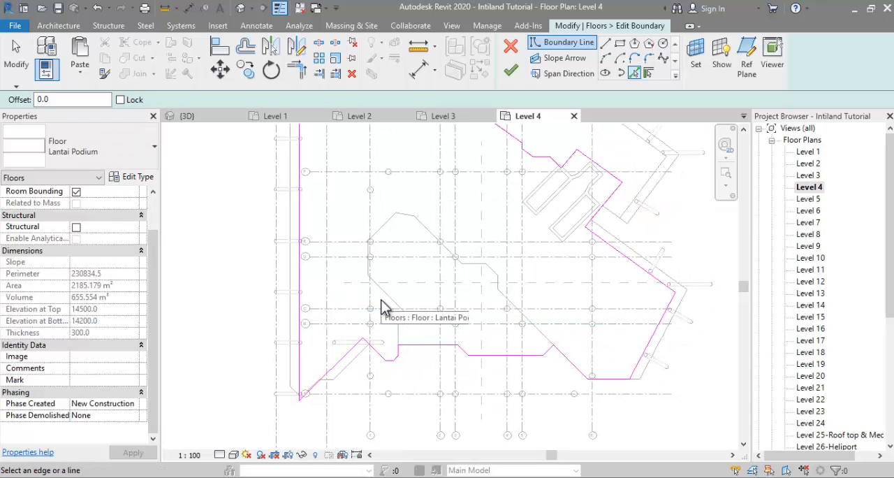
Step: Delete the southern boundary lines between the bank entrance and the southeast diagonal edge on Level 4
key(Escape)
drag(381, 299, 531, 363)
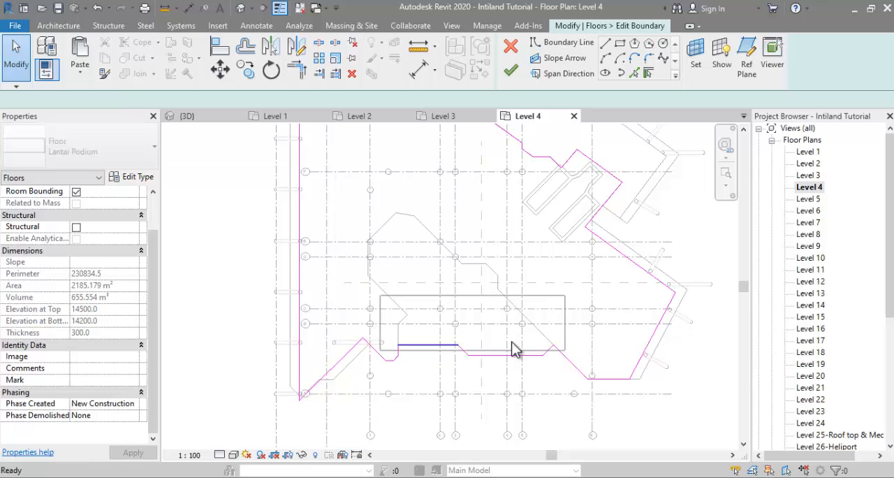
drag(563, 366, 574, 371)
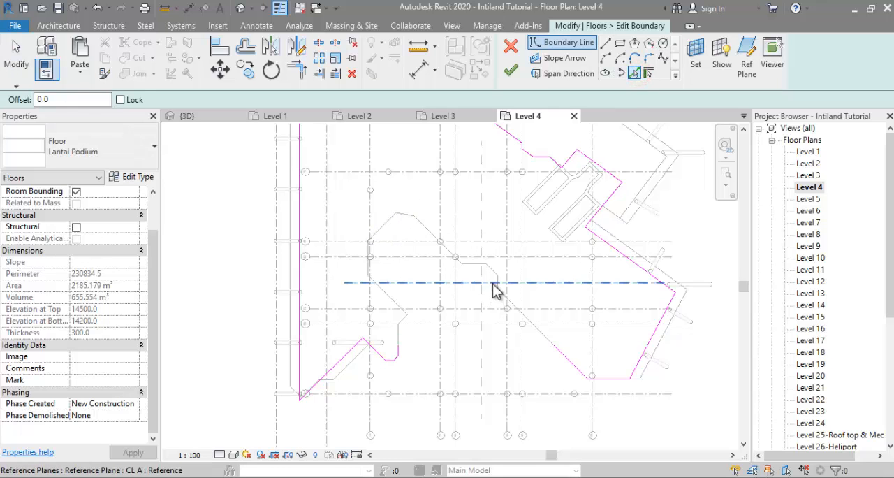
Step: Pick the underlaid Level 3 courtyard edges as boundary lines of the Level 4 podium floor
scroll(500, 285, up, 2)
click(496, 274)
click(485, 257)
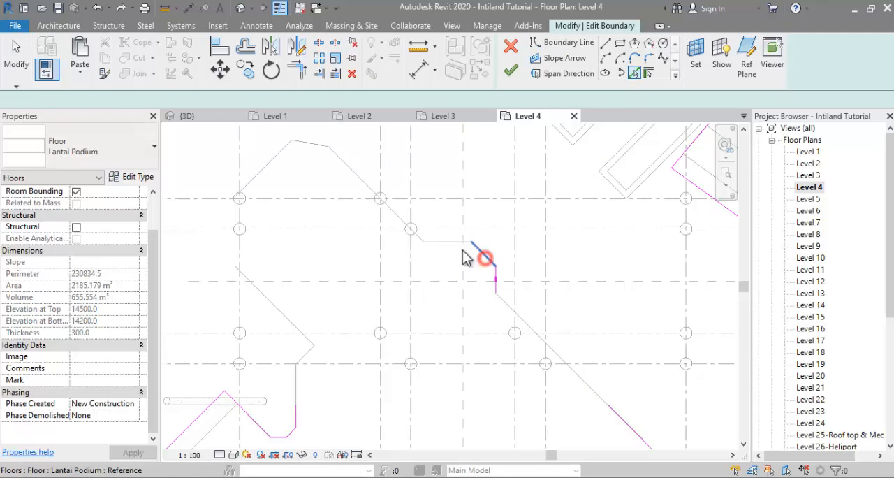
click(436, 241)
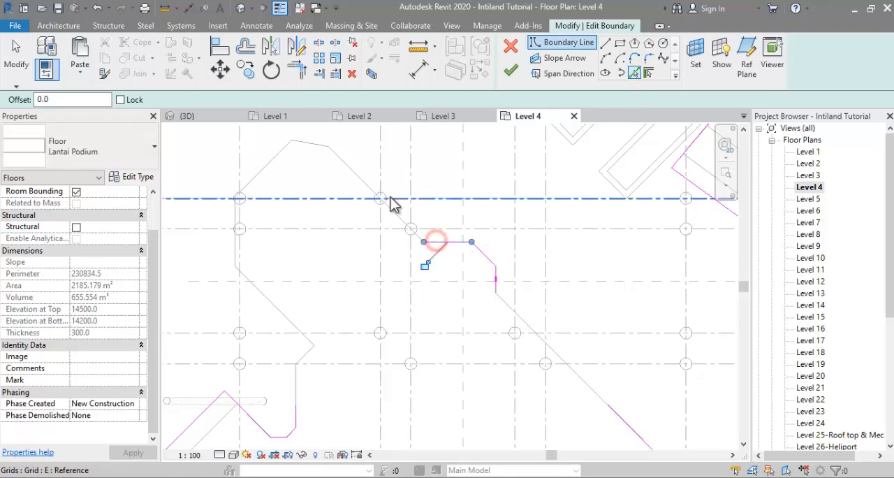
click(266, 296)
click(329, 261)
Step: Trim the picked courtyard edges to each other and to the entrance and southeast boundary lines to close the outline
key(t)
key(r)
click(328, 261)
click(317, 334)
scroll(315, 333, down, 2)
click(379, 237)
click(472, 330)
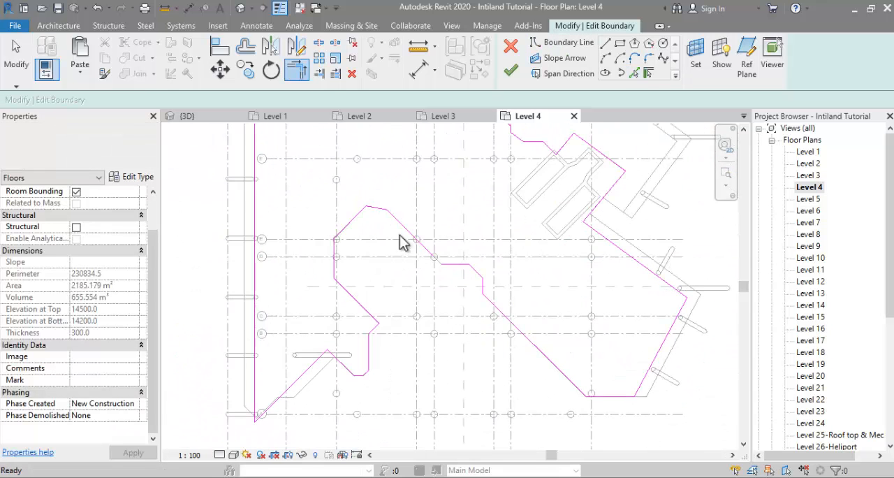
Step: Offset the western edges of the Level 4 courtyard recess outward by 1200 mm
key(o)
key(f)
scroll(280, 301, down, 2)
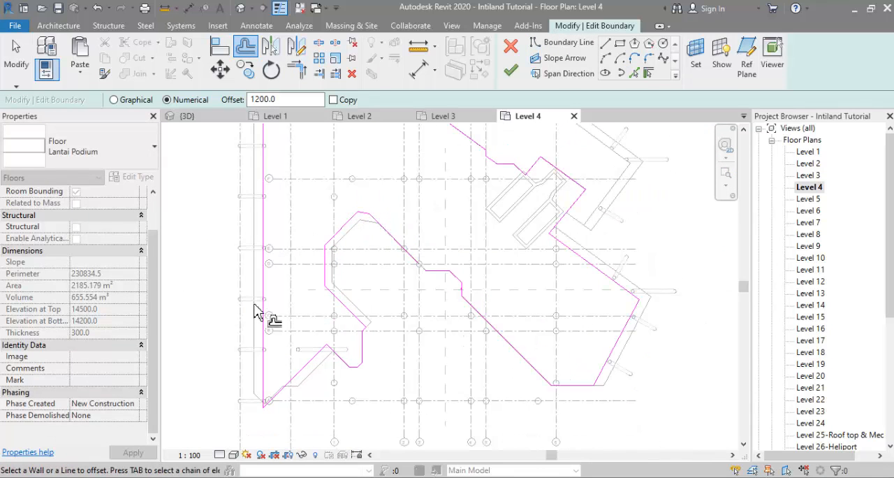
key(Escape)
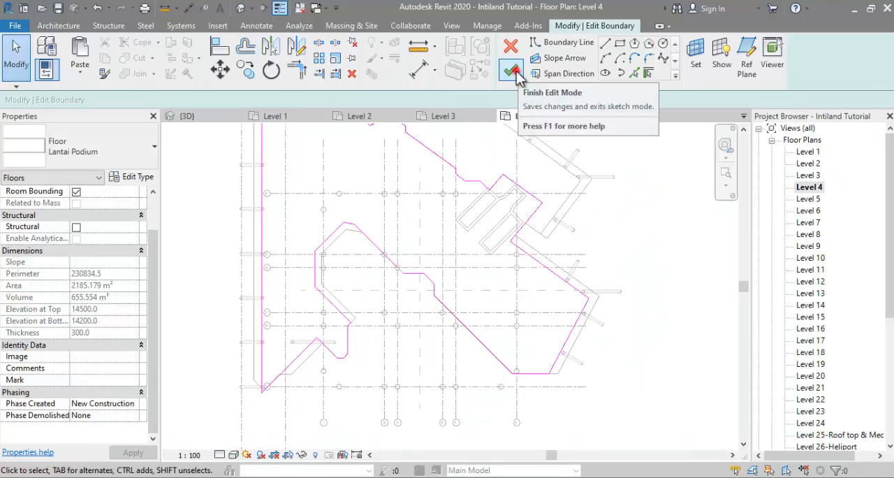
Step: Trim the remaining unjoined boundary edges into a corner and finish the Level 4 podium floor sketch
click(516, 71)
click(806, 464)
scroll(395, 290, up, 4)
key(t)
key(r)
click(441, 232)
click(392, 203)
click(511, 71)
scroll(601, 293, down, 3)
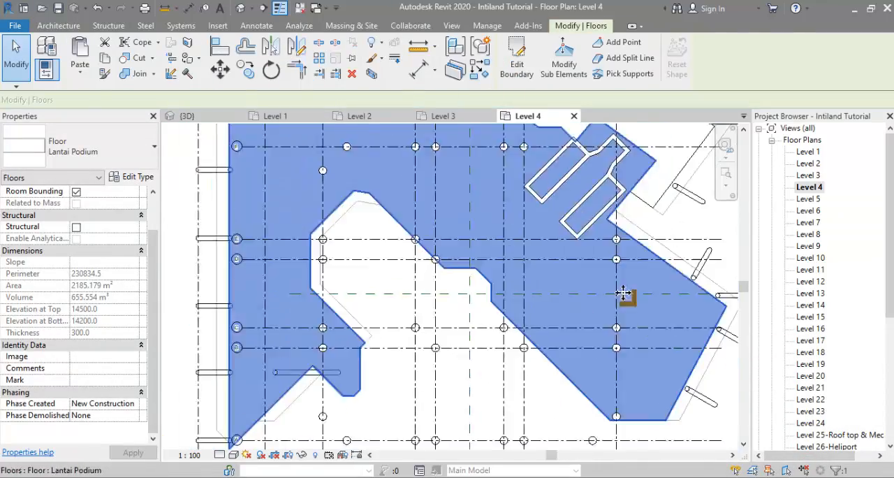
Step: Examine the lowest tower floor above the podium in the 3D view and compare it with the tower photo in the browser
key(Escape)
click(187, 116)
mouse_move(469, 307)
shift+middle_down()
mouse_move(485, 328)
mouse_move(496, 265)
mouse_move(524, 305)
mouse_move(531, 335)
mouse_move(614, 265)
mouse_move(589, 275)
shift+middle_up()
click(533, 335)
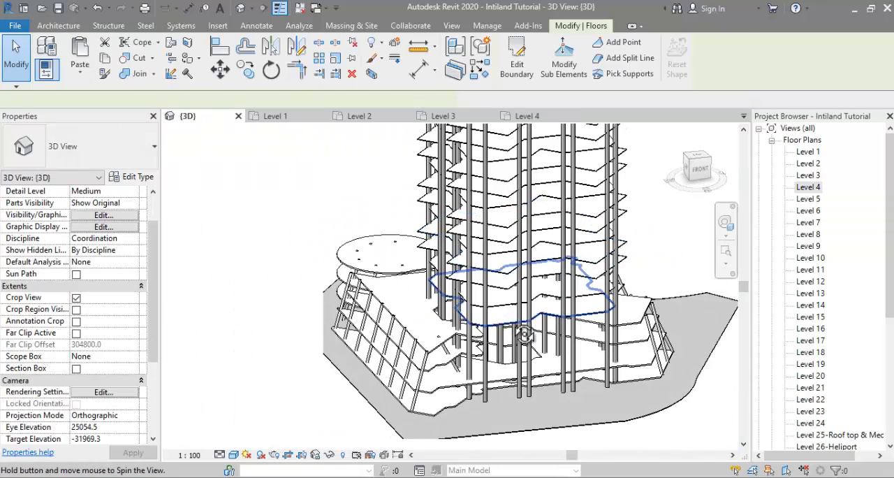
shift+middle_drag(535, 342, 539, 355)
click(193, 476)
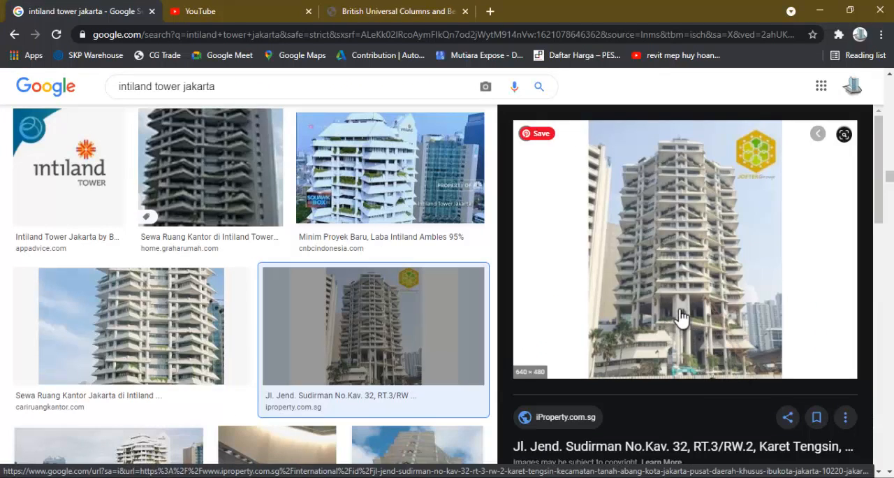
key(alt+Tab)
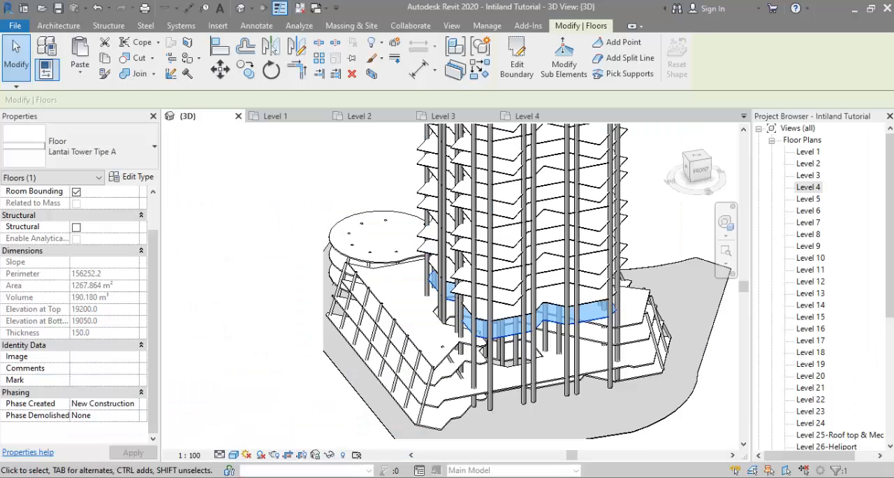
Step: Open the Level 5 floor plan and paste the copied ground floor plan image aligned to the current view
double_click(808, 198)
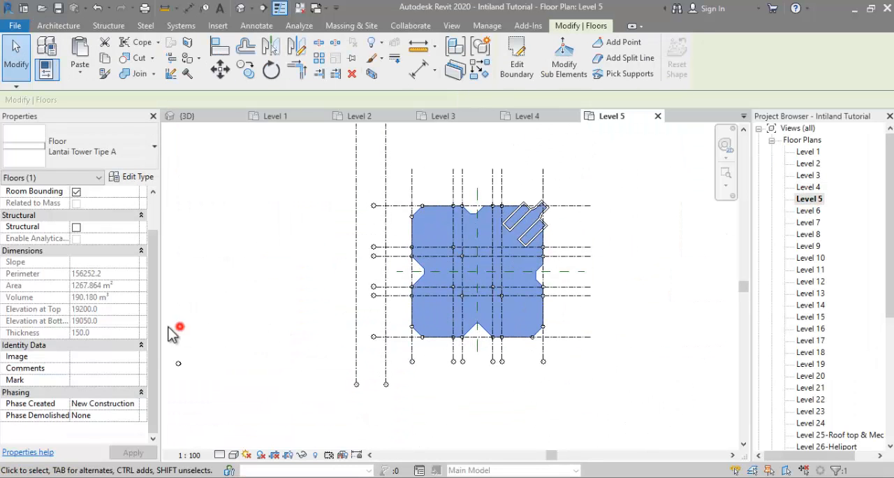
click(173, 334)
click(567, 26)
click(81, 71)
click(100, 176)
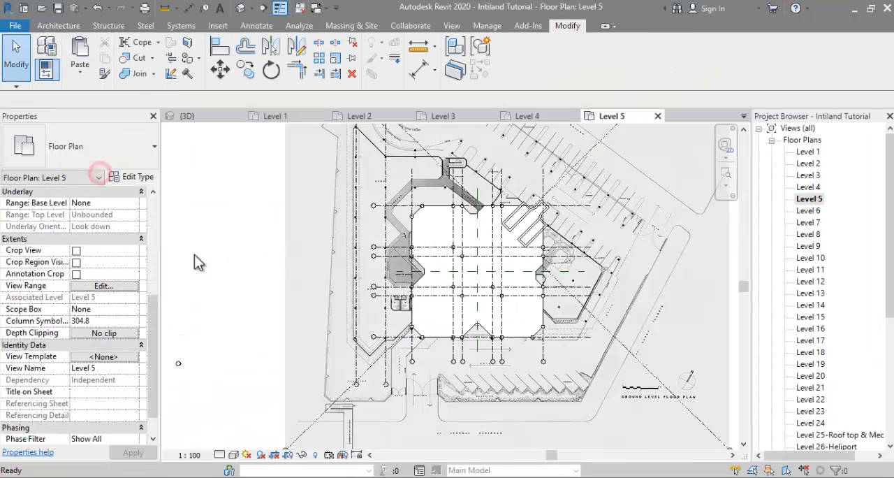
Step: Edit the boundary of the Level 5 tower floor and remove the V-shaped notch so the south edge runs straight
scroll(402, 290, up, 2)
key(Escape)
click(436, 273)
click(516, 59)
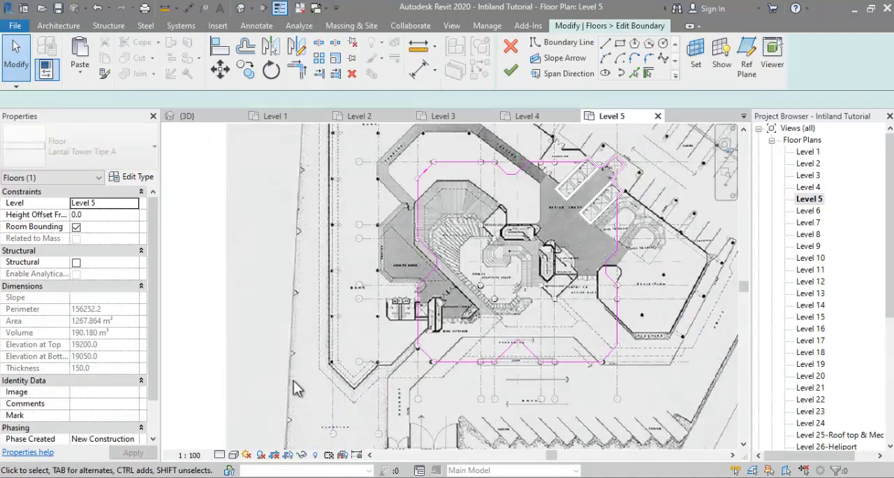
key(alt+Tab)
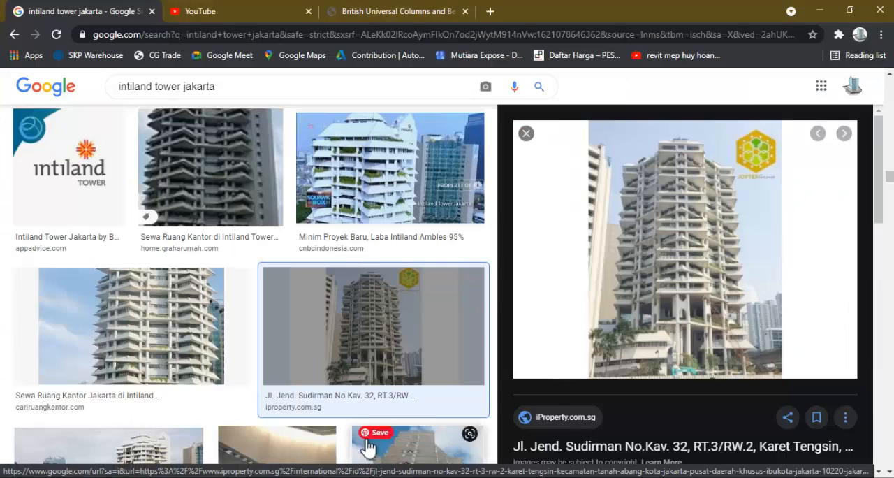
key(alt+Tab)
mouse_move(527, 362)
middle_down()
mouse_move(511, 389)
mouse_move(497, 376)
middle_up()
scroll(528, 363, up, 2)
scroll(497, 376, up, 1)
drag(421, 252, 555, 344)
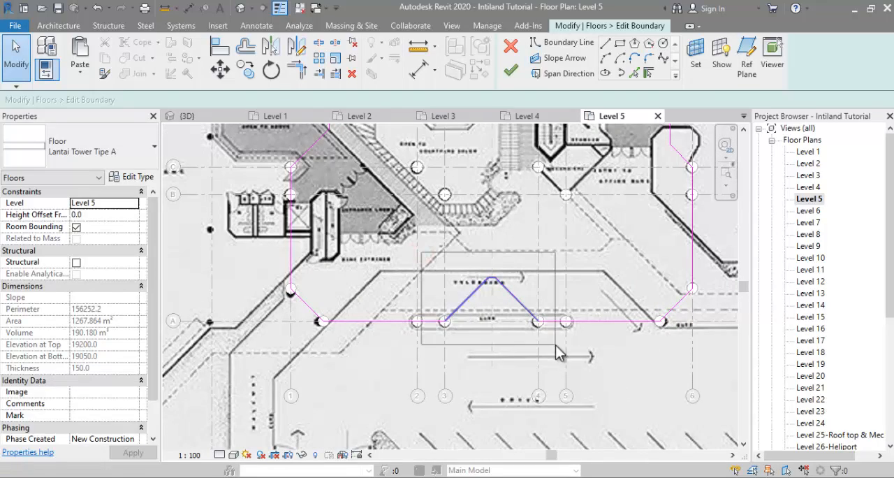
key(alt+Tab)
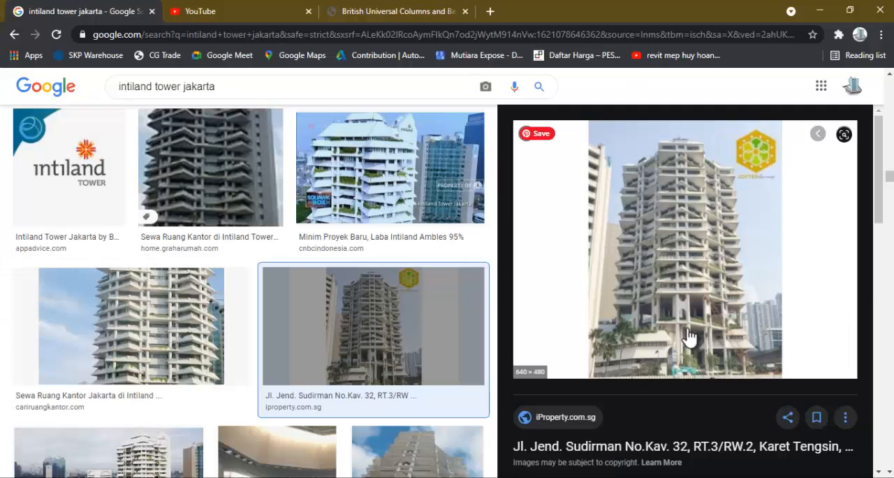
key(alt+Tab)
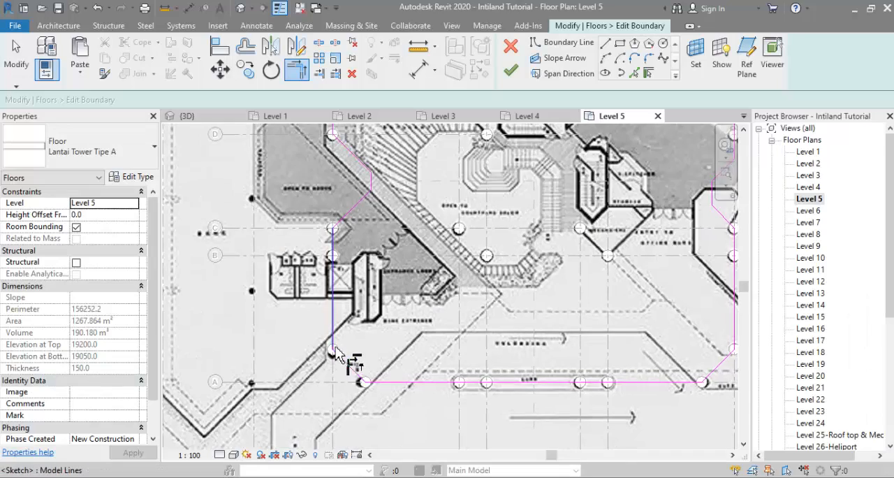
Step: Draw boundary lines from the southwest corner column: a diagonal about 9000 mm to the northwest and a vertical line up to grid C
click(567, 43)
click(332, 349)
click(262, 279)
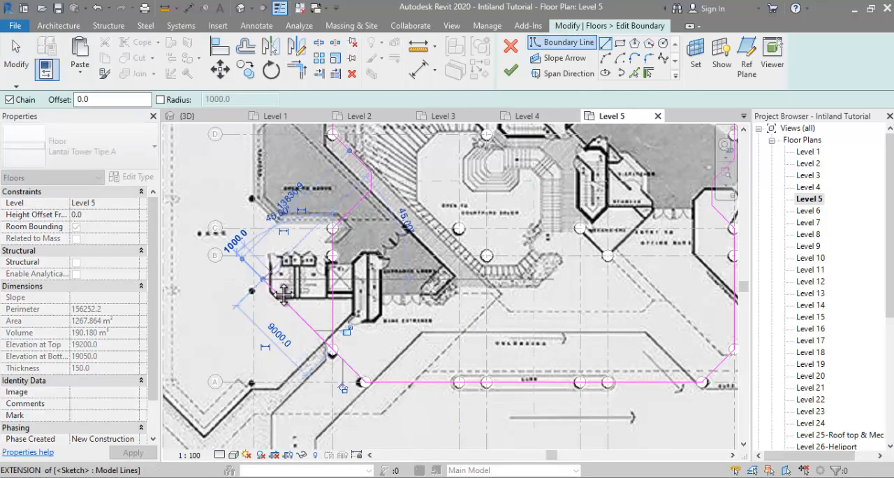
scroll(267, 275, down, 1)
middle_drag(267, 274, 282, 342)
scroll(282, 315, up, 2)
key(Escape)
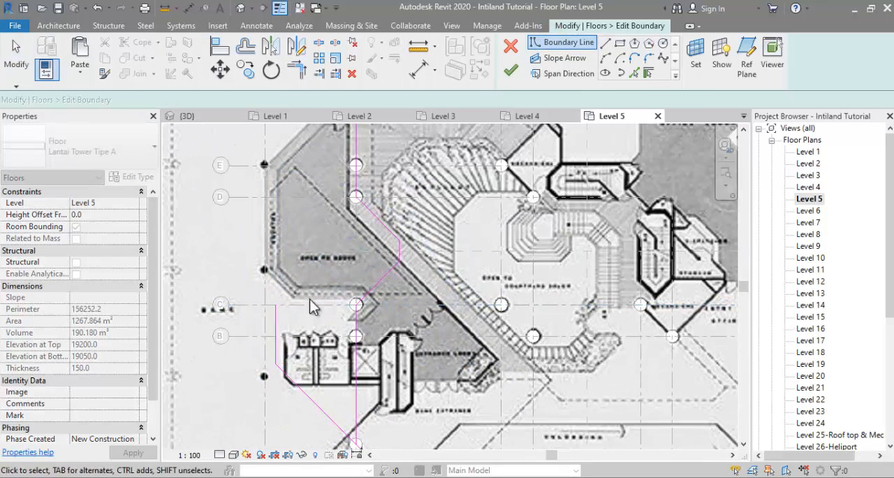
Step: Trim the lower diagonal edge of the west recess to the new diagonal line and delete the vertical line between them
key(Escape)
click(296, 70)
click(384, 274)
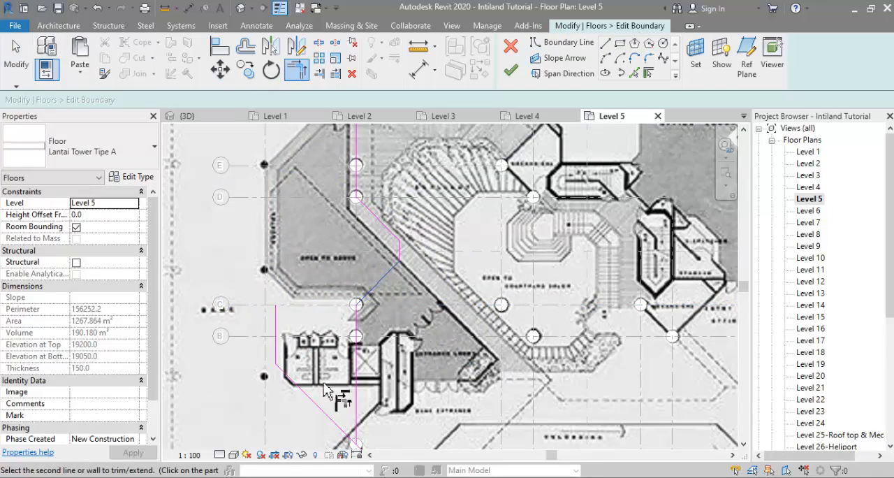
click(317, 405)
key(Escape)
click(275, 351)
key(Delete)
Step: Delete the old west edge between the recess and the southwest column and finish the Level 5 tower floor sketch
scroll(279, 355, down, 1)
middle_drag(279, 355, 308, 288)
click(375, 290)
key(Delete)
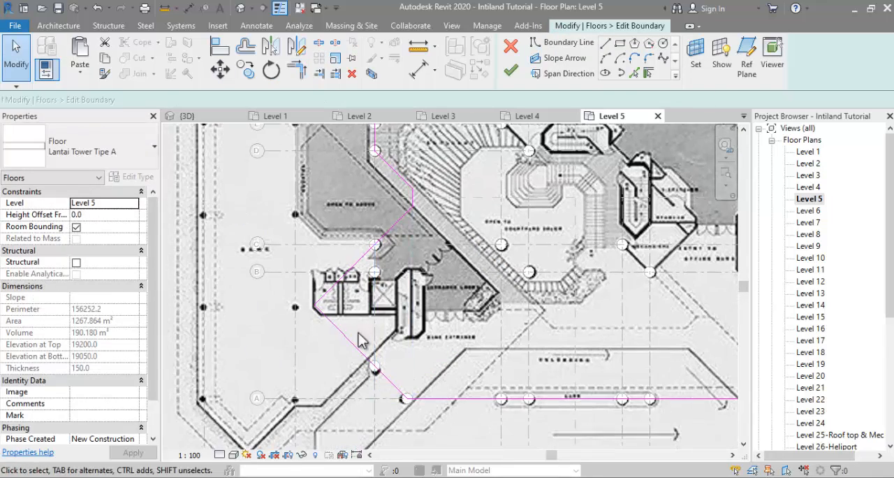
scroll(332, 290, up, 1)
scroll(325, 322, down, 2)
middle_drag(325, 323, 344, 376)
scroll(399, 300, down, 3)
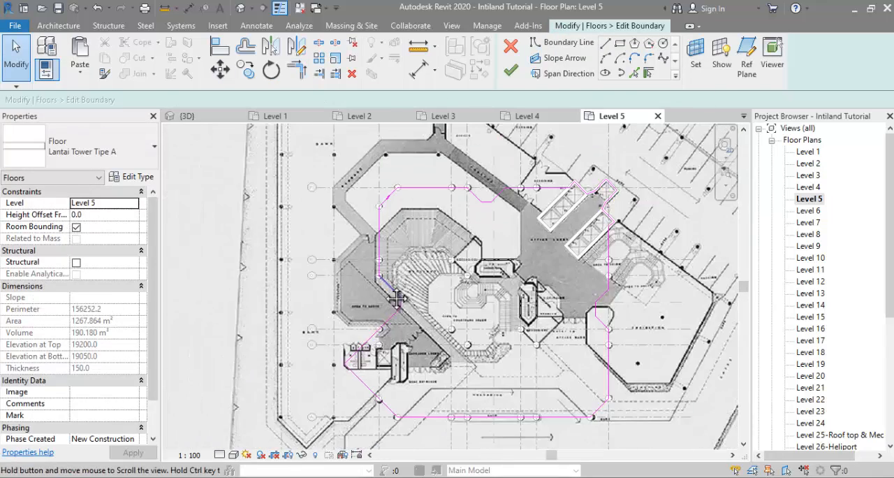
middle_drag(403, 303, 387, 296)
scroll(388, 296, down, 1)
click(510, 71)
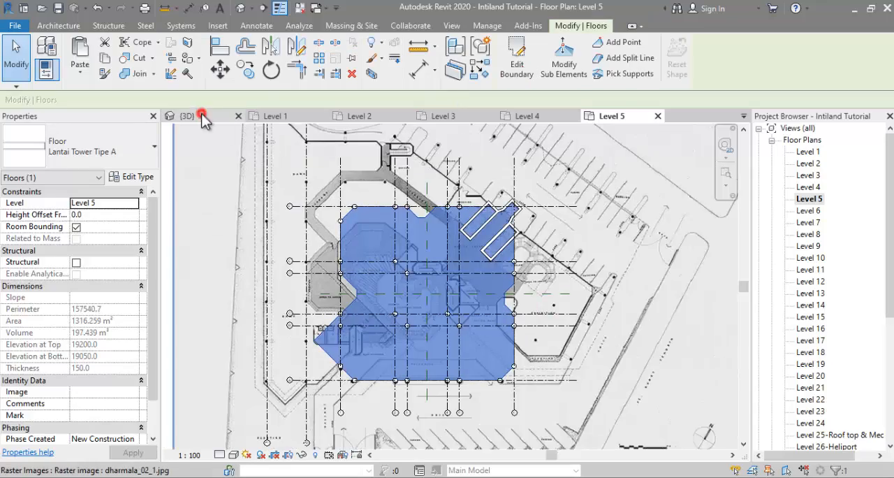
Step: Review the Level 5 floor in the 3D view and compare it with the Wisma Dharmala Sakti photo in the browser
click(186, 116)
shift+middle_drag(573, 280, 669, 338)
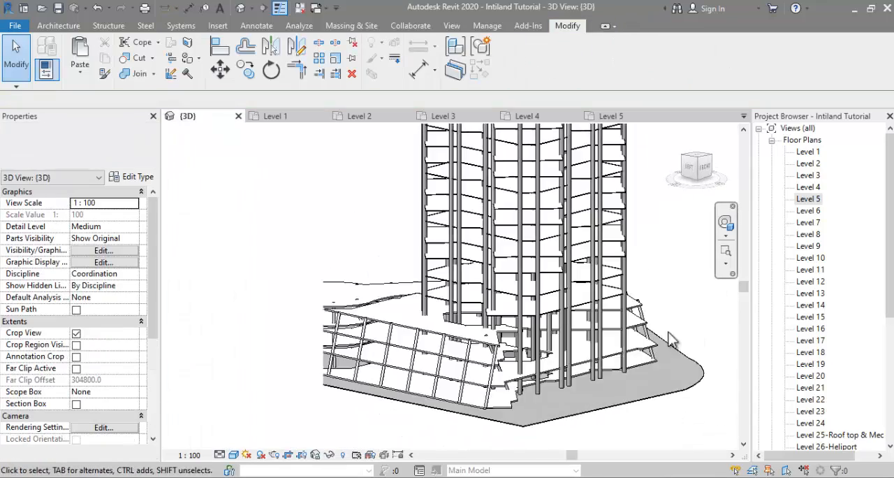
key(alt+Tab)
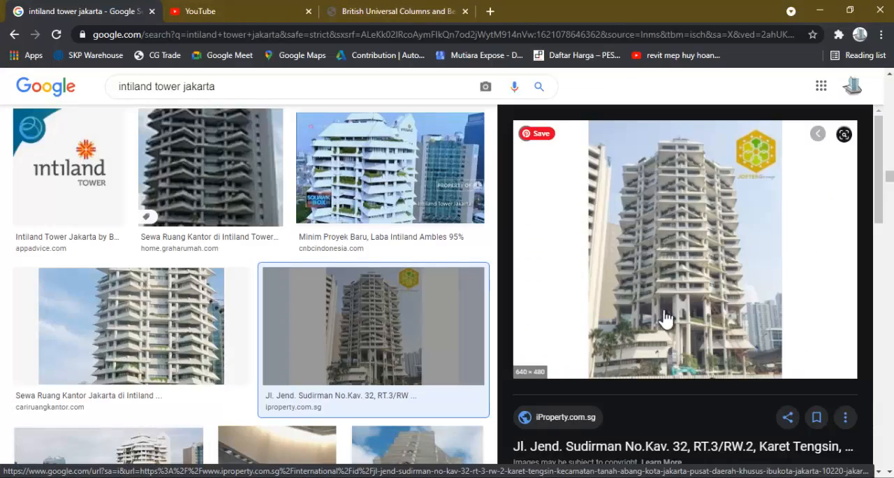
scroll(377, 398, down, 8)
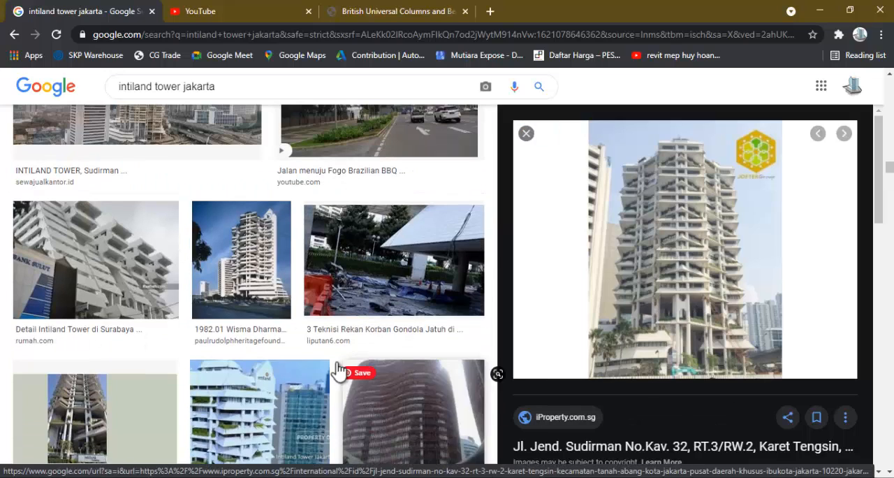
click(277, 300)
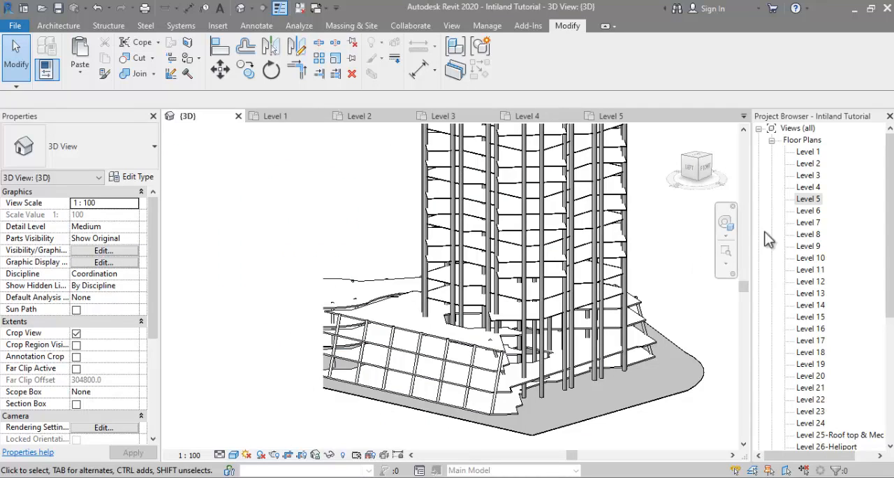
Step: Return to Revit, open the Level 6 floor plan and paste the ground floor plan image aligned to the current view
double_click(809, 210)
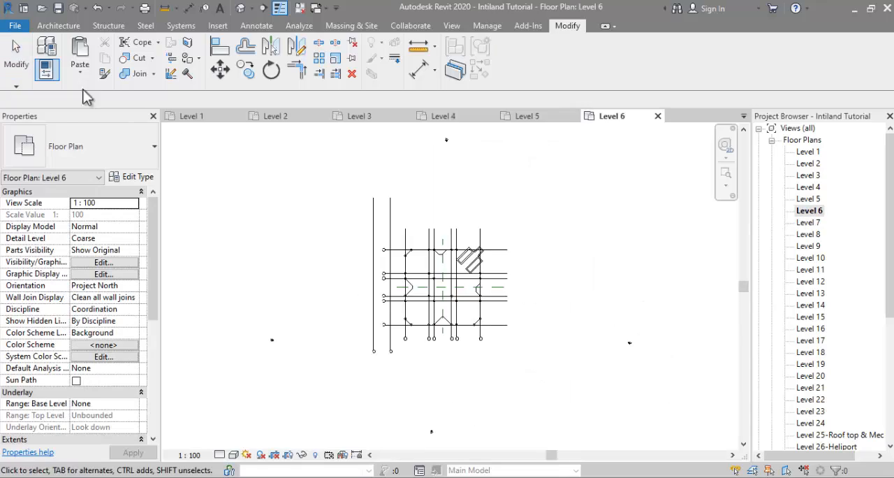
click(79, 70)
click(130, 174)
Step: Override the Level 6 tower floor's graphics by element so that the plan image shows through it
click(409, 335)
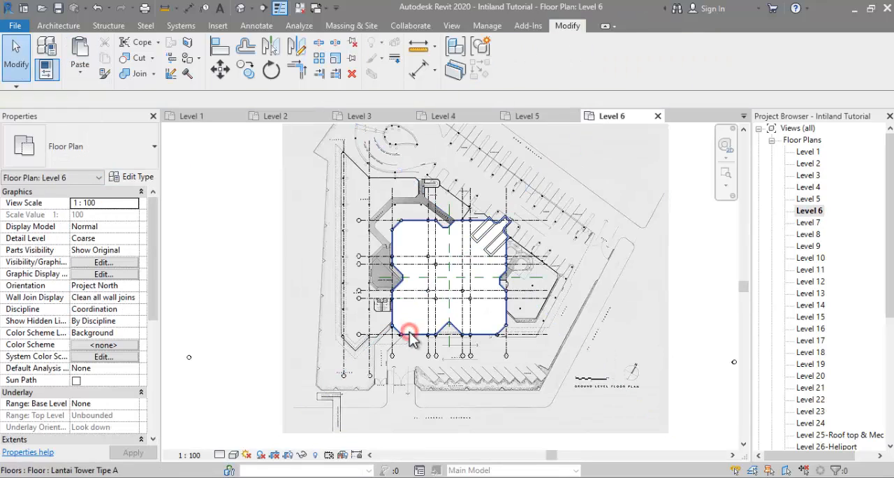
right_click(409, 336)
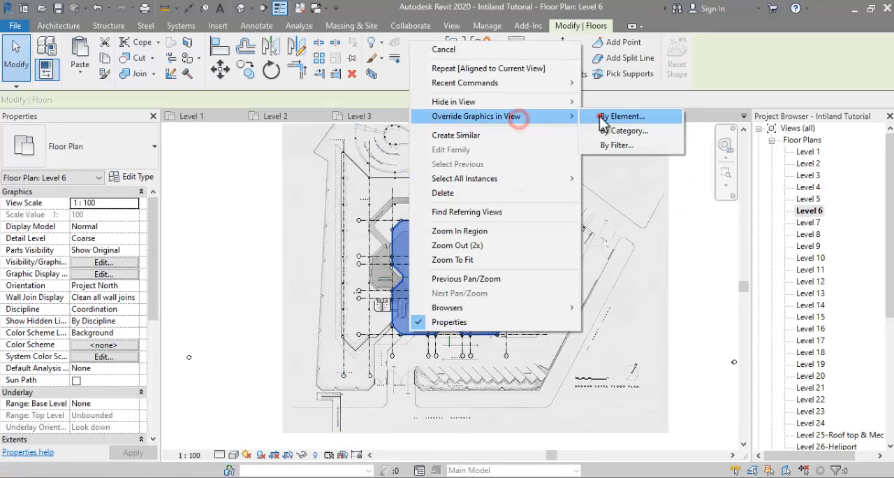
click(614, 118)
click(565, 423)
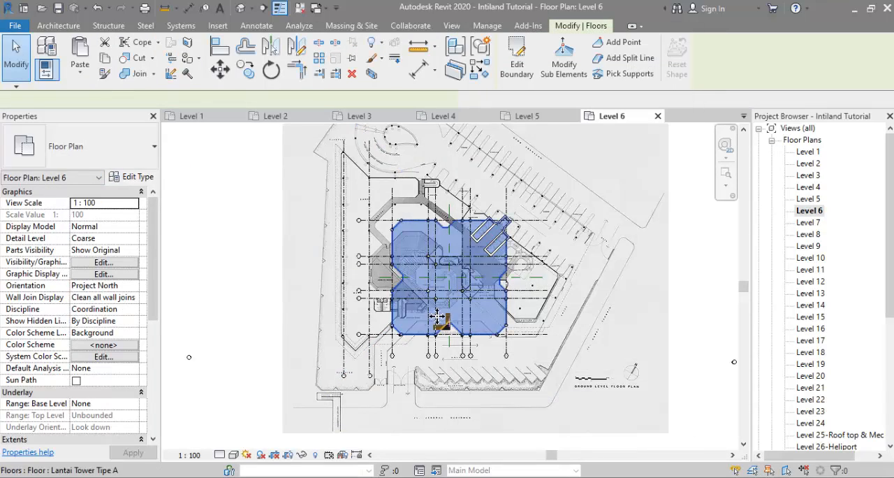
scroll(410, 316, up, 2)
key(Escape)
click(490, 325)
key(Escape)
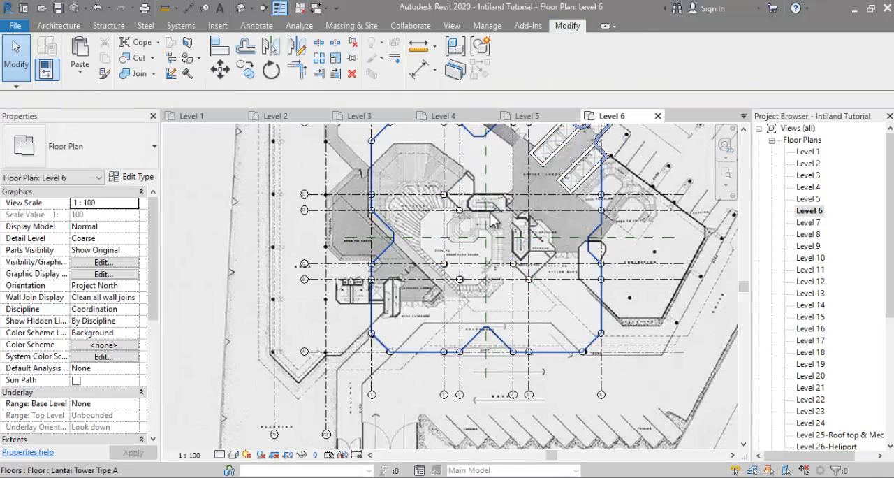
Step: Edit the Level 6 tower floor boundary and draw connected lines from the north recess corner along the courtyard's north and east sides
click(483, 325)
click(515, 58)
middle_drag(477, 187, 480, 233)
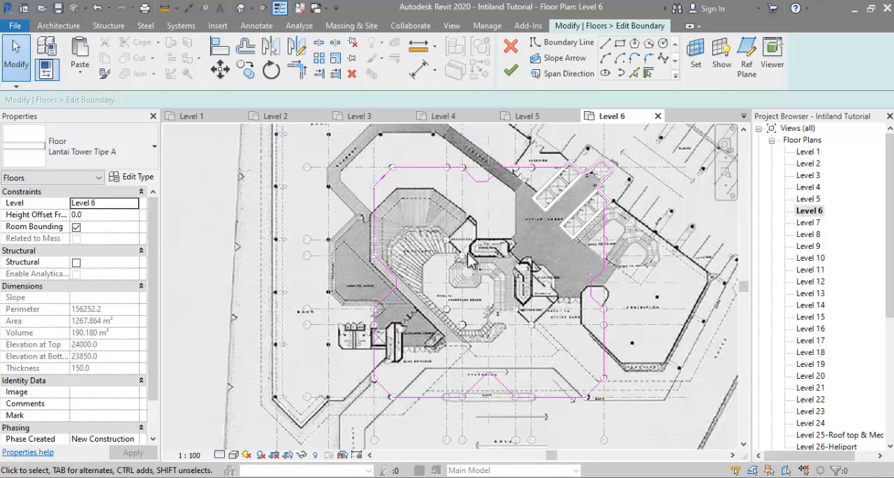
scroll(471, 218, up, 2)
click(493, 169)
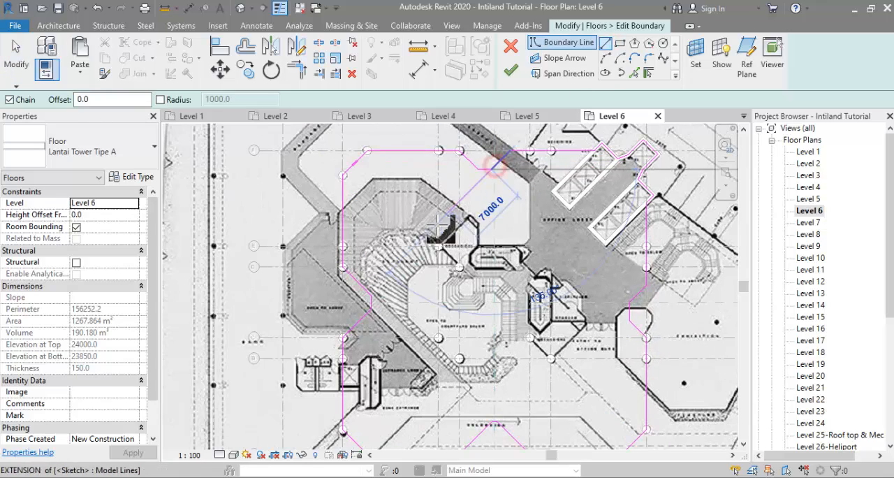
click(427, 234)
click(461, 269)
click(504, 271)
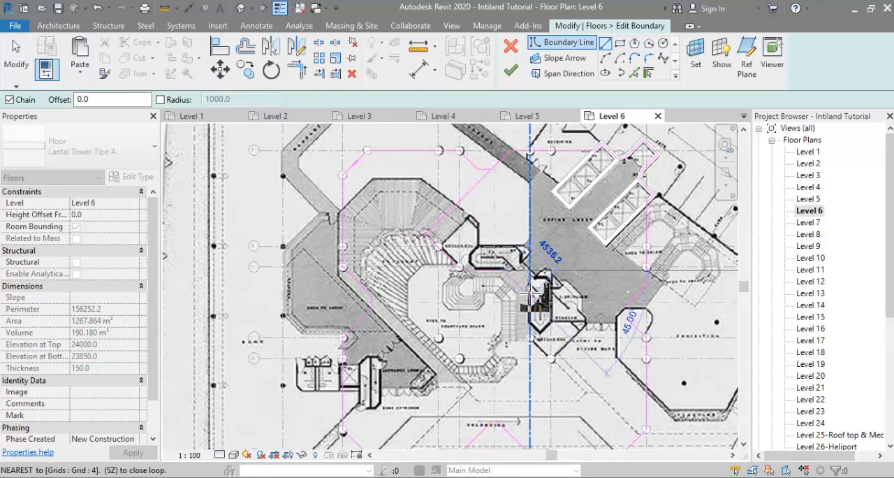
click(530, 298)
click(530, 335)
Step: Check the tower photo and continue the Level 6 boundary with a diagonal line about 14000 mm long from grid 4 to the southeast
scroll(531, 336, down, 1)
middle_drag(531, 337, 484, 230)
scroll(507, 246, up, 2)
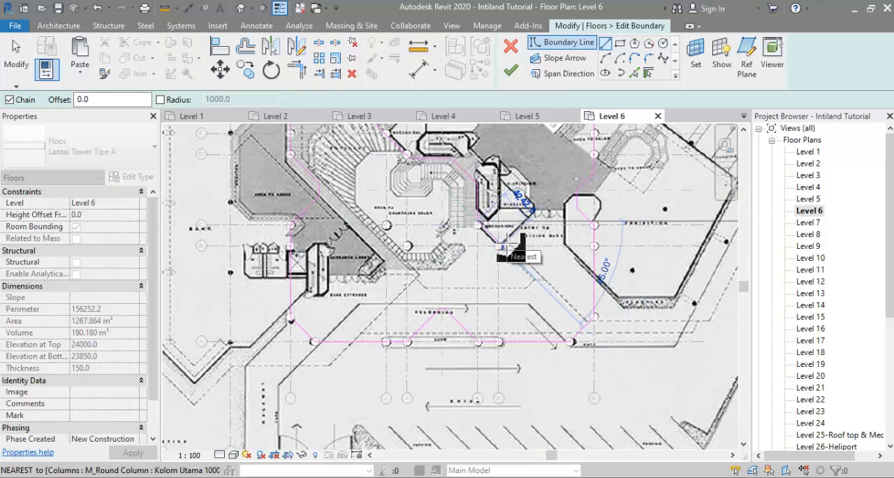
click(157, 477)
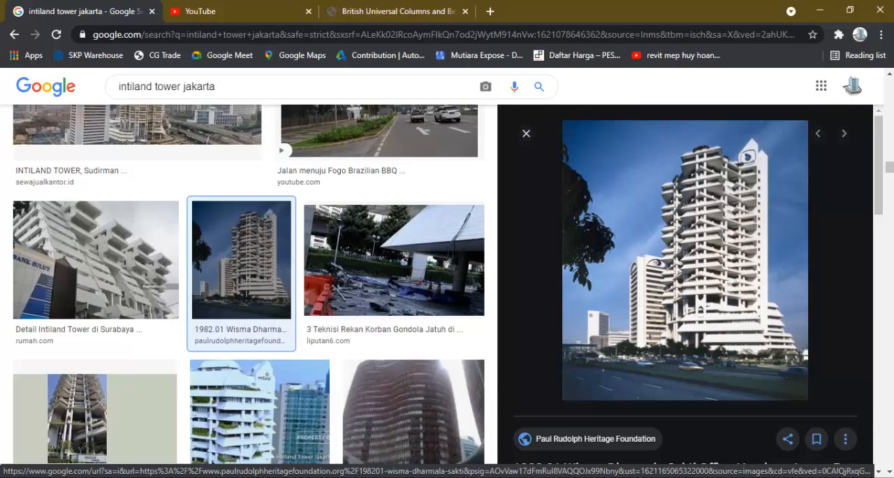
key(alt+Tab)
scroll(573, 307, down, 1)
middle_drag(572, 308, 549, 361)
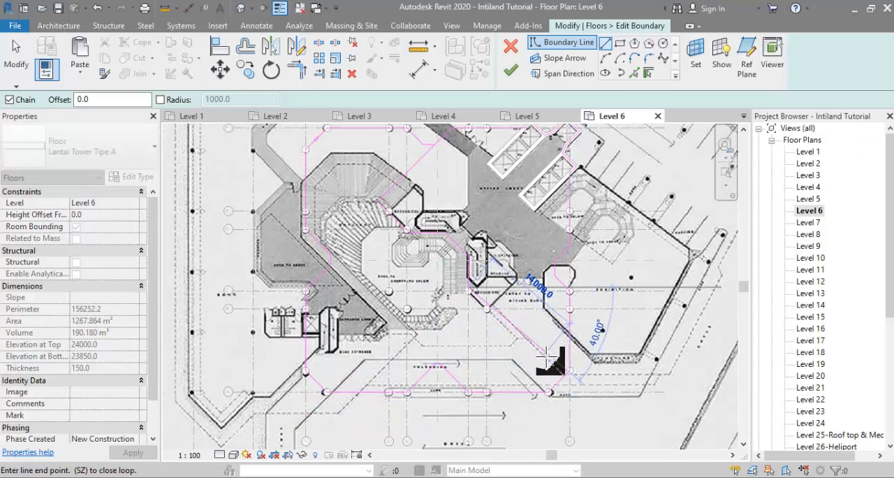
click(544, 363)
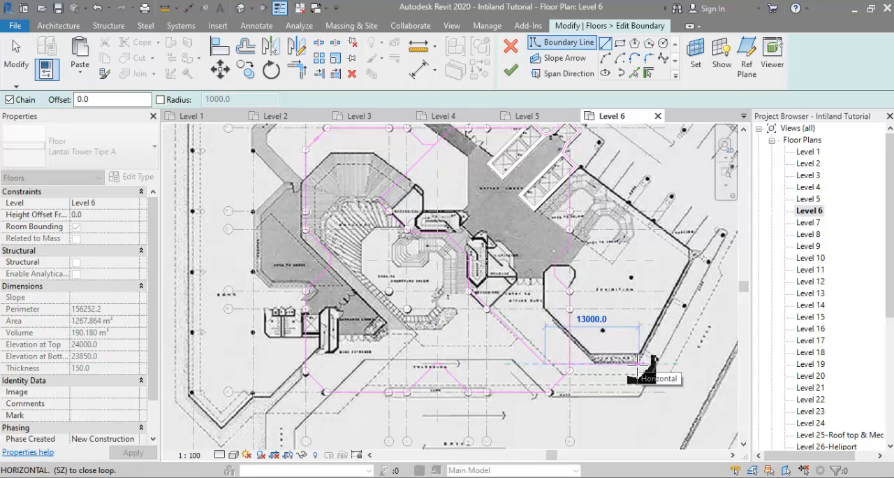
Step: Extend the boundary horizontally below the exhibition area, then up parallel to its slanted east wall to the east corner
middle_drag(647, 376, 599, 389)
click(589, 378)
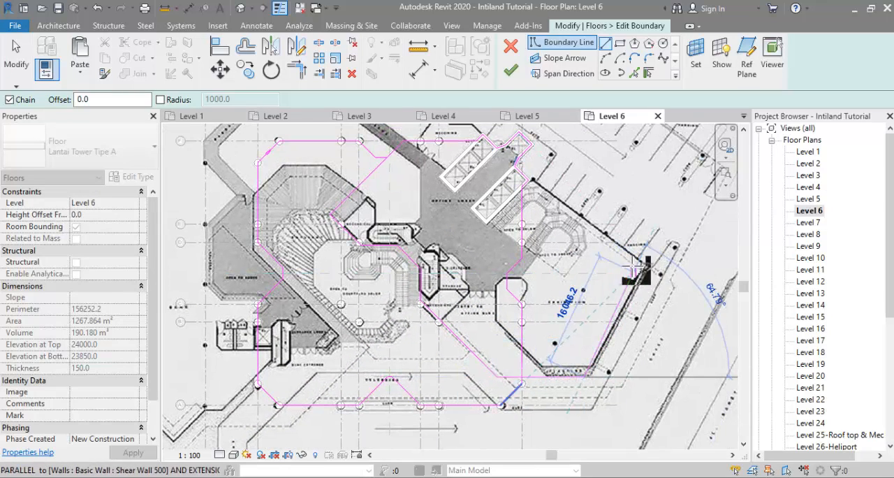
click(646, 271)
key(Escape)
key(Escape)
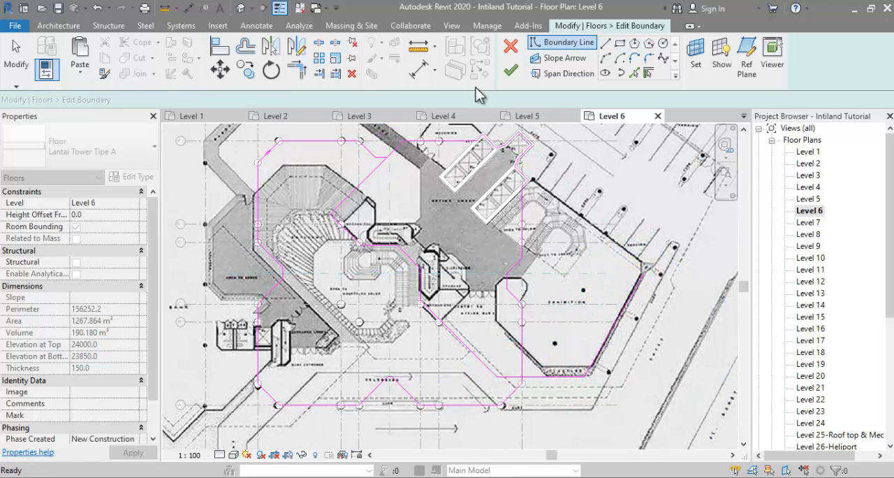
Step: Trim the slanted east line to the diagonal edge by the elevator core, remove the leftover tower edges and finish the Level 6 sketch
click(297, 69)
click(638, 293)
click(524, 178)
click(522, 199)
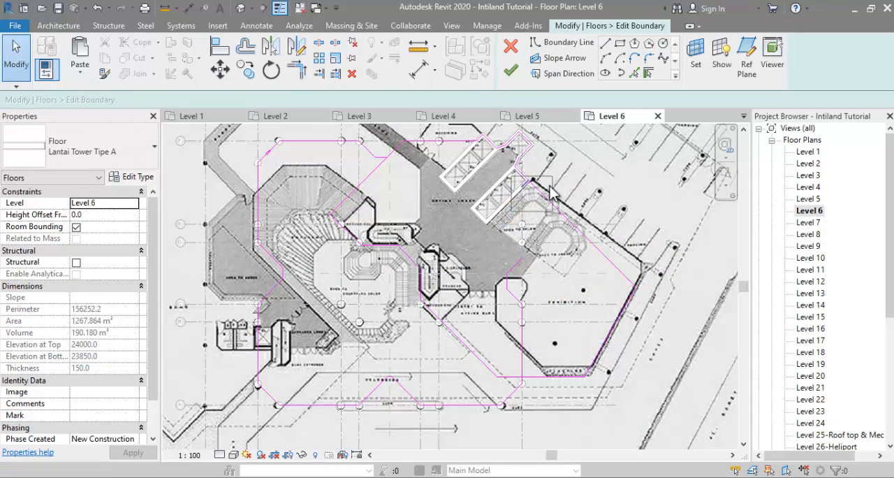
key(space)
click(511, 69)
scroll(455, 336, down, 2)
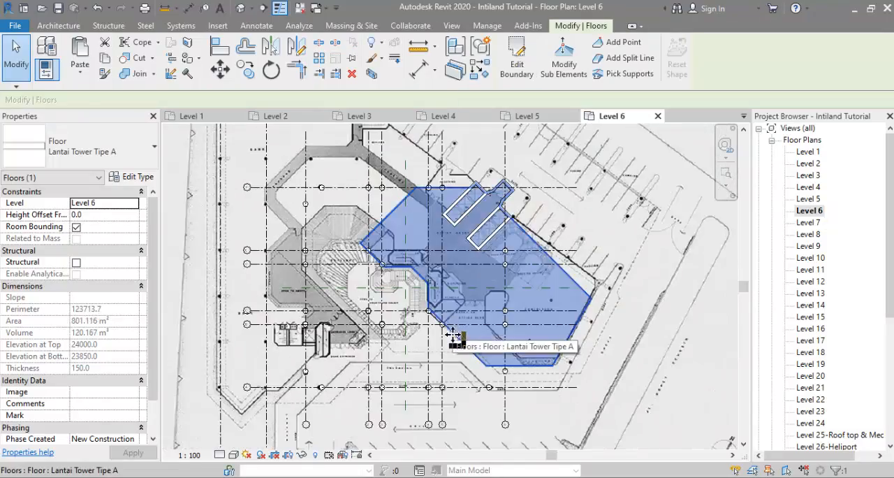
Step: Open the 3D view and start editing the boundary of the Level 5 Lantai Tower Tipe A floor
scroll(798, 363, down, 4)
click(800, 365)
double_click(800, 365)
shift+middle_drag(559, 353, 404, 268)
scroll(536, 329, up, 3)
click(528, 311)
click(516, 59)
click(561, 261)
shift+middle_drag(510, 258, 482, 268)
scroll(644, 237, up, 3)
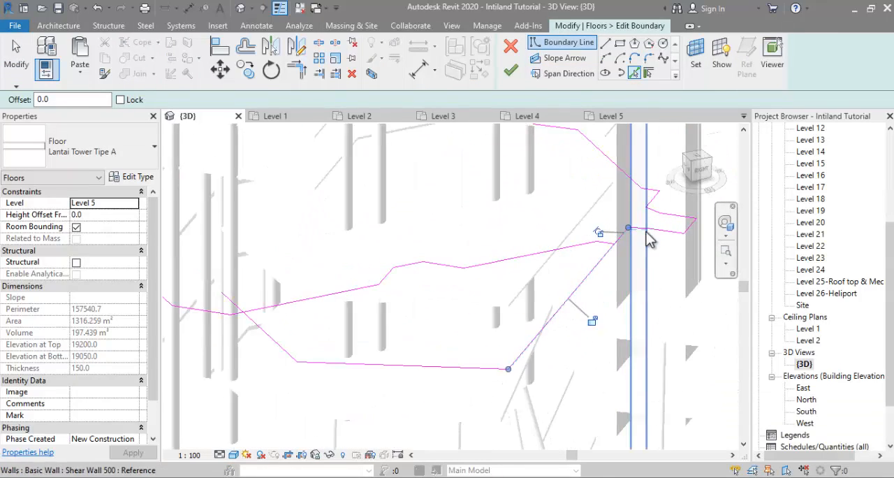
Step: Trim the crossing boundary lines beside the short slanted edge into a clean corner and finish the Level 5 floor sketch
key(Escape)
drag(597, 215, 632, 283)
mouse_move(628, 281)
shift+middle_down()
mouse_move(593, 275)
mouse_move(579, 255)
mouse_move(571, 284)
mouse_move(585, 269)
shift+middle_up()
click(512, 325)
shift+middle_drag(512, 325, 482, 359)
scroll(442, 308, up, 5)
key(t)
key(r)
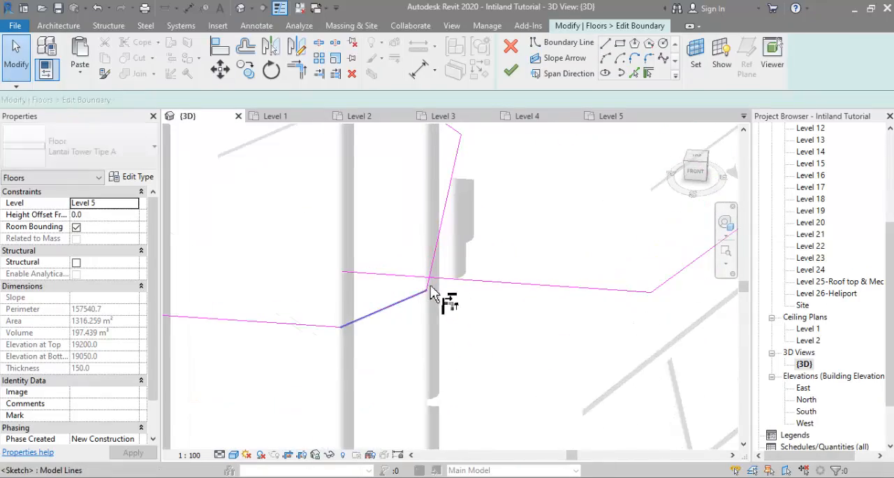
click(429, 285)
click(453, 280)
scroll(444, 300, down, 4)
key(Escape)
key(Tab)
click(415, 265)
shift+middle_drag(417, 268, 641, 260)
click(511, 70)
scroll(507, 256, down, 5)
Step: Compare the 3D podium with the Intiland Tower photo and the podium part of the dharmala_06.jpg section drawing
key(alt+Tab)
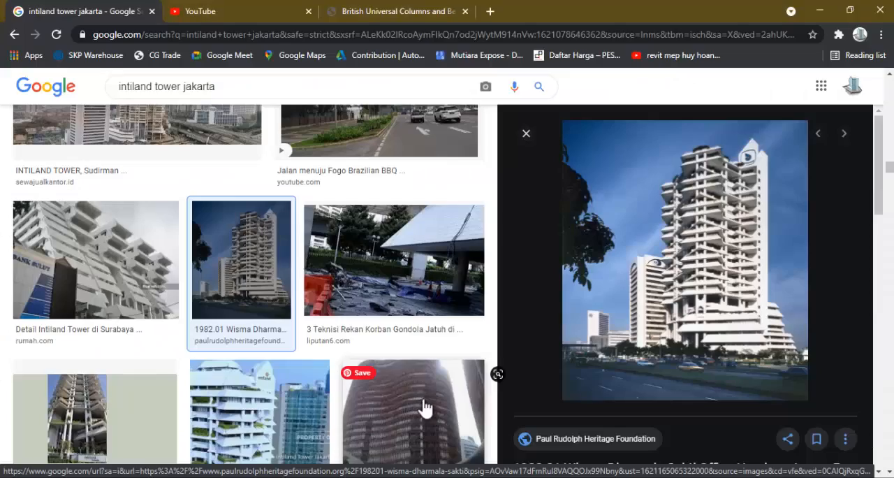
key(alt+Tab)
shift+middle_drag(325, 339, 336, 286)
shift+middle_drag(400, 283, 380, 360)
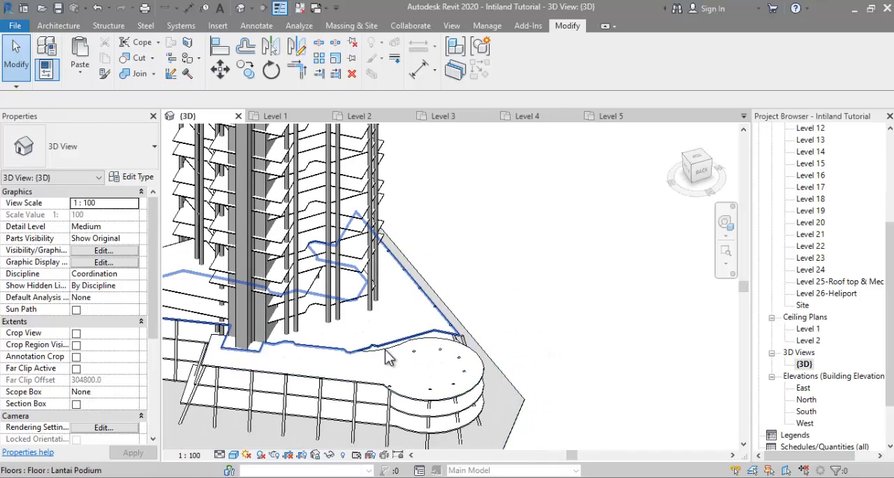
click(322, 476)
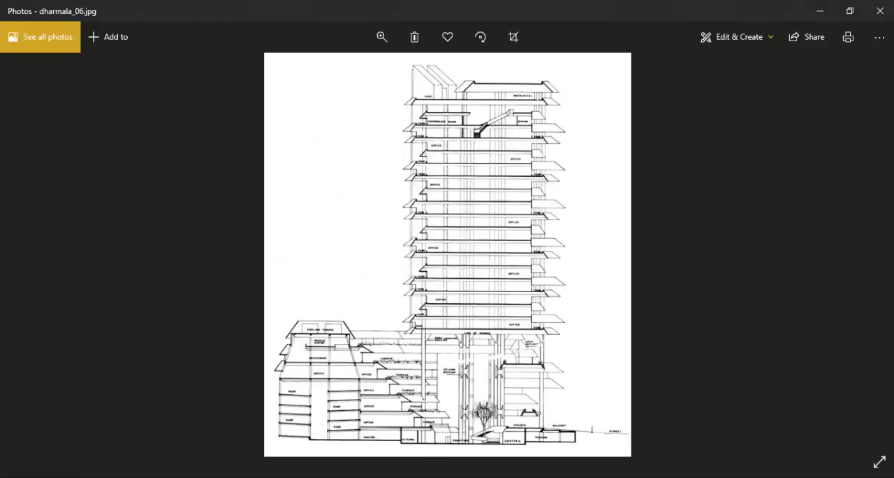
scroll(287, 419, up, 3)
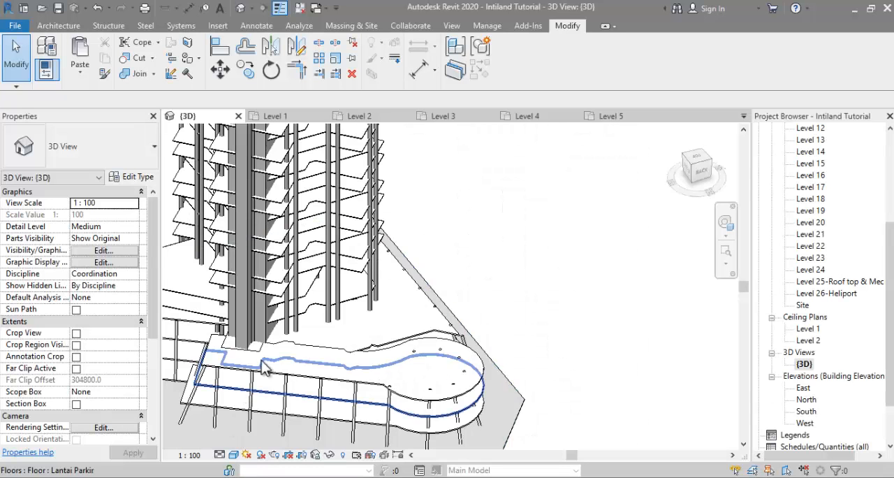
shift+middle_drag(301, 377, 527, 382)
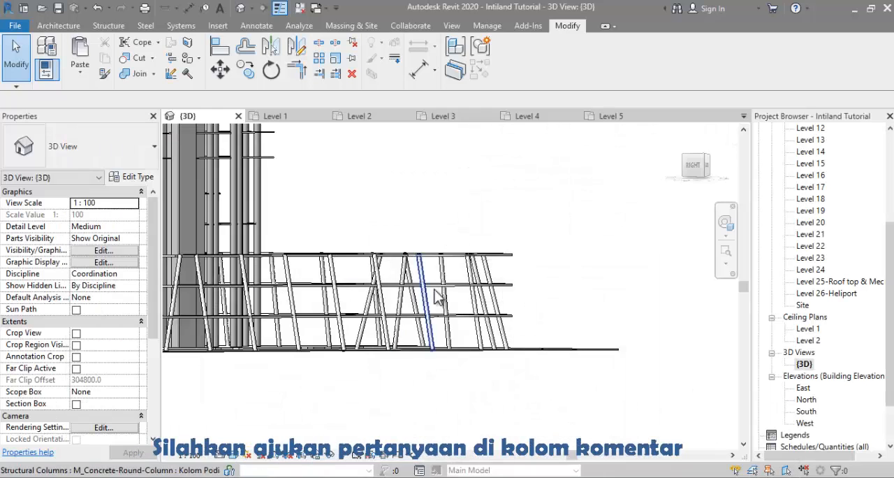
Step: Set the seven columns around the podium's rounded end to base Level 4 and top Level 7 with zero base and top offsets
shift+middle_drag(428, 309, 516, 389)
click(432, 293)
ctrl+click(483, 283)
ctrl+click(392, 232)
scroll(416, 214, up, 1)
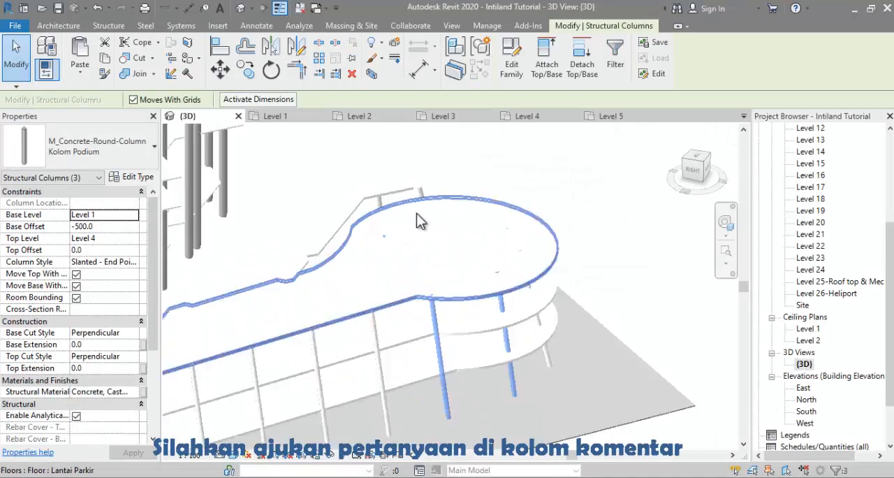
scroll(417, 214, up, 1)
ctrl+click(417, 213)
ctrl+drag(477, 171, 644, 427)
scroll(557, 315, down, 1)
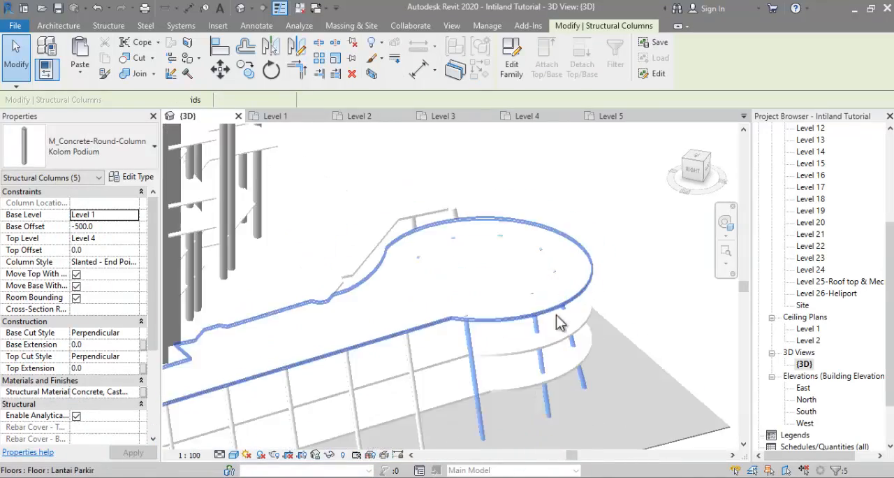
mouse_move(557, 315)
shift+middle_down()
mouse_move(479, 231)
mouse_move(303, 277)
mouse_move(363, 279)
shift+middle_up()
click(133, 215)
click(102, 253)
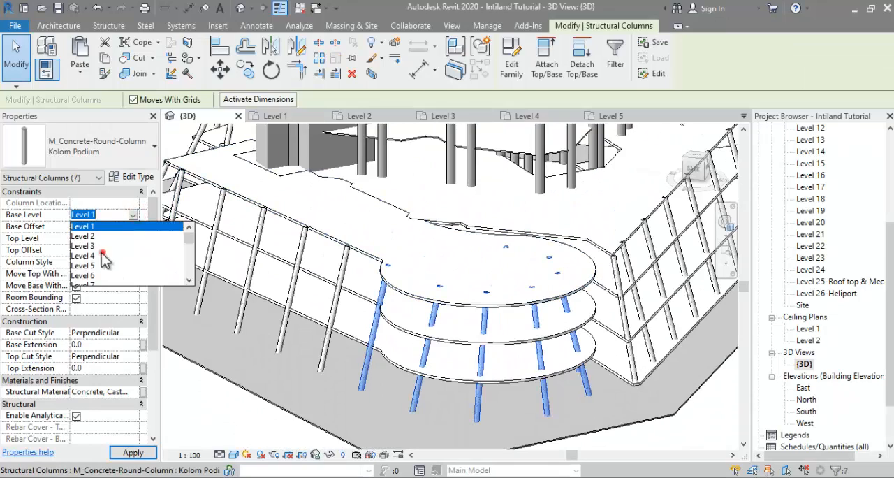
click(132, 238)
click(92, 271)
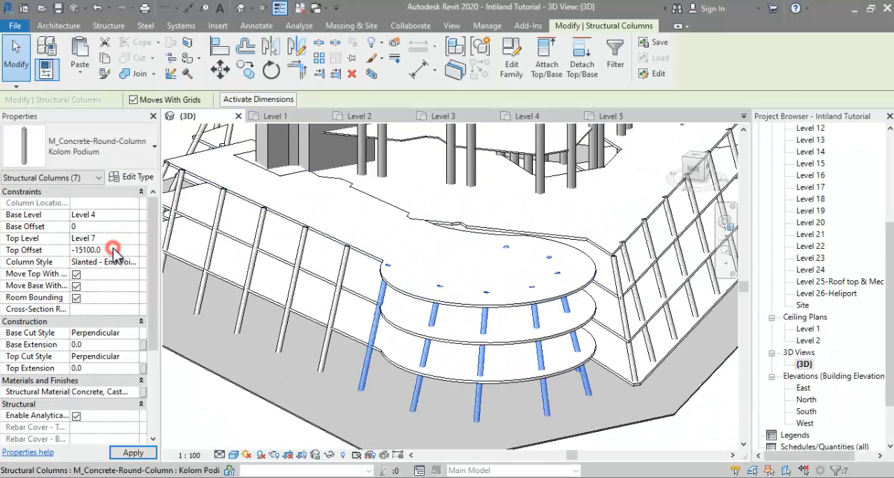
shift+middle_drag(363, 352, 434, 452)
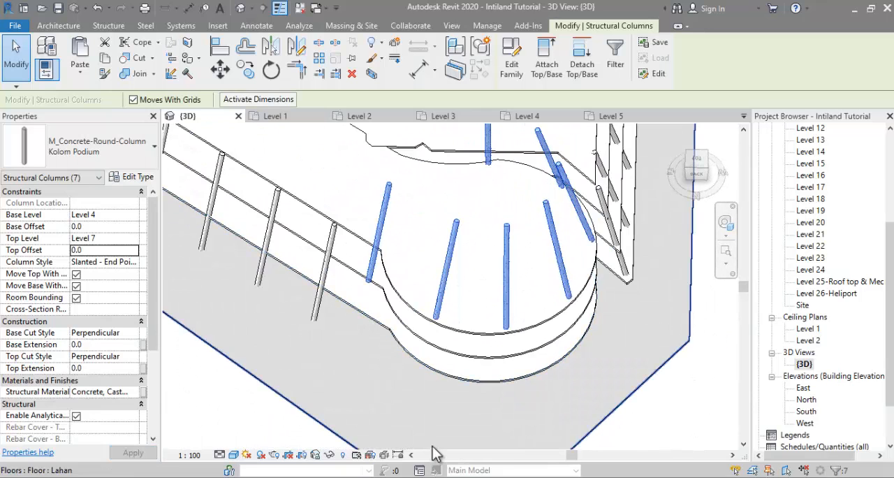
Step: Set the column where the straight side meets the rounded end back to base Level 1 and top Level 4 with zero offsets
click(379, 230)
click(101, 239)
click(111, 270)
click(116, 227)
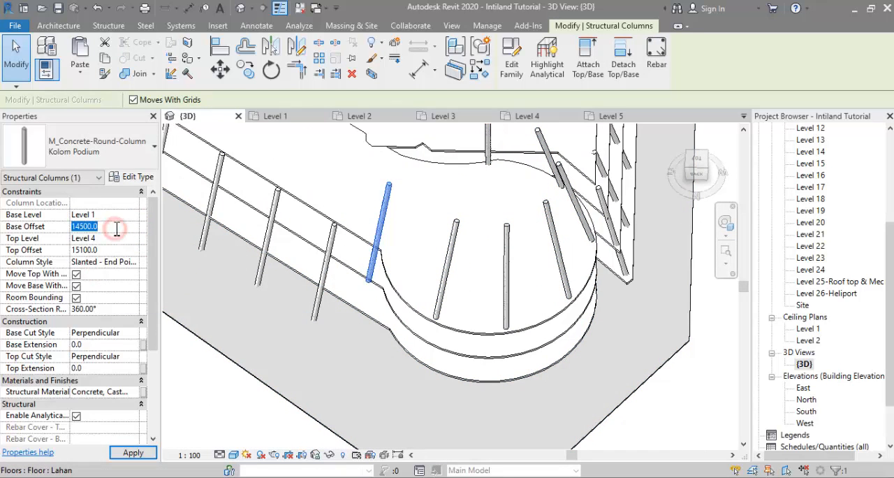
key(Return)
shift+middle_drag(353, 367, 479, 244)
scroll(479, 254, down, 2)
click(617, 221)
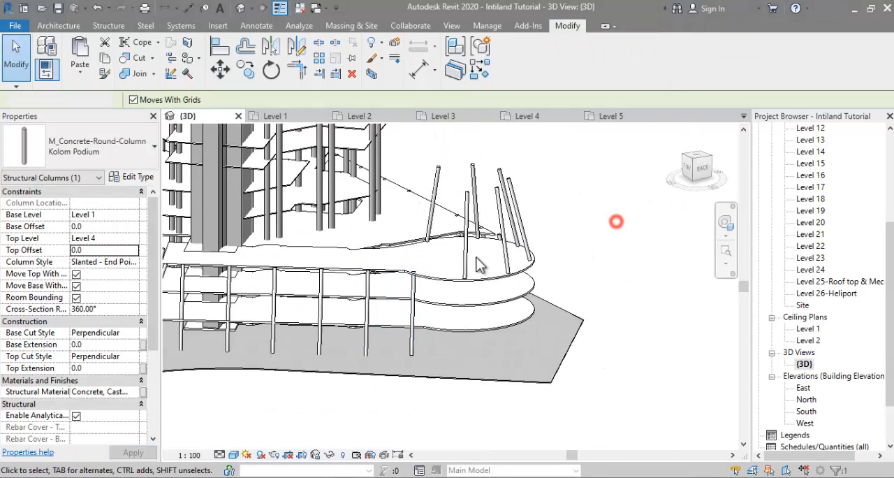
Step: Inspect the podium columns in 3D and examine the podium terraces in the enlarged tower photo
shift+middle_drag(559, 325, 485, 381)
scroll(524, 322, down, 1)
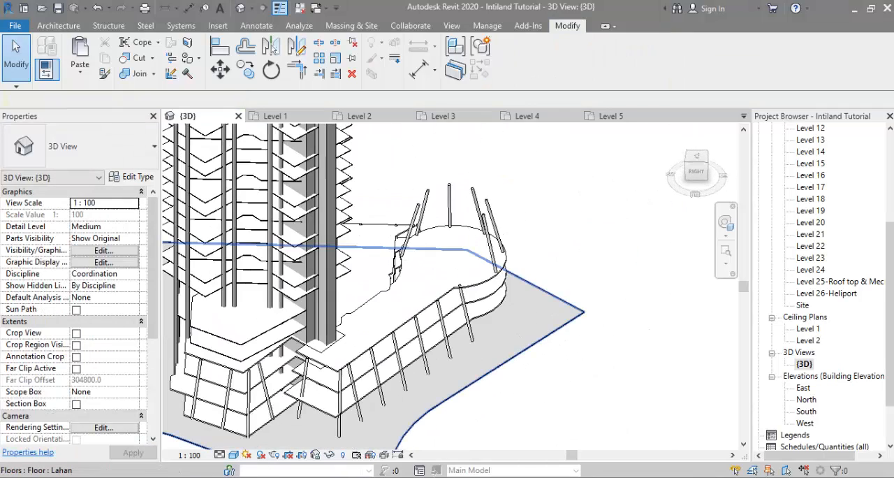
key(alt+Tab)
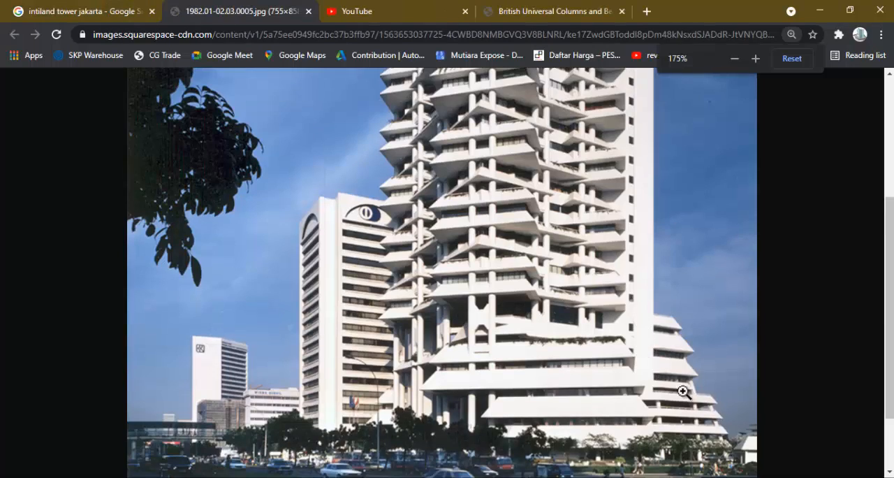
scroll(691, 394, down, 1)
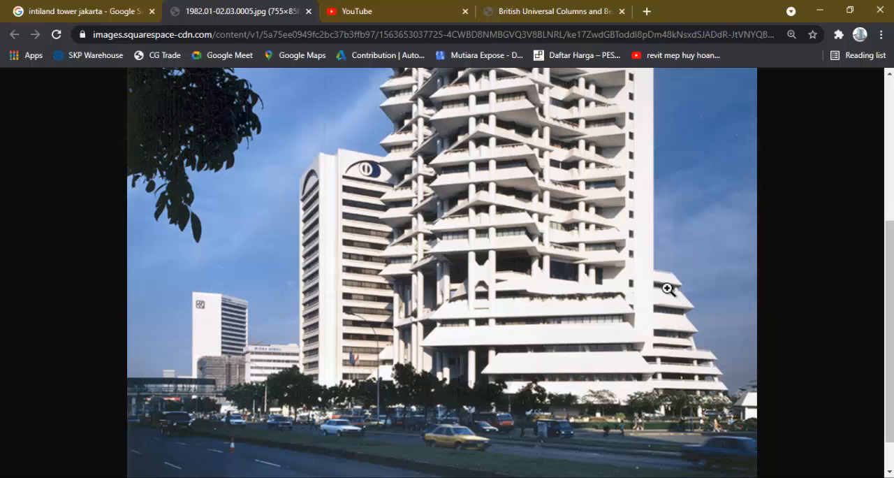
key(alt+Tab)
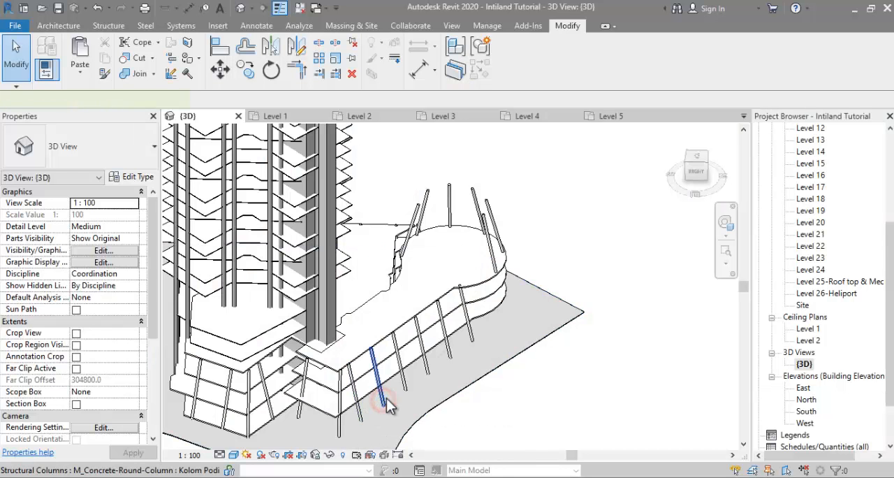
Step: Set the top level of the five slanted columns along the podium's long straight side to Level 7
click(386, 402)
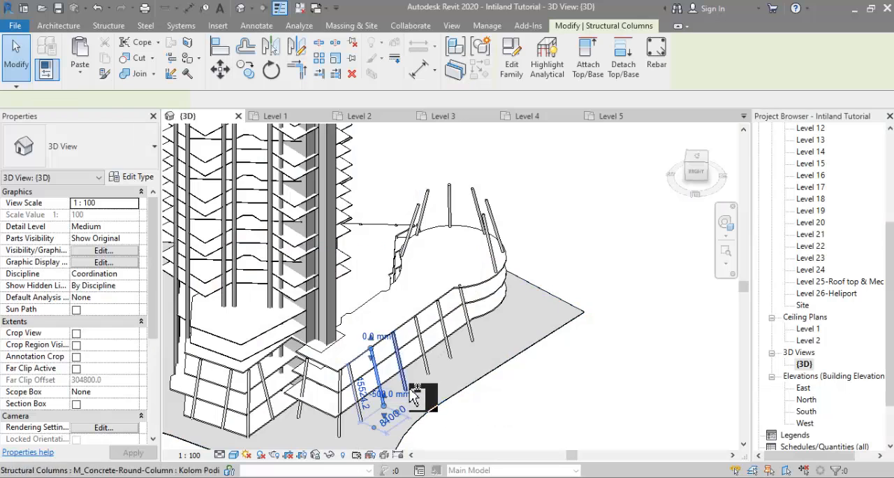
ctrl+click(436, 358)
ctrl+click(468, 334)
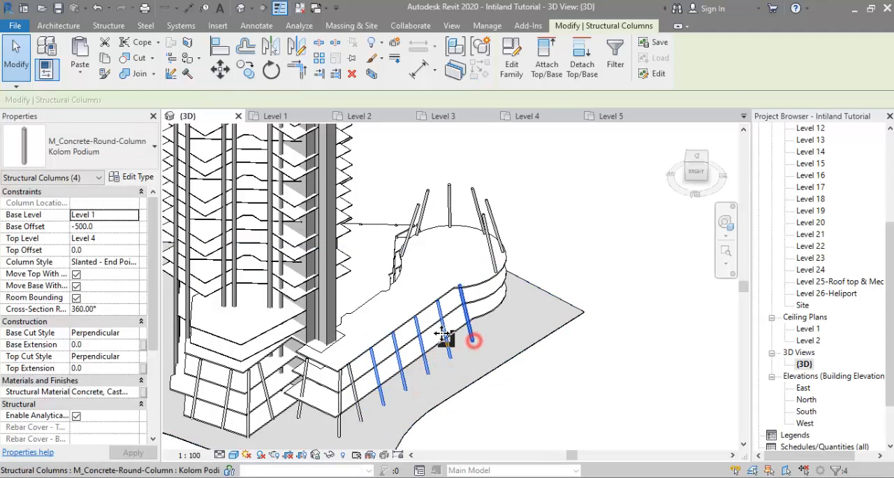
ctrl+click(444, 338)
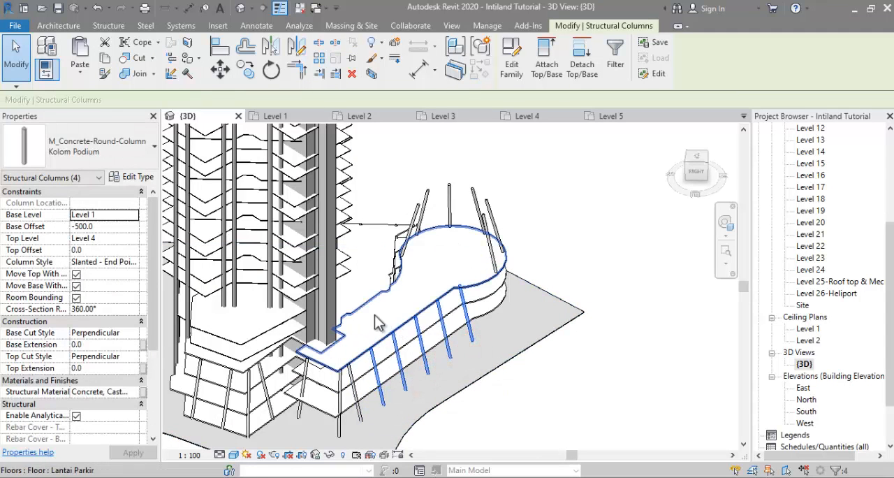
click(129, 240)
click(133, 238)
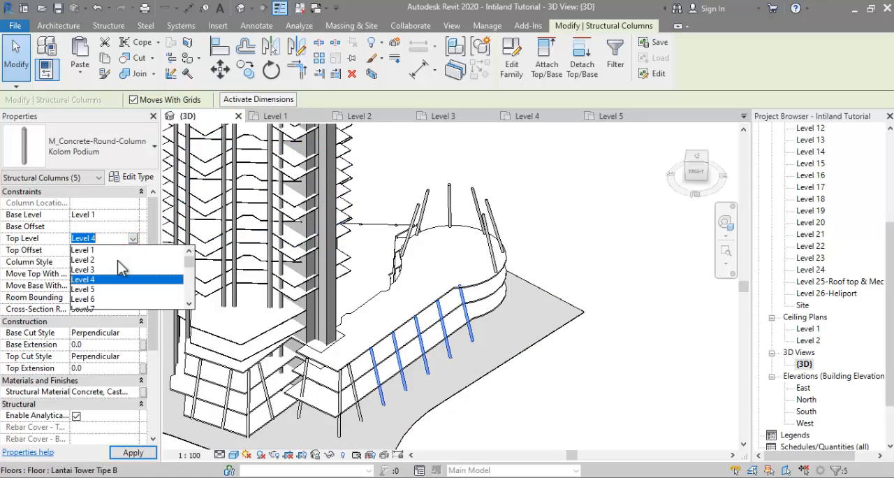
scroll(81, 301, down, 1)
click(84, 289)
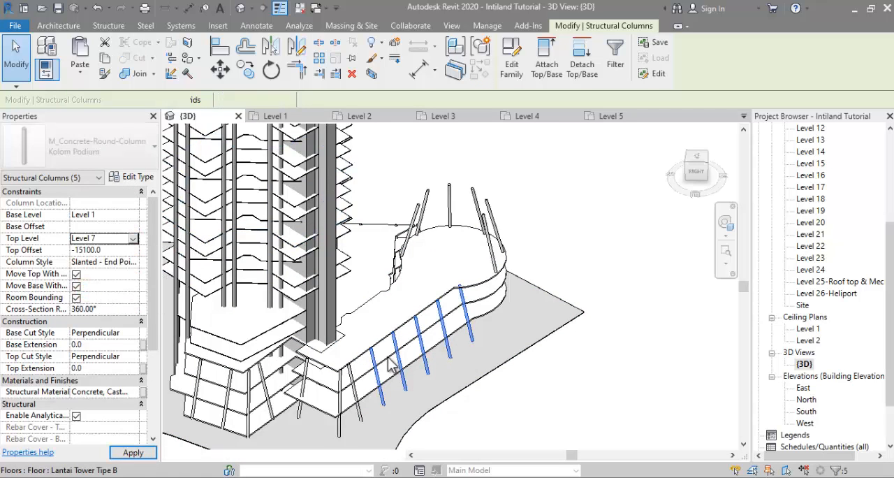
Step: Try a top offset of 0 on the five end-point-driven columns and undo it
click(116, 251)
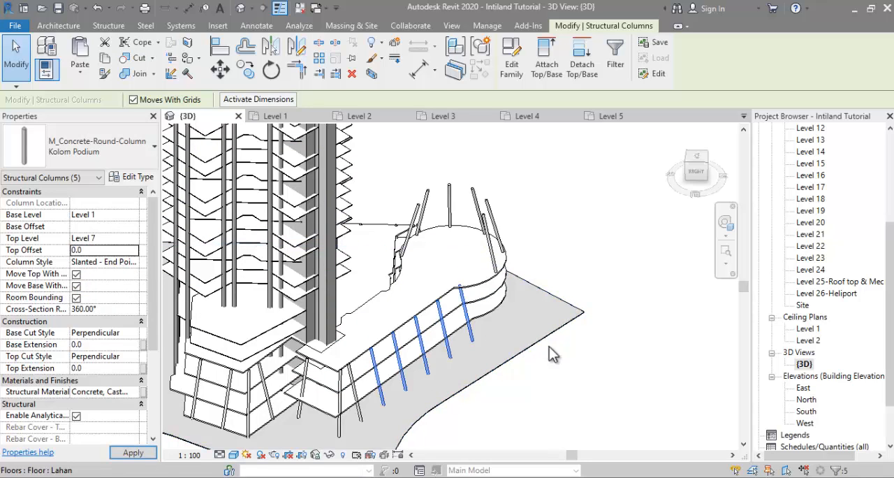
key(Return)
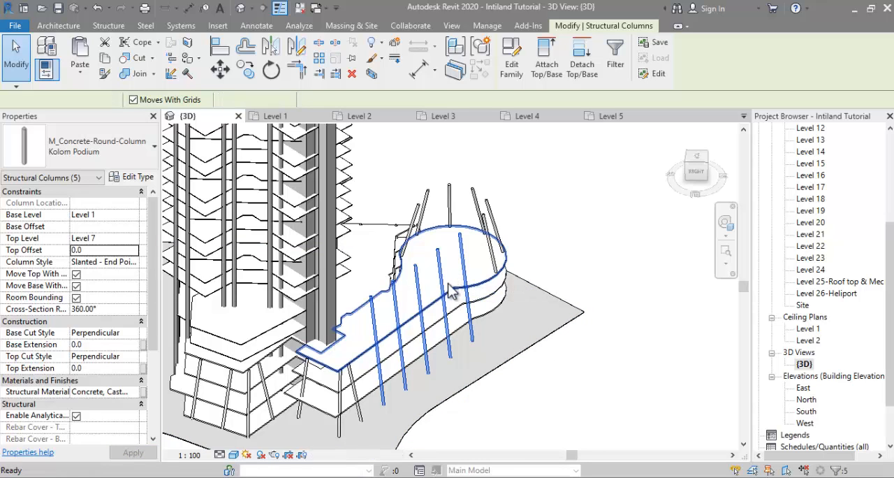
key(Escape)
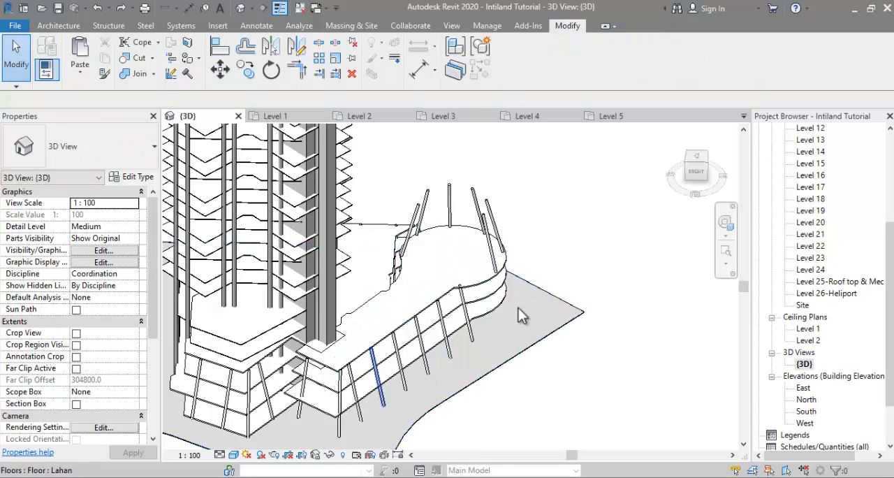
Step: Reselect the five columns, change their column style to Slanted - Angle Driven, and set base and top offsets to 0
right_click(553, 238)
click(585, 299)
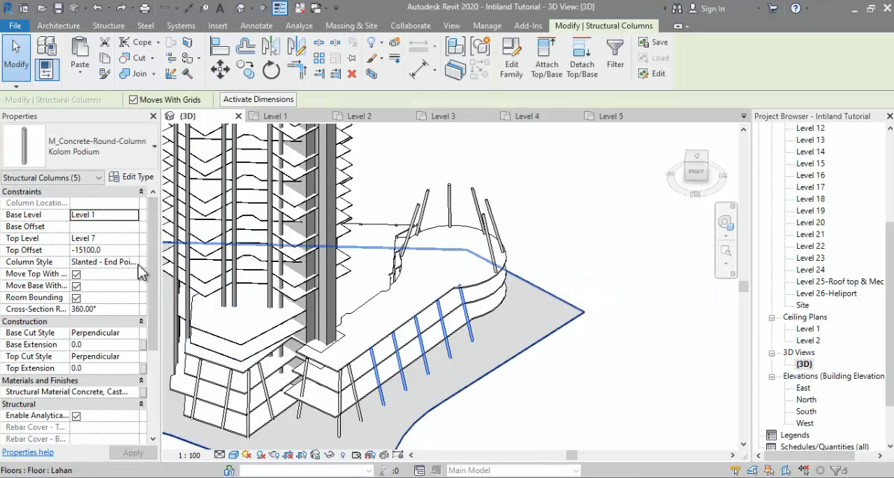
click(135, 263)
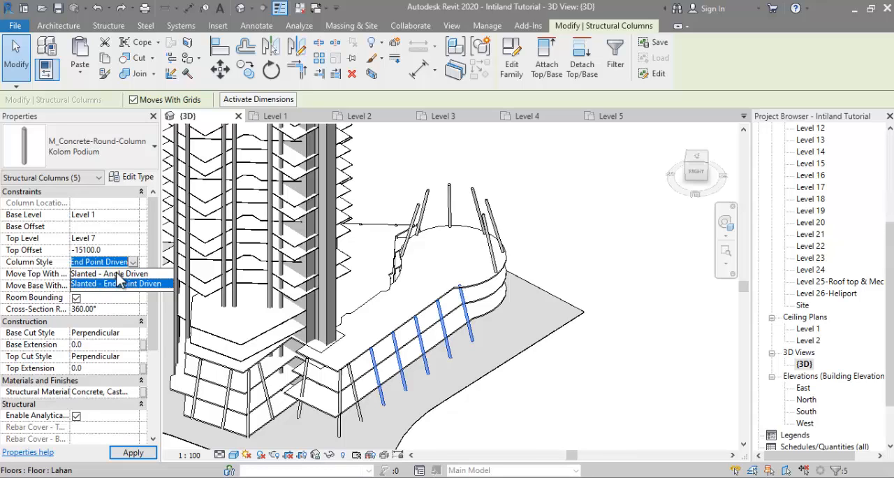
click(116, 273)
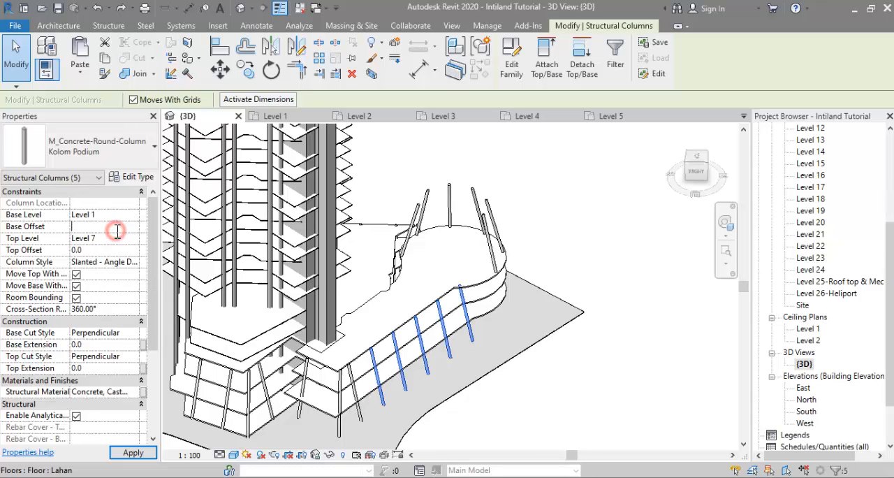
text(0.0)
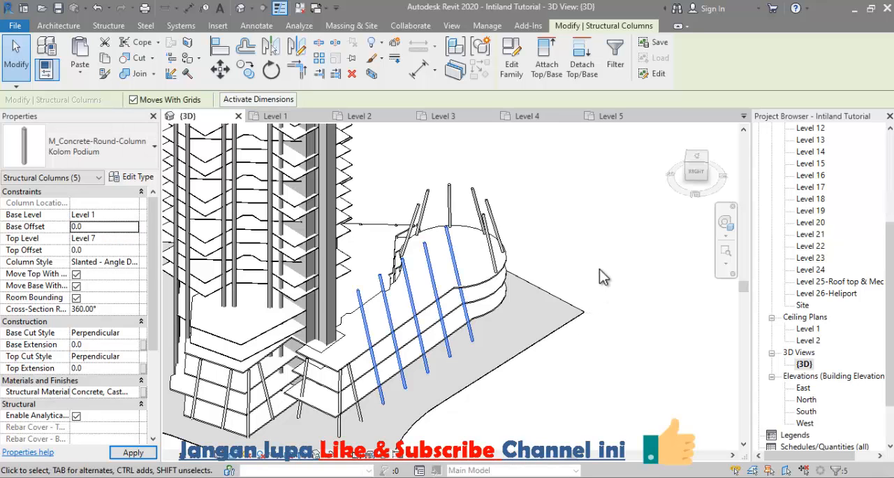
shift+middle_drag(598, 280, 570, 223)
shift+middle_drag(451, 258, 487, 344)
scroll(815, 309, up, 1)
scroll(817, 309, up, 5)
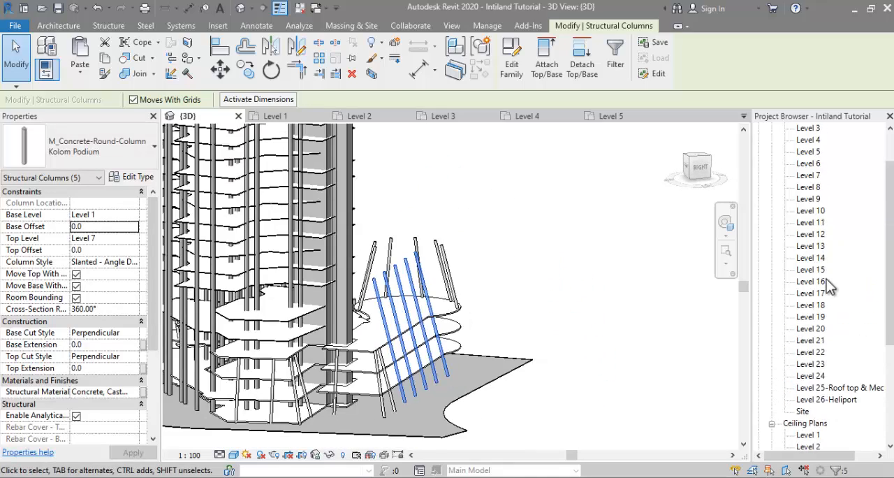
Step: In the Level 1 plan, place vertical Kolom Podium structural columns on the two plan dots beside the circular ramp's exit
double_click(808, 152)
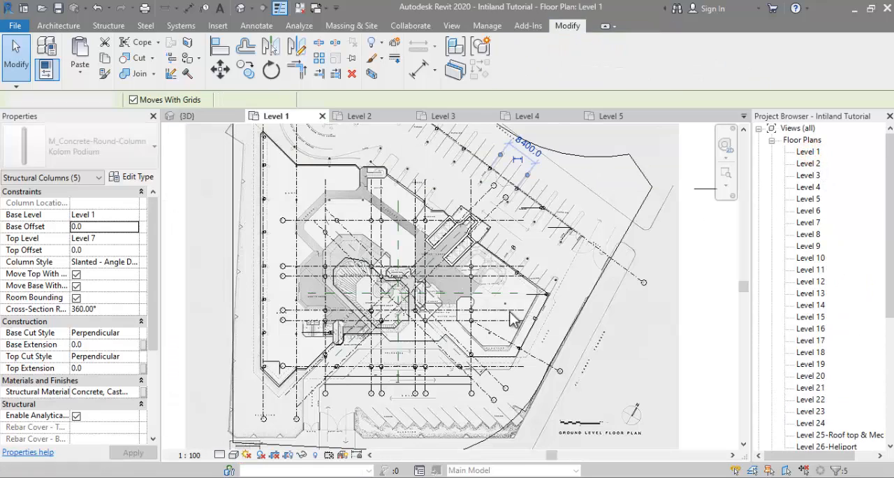
scroll(397, 310, up, 5)
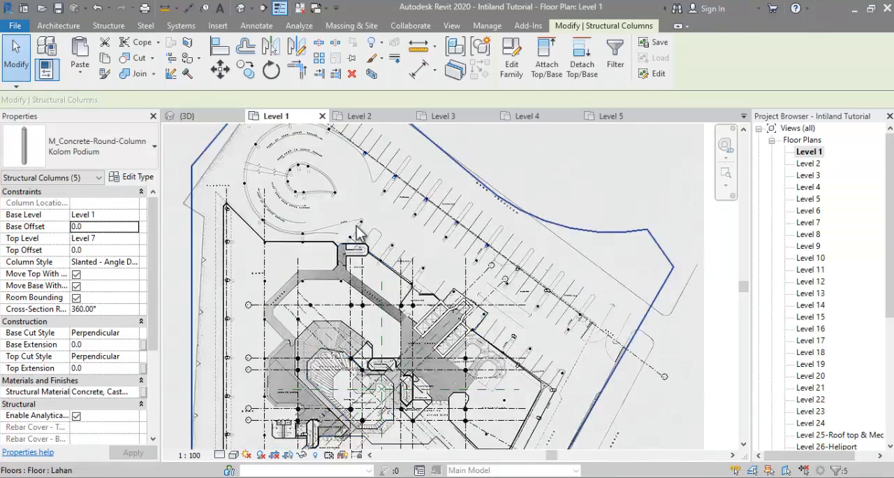
key(Escape)
click(487, 233)
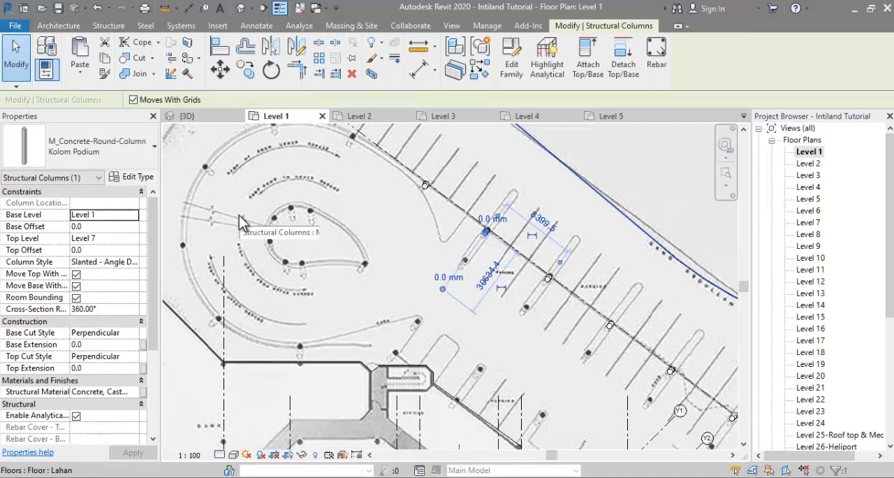
key(Escape)
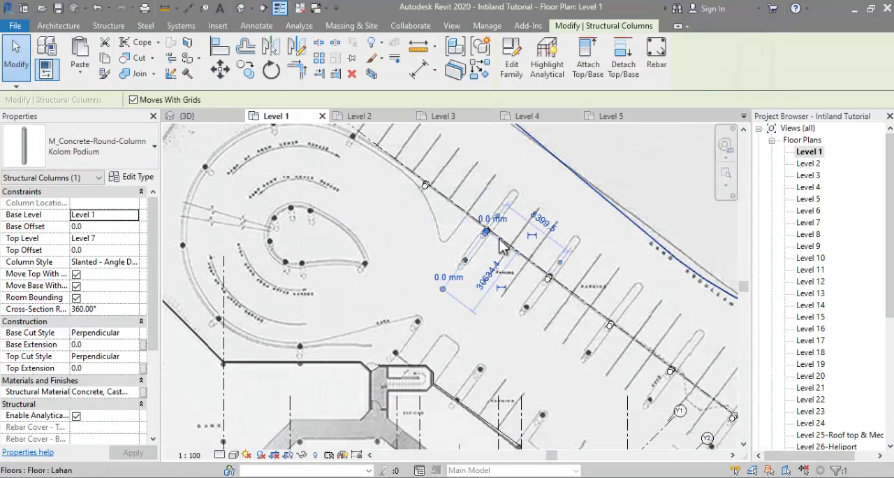
right_click(487, 232)
click(520, 282)
click(544, 59)
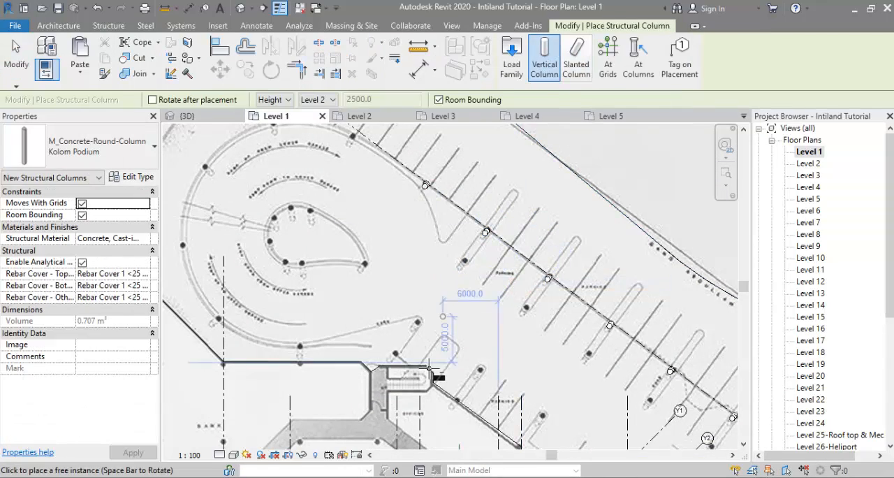
scroll(379, 329, up, 5)
click(385, 340)
scroll(385, 328, down, 4)
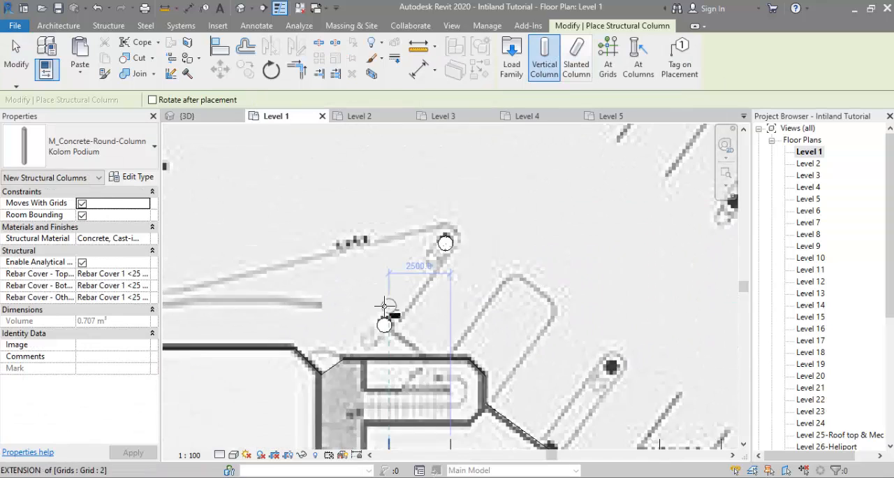
Step: Copy the pair of new columns at the ramp exit to the matching plan dots along the parking row and the lift lobby corner
key(Escape)
key(Escape)
drag(284, 183, 384, 289)
key(c)
key(o)
scroll(346, 237, up, 5)
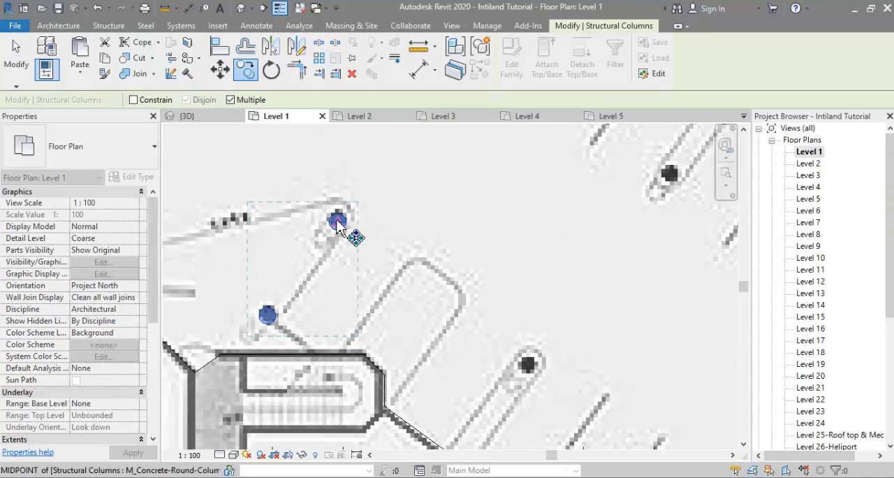
click(338, 222)
scroll(338, 225, down, 5)
scroll(431, 294, up, 3)
scroll(454, 325, down, 1)
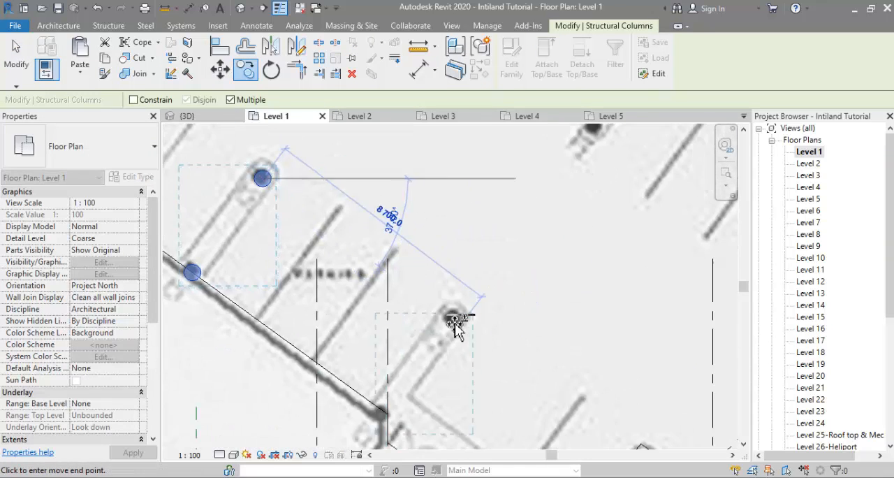
scroll(419, 300, up, 2)
click(393, 281)
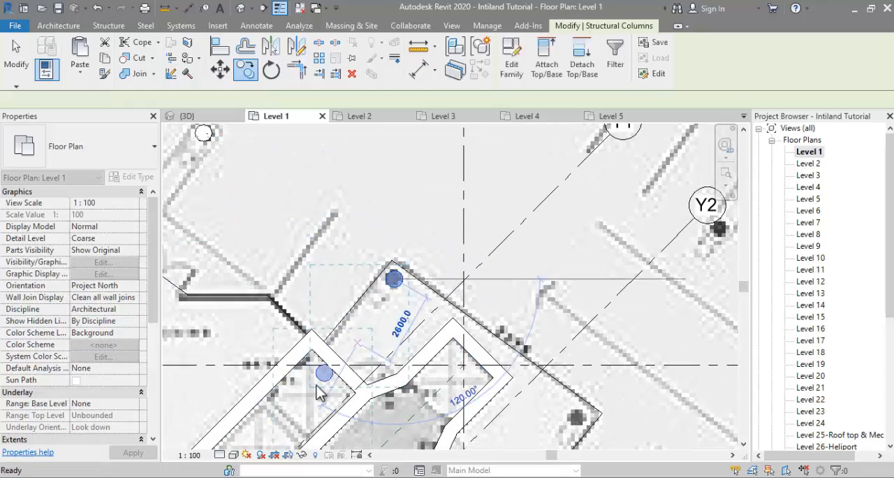
key(Escape)
key(Escape)
Step: Copy the single column at the lift lobby's outer corner to the two remaining dots on that projecting outline
middle_drag(230, 262, 128, 171)
scroll(210, 183, down, 1)
click(270, 184)
click(241, 73)
click(268, 186)
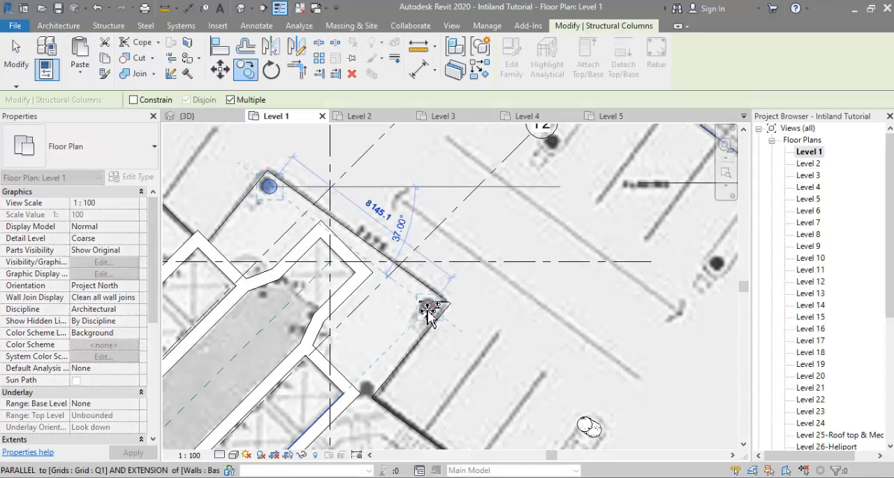
scroll(424, 310, up, 2)
scroll(286, 254, up, 2)
click(243, 239)
scroll(314, 315, down, 4)
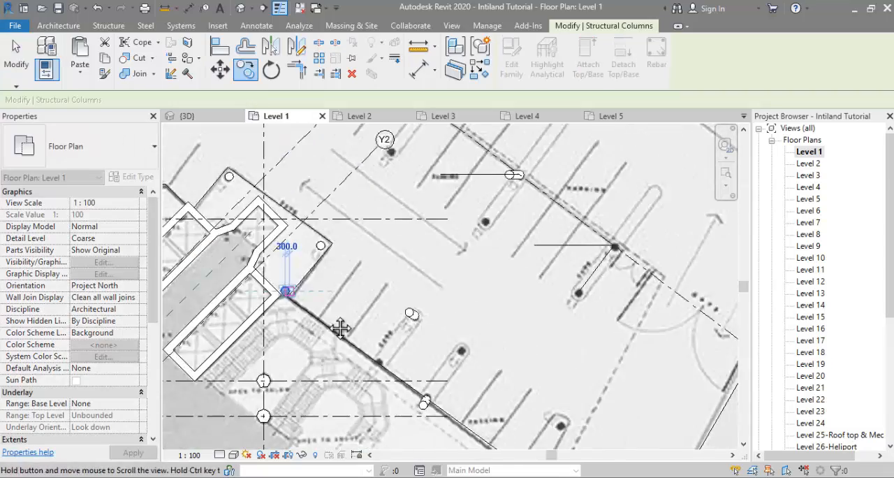
scroll(337, 293, down, 1)
middle_drag(338, 293, 400, 334)
key(Escape)
key(Escape)
Step: Select the newly placed vertical columns between the lift lobby and the ramp exit and set their top level to Level 7
click(364, 334)
ctrl+click(391, 299)
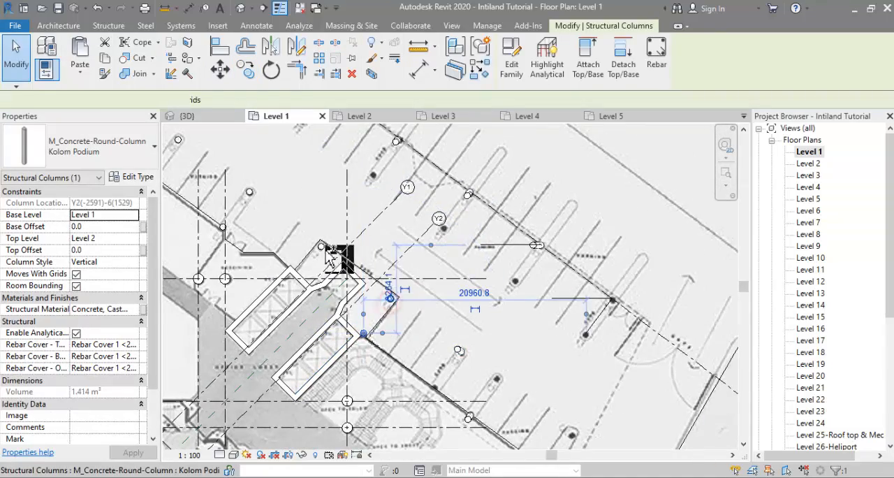
ctrl+click(322, 246)
ctrl+click(249, 192)
ctrl+click(223, 226)
middle_drag(207, 181, 401, 283)
ctrl+drag(356, 237, 357, 239)
middle_drag(212, 154, 352, 268)
scroll(351, 268, down, 1)
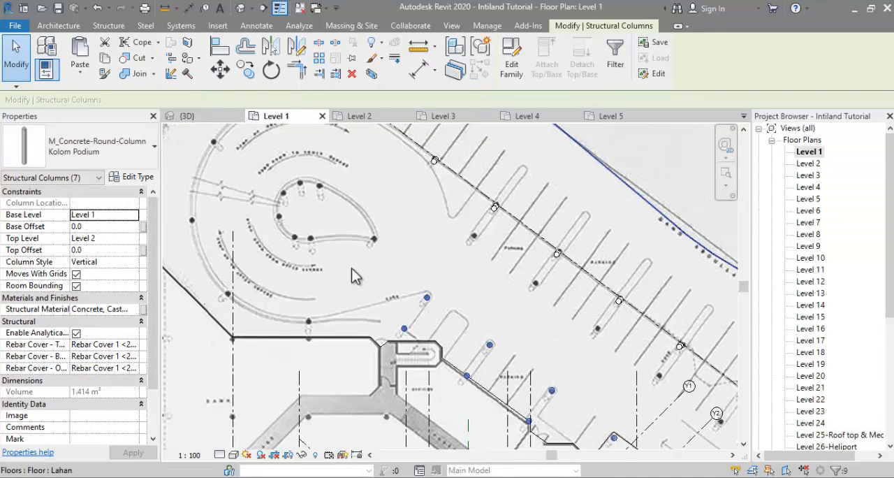
click(134, 239)
click(92, 289)
Step: Copy the column at the ramp exit onto the plan dots around the circular ramp's teardrop-shaped inner core
click(443, 282)
click(425, 297)
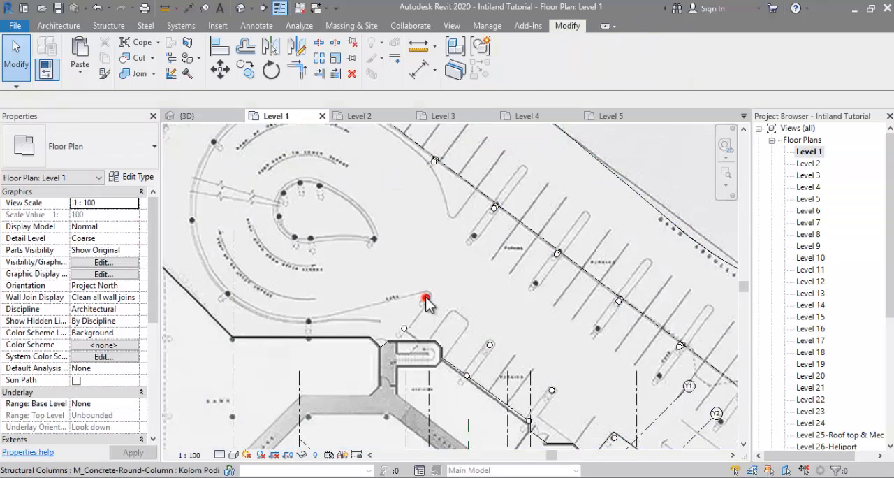
scroll(426, 297, up, 3)
click(427, 297)
middle_drag(408, 281, 531, 351)
scroll(407, 211, up, 3)
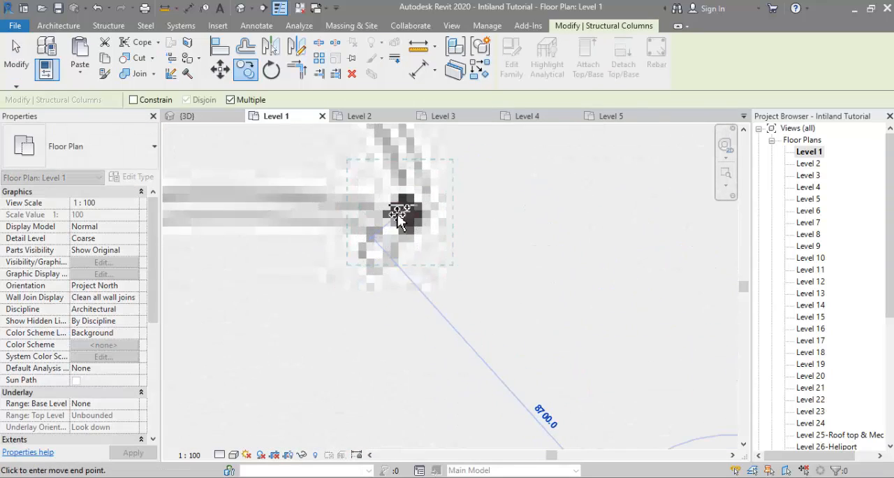
click(405, 213)
scroll(405, 213, down, 1)
middle_drag(405, 213, 632, 310)
click(342, 308)
click(265, 303)
middle_drag(265, 303, 356, 362)
click(285, 265)
middle_drag(285, 265, 294, 373)
click(317, 262)
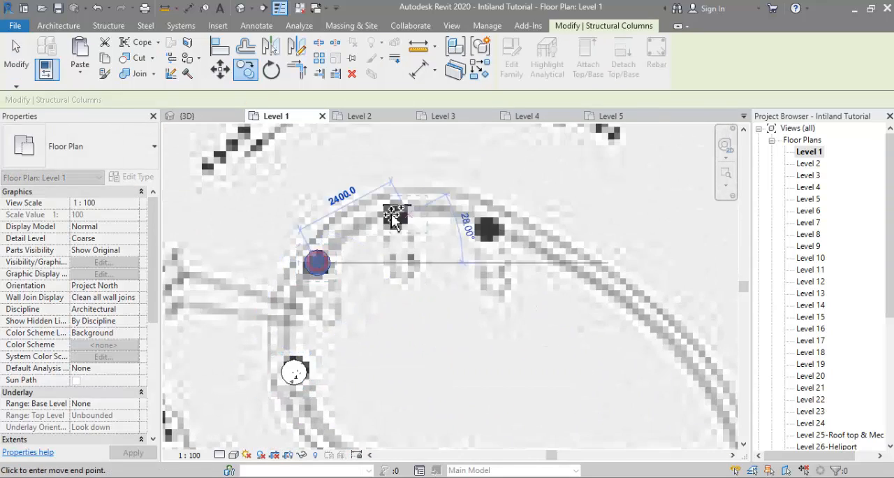
click(487, 229)
Step: Copy a ramp core column to the podium wall corner below the ramp and to the dot 8200 mm along that wall
scroll(487, 231, down, 5)
scroll(419, 265, down, 2)
middle_drag(380, 301, 367, 255)
key(Escape)
middle_drag(369, 321, 359, 219)
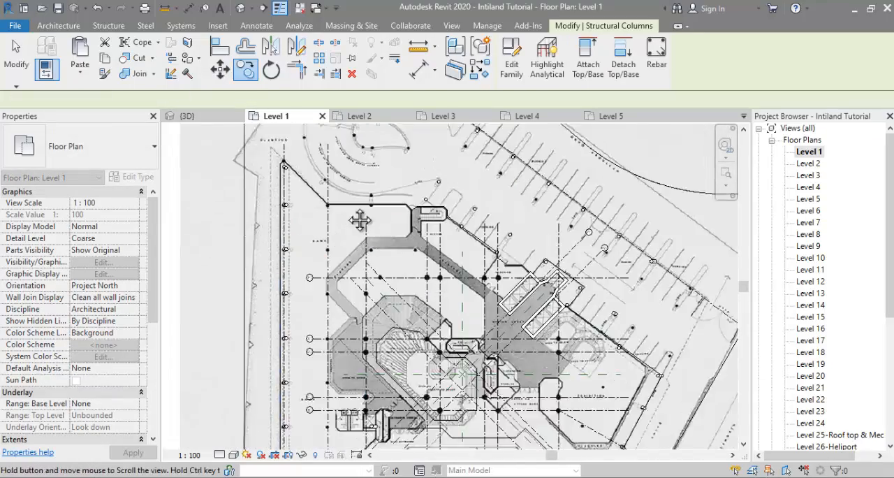
scroll(332, 238, up, 3)
scroll(326, 227, down, 1)
middle_drag(356, 150, 328, 335)
click(343, 211)
key(c)
key(o)
scroll(349, 227, up, 5)
click(353, 182)
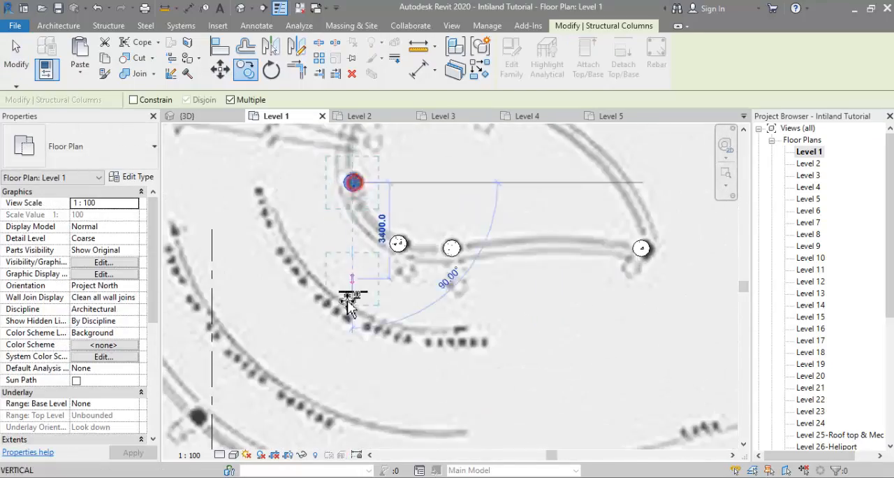
scroll(349, 304, down, 2)
middle_drag(307, 419, 349, 273)
scroll(345, 148, up, 5)
click(347, 283)
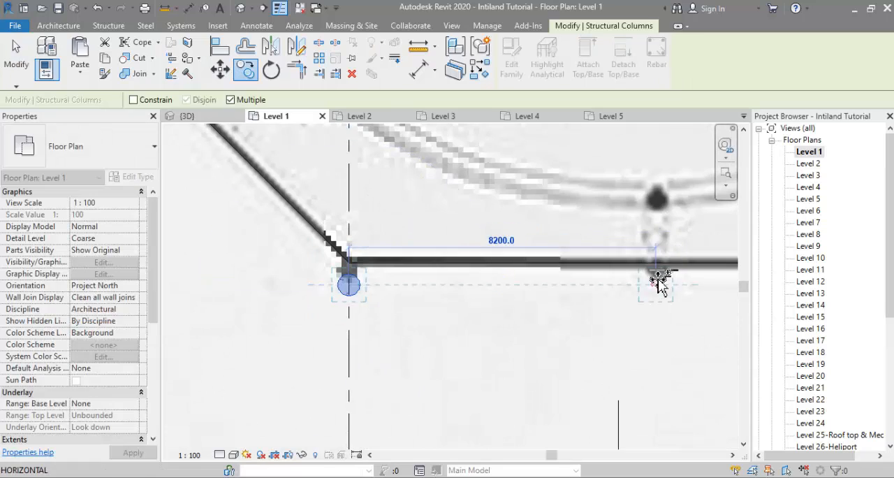
click(658, 282)
Step: Copy the column to the two dots, 8200 mm apart, along the inner edge of the grey corridor
scroll(656, 283, down, 6)
middle_drag(648, 287, 429, 184)
scroll(542, 286, up, 4)
click(595, 331)
click(364, 334)
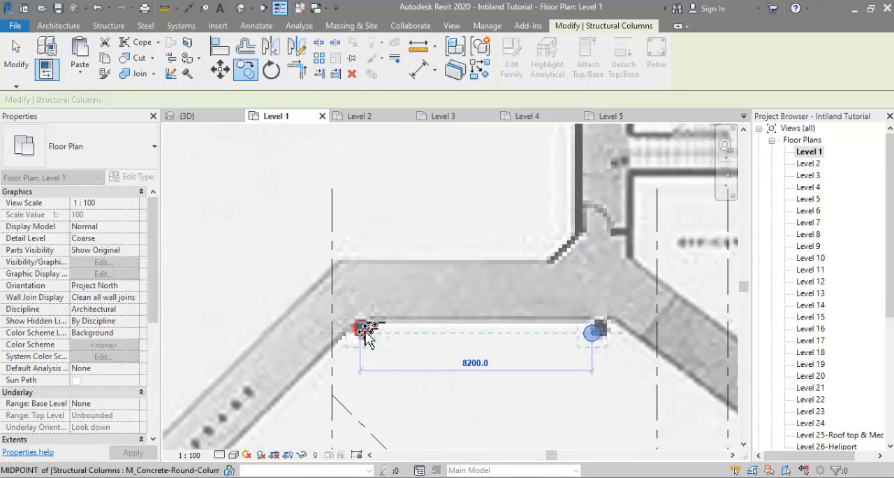
Step: Copy the column onto the successive plan dots down grid line P2 as far as grid A
scroll(365, 338, down, 1)
middle_drag(366, 338, 609, 347)
click(403, 346)
middle_drag(405, 398, 393, 168)
click(391, 286)
scroll(393, 290, down, 2)
middle_drag(406, 339, 405, 154)
click(388, 236)
middle_drag(395, 323, 405, 198)
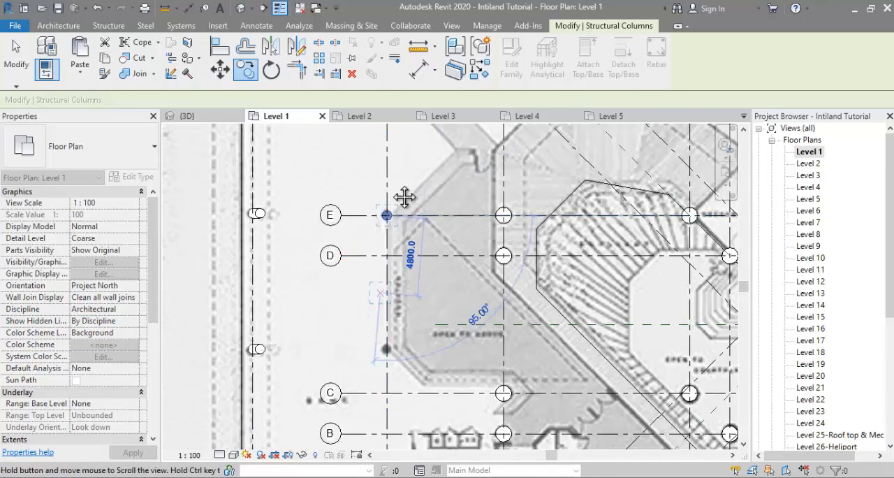
click(398, 243)
middle_drag(407, 285, 427, 163)
click(416, 256)
middle_drag(413, 322, 406, 200)
click(409, 269)
scroll(416, 254, down, 1)
middle_drag(416, 254, 339, 408)
scroll(342, 401, down, 1)
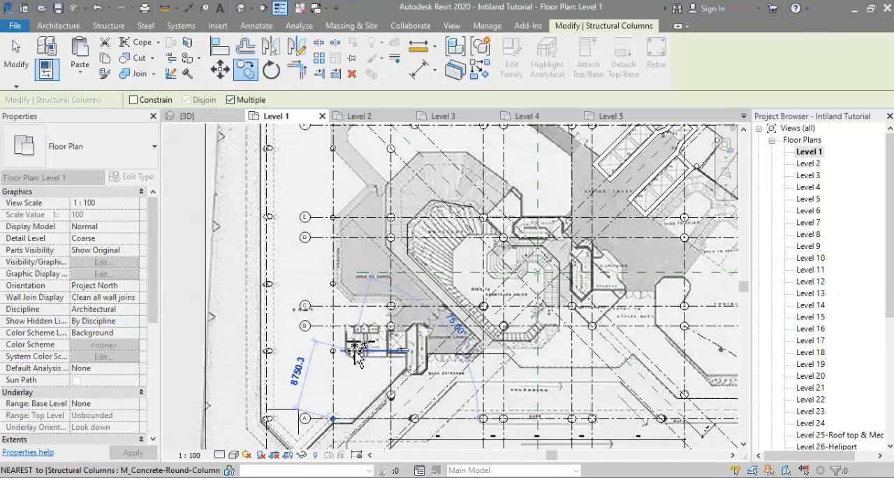
middle_drag(394, 354, 167, 360)
key(Escape)
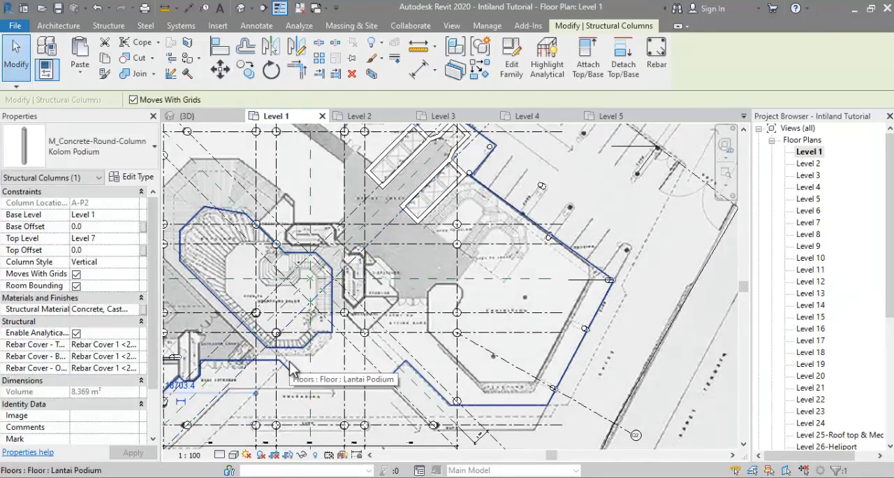
Step: Copy the column from the lift lobby's outer corner to the remaining plan dots inside the podium's exhibition wing
middle_drag(557, 256, 590, 345)
click(528, 238)
click(250, 74)
scroll(523, 240, up, 3)
click(545, 234)
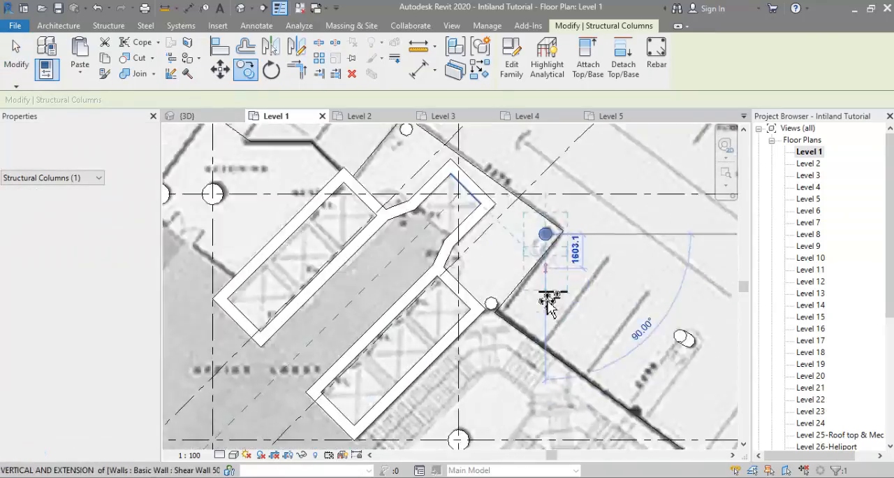
middle_drag(593, 412, 537, 229)
middle_drag(625, 443, 576, 268)
scroll(535, 274, up, 3)
click(523, 257)
scroll(503, 305, down, 1)
middle_drag(426, 433, 482, 217)
scroll(458, 283, down, 1)
click(454, 284)
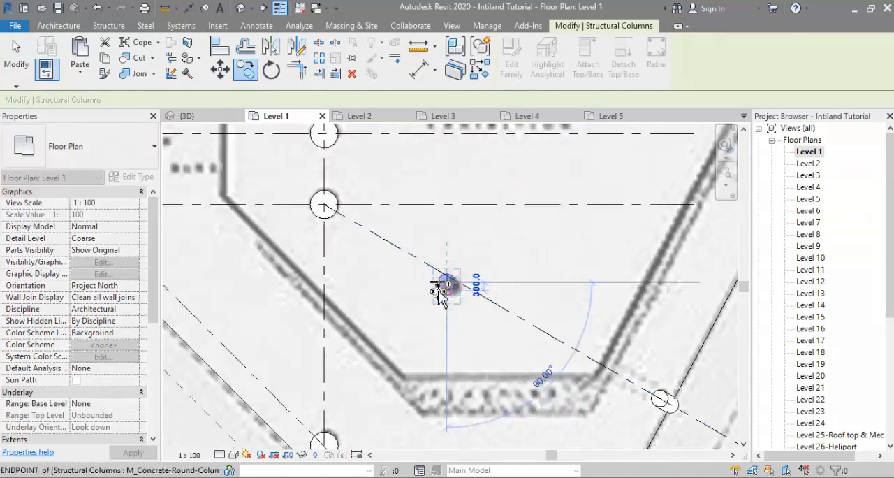
scroll(441, 296, down, 4)
key(Escape)
key(Escape)
Step: Inspect the new podium columns in 3D and examine the podium levels in the tower photo and the dharmala_08.jpg elevation
click(199, 116)
shift+middle_drag(309, 260, 531, 294)
middle_drag(531, 294, 655, 213)
shift+middle_drag(527, 255, 443, 374)
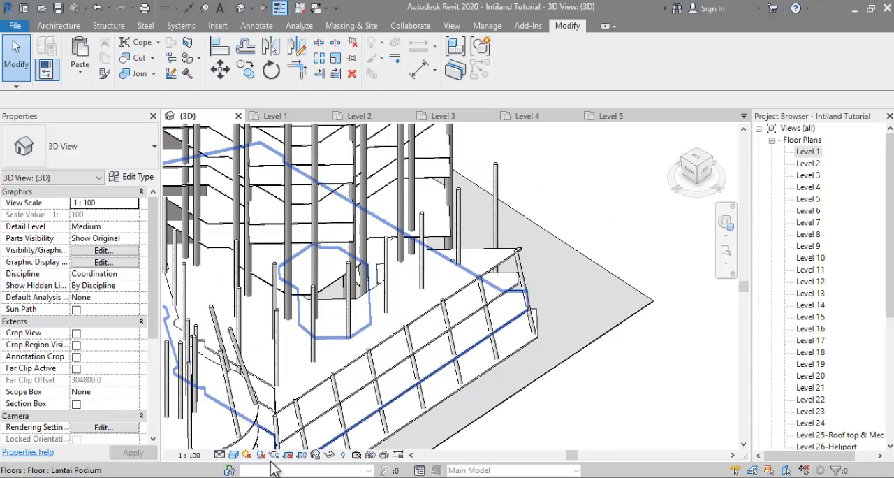
key(alt+Tab)
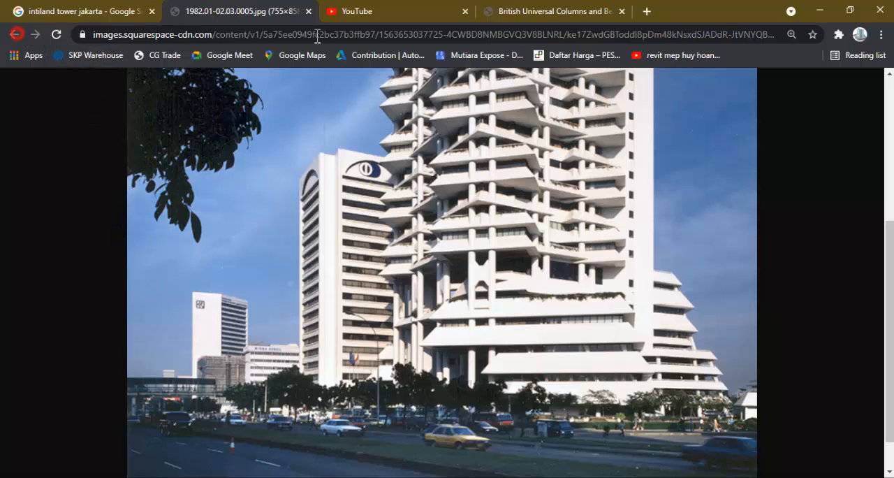
key(alt+Tab)
click(855, 254)
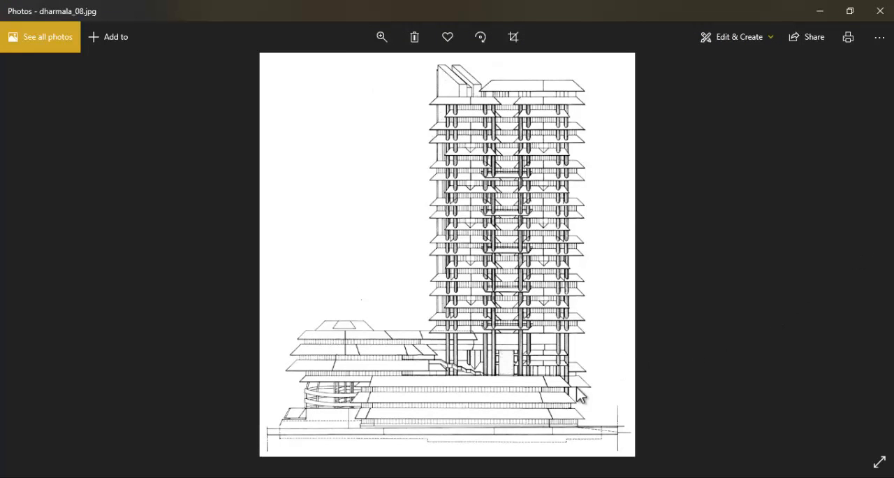
scroll(331, 419, up, 4)
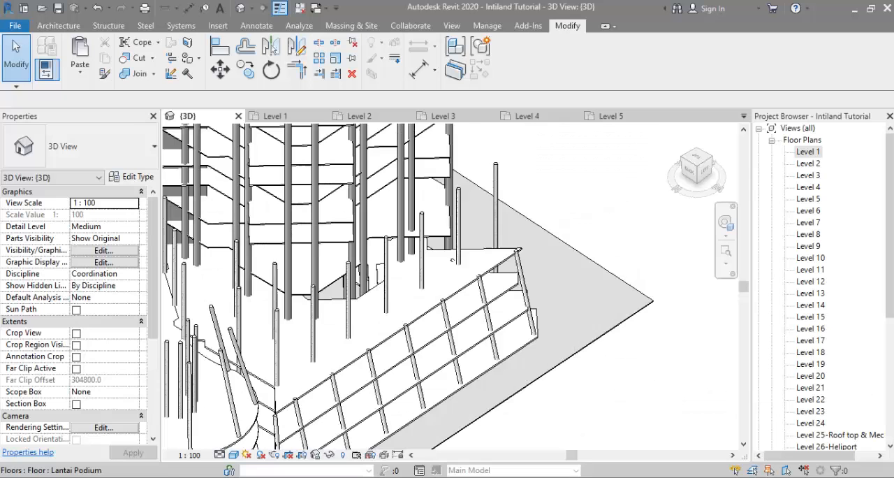
scroll(349, 363, up, 3)
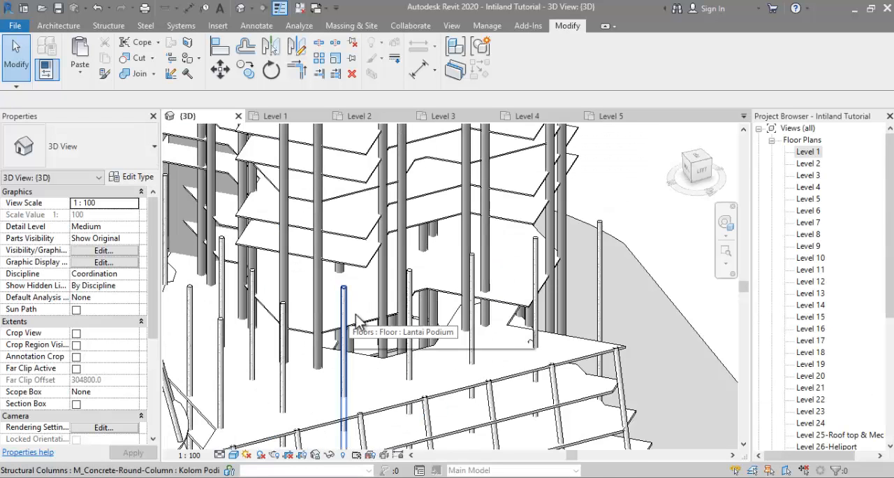
Step: Lower the top level of four vertical columns behind the podium's long slanted front so they end at the podium roof slab
click(475, 267)
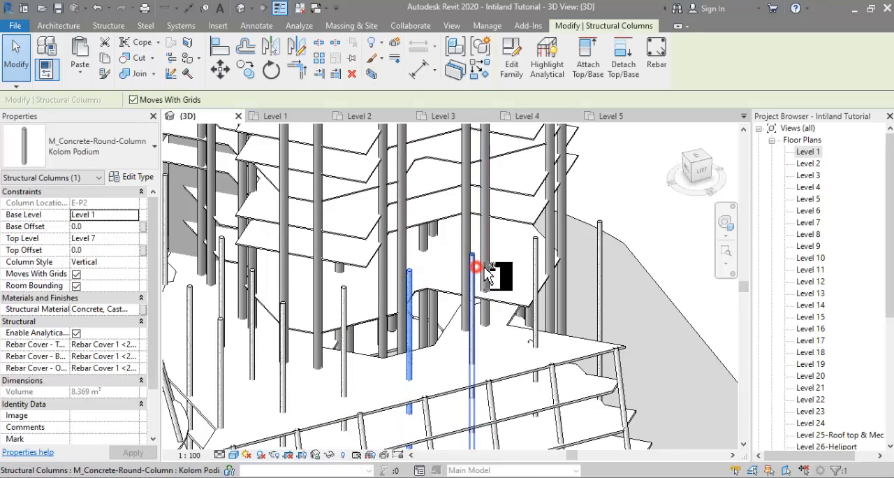
ctrl+click(536, 259)
ctrl+click(600, 259)
click(133, 238)
click(95, 270)
Step: Select four further vertical columns near the rounded podium end and set their top level to Level 5
shift+middle_drag(632, 307, 504, 309)
click(413, 301)
shift+middle_drag(426, 298, 465, 300)
ctrl+click(394, 311)
ctrl+click(407, 284)
shift+middle_drag(439, 246, 514, 246)
ctrl+click(411, 287)
click(132, 238)
click(95, 281)
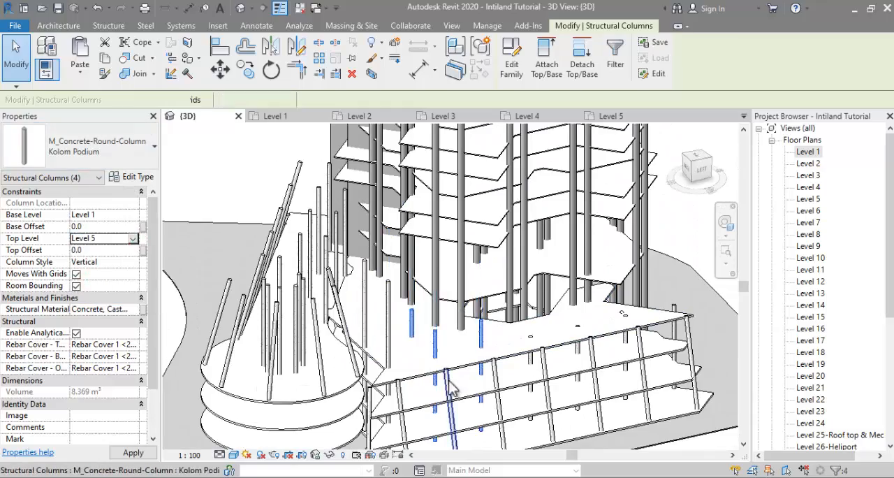
Step: Compare the remaining tall vertical columns behind the podium's long slanted front with the dharmala_08.jpg elevation drawing
shift+middle_drag(393, 368, 363, 392)
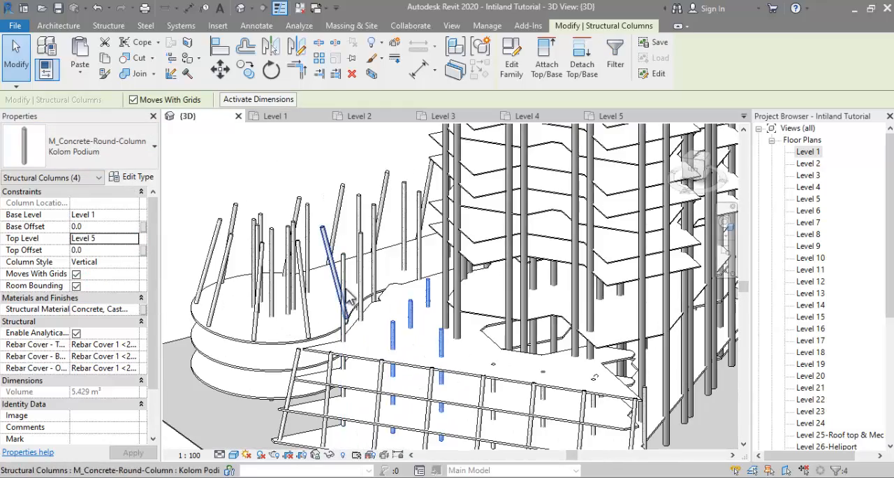
click(341, 306)
shift+middle_drag(356, 313, 407, 265)
key(alt+Tab)
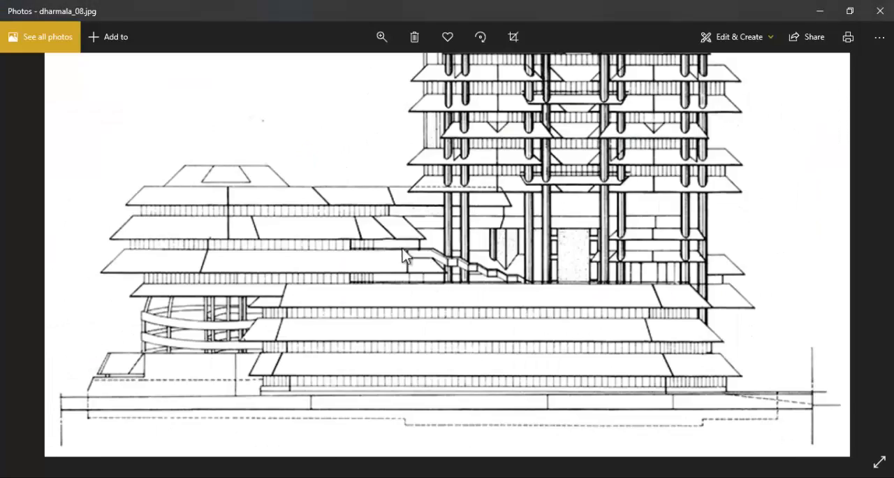
key(alt+Tab)
mouse_move(389, 373)
shift+middle_down()
mouse_move(368, 461)
mouse_move(385, 366)
shift+middle_up()
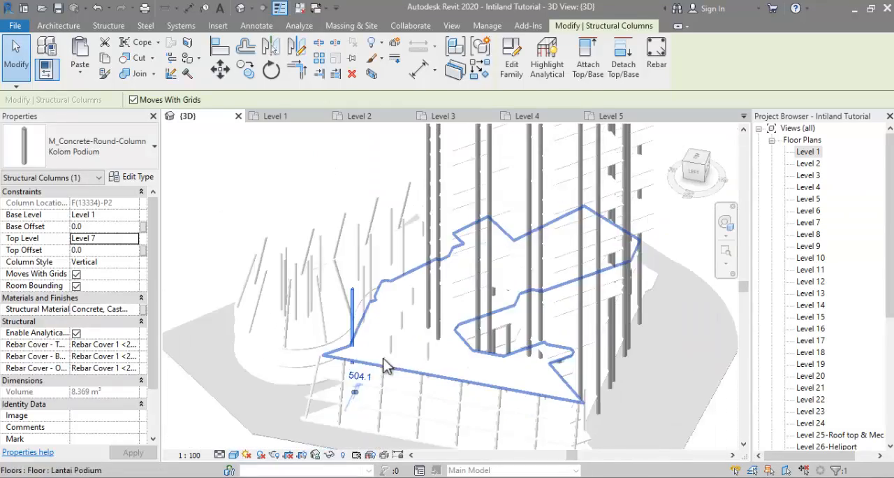
key(Escape)
Step: Edit the Level 5 tower floor's boundary and pick the podium edges toward the rounded wing as new boundary lines
shift+middle_drag(477, 302, 466, 338)
click(584, 248)
mouse_move(403, 279)
shift+middle_down()
mouse_move(418, 305)
mouse_move(542, 289)
shift+middle_up()
click(634, 73)
scroll(389, 310, up, 3)
click(393, 312)
scroll(384, 318, down, 1)
scroll(382, 325, up, 3)
click(389, 320)
click(420, 287)
middle_drag(506, 244, 503, 332)
scroll(503, 331, down, 1)
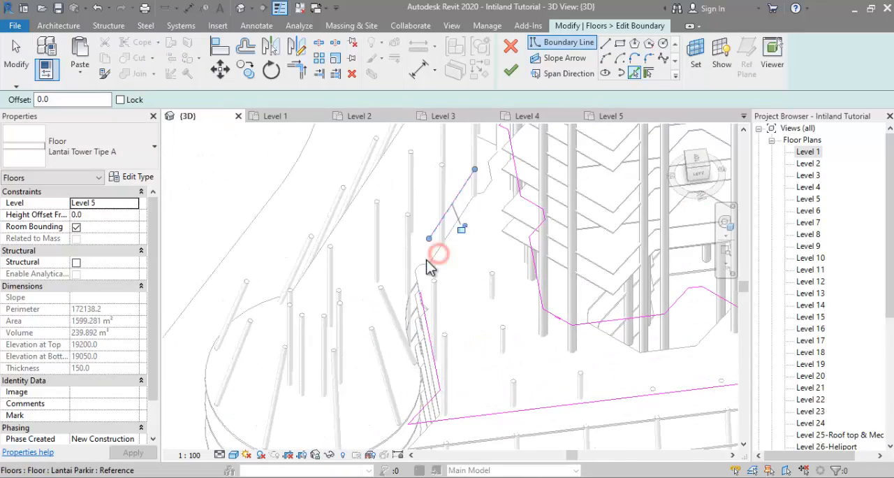
scroll(426, 267, up, 3)
click(401, 275)
Step: Trim the picked podium edge lines to each other to form continuous corners on the rounded-wing side of the Level 5 boundary
key(t)
key(r)
click(421, 365)
click(397, 214)
scroll(397, 279, down, 2)
mouse_move(397, 297)
middle_down()
mouse_move(389, 369)
mouse_move(454, 294)
mouse_move(445, 335)
mouse_move(453, 273)
mouse_move(405, 280)
middle_up()
scroll(375, 275, up, 2)
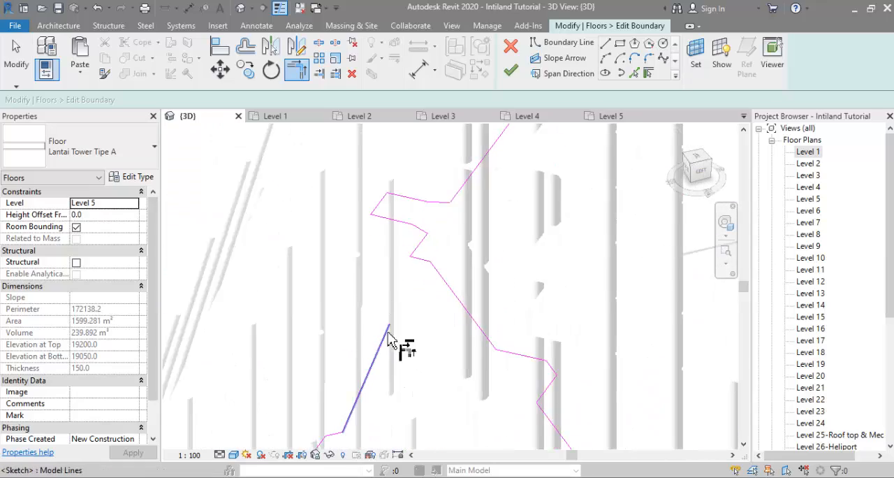
scroll(412, 287, down, 5)
key(Escape)
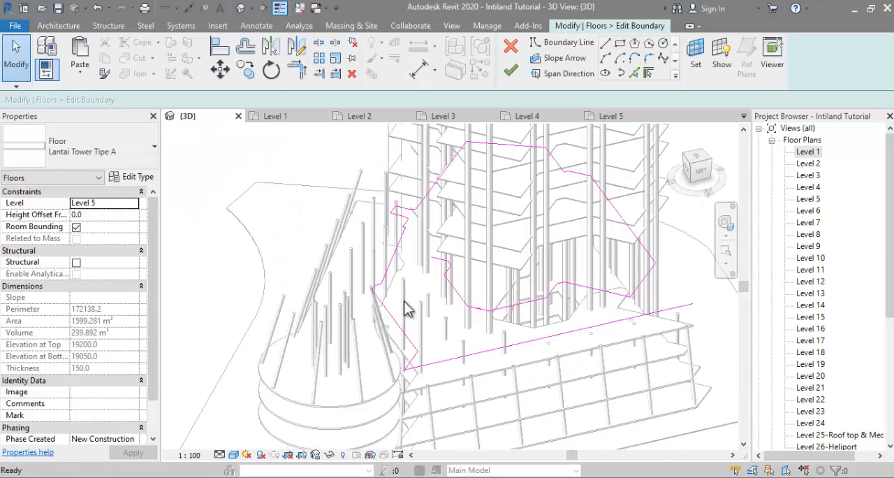
Step: Draw a straight boundary line from the podium's long front edge toward the tower, just past the three slab-side columns
mouse_move(408, 309)
shift+middle_down()
mouse_move(479, 388)
mouse_move(463, 306)
mouse_move(454, 115)
shift+middle_up()
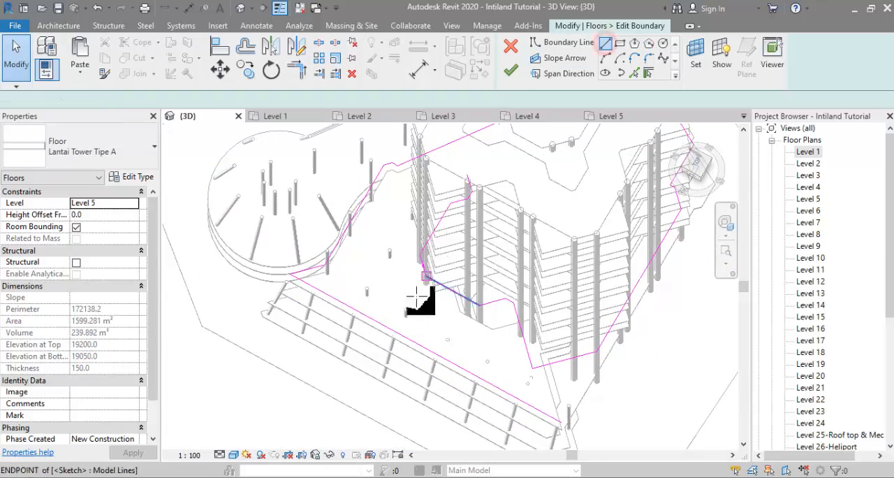
click(408, 336)
scroll(418, 314, up, 2)
click(439, 288)
Step: Trim the new cross line to the podium's long front edge and to the short line beside the tower columns
key(t)
key(r)
click(421, 315)
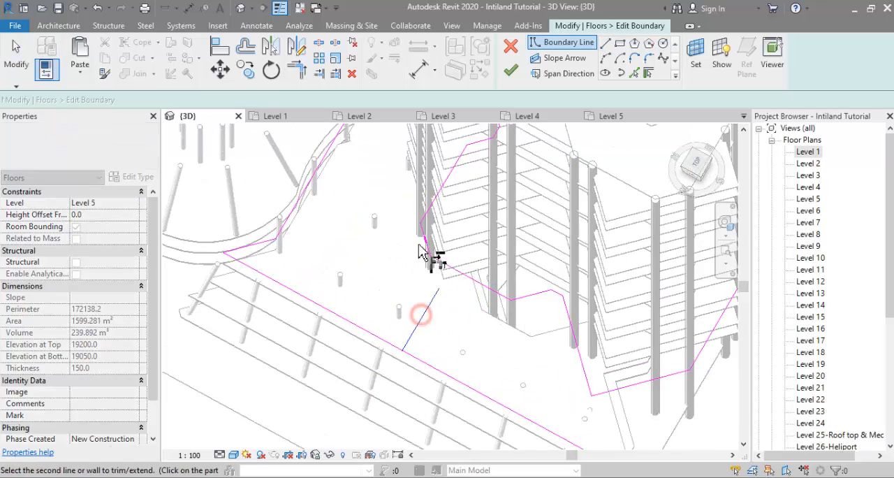
click(426, 248)
key(Escape)
click(461, 273)
scroll(450, 286, down, 1)
key(t)
key(r)
click(414, 310)
click(389, 322)
key(Escape)
key(Tab)
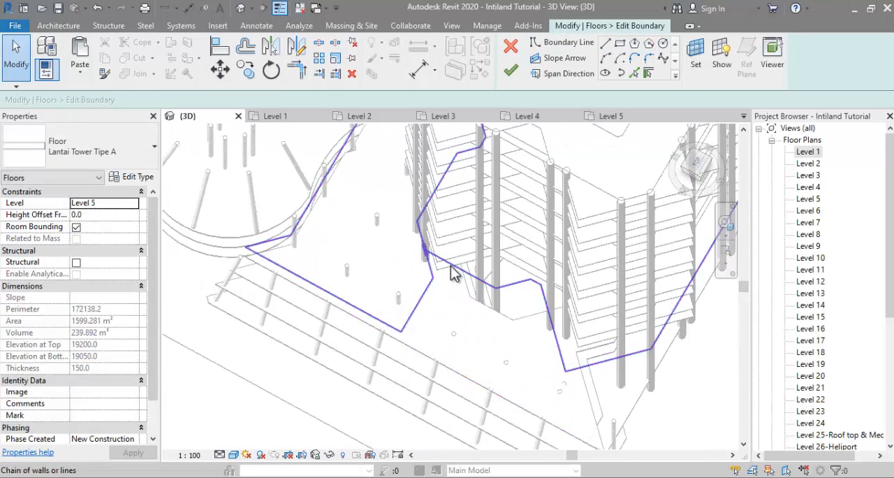
shift+middle_drag(452, 272, 449, 355)
Step: Join the cross line to the tower edge, delete the leftover short line, and finish the Level 5 floor boundary
key(t)
key(r)
click(457, 368)
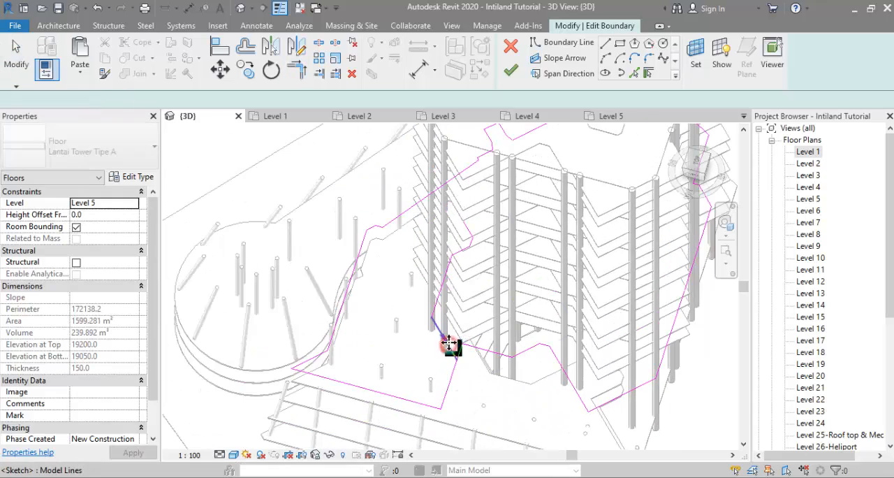
key(Escape)
drag(479, 287, 440, 225)
key(Delete)
mouse_move(440, 225)
shift+middle_down()
mouse_move(427, 179)
mouse_move(461, 287)
shift+middle_up()
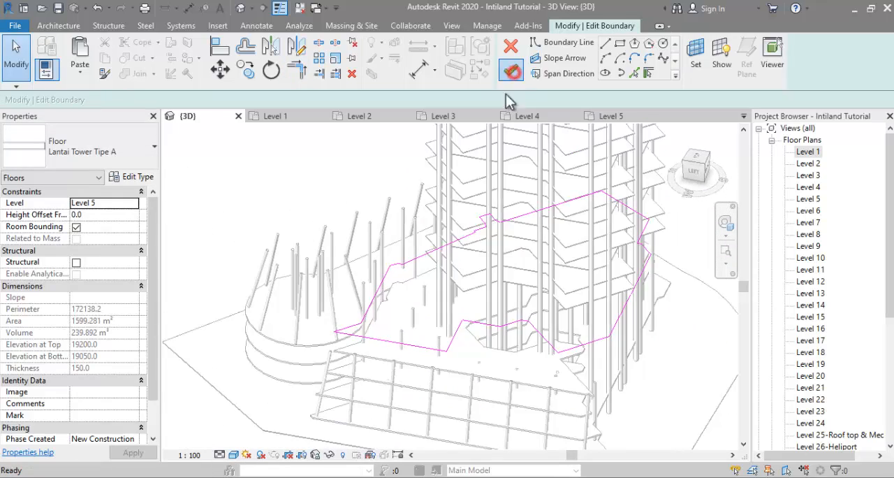
click(510, 70)
click(409, 233)
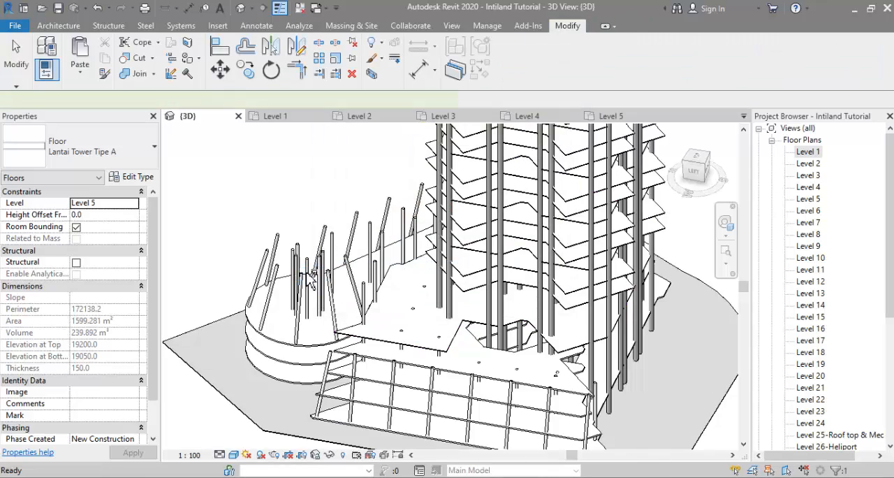
Step: Set three slanted columns on the podium's long front to Slanted - Angle Driven with their top level at Level 5
shift+middle_drag(301, 271, 504, 292)
ctrl+click(529, 301)
ctrl+click(551, 281)
click(135, 238)
click(135, 262)
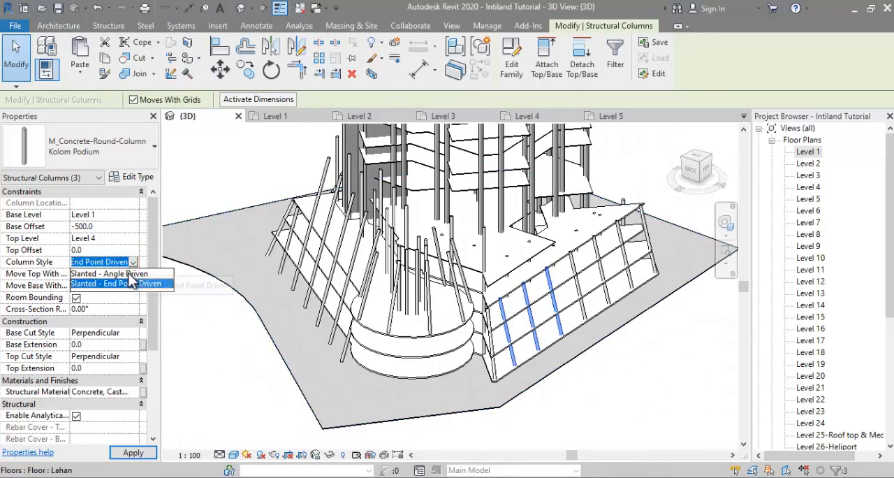
click(129, 273)
click(134, 238)
click(110, 270)
click(118, 253)
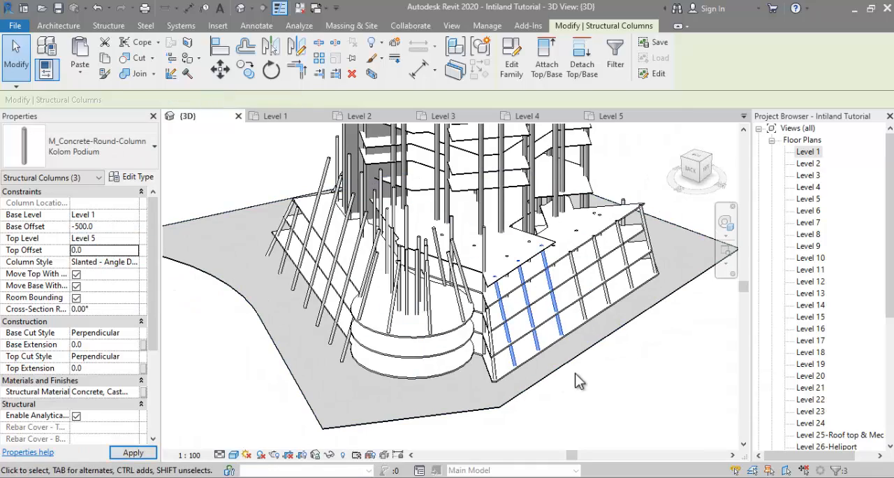
Step: Switch to Chrome and examine the podium levels in the Rumah.com photo of Intiland Tower
shift+middle_drag(556, 376, 604, 381)
click(492, 396)
mouse_move(489, 396)
shift+middle_down()
mouse_move(503, 399)
mouse_move(627, 336)
mouse_move(486, 387)
shift+middle_up()
key(alt+Tab)
click(468, 339)
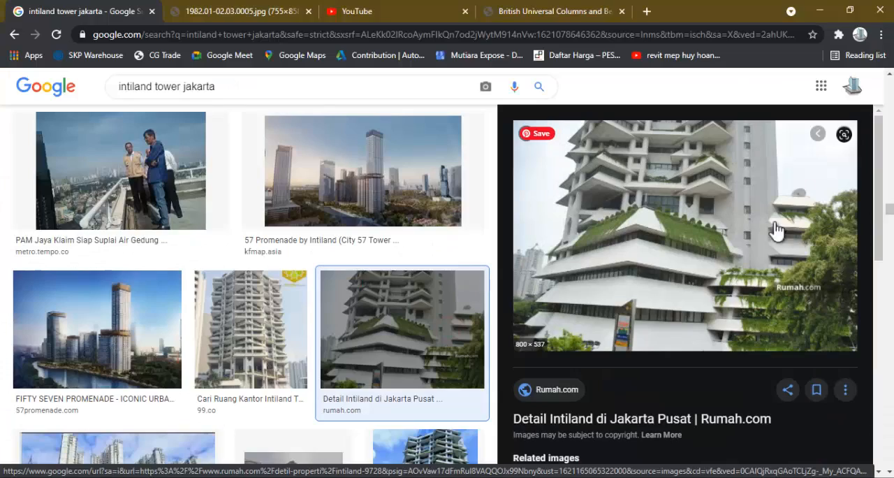
Step: Copy the Level 4 parking floor and paste it aligned to Levels 5, 6 and 7
key(alt+Tab)
shift+middle_drag(365, 355, 282, 318)
click(80, 70)
click(98, 125)
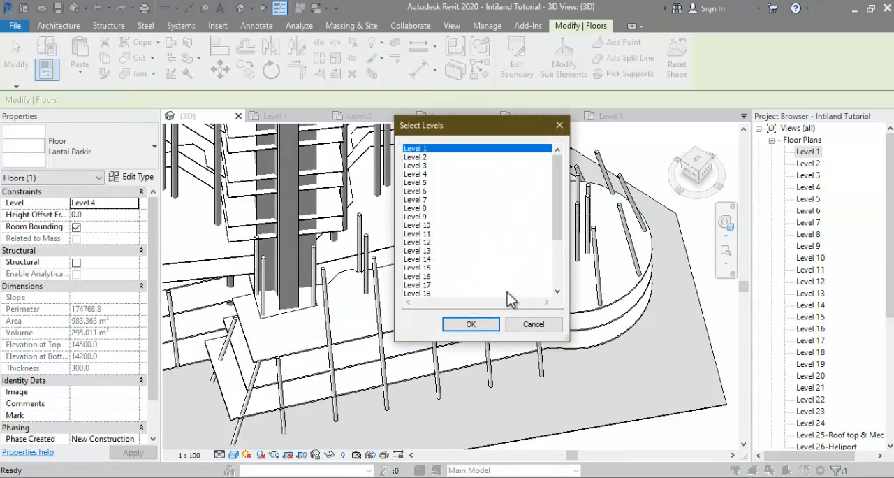
click(423, 183)
click(471, 324)
shift+middle_drag(458, 359, 293, 334)
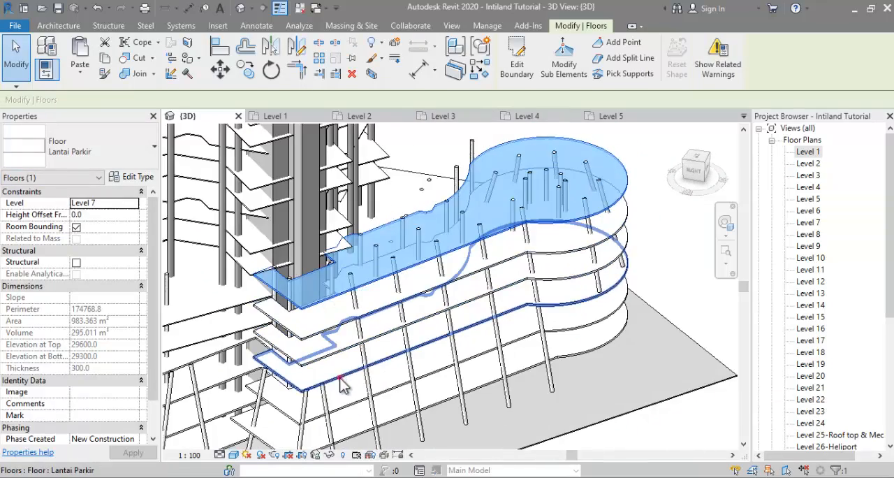
click(343, 370)
double_click(349, 371)
mouse_move(366, 358)
shift+middle_down()
mouse_move(351, 321)
mouse_move(328, 300)
shift+middle_up()
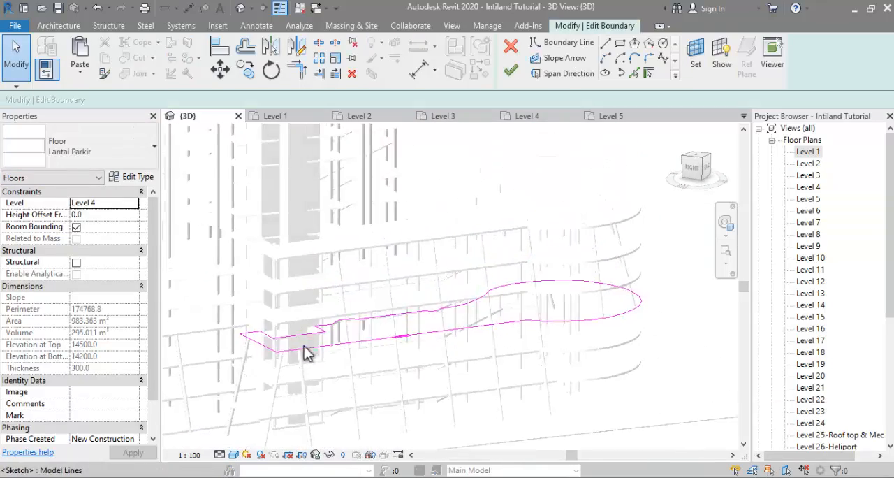
scroll(313, 355, up, 3)
key(t)
key(r)
click(338, 306)
key(Escape)
scroll(270, 322, down, 2)
drag(292, 283, 193, 358)
key(Delete)
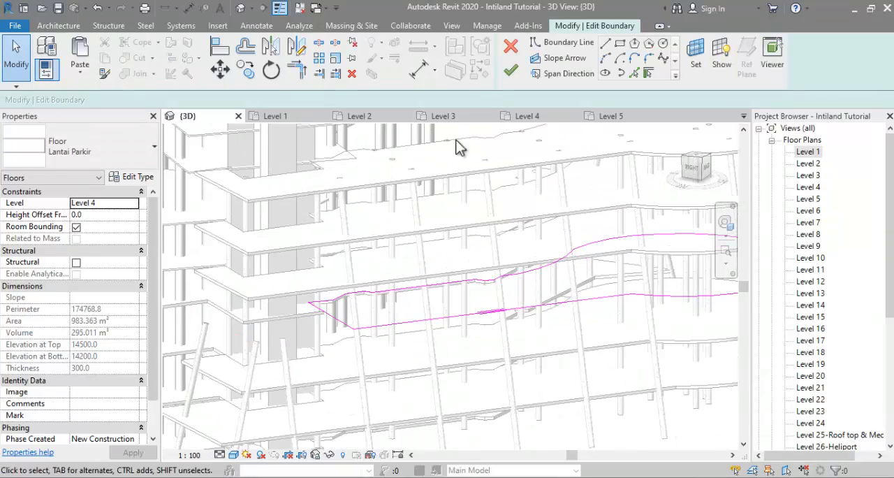
shift+middle_drag(458, 147, 441, 355)
mouse_move(421, 399)
shift+middle_down()
mouse_move(465, 321)
mouse_move(425, 377)
mouse_move(419, 349)
shift+middle_up()
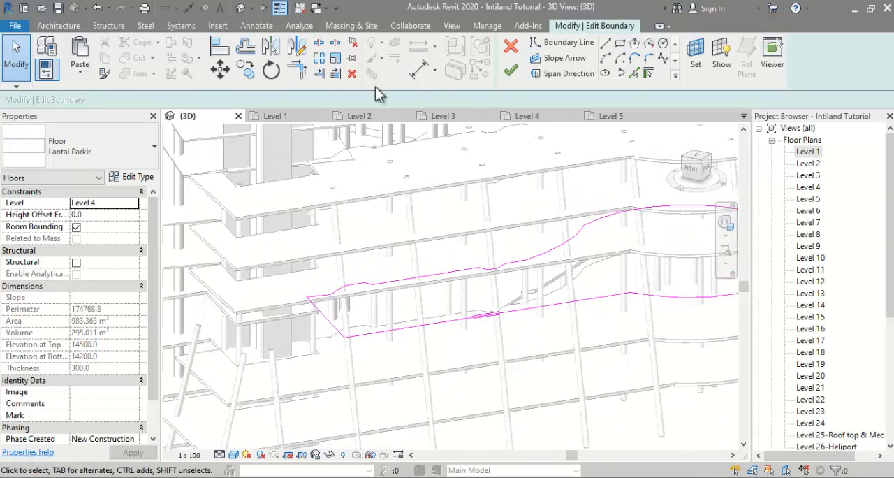
key(ctrl+z)
key(ctrl+z)
click(512, 70)
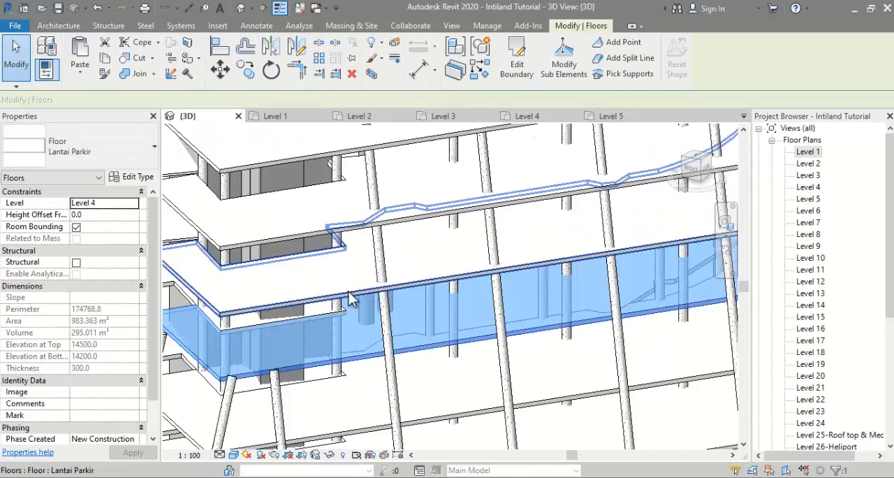
Step: Edit the Level 5 parking floor's boundary and trim off the end that wraps around the tower core
click(321, 297)
double_click(321, 298)
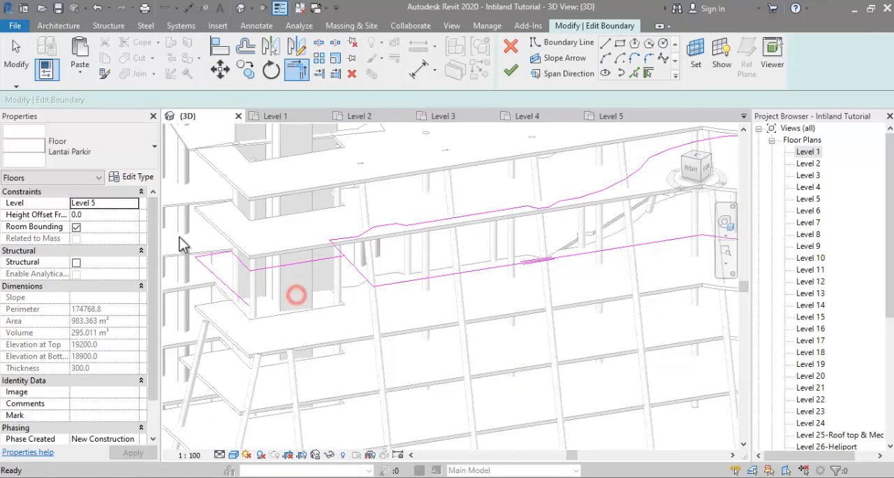
shift+middle_drag(396, 122, 344, 155)
Step: Offset the whole Level 5 parking floor boundary inward by 1200 and finish the sketch
key(o)
key(f)
scroll(466, 285, down, 1)
middle_drag(473, 291, 311, 320)
shift+middle_drag(507, 286, 493, 308)
scroll(491, 292, down, 1)
scroll(505, 268, down, 1)
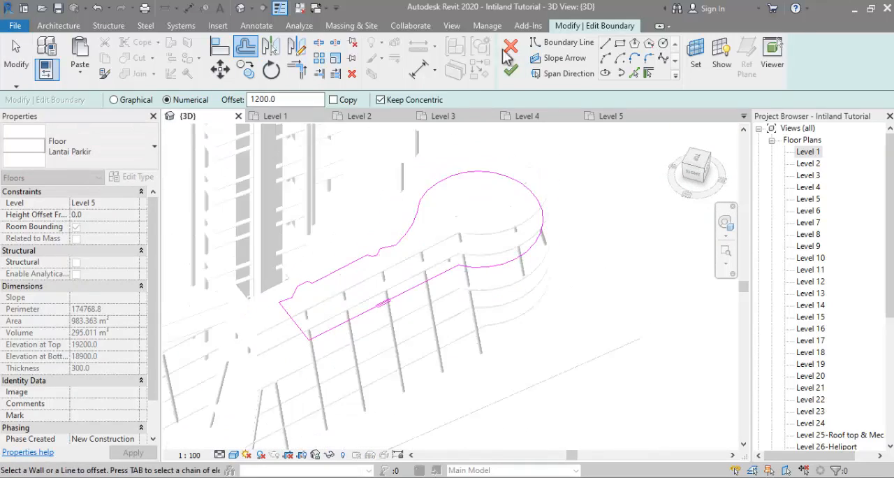
click(509, 49)
Step: Edit the Level 6 parking floor's boundary, trim its corner short of the tower core, and delete the leftover end lines
click(286, 342)
click(514, 55)
scroll(266, 353, up, 2)
key(t)
key(r)
click(350, 306)
click(291, 255)
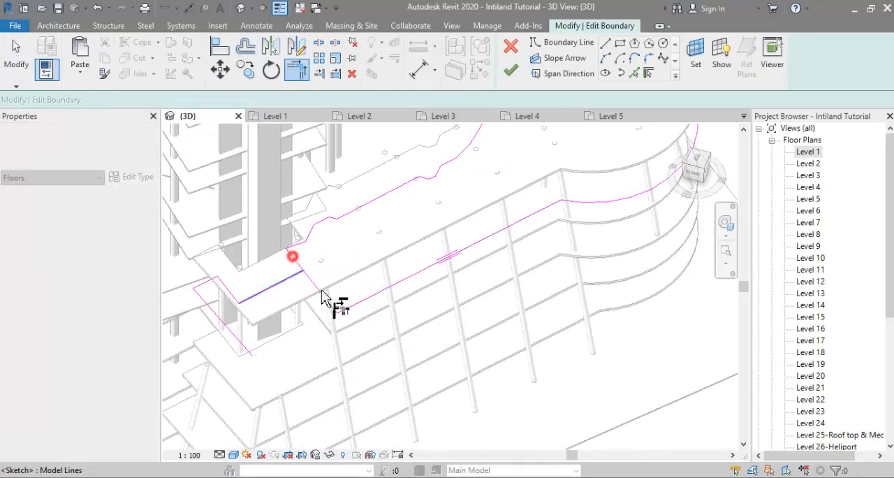
key(Escape)
drag(254, 260, 200, 339)
key(Delete)
Step: Offset the whole Level 6 parking floor boundary inward by 2400 and finish the sketch
key(o)
key(f)
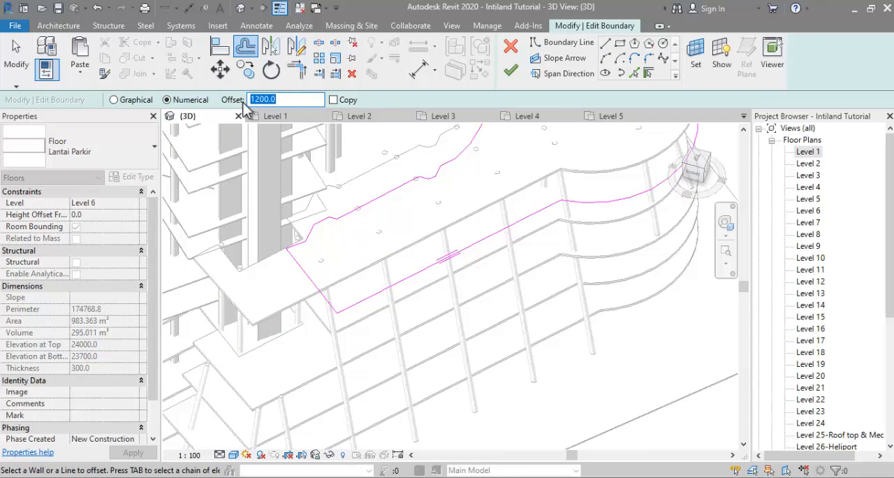
click(400, 279)
middle_drag(663, 193, 522, 259)
click(518, 227)
scroll(519, 231, down, 1)
click(512, 69)
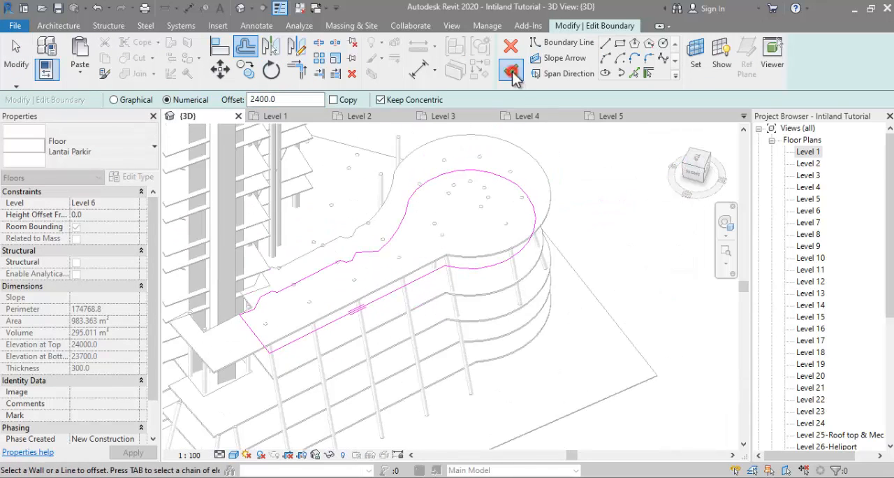
Step: Edit the Level 7 parking floor's boundary, trim its corner short of the tower core, and delete the leftover end lines
click(220, 363)
click(516, 58)
key(t)
key(r)
click(338, 312)
click(246, 300)
key(Escape)
drag(213, 287, 141, 403)
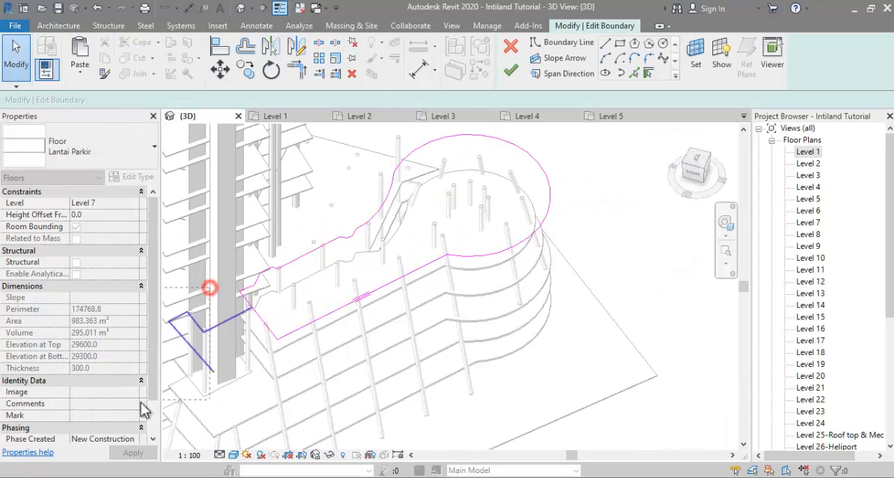
key(Delete)
Step: Offset the whole Level 7 parking floor boundary inward by 3600 and finish the sketch
click(248, 53)
drag(291, 103, 245, 103)
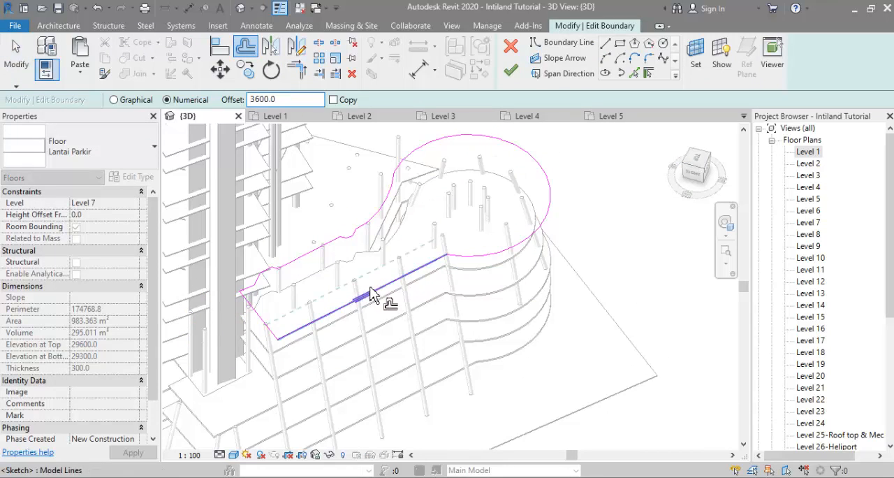
shift+middle_drag(491, 254, 379, 204)
click(515, 71)
click(351, 192)
Step: Lower the top level of the two vertical columns projecting above the Level 5 slab between the rounded wing and the long front
shift+middle_drag(362, 278, 465, 410)
scroll(417, 246, up, 2)
click(414, 253)
ctrl+click(437, 283)
shift+middle_drag(424, 287, 453, 213)
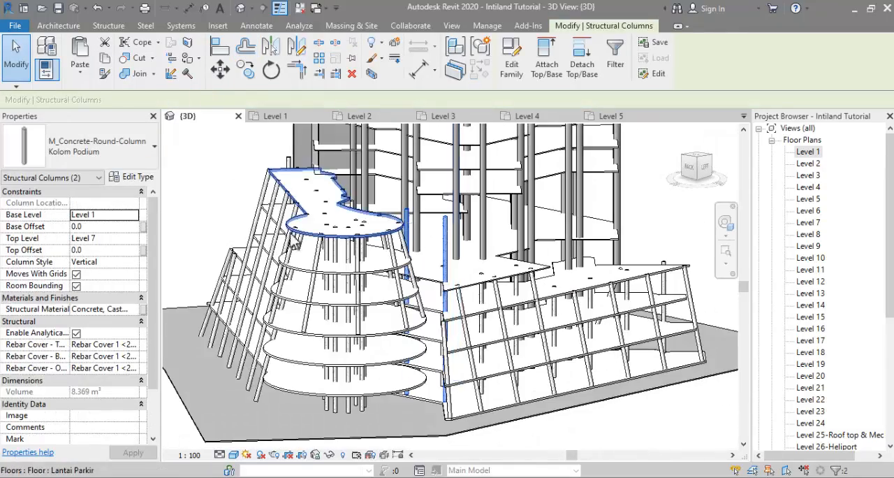
shift+middle_drag(353, 285, 287, 296)
click(134, 239)
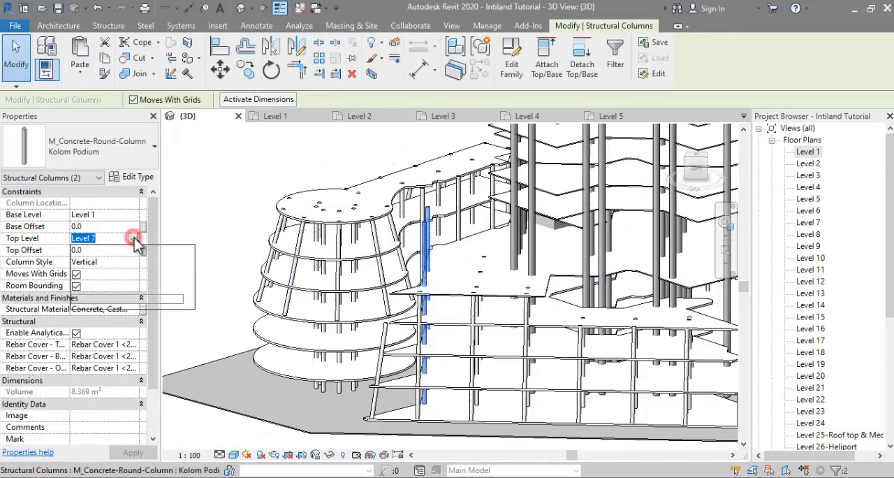
click(105, 284)
Step: Lower the top level of two vertical columns projecting above the tower's low corner slab on the front side
scroll(452, 368, down, 2)
shift+middle_drag(419, 350, 331, 349)
scroll(331, 349, down, 1)
click(315, 314)
shift+middle_drag(580, 356, 458, 341)
scroll(456, 339, up, 2)
click(456, 340)
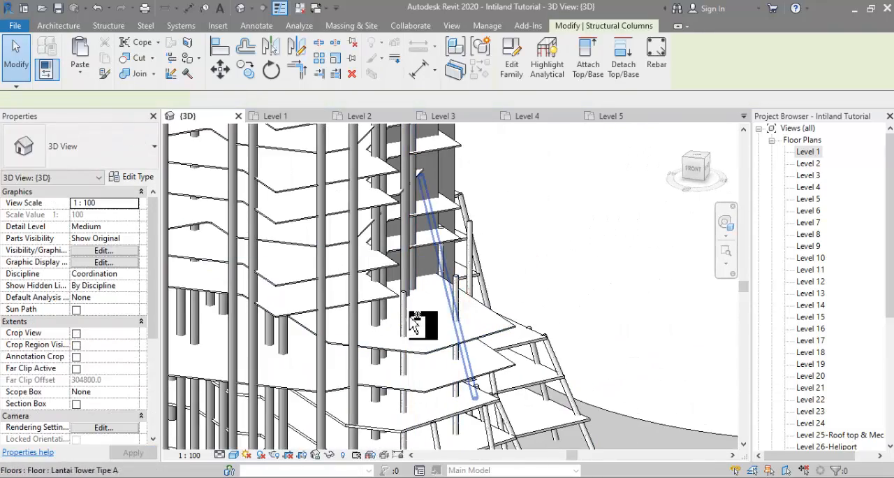
ctrl+click(404, 328)
click(134, 238)
click(104, 286)
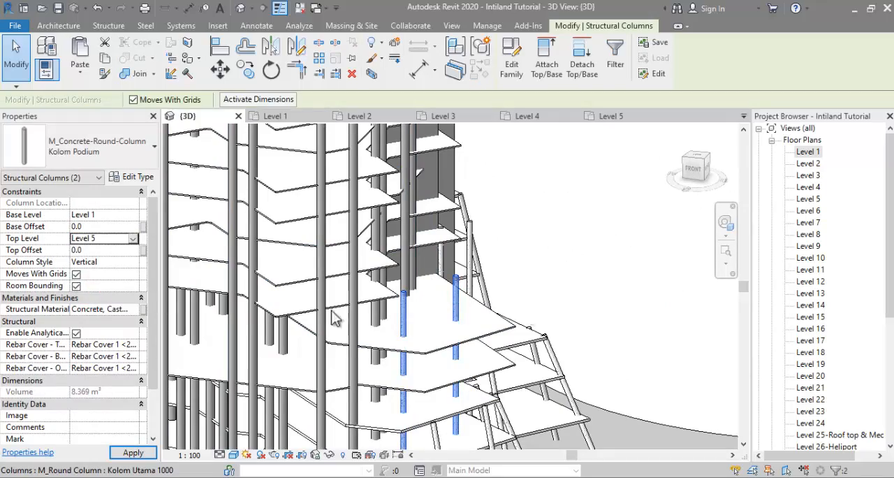
click(136, 239)
click(84, 297)
click(575, 307)
scroll(575, 263, down, 4)
middle_drag(575, 263, 428, 350)
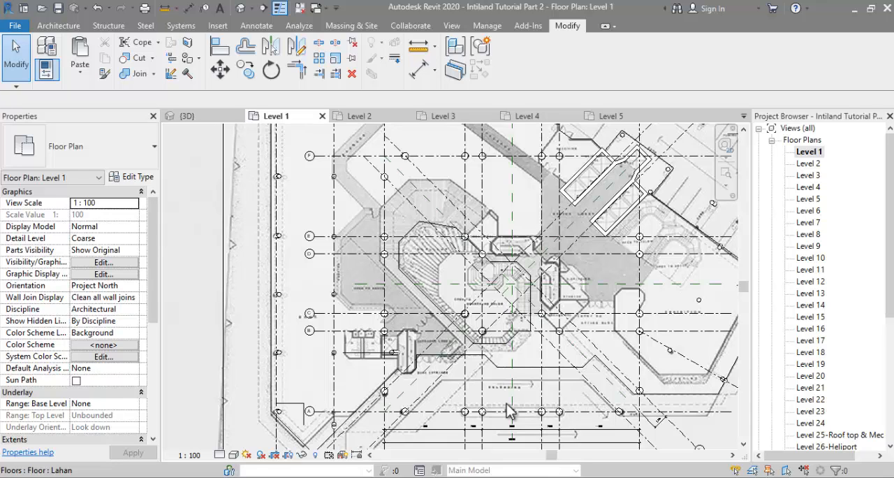
scroll(412, 364, up, 3)
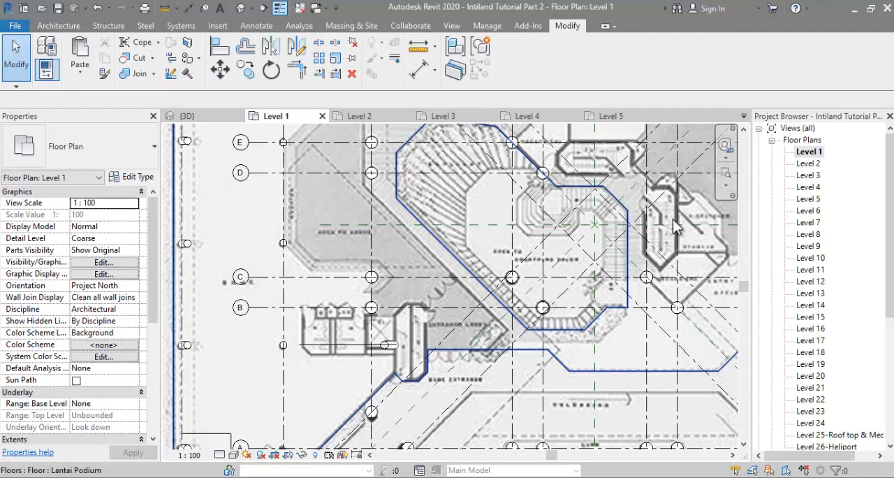
Step: Start a structural wall like the existing Shear Wall 500 at the stair enclosure between grids D and E, then abandon the first segment
middle_drag(430, 233, 354, 275)
scroll(370, 245, down, 1)
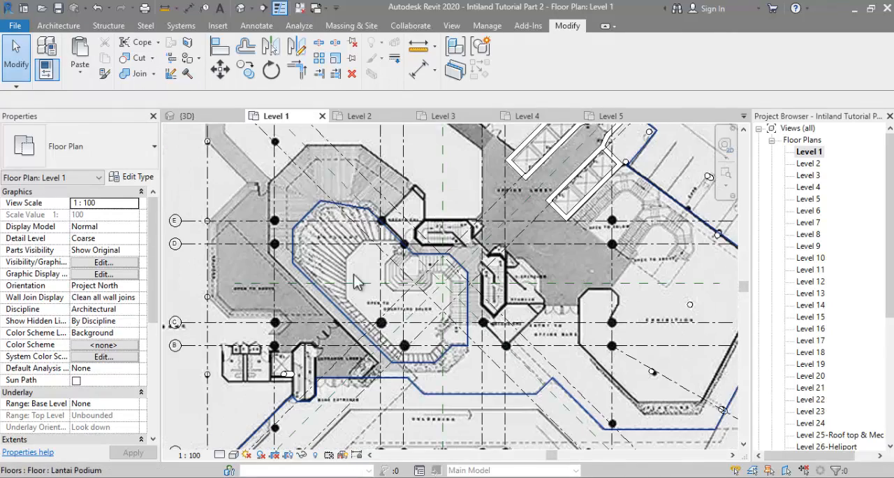
right_click(535, 174)
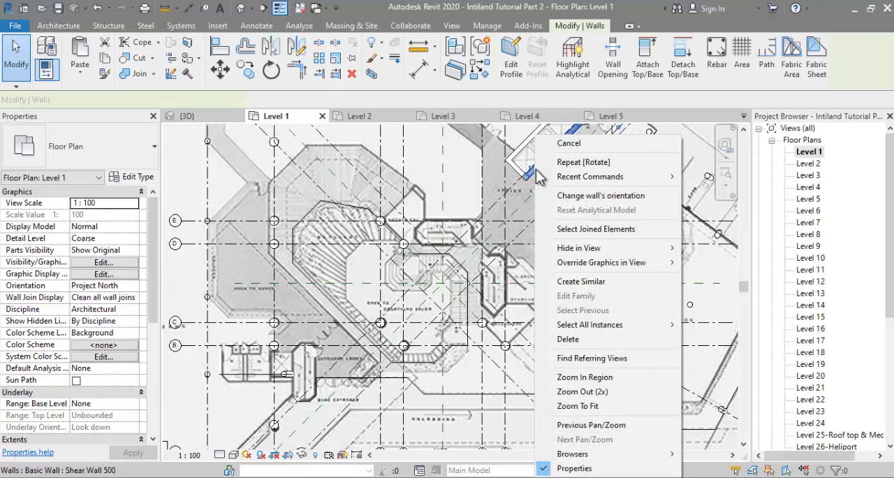
click(572, 280)
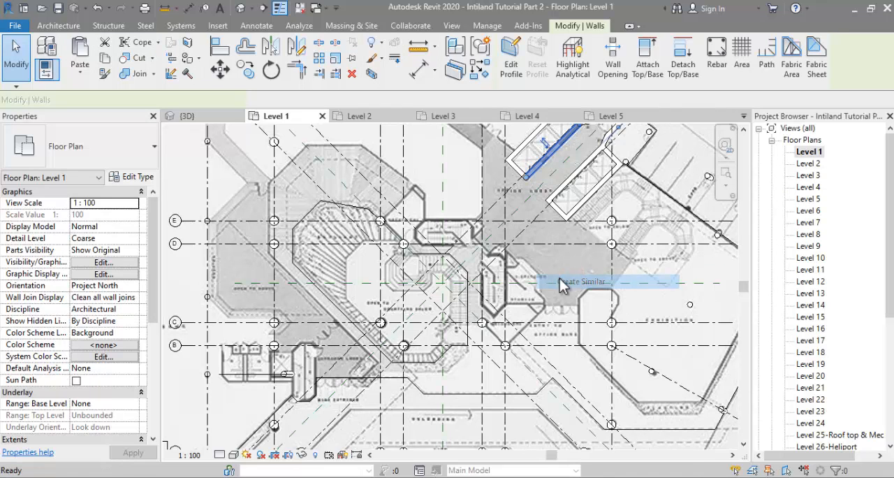
scroll(455, 231, up, 2)
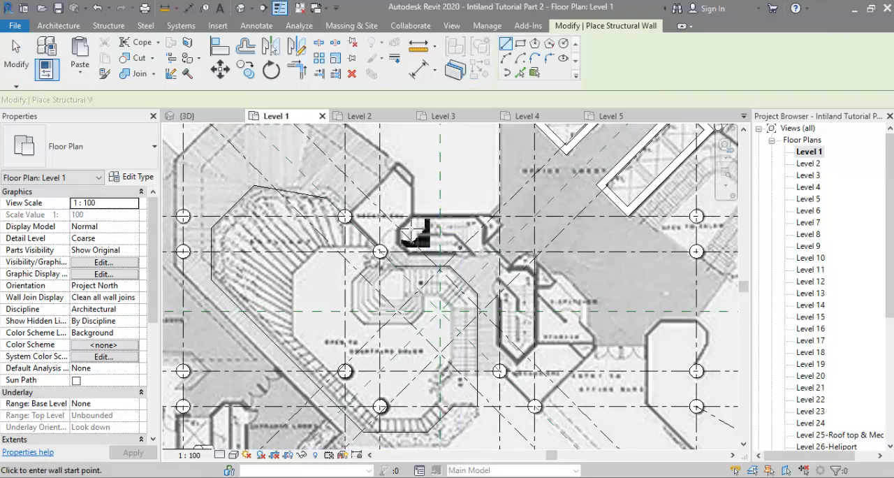
scroll(500, 268, up, 2)
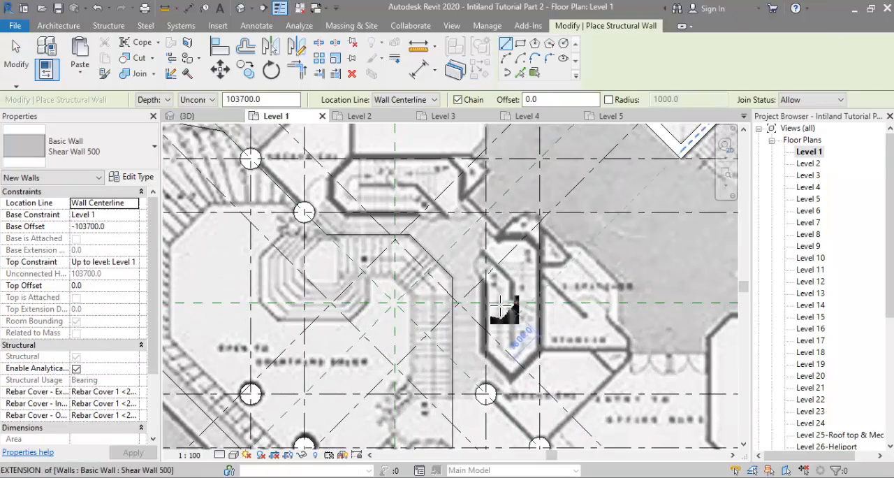
middle_drag(523, 261, 543, 315)
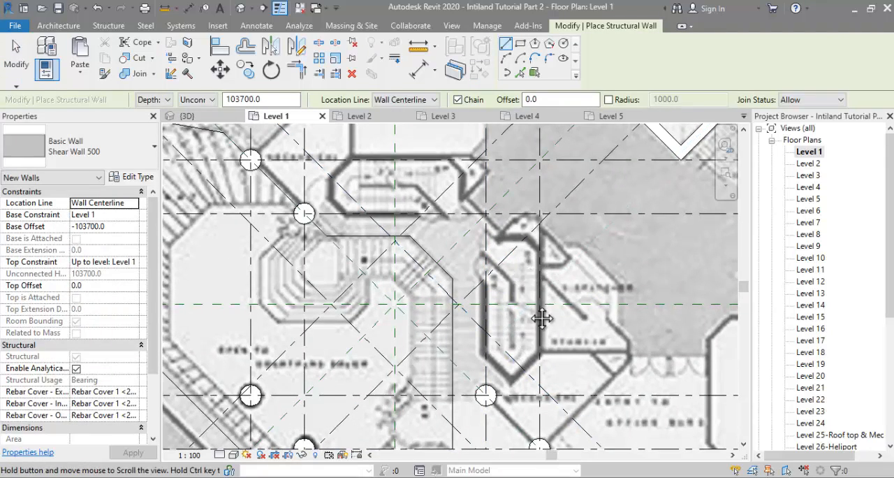
scroll(432, 271, up, 3)
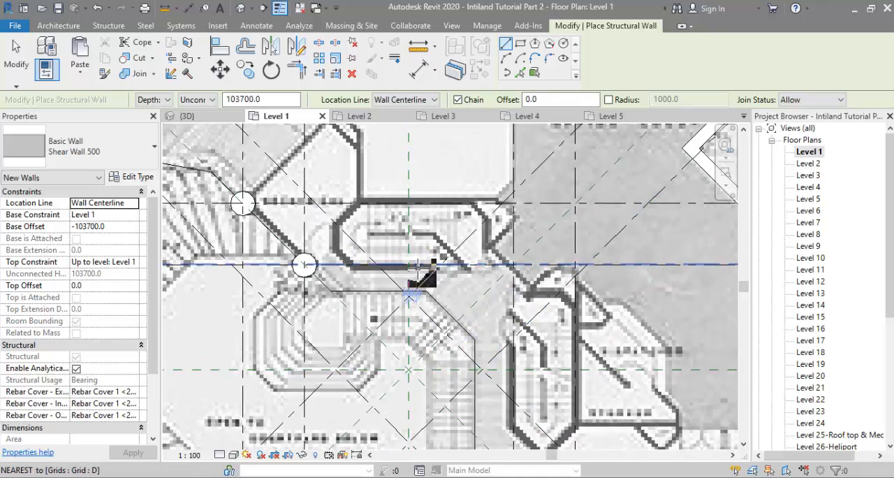
middle_drag(432, 271, 431, 318)
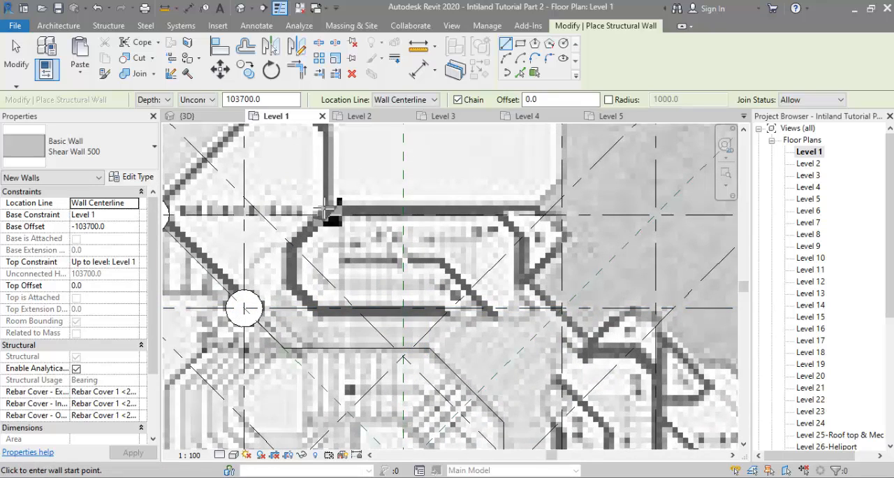
scroll(328, 208, up, 3)
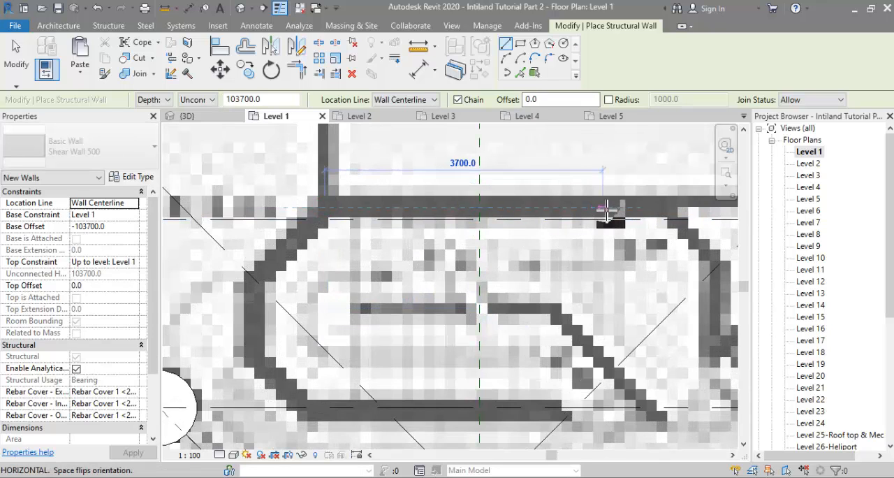
key(Escape)
key(Escape)
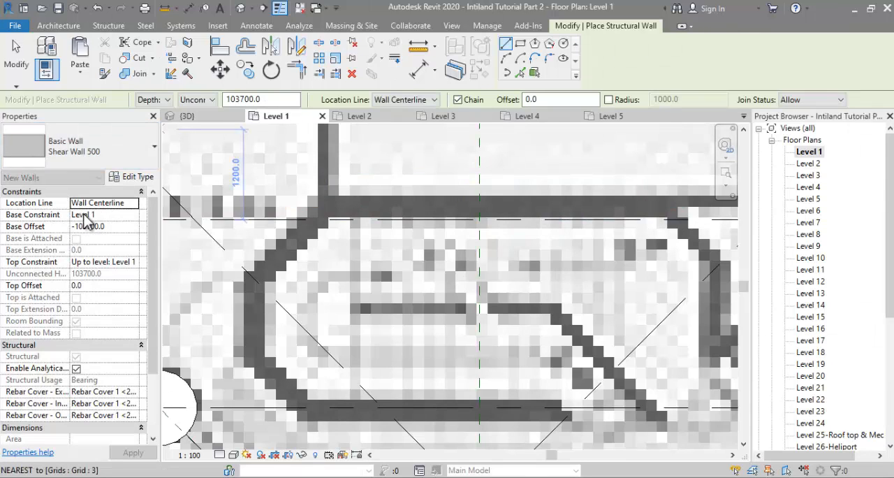
Step: Try to set the new wall's base offset to 0 and its top constraint to Level 25-Roof top & Mechanical
click(118, 227)
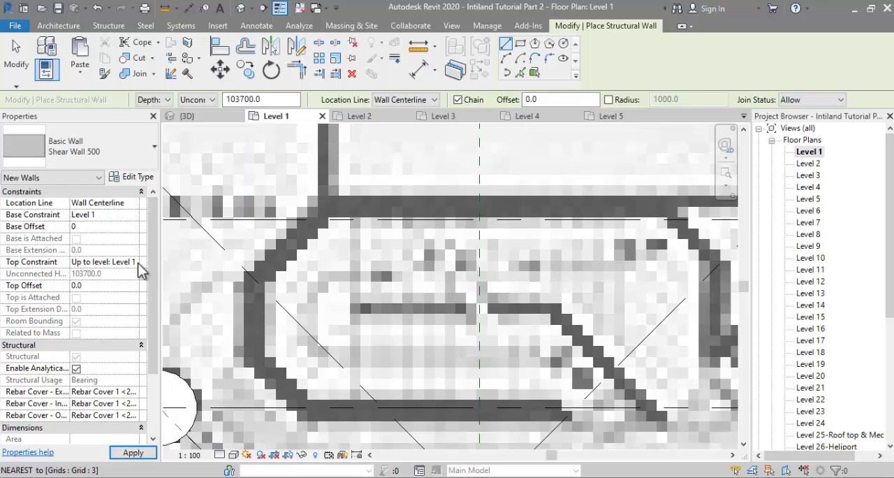
click(136, 263)
scroll(135, 314, down, 1)
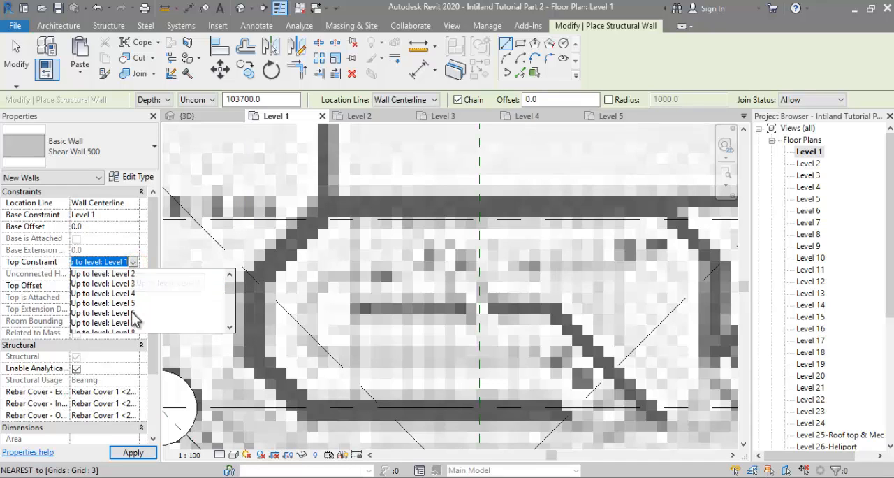
scroll(136, 331, down, 5)
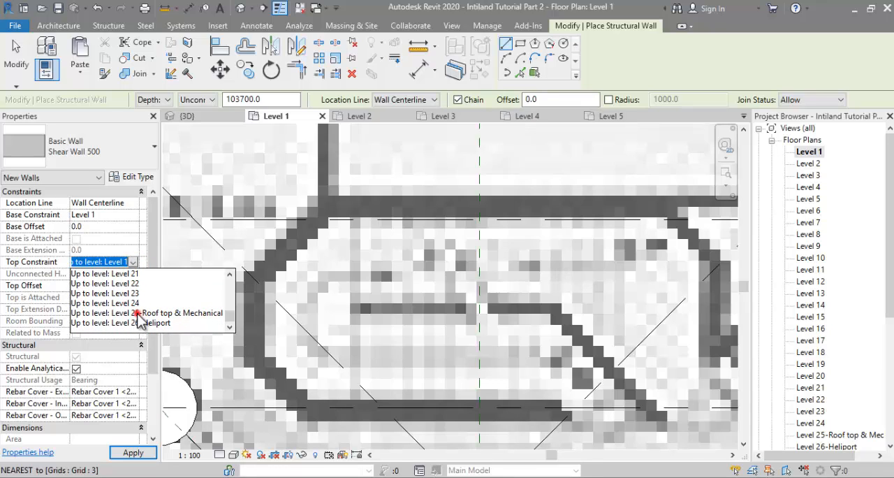
click(140, 314)
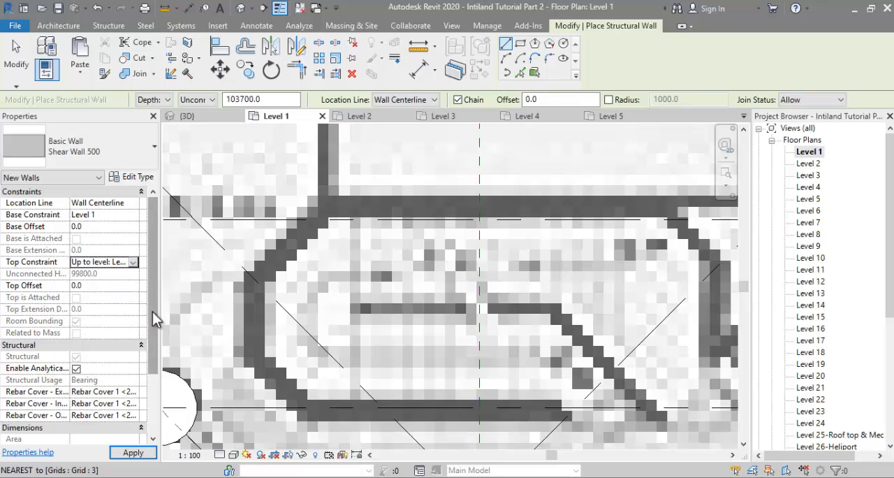
click(281, 299)
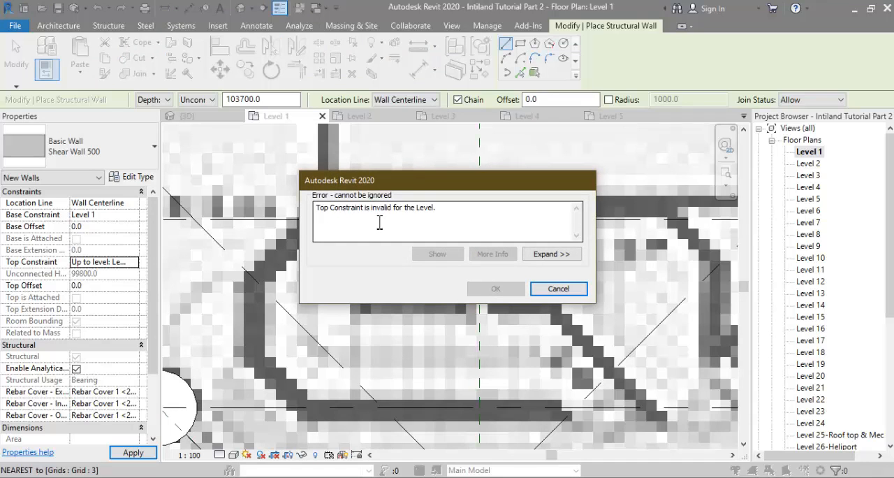
click(557, 290)
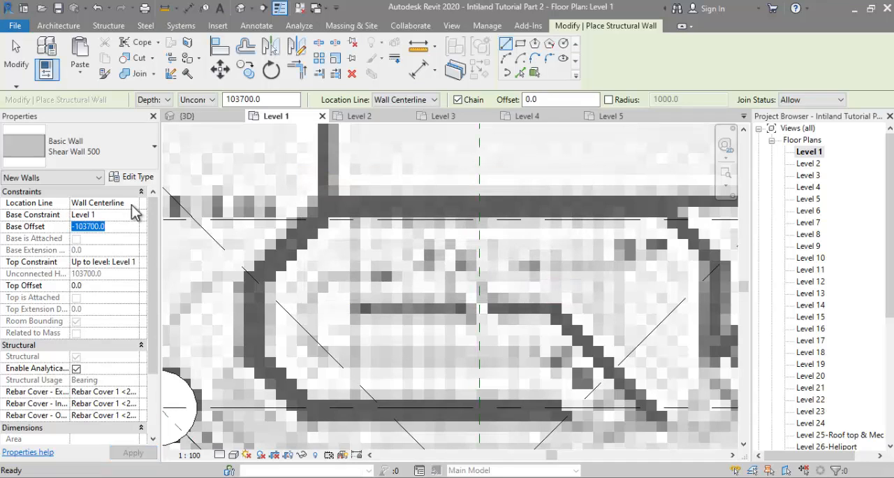
Step: Define the new Shear Wall 500 by height instead of depth, rising from Level 1 to Level 25-Roof top & Mechanical
click(194, 100)
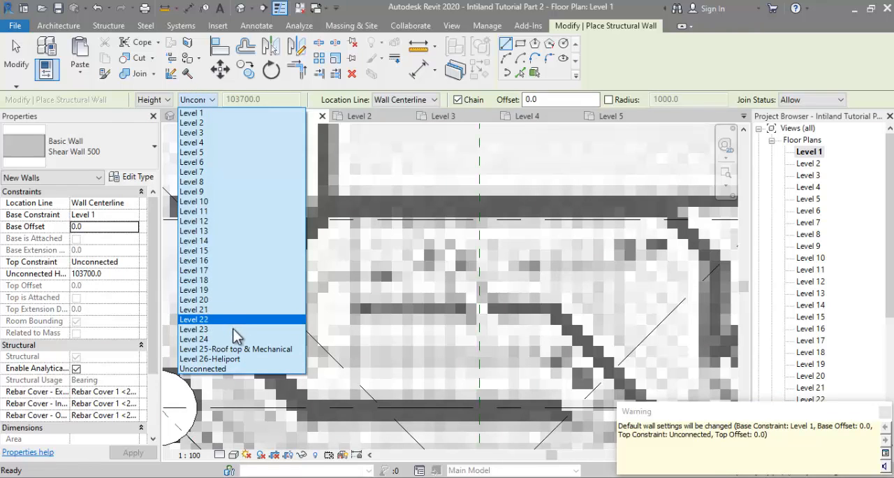
click(235, 349)
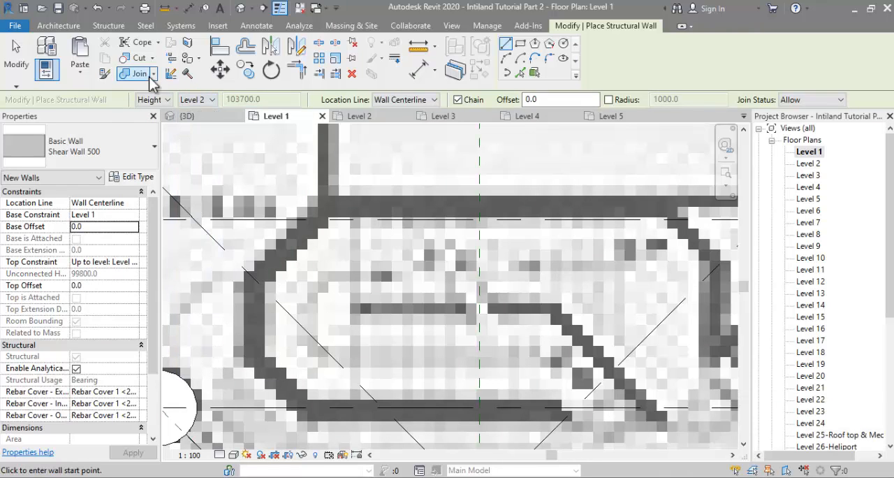
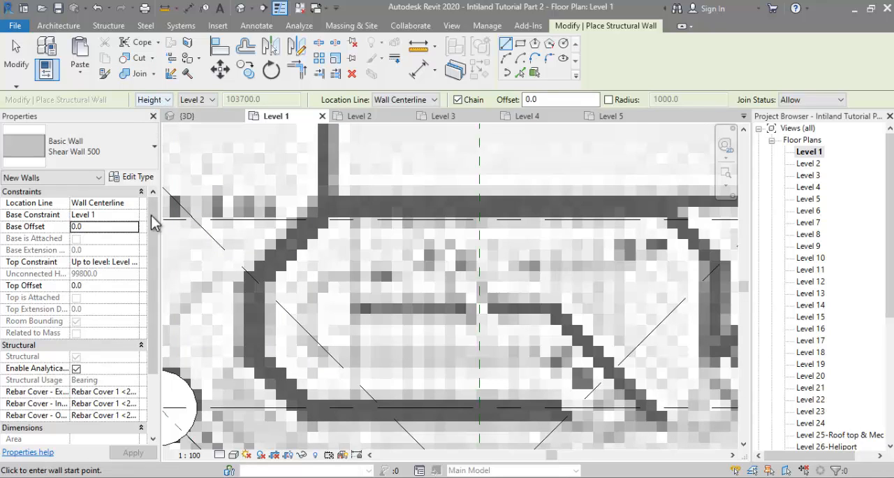
Step: Set the new Shear Wall 500's top constraint and height level to Level 25-Roof top & Mechanical
click(133, 262)
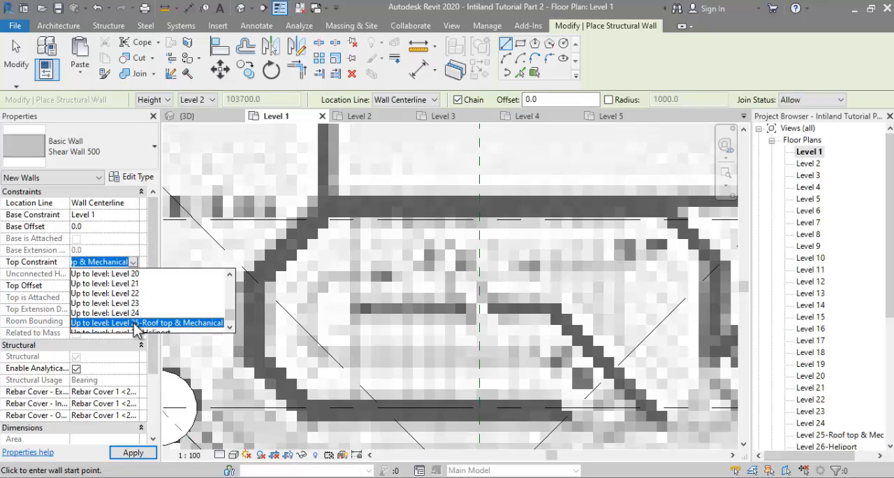
click(136, 323)
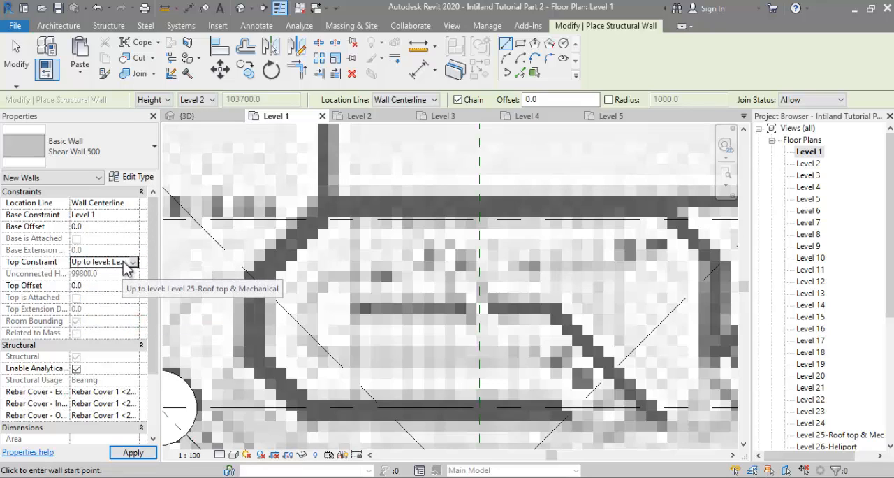
click(188, 99)
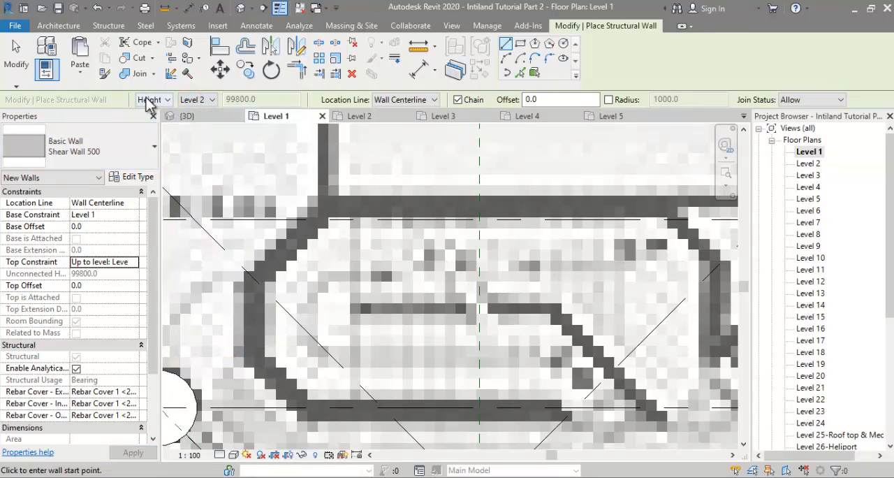
click(204, 102)
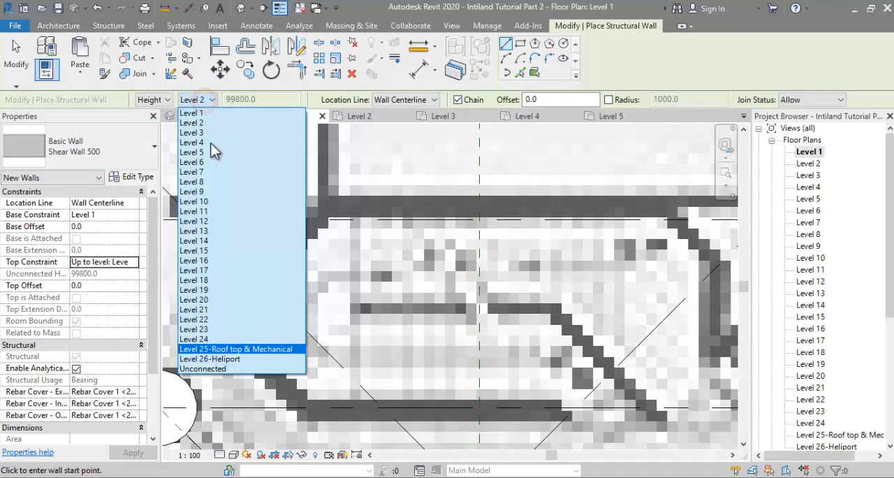
click(217, 351)
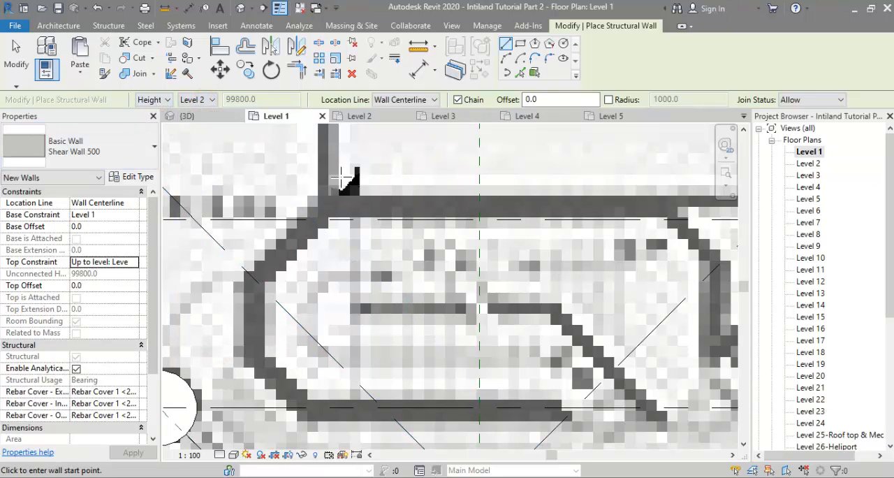
Step: Trace shear walls along the upper side of the stair core between grids D and E, starting with a 1400 mm diagonal at 45°
click(255, 284)
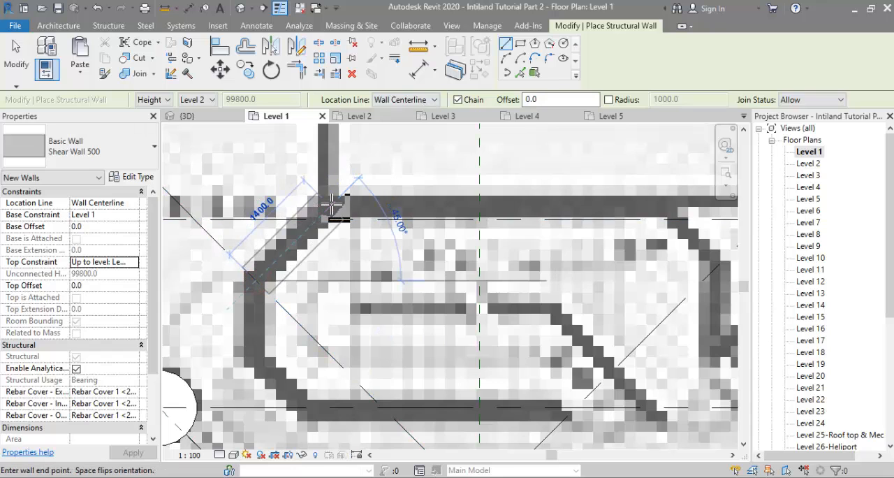
click(331, 203)
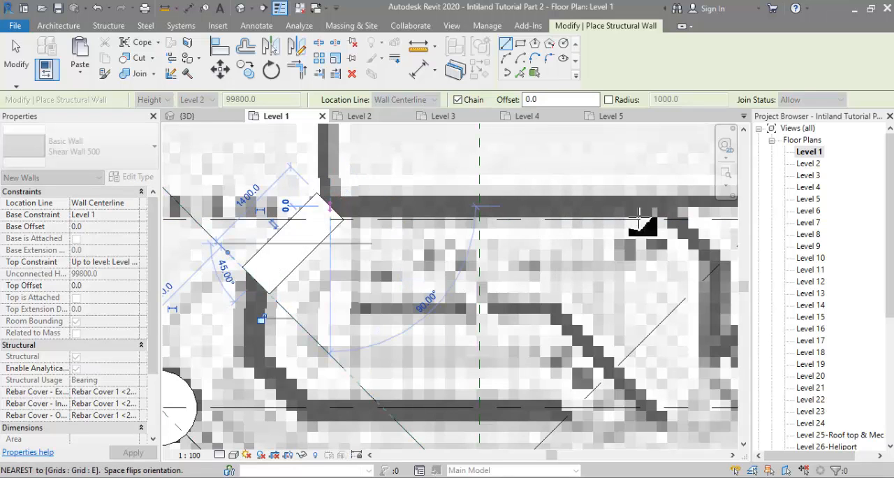
click(665, 207)
click(666, 209)
middle_drag(688, 248, 528, 203)
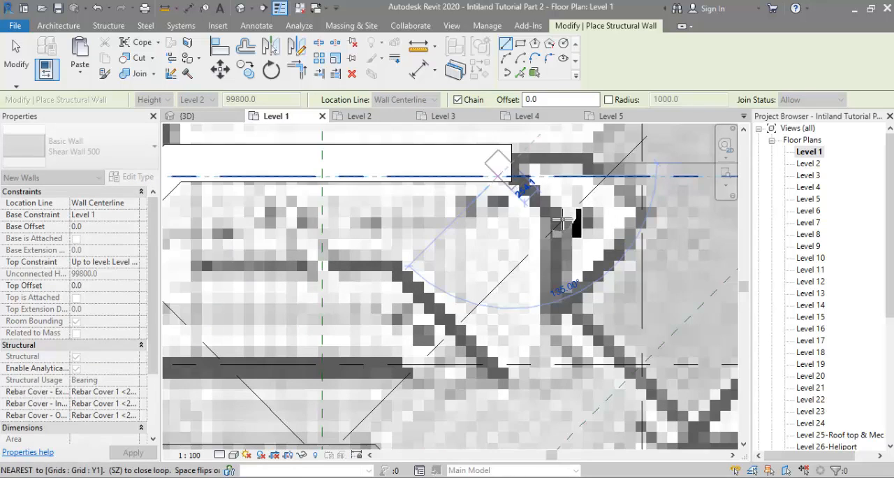
click(562, 230)
Step: Continue the shear walls around the core's right side, lower-right diagonal, long wall on grid D and lower-left diagonal
scroll(564, 241, down, 1)
middle_drag(565, 245, 612, 238)
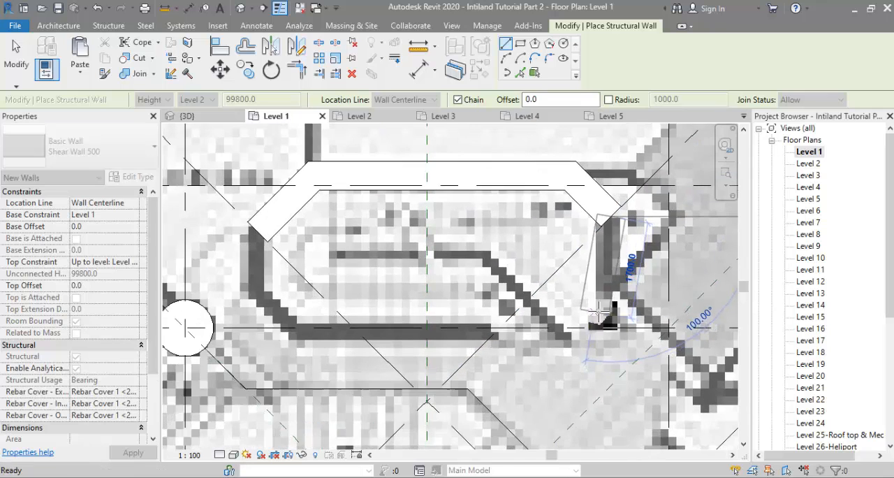
click(610, 281)
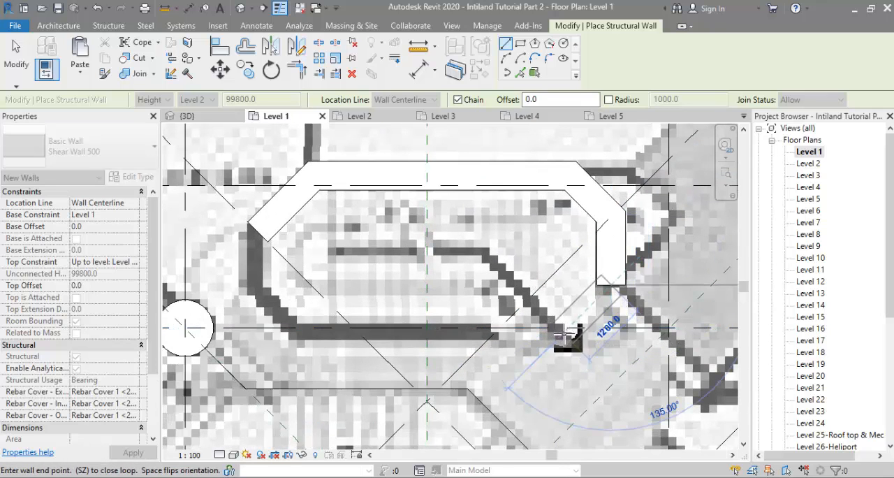
click(568, 327)
click(294, 328)
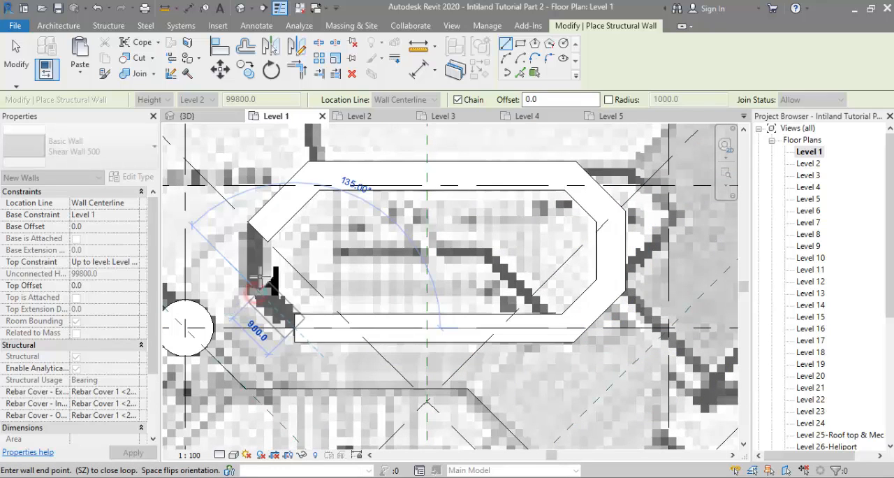
click(257, 294)
Step: Trace the top, upper-right chamfer and long right side of the second stair core beside grid 4 with shear walls
scroll(259, 232, down, 3)
middle_drag(437, 297, 356, 227)
scroll(354, 227, up, 3)
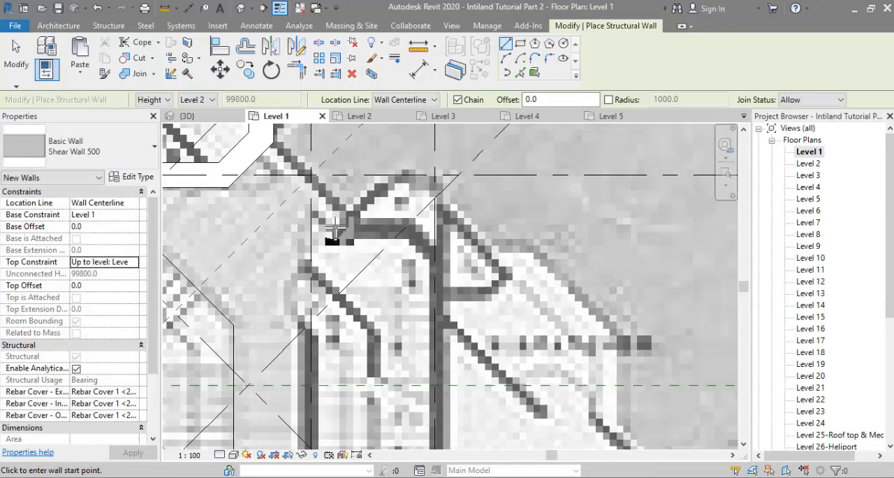
click(340, 227)
click(405, 226)
click(434, 256)
scroll(435, 272, down, 1)
middle_drag(436, 286, 452, 183)
click(451, 335)
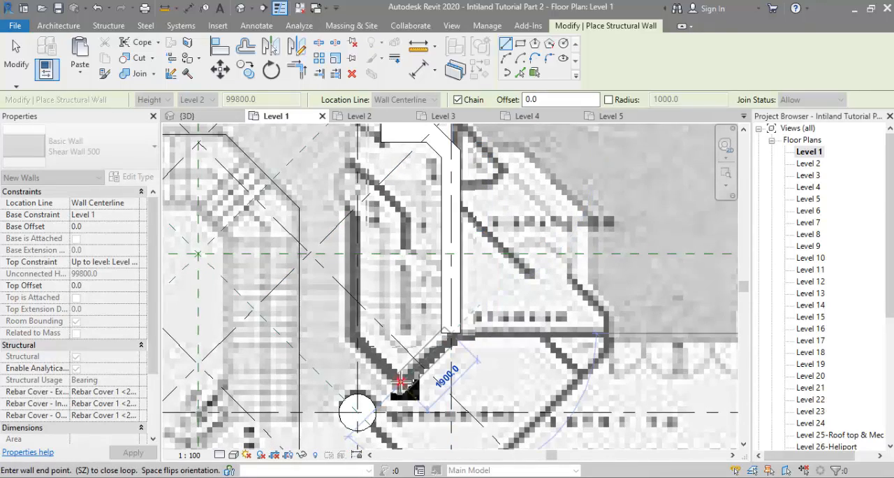
Step: Continue the second core with two diagonals meeting at its lower point, then a wall about 4700 mm long up grid 4
click(402, 383)
click(358, 341)
middle_drag(357, 167, 366, 223)
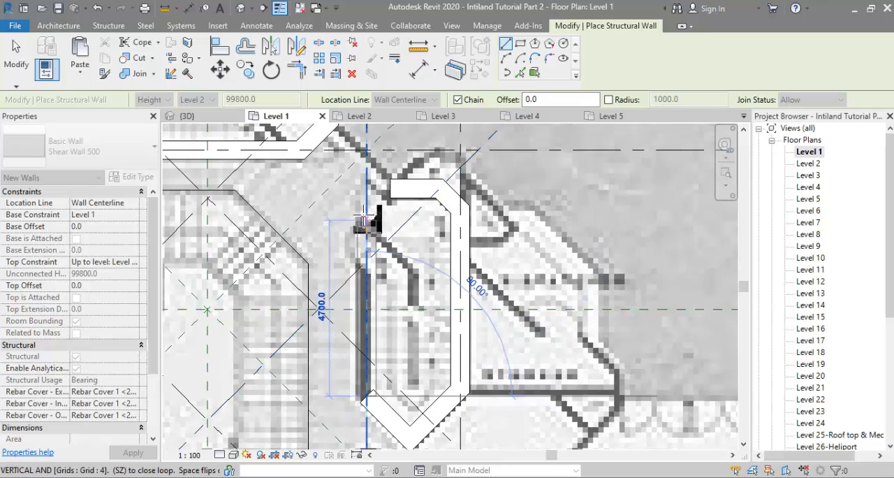
click(365, 221)
click(391, 189)
click(848, 455)
Step: Close the second core's upper-left corner with a diagonal Shear Wall 500 between the grid 4 wall and the top segment
scroll(364, 225, up, 3)
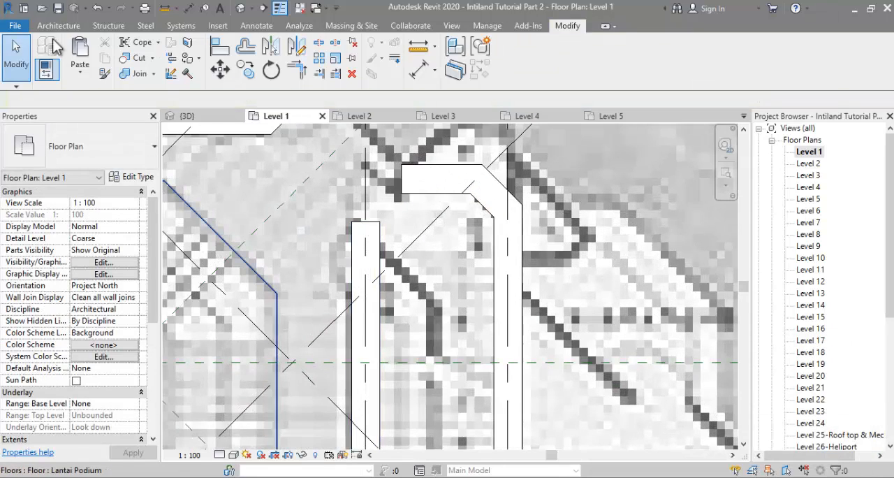
click(360, 238)
right_click(360, 238)
click(401, 226)
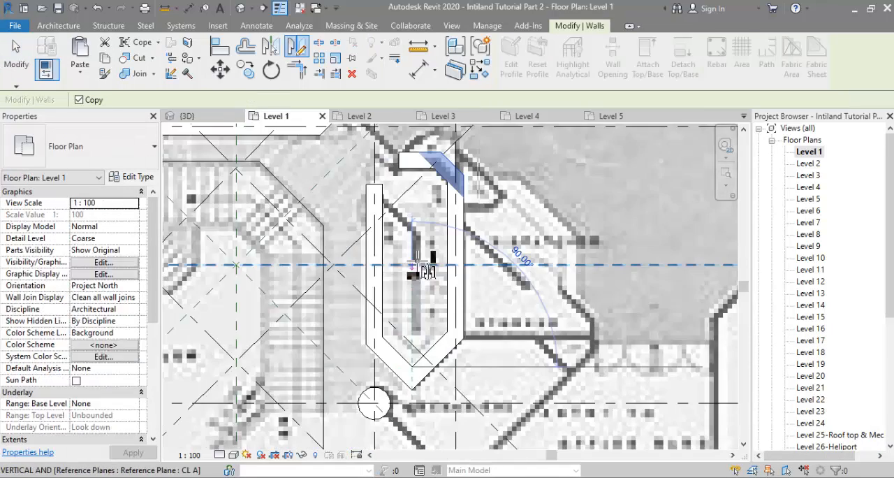
click(422, 266)
key(Escape)
scroll(401, 161, up, 4)
click(370, 194)
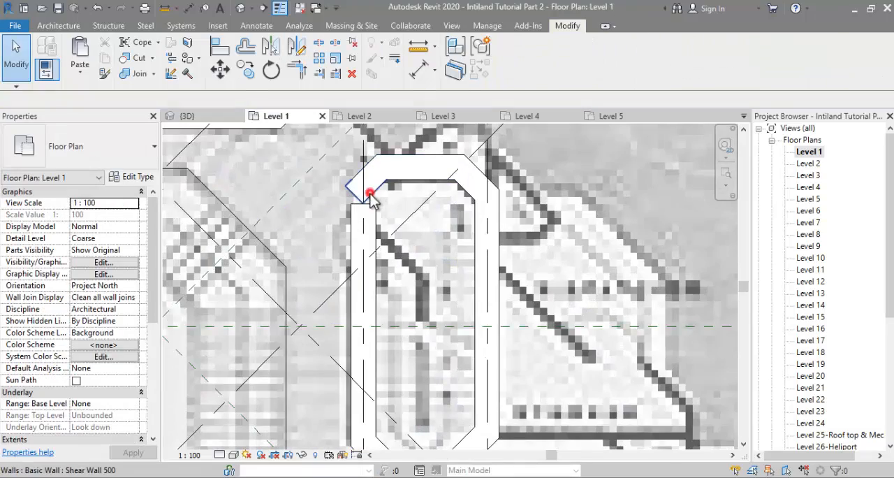
Step: Trace shear walls along the left side and chamfered upper end of the third stair core beside the entrance lobby
scroll(370, 198, down, 4)
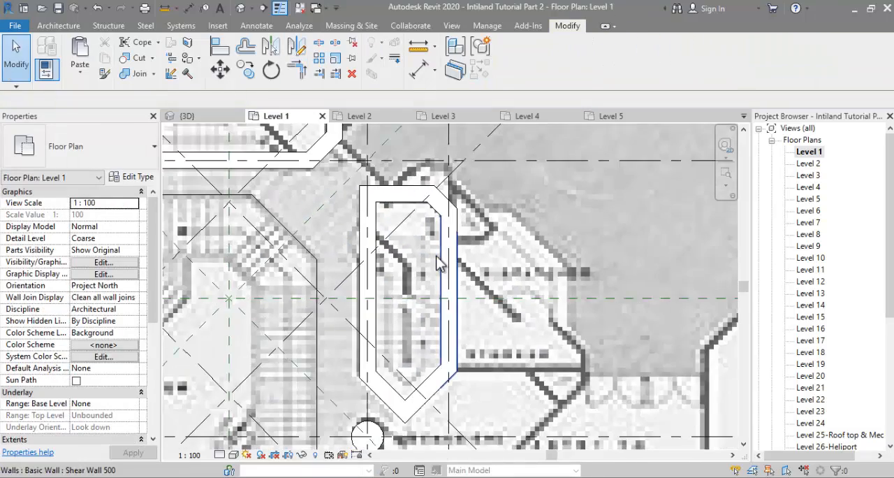
middle_drag(435, 255, 719, 180)
scroll(479, 299, down, 1)
scroll(561, 273, up, 1)
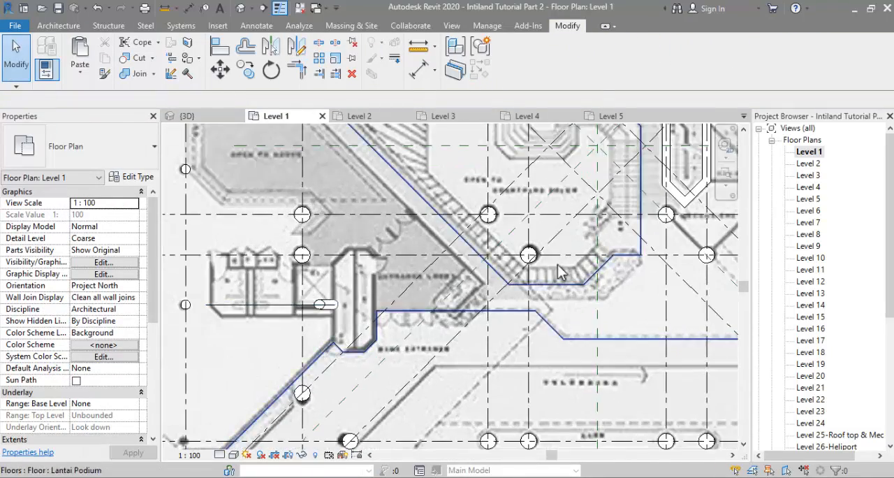
right_click(669, 198)
click(691, 281)
scroll(321, 338, up, 2)
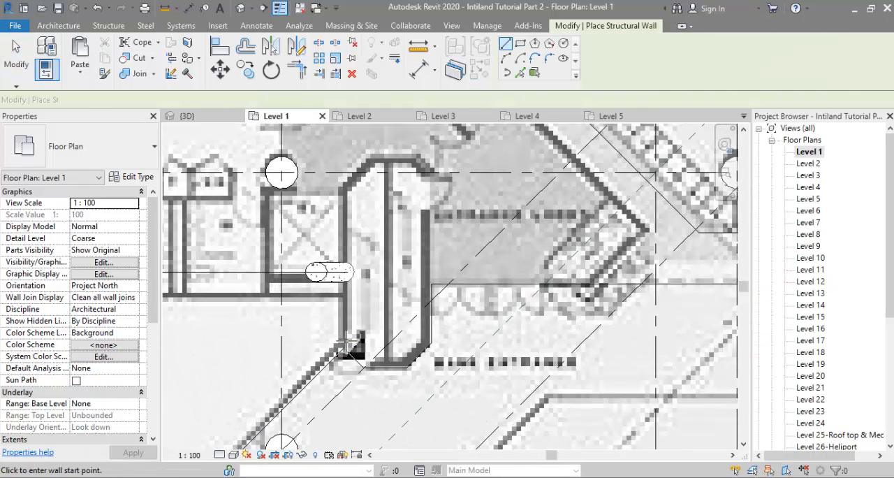
click(345, 347)
click(345, 190)
click(377, 158)
click(417, 158)
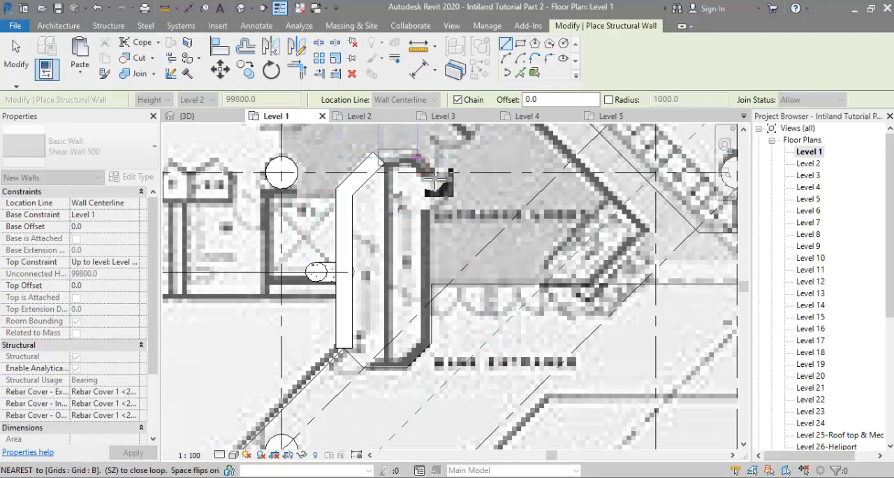
click(435, 180)
Step: Continue the entrance-side core's shear walls down its right side and around the chamfered lower end, then finish the wall chain
click(431, 340)
click(404, 367)
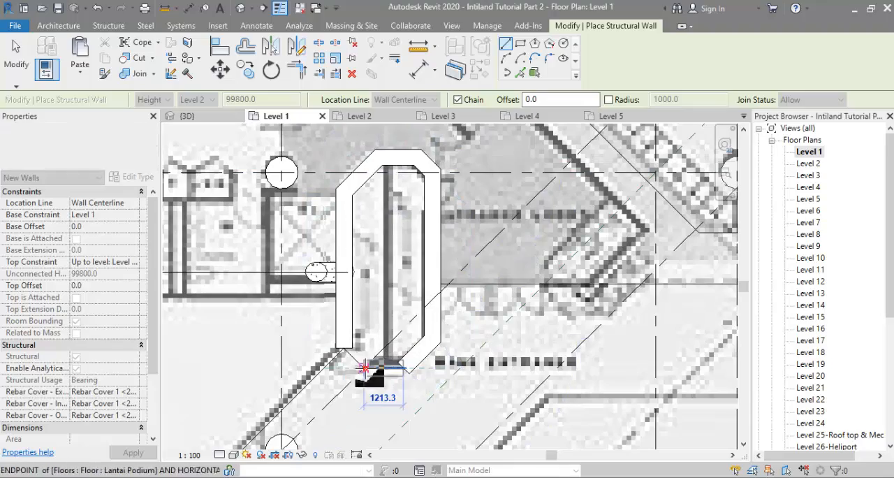
click(364, 368)
scroll(349, 351, down, 3)
key(Escape)
key(Escape)
Step: Select the eight walls of the entrance-side core and change their top constraint while checking them in the 3D view
click(340, 295)
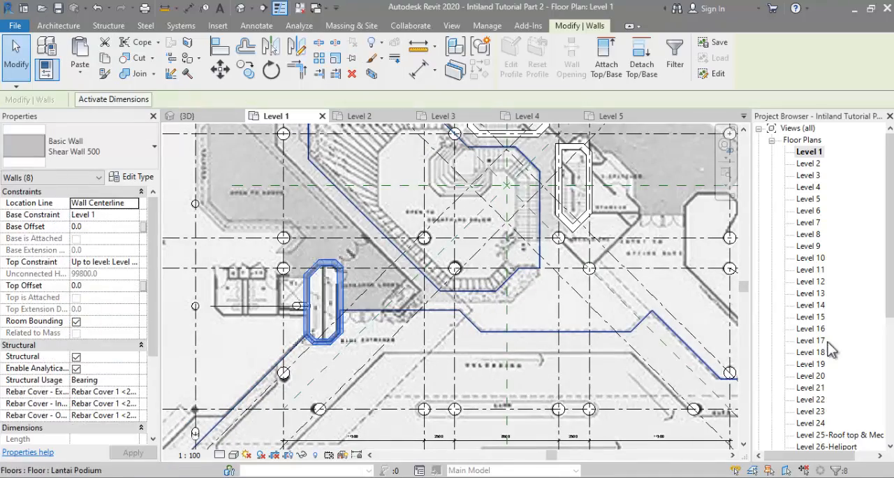
click(194, 118)
shift+middle_drag(440, 340, 450, 361)
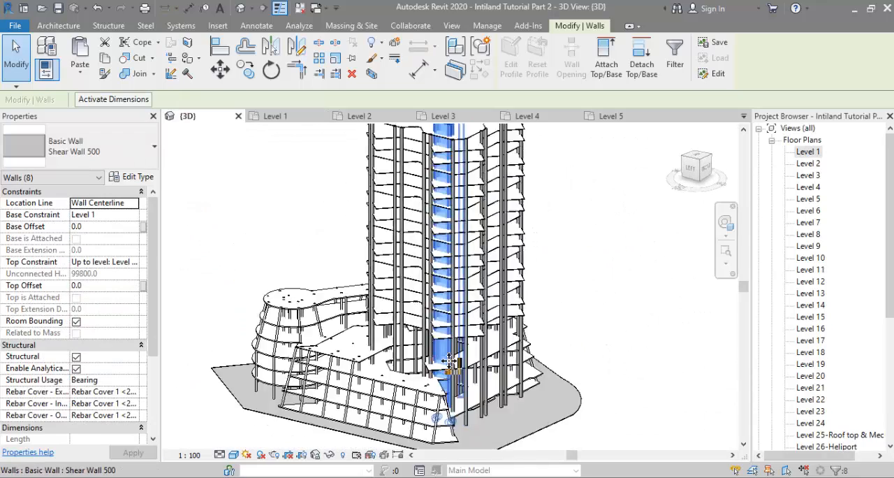
scroll(440, 349, up, 3)
click(132, 261)
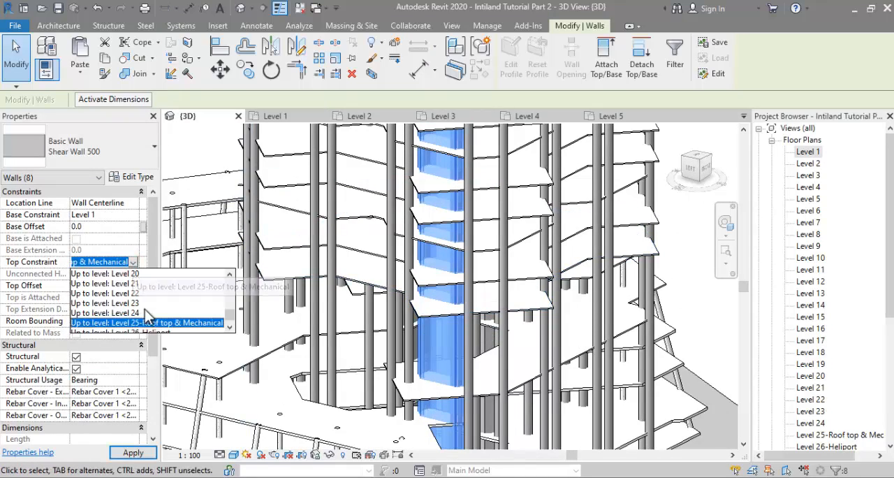
scroll(145, 316, up, 5)
click(140, 322)
shift+middle_drag(459, 340, 369, 302)
click(132, 261)
click(122, 312)
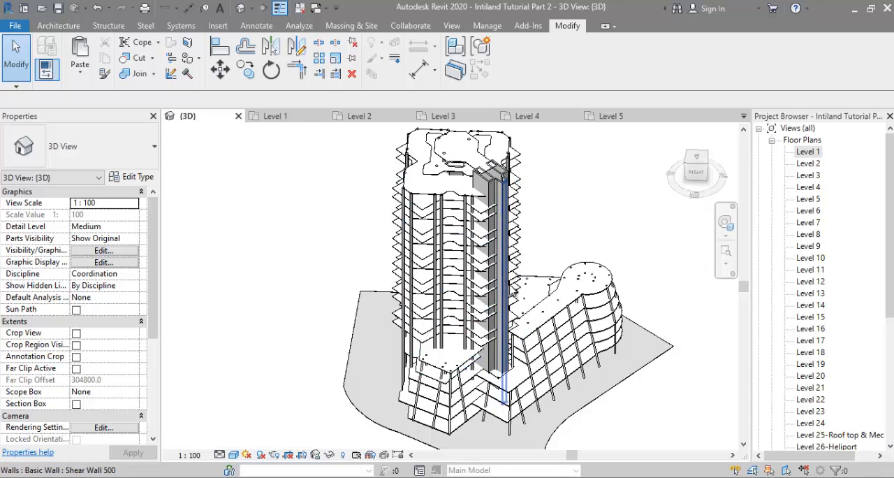
Step: Examine the shear wall cores, tower slabs and podium from several sides in 3D
shift+middle_drag(513, 290, 640, 228)
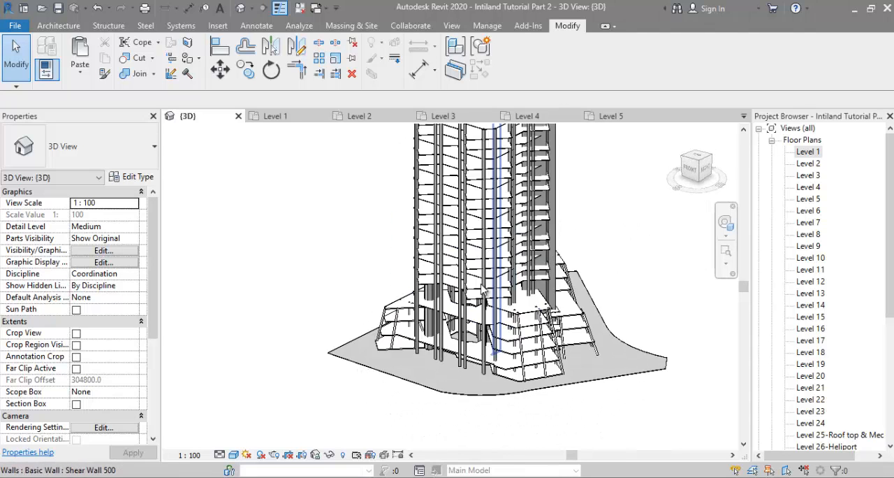
shift+middle_drag(454, 290, 517, 373)
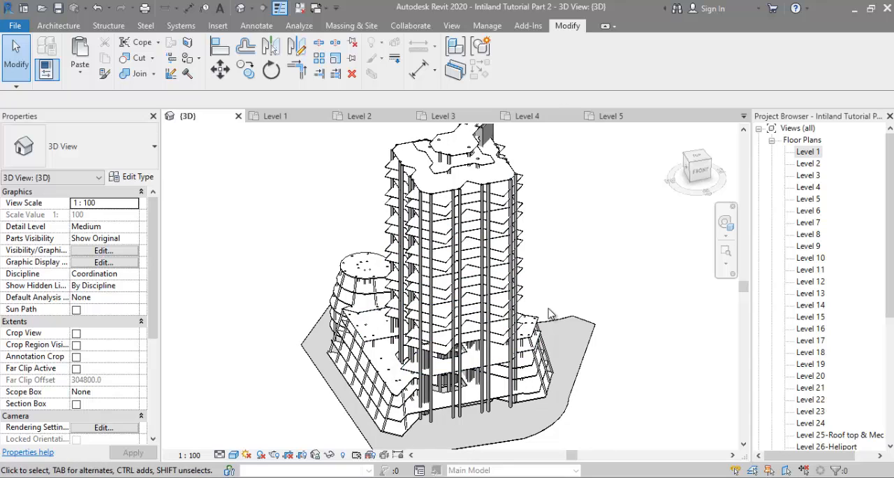
shift+middle_drag(559, 313, 567, 216)
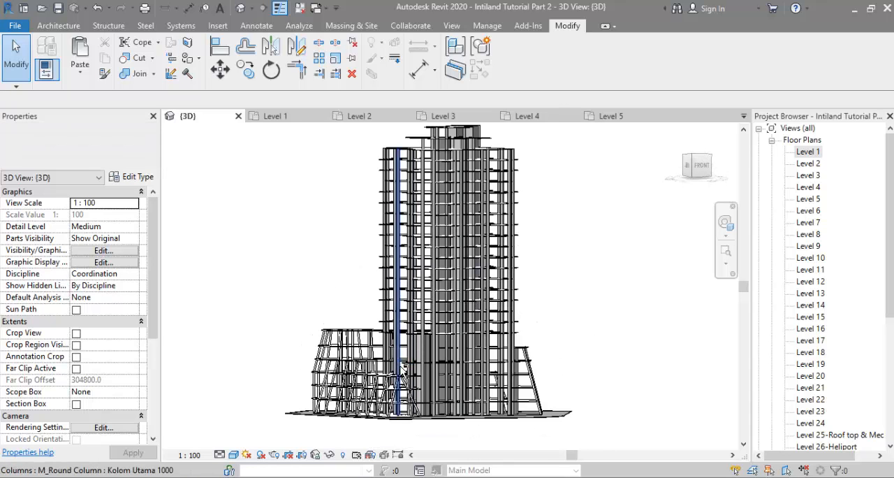
shift+middle_drag(612, 314, 604, 373)
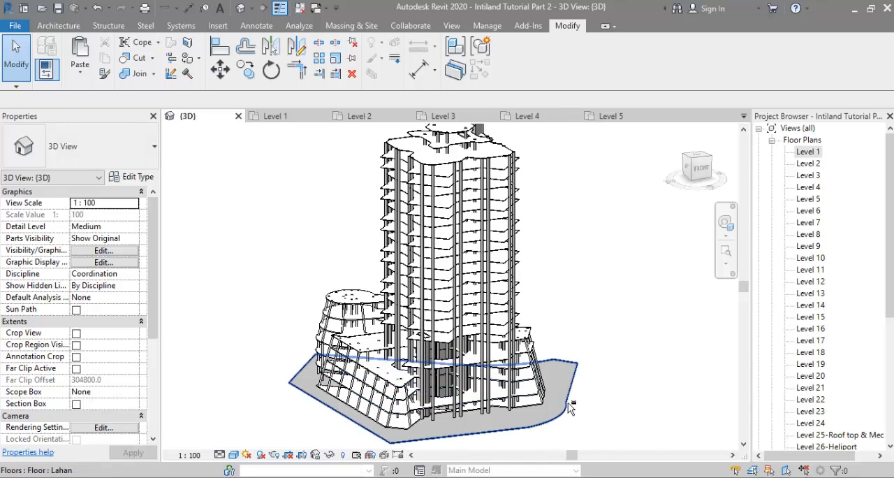
mouse_move(569, 408)
shift+middle_down()
mouse_move(684, 353)
mouse_move(578, 399)
shift+middle_up()
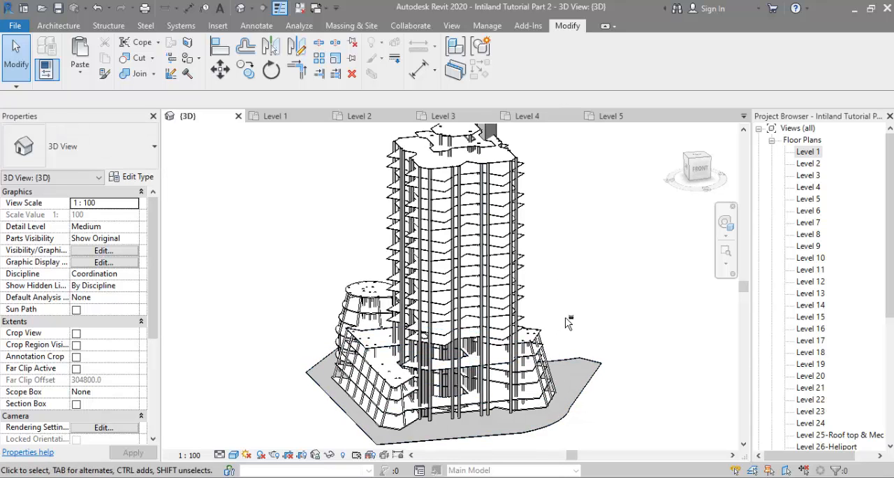
shift+middle_drag(567, 321, 620, 307)
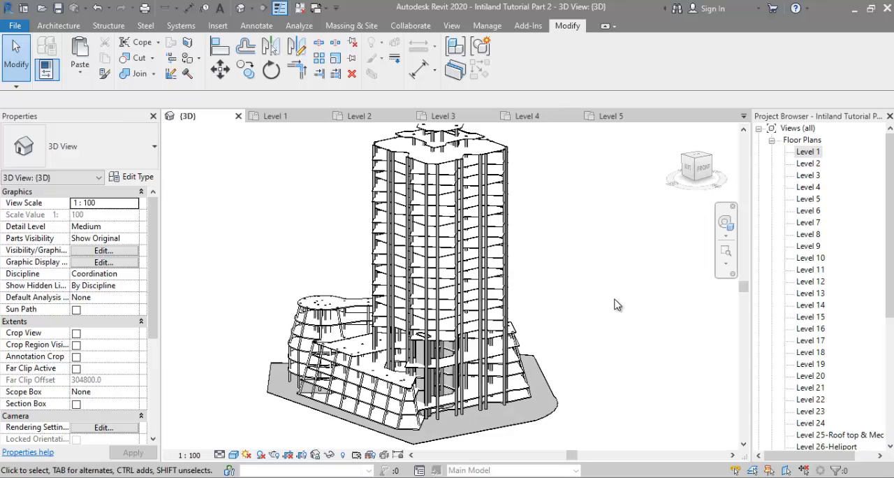
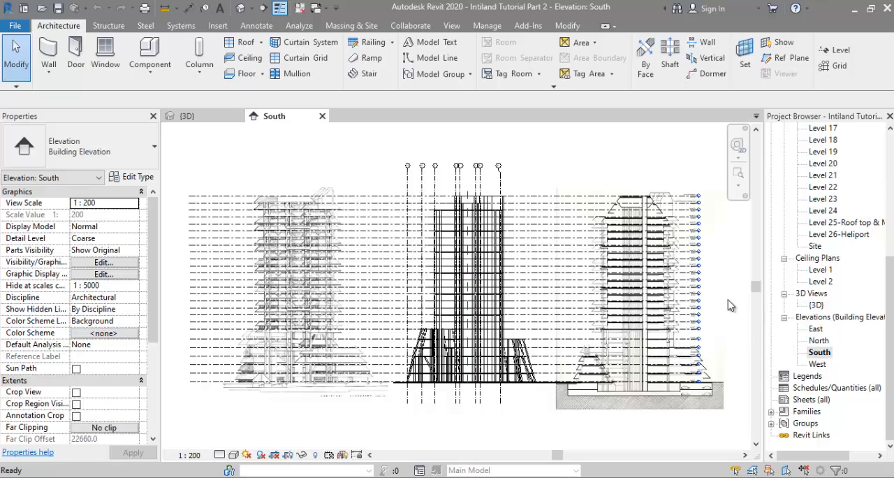
Step: Examine the section image in the South elevation, from the tower's upper floors down to the podium's sloped overhangs
scroll(729, 305, up, 5)
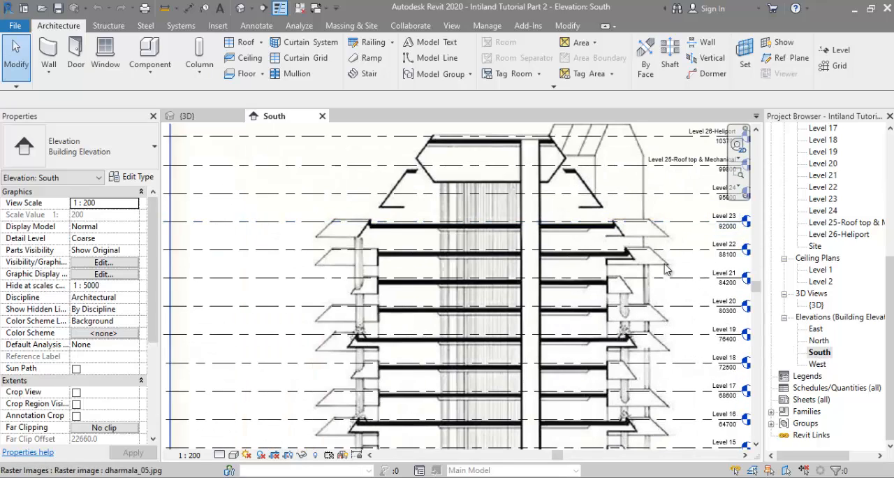
scroll(660, 318, down, 1)
middle_drag(659, 349, 628, 115)
scroll(622, 315, down, 1)
middle_drag(624, 342, 569, 220)
scroll(663, 343, down, 3)
scroll(695, 401, up, 2)
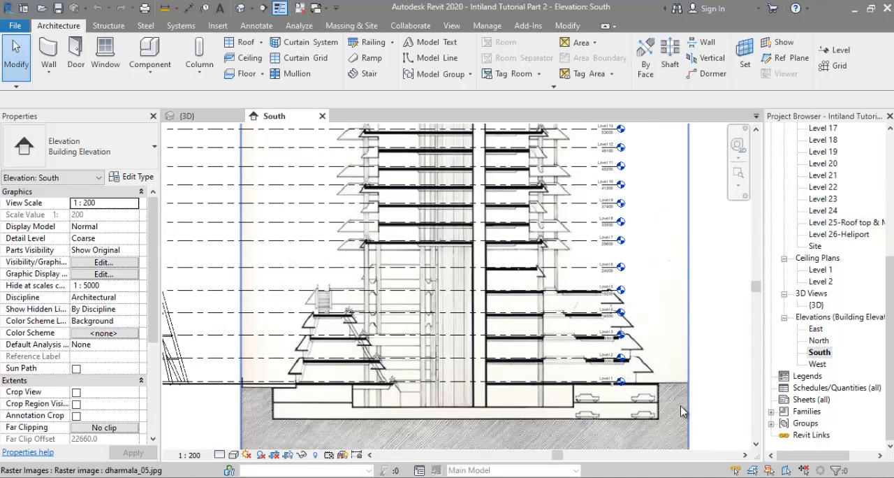
scroll(311, 388, up, 3)
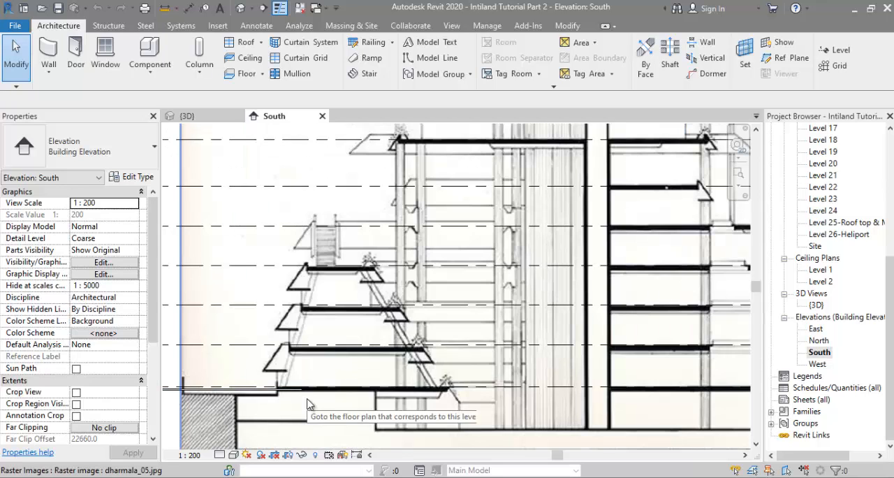
scroll(293, 395, up, 4)
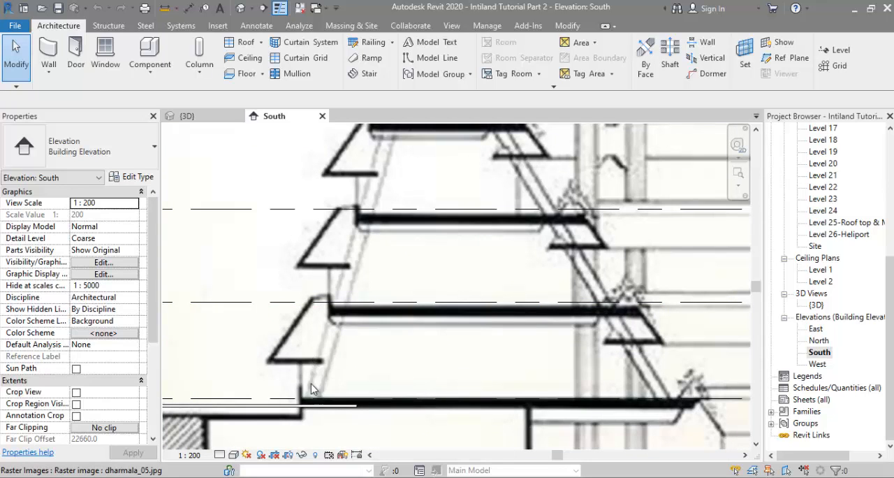
Step: Trace the lowest left podium overhang with detail lines: a slanted line about 4100 mm long and a horizontal base about 2700 mm long
click(263, 32)
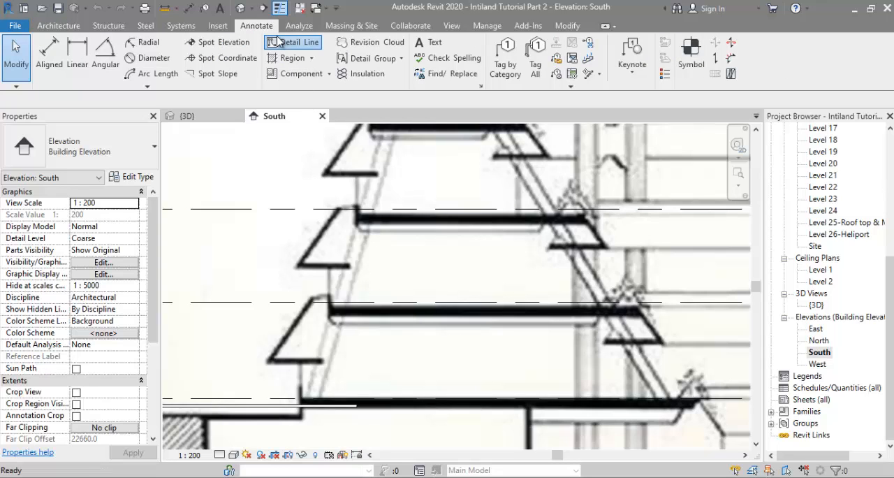
click(278, 41)
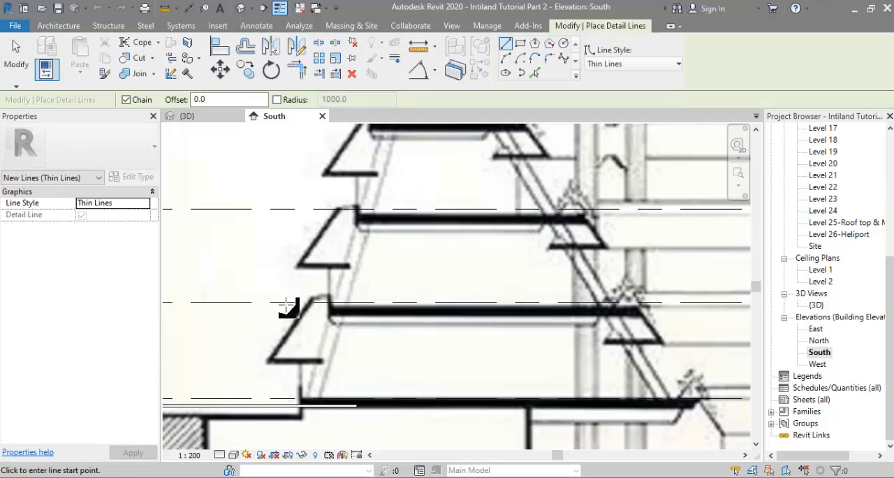
scroll(294, 317, up, 4)
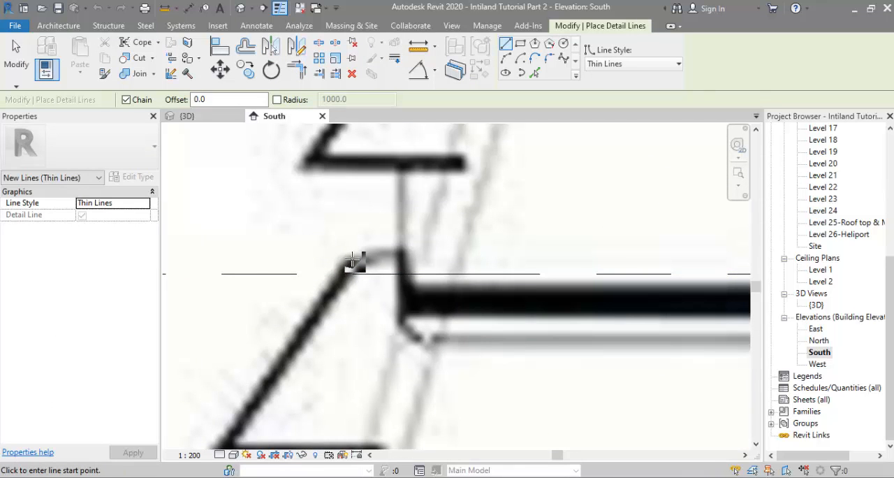
click(352, 260)
scroll(321, 300, down, 2)
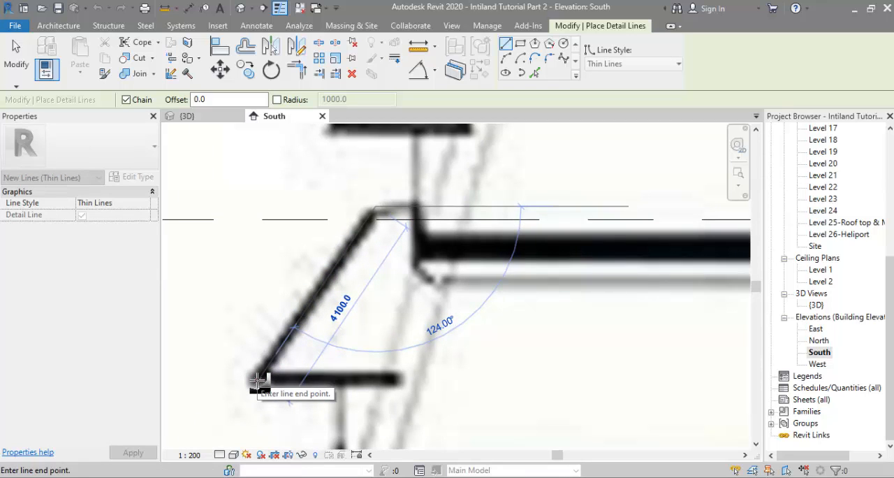
click(257, 381)
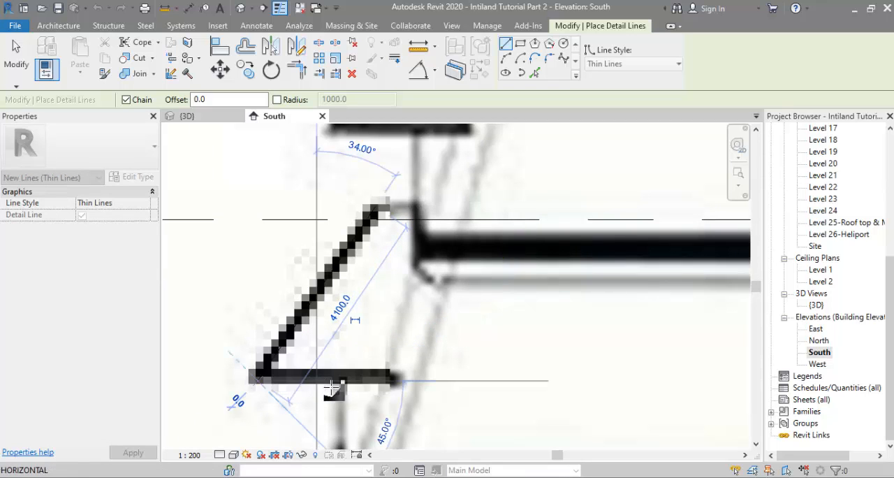
click(390, 380)
scroll(390, 380, down, 3)
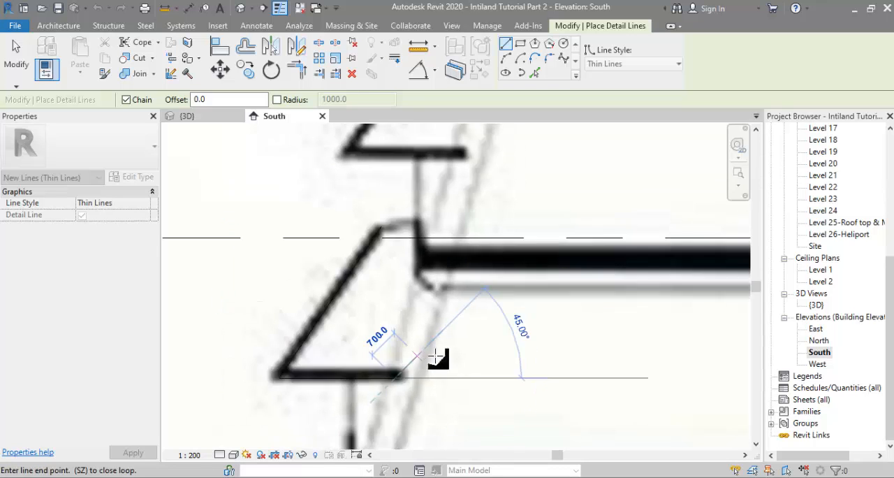
key(Escape)
key(Escape)
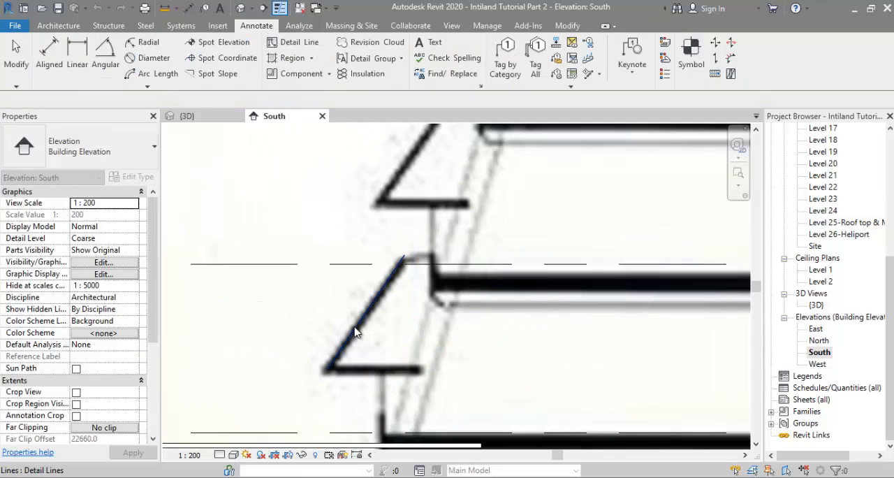
Step: Select the slanted and horizontal detail lines together and move them to the empty area left of the traced overhang
click(368, 366)
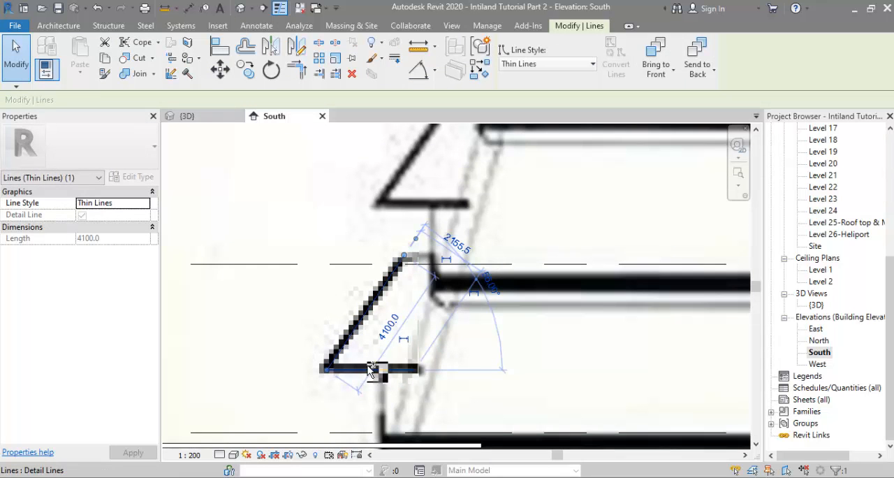
ctrl+click(369, 369)
drag(360, 370, 214, 370)
middle_drag(299, 359, 379, 336)
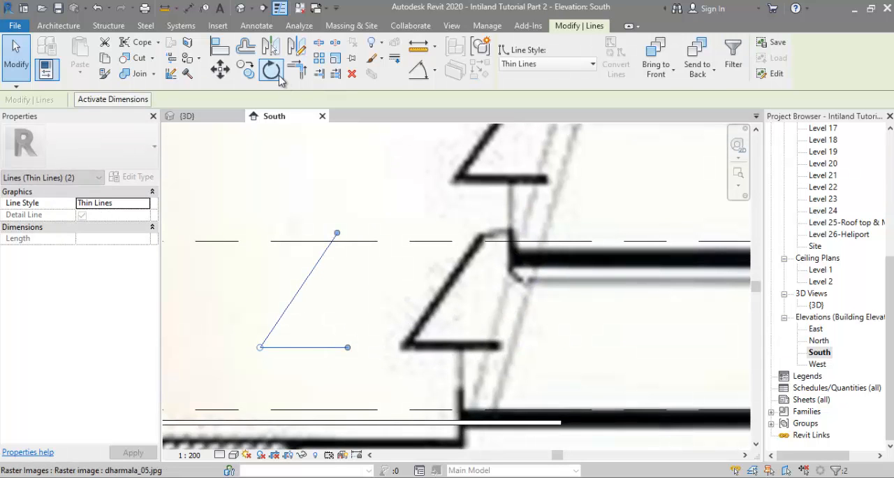
Step: Close the profile into a right triangle with a vertical detail line about 3400 mm long from the slope's upper end, trimming the base to it
click(257, 25)
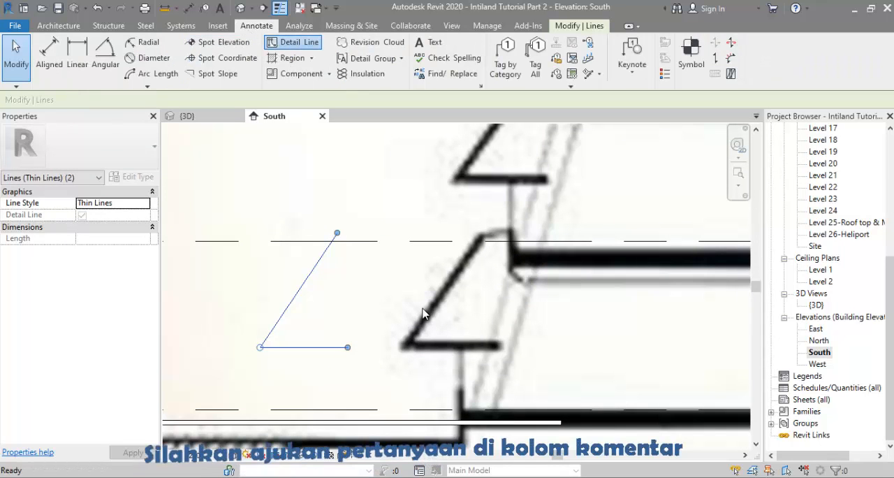
key(d)
key(l)
click(336, 233)
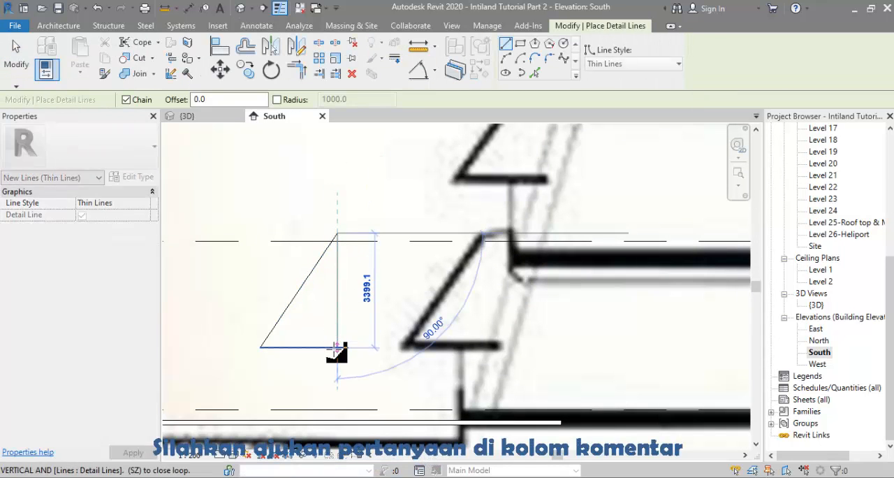
click(336, 347)
scroll(359, 370, up, 3)
key(Escape)
key(Escape)
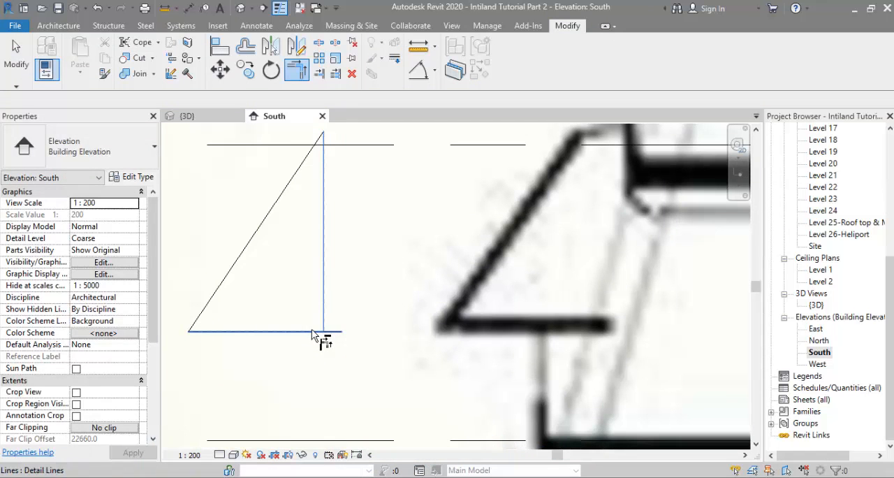
key(Escape)
scroll(311, 332, down, 1)
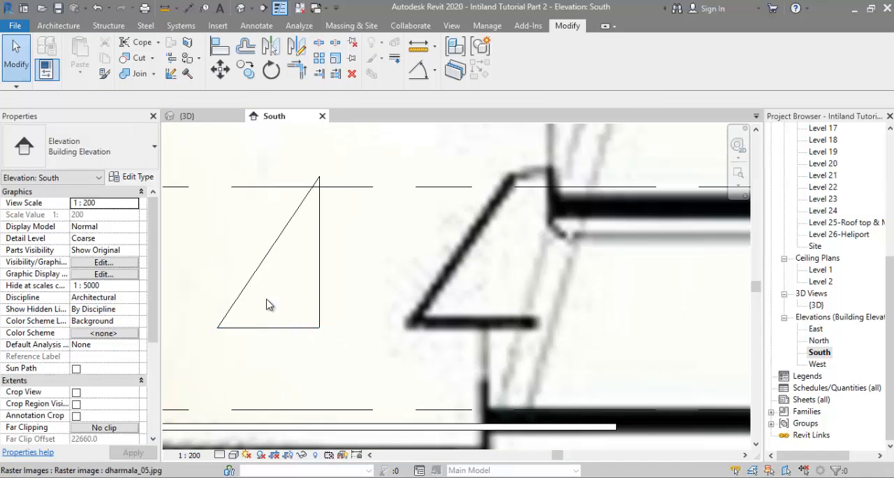
Step: Place an angular dimension between the triangle's slanted line and its base
click(254, 304)
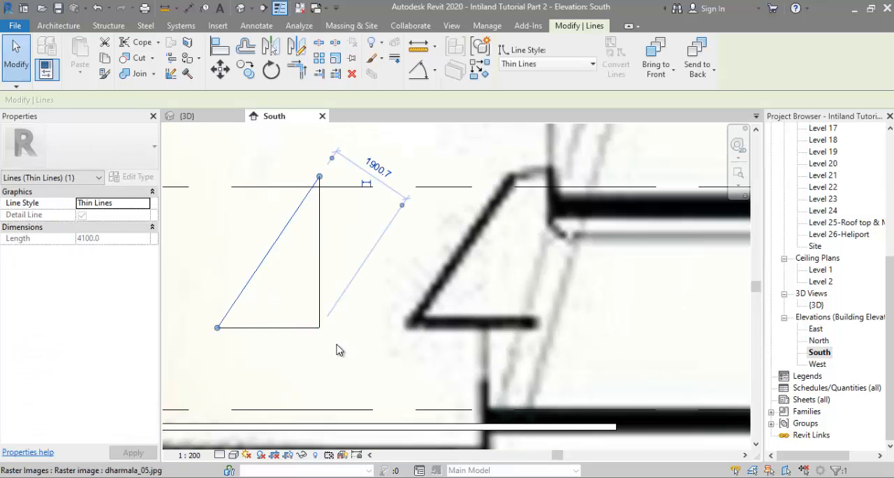
click(353, 324)
click(418, 70)
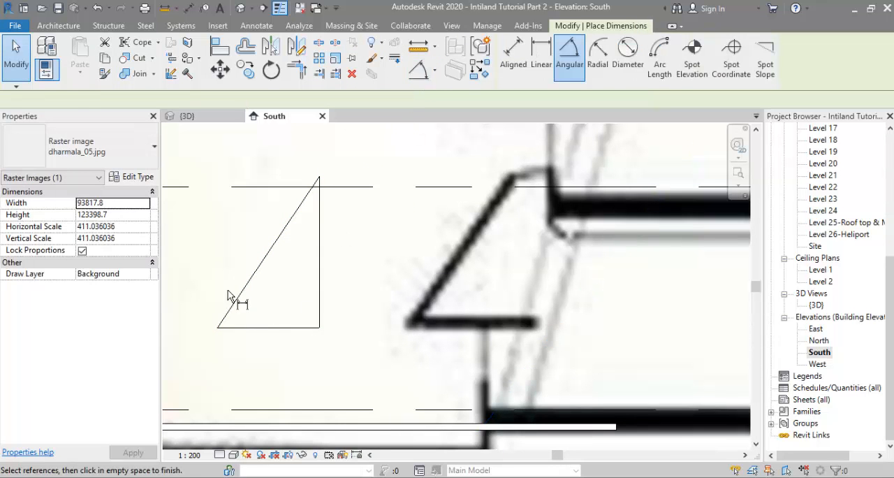
click(236, 300)
click(246, 328)
scroll(272, 304, up, 2)
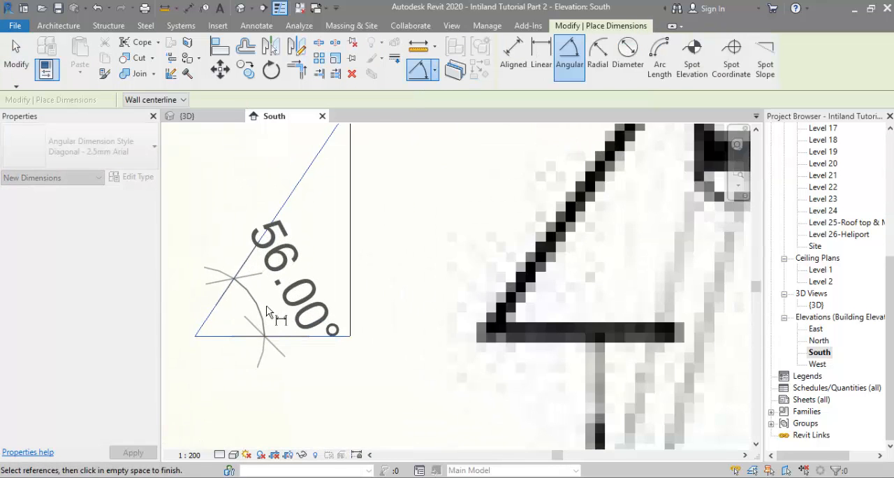
scroll(272, 304, down, 1)
click(278, 298)
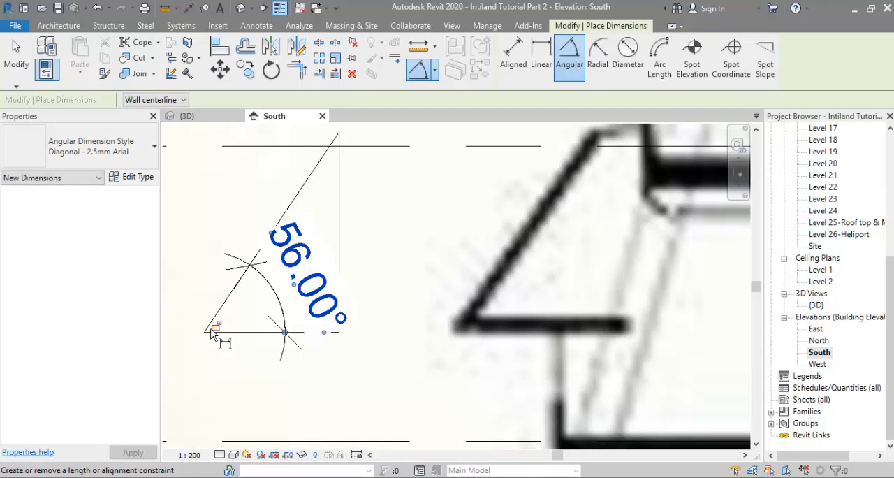
Step: Add an aligned dimension below the triangle for the horizontal distance from its vertical line to the slope's lower end
click(513, 56)
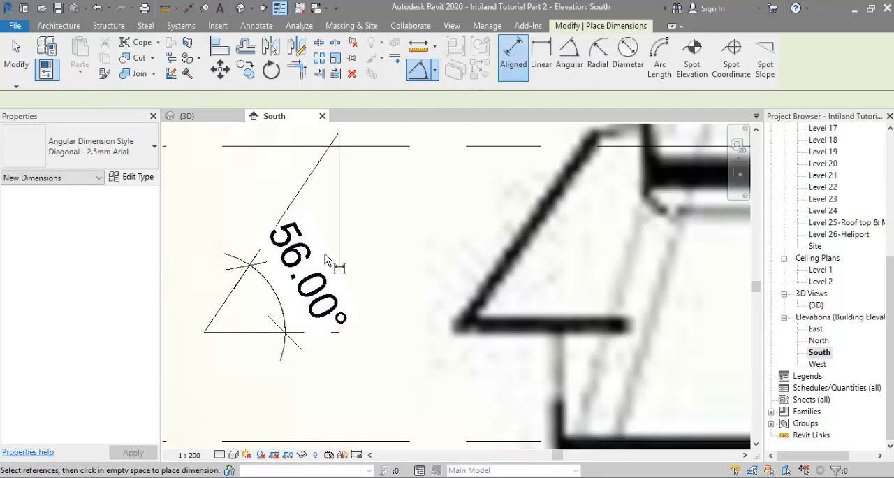
click(339, 299)
click(205, 331)
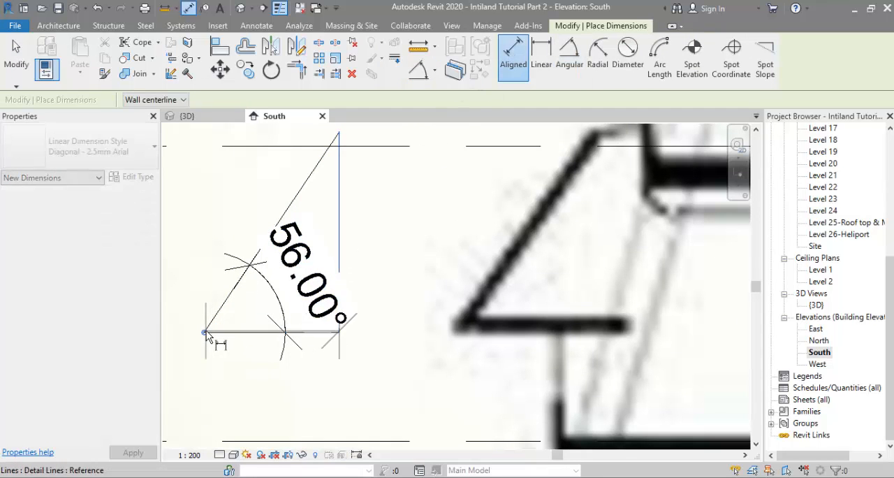
click(233, 393)
scroll(233, 387, down, 1)
middle_drag(262, 329, 255, 319)
scroll(253, 321, down, 1)
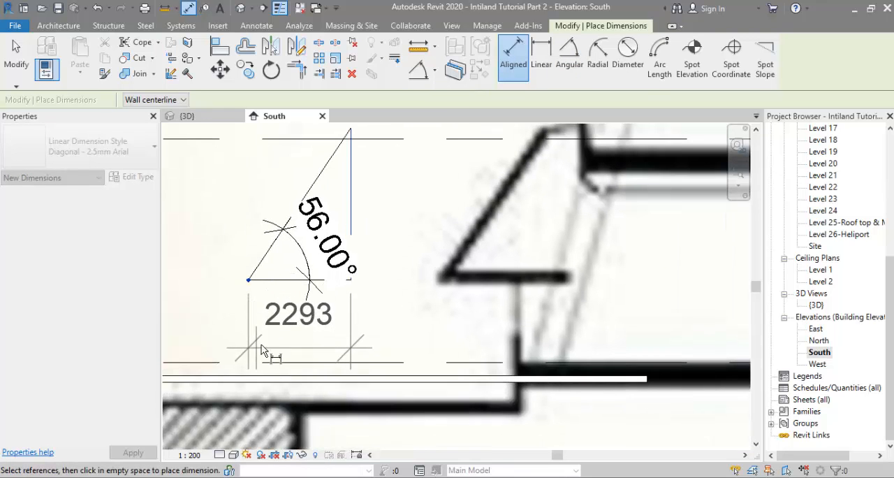
click(317, 350)
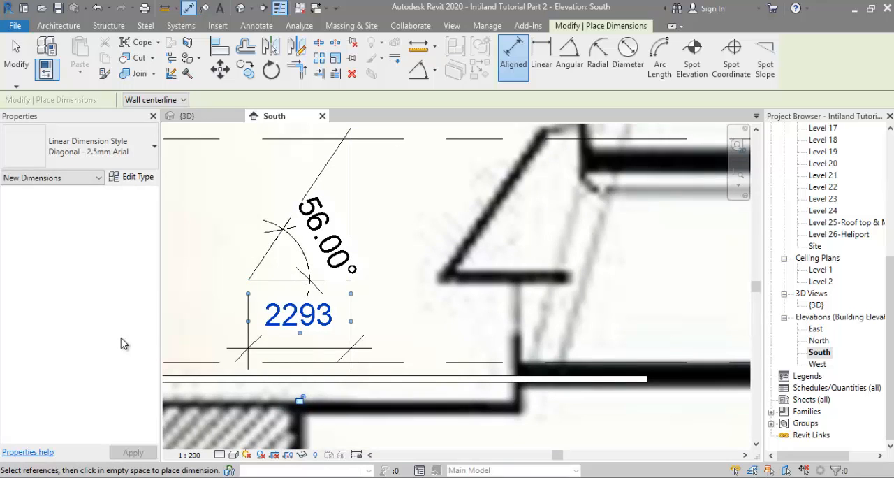
scroll(384, 325, down, 3)
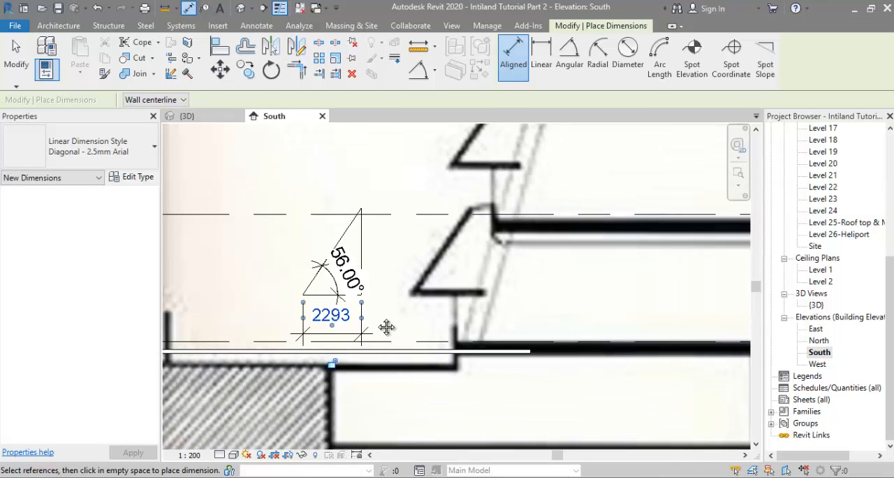
scroll(389, 318, down, 5)
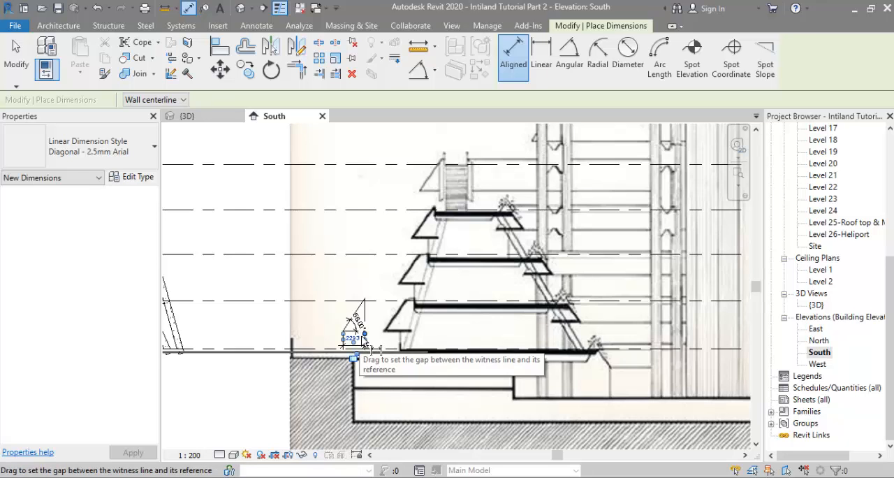
scroll(385, 299, up, 3)
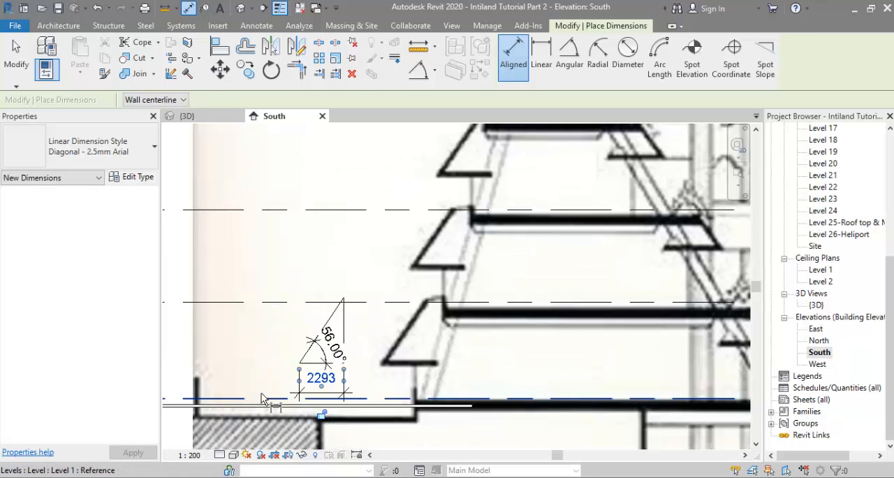
key(Escape)
key(Escape)
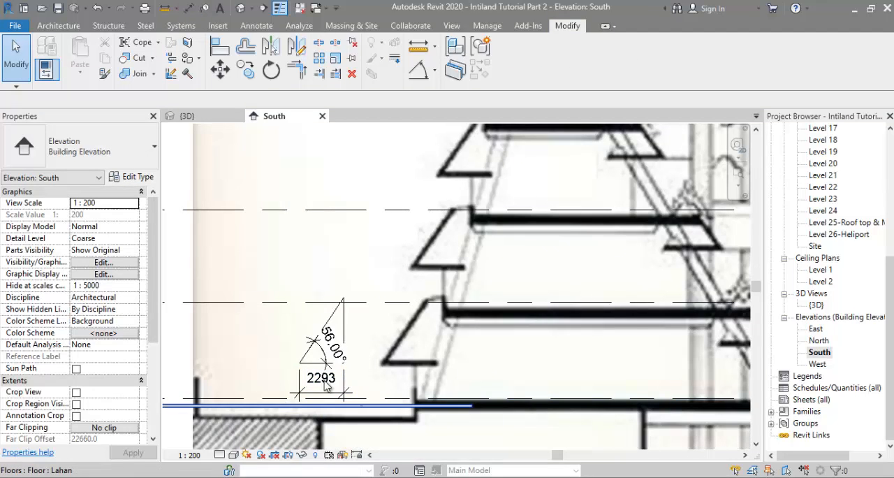
Step: Open the Level 2 floor plan and start a roof by footprint using the Basic Roof type Generic - 125mm
scroll(819, 330, up, 1)
scroll(819, 329, up, 6)
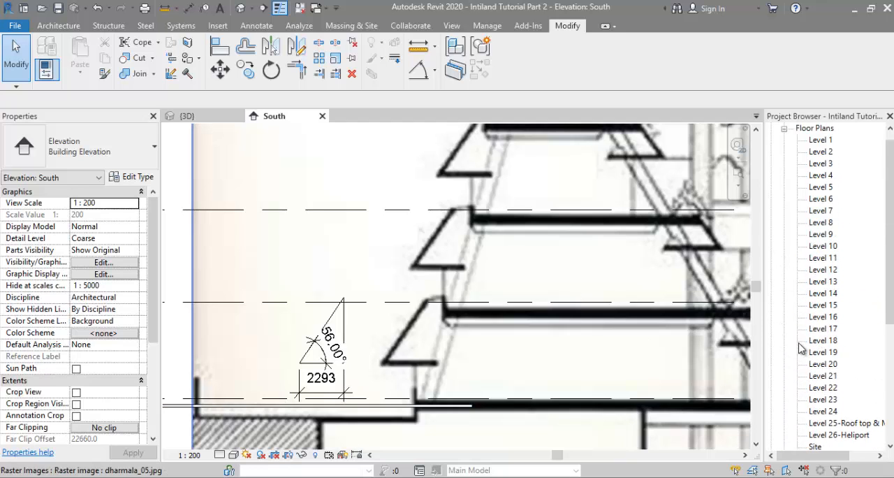
double_click(818, 163)
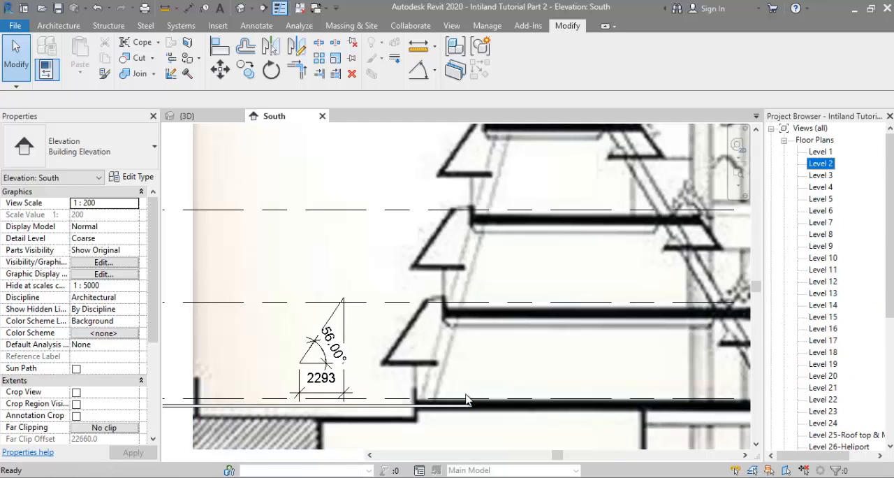
click(69, 30)
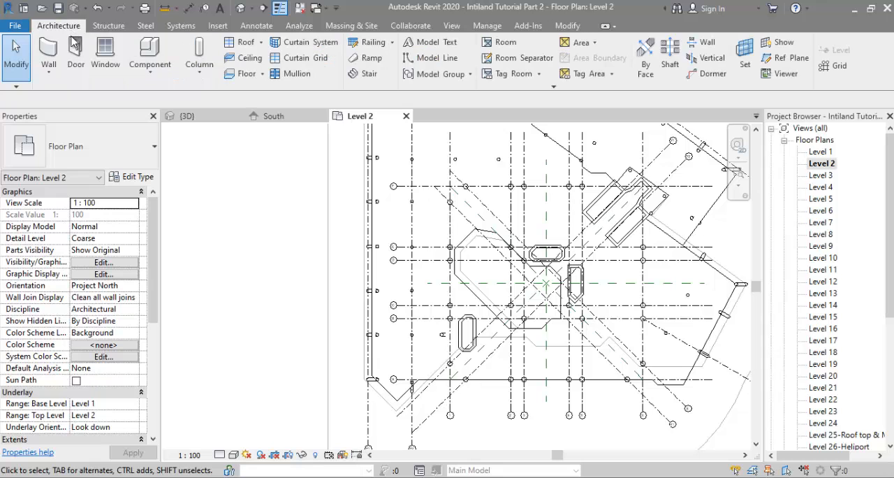
click(236, 46)
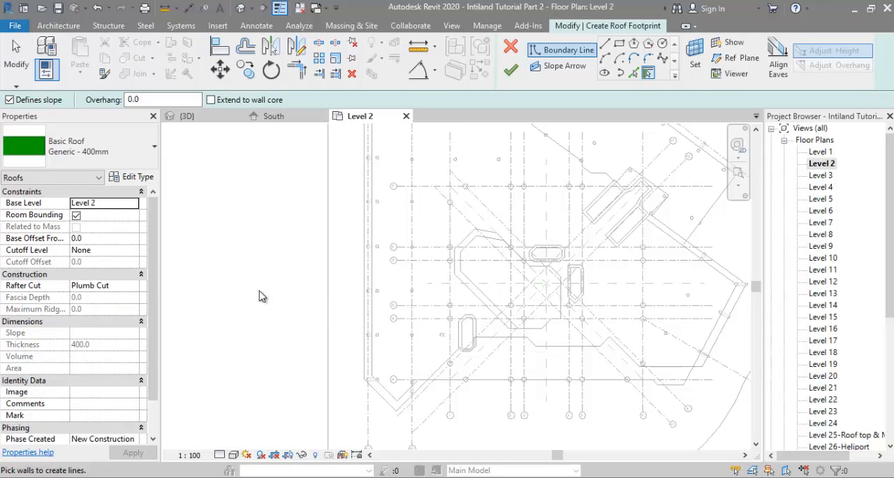
click(108, 160)
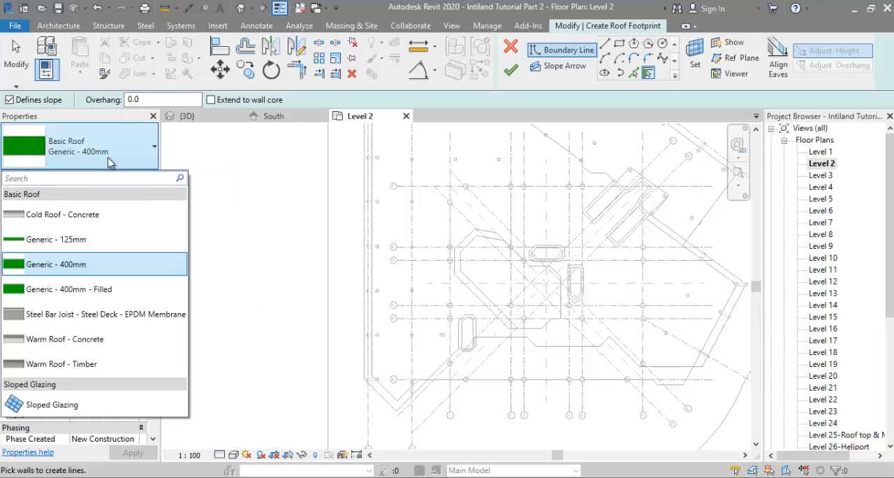
click(86, 244)
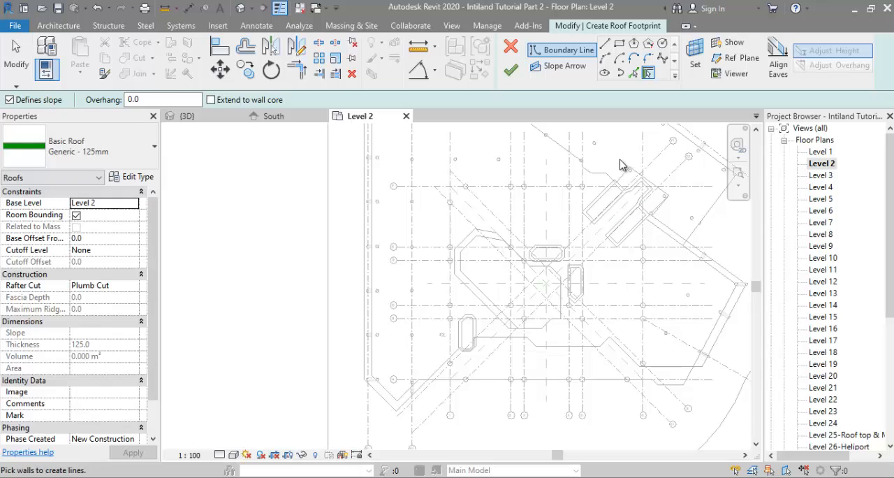
Step: Pick the whole edge chain of the Lantai Podium floor as slope-defining roof boundary lines with 0.0 offset
click(632, 73)
scroll(366, 419, up, 3)
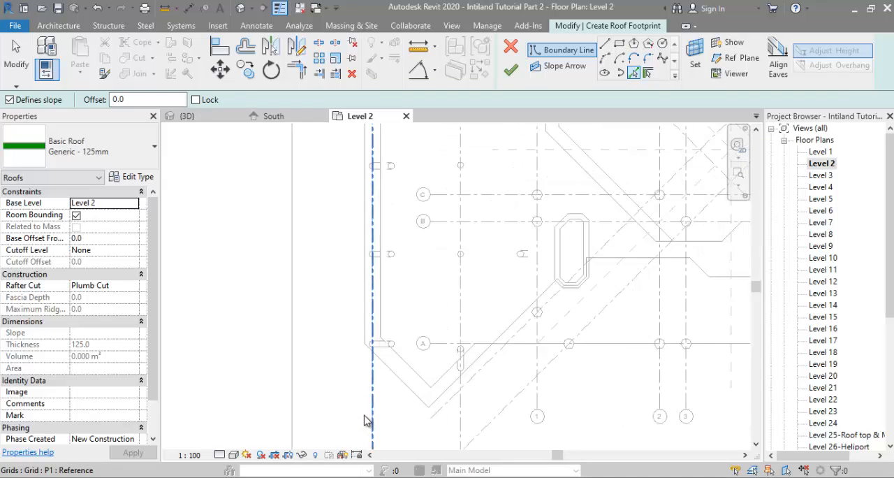
scroll(366, 419, up, 2)
scroll(366, 419, down, 2)
middle_drag(408, 388, 368, 408)
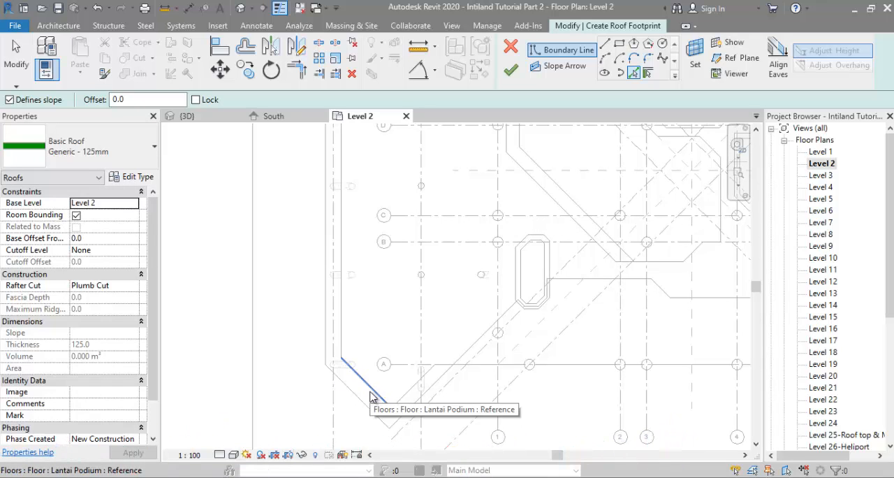
key(Tab)
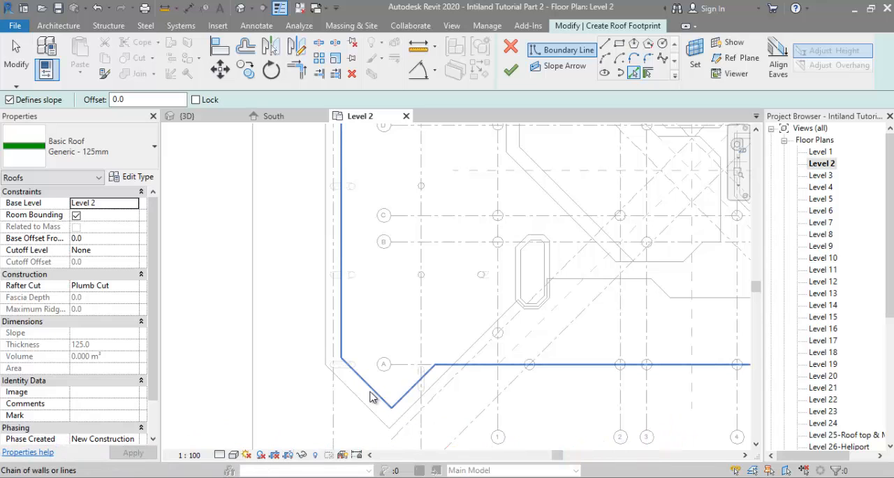
click(370, 391)
scroll(387, 398, down, 5)
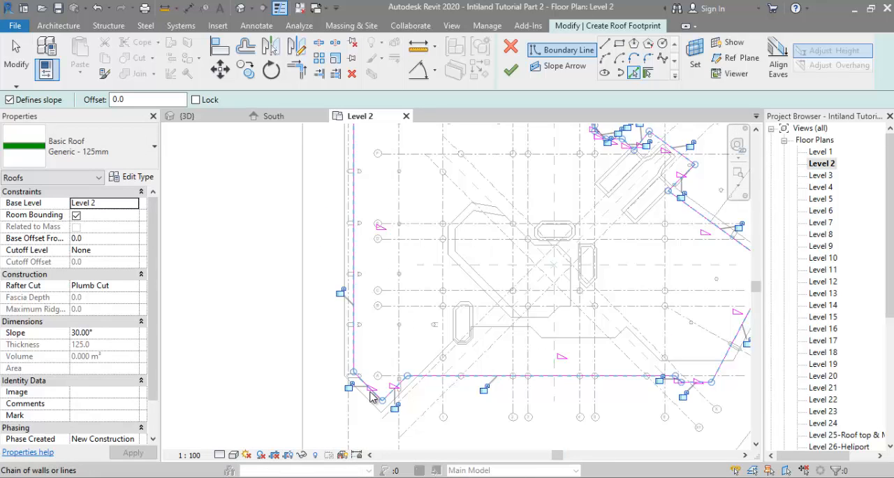
scroll(391, 400, up, 1)
middle_drag(445, 235, 466, 243)
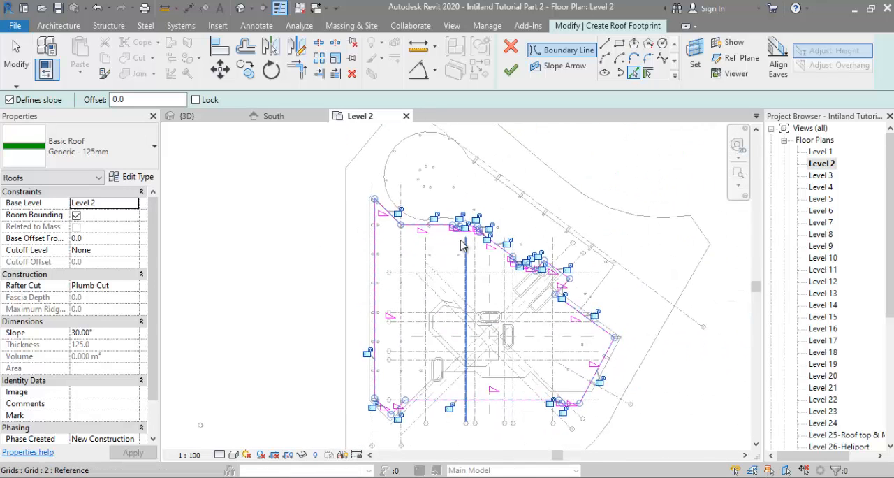
Step: Delete the roof boundary lines along the podium's upper edge, from the upper-left corner to the notch beside the diagonal ramp shapes
key(Escape)
mouse_move(355, 175)
mouse_down()
mouse_move(629, 349)
mouse_move(584, 314)
mouse_up()
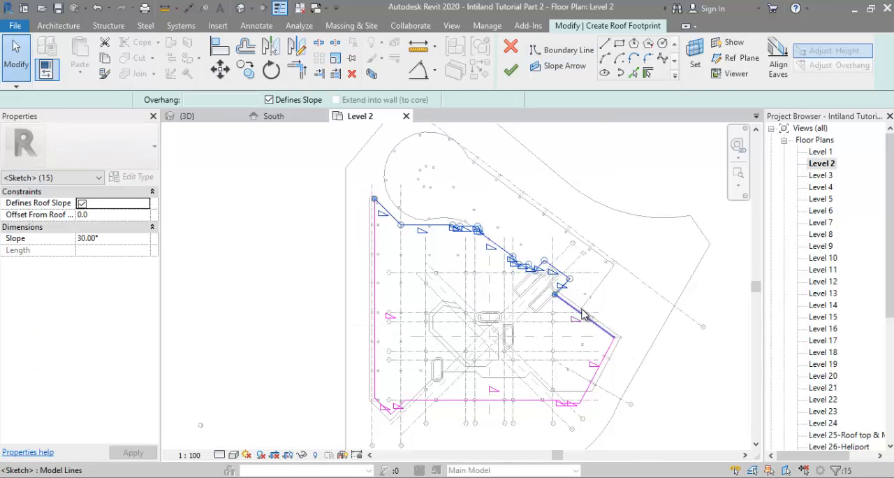
key(Delete)
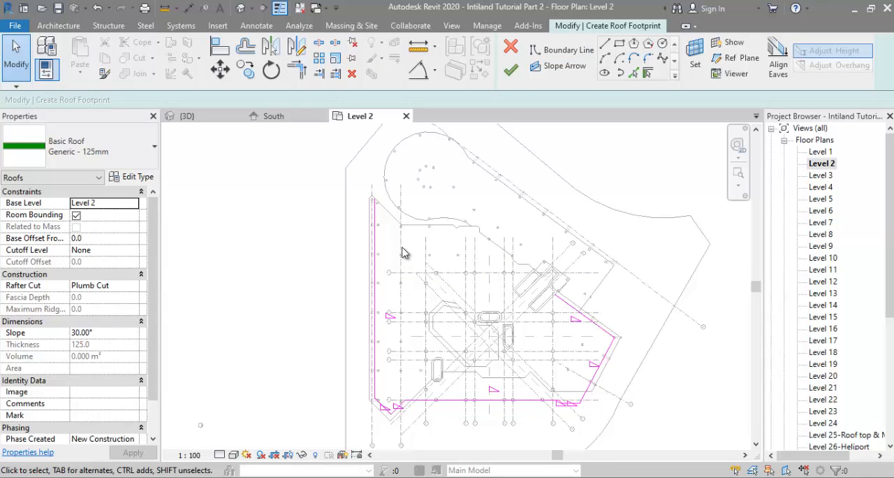
Step: Examine the podium's rounded end beside the tower in the satellite photo Lahan Intiland.jpg, and return to the Level 2 sketch
mouse_move(391, 168)
middle_down()
mouse_move(389, 226)
mouse_move(380, 226)
middle_up()
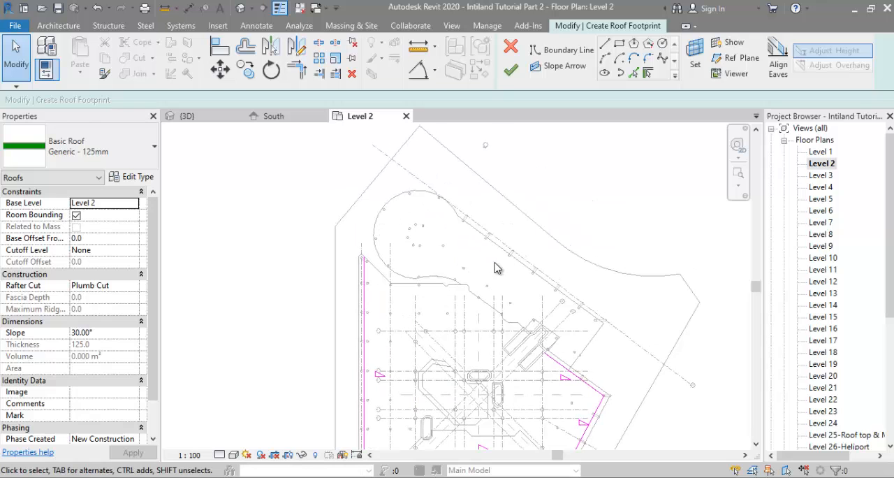
key(alt+Tab)
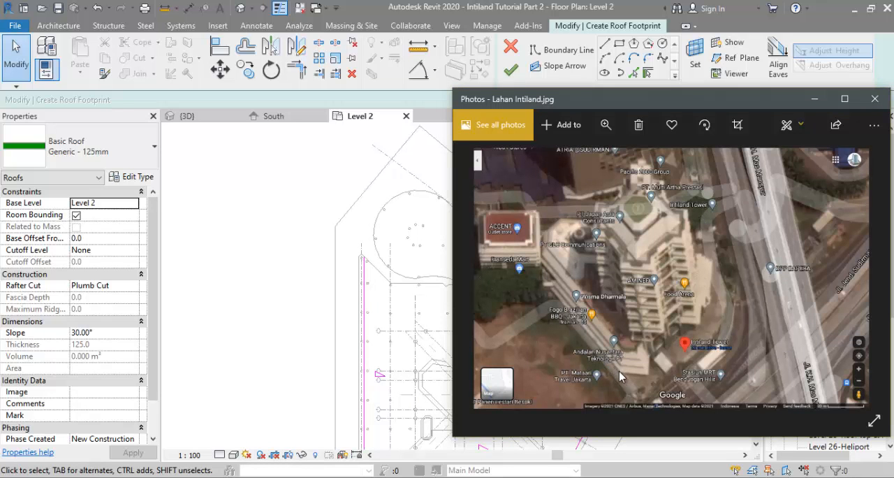
scroll(619, 377, up, 3)
drag(580, 283, 602, 354)
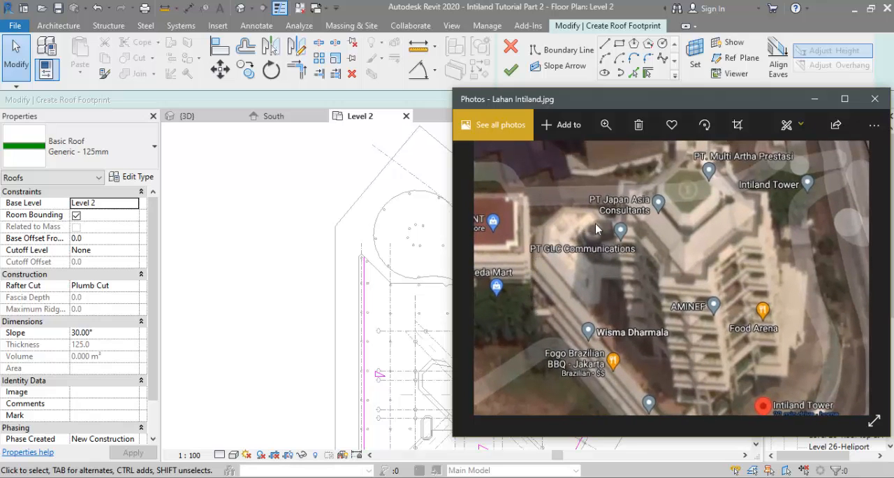
drag(645, 260, 576, 220)
drag(599, 284, 691, 352)
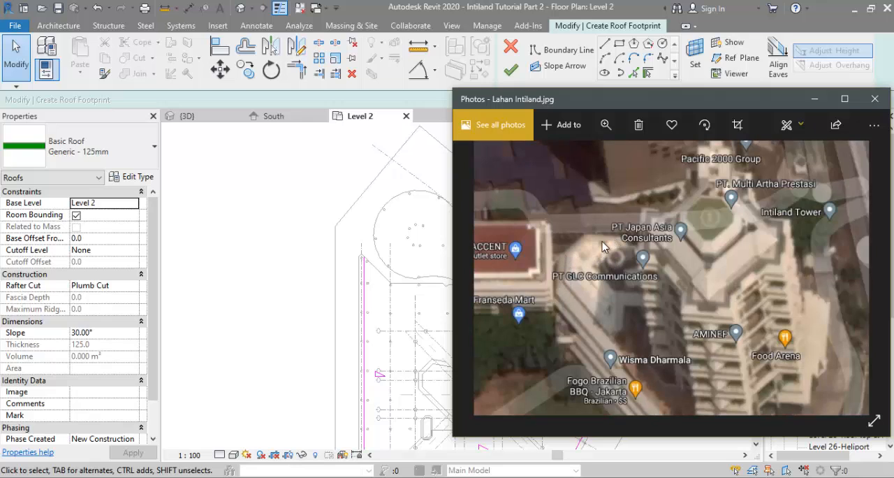
click(395, 241)
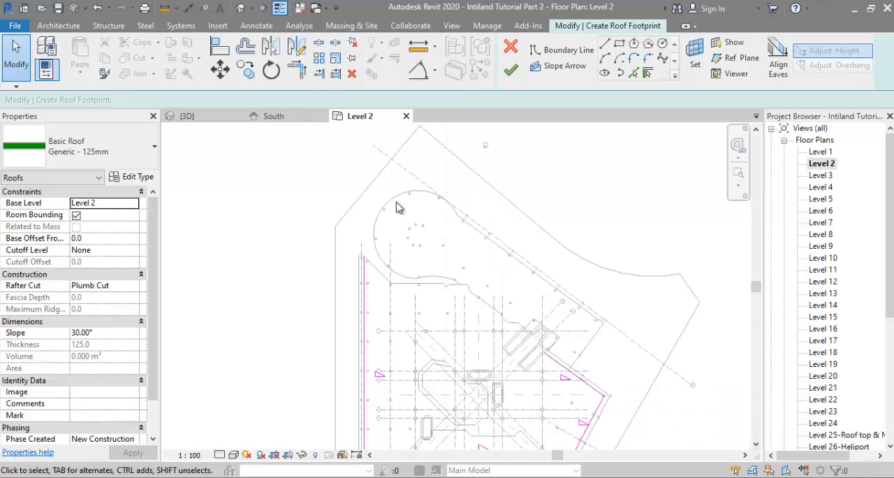
Step: Draw three chained roof boundary lines, each about 8500 mm long, between the round columns along the podium's rounded end
scroll(396, 199, up, 3)
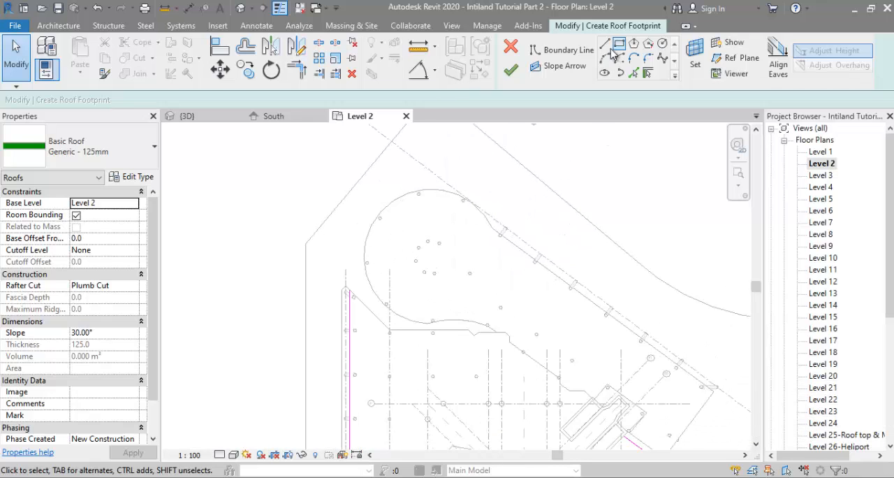
click(608, 50)
scroll(352, 301, up, 3)
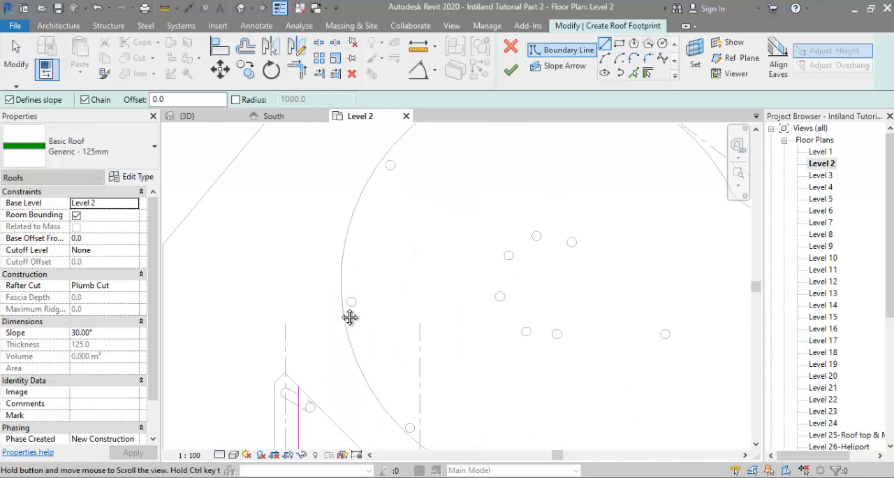
click(353, 301)
scroll(359, 300, up, 2)
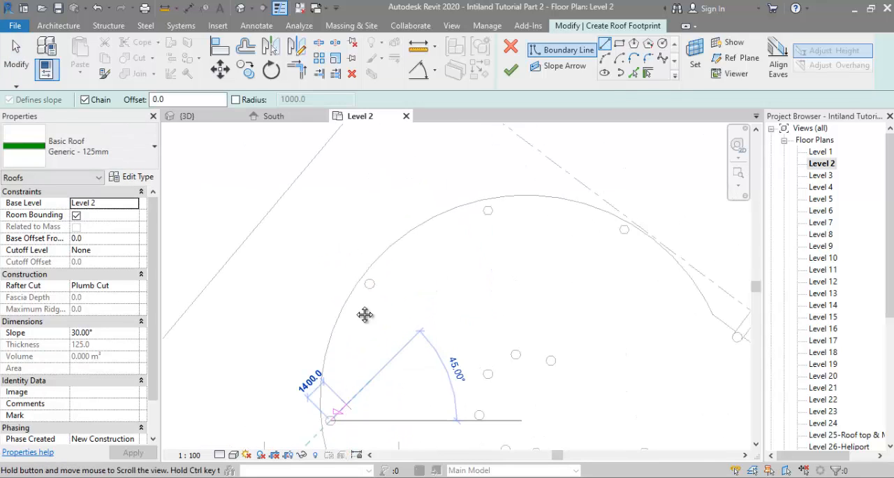
scroll(365, 278, up, 2)
click(368, 279)
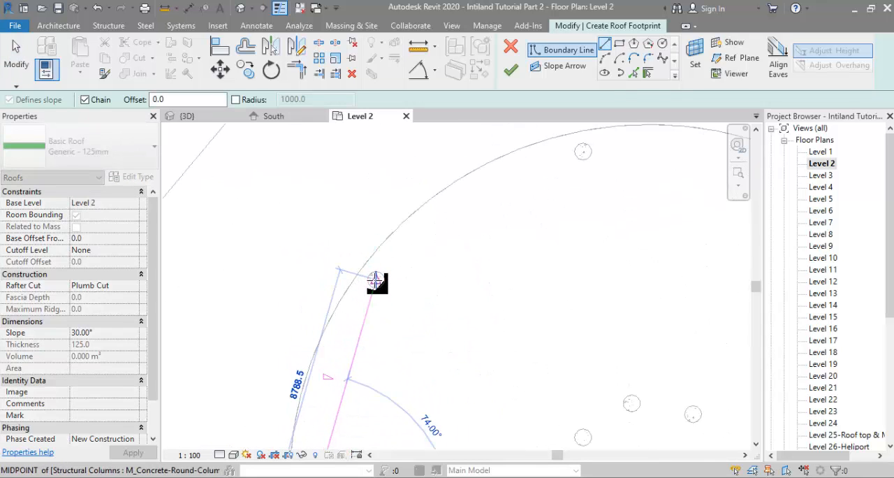
click(579, 155)
scroll(479, 221, down, 2)
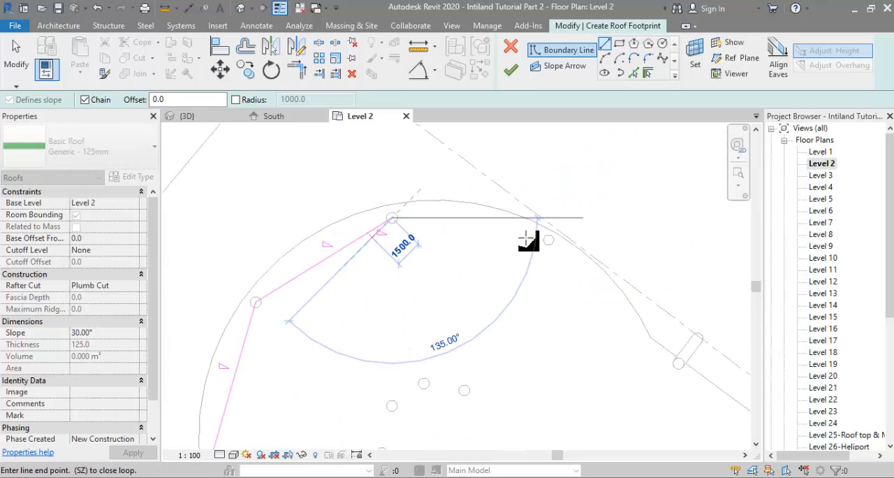
scroll(546, 239, up, 2)
click(556, 239)
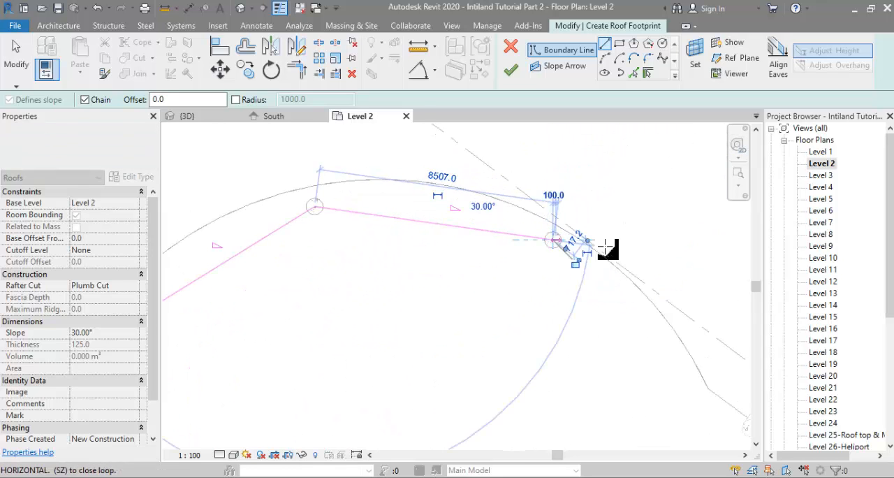
Step: Continue the chain with a boundary line about 9600 mm long to the first column of the straight diagonal edge, and end the chain
scroll(621, 257, down, 2)
middle_drag(623, 259, 508, 165)
scroll(507, 165, down, 1)
scroll(572, 258, up, 4)
scroll(576, 262, down, 3)
middle_drag(582, 269, 567, 331)
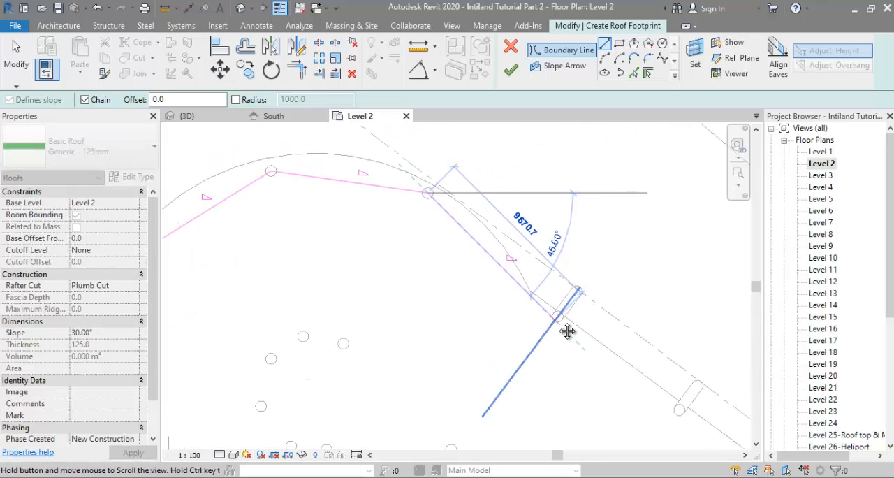
scroll(557, 316, up, 3)
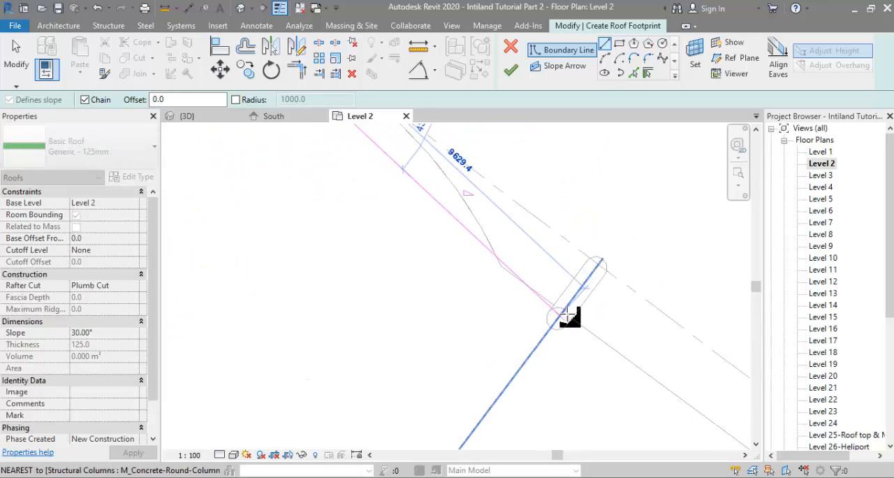
scroll(567, 314, down, 3)
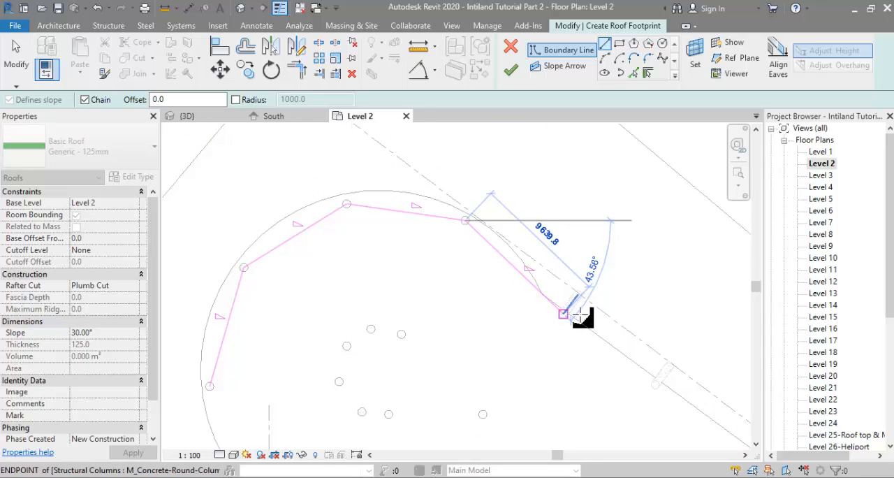
scroll(591, 315, down, 1)
scroll(585, 316, up, 3)
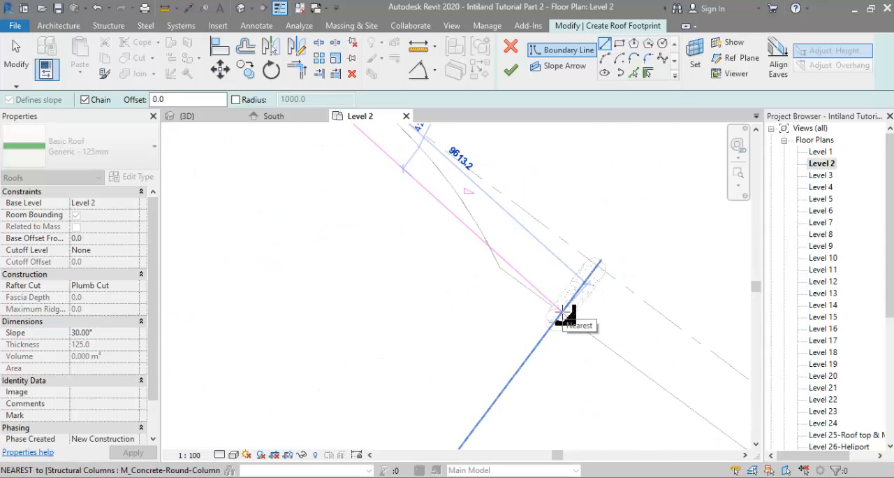
scroll(565, 309, down, 4)
scroll(575, 303, up, 2)
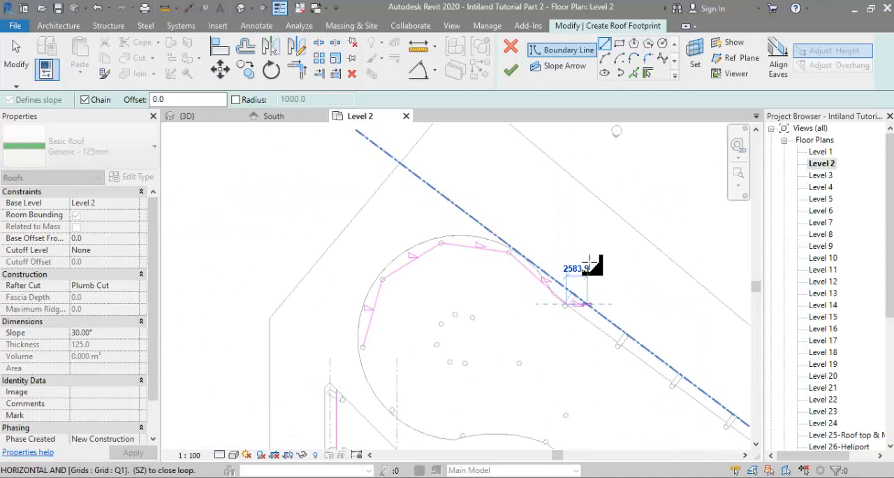
middle_drag(588, 313, 600, 254)
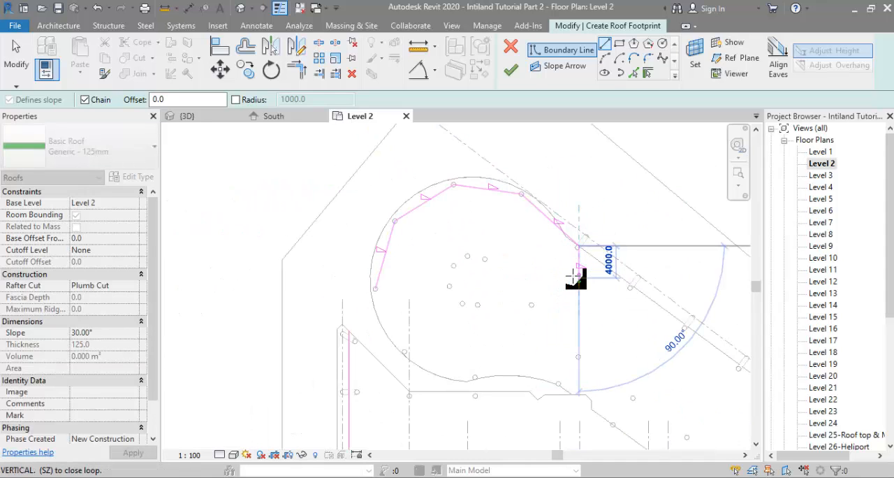
key(Escape)
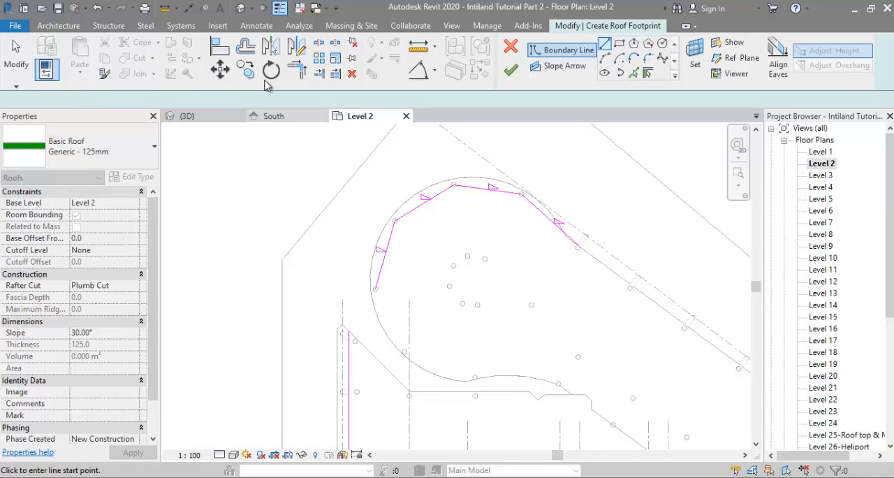
Step: Offset the chain of four boundary lines around the rounded end outward by 1500 mm without keeping a copy
click(245, 47)
scroll(377, 217, up, 3)
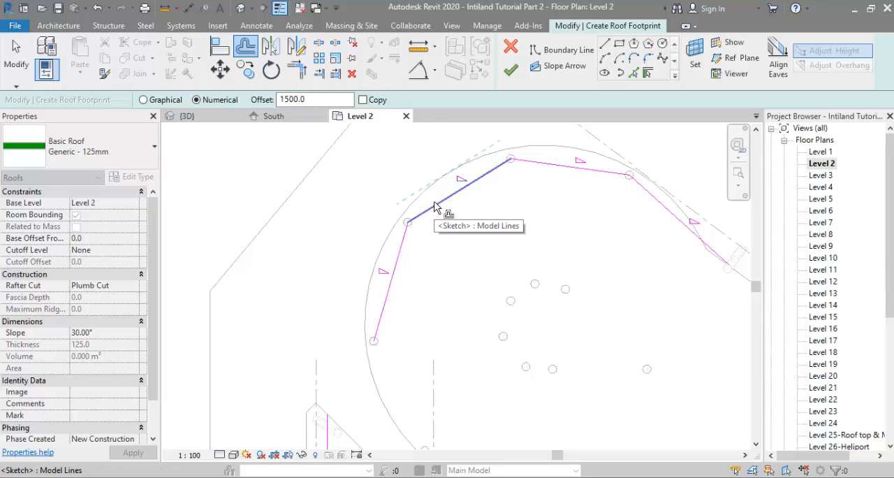
key(Tab)
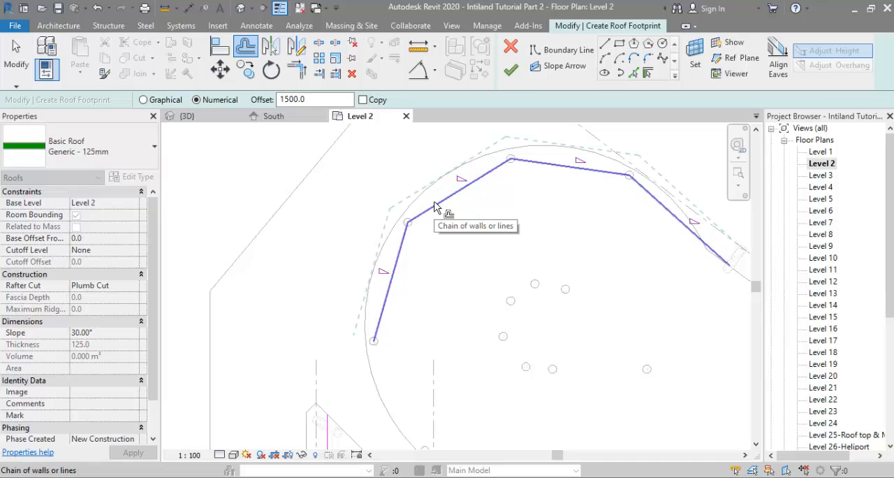
click(435, 207)
scroll(436, 208, down, 2)
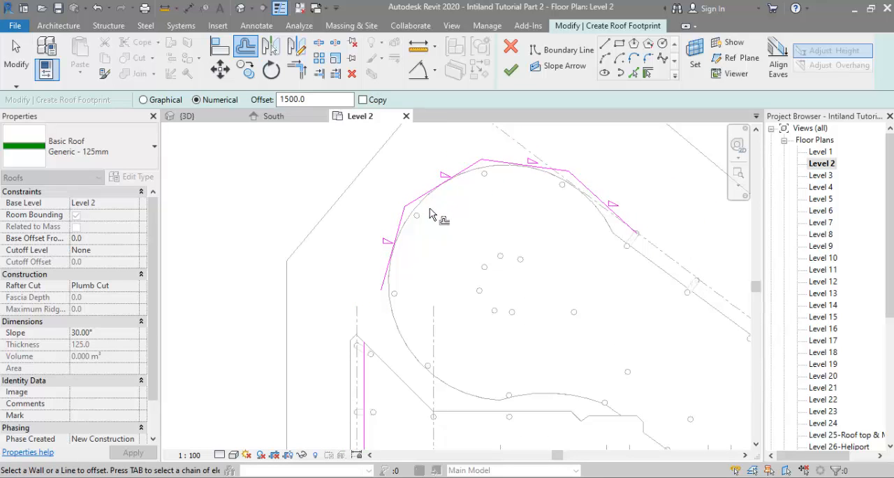
scroll(391, 316, down, 1)
Step: Join the lower end of the offset chain to the long vertical boundary line with a trimmed corner
middle_drag(391, 316, 328, 262)
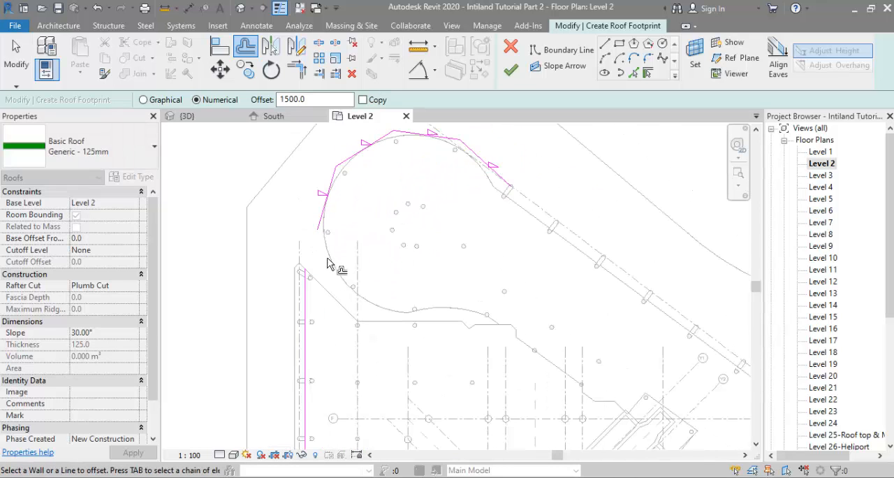
click(301, 74)
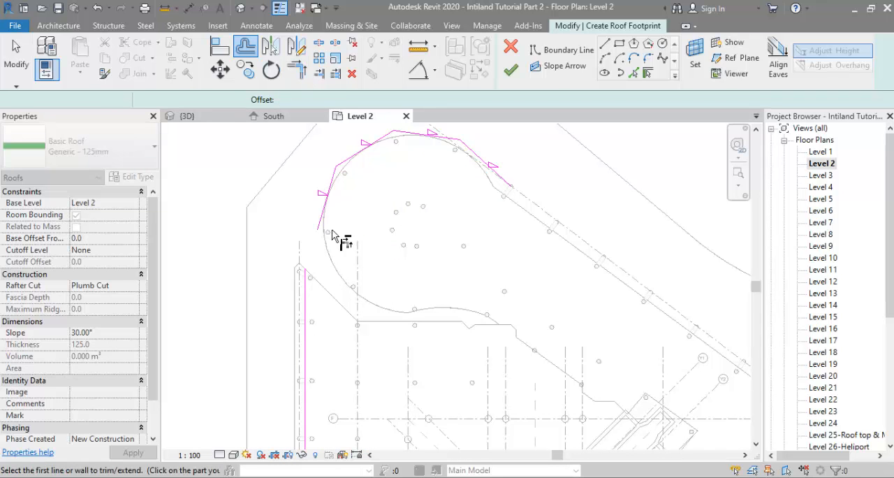
click(304, 291)
middle_drag(354, 279, 299, 271)
scroll(345, 271, down, 1)
scroll(402, 272, down, 3)
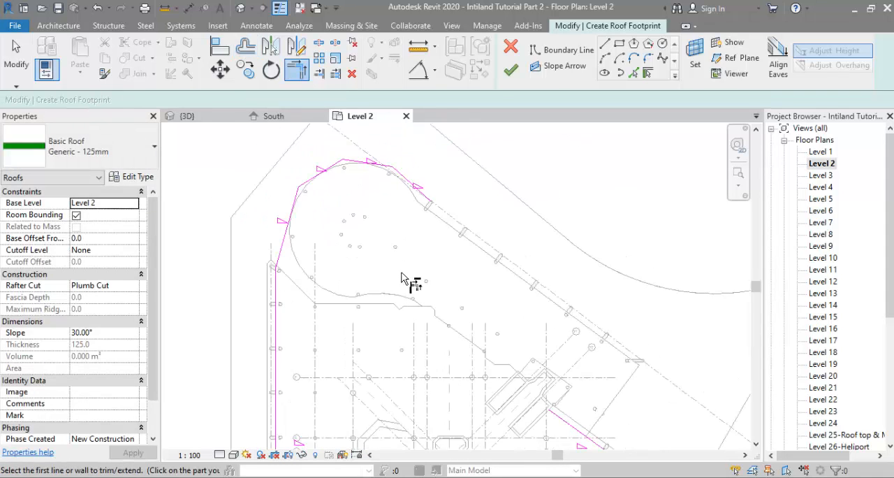
Step: Pick the podium's short end edge and its long diagonal floor edge as additional roof boundary lines
middle_drag(405, 228, 334, 157)
middle_drag(487, 296, 479, 329)
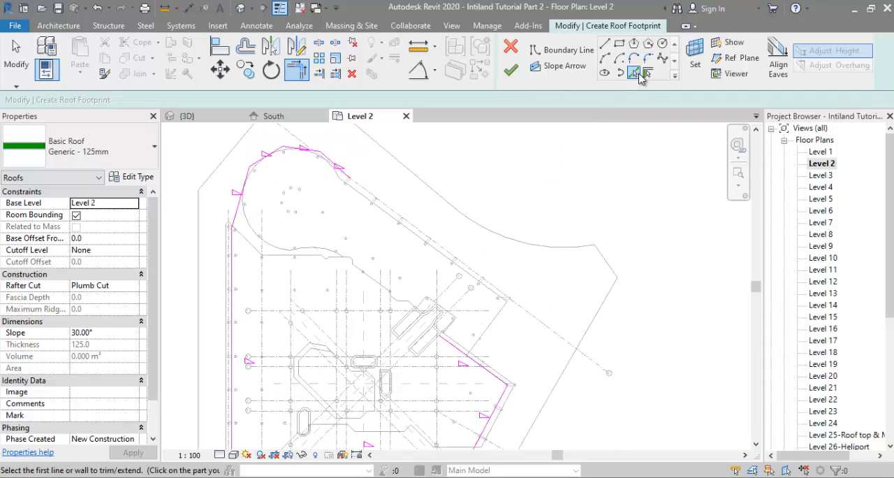
click(638, 73)
click(489, 317)
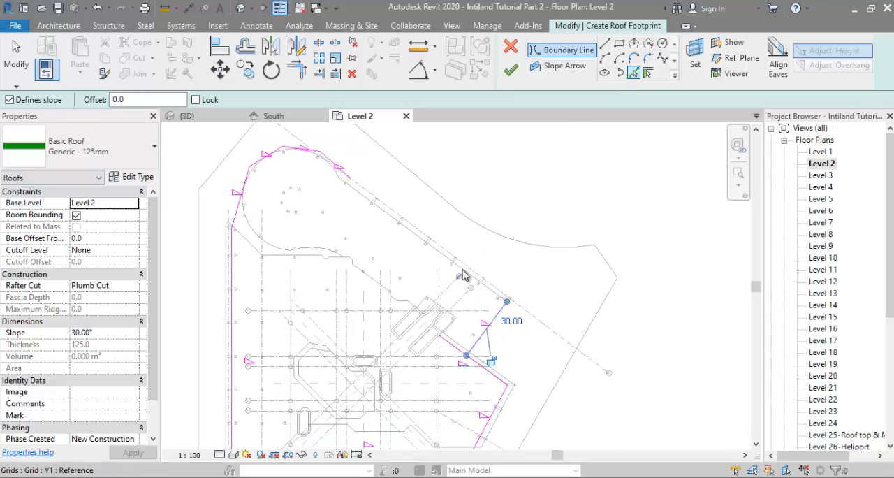
click(468, 276)
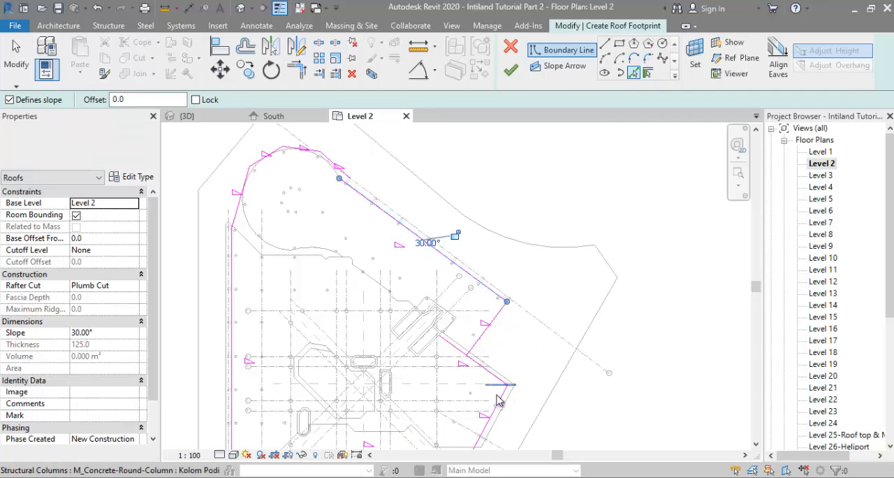
Step: Trim the podium's short end edge and the adjacent short diagonal boundary line to a corner, keeping the outer portion
scroll(496, 400, up, 2)
key(t)
key(r)
click(489, 307)
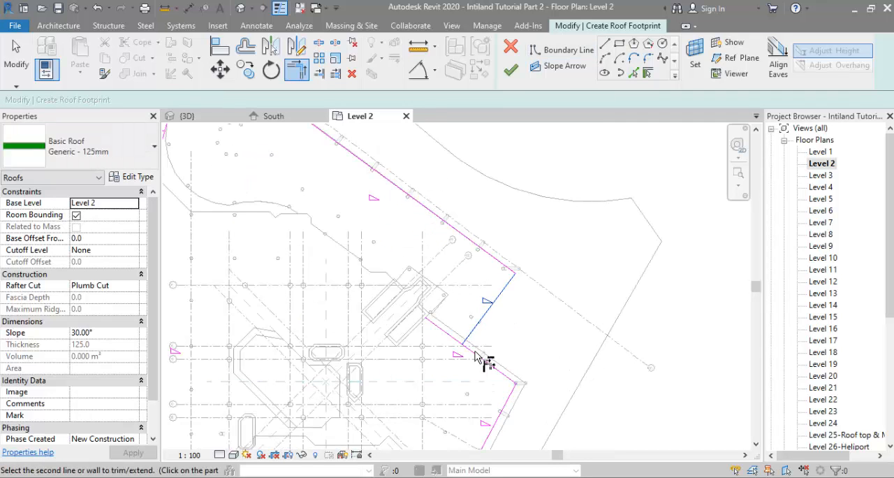
click(493, 365)
Step: Draw a vertical boundary line about 2356 mm long from the rounded chain's last segment down to the start of the long diagonal line
middle_drag(509, 349, 459, 269)
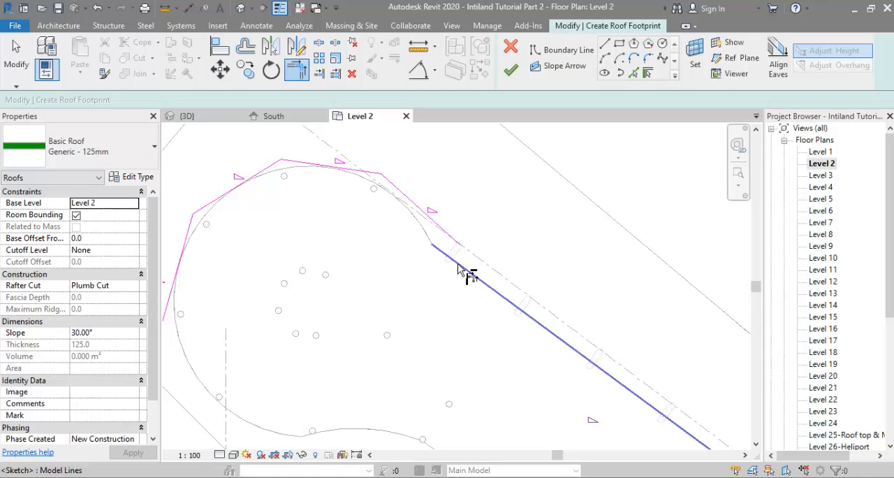
click(459, 266)
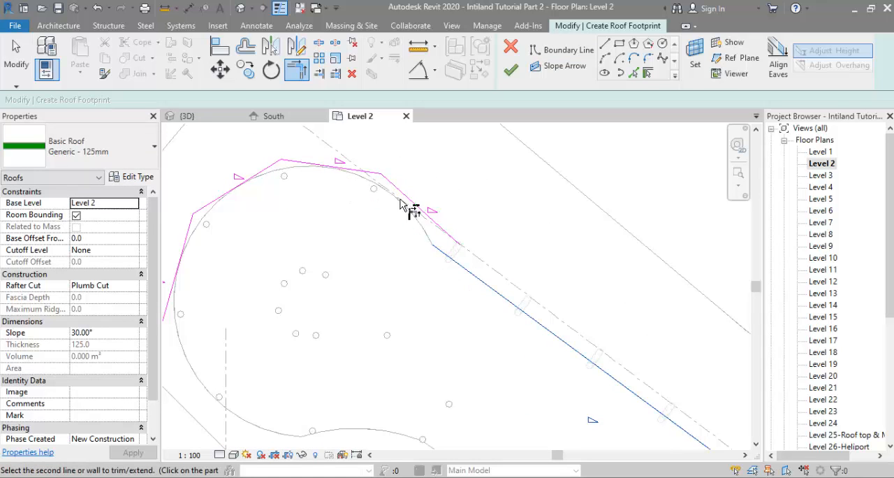
click(602, 45)
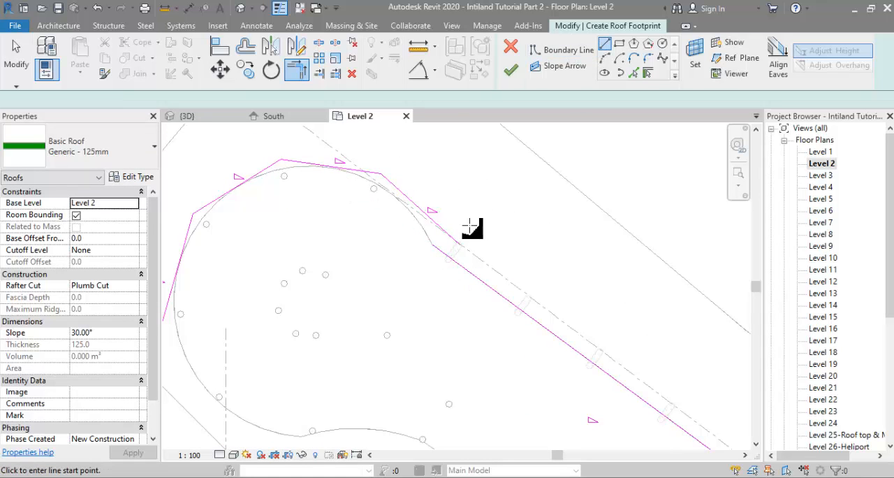
scroll(432, 232, up, 2)
click(432, 211)
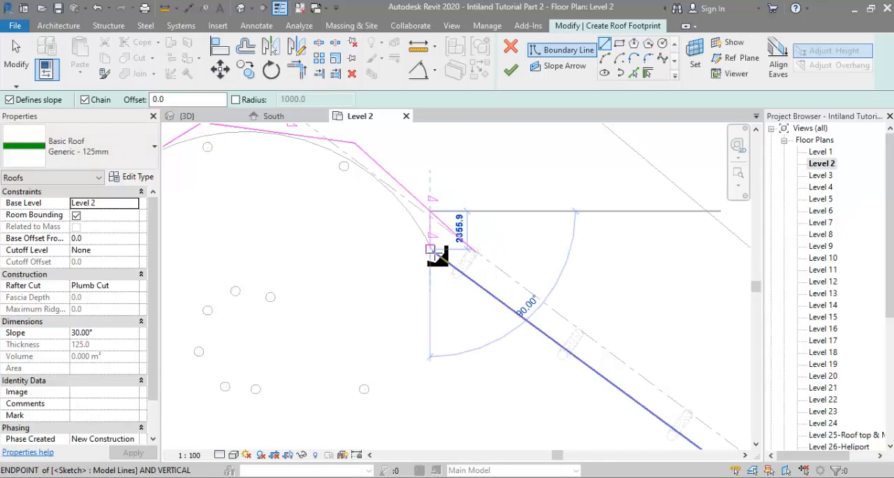
click(431, 250)
Step: Trim the rounded chain's last segment to the new vertical line, removing the part that extends past it
key(t)
key(r)
click(432, 230)
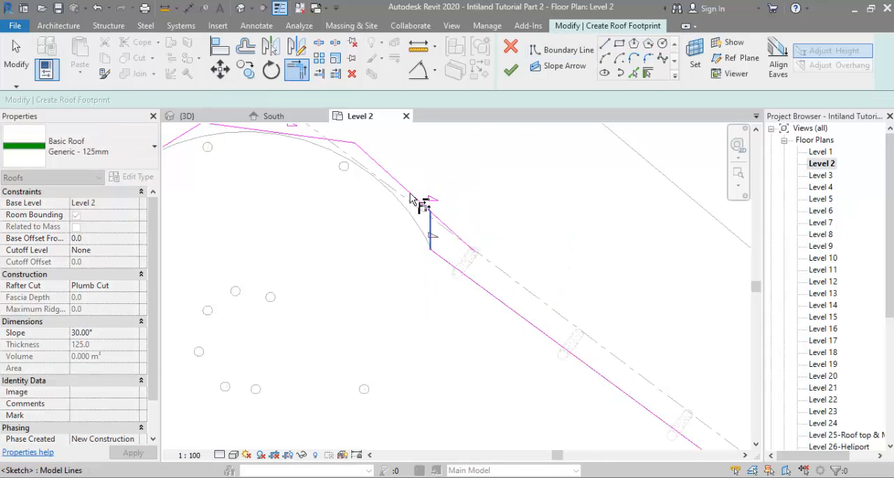
click(411, 194)
scroll(464, 225, down, 4)
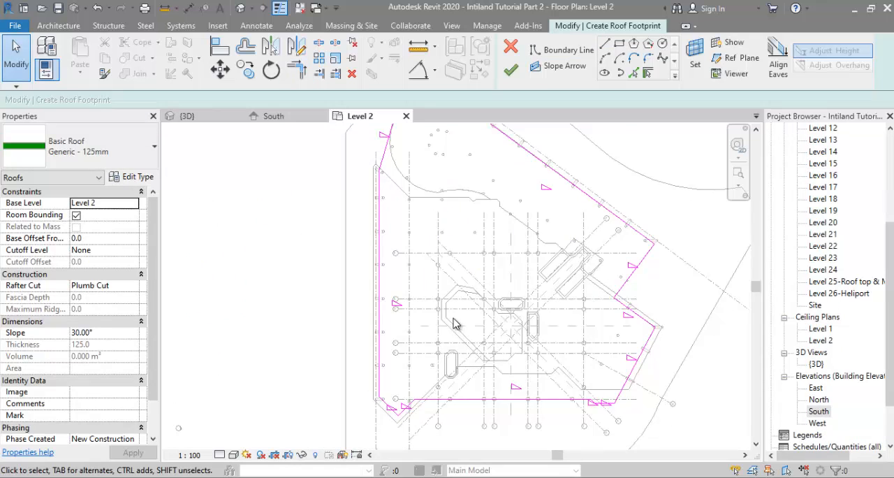
Step: Offset the whole roof boundary loop outward by 2300 mm, keeping the original as a copy
scroll(452, 322, down, 1)
scroll(450, 323, down, 1)
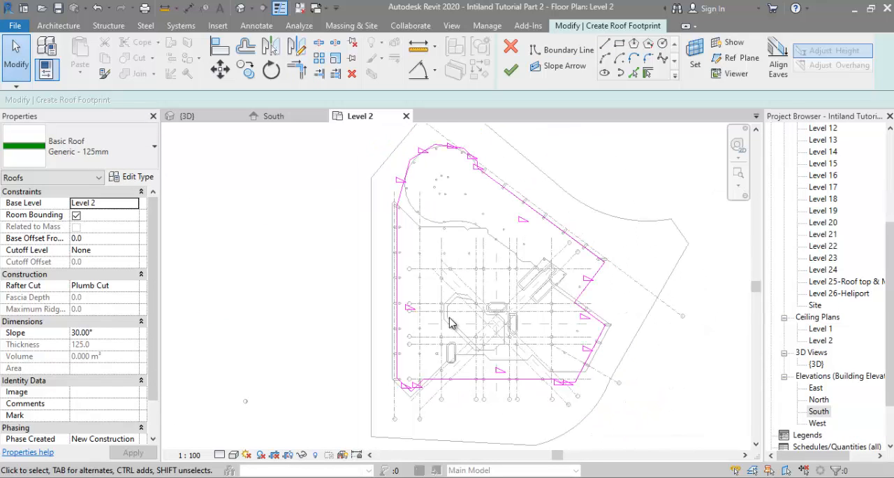
click(248, 51)
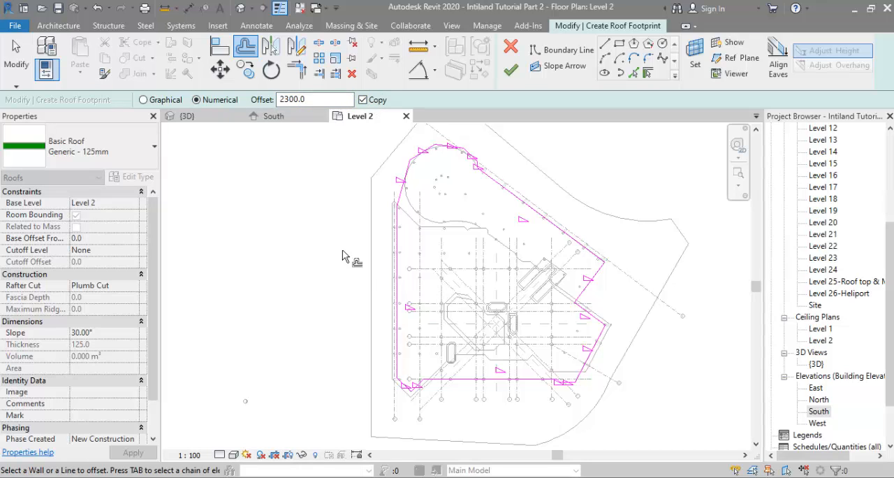
key(Tab)
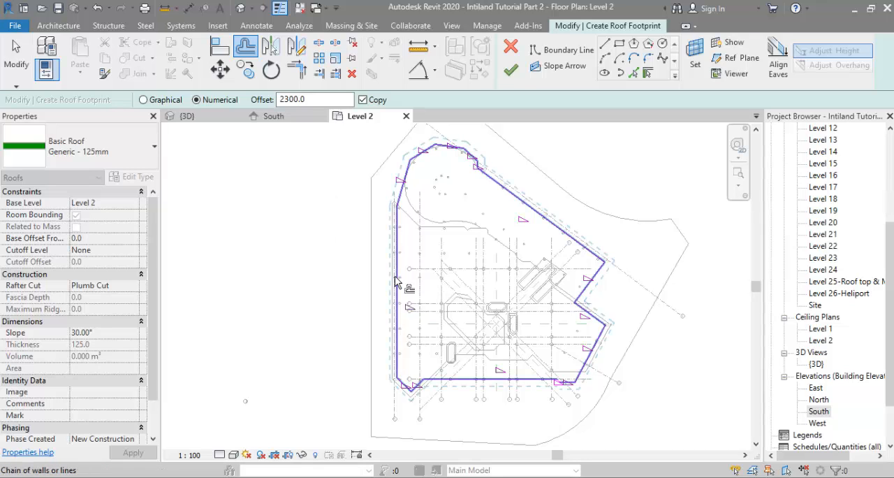
click(395, 276)
key(Escape)
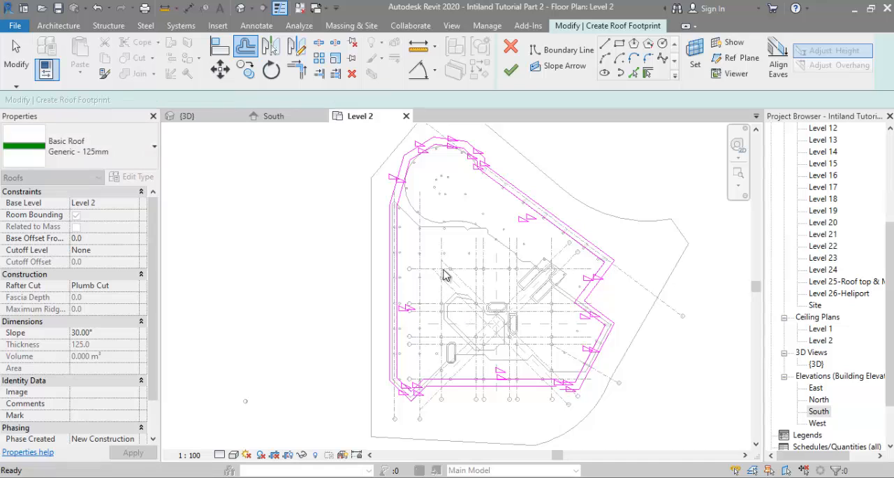
key(Escape)
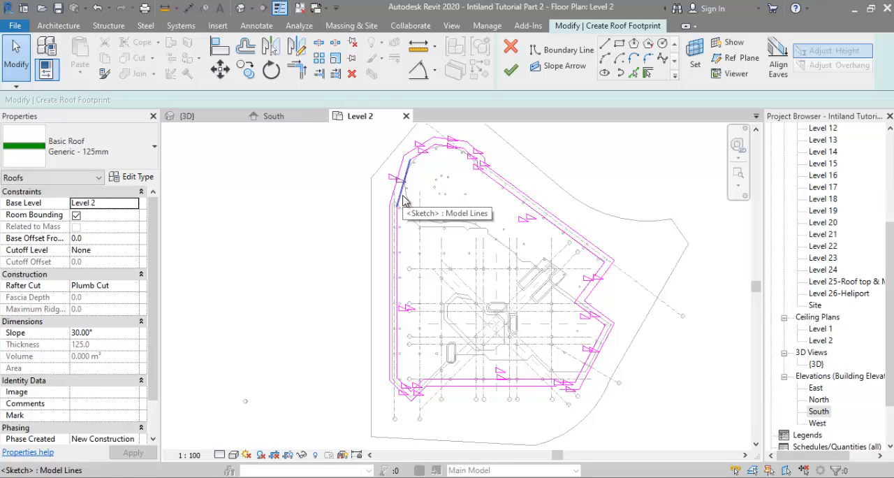
Step: Select the entire inner boundary loop and turn off its Defines Slope option
key(Tab)
click(404, 200)
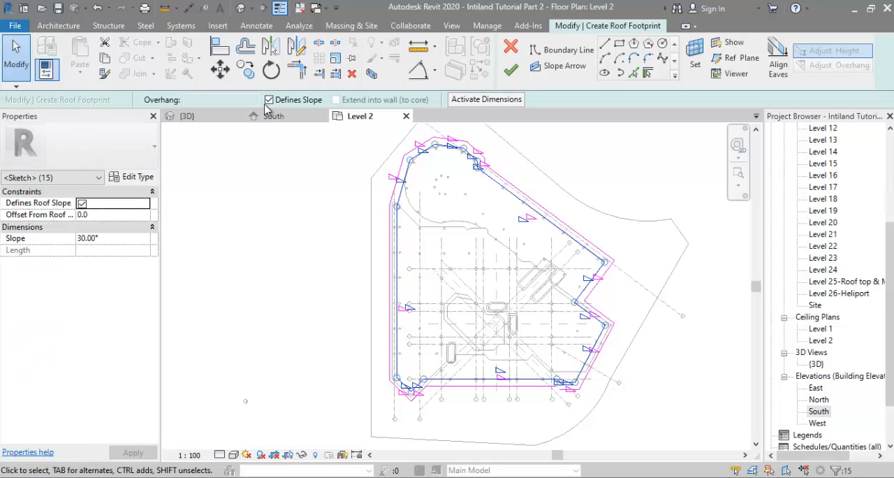
click(279, 101)
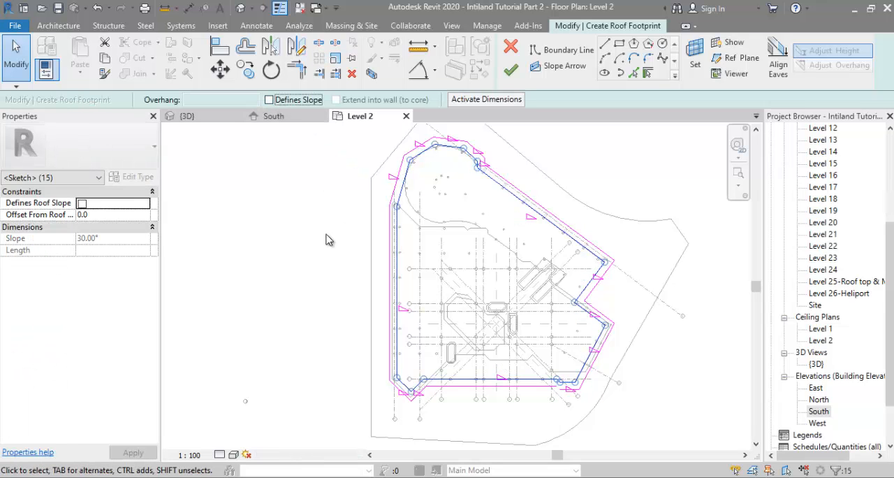
click(311, 216)
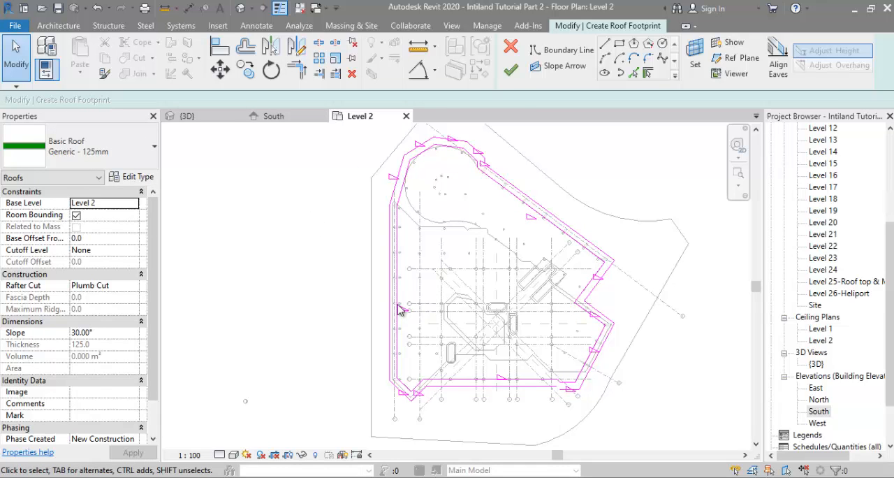
scroll(439, 377, up, 3)
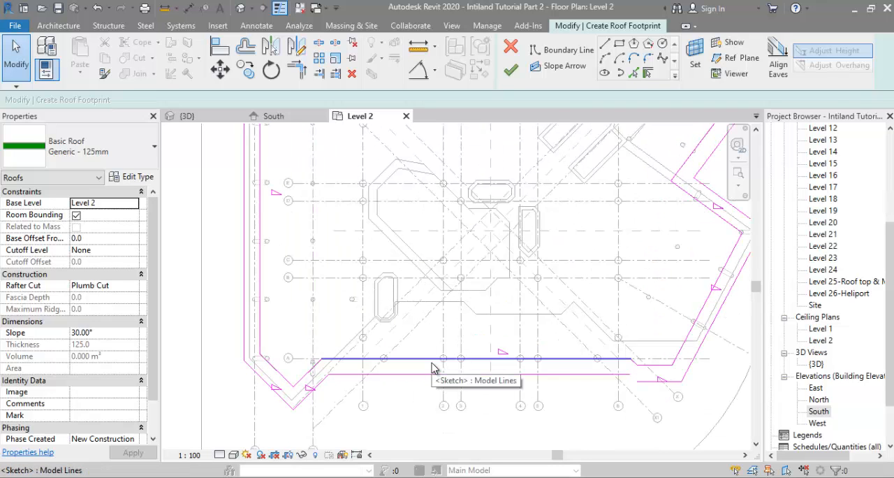
key(Tab)
click(432, 368)
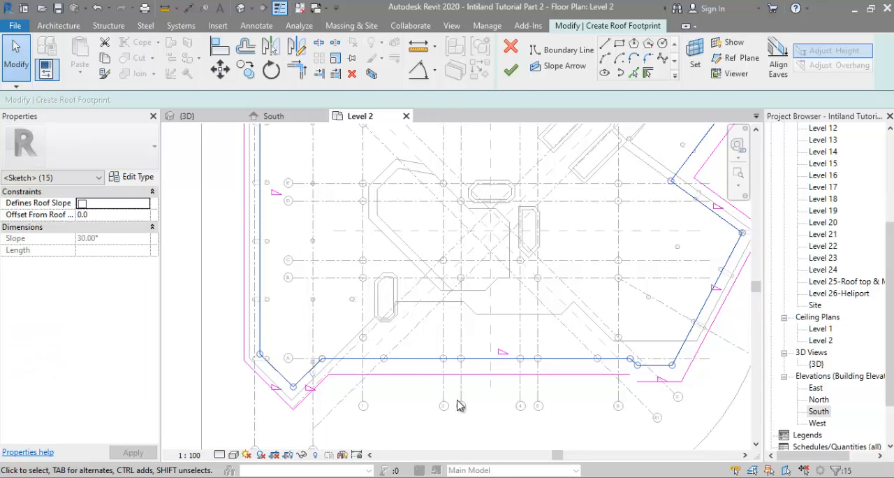
scroll(457, 405, down, 2)
scroll(599, 352, up, 3)
key(Escape)
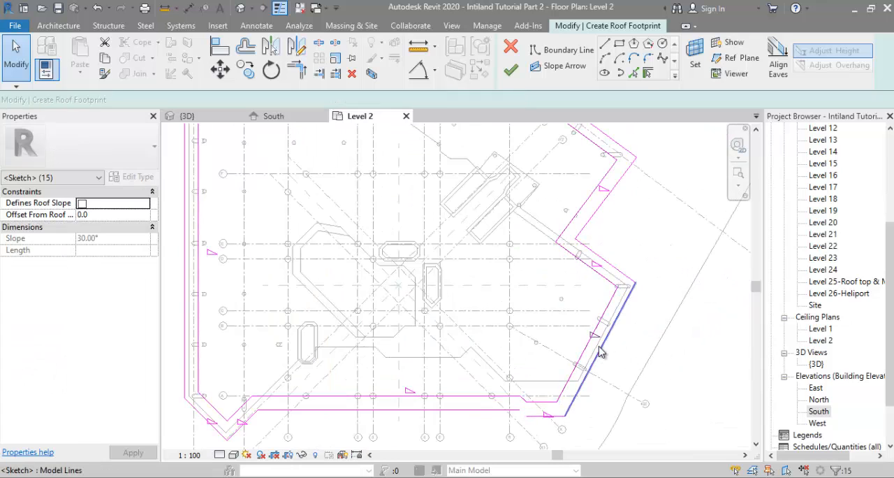
Step: Try to finish the roof sketch and locate the open line ends in the outer loop
scroll(497, 322, down, 2)
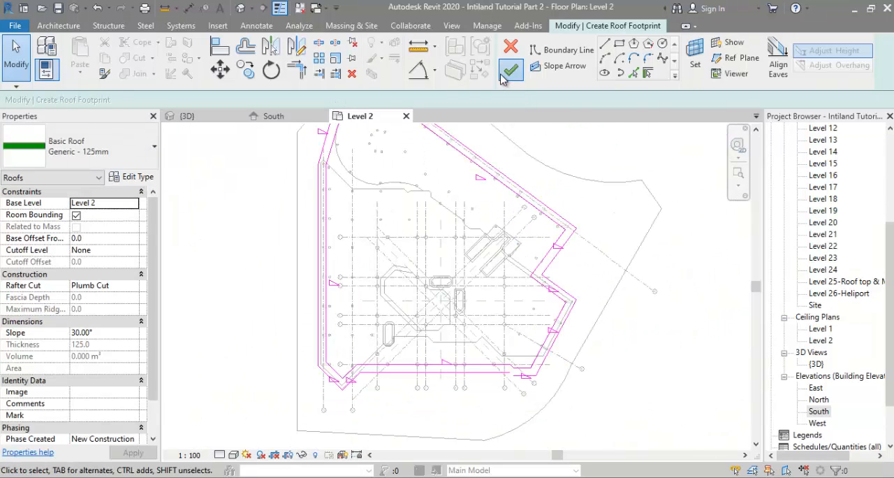
click(510, 70)
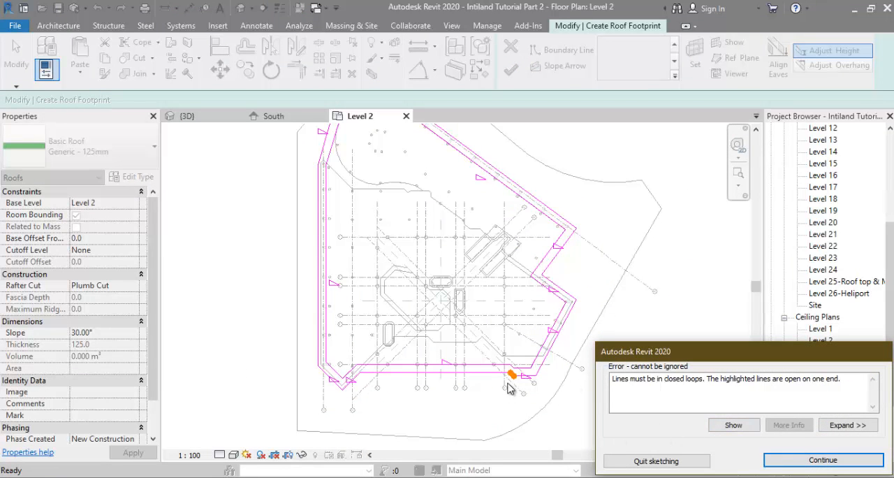
click(735, 427)
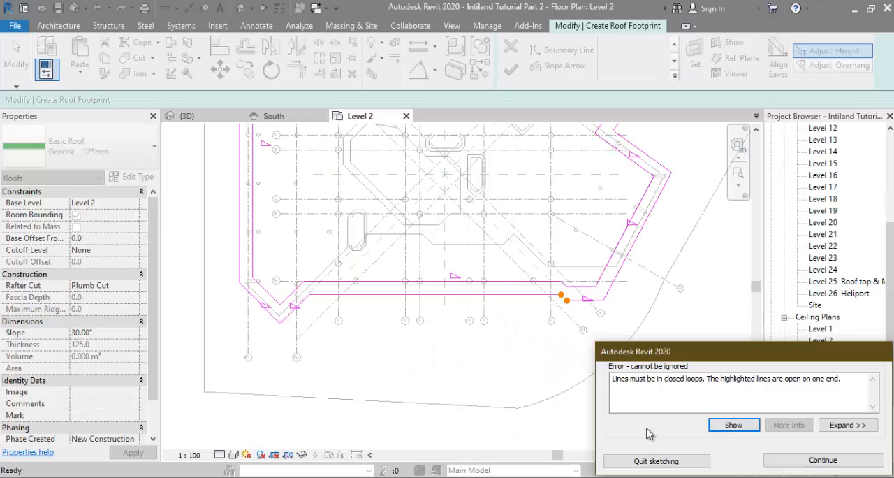
click(810, 459)
Step: Close the gap in the outer loop near grid line 6 with a short diagonal boundary line
scroll(579, 302, up, 4)
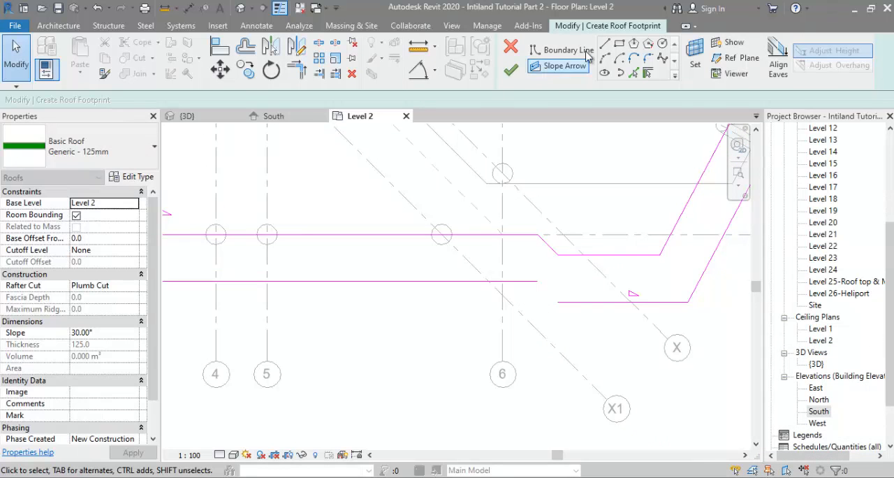
click(566, 50)
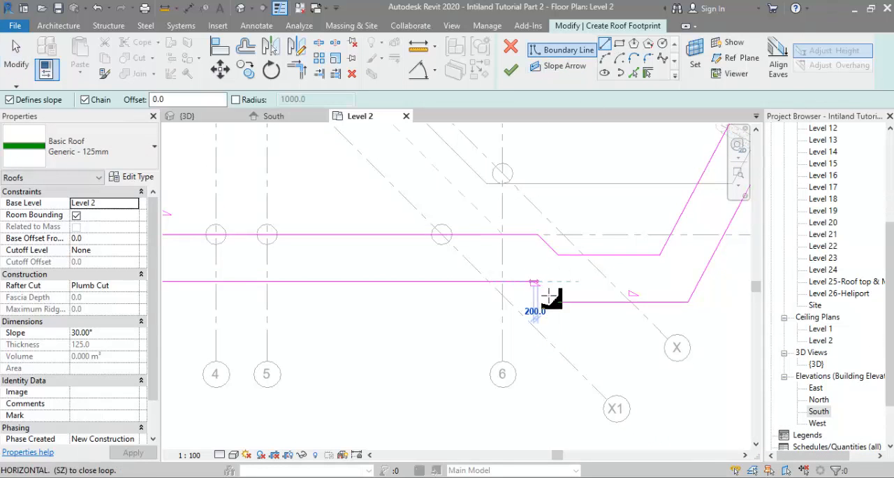
click(557, 301)
scroll(558, 302, down, 3)
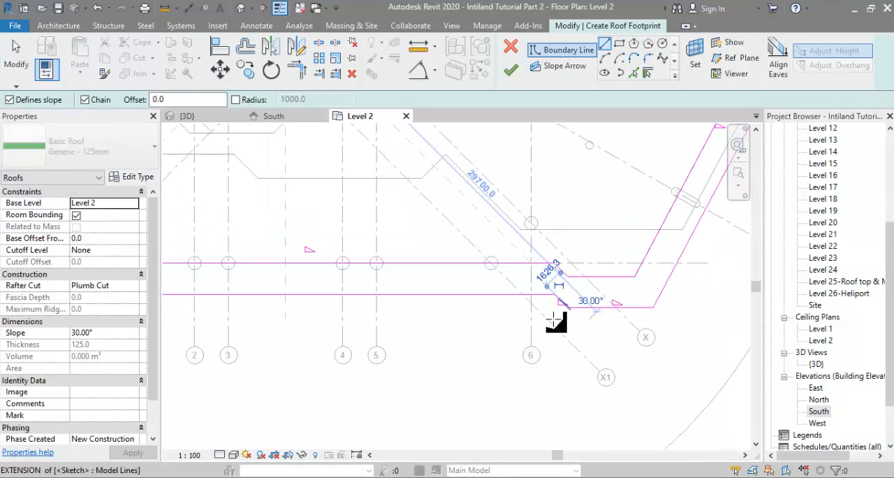
Step: Finish the roof footprint sketch and set the new roof's slope to 56°
click(511, 69)
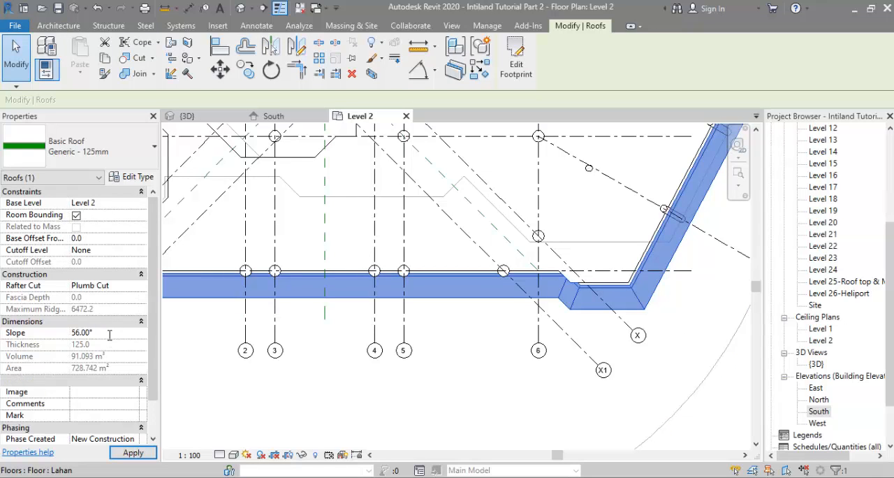
click(110, 333)
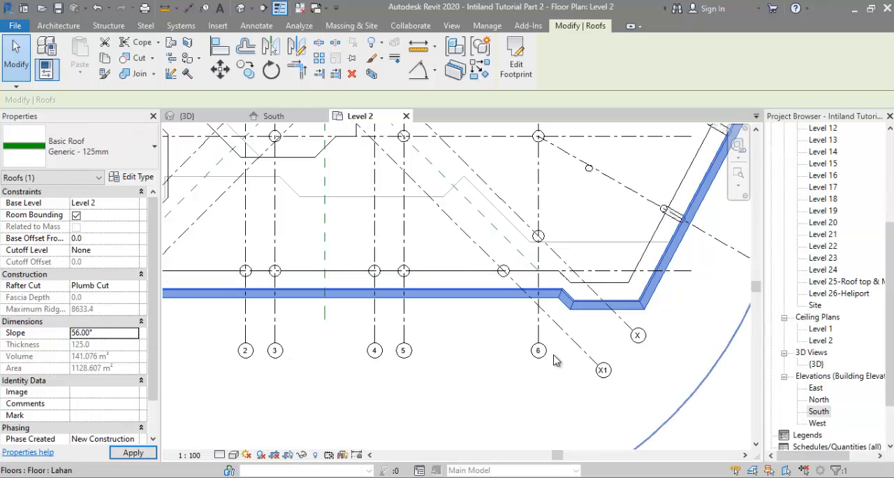
Step: In the South elevation, measure the height from the lowest overhang's bottom edge up to the floor slab on the section image
double_click(819, 410)
scroll(614, 375, down, 3)
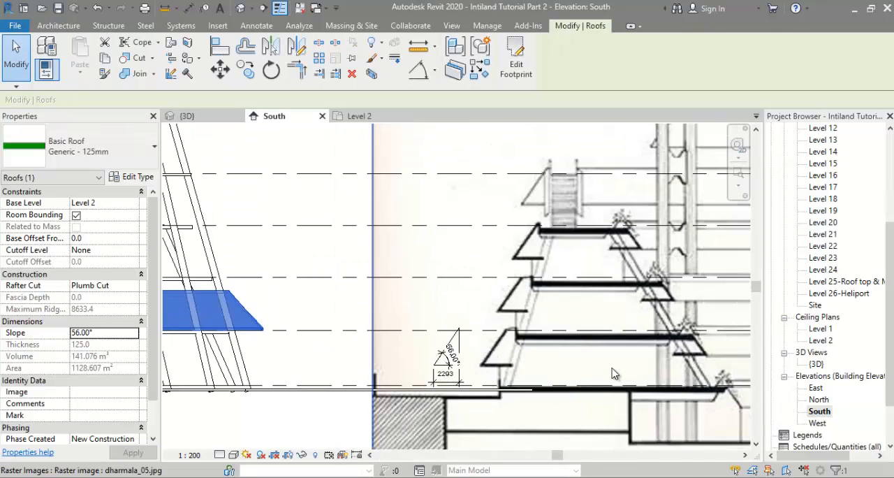
scroll(567, 363, up, 4)
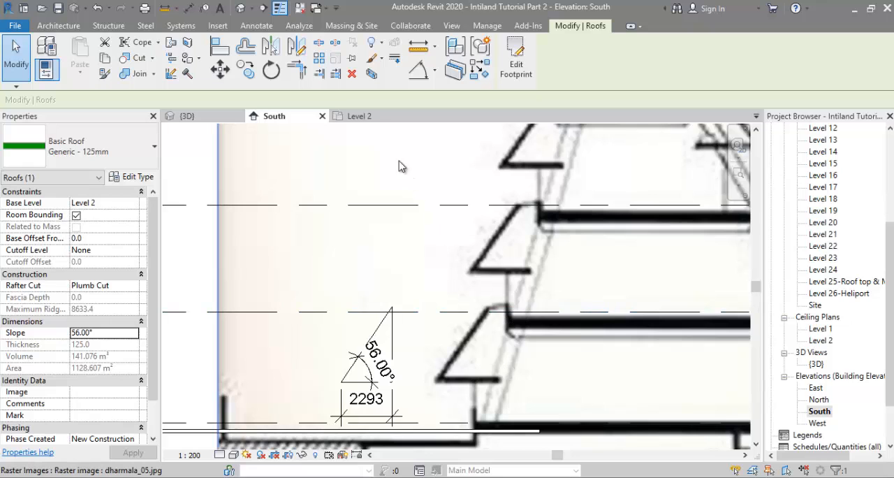
click(417, 48)
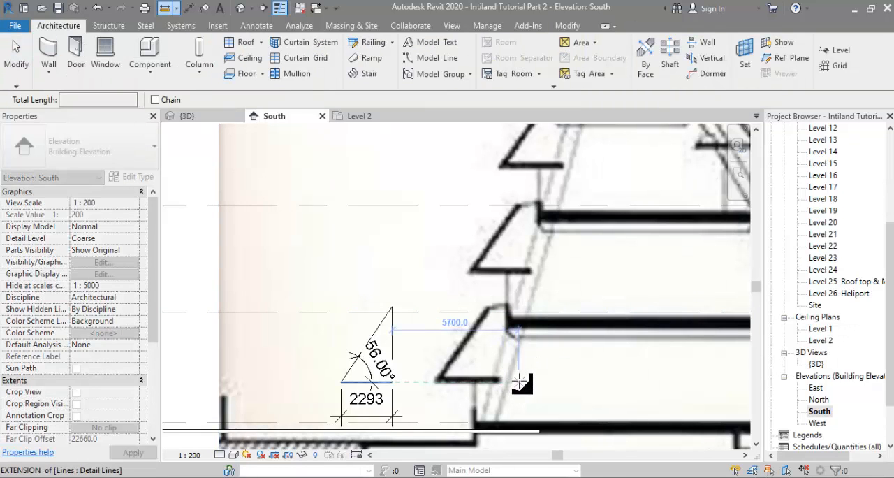
click(520, 383)
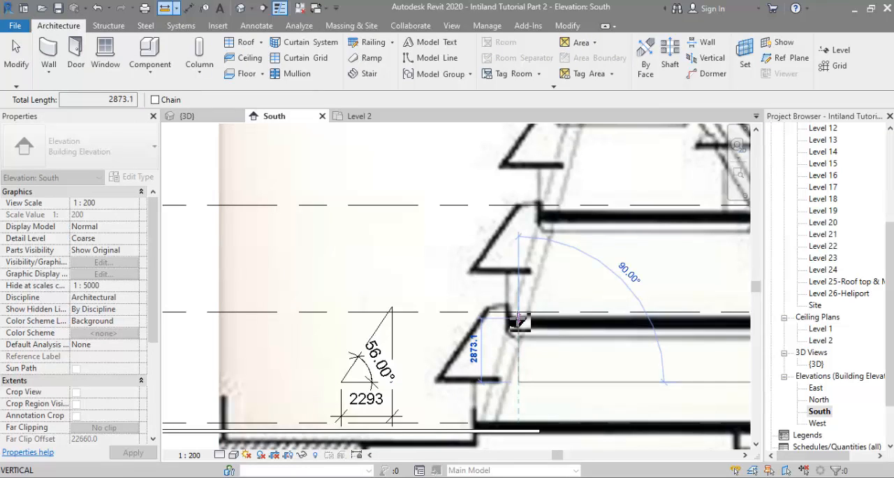
scroll(520, 320, up, 2)
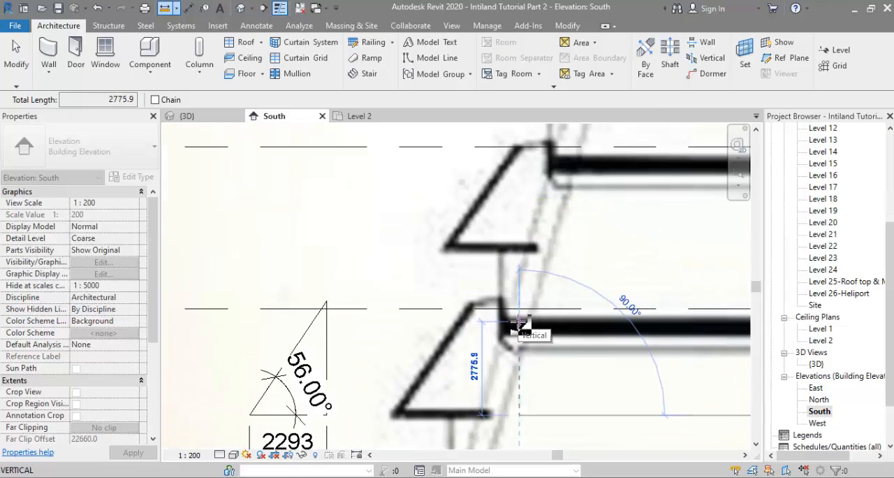
key(Escape)
key(Escape)
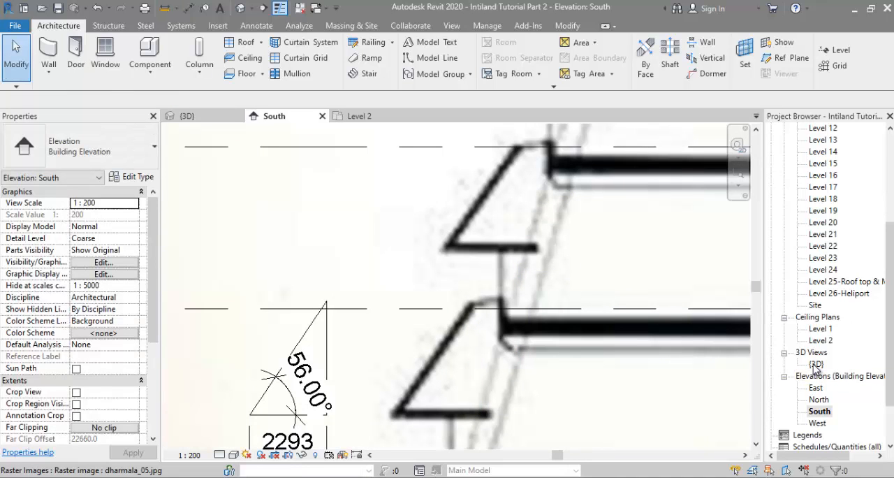
Step: In the 3D view, set the podium overhang roof's base offset from Level 2 to -2500
double_click(815, 364)
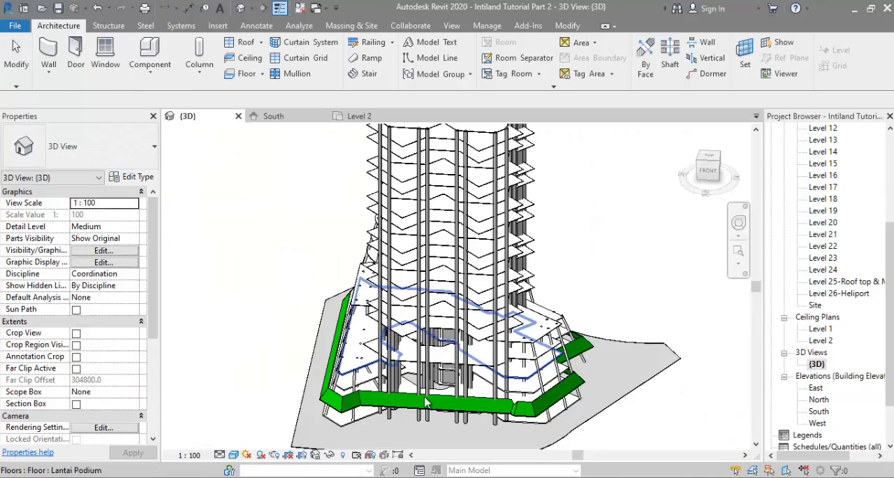
scroll(302, 413, up, 5)
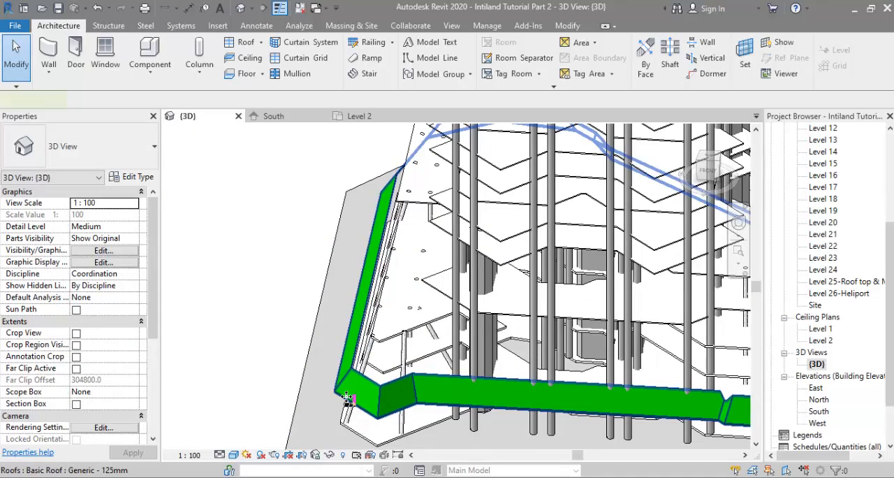
click(412, 415)
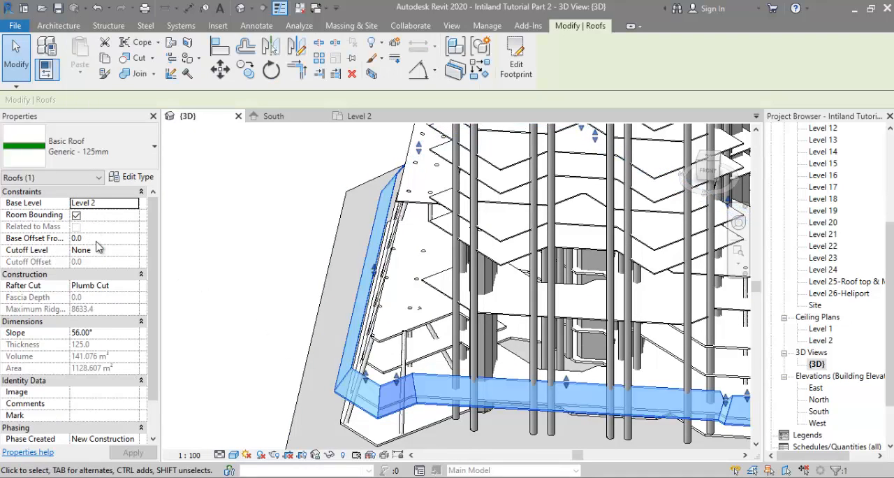
click(108, 238)
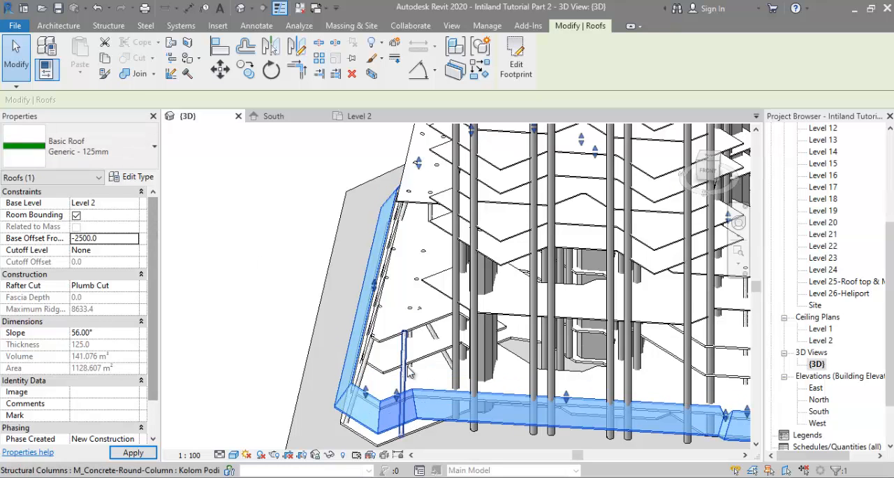
Step: Compare the roof's corner edge with the overhang edges of the real building in the photo dharmala_16.jpg
shift+middle_drag(408, 413, 444, 327)
scroll(309, 331, up, 7)
scroll(356, 308, up, 4)
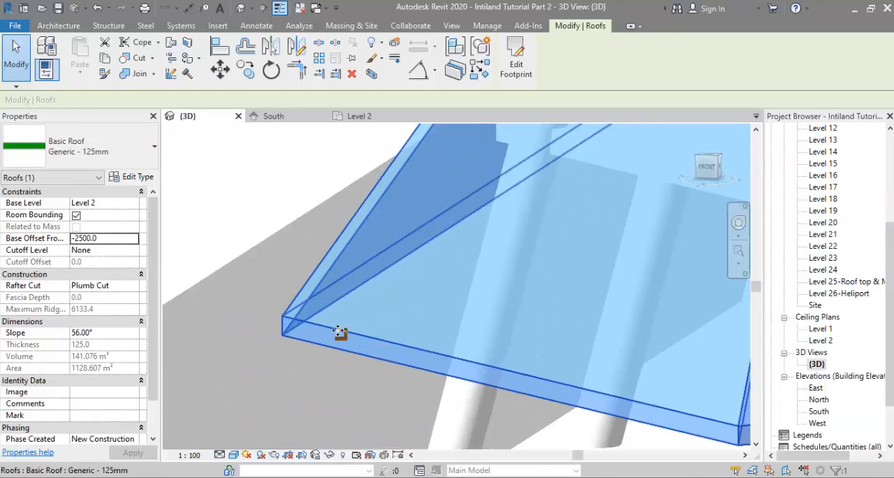
scroll(355, 327, down, 1)
click(250, 210)
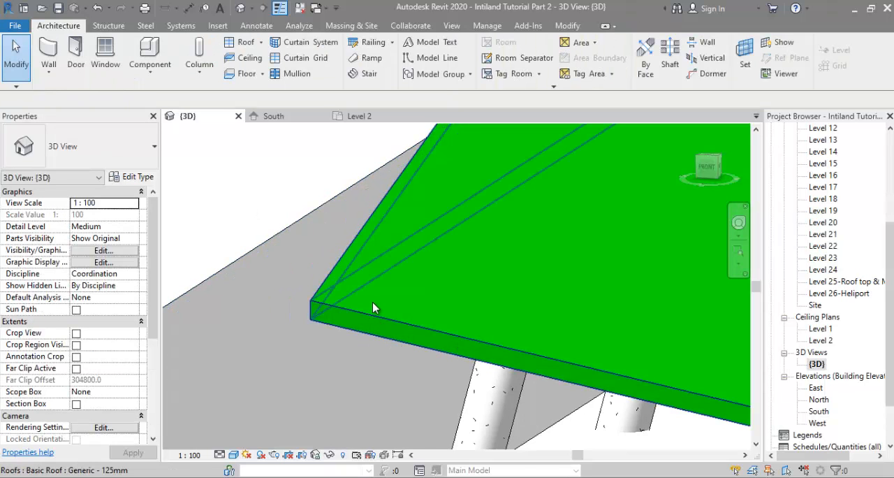
key(alt+Tab)
scroll(628, 192, up, 9)
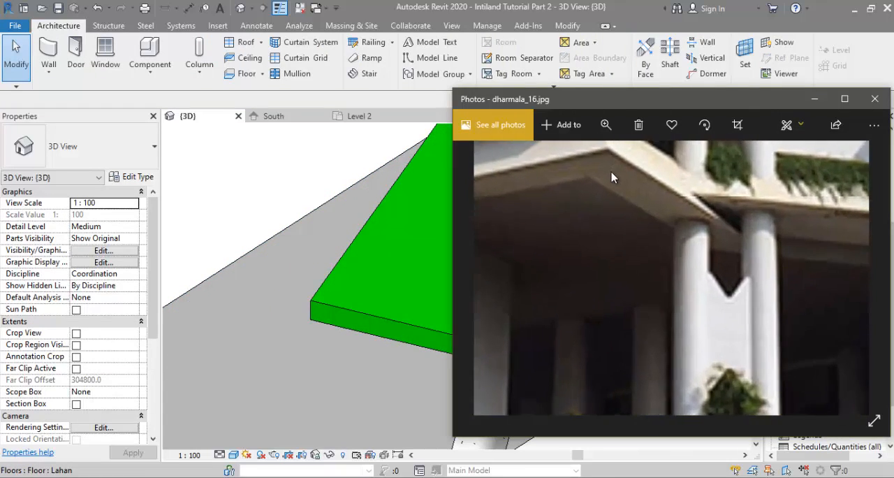
scroll(615, 189, down, 5)
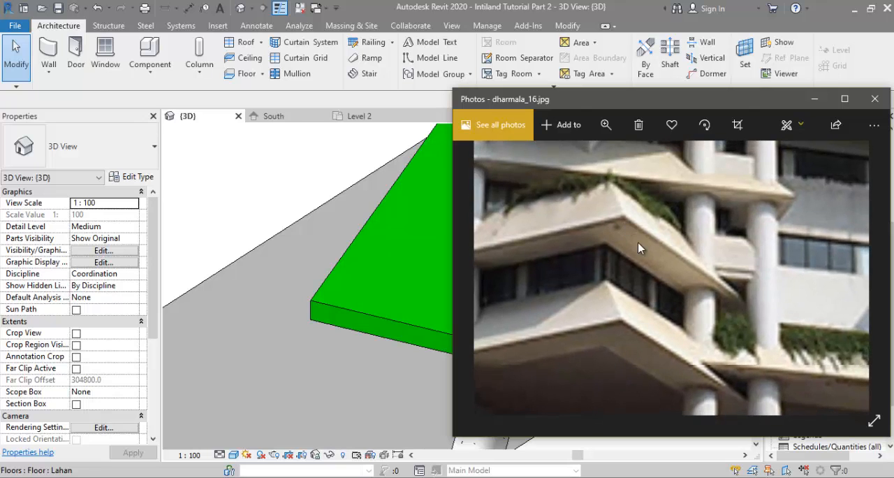
drag(638, 248, 810, 370)
click(288, 319)
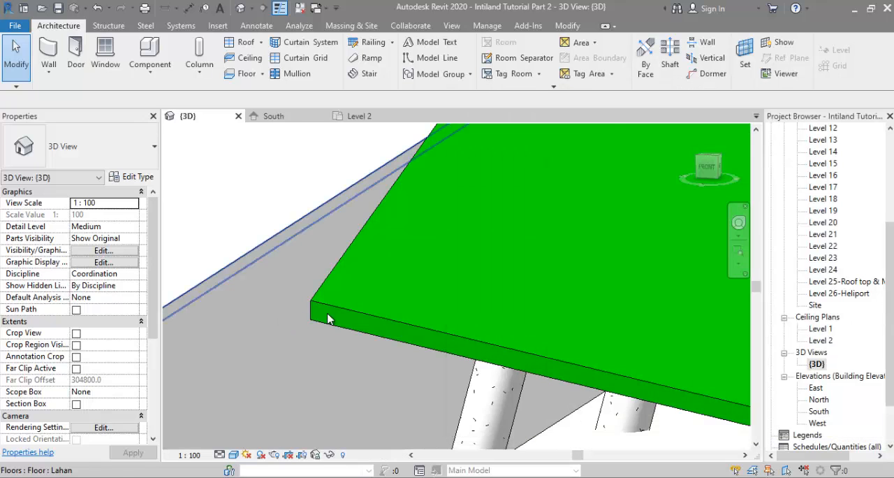
Step: Change the overhang roof's rafter cut to Two Cut - Plumb
click(318, 305)
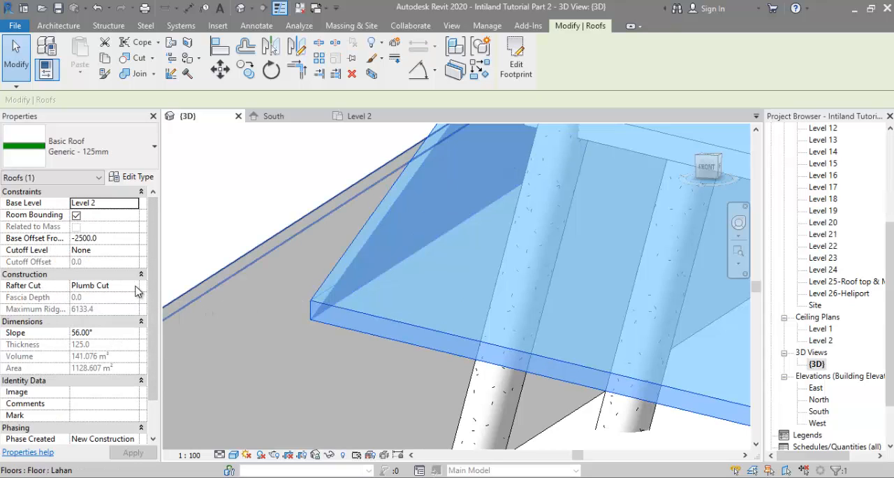
click(136, 290)
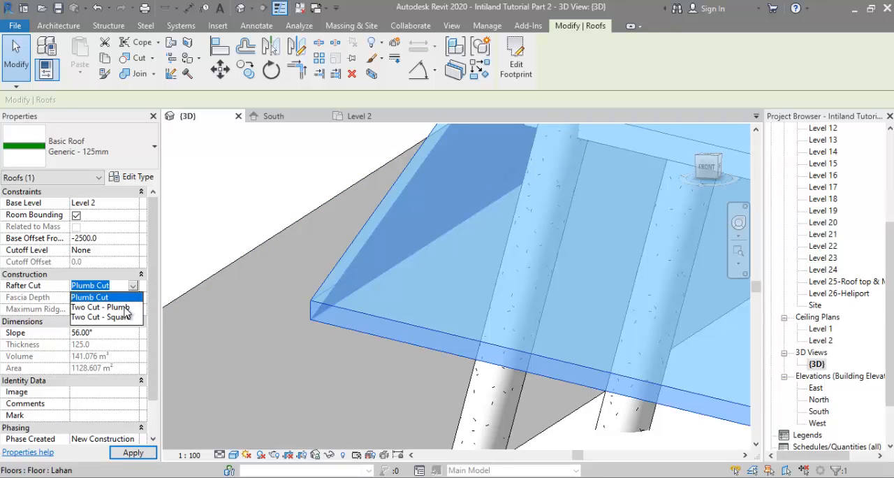
click(124, 308)
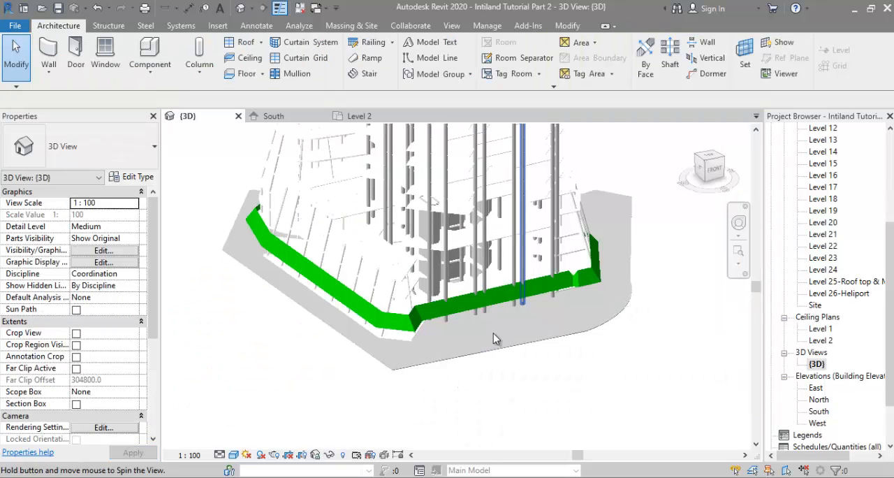
Step: Edit the roof's footprint and offset a copy of the short diagonal notch edge outward by 2300
scroll(494, 335, up, 5)
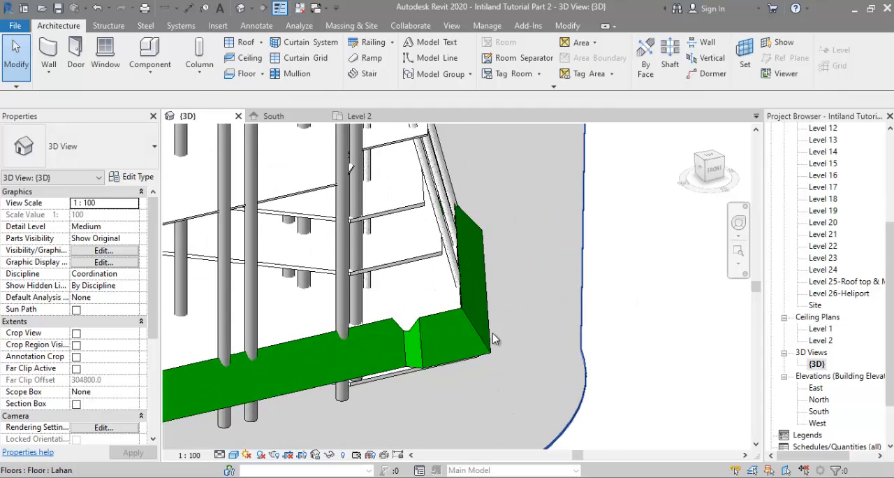
scroll(421, 350, up, 3)
shift+middle_drag(466, 364, 476, 296)
double_click(465, 239)
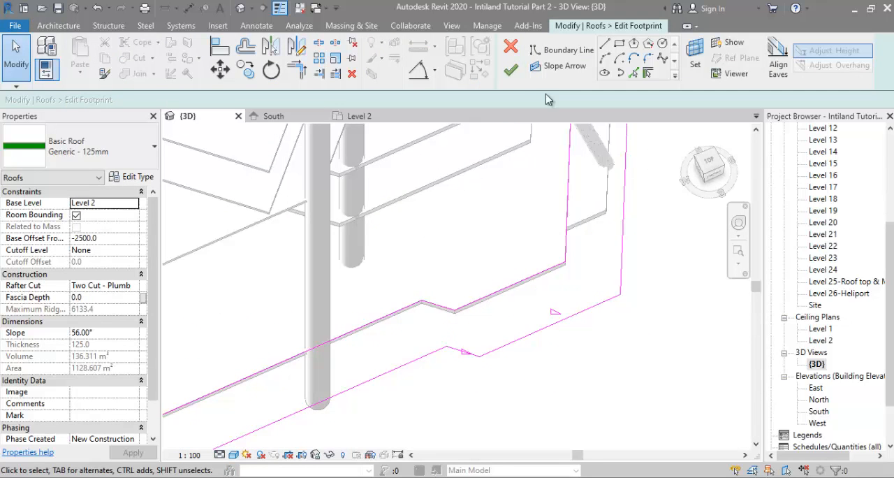
click(250, 50)
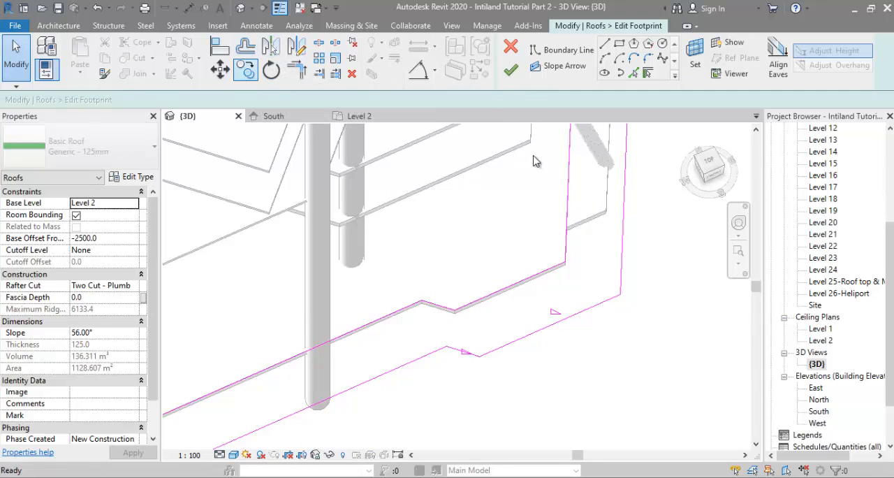
click(438, 308)
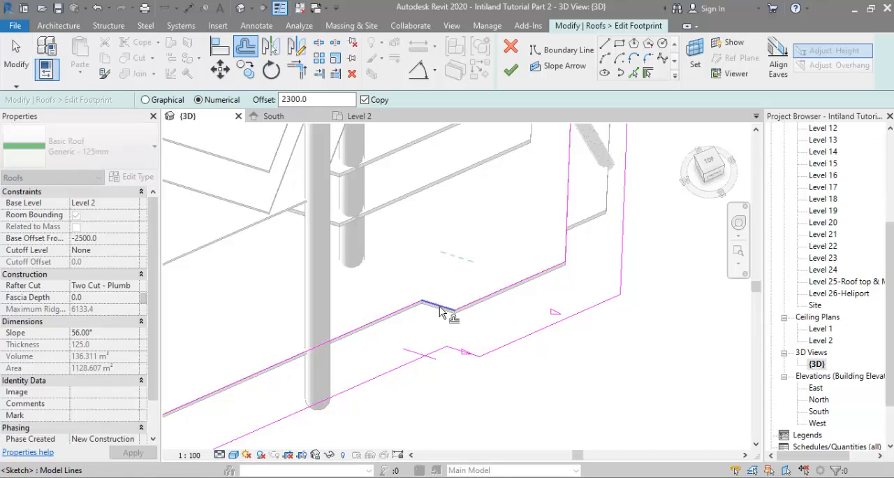
Step: Trim the outer boundary lines on both sides to meet the new diagonal notch line
scroll(401, 350, up, 4)
key(t)
key(r)
click(341, 384)
scroll(450, 349, up, 2)
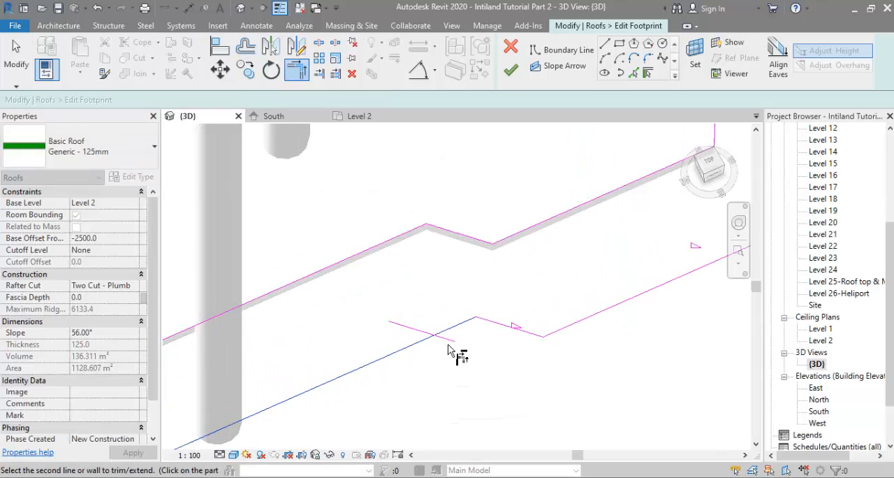
click(447, 342)
click(441, 341)
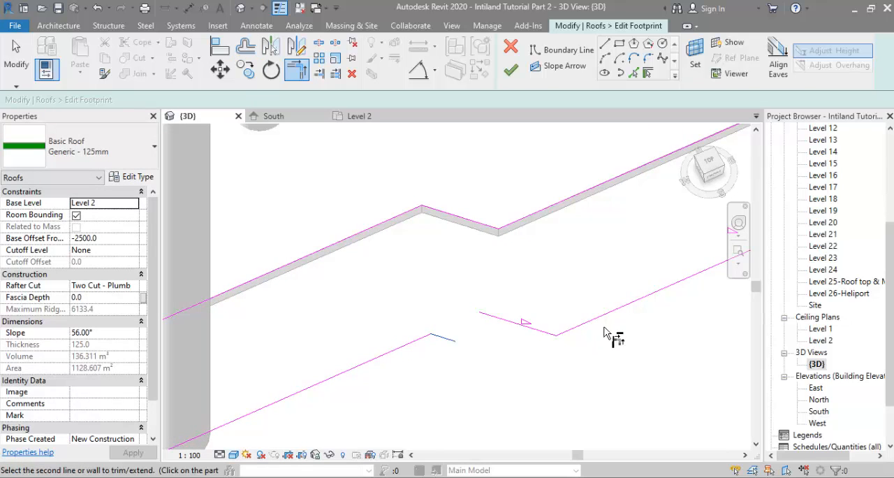
click(606, 314)
key(Escape)
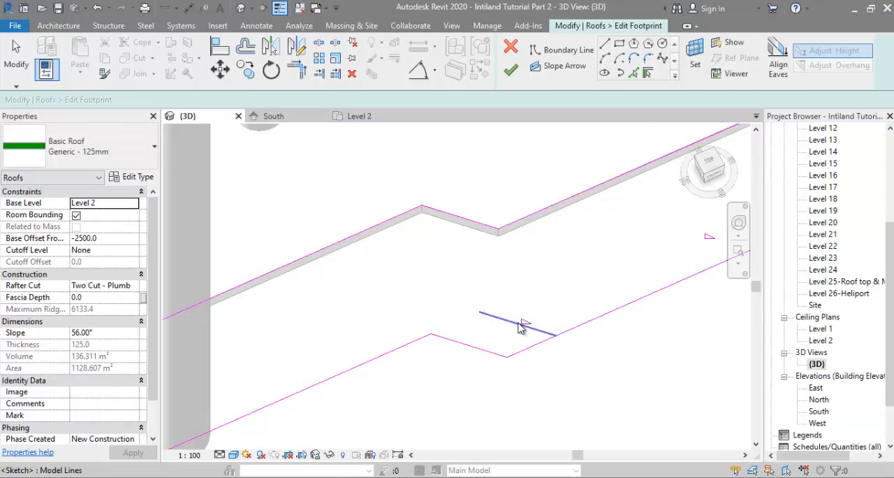
Step: Delete the old diagonal notch line, make the new one define the roof slope at 56°, and finish the footprint
click(521, 324)
key(d)
key(e)
scroll(508, 325, down, 2)
click(485, 338)
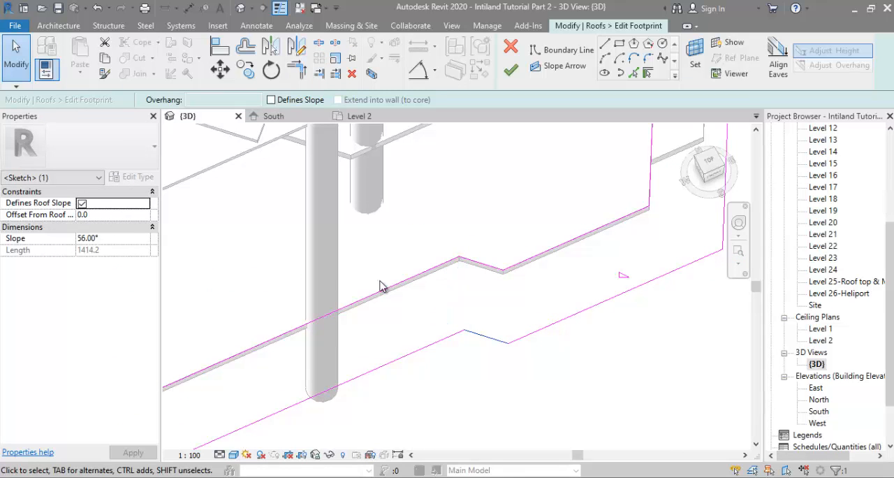
scroll(435, 232, down, 3)
scroll(481, 300, up, 1)
click(597, 344)
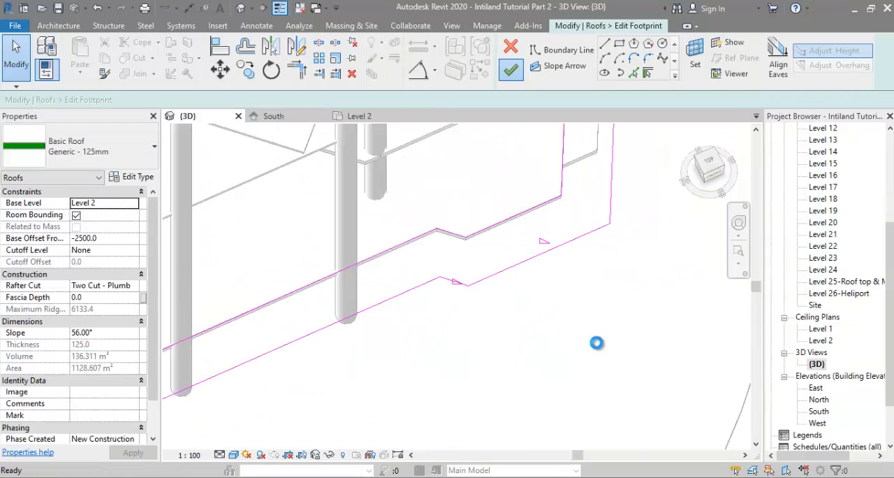
key(Escape)
Step: Check the revised overhang from the front in 3D, and open the Level 3 floor plan
scroll(597, 345, down, 3)
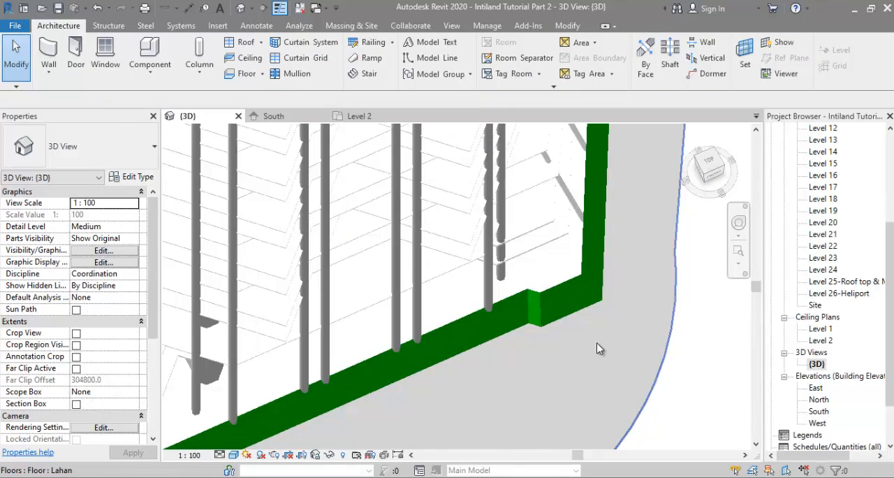
scroll(597, 349, down, 3)
shift+middle_drag(597, 349, 447, 340)
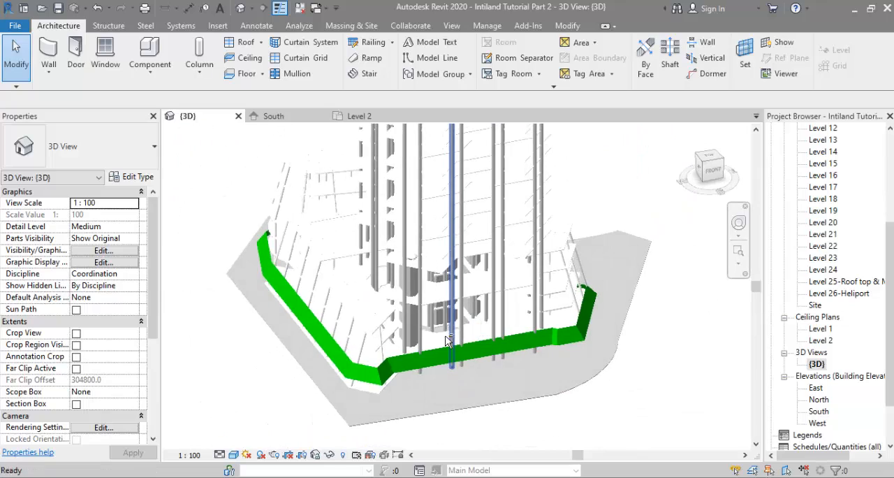
scroll(412, 346, up, 3)
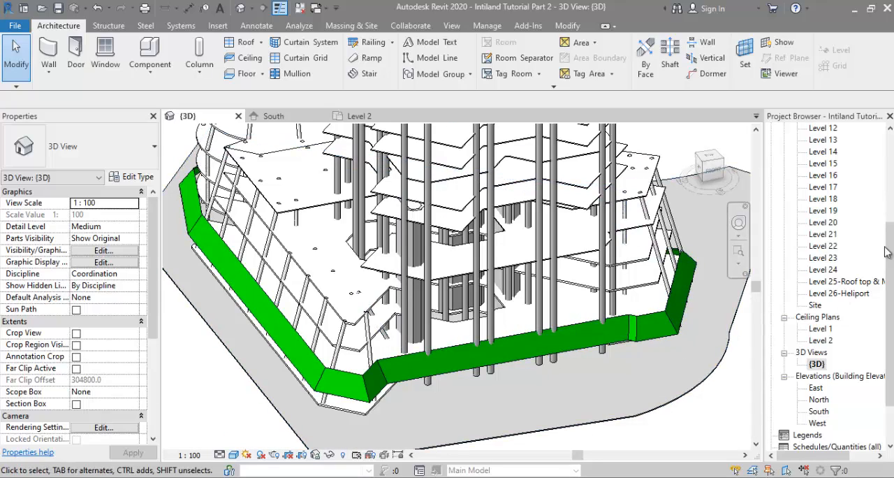
scroll(885, 251, up, 5)
double_click(820, 164)
double_click(821, 174)
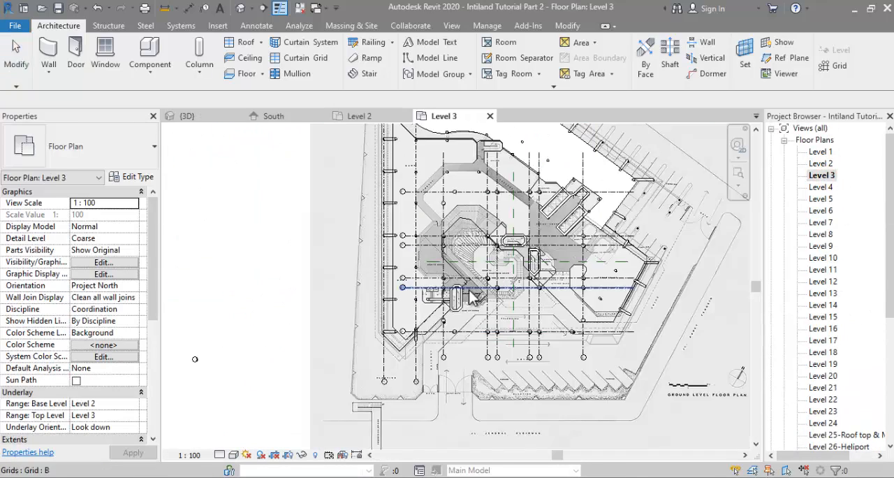
click(244, 43)
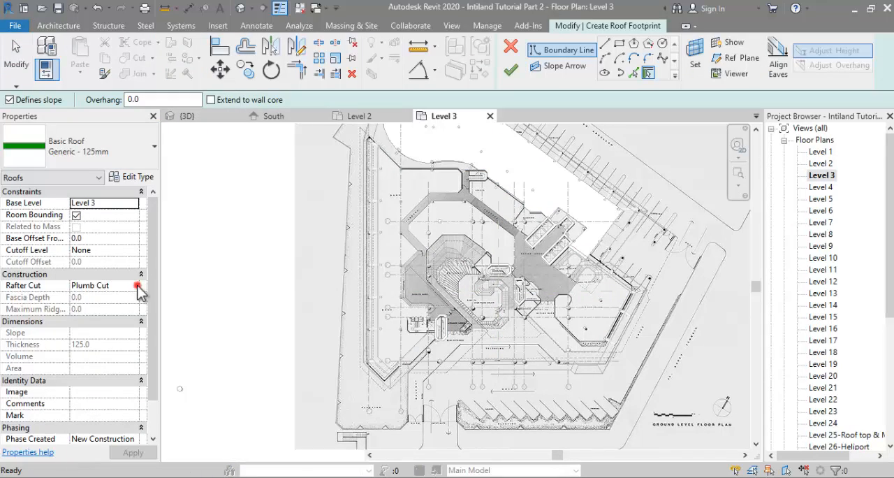
click(137, 286)
click(105, 309)
click(633, 73)
scroll(417, 274, up, 5)
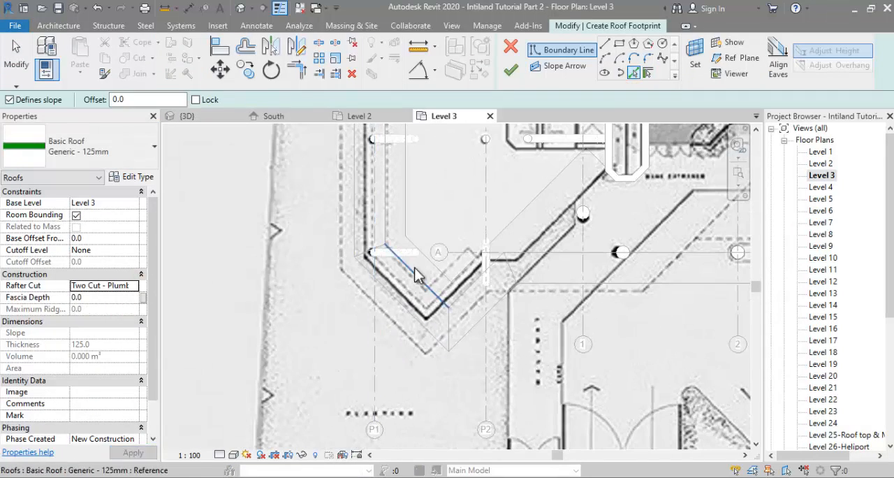
ctrl+scroll(381, 301, up, 3)
scroll(150, 361, down, 2)
key(Escape)
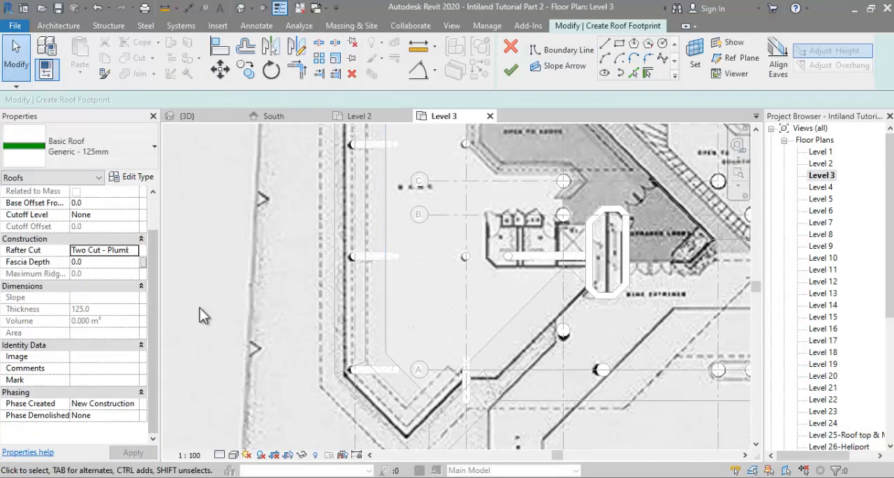
click(511, 47)
click(479, 252)
Step: Set the Level 3 floor plan's underlay base level to None
scroll(375, 358, down, 5)
drag(152, 323, 152, 335)
click(133, 345)
click(102, 356)
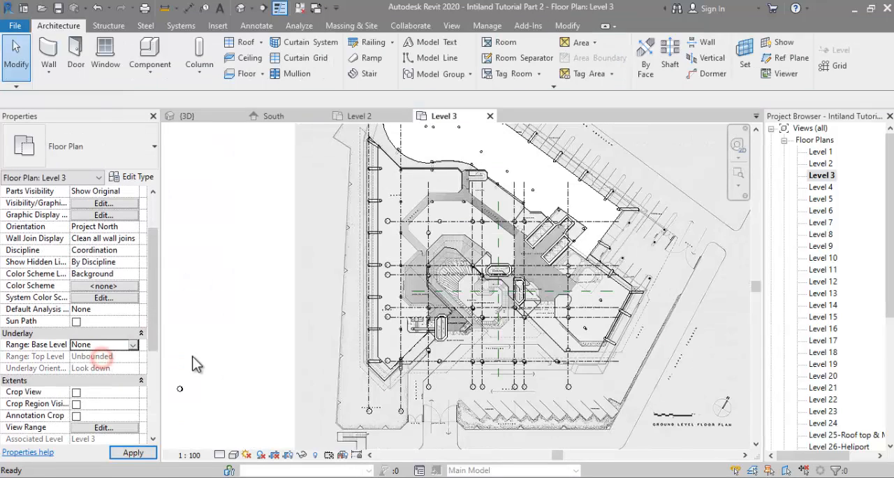
Step: Start a roof by footprint on Level 3 and pick the whole chain of slab edges as slope-defining boundary lines
click(246, 42)
click(633, 73)
scroll(377, 388, up, 5)
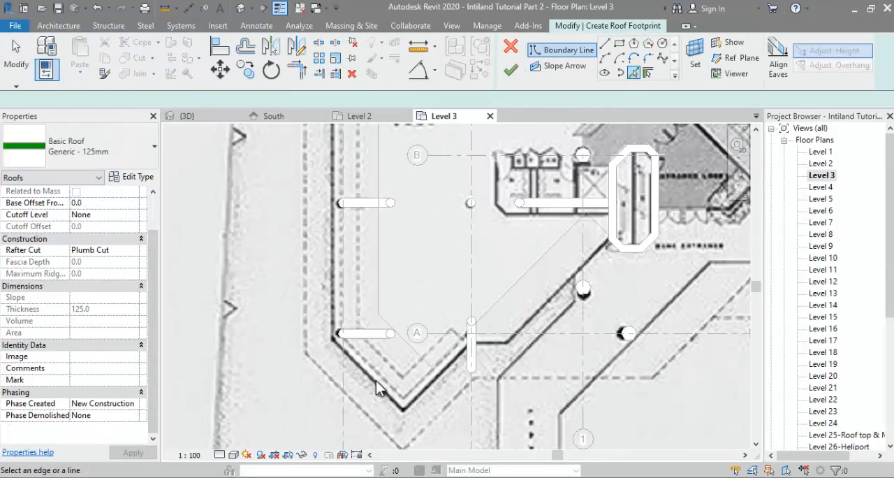
click(375, 268)
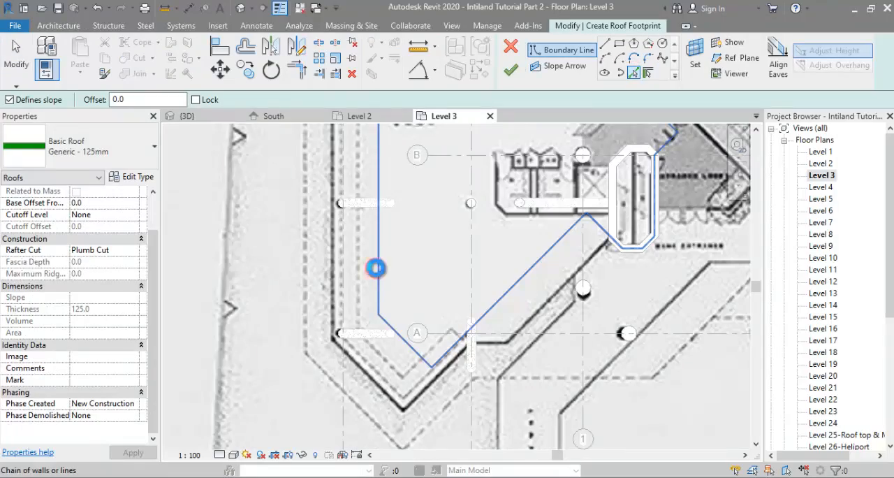
Step: Delete the picked boundary lines along the podium's curved rear edge and the adjoining back edges
scroll(419, 290, down, 3)
mouse_move(426, 294)
middle_down()
mouse_move(390, 399)
mouse_move(401, 430)
middle_up()
scroll(401, 431, down, 1)
key(Escape)
mouse_move(392, 174)
middle_down()
mouse_move(361, 161)
mouse_move(310, 185)
middle_up()
drag(291, 211, 479, 283)
key(Delete)
scroll(479, 237, down, 1)
middle_drag(476, 233, 393, 156)
drag(355, 174, 486, 262)
key(Delete)
Step: Delete the boundary lines around the core beside the bank entrance, including the short diagonal leading to it
scroll(441, 245, up, 1)
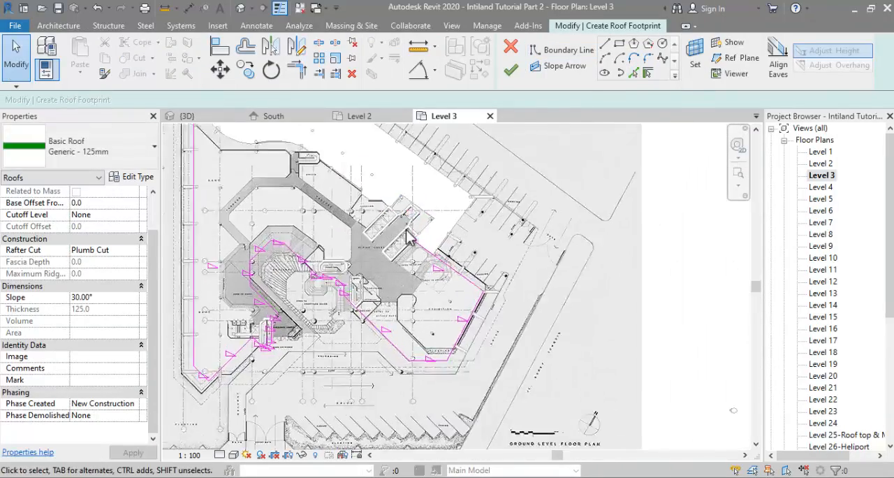
scroll(407, 234, down, 2)
middle_drag(385, 222, 475, 264)
scroll(388, 332, up, 6)
drag(401, 201, 445, 348)
key(Delete)
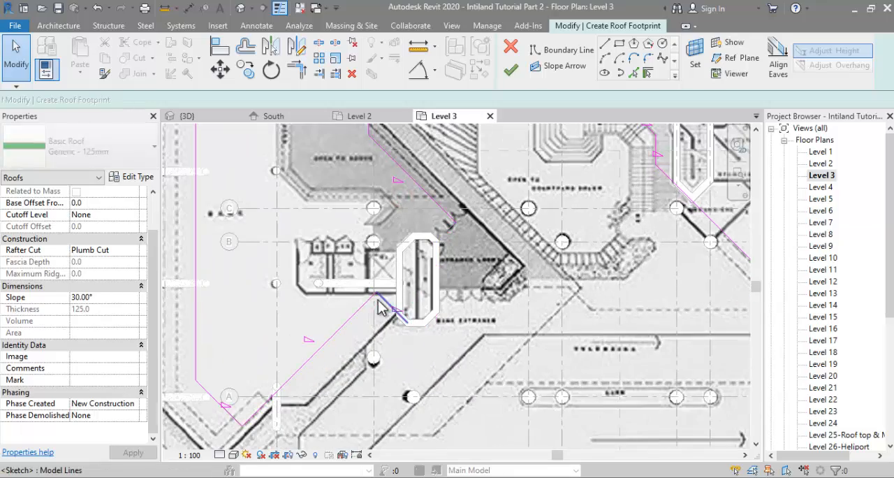
click(381, 300)
key(Delete)
Step: Delete the remaining boundary lines around the main stair, courtyard and exhibition area, keeping those of the bank wing
scroll(412, 314, down, 1)
middle_drag(421, 320, 421, 373)
scroll(380, 216, down, 1)
middle_drag(381, 223, 378, 291)
scroll(377, 291, down, 1)
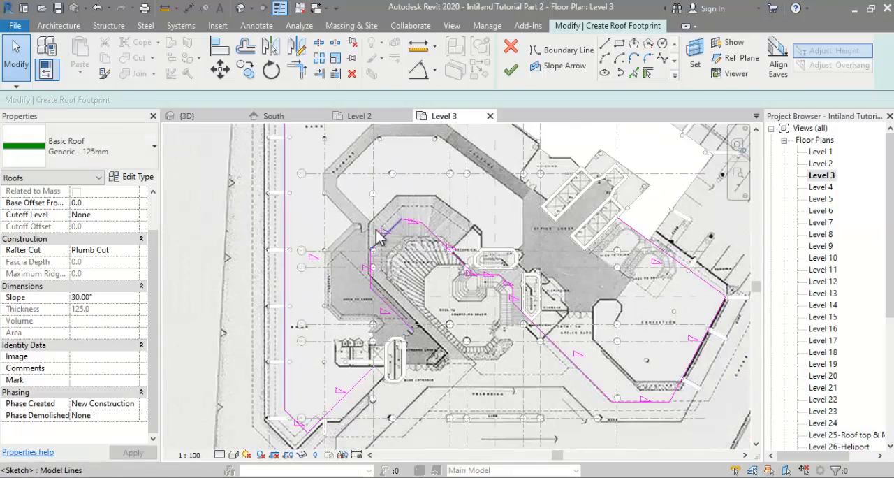
mouse_move(350, 159)
mouse_down()
mouse_move(683, 349)
mouse_move(746, 429)
mouse_up()
key(Delete)
scroll(384, 245, down, 1)
middle_drag(381, 209, 379, 301)
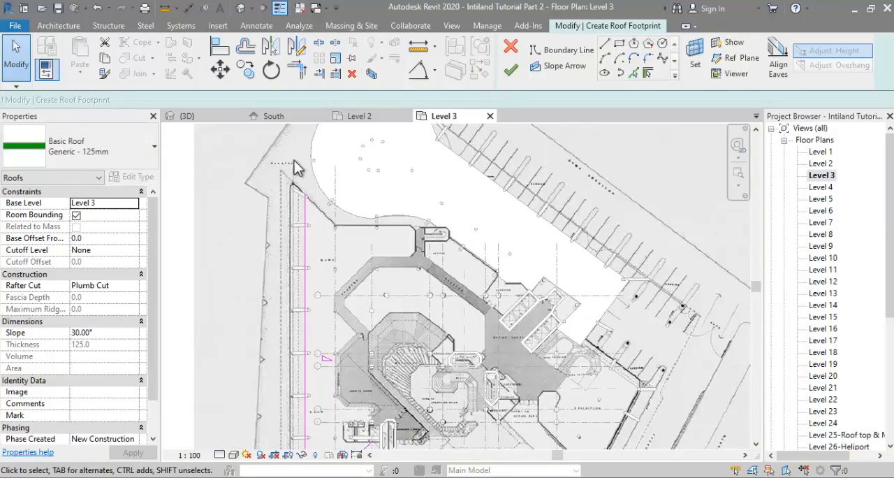
Step: Draw chained straight boundary lines approximating the podium's curved end, from the bank wing side to the parking-side edge
middle_drag(298, 170, 312, 290)
scroll(311, 280, up, 1)
click(604, 44)
scroll(340, 256, up, 5)
click(337, 238)
scroll(342, 238, down, 3)
middle_drag(366, 143, 369, 234)
click(369, 233)
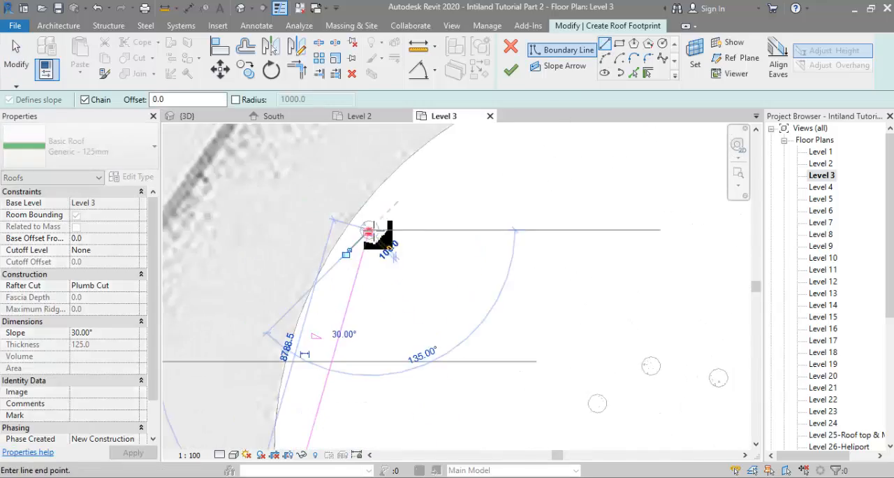
middle_drag(455, 181, 488, 262)
click(489, 262)
middle_drag(588, 275, 477, 343)
click(454, 266)
scroll(454, 267, down, 3)
scroll(476, 262, up, 1)
scroll(477, 343, up, 2)
click(472, 341)
scroll(475, 342, down, 2)
click(574, 336)
Step: Pick the long parking-side slab edge and the short edge at its end as slope-defining boundary lines
click(633, 72)
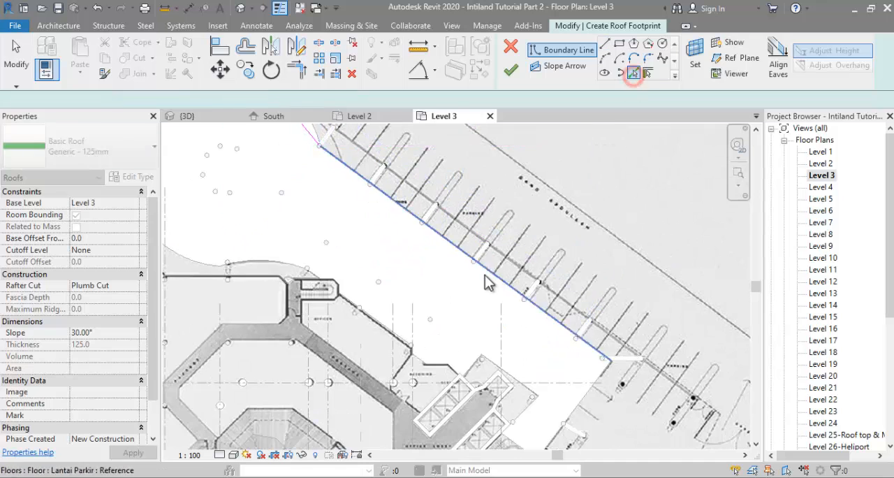
scroll(520, 241, down, 2)
click(521, 249)
scroll(494, 324, down, 1)
Step: Pick the connected chain of slab edges around the exhibition area, main stair and bank wing as slope-defining boundary lines
middle_drag(493, 324, 503, 264)
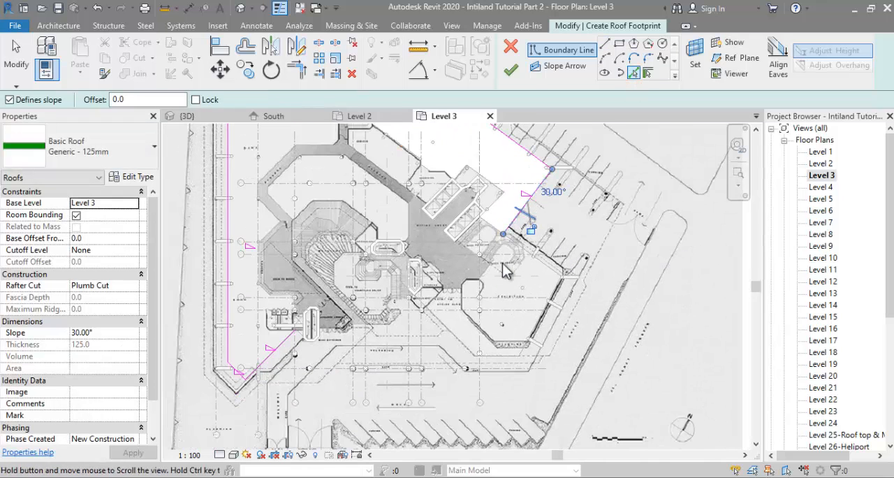
key(Tab)
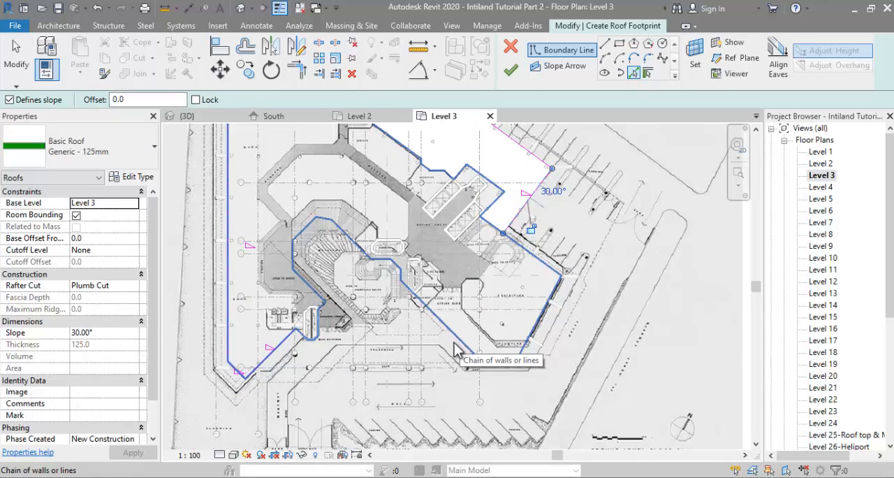
scroll(534, 279, down, 3)
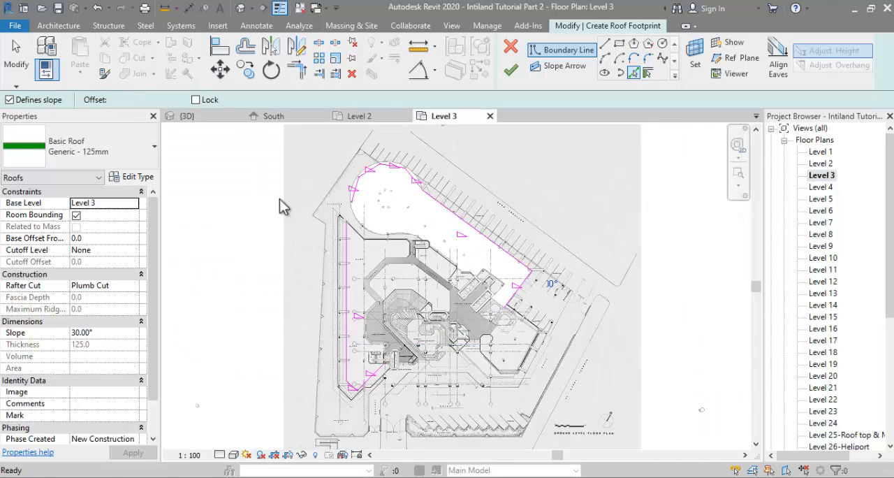
scroll(492, 359, up, 4)
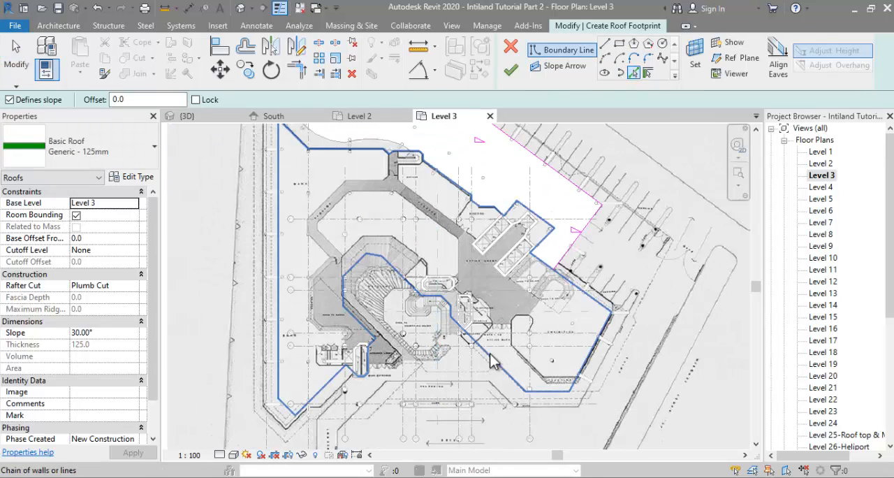
click(485, 340)
Step: Delete the boundary lines along the rear edge and around the lift core, and trim the corner beside the exhibition area
key(Escape)
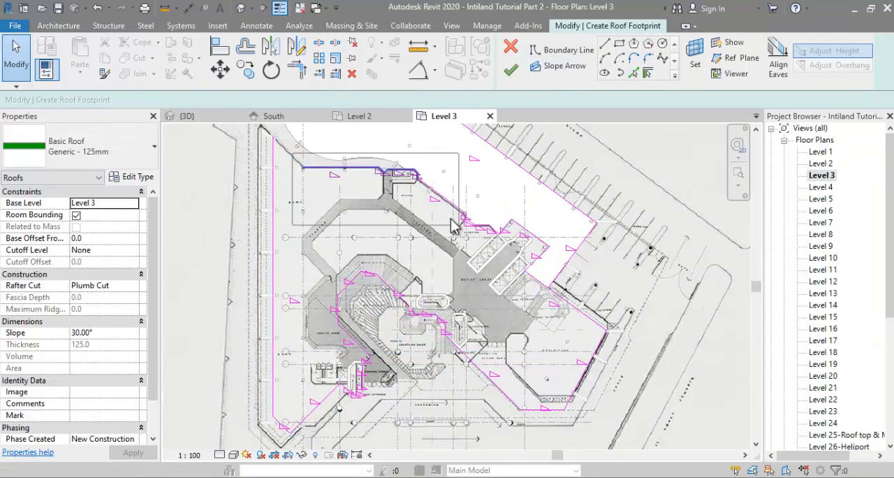
drag(487, 210, 551, 281)
key(Delete)
key(t)
key(r)
click(557, 279)
click(563, 297)
key(Escape)
drag(399, 160, 499, 241)
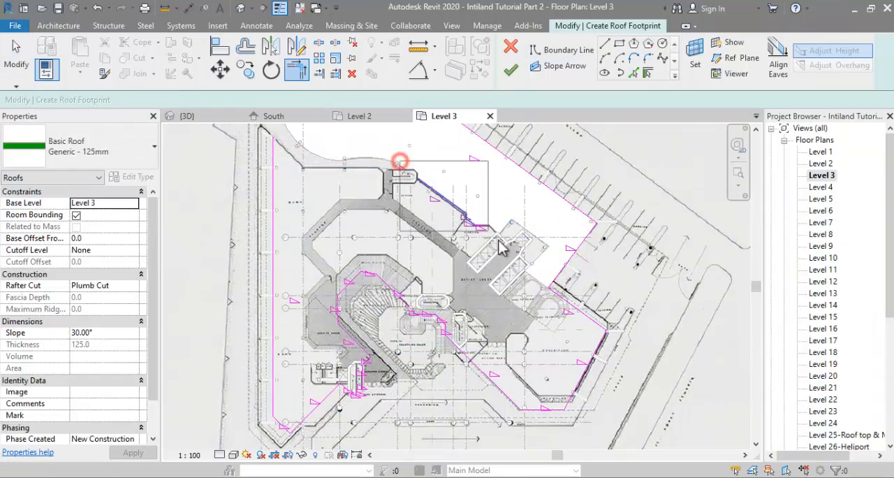
key(Delete)
Step: Join the bank wing's long boundary line to the curved-end segments and delete the lines around the bank entrance core
scroll(559, 288, down, 2)
scroll(349, 328, up, 4)
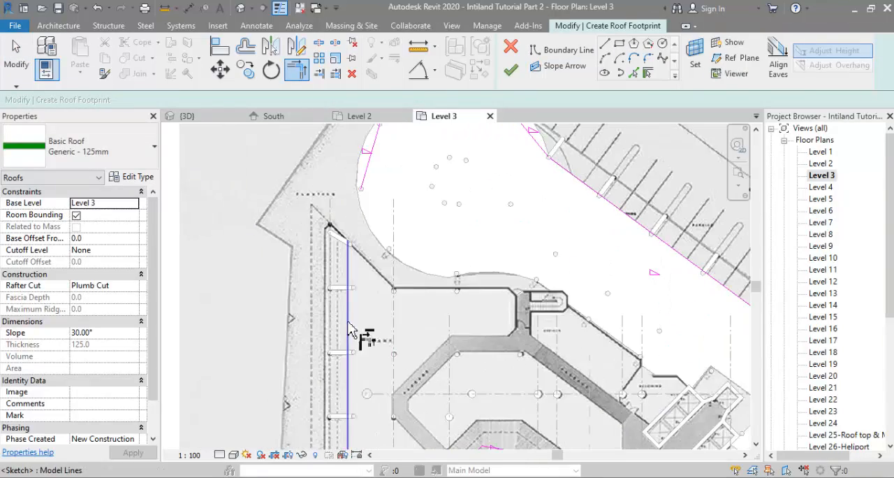
scroll(391, 349, down, 3)
scroll(493, 308, up, 4)
key(Escape)
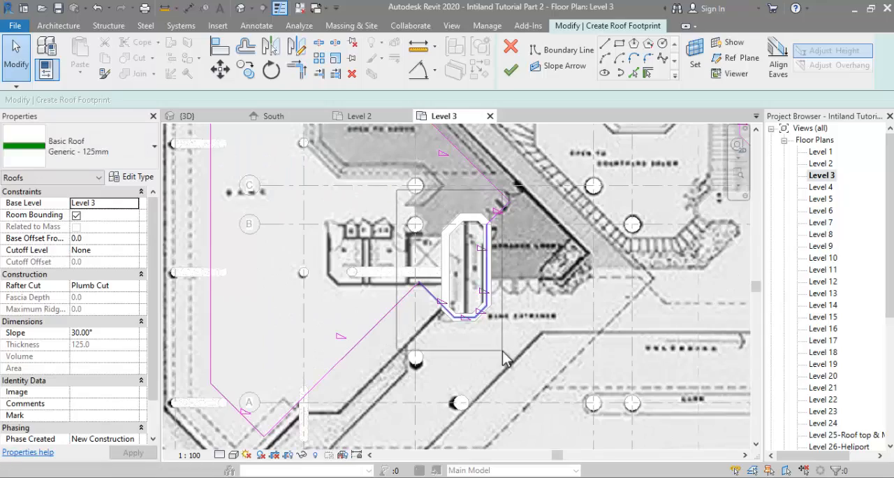
scroll(492, 308, down, 4)
scroll(435, 368, up, 4)
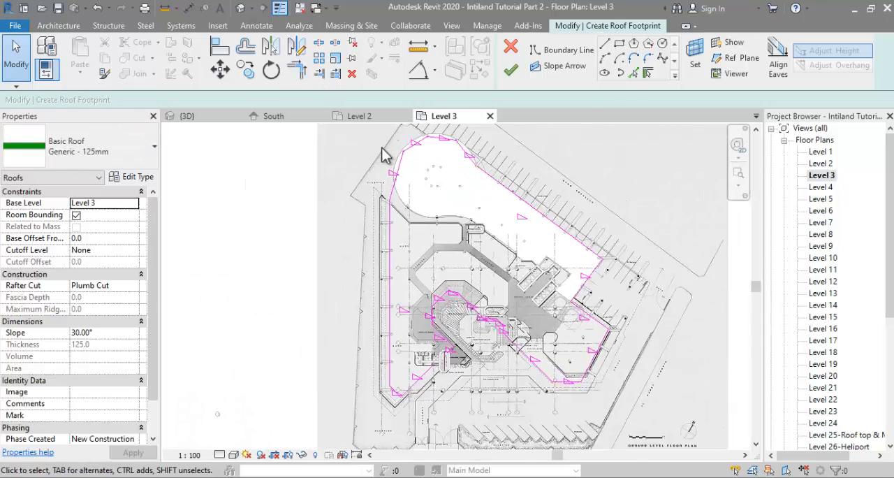
Step: Adjust the end of the long parking-side boundary line to meet the last segment of the curved end
click(396, 259)
drag(395, 239, 397, 258)
key(Escape)
click(591, 212)
scroll(561, 183, up, 2)
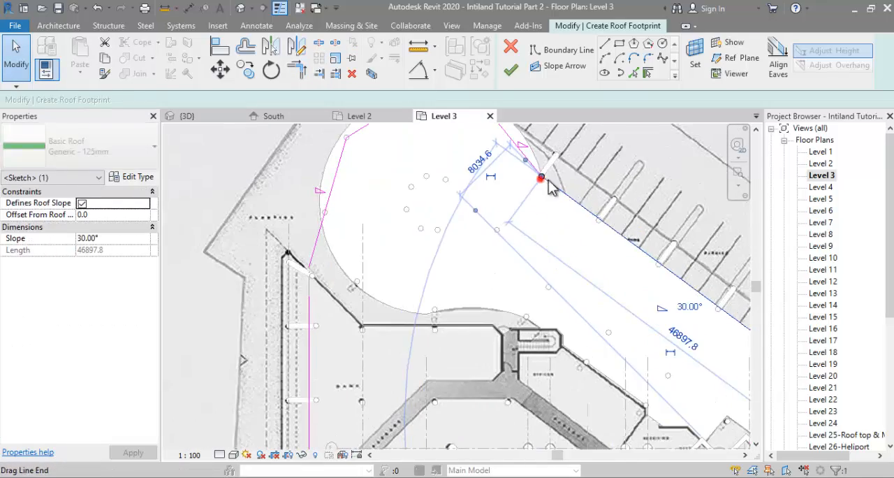
drag(540, 176, 552, 206)
middle_drag(552, 205, 551, 273)
key(Escape)
Step: Offset the curved-end boundary segments outward by 1500 without copying, and trim them to the adjoining bank wing and parking-side lines
click(247, 47)
click(304, 99)
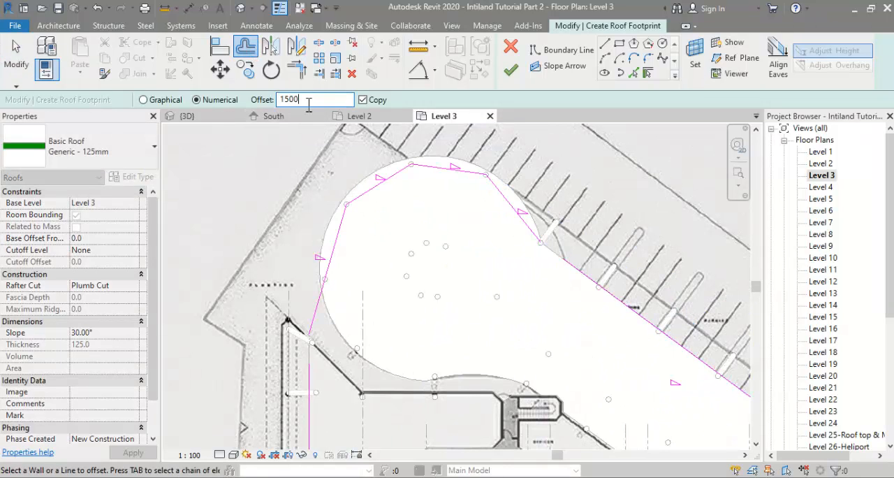
key(t)
key(r)
middle_drag(323, 370, 321, 338)
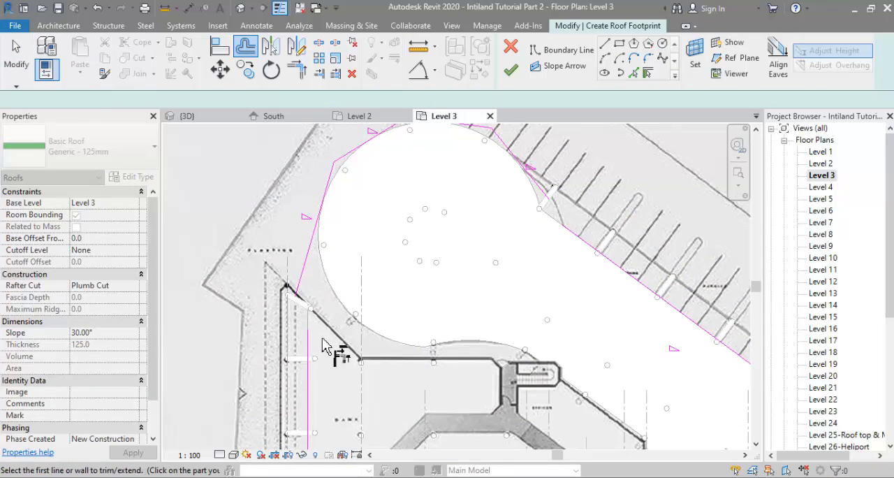
click(309, 328)
click(315, 239)
scroll(424, 261, down, 1)
click(525, 198)
click(592, 273)
scroll(494, 269, down, 2)
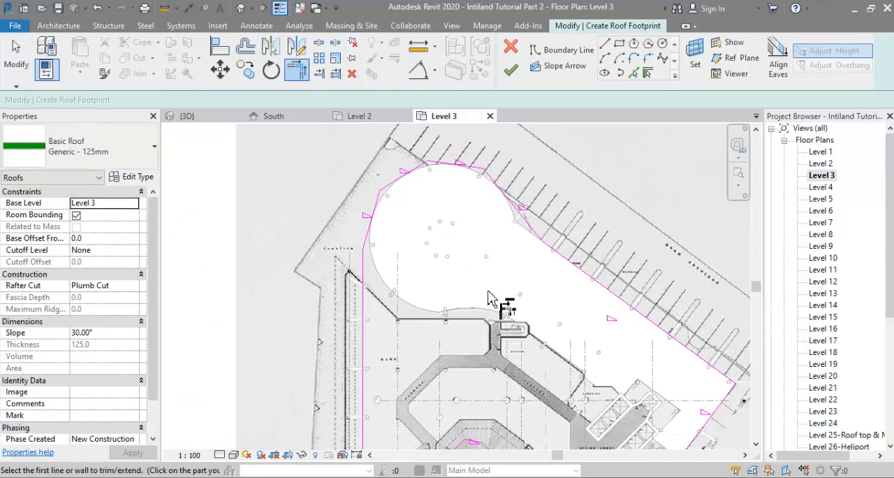
Step: Draw a short boundary line between the last curved-end segment and the parking-side line, and trim the corner
scroll(522, 199, up, 2)
click(569, 49)
key(Escape)
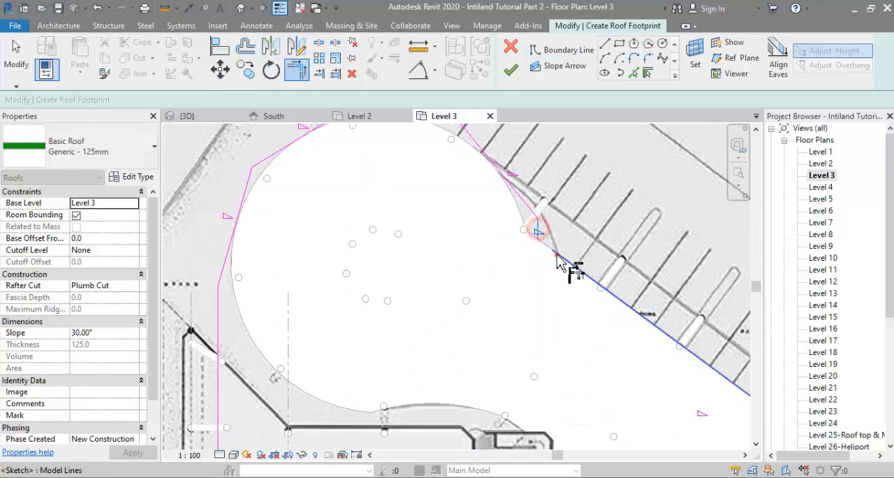
scroll(531, 199, down, 4)
Step: Offset copies of the outer boundary lines outward by 2300 around the curved end, bank wing, parking side and exhibition area
scroll(528, 199, down, 2)
scroll(572, 331, up, 1)
click(315, 99)
text(2300.0)
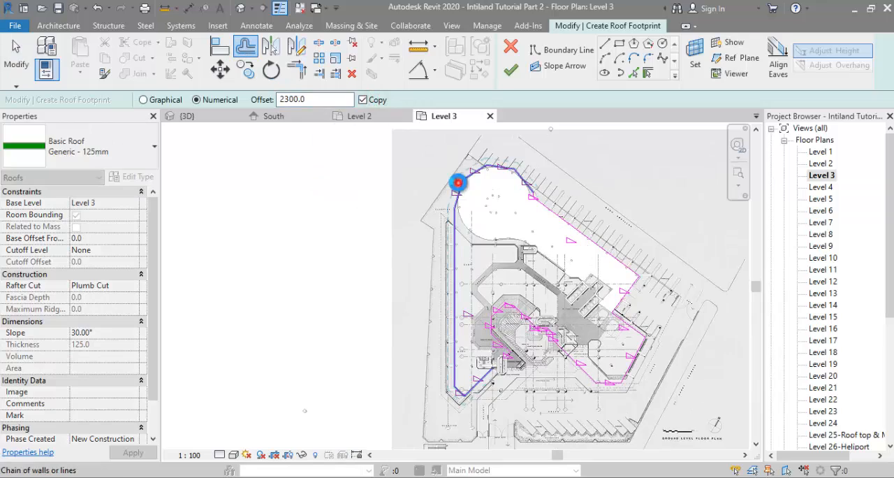
click(458, 183)
scroll(552, 186, up, 6)
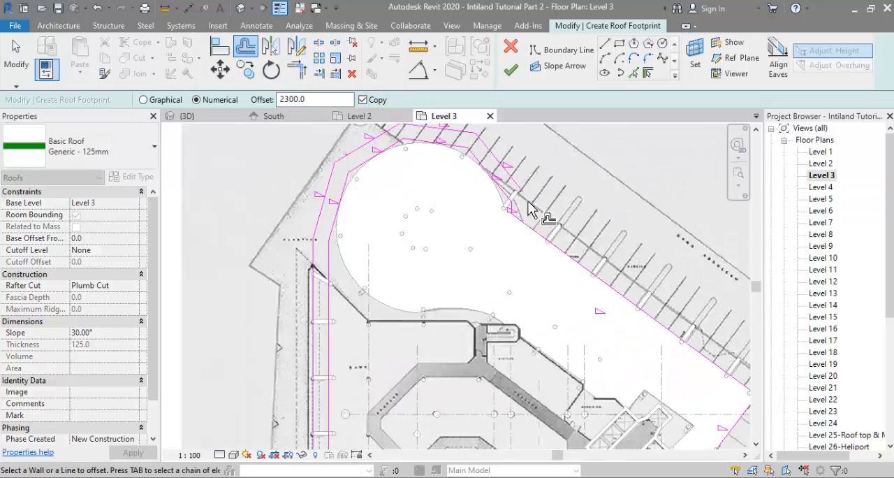
click(491, 218)
scroll(506, 199, down, 5)
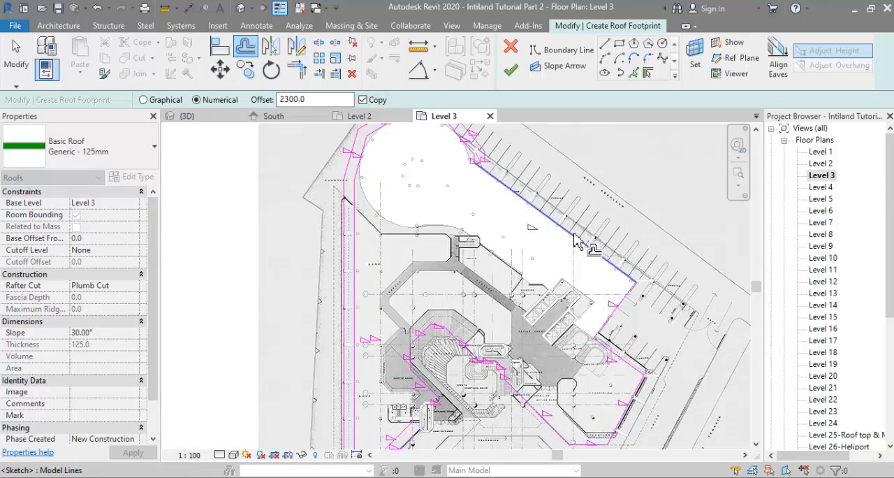
click(574, 241)
scroll(606, 243, down, 3)
click(601, 236)
Step: Offset copies of the boundary lines around the main stair and bank entrance by 2300 toward the courtyard
scroll(510, 307, up, 4)
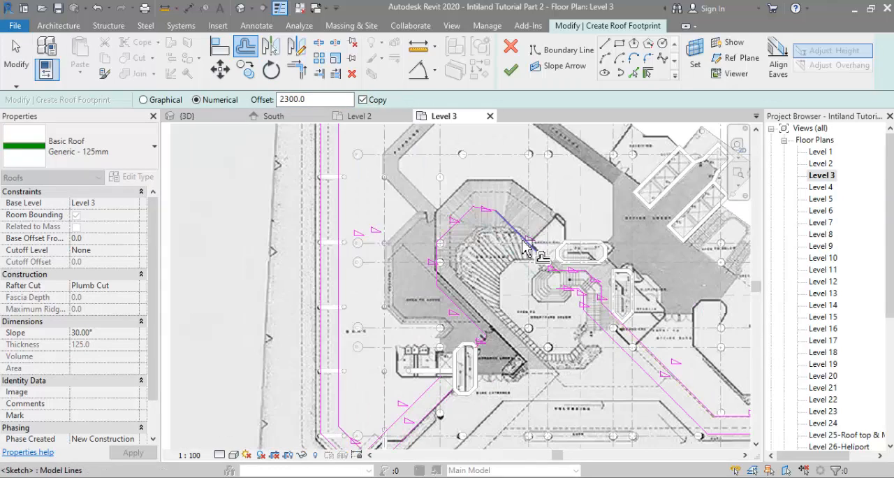
scroll(574, 271, up, 3)
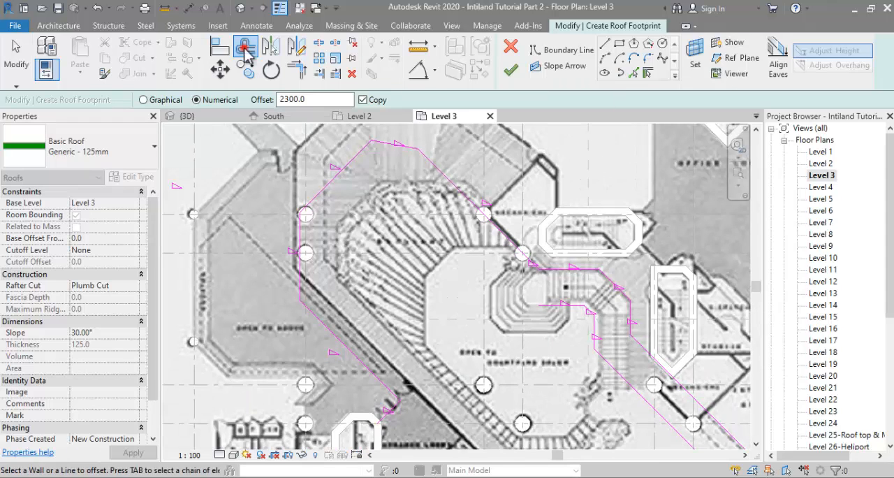
click(516, 249)
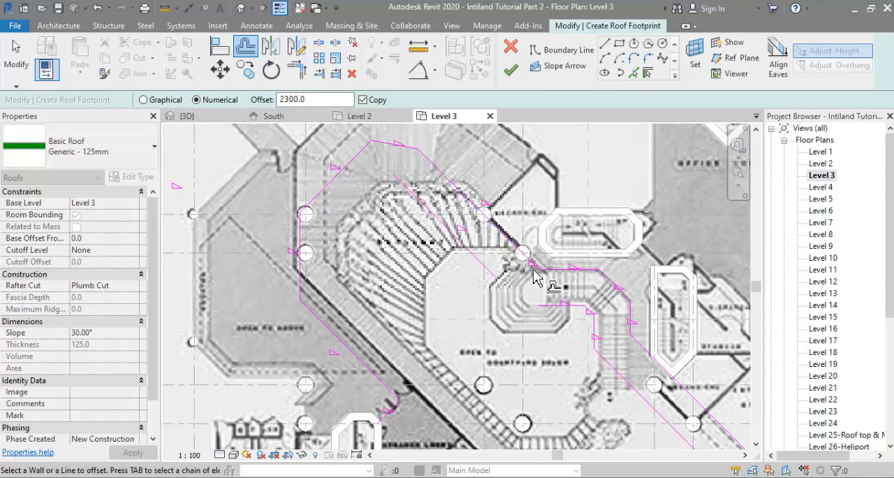
click(388, 144)
click(338, 176)
click(304, 239)
click(345, 343)
scroll(397, 308, down, 1)
middle_drag(397, 308, 397, 194)
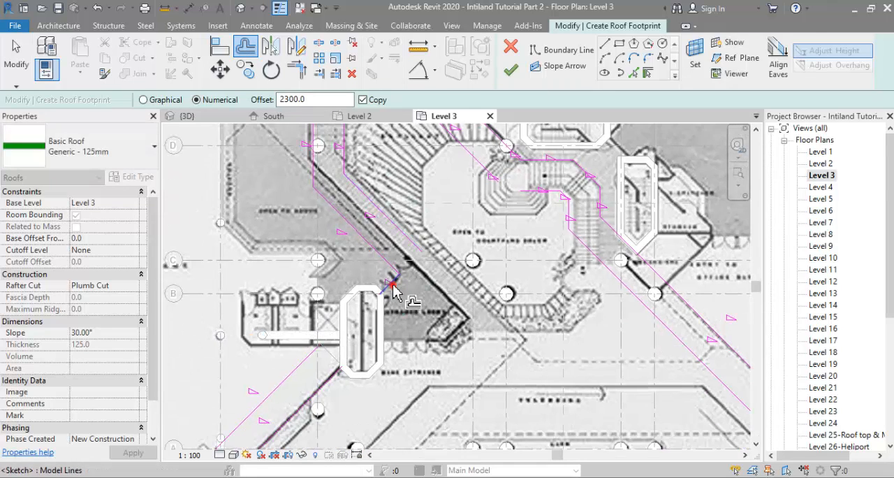
Step: Trim the corner of the offset lines at the entrance lobby and try a boundary line down the core wall
scroll(381, 318, up, 3)
key(t)
key(r)
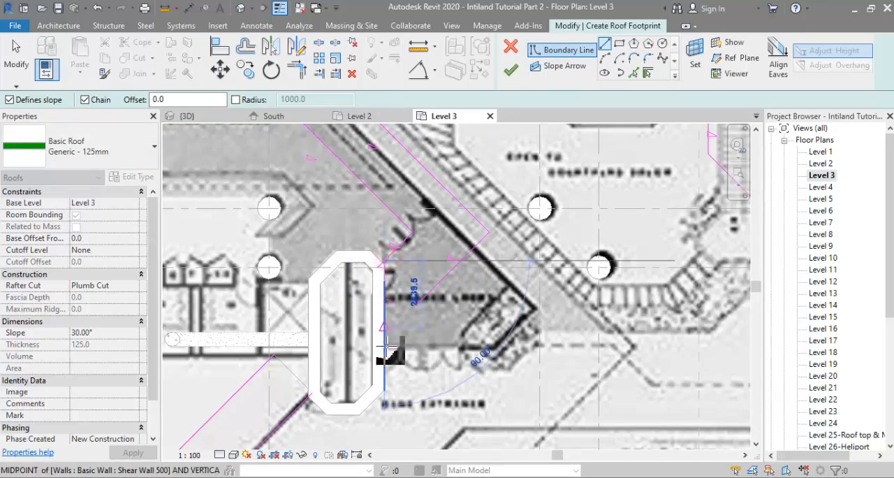
click(386, 297)
Step: Select the whole inner chain of boundary lines and turn off its slope definition
scroll(387, 300, down, 5)
mouse_move(592, 351)
middle_down()
mouse_move(597, 437)
mouse_move(608, 354)
middle_up()
scroll(594, 405, down, 1)
scroll(591, 362, down, 1)
key(Tab)
click(607, 355)
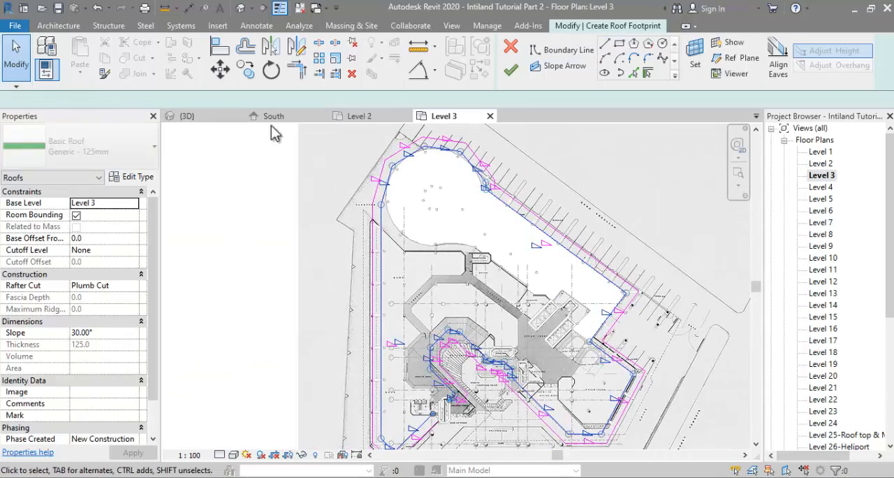
click(269, 100)
Step: Draw a boundary line along the core wall at the entrance lobby to the offset line, and turn off its slope definition
scroll(508, 421, up, 3)
click(508, 421)
scroll(437, 408, up, 4)
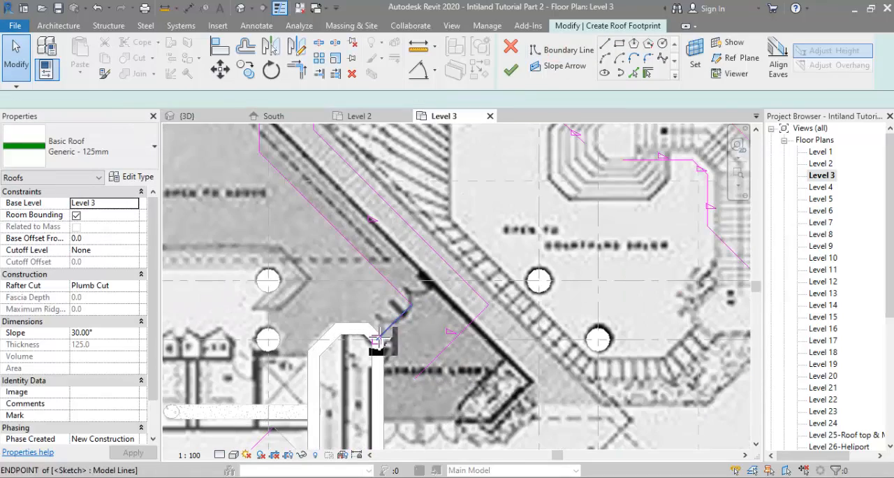
click(381, 366)
click(269, 100)
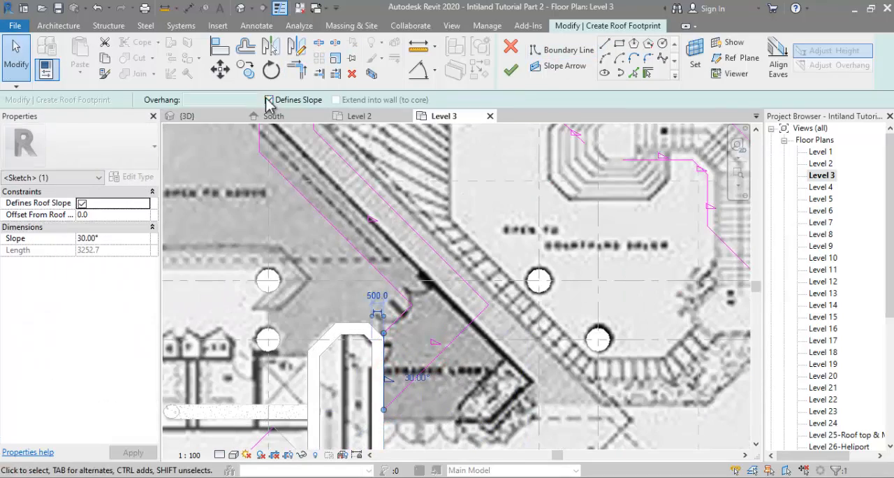
click(269, 100)
Step: Try to finish the roof sketch, then trim the open boundary lines where the curved end meets the parking side
scroll(377, 293, down, 8)
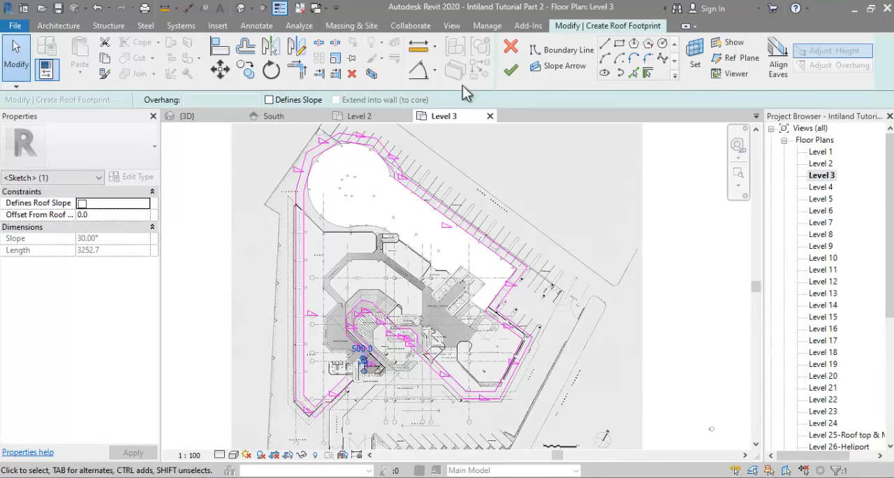
click(511, 71)
click(829, 459)
scroll(408, 173, up, 8)
key(t)
key(r)
click(419, 261)
click(384, 210)
scroll(465, 191, down, 4)
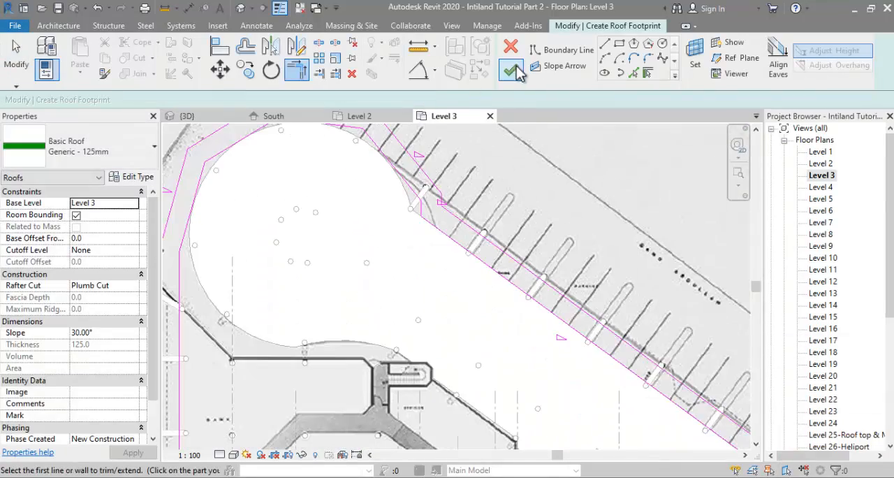
Step: Retry finishing the roof sketch, then draw boundary lines from the inner bank wing line to and down the core wall
click(511, 71)
click(618, 421)
click(816, 457)
scroll(517, 180, up, 5)
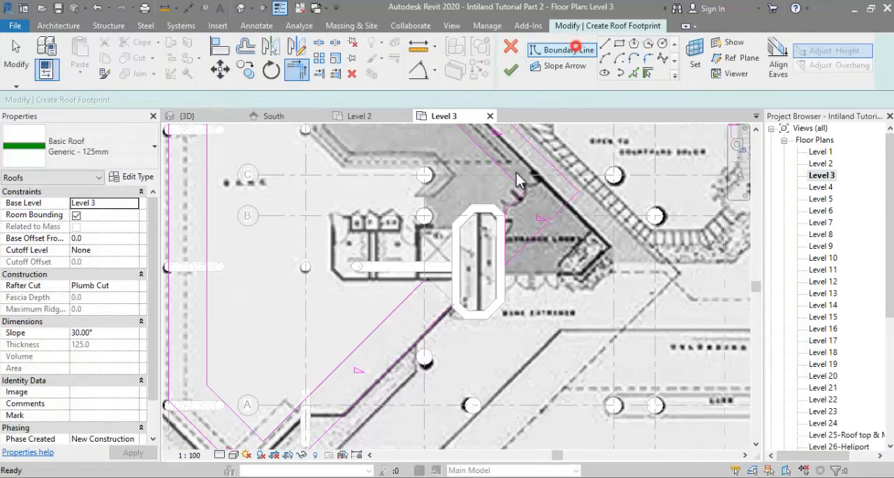
click(575, 47)
scroll(429, 280, up, 3)
click(427, 274)
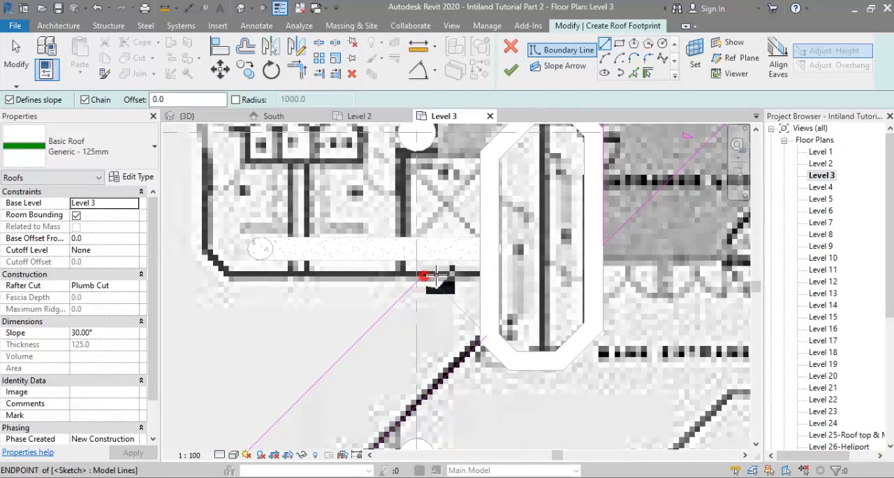
click(479, 345)
Step: Trim the core wall line to the outer bank wing line and turn off slope definition for the two new lines
key(t)
key(r)
click(481, 312)
click(465, 354)
key(Escape)
drag(487, 257, 469, 305)
click(294, 98)
scroll(367, 356, down, 5)
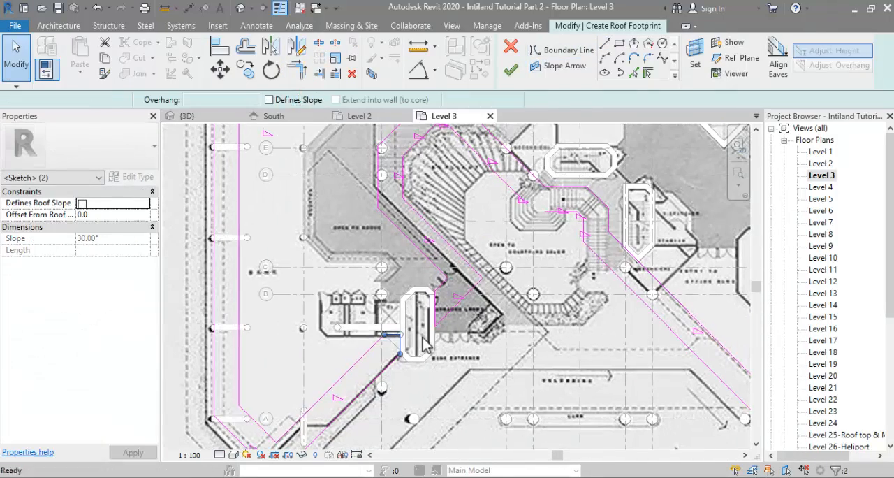
key(Escape)
Step: Check the boundary lines around the bank entrance and courtyard, and try again to finish the roof sketch
scroll(381, 417, up, 3)
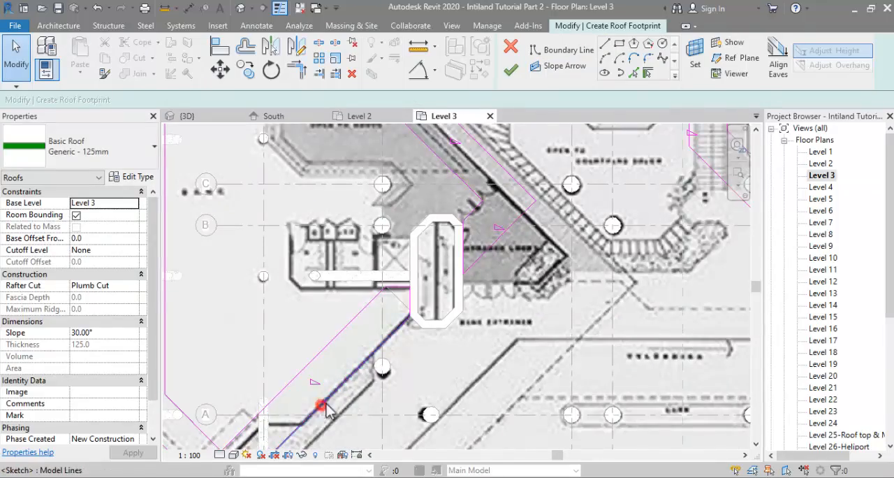
click(326, 405)
scroll(342, 391, down, 4)
key(Escape)
scroll(584, 318, up, 2)
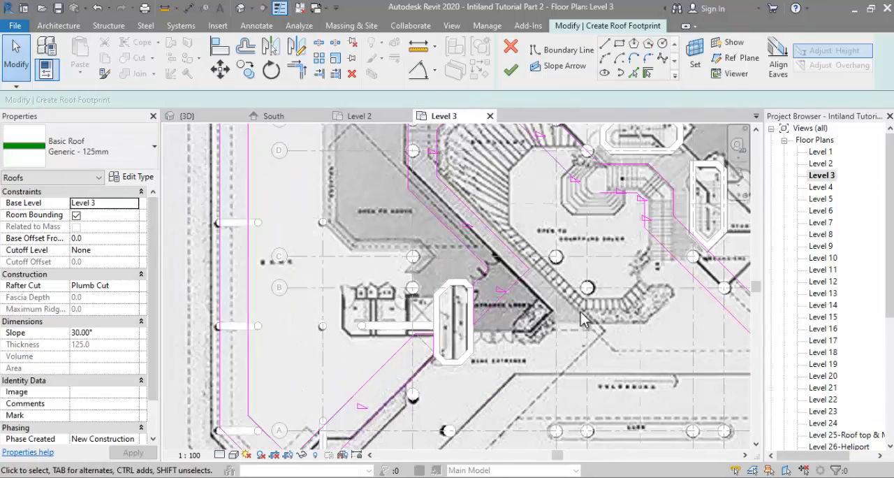
scroll(584, 318, up, 2)
scroll(412, 235, down, 5)
click(519, 77)
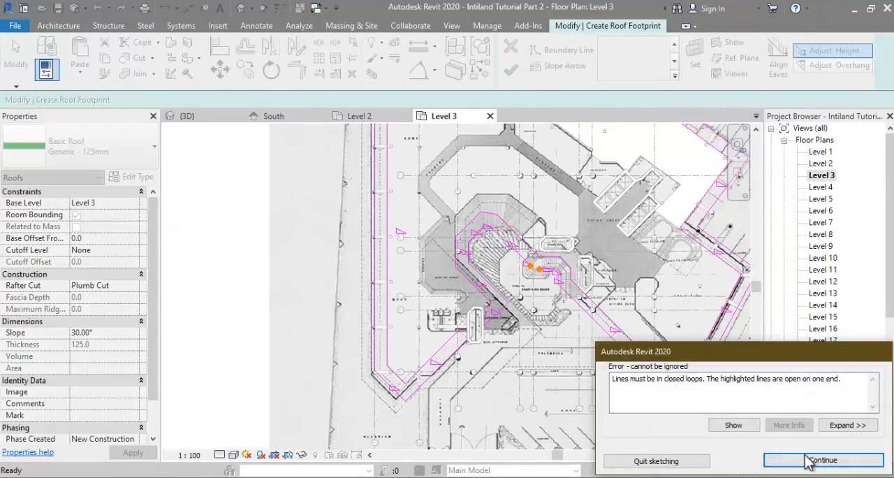
Step: Trim the two open inner boundary lines into a corner beside the courtyard stair and finish the Level 3 roof sketch
click(864, 457)
scroll(551, 324, up, 5)
key(t)
key(r)
key(d)
key(t)
key(r)
click(450, 260)
click(561, 324)
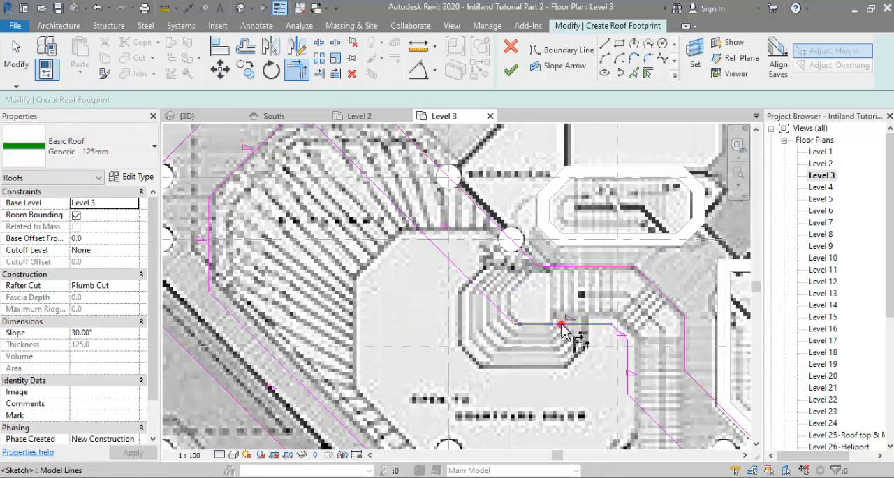
scroll(541, 239, down, 5)
click(519, 76)
Step: Set the Level 3 roof's slope to 56° and base offset to -2500, and check it in 3D
middle_drag(539, 329, 583, 334)
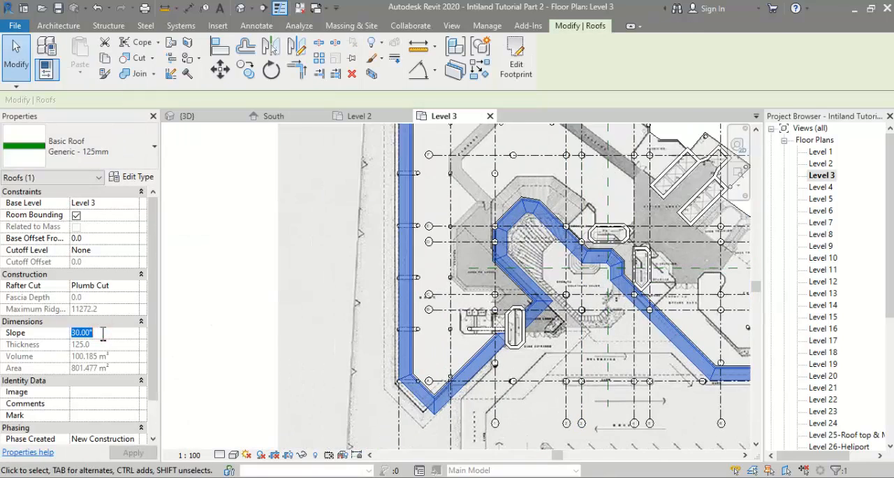
scroll(500, 358, down, 1)
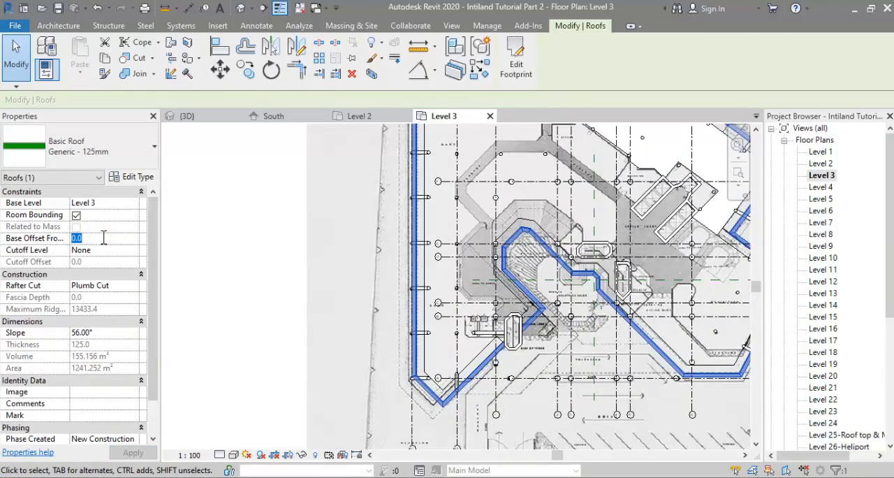
scroll(452, 308, up, 2)
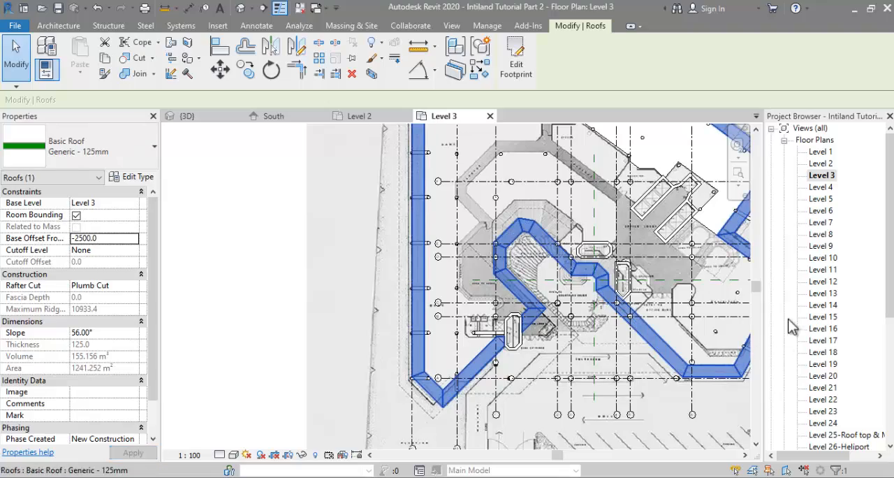
click(187, 116)
shift+middle_drag(578, 327, 761, 266)
Step: Open the Level 4 plan and start a roof by footprint, picking the floor's edge chain as its boundary
double_click(821, 187)
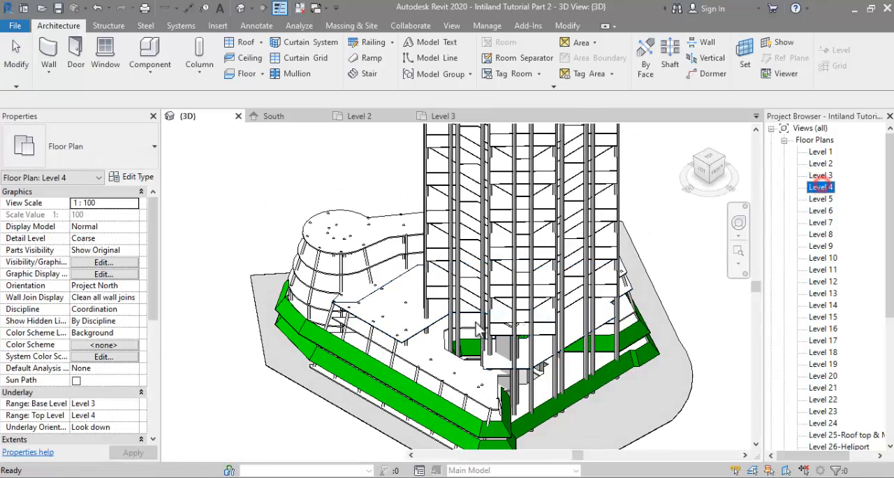
scroll(114, 381, down, 6)
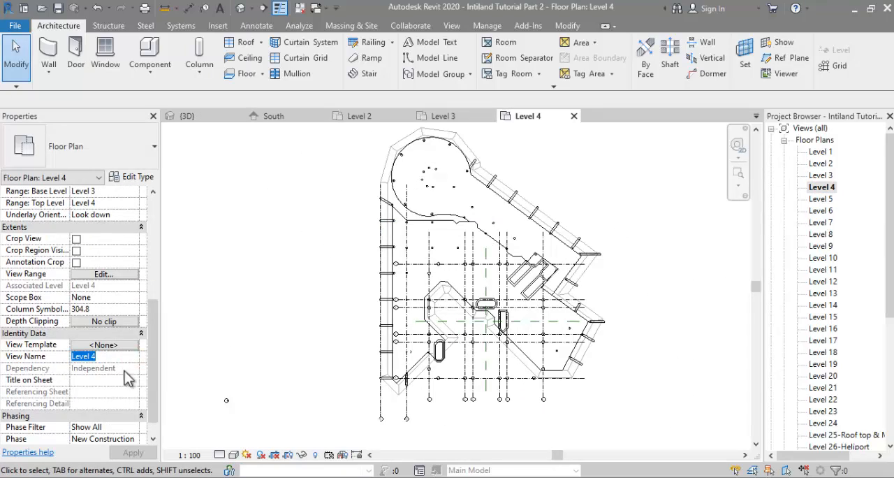
drag(149, 378, 157, 315)
click(105, 297)
click(98, 308)
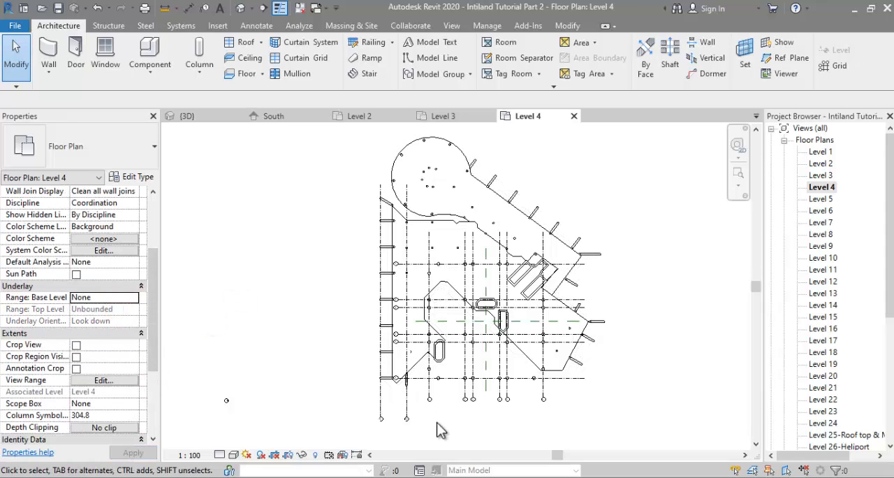
click(391, 257)
Step: Delete the picked boundary lines around the curved end and the adjoining inner floor edge
key(Escape)
drag(379, 177, 515, 246)
key(Delete)
Step: Draw a chain of straight, slope-defining boundary lines from column to column around the circular end
drag(469, 194, 577, 280)
scroll(409, 139, up, 2)
click(604, 43)
scroll(392, 192, up, 4)
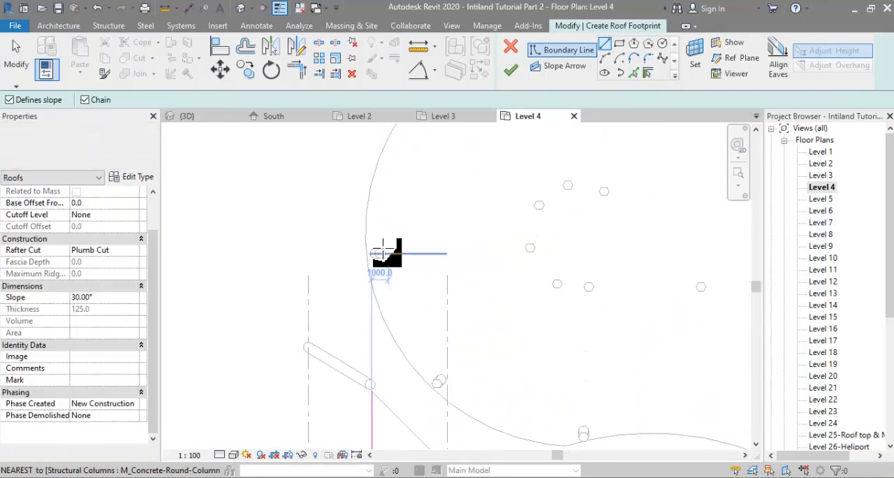
scroll(381, 251, up, 1)
click(379, 252)
scroll(380, 250, down, 4)
scroll(392, 192, up, 3)
click(401, 234)
click(538, 146)
middle_drag(586, 171, 437, 201)
click(548, 197)
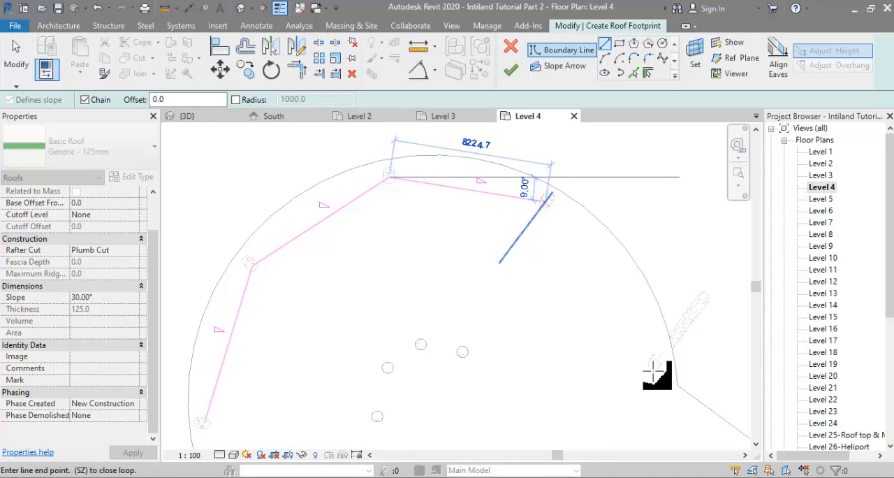
scroll(655, 367, up, 3)
click(655, 360)
Step: Pick the floor edges along the parking-side wing as boundary lines and trim them to meet the neighbouring boundary
scroll(620, 310, down, 3)
scroll(463, 247, down, 3)
middle_drag(463, 247, 311, 132)
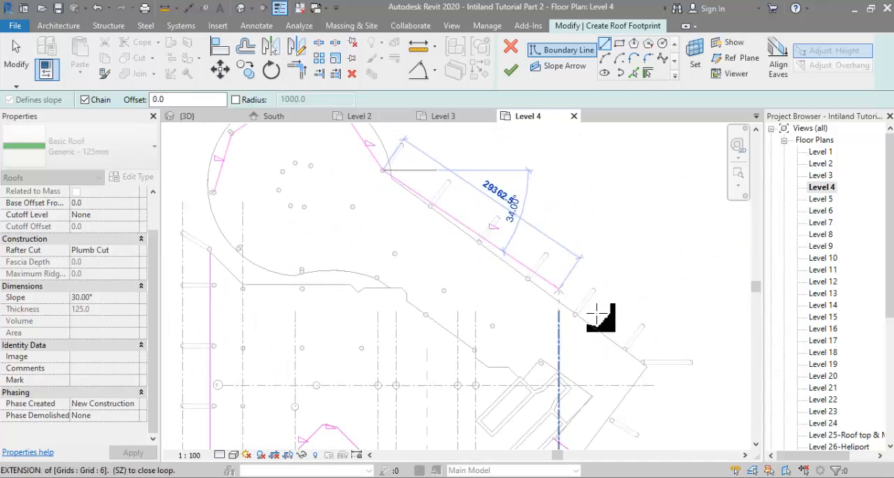
click(633, 73)
click(552, 292)
scroll(551, 292, down, 1)
middle_drag(615, 419, 597, 300)
click(569, 274)
key(t)
key(r)
click(567, 279)
click(581, 313)
scroll(569, 297, down, 1)
middle_drag(481, 155, 531, 233)
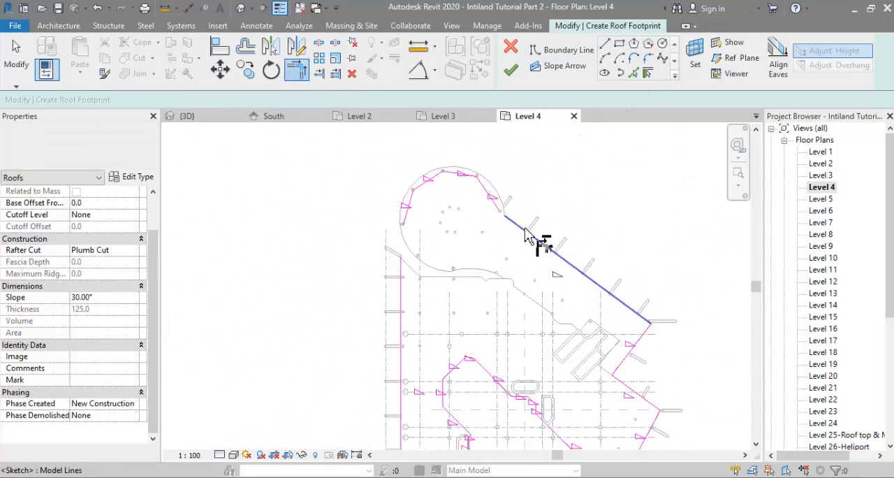
Step: Offset the faceted boundary lines around the circular end outward by 1500 without keeping the originals
scroll(488, 201, up, 4)
middle_drag(421, 170, 482, 251)
key(o)
key(f)
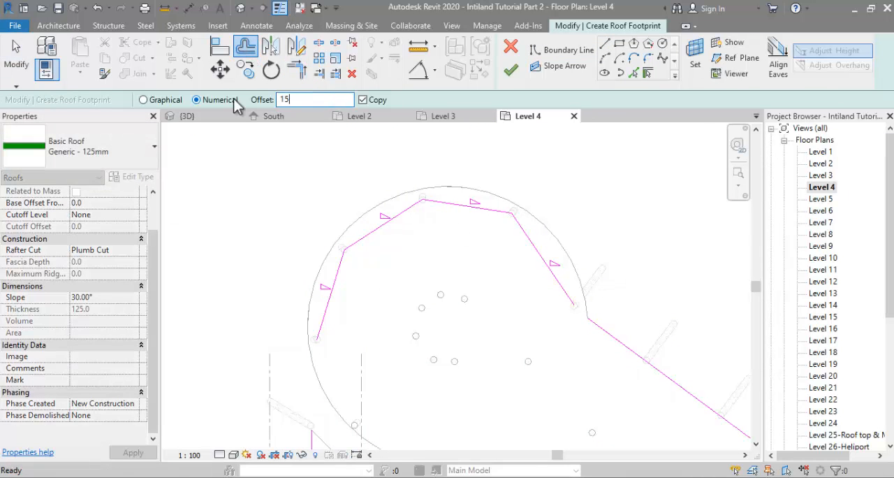
click(369, 229)
Step: Close the outline at the circular end by trimming its lines and drawing a short link to the parking-side edge
scroll(432, 164, down, 2)
key(t)
key(r)
scroll(539, 227, up, 1)
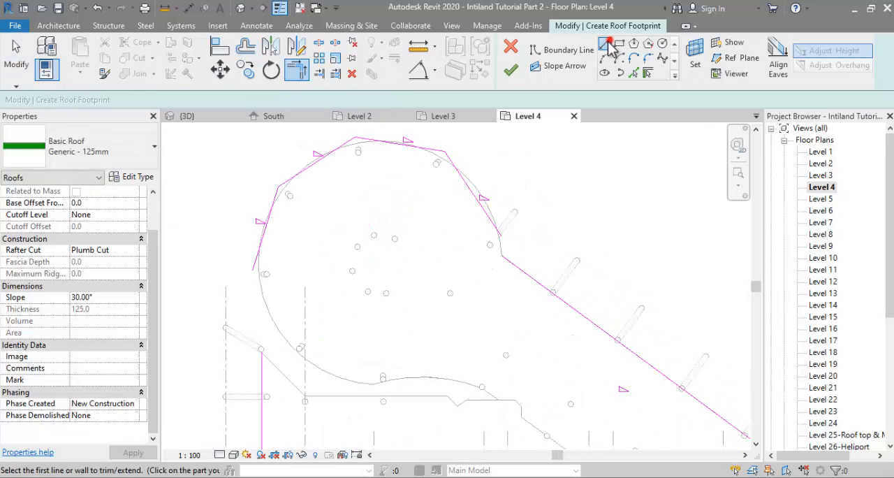
click(605, 44)
scroll(509, 231, up, 2)
click(493, 239)
click(494, 279)
key(Escape)
key(Escape)
scroll(489, 230, down, 3)
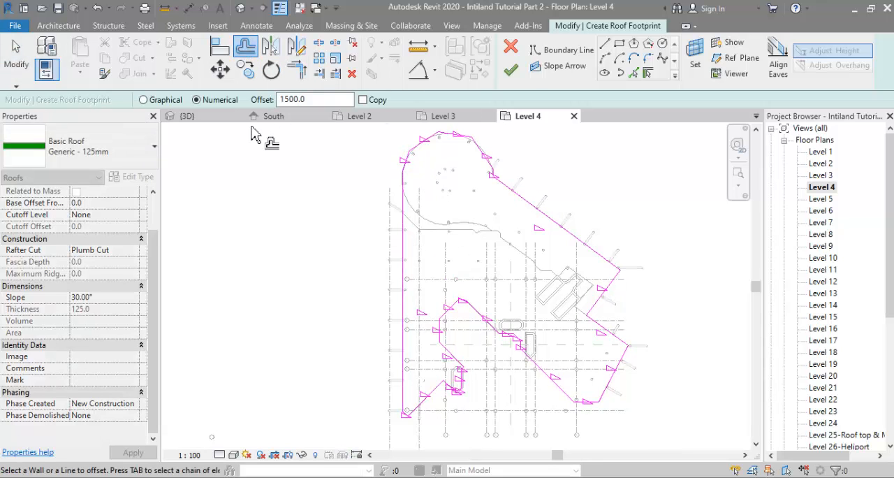
Step: Check the overhang width in the South elevation, then offset a copy of the Level 4 roof outline outward by 2300
scroll(817, 314, down, 5)
double_click(812, 365)
scroll(831, 279, up, 5)
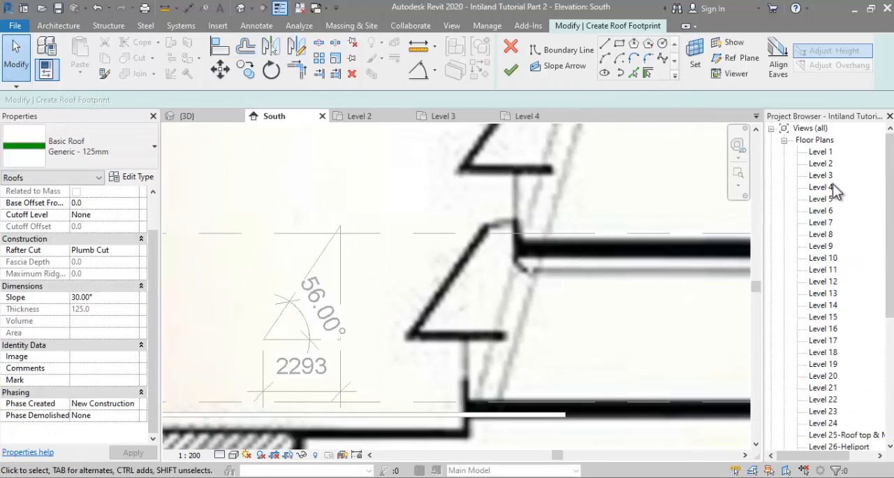
double_click(821, 187)
key(o)
key(f)
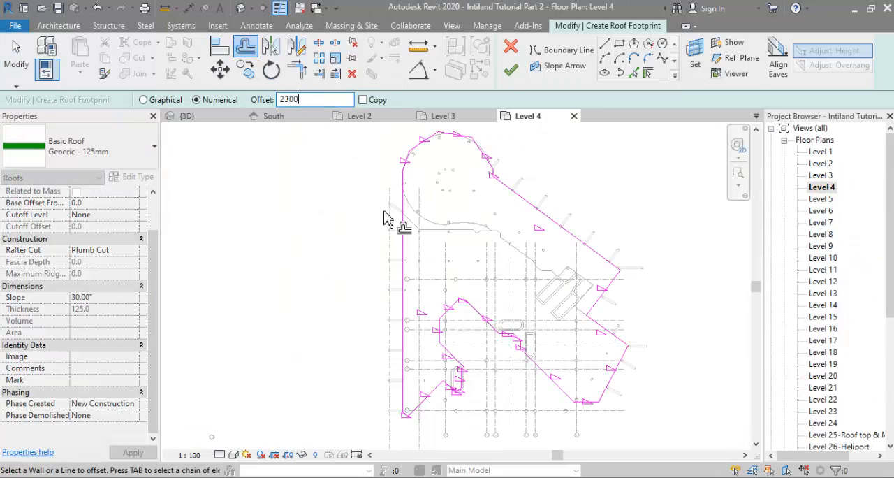
click(398, 225)
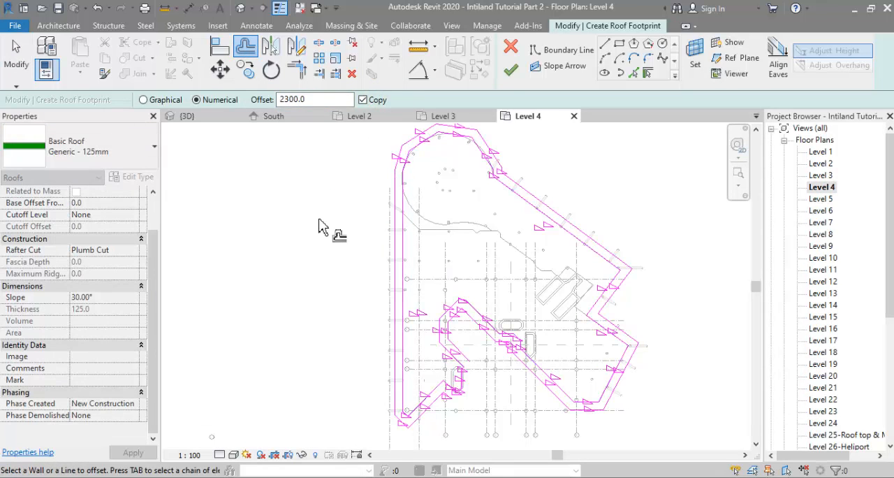
Step: Turn off slope definition for the whole inner boundary chain of the Level 4 roof
key(Escape)
key(Tab)
click(402, 197)
Step: Set the Level 4 roof's base offset to -2500 and try to finish the sketch
click(292, 189)
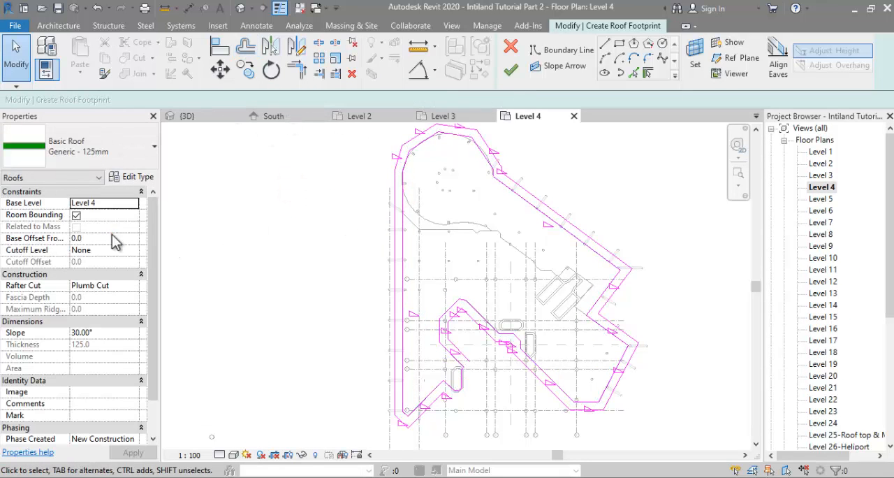
click(510, 69)
click(817, 459)
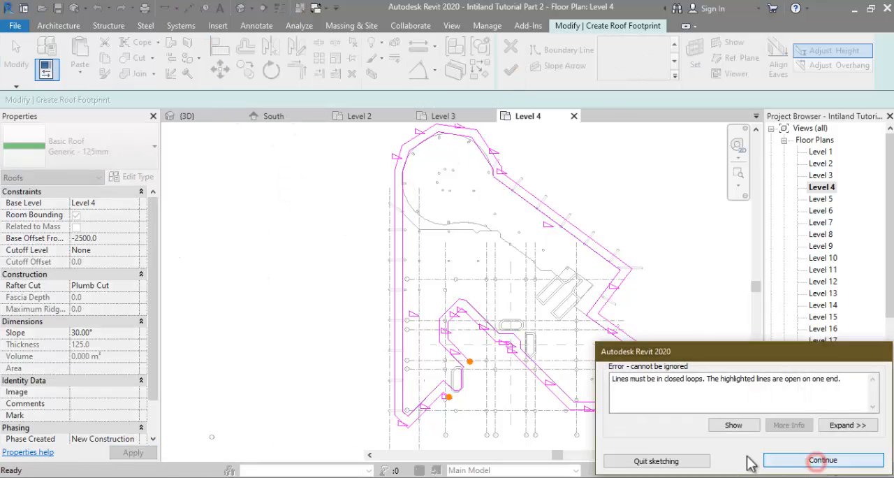
Step: Remove the surplus line at the bank wing's open end and align the wing's end line to the small core's wall
scroll(453, 393, up, 5)
key(t)
key(r)
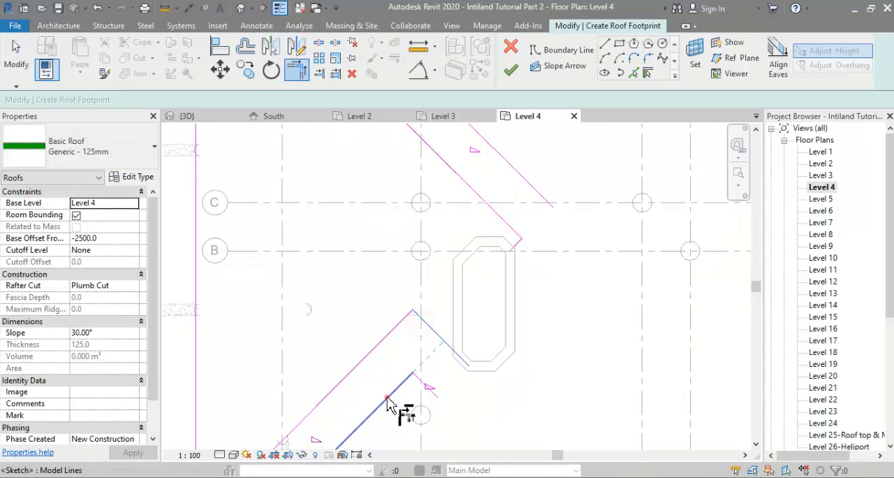
key(Delete)
key(a)
key(l)
click(452, 296)
click(428, 325)
scroll(461, 335, down, 2)
middle_drag(480, 335, 485, 350)
Step: Trim the open courtyard-side boundary above the core, offsetting a line there to close the gap to the inner edge
scroll(503, 241, up, 3)
key(t)
key(r)
click(517, 241)
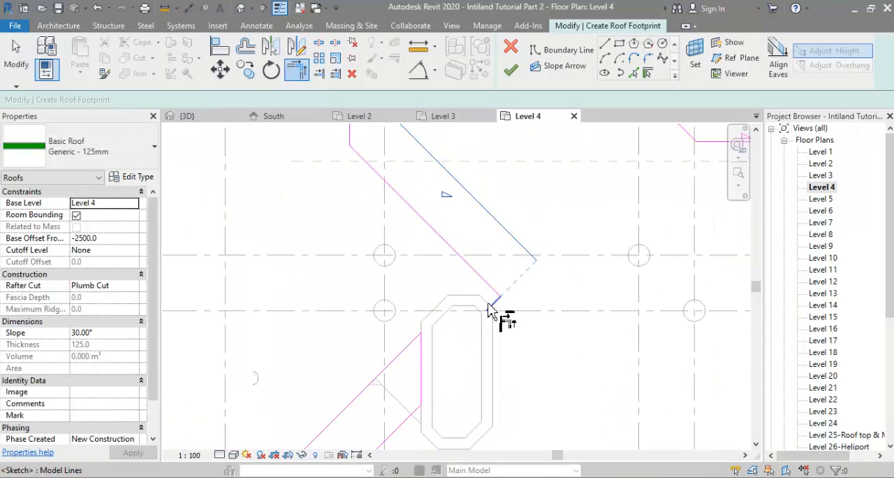
key(o)
key(f)
click(514, 286)
key(t)
key(r)
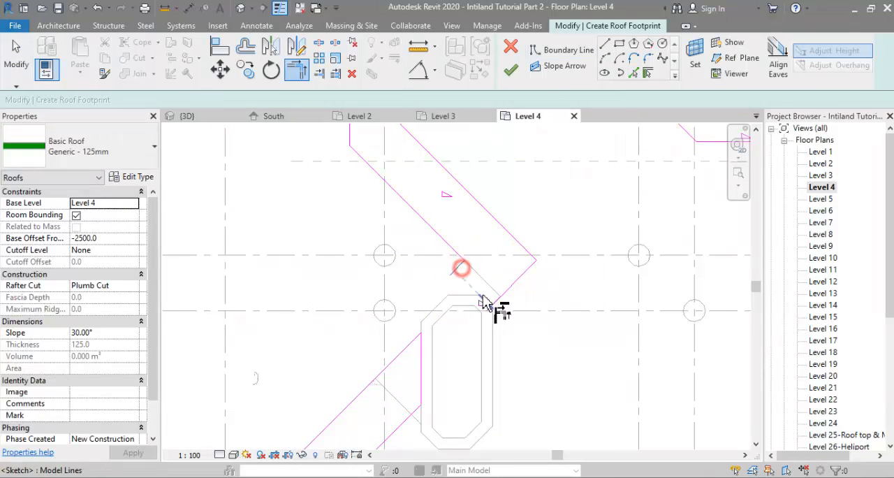
click(480, 296)
Step: Turn off slope definition for the end line above the core and finish the Level 4 roof with a 56° slope
click(519, 278)
click(281, 98)
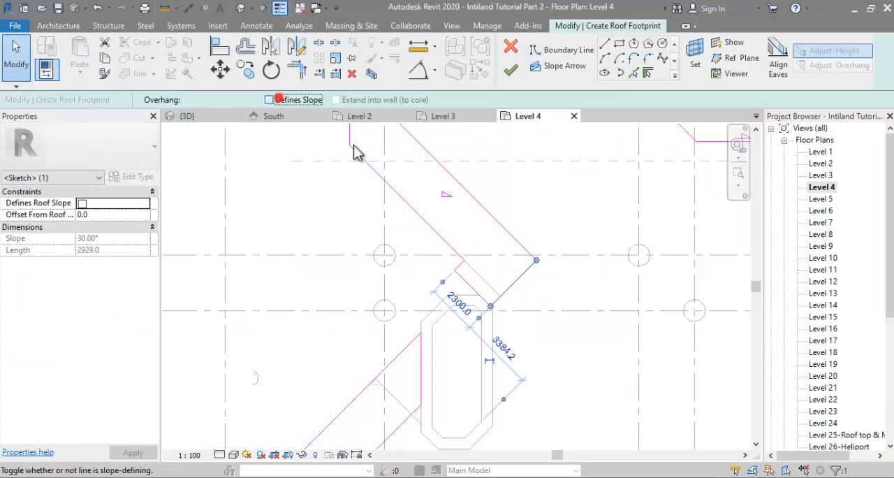
click(555, 213)
scroll(485, 342, down, 7)
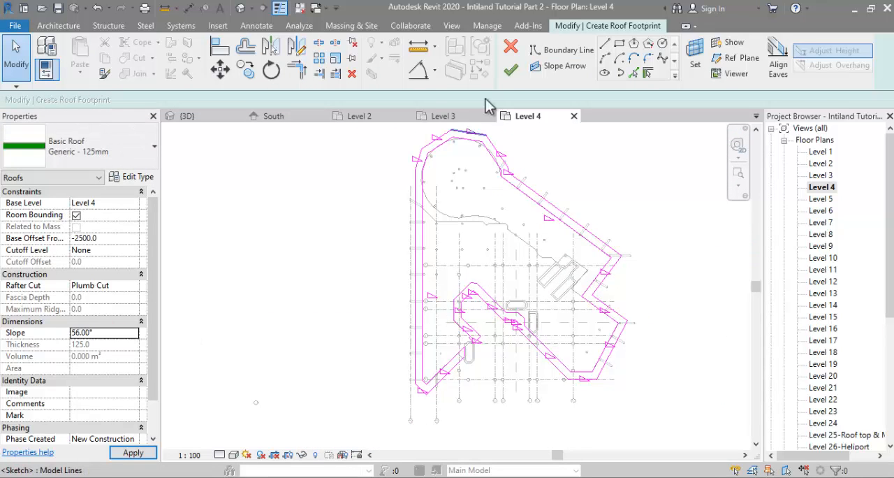
click(511, 69)
Step: Compare the Level 5 tower floor's outline in plan and 3D with the satellite photo of the building
double_click(821, 198)
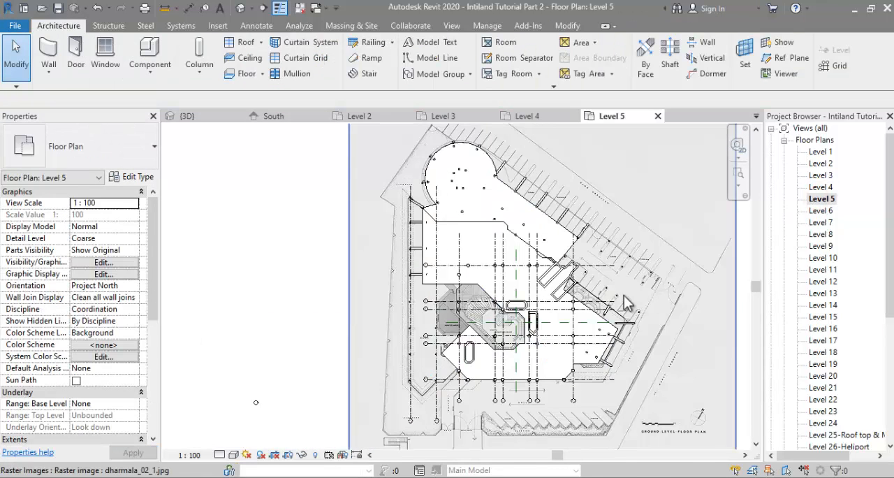
click(609, 317)
click(358, 458)
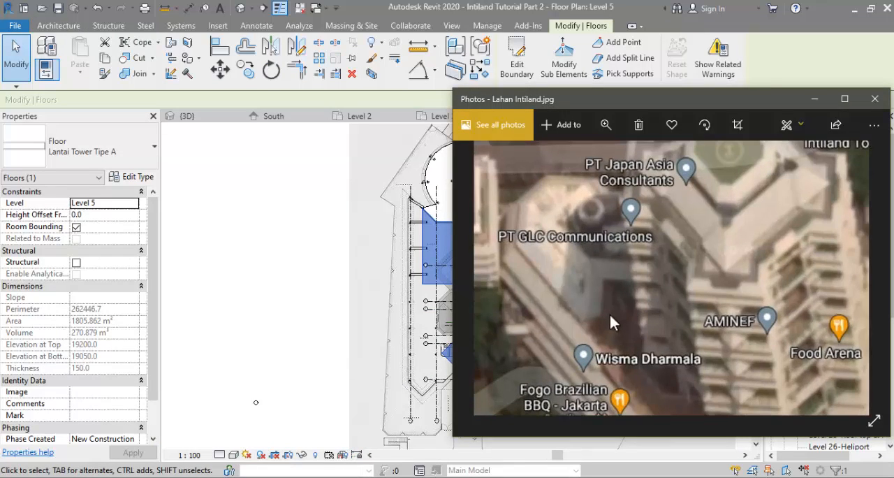
click(422, 363)
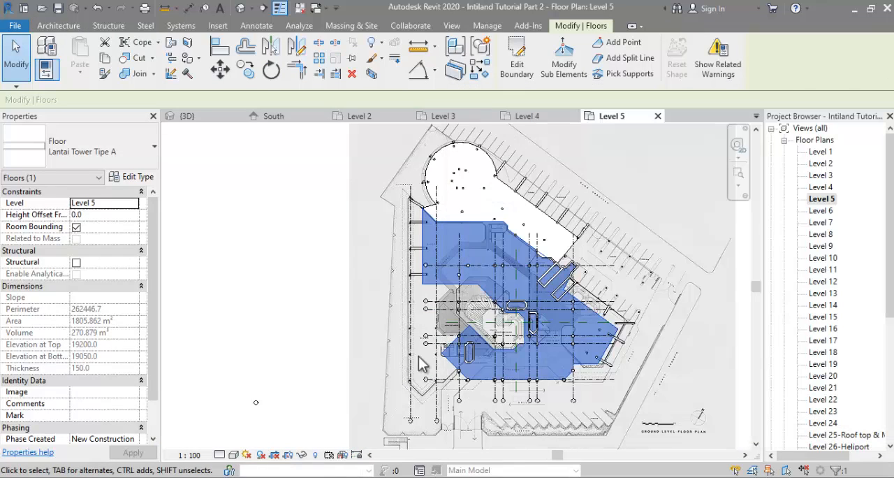
click(193, 116)
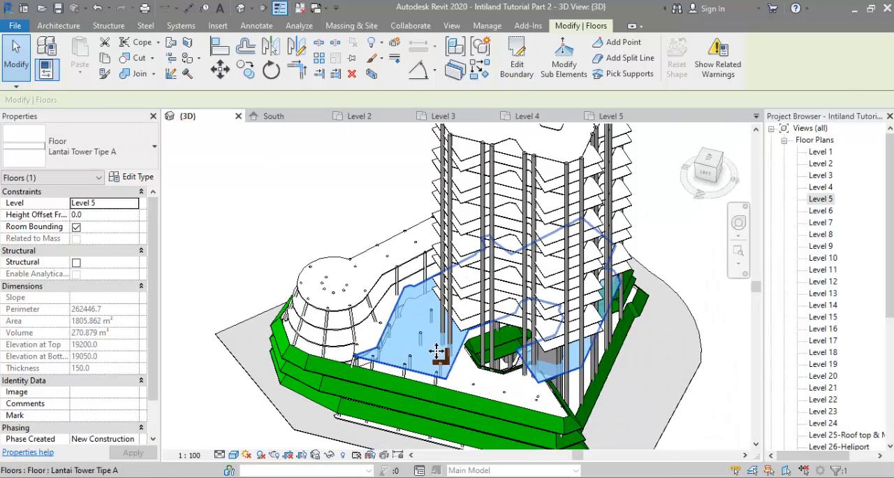
shift+middle_drag(426, 338, 499, 269)
shift+middle_drag(491, 342, 423, 380)
click(330, 444)
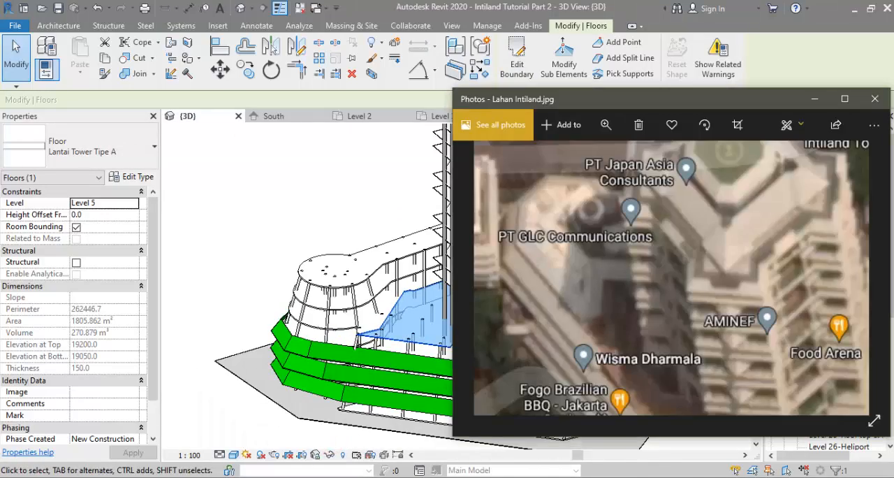
click(330, 476)
Step: Edit the Level 5 floor boundary, adding a diagonal, a horizontal line along grid F and a vertical line to the courtyard edge
click(522, 64)
double_click(823, 200)
click(573, 46)
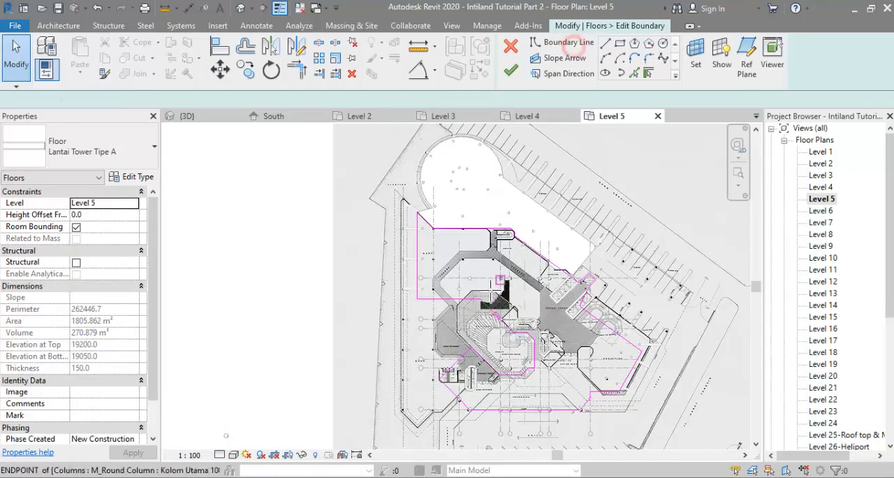
scroll(455, 297, up, 2)
click(431, 302)
click(447, 263)
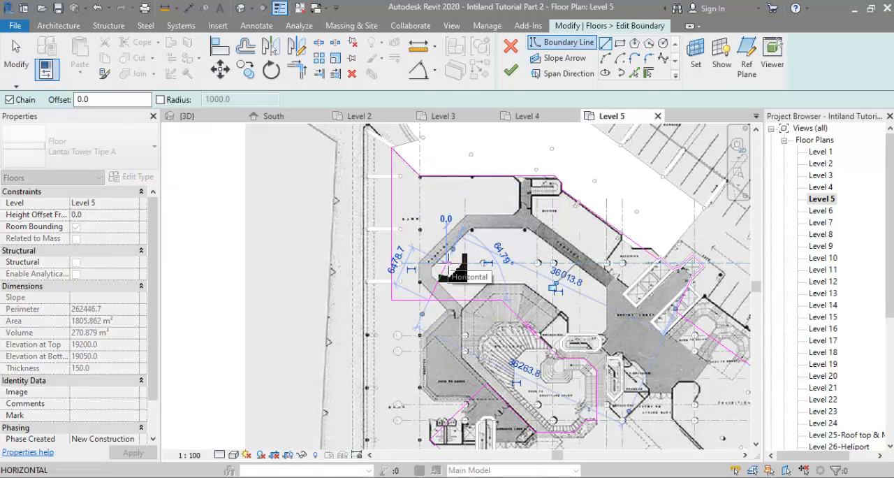
scroll(553, 263, up, 4)
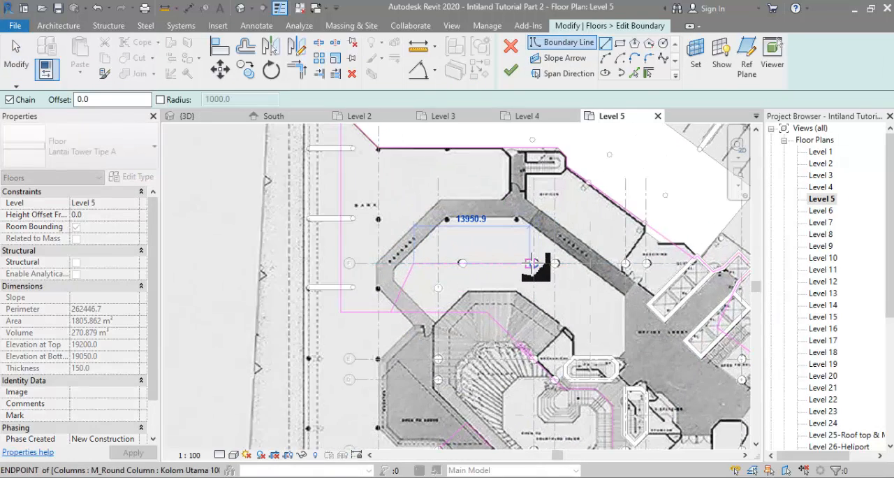
key(Escape)
key(Escape)
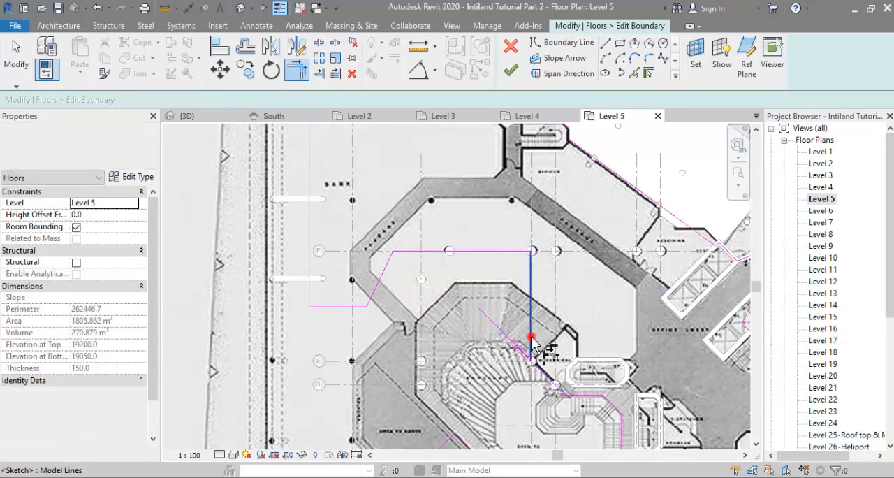
Step: Move the short horizontal boundary edge at the bank wing closer to grid line E, checking the outline against the plan
click(319, 455)
click(323, 368)
middle_drag(323, 368, 339, 372)
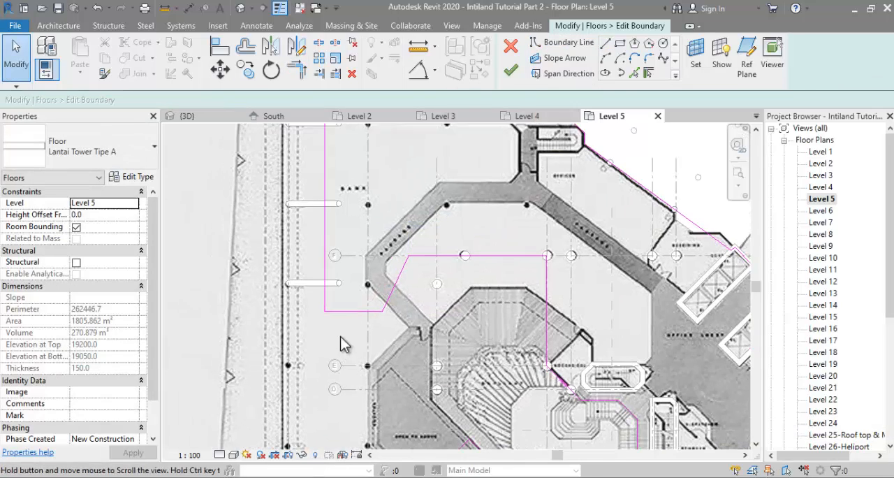
click(357, 312)
drag(357, 313, 363, 348)
scroll(373, 342, down, 2)
middle_drag(373, 342, 371, 306)
scroll(359, 315, up, 2)
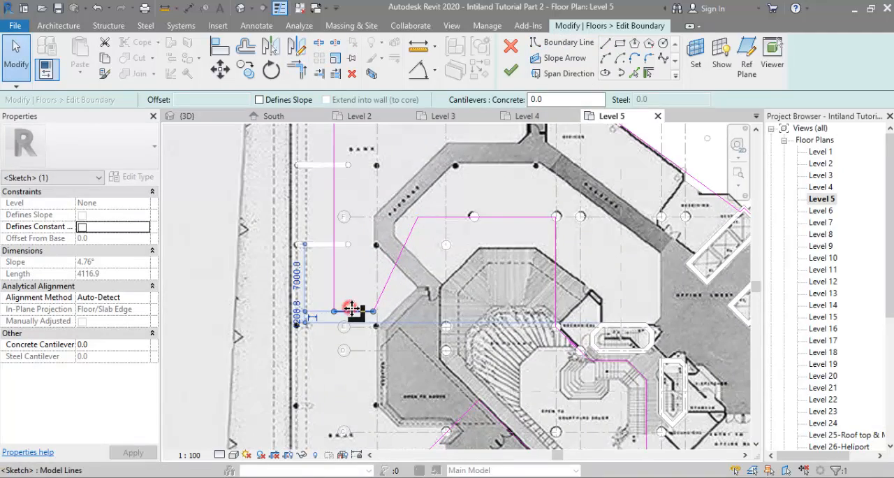
Step: Move the short horizontal boundary edge at the bank wing onto grid line E and finish the Level 5 floor boundary
drag(355, 312, 355, 330)
scroll(379, 315, down, 2)
middle_drag(379, 315, 376, 260)
scroll(421, 363, down, 2)
middle_drag(421, 363, 408, 400)
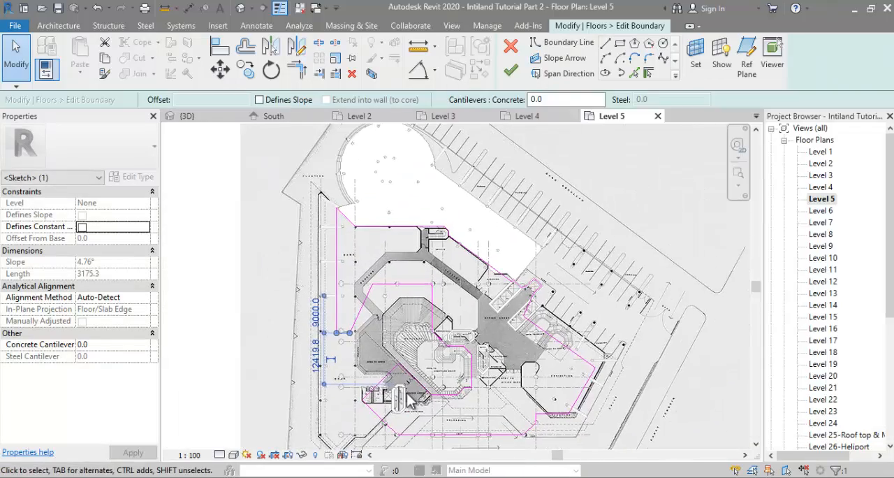
key(Escape)
scroll(391, 314, up, 2)
scroll(391, 314, down, 2)
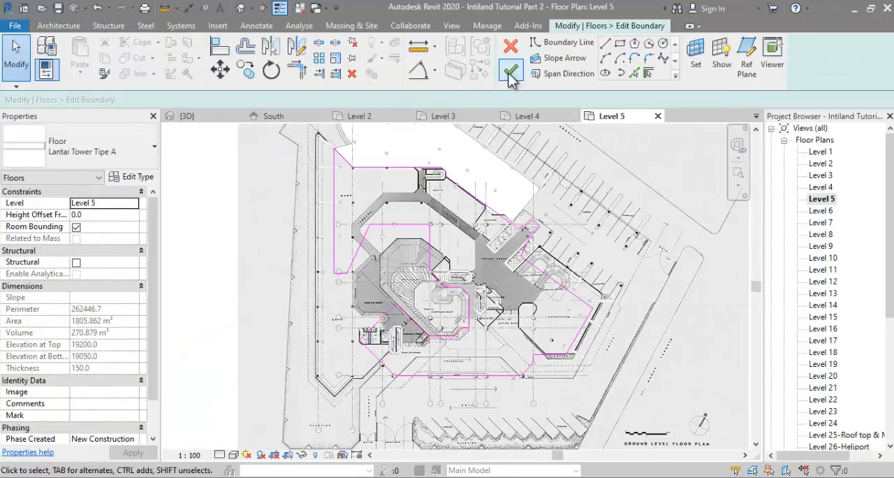
click(510, 70)
Step: Start a footprint roof on Level 5 with a -2500 base offset and use the entire tower floor outline as its boundary
click(58, 25)
click(246, 38)
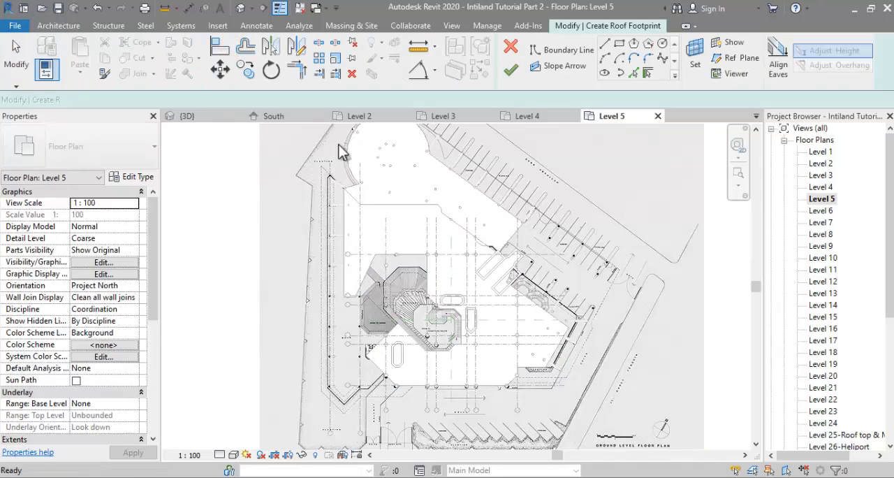
key(Tab)
click(345, 241)
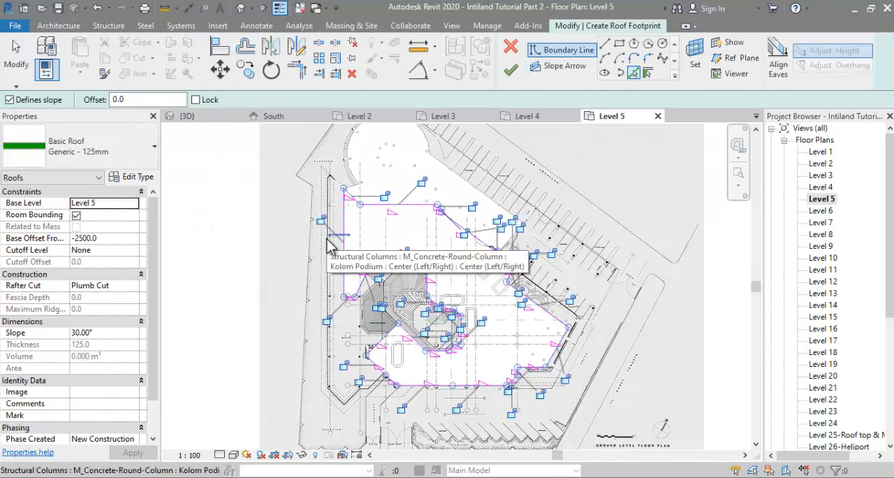
key(Escape)
Step: Remove the roof boundary lines separating the podium from the parking wing, checking the shape against the satellite photo
scroll(440, 329, up, 2)
middle_drag(507, 355, 484, 431)
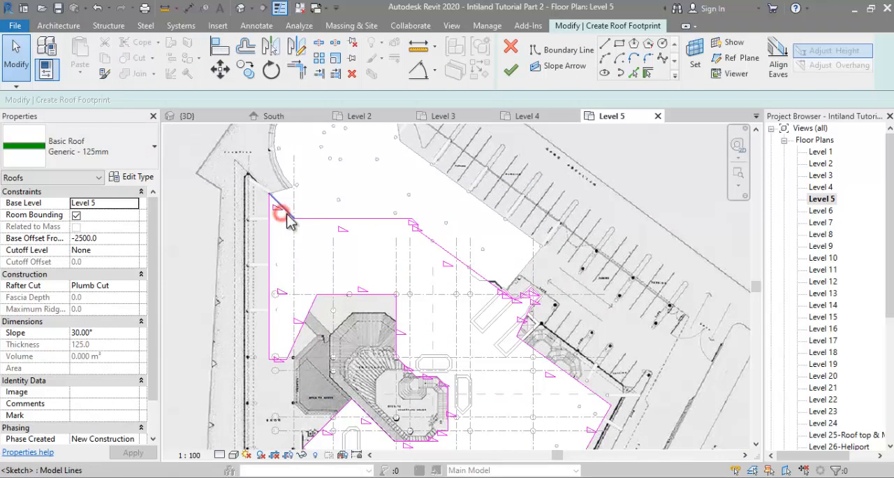
drag(482, 242, 557, 349)
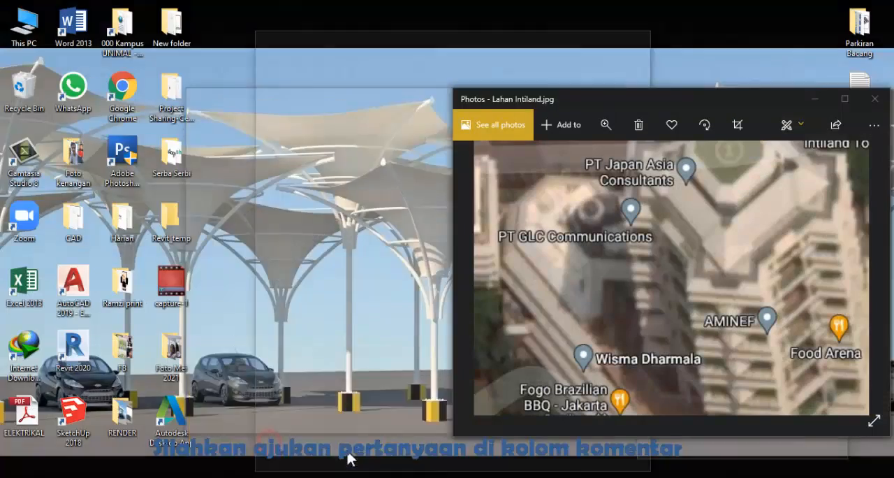
key(alt+Tab)
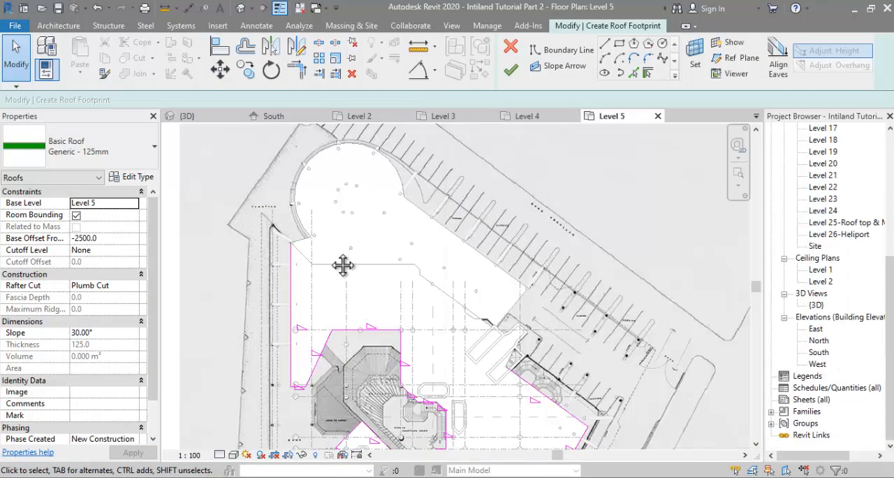
Step: Sketch slope-defining Level 5 roof boundary lines from column to column around the circular parking end
scroll(333, 287, up, 3)
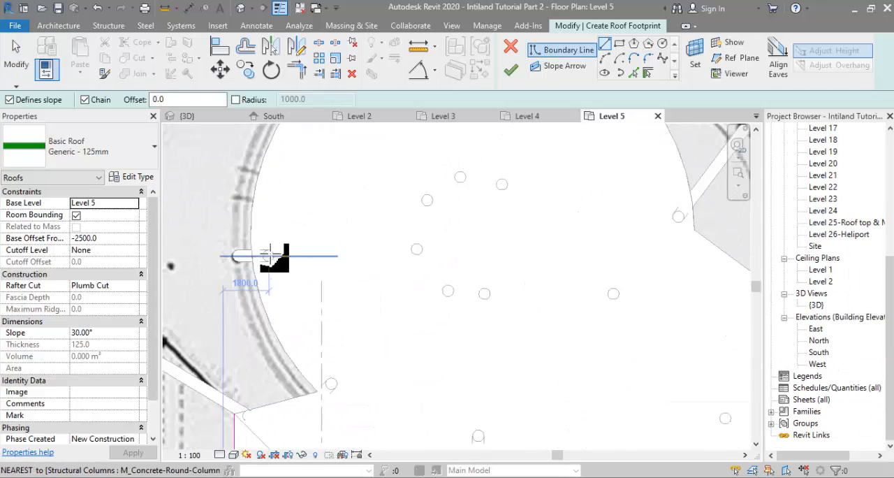
click(269, 253)
middle_drag(283, 290, 284, 430)
scroll(350, 241, up, 2)
click(303, 273)
click(462, 167)
click(652, 191)
scroll(660, 199, down, 1)
middle_drag(702, 243, 454, 215)
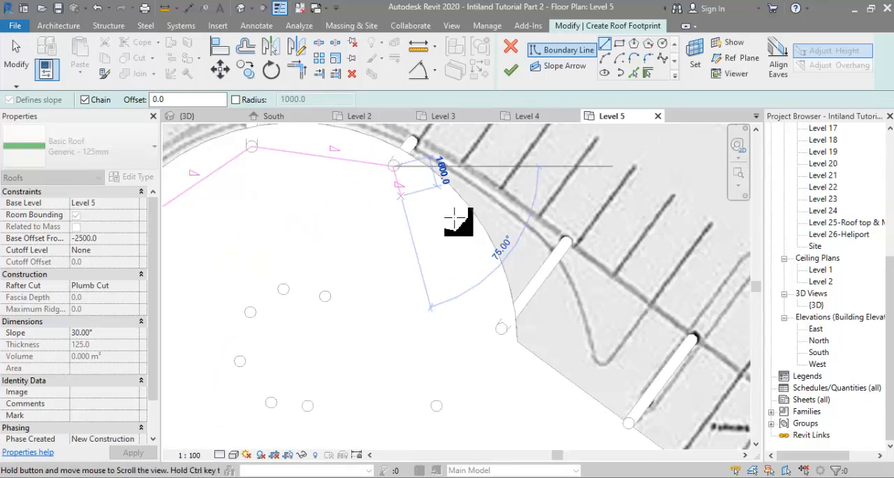
scroll(503, 329, up, 1)
click(502, 330)
Step: Add the parking floor's long straight edge and its short end edge beside the core to the Level 5 roof boundary
scroll(504, 330, down, 3)
middle_drag(510, 331, 326, 222)
key(Escape)
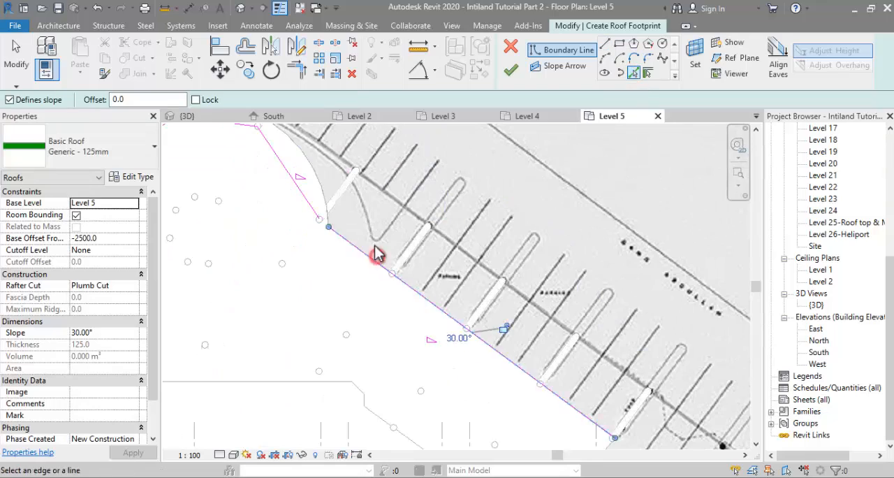
scroll(377, 253, down, 1)
middle_drag(496, 425, 375, 233)
middle_drag(437, 354, 513, 440)
scroll(514, 440, down, 1)
middle_drag(349, 191, 419, 209)
Step: Offset the boundary lines around the circular parking end outward to the perimeter columns, without keeping a copy
click(247, 47)
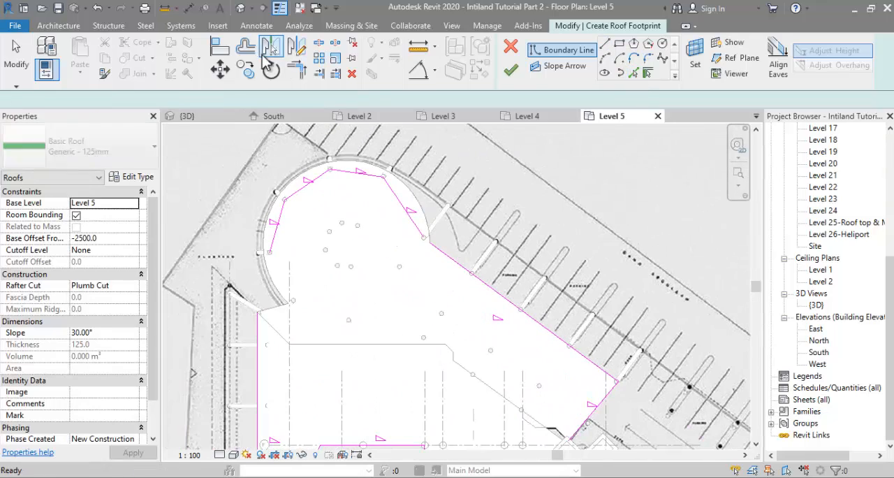
double_click(299, 100)
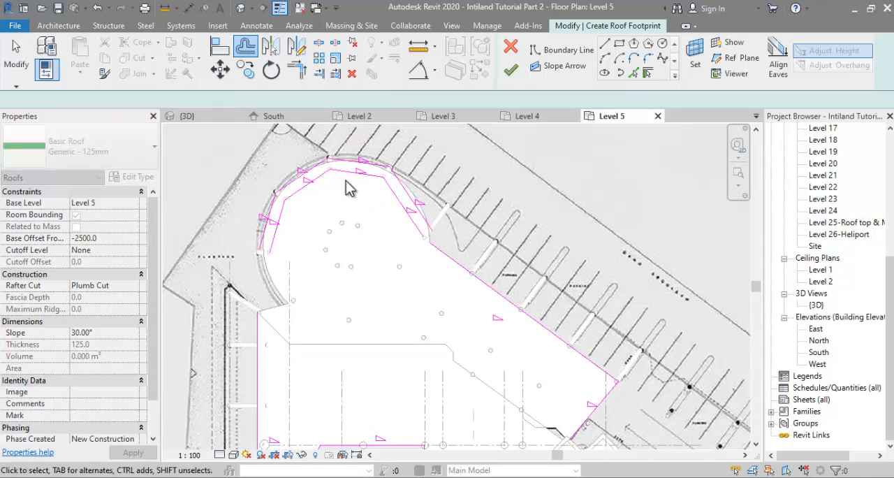
key(ctrl+z)
scroll(342, 192, down, 1)
Step: Move the slanted boundary line between the circular end and the long straight edge slightly outward
key(t)
key(r)
scroll(423, 172, up, 3)
key(l)
key(i)
key(Escape)
scroll(376, 216, up, 1)
click(375, 217)
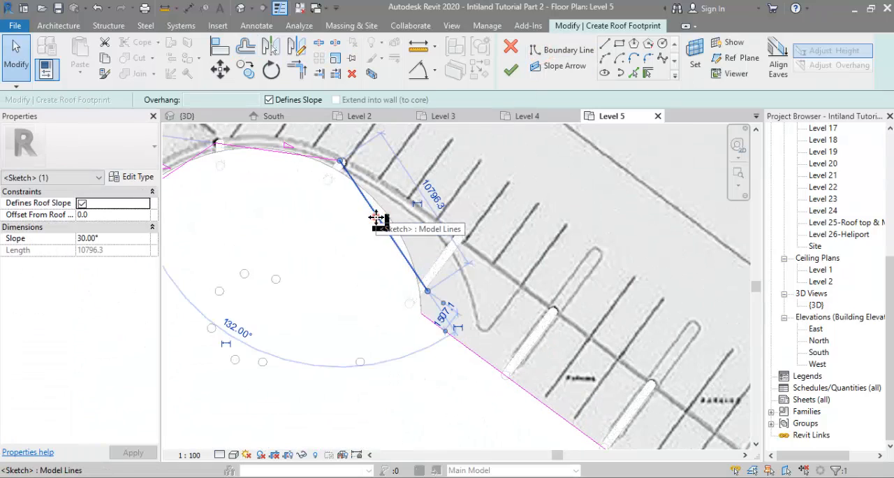
drag(376, 216, 391, 212)
Step: Draw a short vertical line from the straight edge's corner to the slanted line and trim the two into a corner
key(l)
key(i)
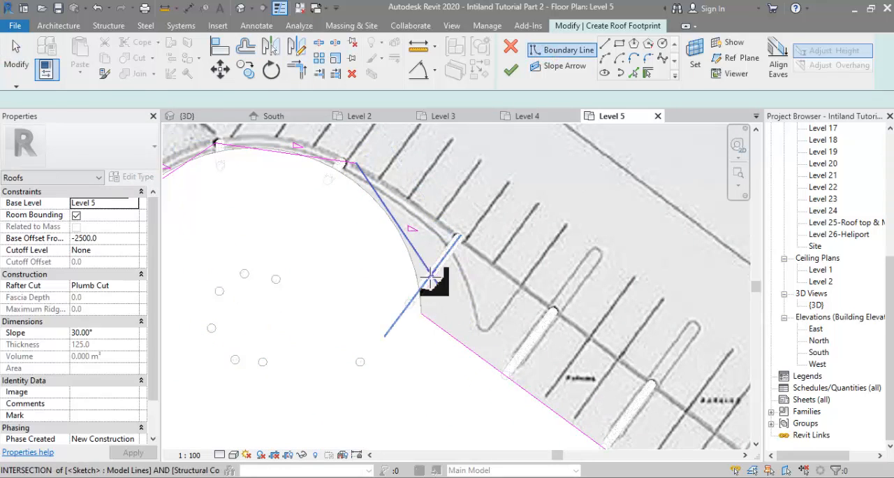
click(421, 259)
click(421, 313)
key(t)
key(r)
click(421, 285)
click(412, 250)
scroll(411, 249, down, 2)
middle_drag(411, 250, 495, 197)
key(Escape)
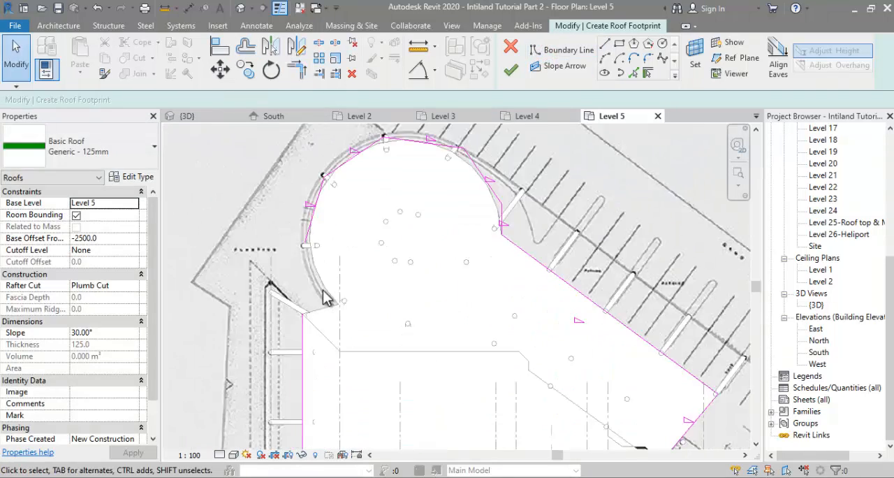
Step: Trim the podium's long west boundary line and the circular end's boundary so they meet in a corner
scroll(325, 297, up, 1)
key(t)
key(r)
click(309, 203)
scroll(380, 304, down, 5)
middle_drag(410, 241, 394, 206)
key(Escape)
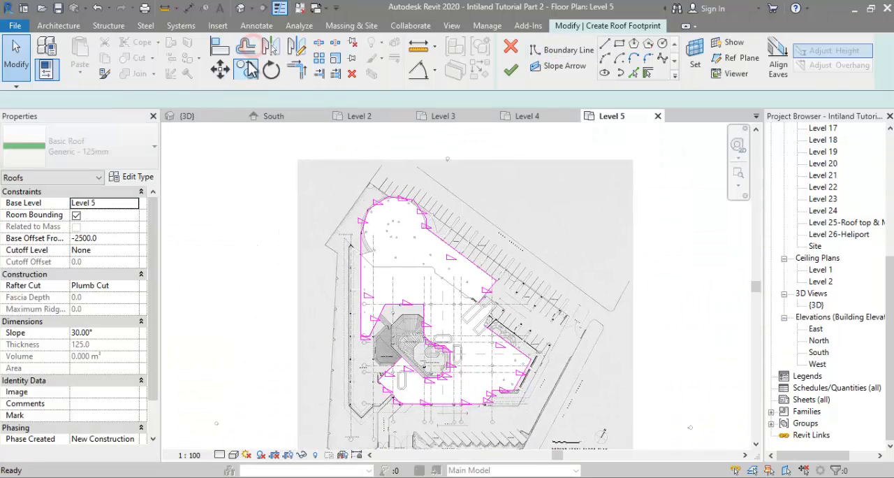
Step: Offset a copy of the whole Level 5 roof boundary chain outward by 2300, checking that its corners are joined
click(246, 48)
click(316, 100)
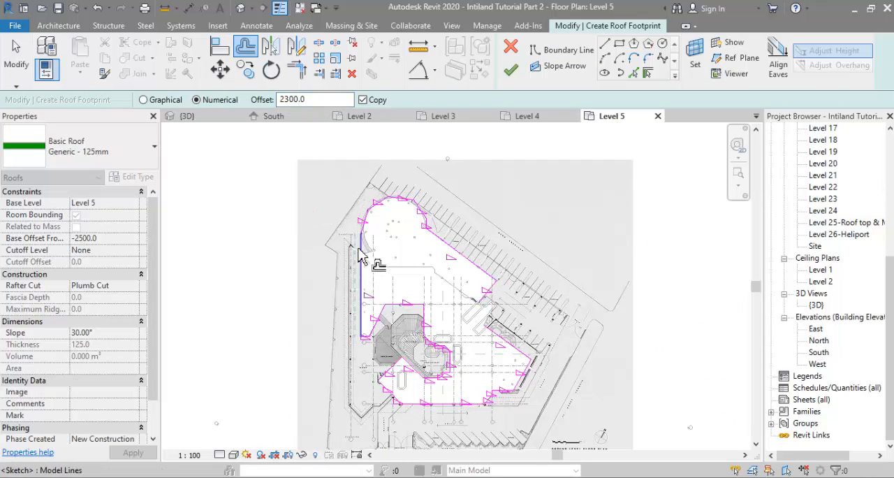
key(t)
key(r)
scroll(419, 294, up, 5)
scroll(397, 239, down, 2)
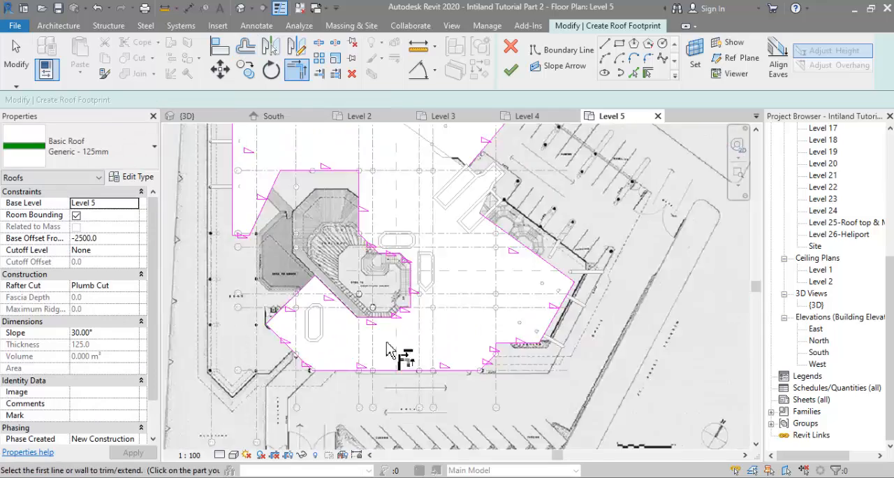
scroll(428, 288, up, 2)
scroll(429, 287, down, 4)
key(o)
key(f)
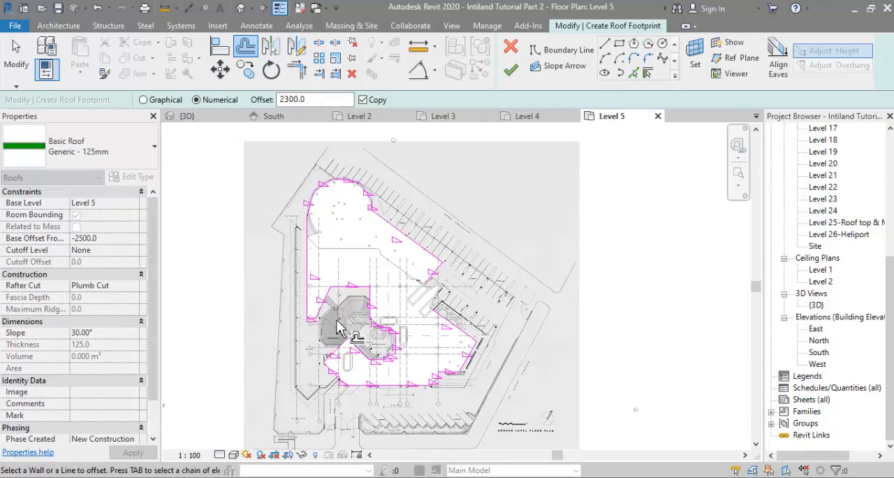
scroll(454, 381, up, 4)
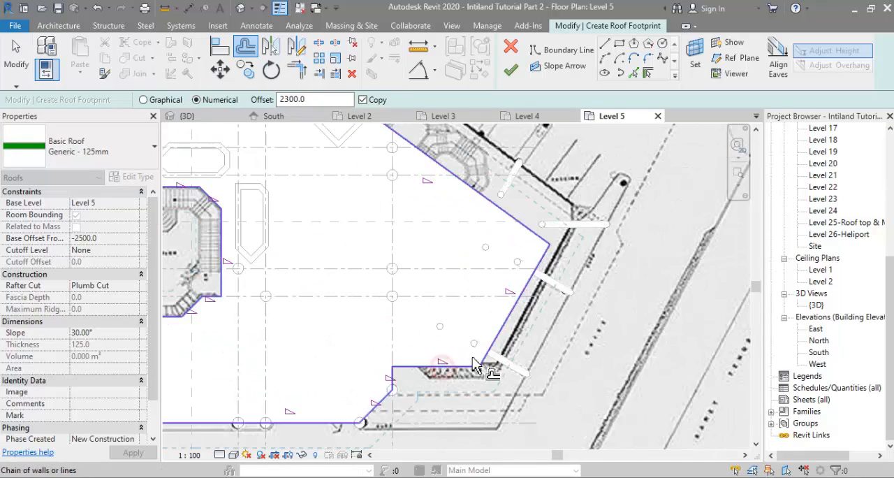
scroll(522, 310, down, 4)
middle_drag(532, 319, 537, 363)
key(Escape)
Step: Turn off slope definition for the entire inner boundary chain of the Level 5 roof
key(Tab)
click(275, 198)
click(298, 100)
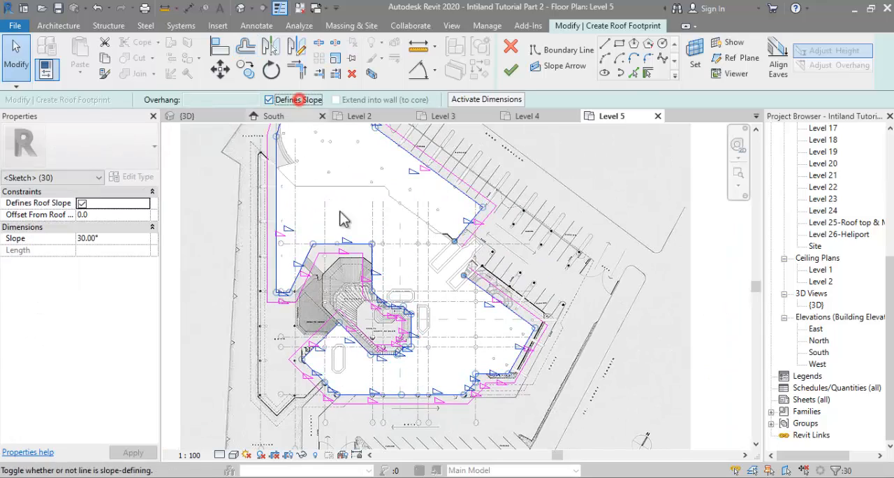
click(344, 219)
click(511, 69)
Step: Close the gap between the inner and outer boundaries beside the core's shear wall with a line that does not define slope
scroll(472, 243, up, 5)
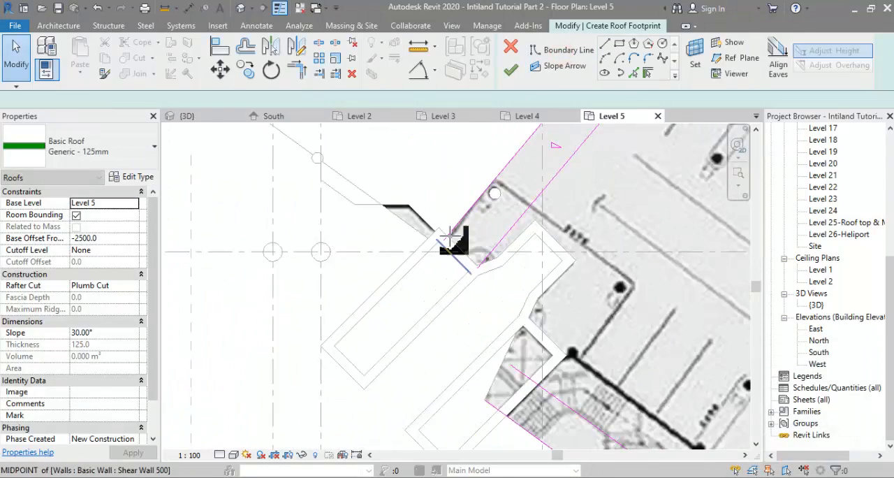
click(472, 256)
click(304, 98)
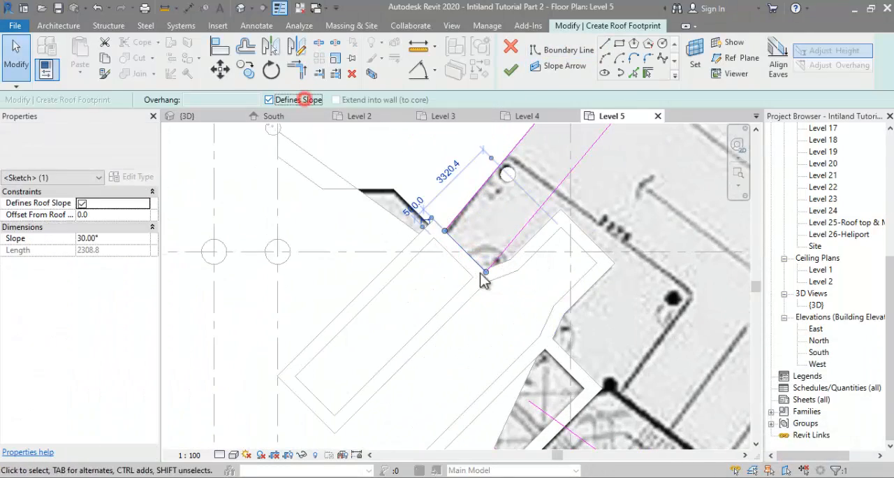
scroll(482, 278, down, 3)
middle_drag(482, 278, 426, 168)
key(Escape)
Step: Close the other end of the boundary along the core wall with a trimmed, non-slope-defining line and finish the Level 5 roof at 56°
click(605, 44)
scroll(464, 269, up, 3)
click(445, 282)
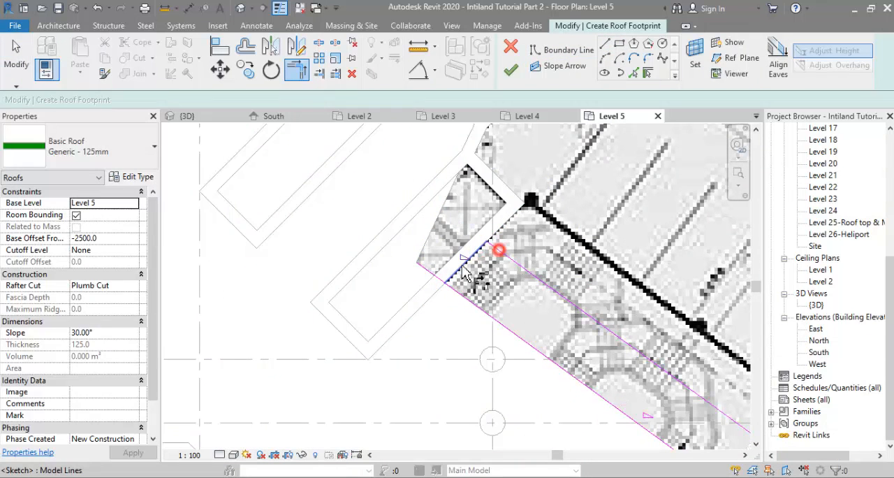
click(462, 267)
click(466, 298)
key(Escape)
click(463, 265)
click(270, 100)
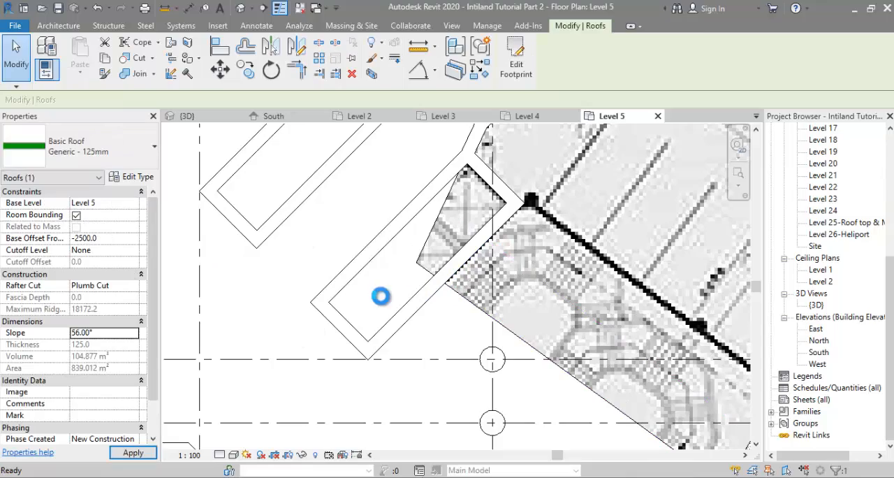
Step: Examine the new Level 5 overhang roof around the podium in the 3D view
scroll(380, 296, down, 2)
double_click(820, 305)
click(659, 304)
shift+middle_drag(563, 257, 349, 377)
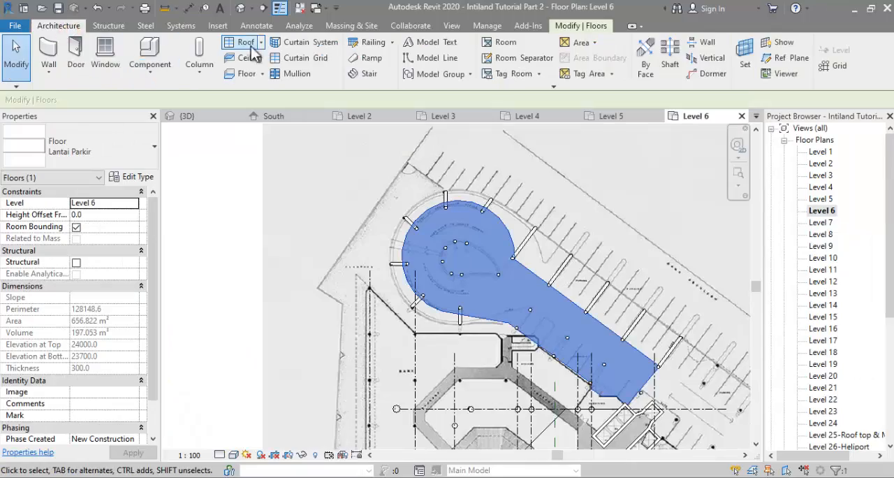
Step: Start a footprint roof on Level 6 and draw boundary lines through the columns on the southwest side of the circular parking end
click(248, 43)
click(604, 43)
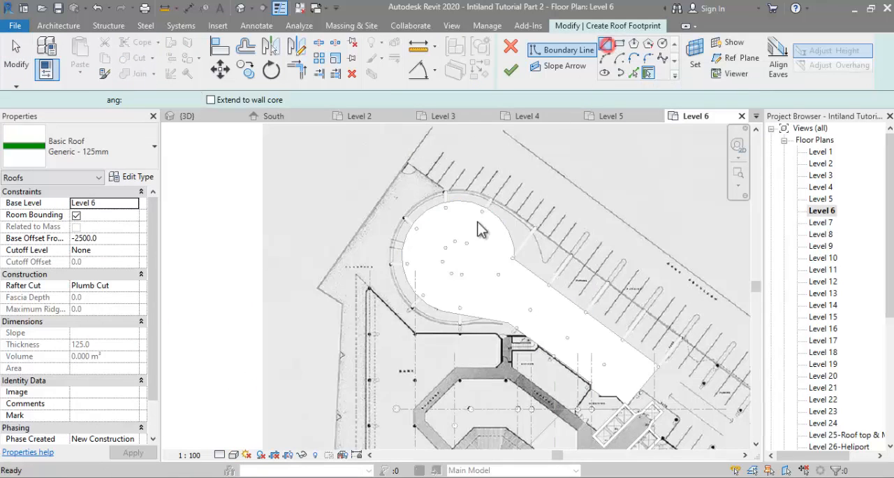
scroll(428, 298, up, 2)
scroll(463, 317, up, 4)
click(519, 320)
click(322, 253)
scroll(316, 238, down, 1)
middle_drag(358, 335, 374, 366)
click(315, 253)
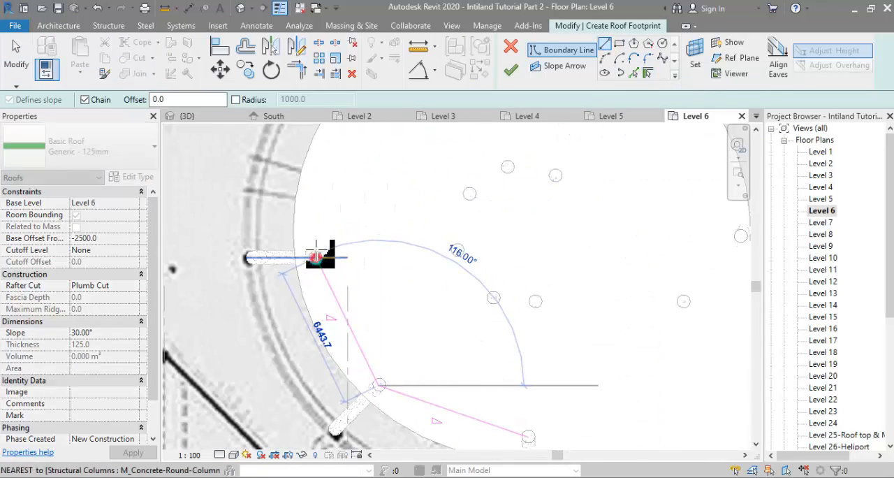
Step: Continue the Level 6 boundary through the remaining columns around the circular end to the start of the long straight edge
middle_drag(328, 224, 288, 394)
click(315, 272)
click(449, 176)
click(619, 195)
scroll(713, 322, down, 2)
middle_drag(712, 321, 454, 241)
scroll(491, 318, up, 2)
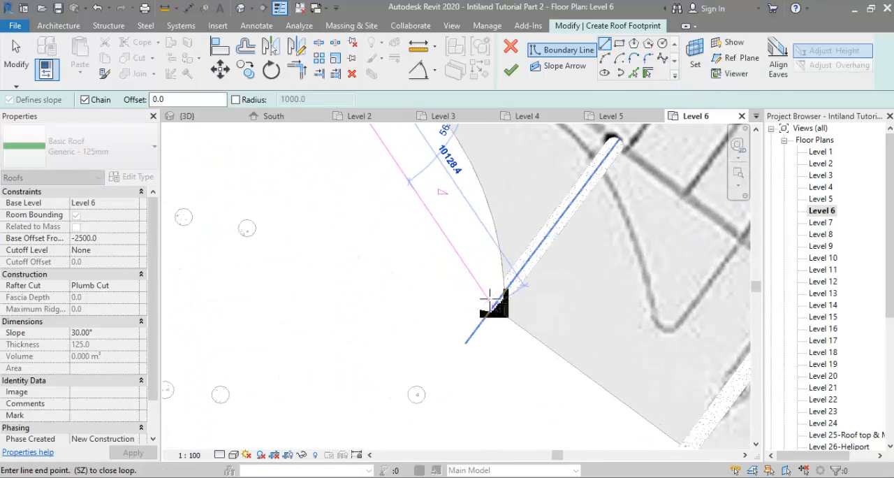
click(494, 300)
scroll(494, 300, down, 4)
Step: Offset the chain of Level 6 boundary lines around the circular end outward by 1500, without keeping a copy
key(o)
key(f)
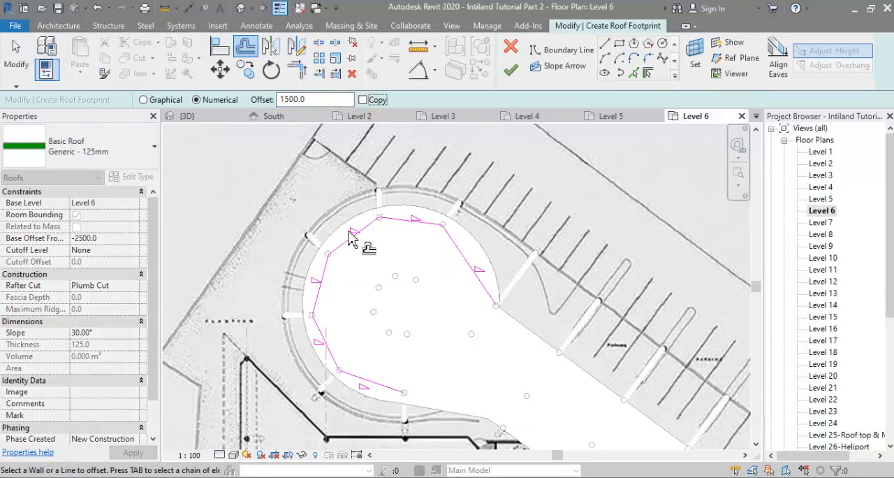
key(Tab)
click(349, 231)
scroll(337, 198, down, 1)
middle_drag(337, 197, 320, 155)
Step: Add the parking wing's straight side edges and end edge to the Level 6 roof boundary
click(629, 74)
click(452, 343)
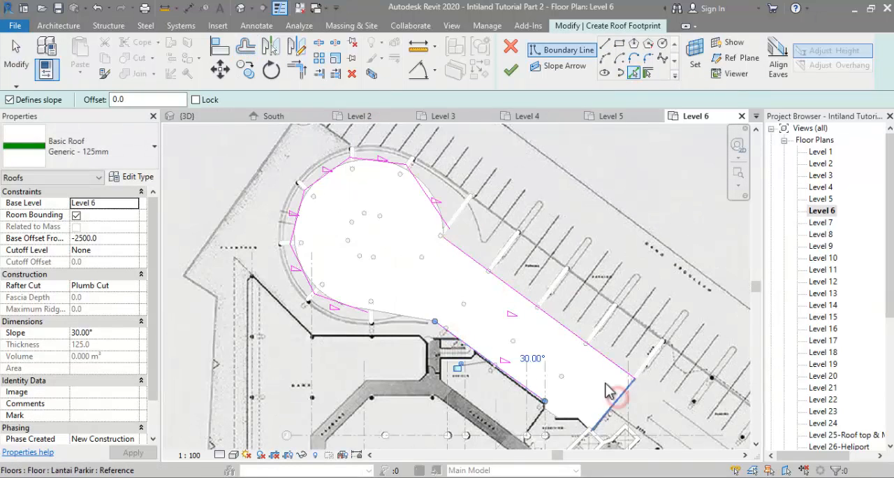
scroll(385, 329, up, 2)
Step: Draw a boundary line from the circular end's southern column to the start of the wing's inner straight edge
scroll(475, 322, up, 3)
click(477, 319)
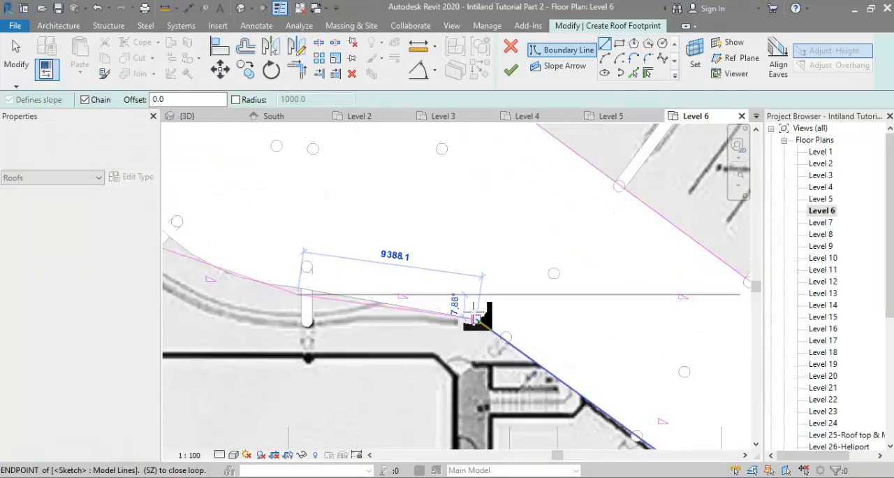
middle_drag(477, 319, 428, 353)
scroll(428, 352, down, 4)
key(Escape)
key(Escape)
click(544, 58)
scroll(425, 213, up, 2)
click(448, 234)
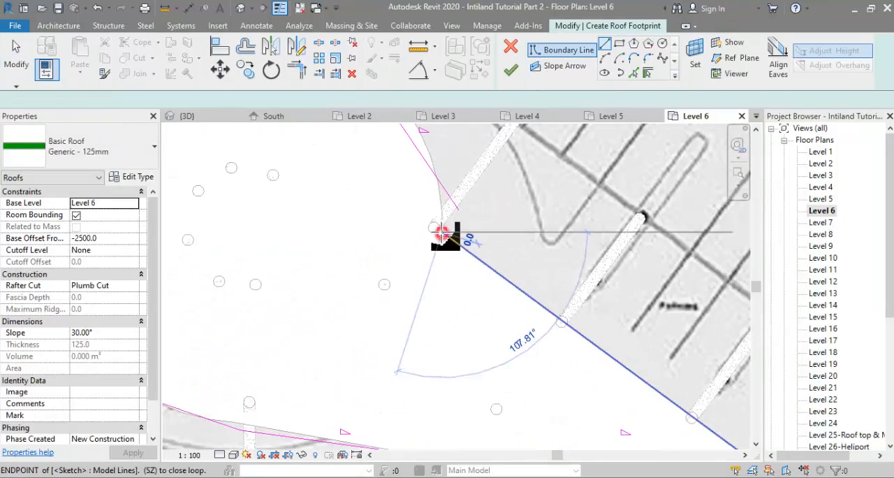
scroll(441, 234, down, 1)
middle_drag(438, 183, 440, 305)
key(Escape)
key(Escape)
Step: Move the slanted Level 6 boundary line outward and connect it to the straight edge's corner with a vertical line about 3896 mm long
drag(419, 269, 436, 273)
click(563, 51)
click(454, 358)
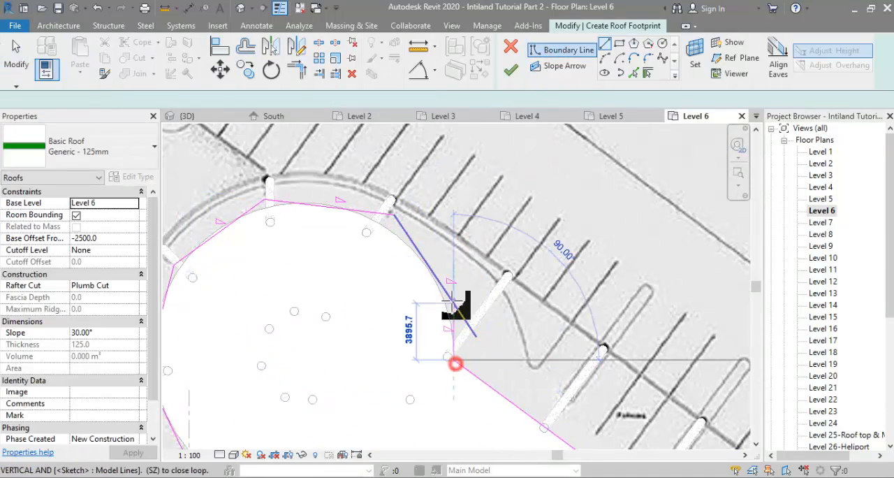
click(447, 296)
scroll(448, 296, down, 4)
middle_drag(489, 265, 529, 185)
key(Escape)
key(Escape)
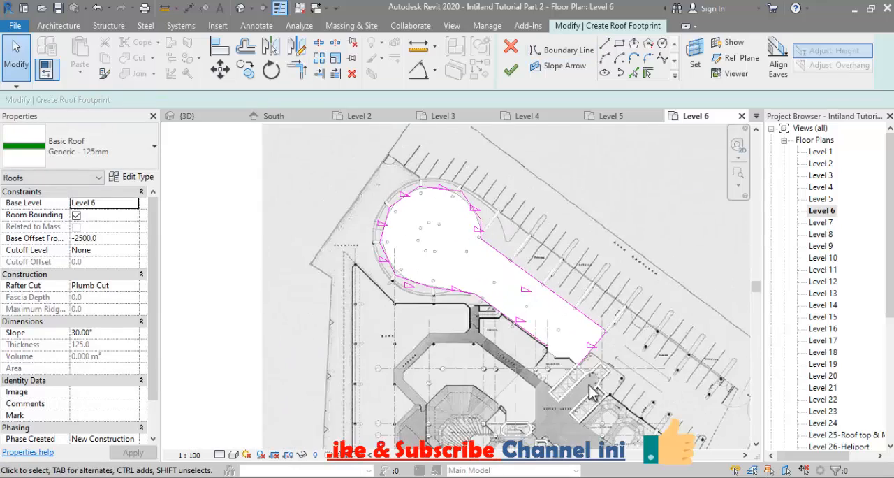
Step: Offset a copy of the complete Level 6 roof boundary outward by 2300
scroll(592, 388, up, 5)
scroll(479, 352, down, 3)
click(246, 48)
double_click(291, 100)
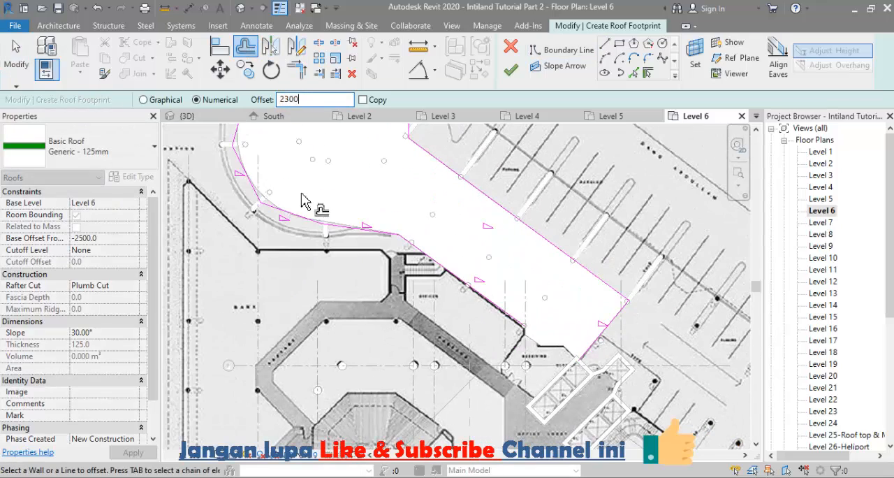
text(2300)
scroll(260, 253, down, 3)
key(ctrl+z)
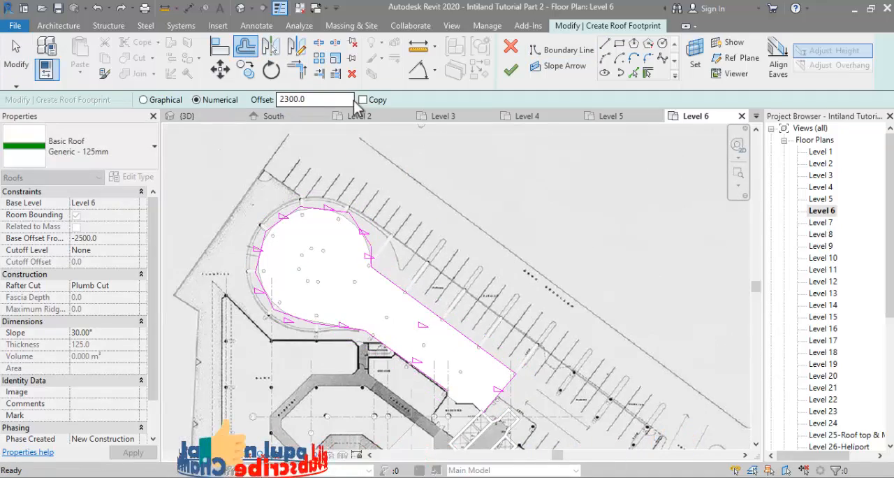
scroll(613, 175, up, 3)
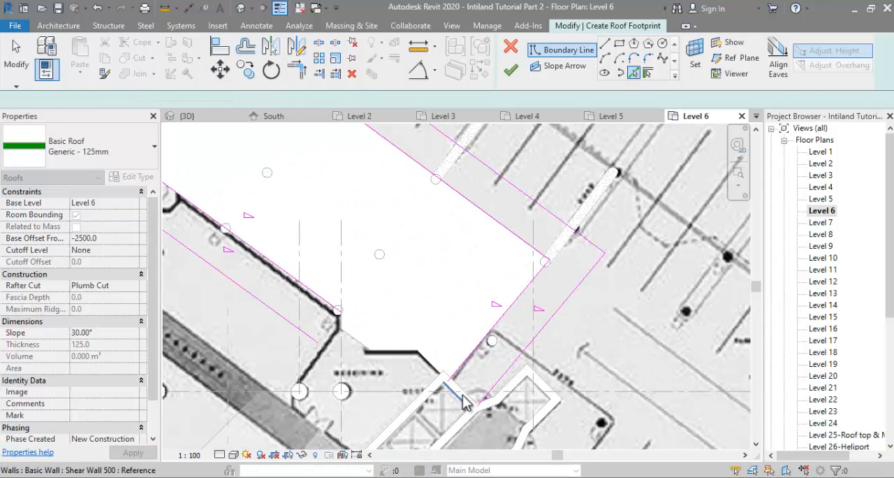
Step: Turn off slope for the inner Level 6 boundary loop and close the loops with trimmed lines along the shear wall edges
key(t)
key(r)
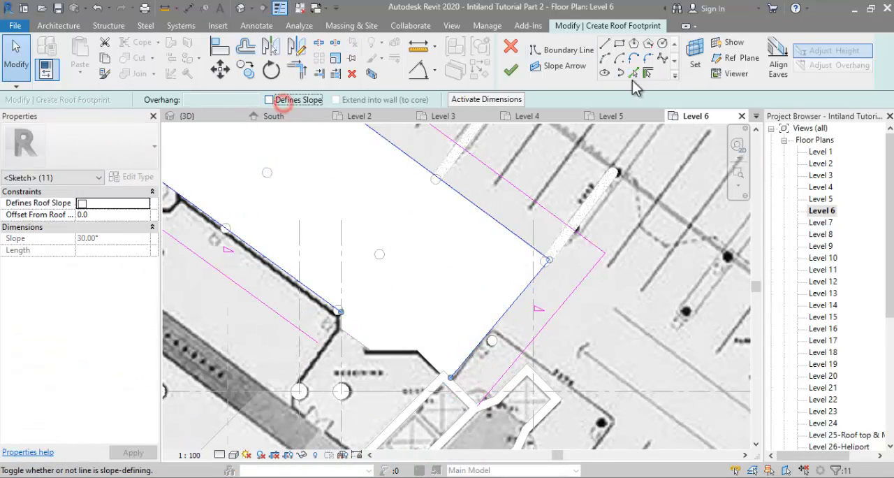
click(633, 73)
middle_drag(450, 373, 543, 334)
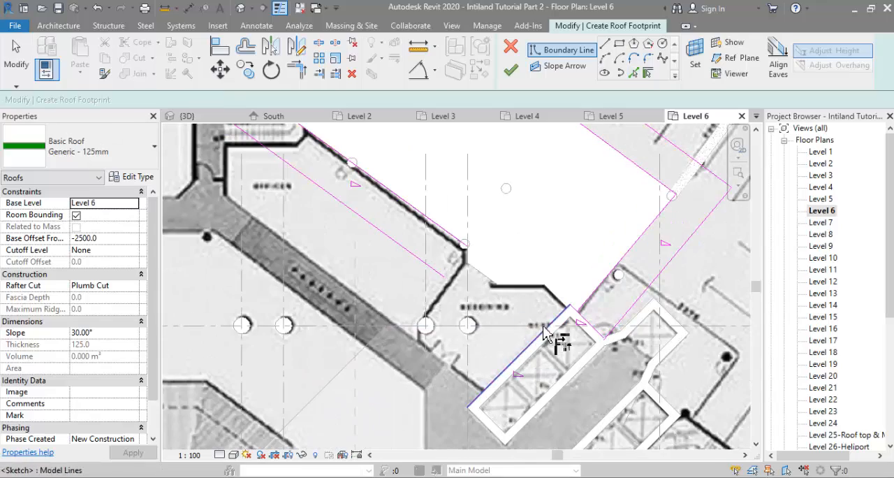
click(585, 322)
key(t)
key(r)
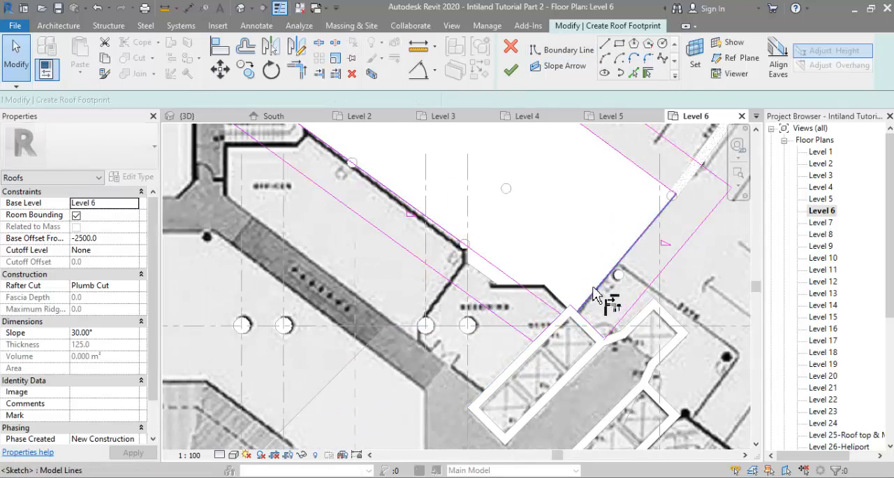
click(595, 295)
click(589, 324)
Step: Trim the outer end line to the shear wall line and finish the Level 6 roof with a 56° slope
scroll(585, 325, down, 5)
key(Escape)
click(800, 461)
scroll(594, 345, up, 5)
key(t)
key(r)
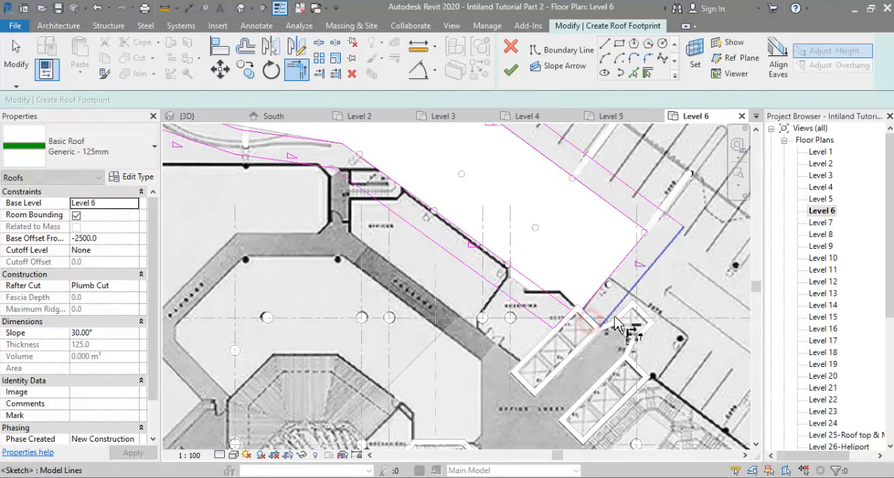
click(614, 319)
click(570, 322)
scroll(593, 280, down, 5)
click(511, 70)
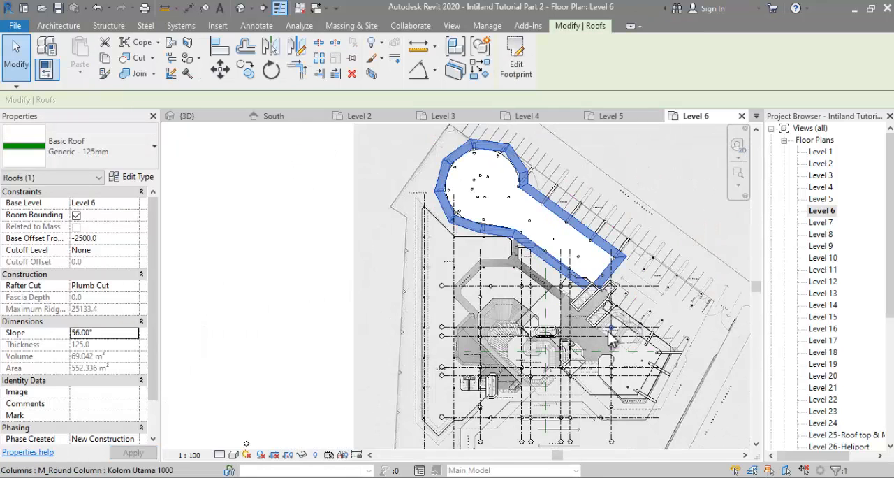
Step: Start a roof by footprint on Level 7 and draw boundary lines through the circular end's southern and western columns
double_click(821, 223)
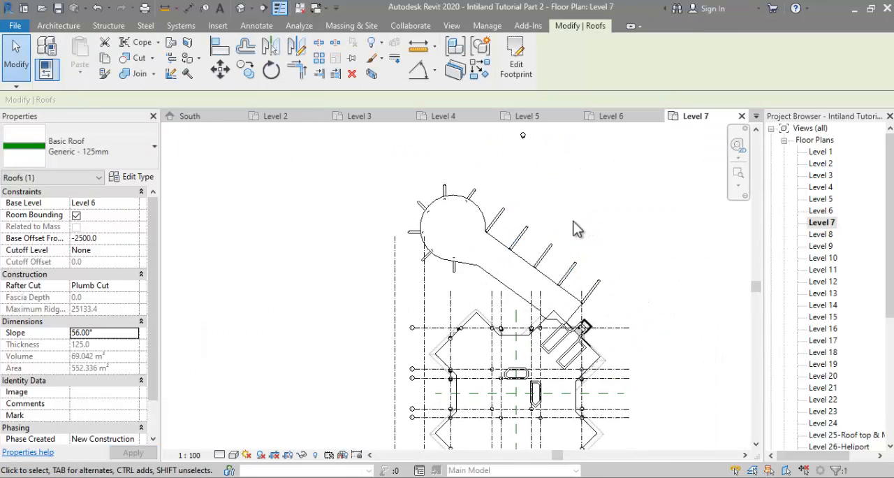
click(58, 25)
click(234, 41)
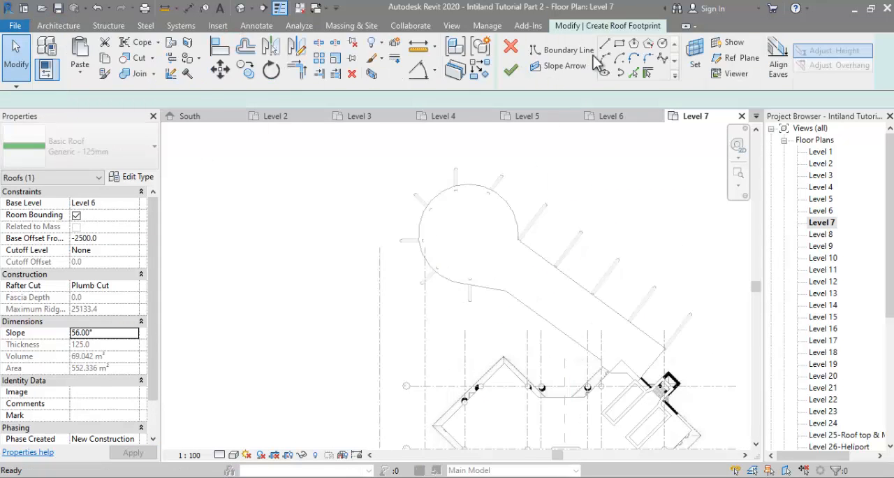
scroll(494, 270, up, 5)
click(604, 44)
scroll(489, 272, up, 3)
click(495, 270)
click(296, 202)
middle_drag(301, 213, 409, 434)
click(329, 281)
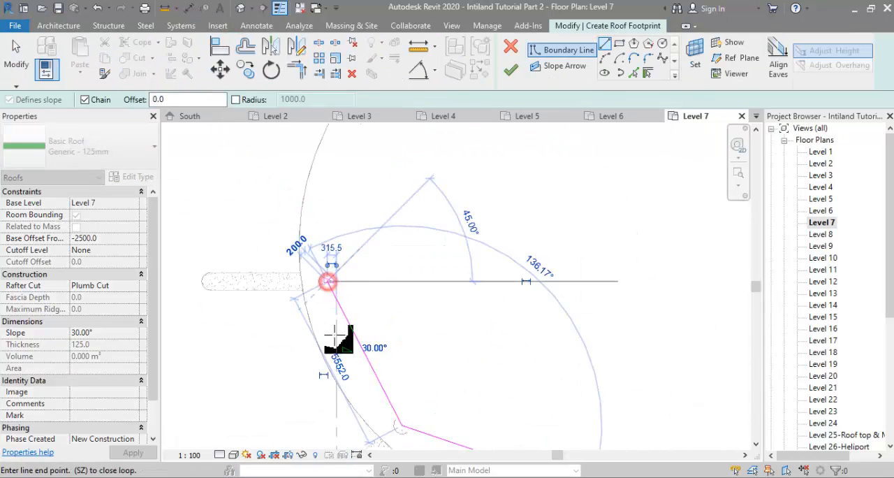
Step: Continue the boundary chain through the circular end's northern columns to the start of the wing's outer straight edge
middle_drag(333, 293, 290, 442)
click(320, 316)
click(417, 238)
click(549, 249)
middle_drag(564, 266, 441, 184)
scroll(447, 189, down, 2)
scroll(521, 314, up, 1)
click(508, 341)
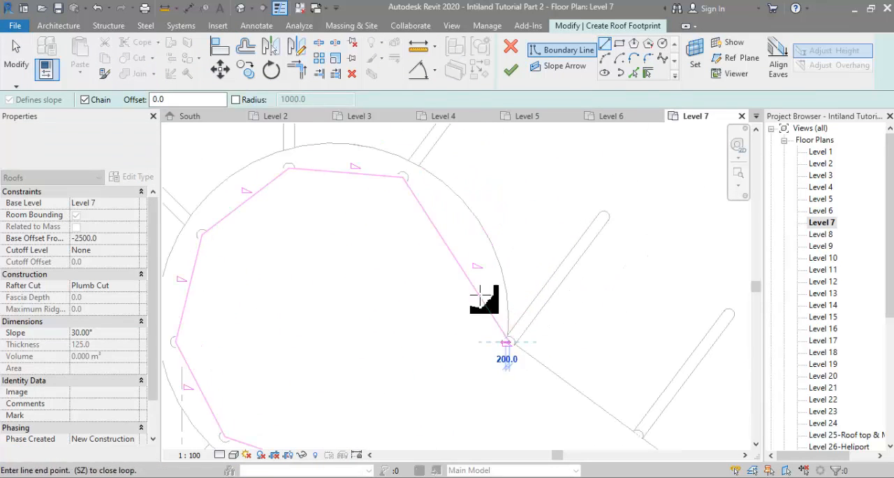
key(Escape)
key(Escape)
Step: Offset a copy of the circular end's Level 7 boundary chain outward by 2100
drag(450, 254, 480, 235)
key(ctrl+z)
click(247, 47)
double_click(302, 103)
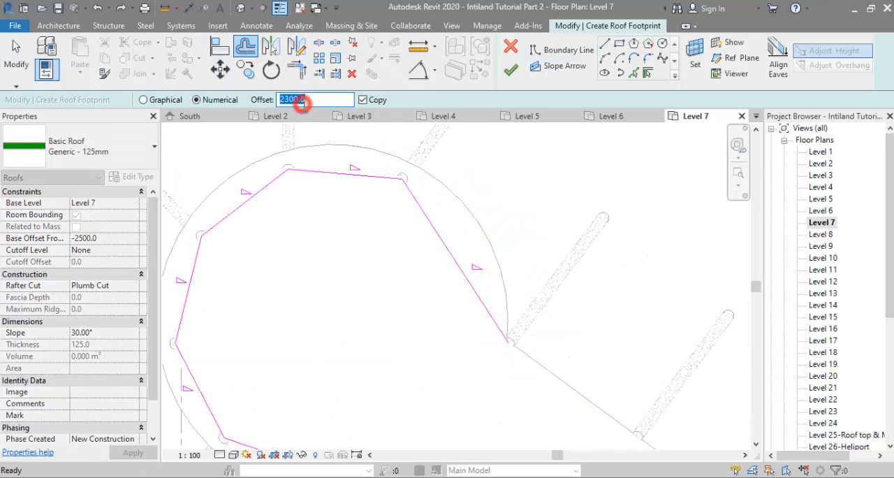
scroll(480, 189, down, 2)
key(Tab)
click(421, 181)
key(Escape)
Step: Inspect the offset chain around the circular end and compare the building's shape with the satellite photo
scroll(483, 207, up, 1)
drag(483, 211, 503, 217)
click(417, 258)
scroll(478, 206, up, 2)
scroll(519, 232, down, 1)
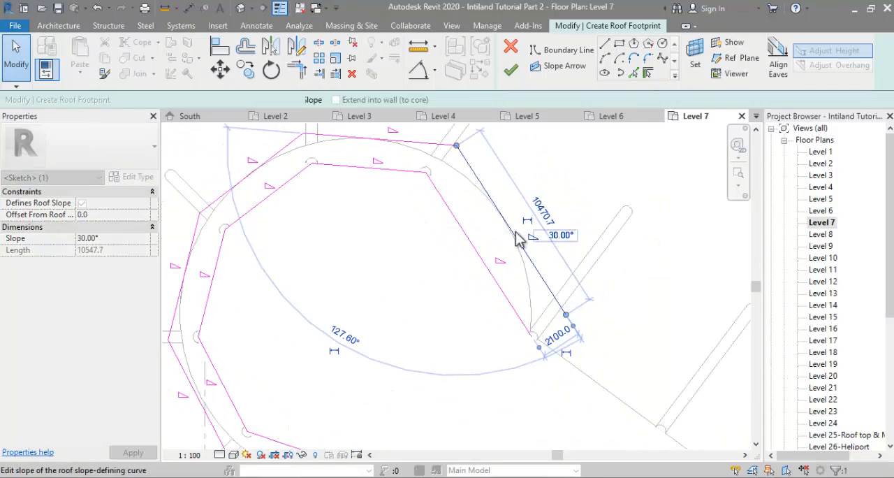
scroll(548, 235, down, 2)
key(Tab)
click(501, 226)
key(Escape)
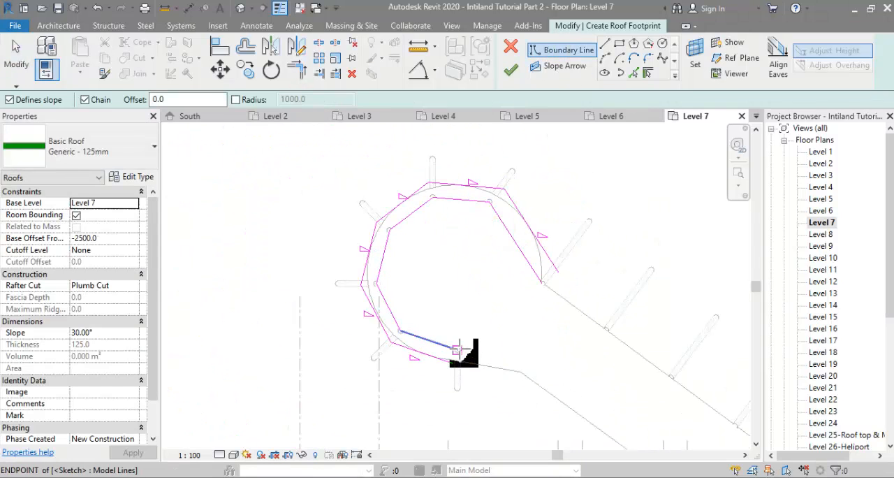
key(Escape)
key(Escape)
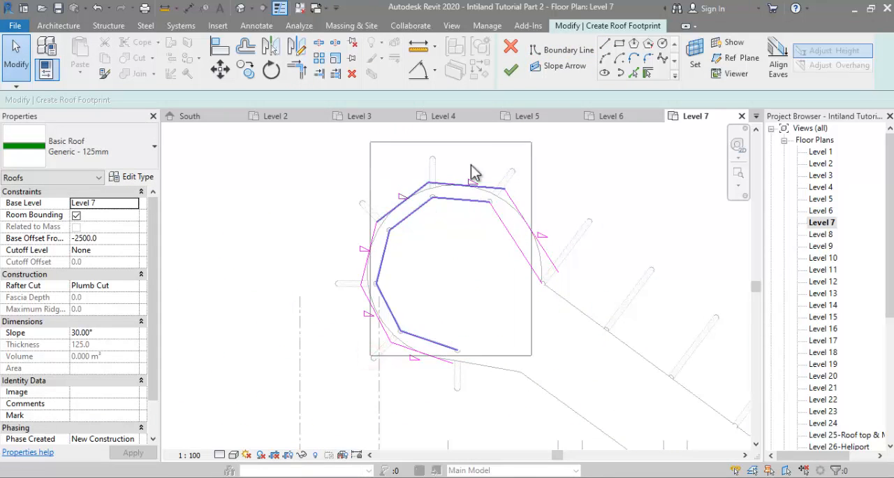
click(334, 447)
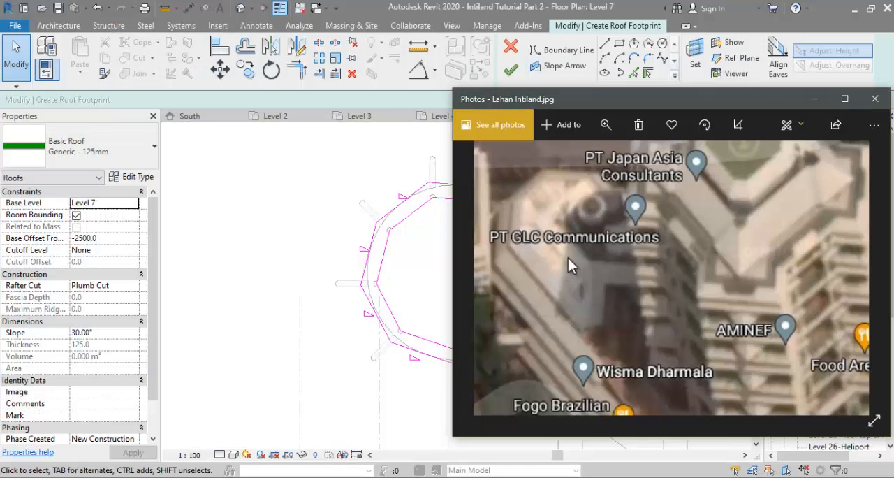
click(320, 474)
Step: Add the wing's edges to the Level 7 boundary and join its outer straight edge to the offset chain with a vertical line
click(638, 73)
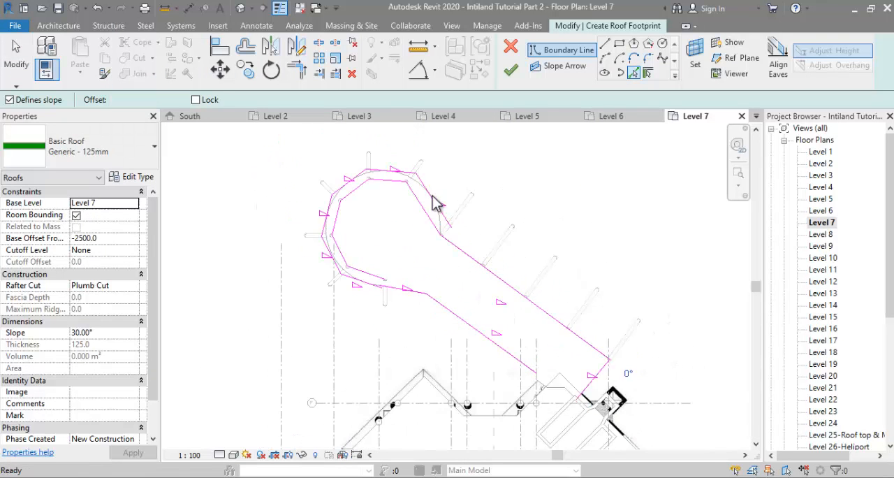
scroll(433, 200, up, 3)
click(605, 44)
click(452, 287)
click(453, 236)
key(t)
key(r)
click(452, 252)
click(444, 226)
key(Escape)
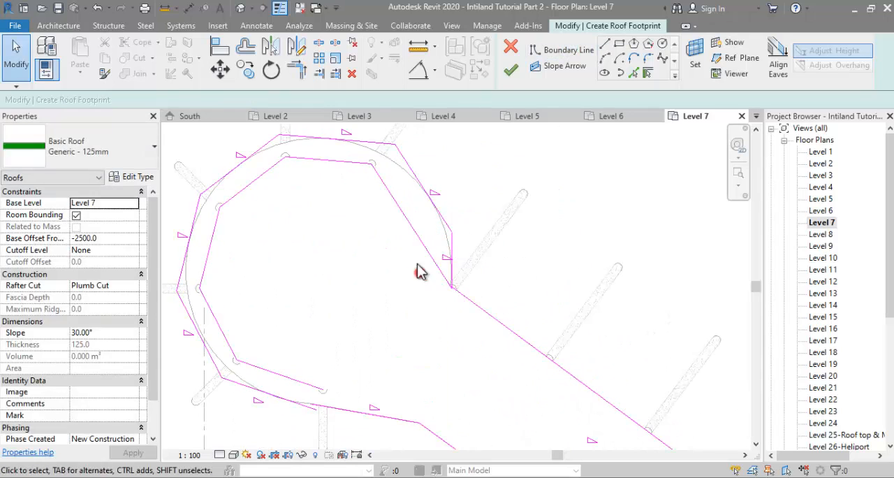
Step: Delete the inner chain of Level 7 boundary lines running through the circular end's columns
click(417, 233)
scroll(413, 211, down, 2)
key(ctrl+z)
key(ctrl+z)
key(ctrl+z)
key(ctrl+z)
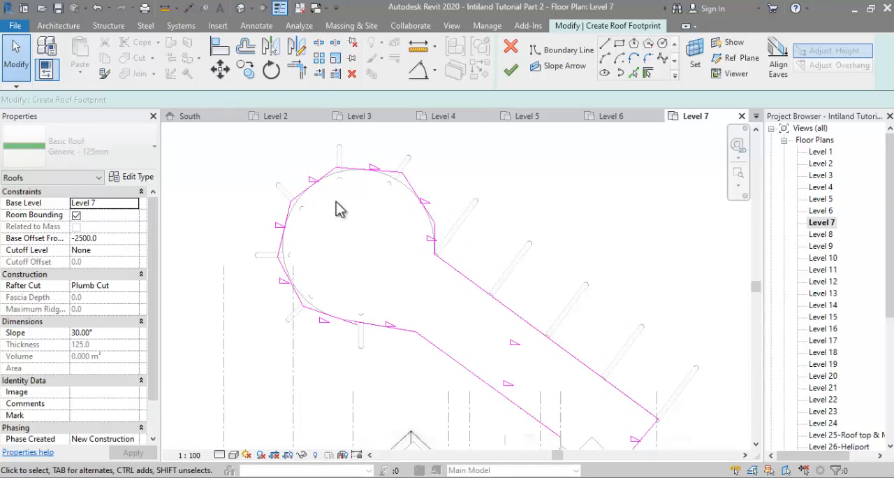
scroll(338, 208, down, 1)
scroll(548, 417, up, 3)
scroll(525, 391, down, 4)
Step: Trim the circular chain's southern end to the adjoining boundary line that leads into the wing
click(248, 47)
double_click(313, 100)
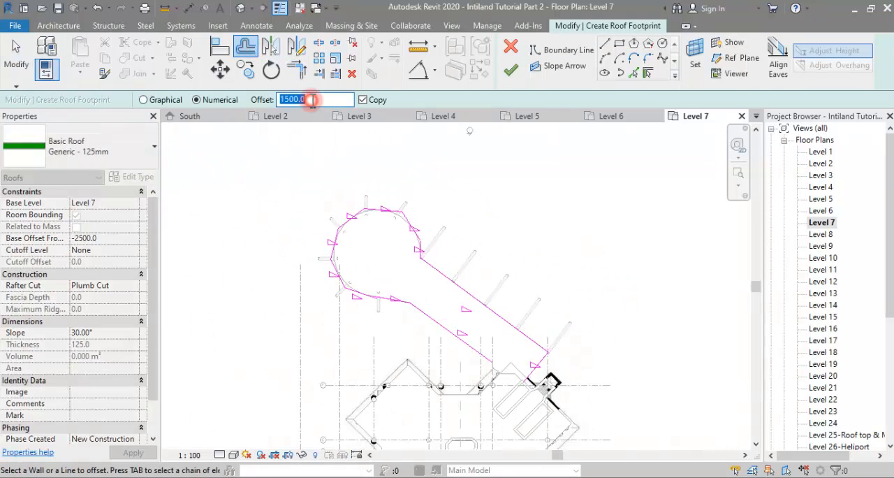
key(t)
key(r)
scroll(424, 259, up, 3)
click(427, 267)
click(414, 253)
scroll(431, 198, down, 3)
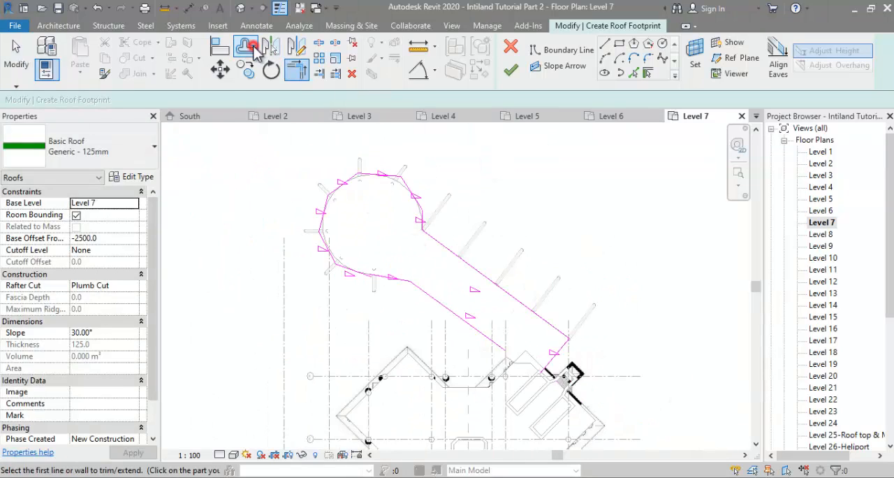
Step: Offset a copy of the whole Level 7 roof boundary outward by 2300
click(251, 49)
scroll(394, 272, up, 2)
key(t)
key(r)
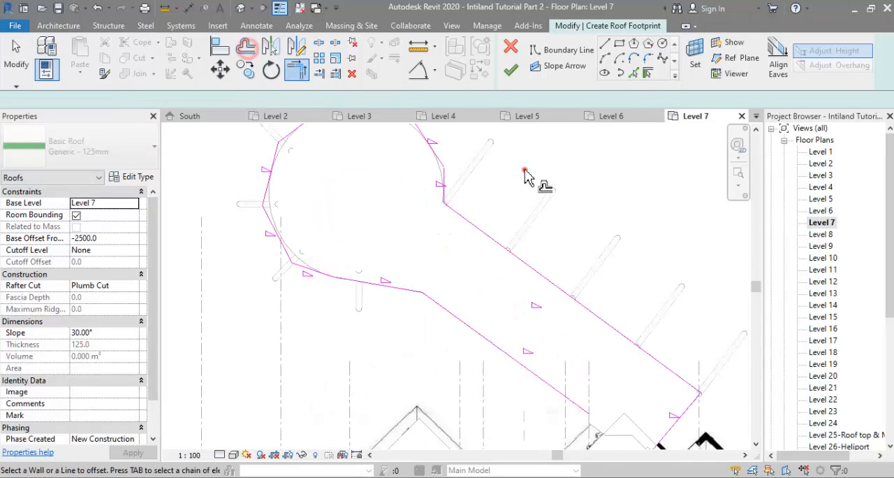
scroll(527, 178, down, 2)
key(o)
key(f)
Step: Try to close the Level 7 loops at the wing's inner side with a non-sloping line along the shear wall
click(634, 72)
scroll(559, 363, up, 2)
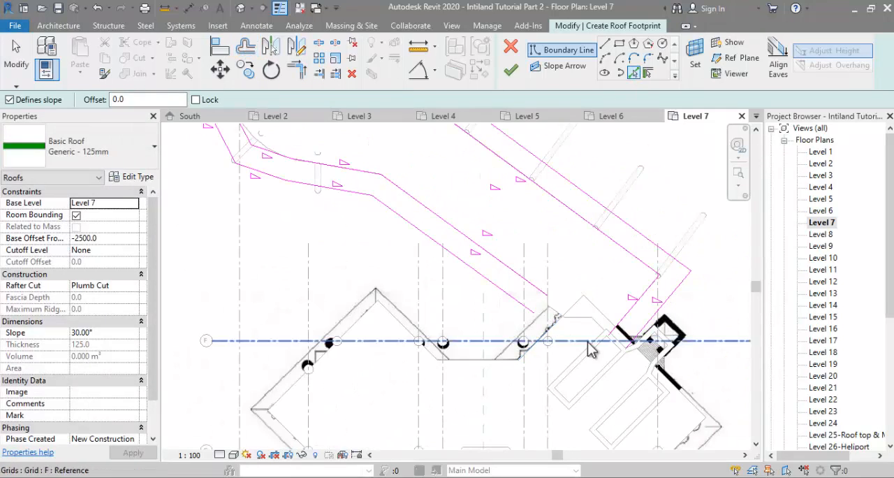
click(523, 303)
click(589, 348)
click(539, 288)
click(593, 342)
scroll(613, 352, up, 2)
key(Escape)
click(580, 329)
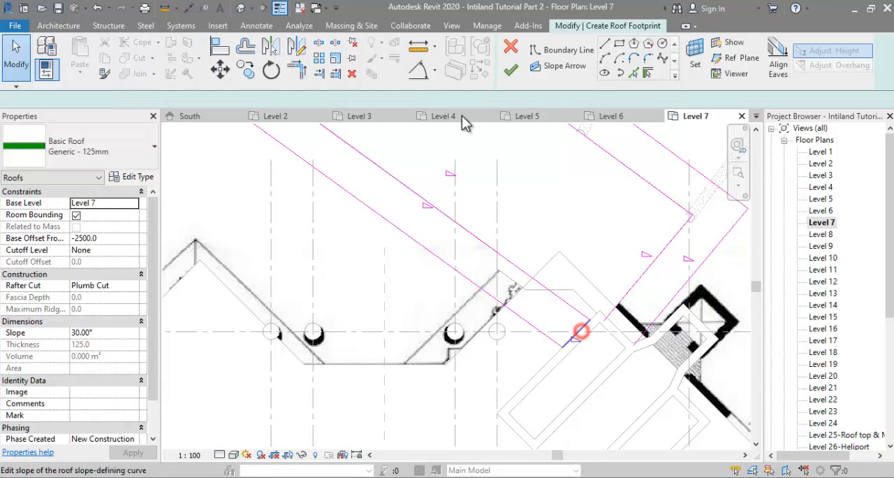
click(280, 103)
Step: Turn off slope for all lines of the inner Level 7 boundary loop
scroll(549, 279, down, 2)
middle_drag(521, 274, 515, 317)
key(Tab)
click(514, 314)
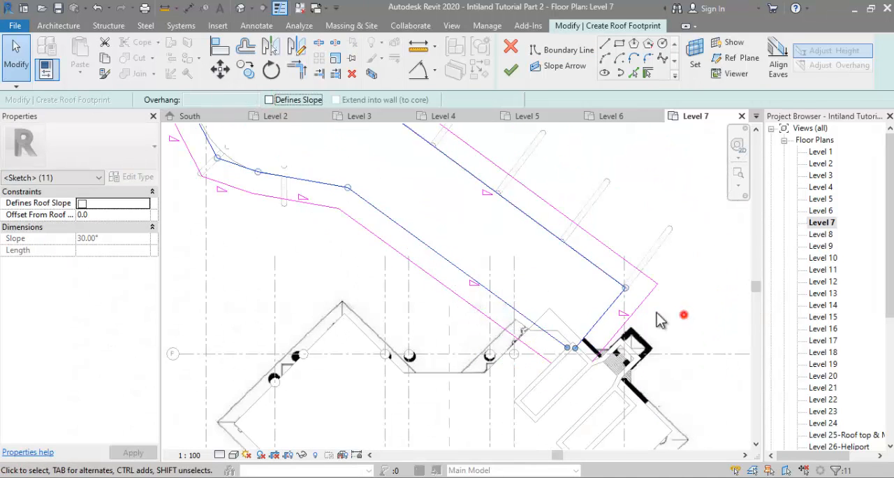
key(Delete)
Step: Add non-sloping lines along the shear wall edges, trim them to both loops and finish the Level 7 roof with a 65° slope
scroll(540, 364, up, 2)
scroll(663, 362, up, 1)
click(549, 338)
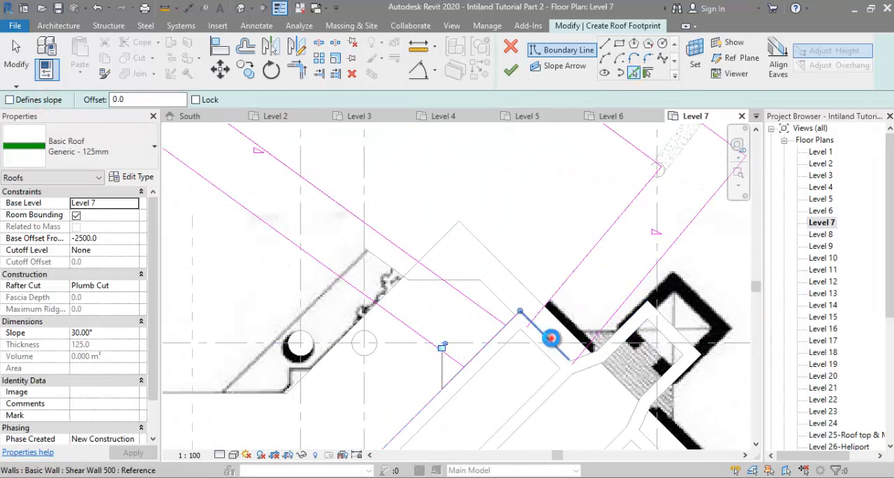
key(t)
key(r)
click(545, 333)
click(589, 347)
click(493, 334)
click(483, 349)
scroll(507, 377, down, 4)
key(Escape)
scroll(491, 335, down, 2)
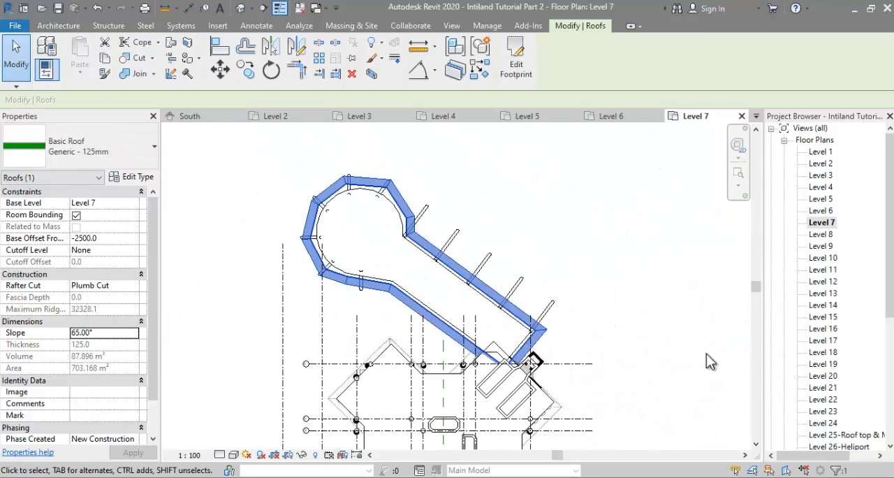
Step: Open the 3D view and compare the podium's stacked overhang roofs with the satellite photo
click(268, 126)
scroll(815, 329, down, 4)
double_click(817, 364)
scroll(682, 245, down, 1)
shift+middle_drag(682, 245, 454, 276)
scroll(401, 286, up, 2)
mouse_move(338, 476)
click(343, 442)
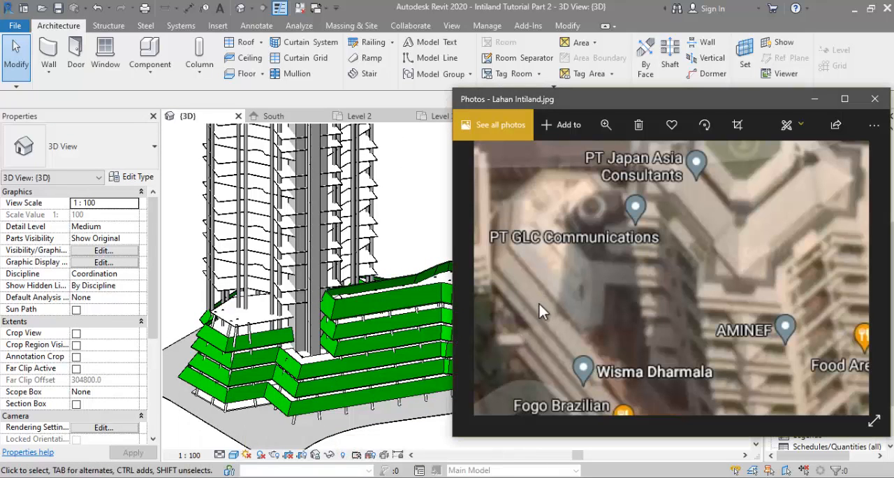
click(427, 250)
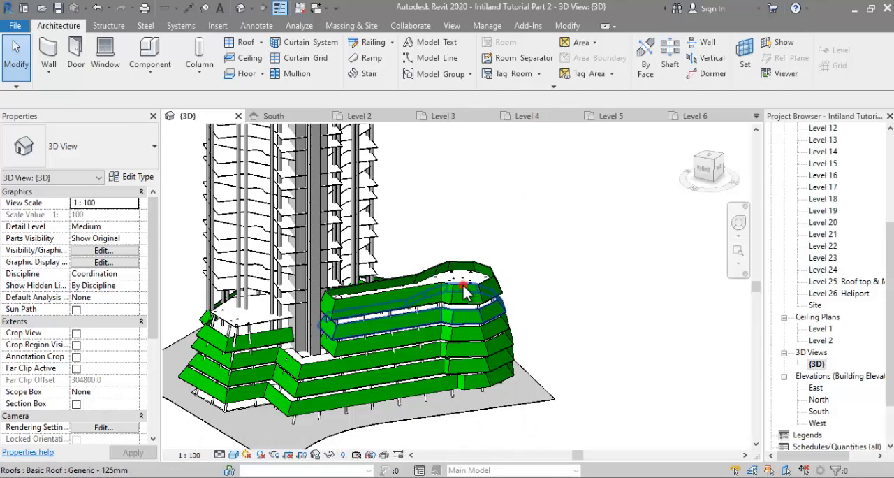
Step: Delete the uppermost floor slab and overhang roof of the parking wing
click(461, 285)
key(Delete)
click(415, 294)
key(Delete)
Step: Select the slanted round podium columns around the circular end and set their top level to Level 6
scroll(456, 291, up, 2)
shift+middle_drag(457, 291, 557, 199)
drag(561, 266, 405, 315)
shift+middle_drag(523, 327, 140, 309)
click(134, 238)
click(98, 294)
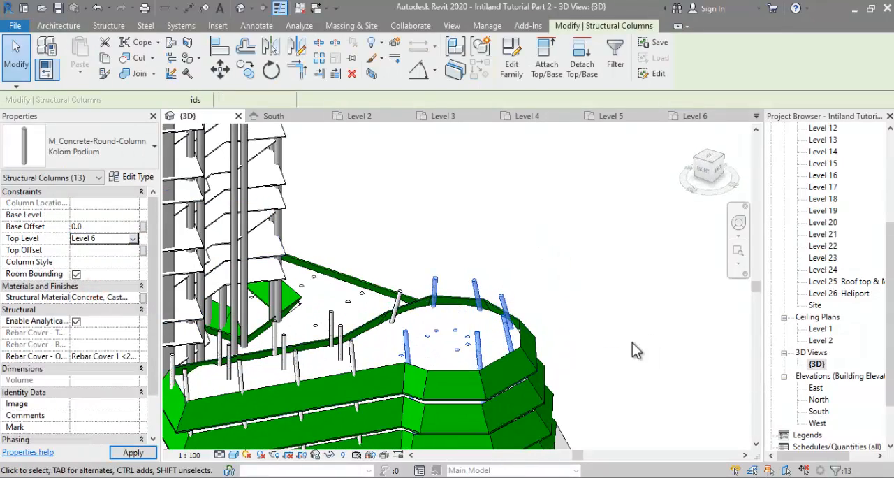
Step: Select the seven columns protruding at the circular end and set their top offset to 0
middle_drag(461, 349, 649, 324)
shift+middle_drag(649, 324, 461, 241)
scroll(489, 241, up, 2)
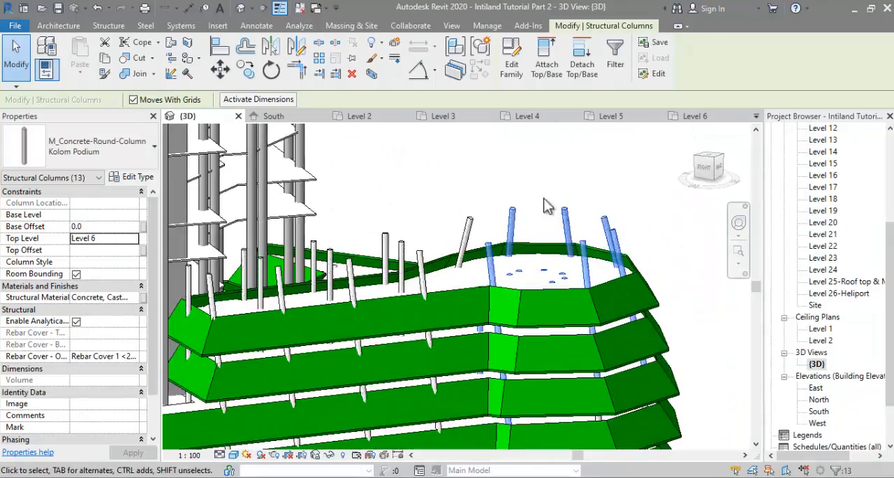
shift+middle_drag(544, 203, 548, 171)
drag(636, 198, 454, 244)
click(94, 250)
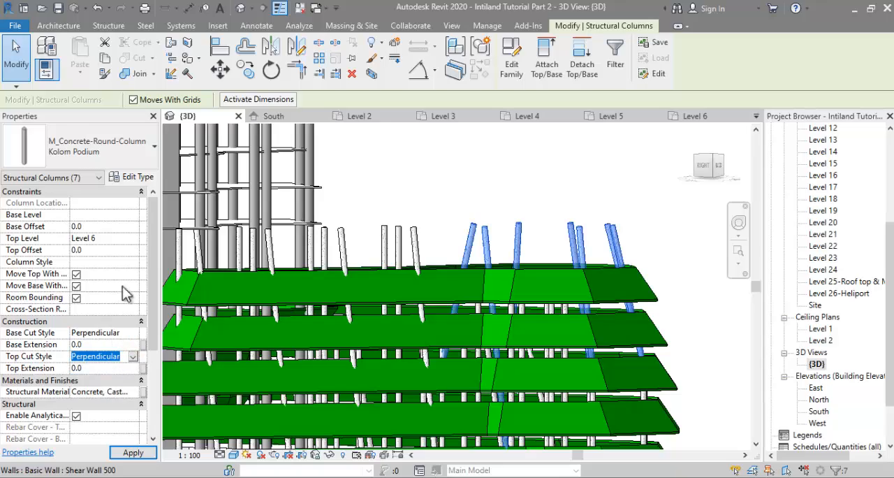
Step: Select the four slanted podium columns protruding near the tower core and set their top level to Level 6 with a top offset of 0
scroll(126, 293, down, 1)
shift+middle_drag(503, 293, 615, 257)
click(603, 268)
ctrl+click(550, 287)
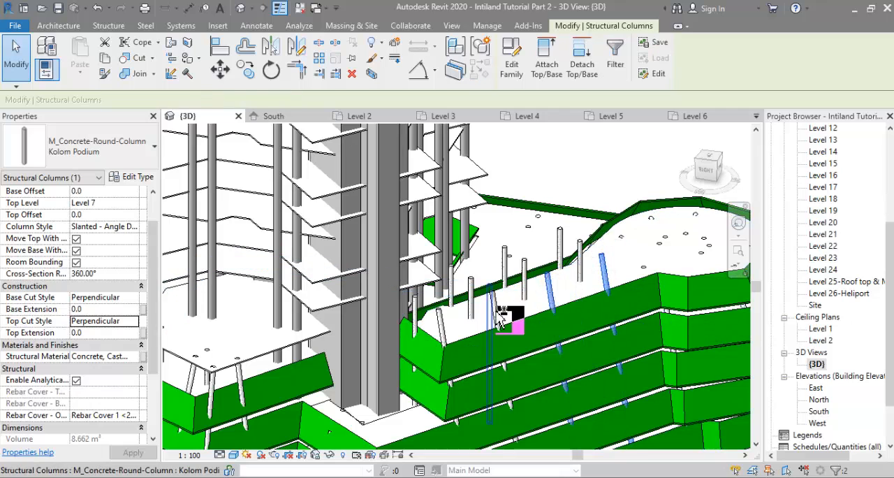
ctrl+click(186, 293)
click(135, 226)
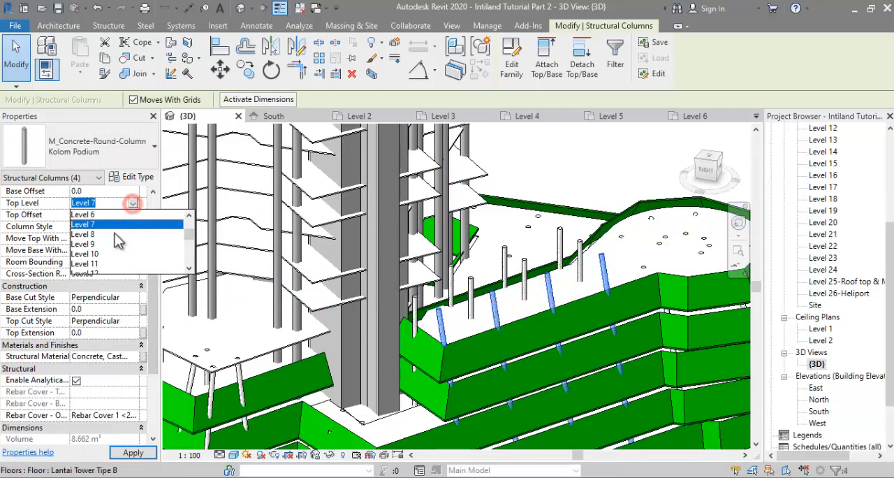
text(0)
Step: Select the vertical round columns still protruding above the podium slab near the tower core and set their top level to Level 6
click(526, 268)
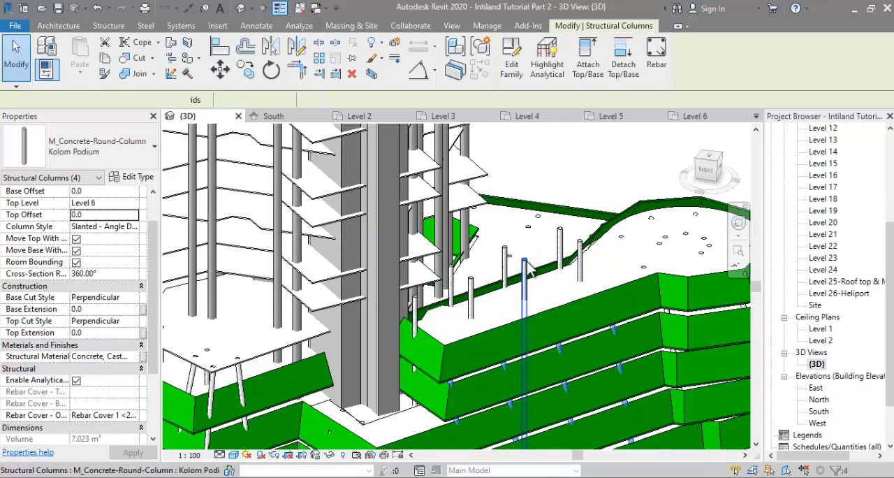
ctrl+click(561, 254)
ctrl+click(584, 267)
scroll(584, 267, up, 3)
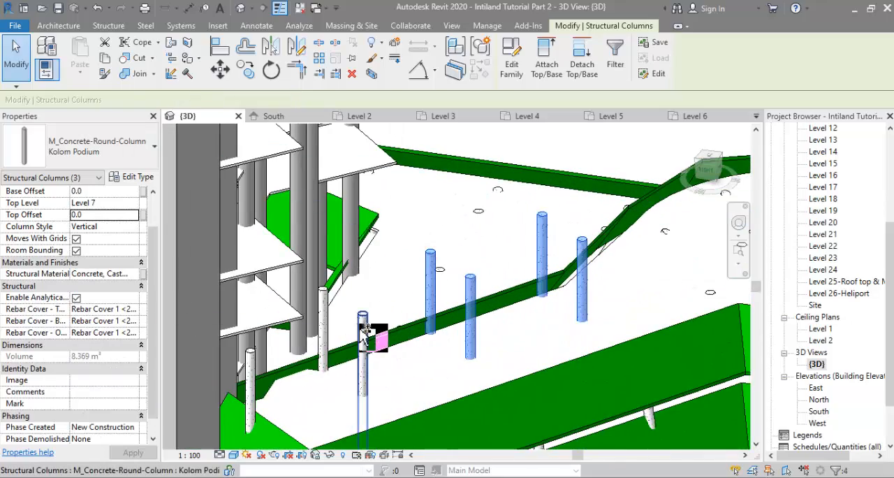
ctrl+click(249, 357)
scroll(433, 286, down, 5)
shift+middle_drag(565, 304, 496, 321)
click(135, 202)
click(93, 256)
Step: Select the lowest tower floor slab above the podium overhang roofs and check which level it is on
shift+middle_drag(664, 325, 606, 335)
scroll(607, 335, down, 5)
click(650, 292)
shift+middle_drag(650, 291, 635, 315)
scroll(597, 334, up, 3)
click(594, 335)
shift+middle_drag(593, 335, 408, 335)
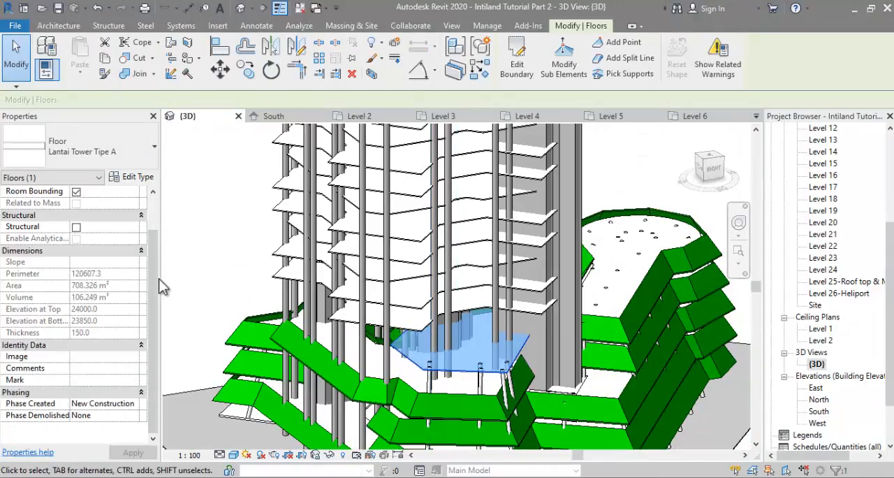
drag(156, 280, 160, 252)
shift+middle_drag(359, 254, 502, 259)
scroll(824, 251, up, 5)
Step: Open the Level 6 floor plan, dismiss the save reminder, and hide the raster site plan image
double_click(821, 210)
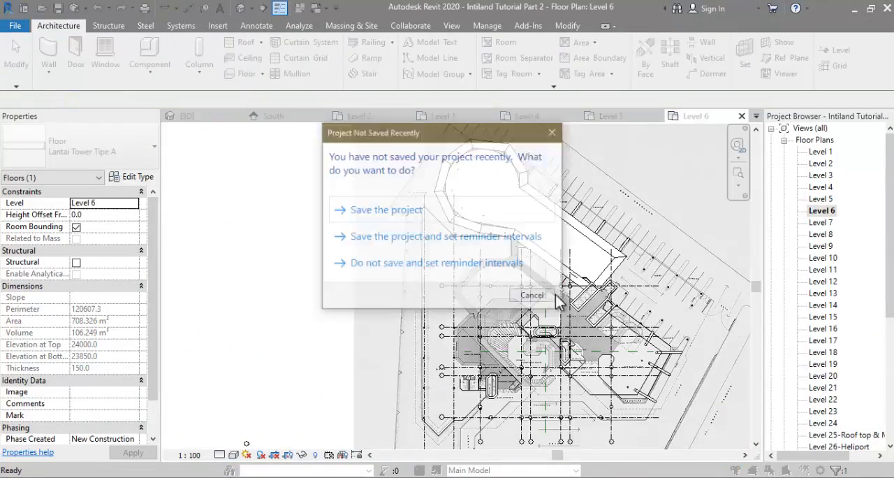
click(500, 273)
scroll(634, 361, up, 2)
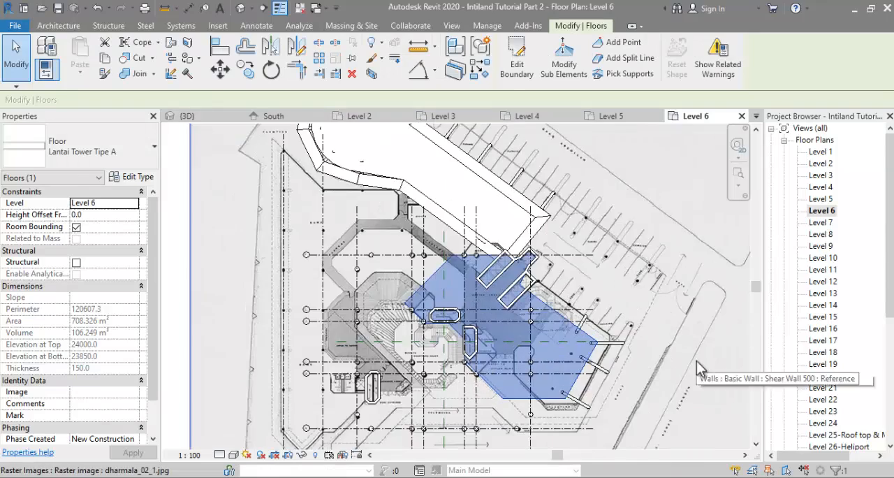
scroll(646, 355, down, 3)
right_click(356, 321)
mouse_move(447, 89)
click(533, 95)
scroll(531, 317, up, 2)
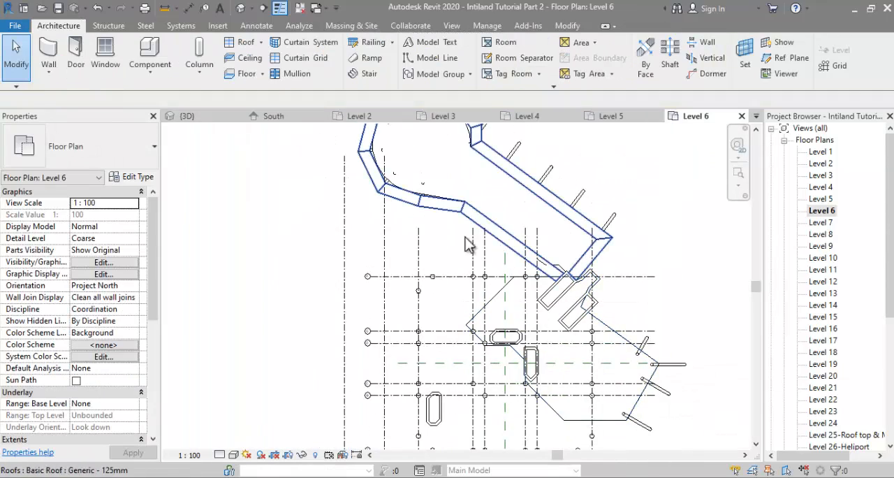
Step: Start a footprint roof on Level 6 and pick the tower floor slab's whole outline as its boundary
click(243, 42)
click(634, 74)
key(Tab)
click(491, 299)
key(Escape)
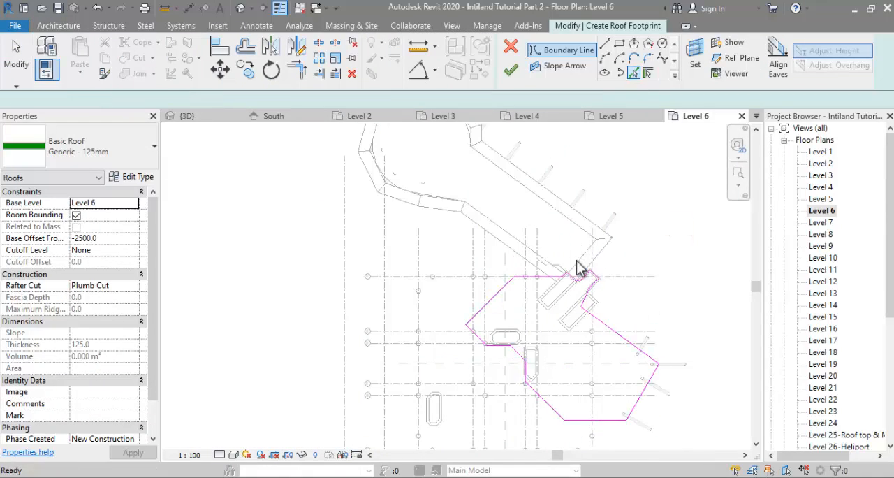
Step: Delete the jagged boundary segments around the shear walls and trim the roof outline to the picked shear wall faces
scroll(577, 259, up, 2)
drag(526, 240, 629, 354)
click(633, 74)
scroll(546, 307, up, 3)
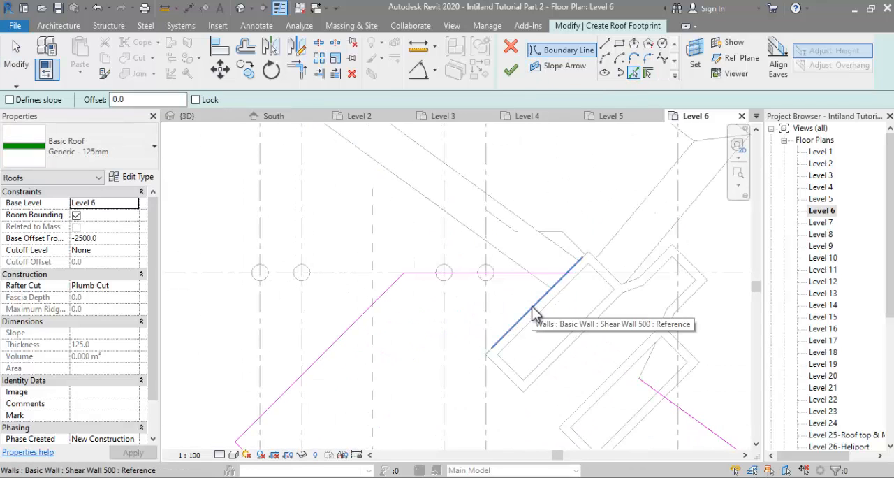
click(535, 314)
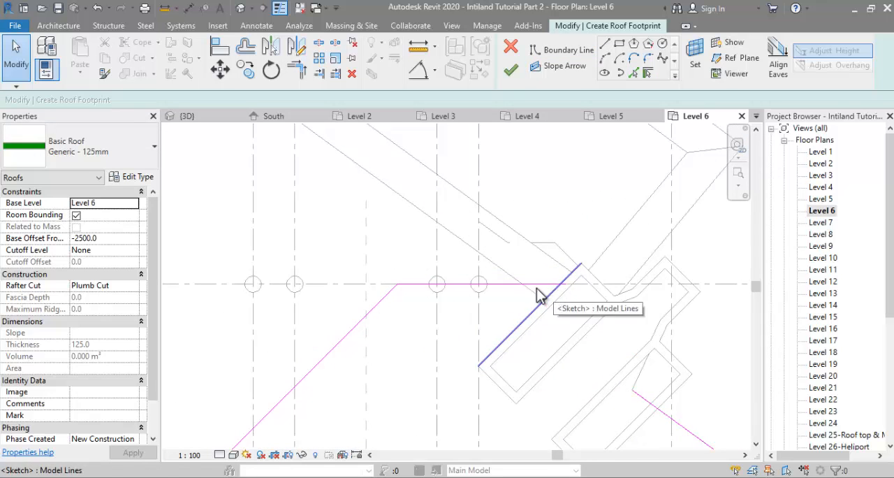
scroll(536, 288, down, 2)
middle_drag(597, 349, 533, 281)
scroll(532, 281, up, 1)
key(t)
key(r)
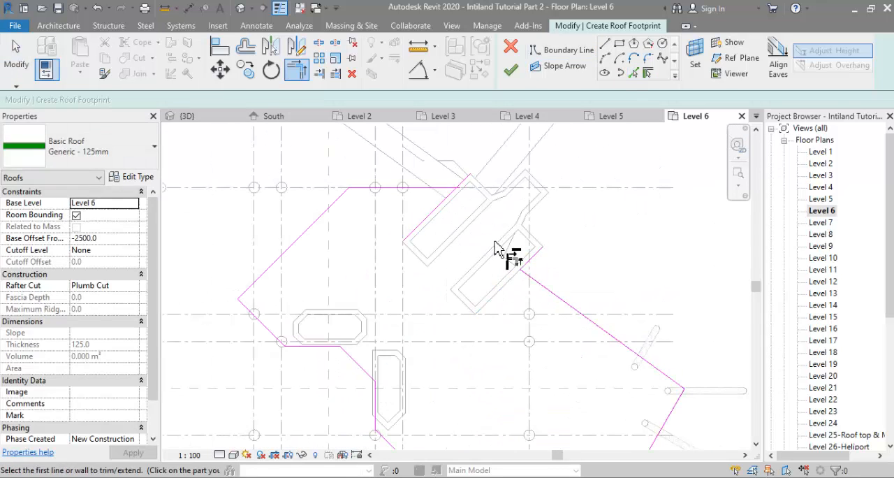
Step: Offset a copy of the roof outline 2300 mm outward and make the outer edges slope-defining
scroll(481, 199, down, 2)
click(246, 51)
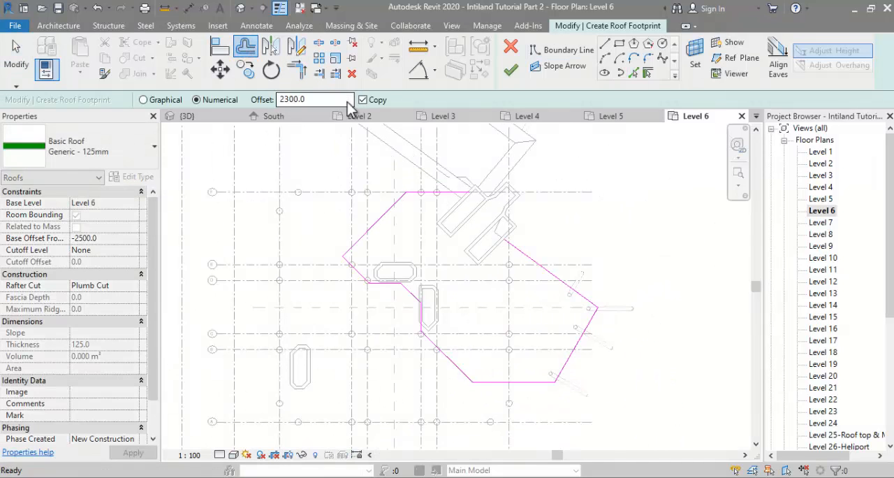
key(Escape)
key(Tab)
click(358, 222)
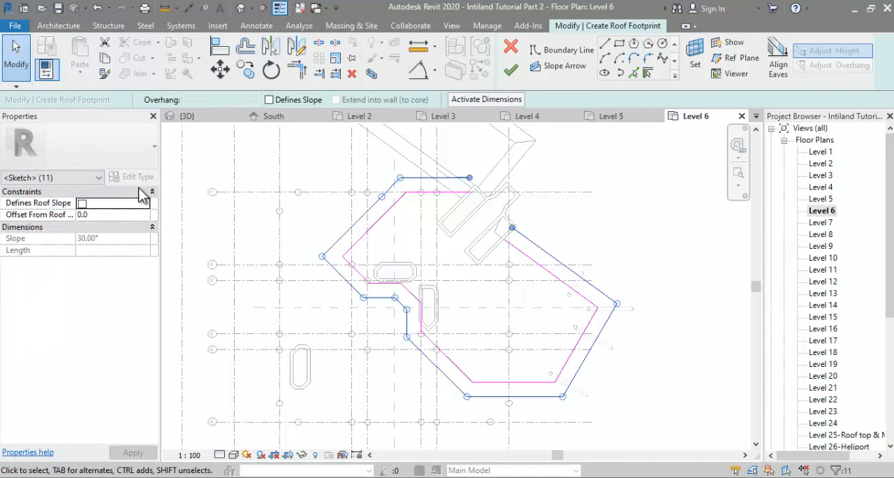
click(298, 240)
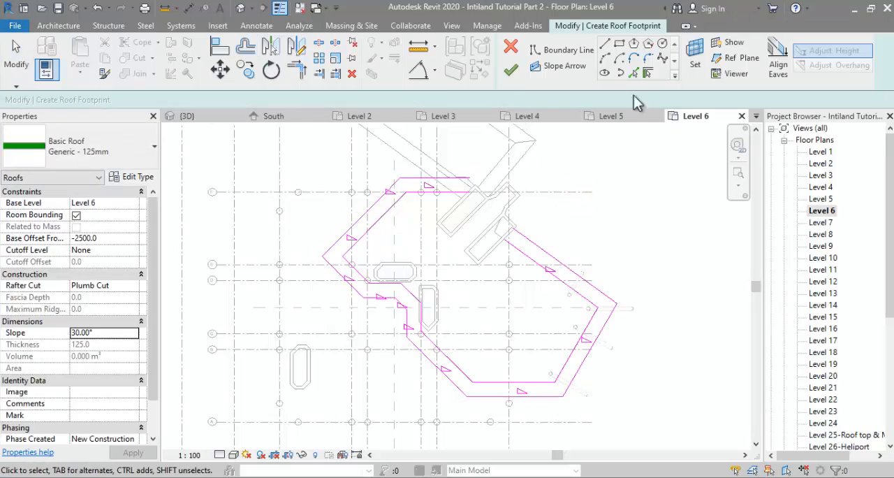
Step: Draw a 45° line along the upper shear wall's face and trim it to close that end of the overhang outline
click(604, 43)
scroll(456, 198, up, 3)
click(457, 209)
click(521, 143)
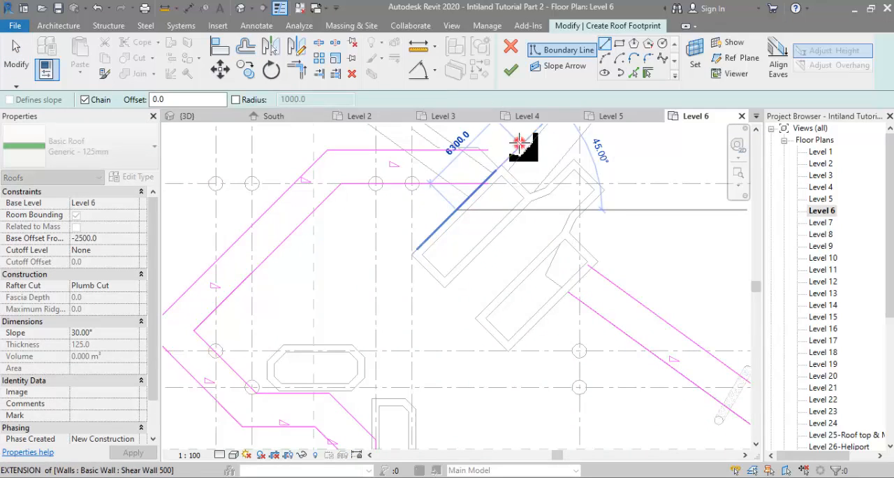
key(t)
key(r)
click(503, 162)
click(458, 148)
scroll(456, 183, down, 1)
middle_drag(455, 183, 465, 242)
scroll(423, 222, down, 2)
key(Escape)
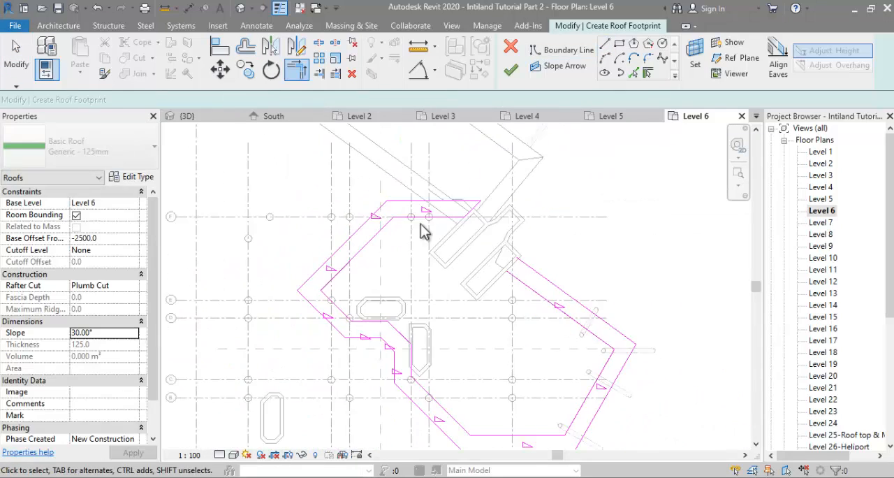
Step: Pick the lower shear wall's end face as a boundary line and trim it to close the other end of the overhang outline
scroll(567, 303, up, 2)
click(635, 73)
scroll(479, 238, up, 2)
click(487, 243)
scroll(502, 245, down, 3)
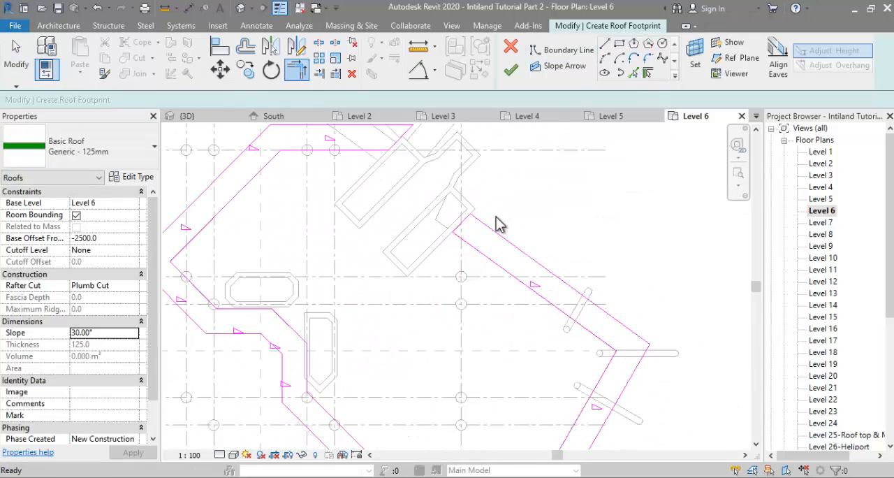
key(t)
key(r)
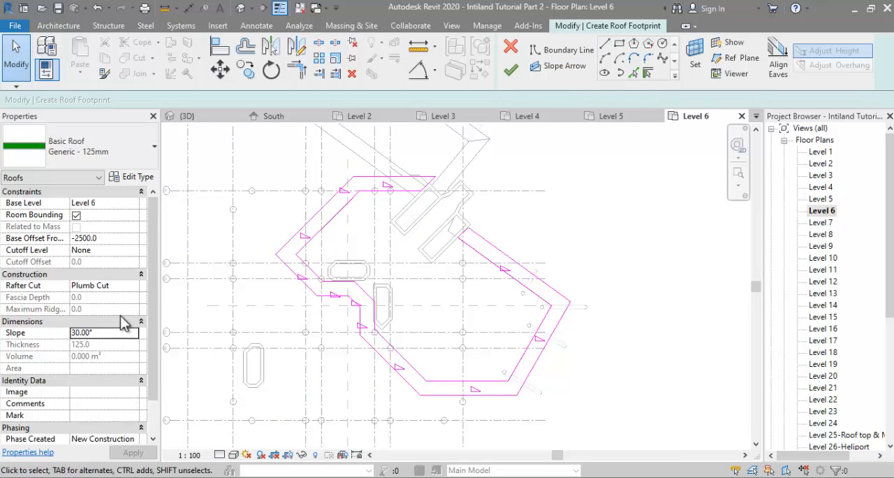
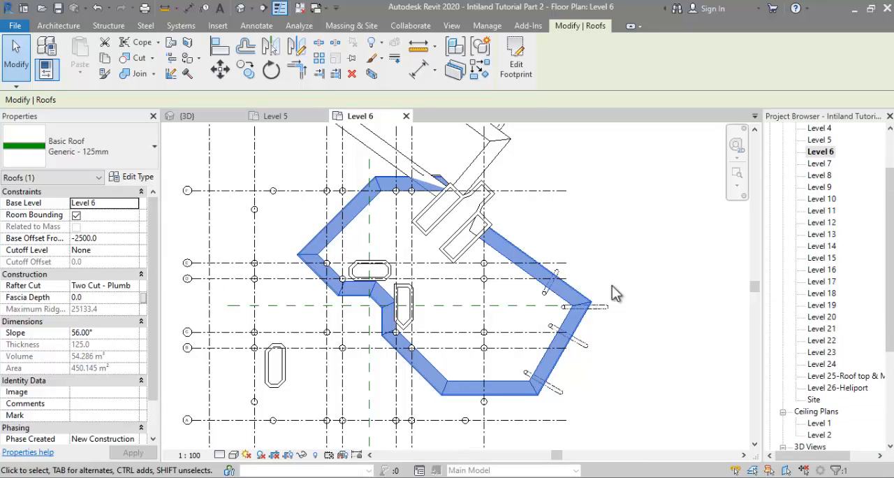
Step: Inspect the new Level 6 overhang roof and the tower's uppermost slabs in the 3D view
click(219, 115)
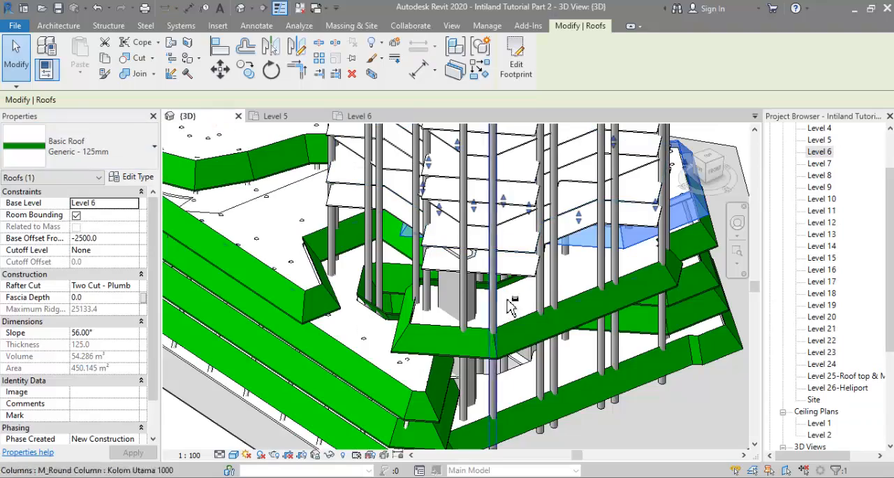
shift+middle_drag(512, 306, 491, 301)
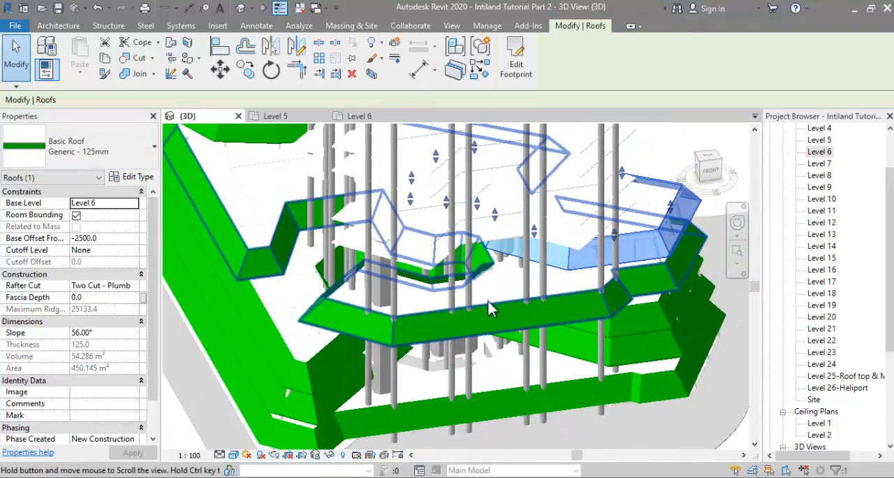
key(Escape)
shift+middle_drag(524, 325, 469, 440)
scroll(501, 324, down, 1)
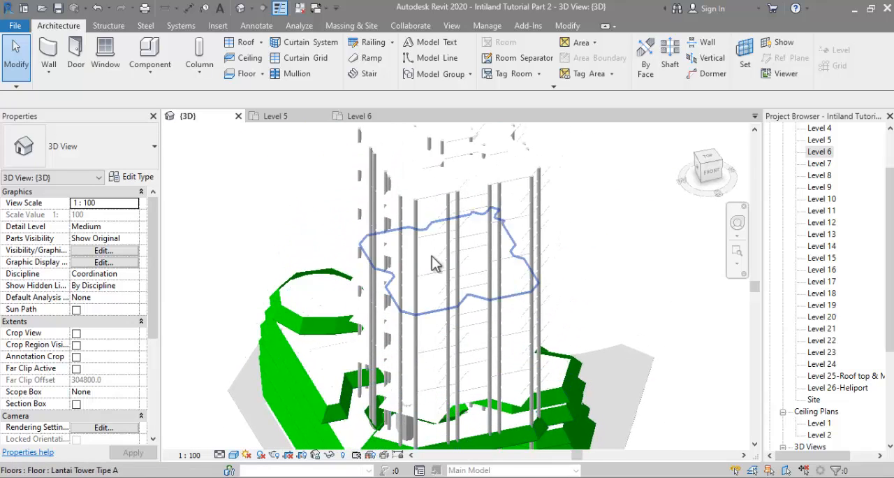
middle_drag(441, 272, 435, 429)
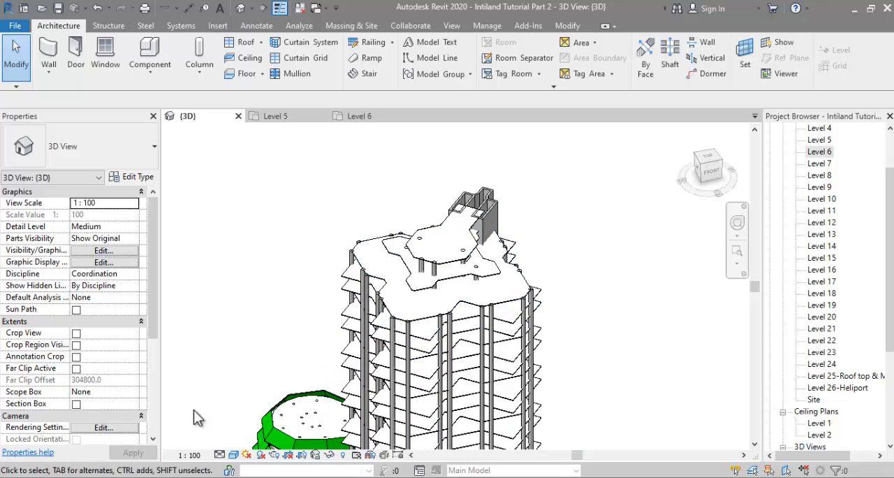
Step: Switch to the Photos window with 000 Lahan Intiland.jpg and examine the tower's rooftop slabs in the aerial image
click(83, 477)
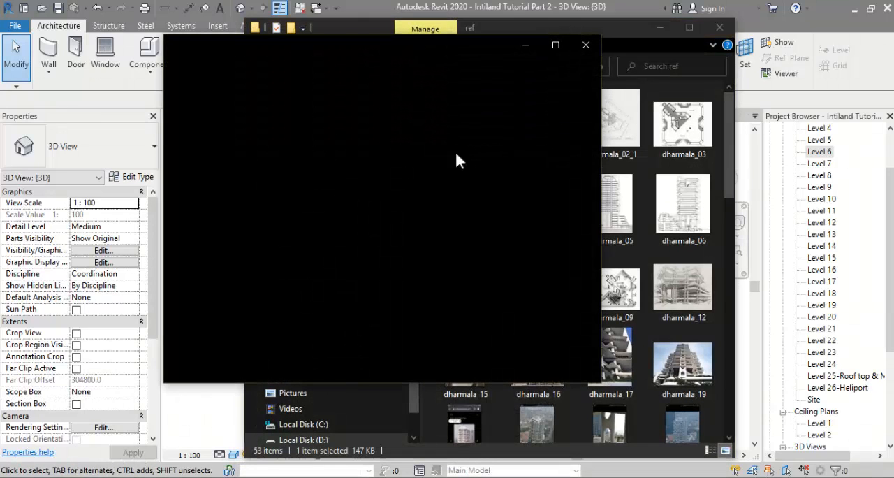
click(659, 27)
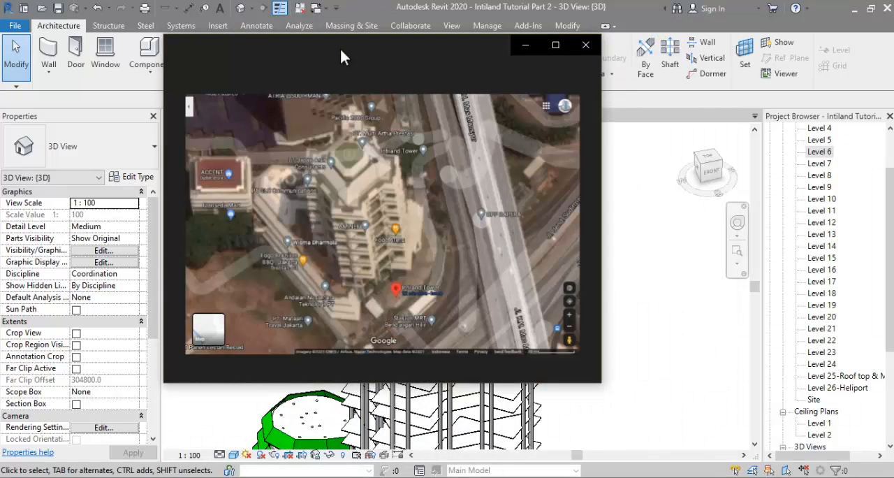
drag(347, 46, 694, 72)
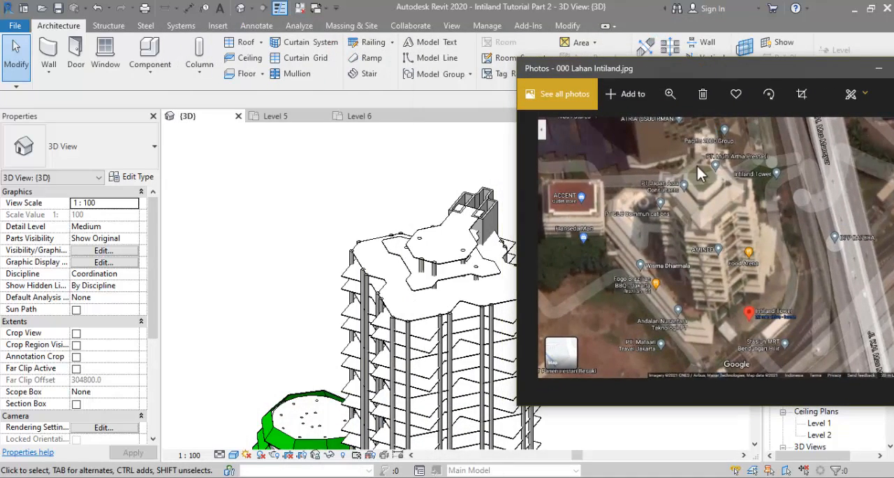
scroll(696, 167, up, 2)
scroll(697, 167, up, 3)
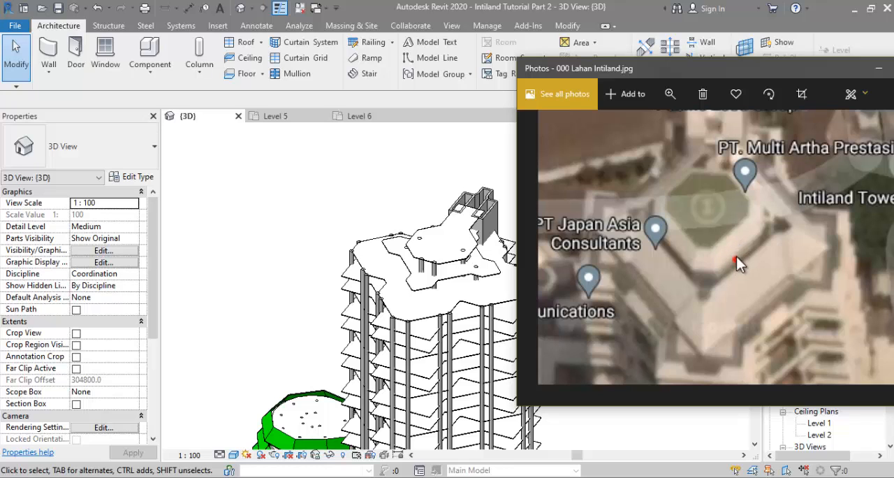
drag(736, 256, 728, 172)
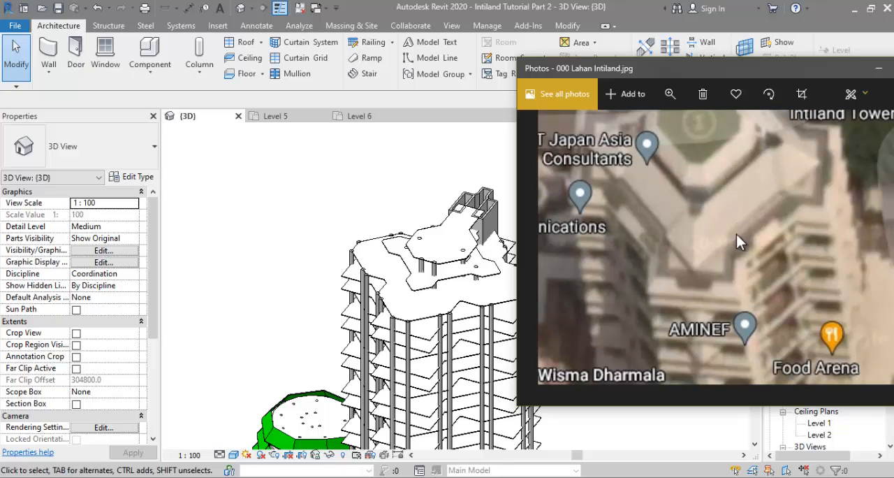
drag(744, 253, 744, 243)
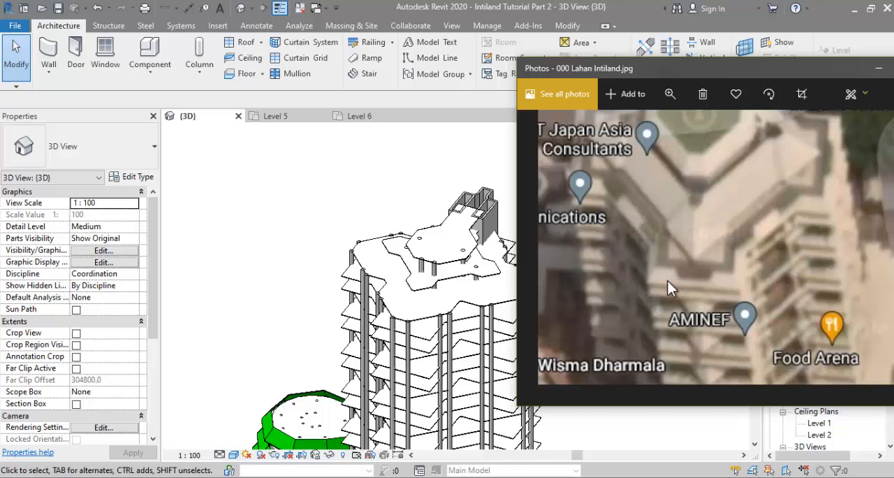
drag(668, 279, 666, 272)
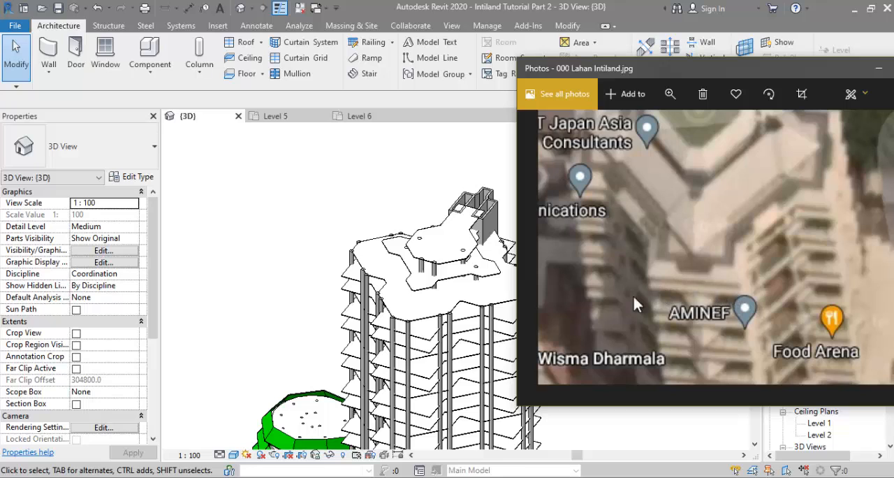
Step: Delete the Lantai Tower Tipe A floor at Level 24
click(426, 303)
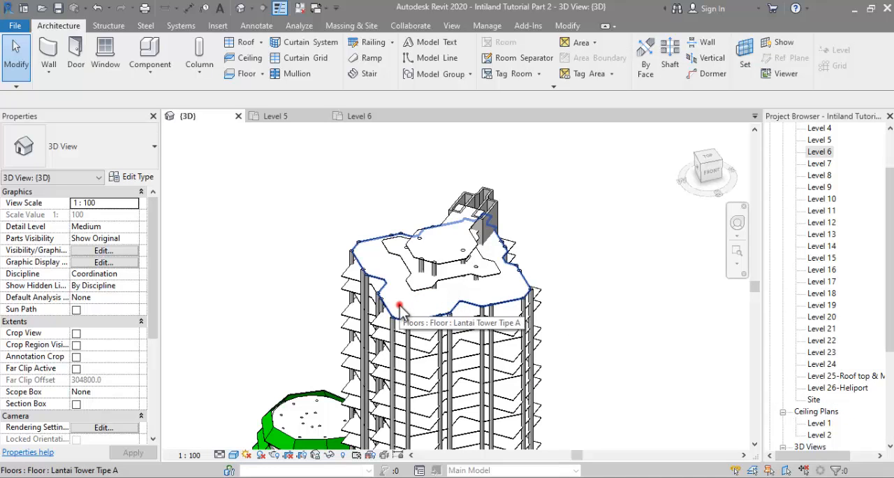
click(402, 307)
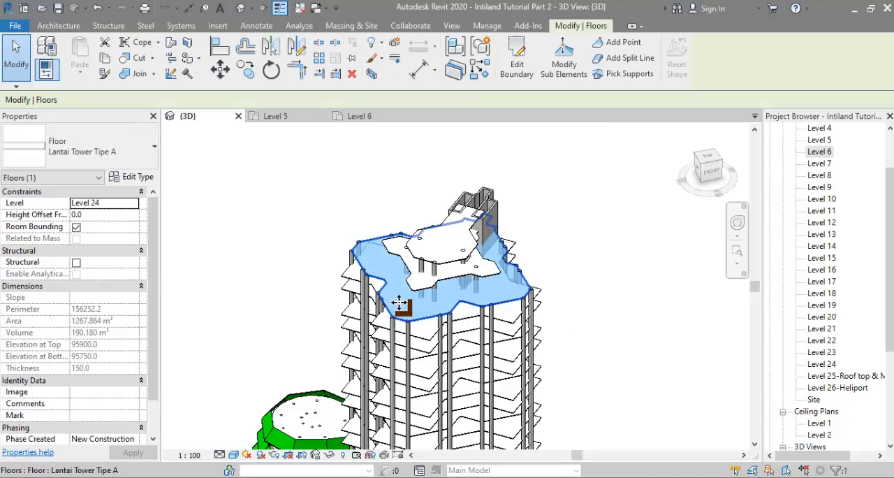
click(318, 307)
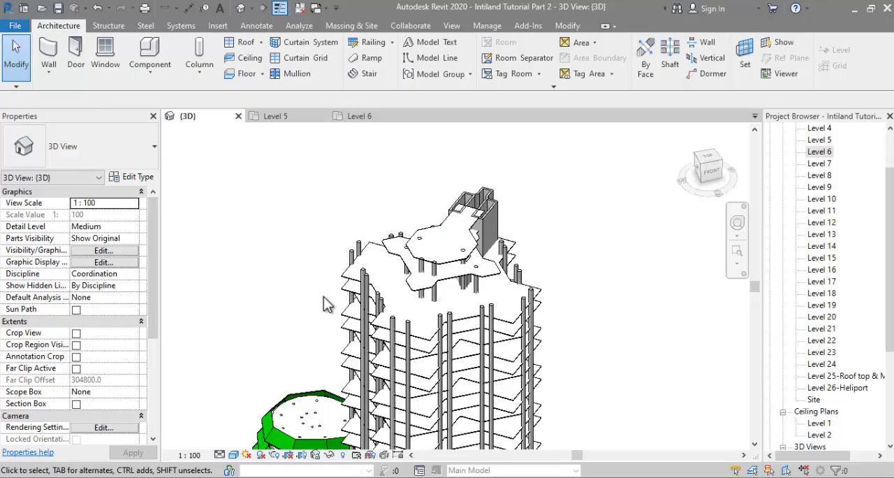
Step: Set the level of the star-shaped Lantai Tower Tipe B rooftop floor to Level 24
click(412, 291)
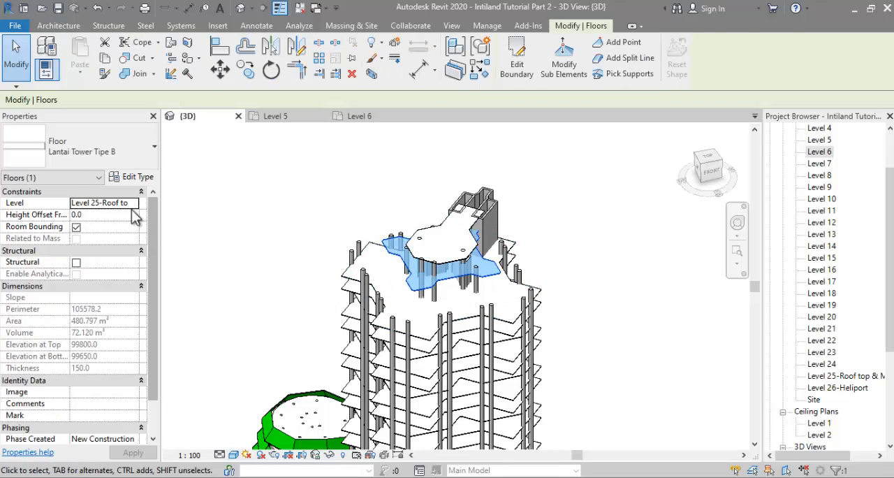
click(135, 203)
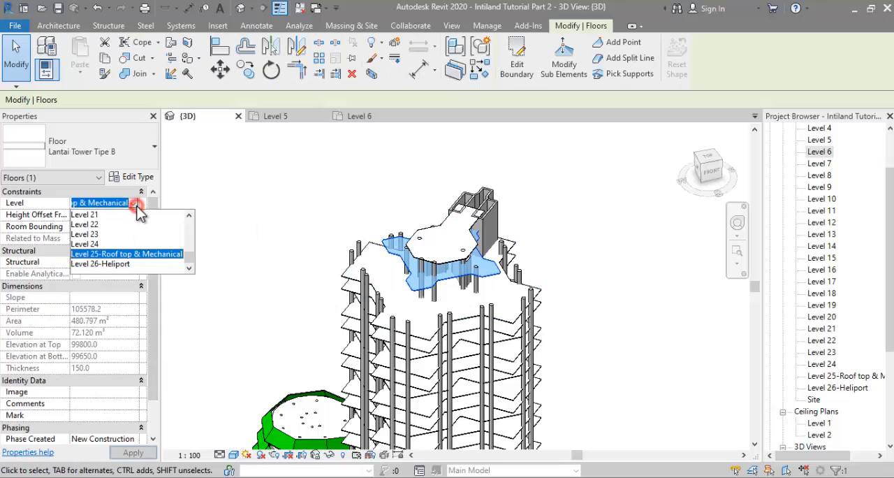
click(119, 243)
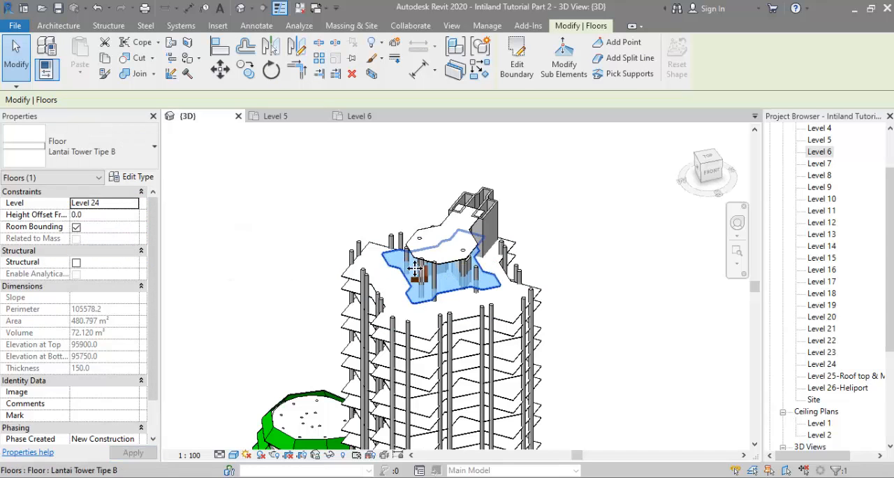
Step: Set the level of the topmost heliport floor to Level 25-Roof top & Mechanical
click(449, 259)
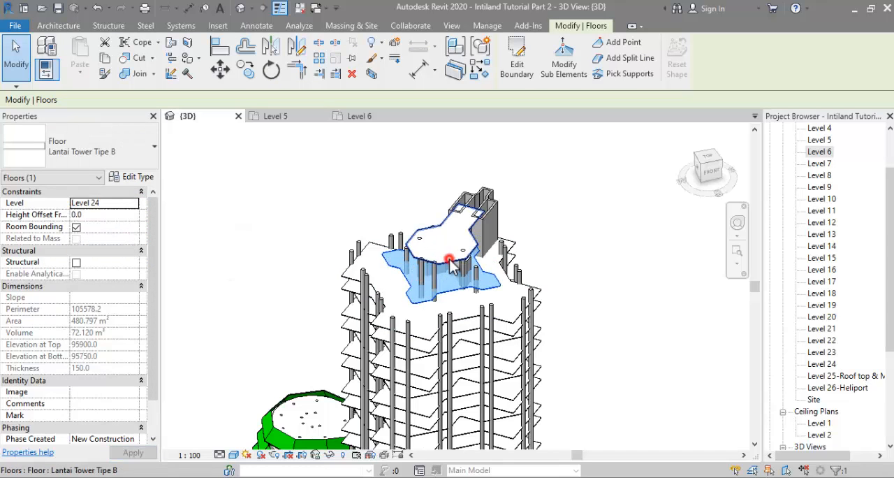
click(135, 203)
click(123, 254)
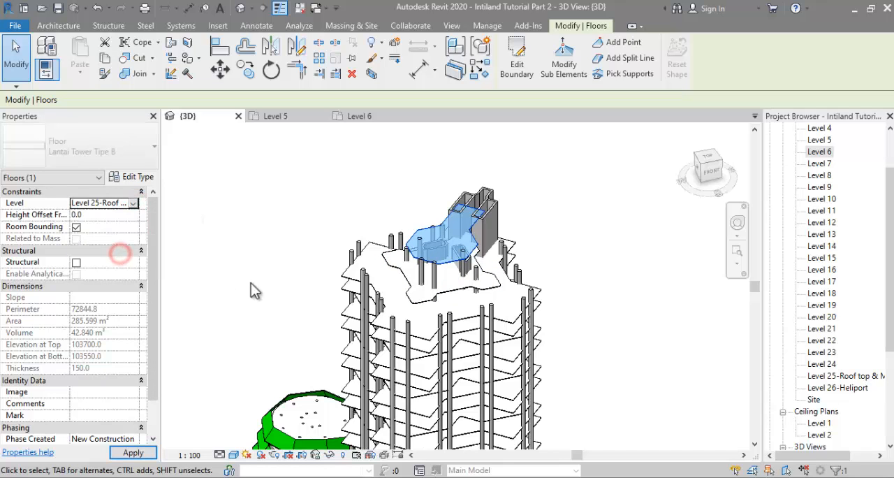
click(541, 236)
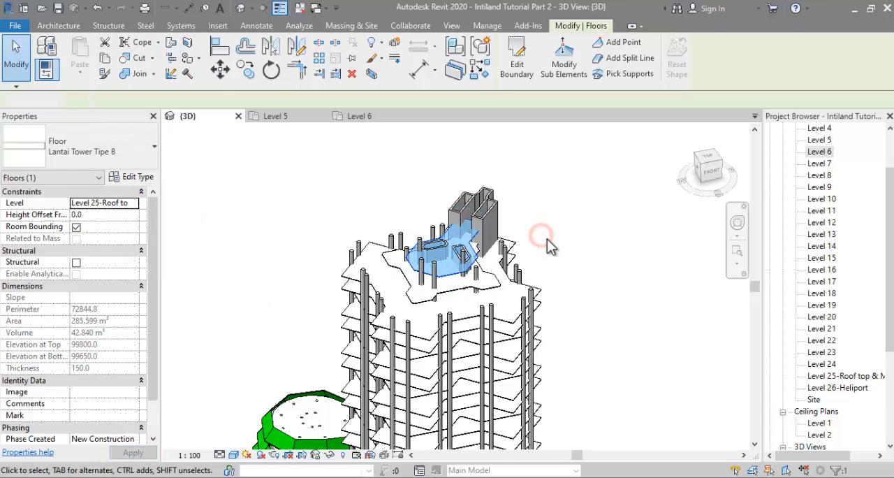
Step: Select the 22 outer round columns around the tower perimeter and set their top level to Level 23
shift+middle_drag(547, 239, 490, 209)
scroll(384, 187, up, 5)
drag(405, 179, 328, 221)
ctrl+click(330, 256)
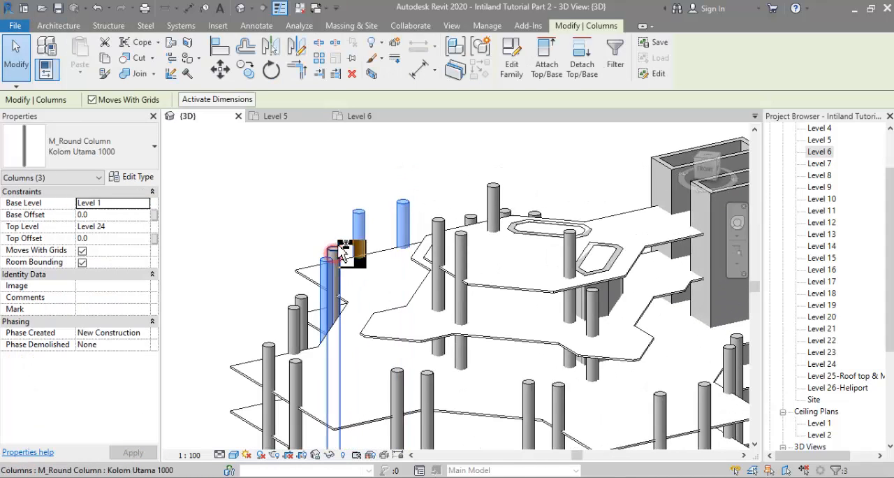
ctrl+click(301, 306)
ctrl+click(294, 314)
ctrl+click(267, 343)
ctrl+click(297, 367)
ctrl+click(398, 377)
ctrl+click(430, 381)
middle_drag(482, 386, 313, 287)
ctrl+click(362, 288)
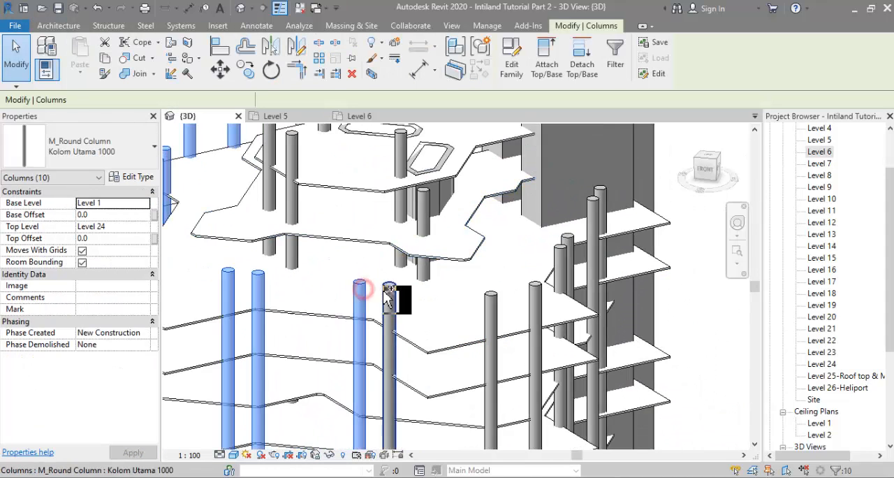
ctrl+click(386, 292)
ctrl+click(493, 304)
ctrl+click(534, 300)
ctrl+click(560, 254)
ctrl+click(569, 239)
ctrl+click(592, 205)
ctrl+click(601, 192)
shift+middle_drag(607, 210, 644, 367)
scroll(391, 227, up, 2)
ctrl+click(414, 246)
ctrl+click(393, 256)
ctrl+click(326, 308)
ctrl+click(305, 311)
shift+middle_drag(306, 313, 265, 232)
ctrl+click(255, 218)
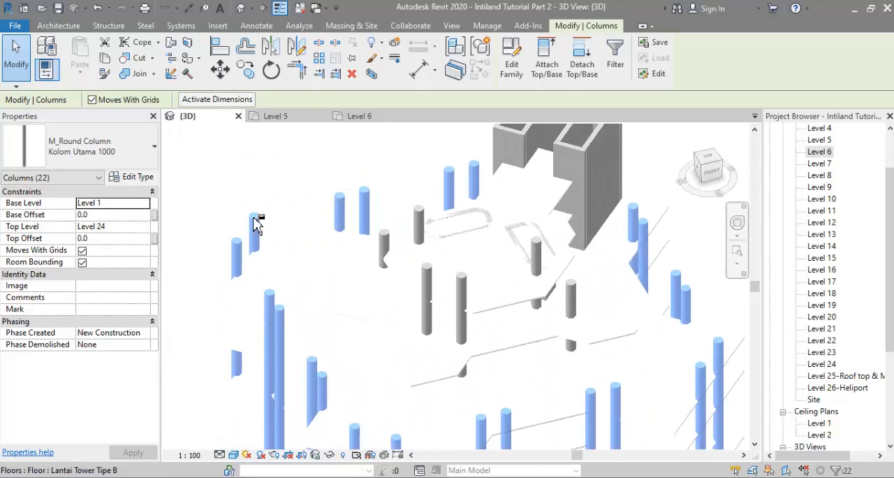
click(143, 226)
click(113, 277)
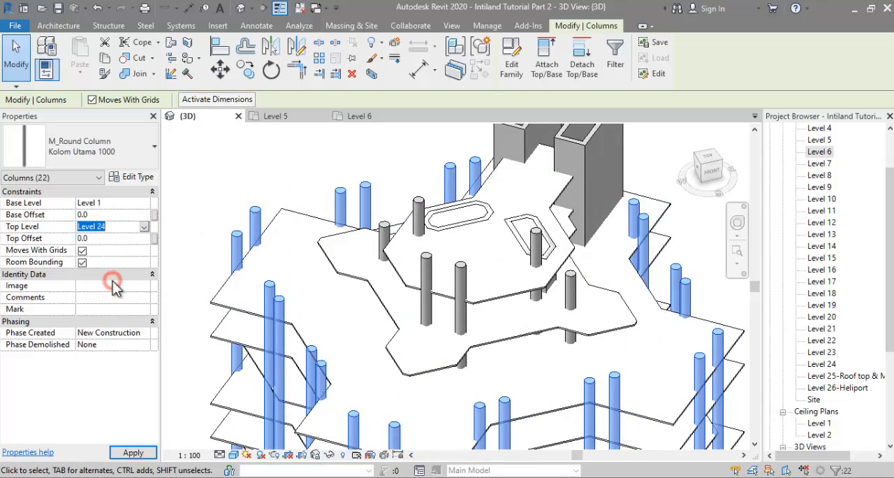
Step: Select the four round columns under the star-shaped rooftop floor and set their top level to Level 24
mouse_move(377, 210)
shift+middle_down()
mouse_move(385, 205)
mouse_move(380, 217)
shift+middle_up()
click(381, 216)
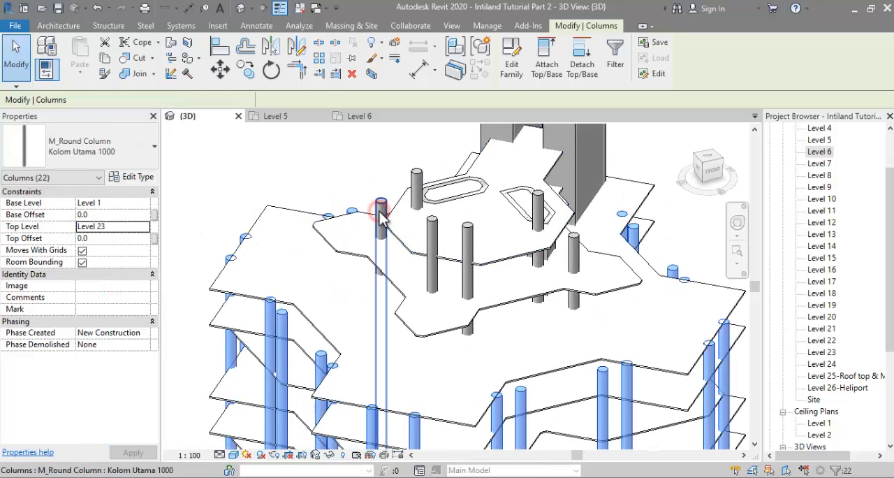
drag(381, 216, 437, 241)
ctrl+click(433, 238)
ctrl+click(467, 243)
ctrl+click(572, 255)
shift+middle_drag(569, 260, 587, 276)
click(143, 226)
scroll(106, 282, down, 6)
click(105, 286)
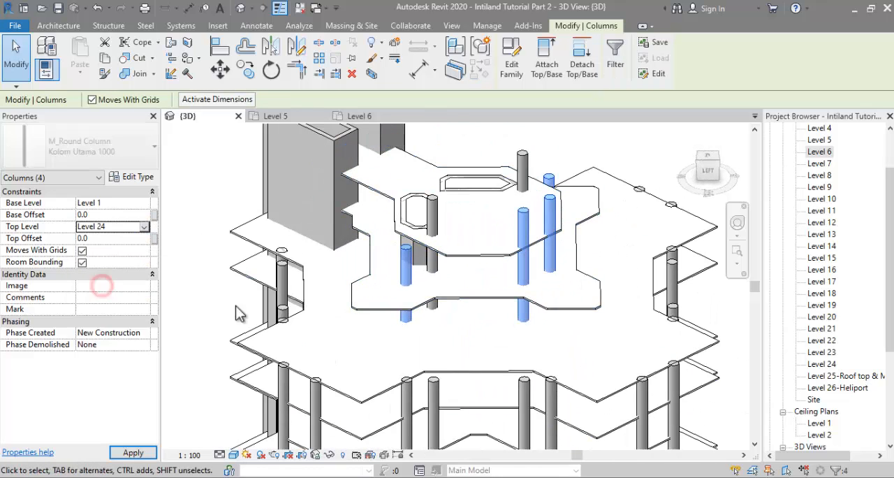
Step: Attach the tops of the two round columns piercing the topmost floor to that floor
shift+middle_drag(184, 307, 391, 224)
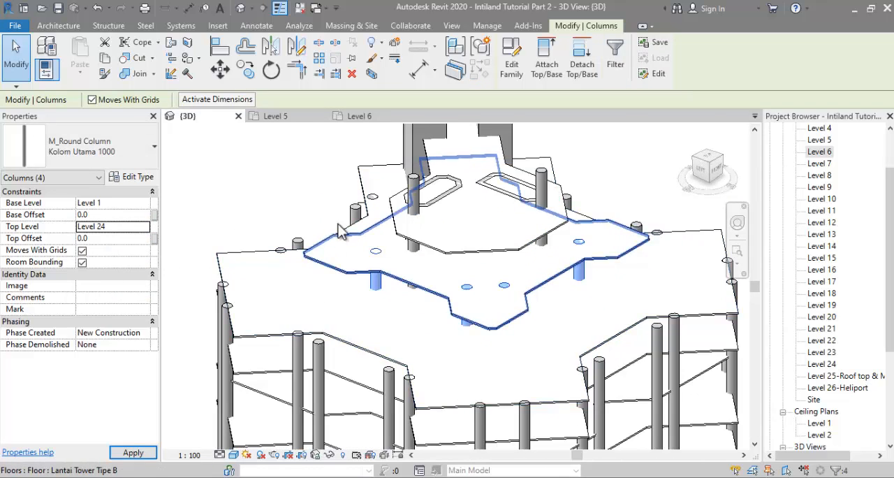
click(412, 187)
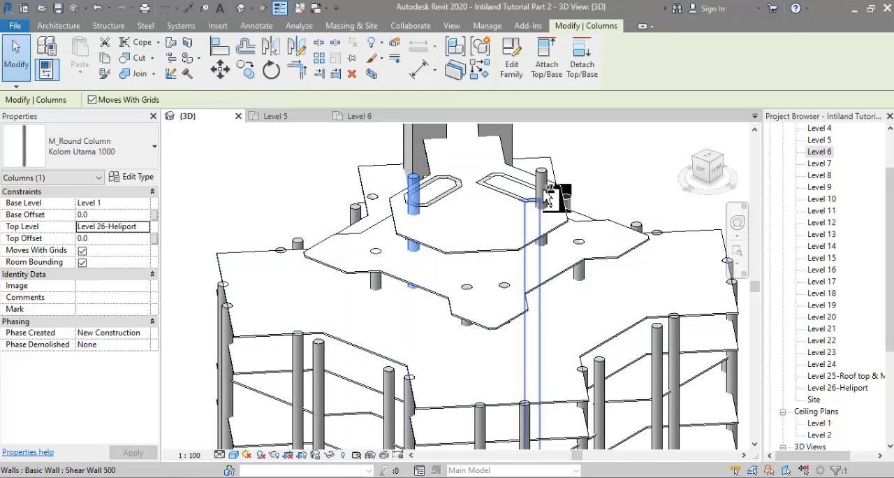
ctrl+click(559, 165)
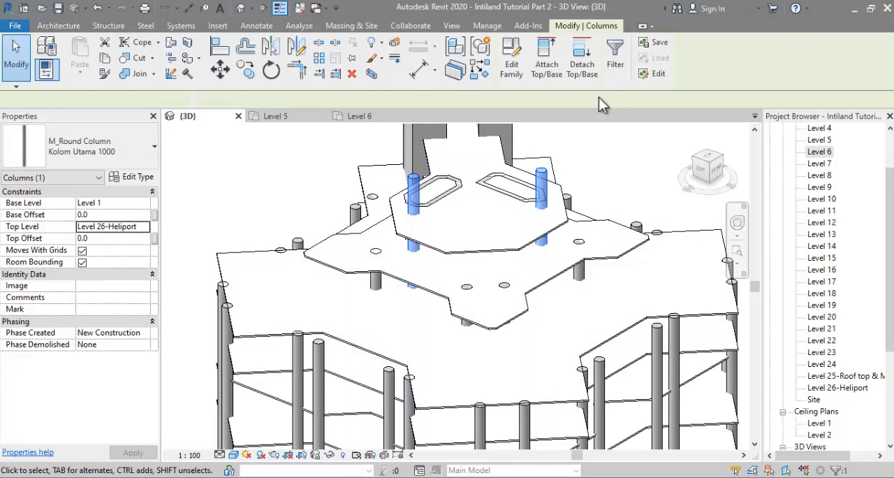
click(543, 70)
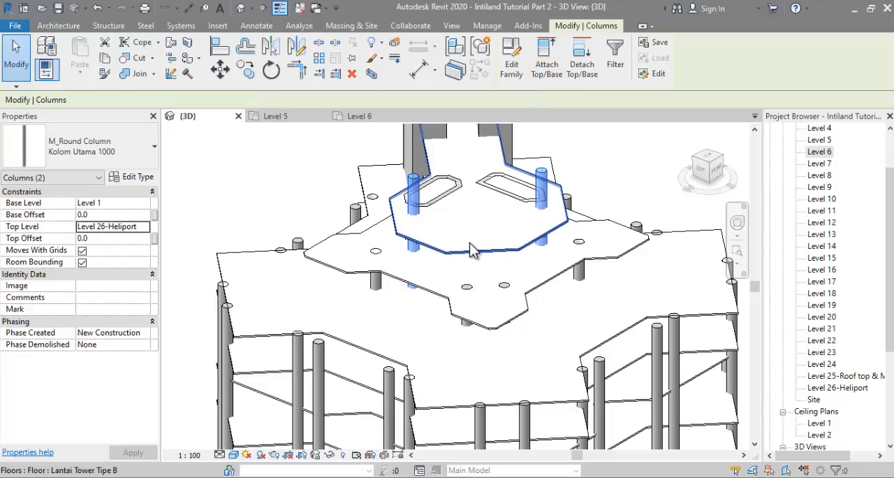
click(416, 243)
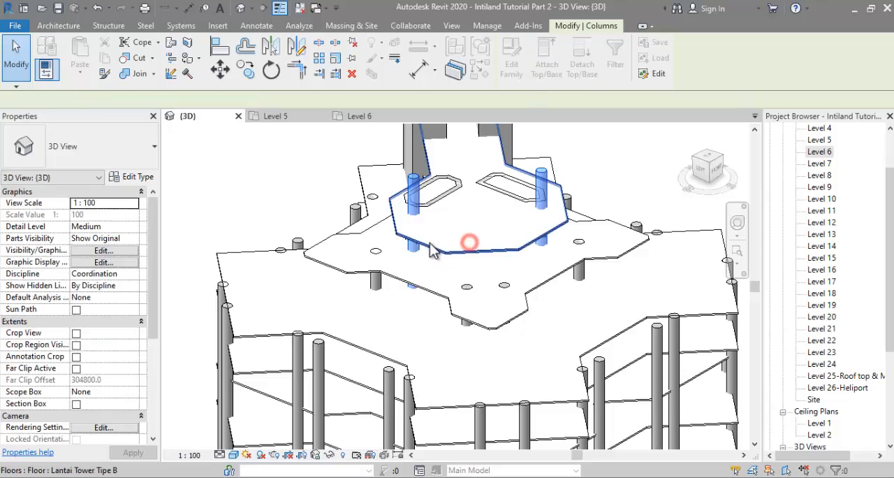
Step: Select the first small shear wall loop as a chain and attach its tops to the topmost floor
key(Tab)
click(443, 192)
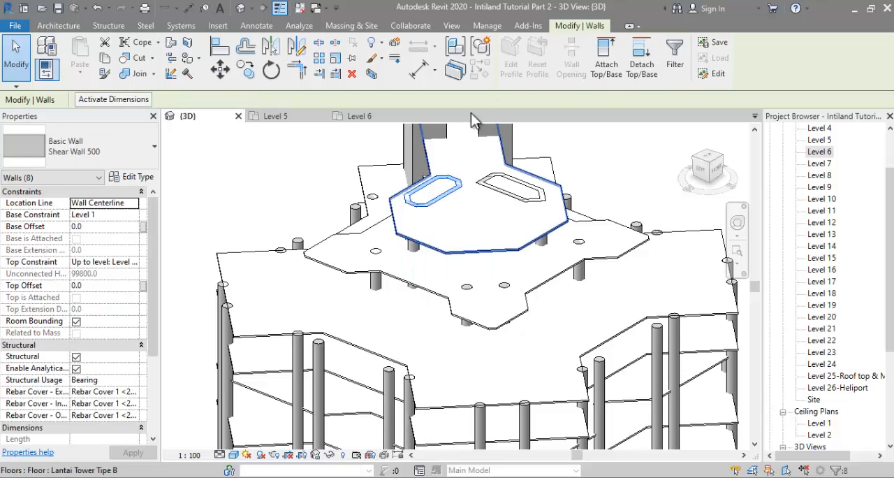
click(606, 69)
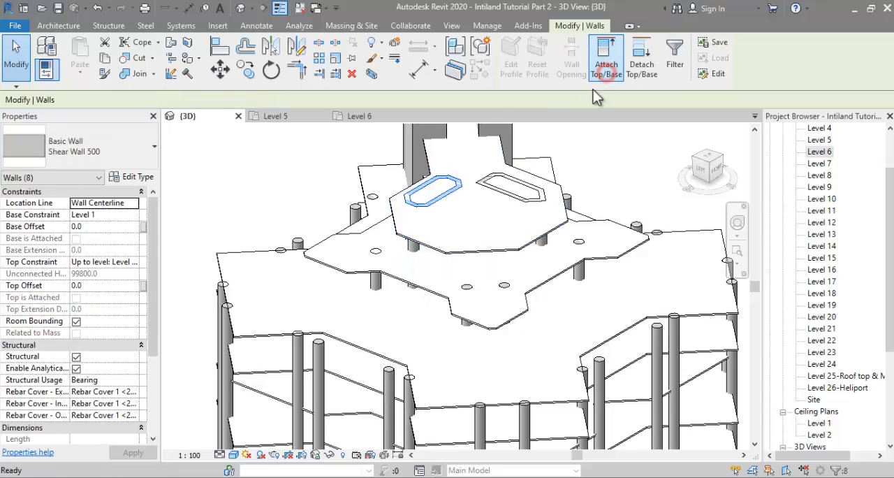
click(487, 255)
Step: Select the second small shear wall loop as a chain and attach its tops to the topmost floor
key(Tab)
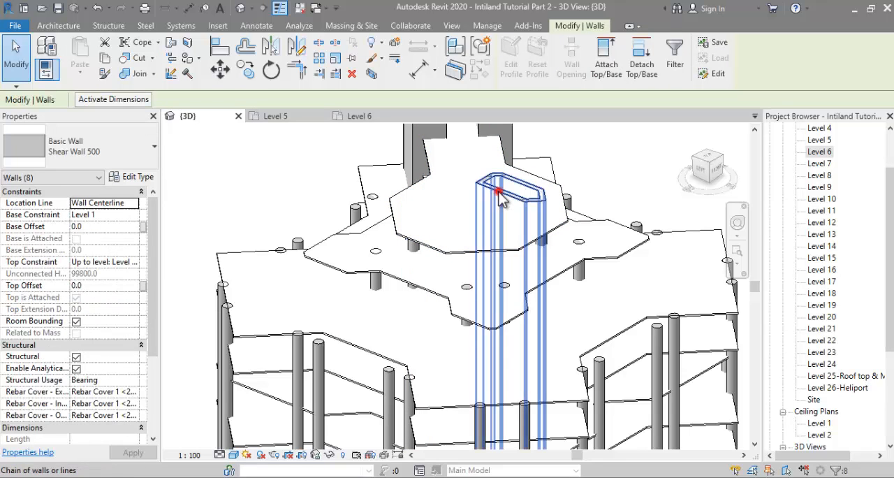
click(505, 197)
click(604, 64)
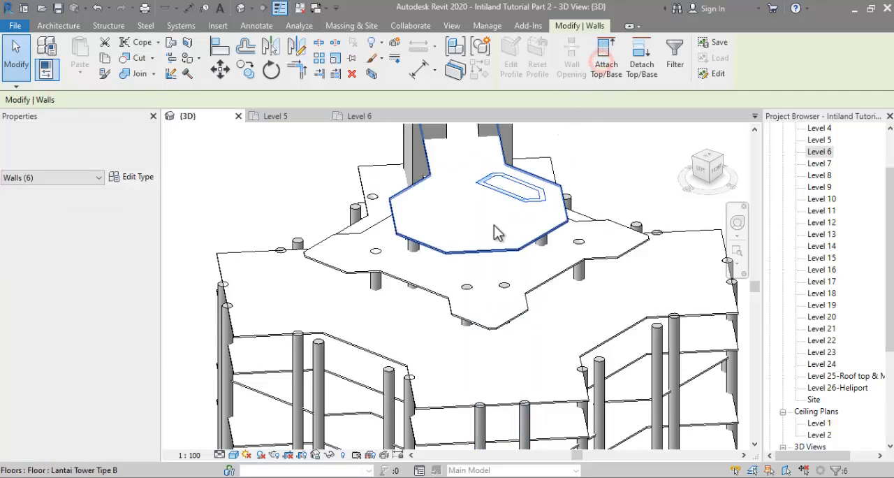
click(490, 227)
click(593, 168)
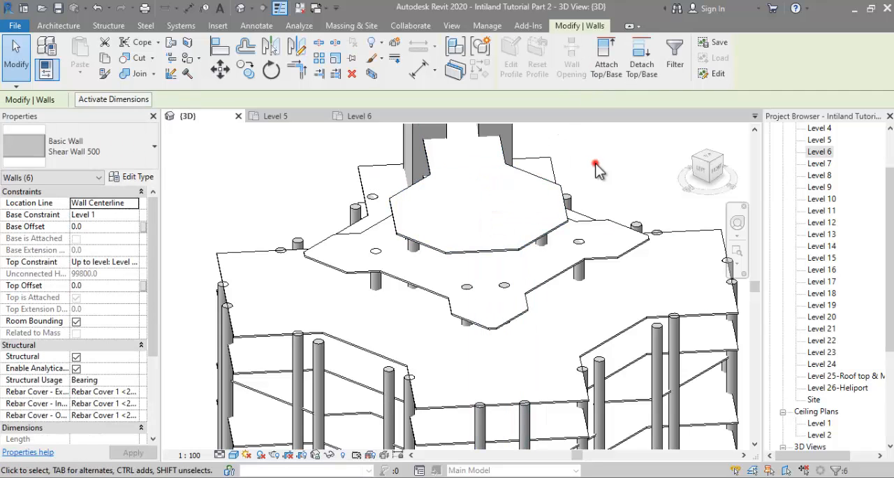
Step: Select the four round columns piercing the star-shaped rooftop floor and attach their tops to that floor
click(578, 242)
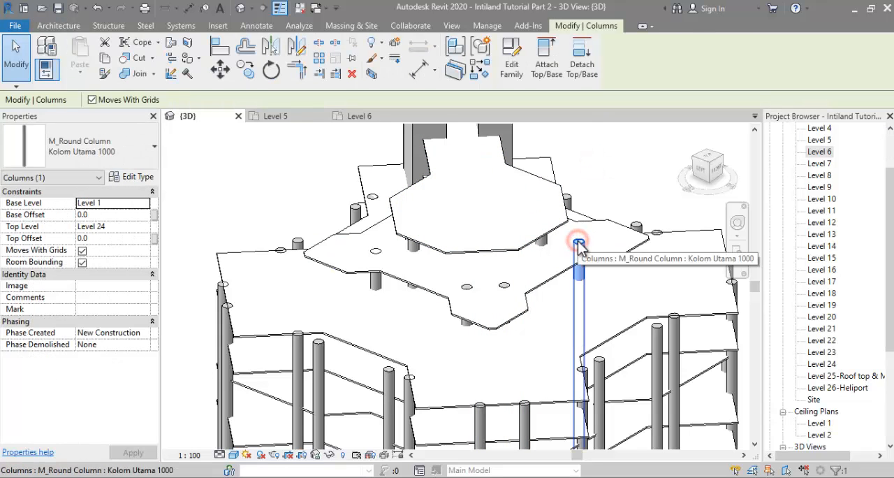
click(505, 285)
ctrl+click(467, 287)
ctrl+click(376, 252)
shift+middle_drag(423, 246, 543, 255)
click(547, 68)
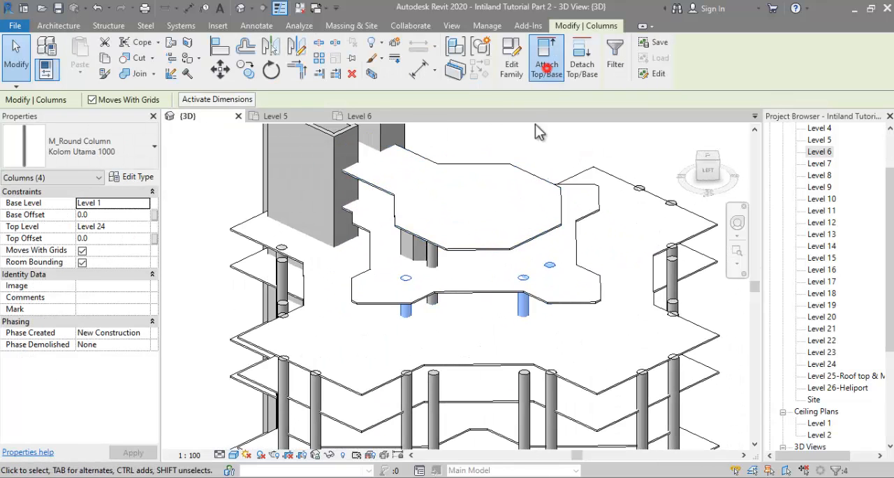
click(469, 288)
click(545, 136)
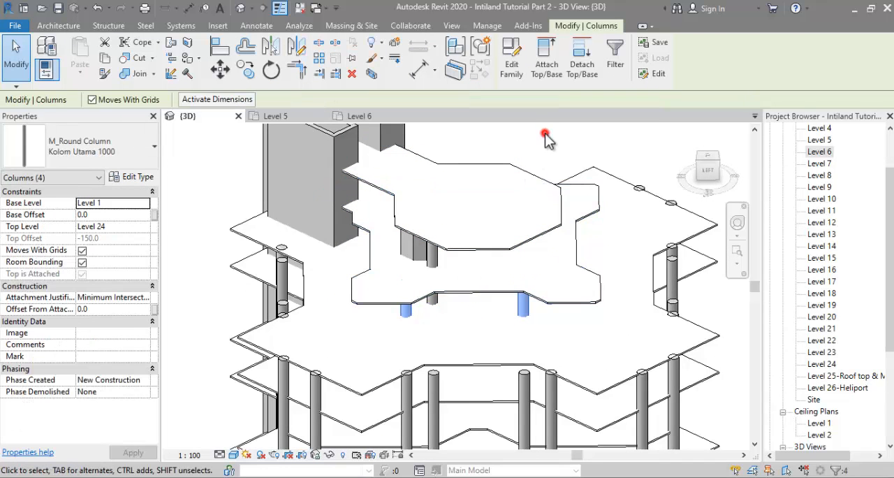
Step: Open the South elevation view to reach the reference drawings of the tower
shift+middle_drag(547, 139, 375, 169)
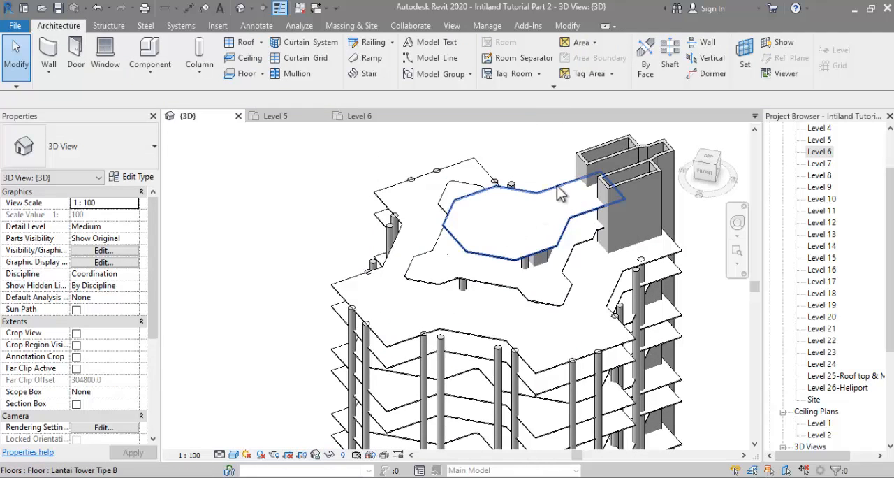
middle_drag(501, 222, 427, 241)
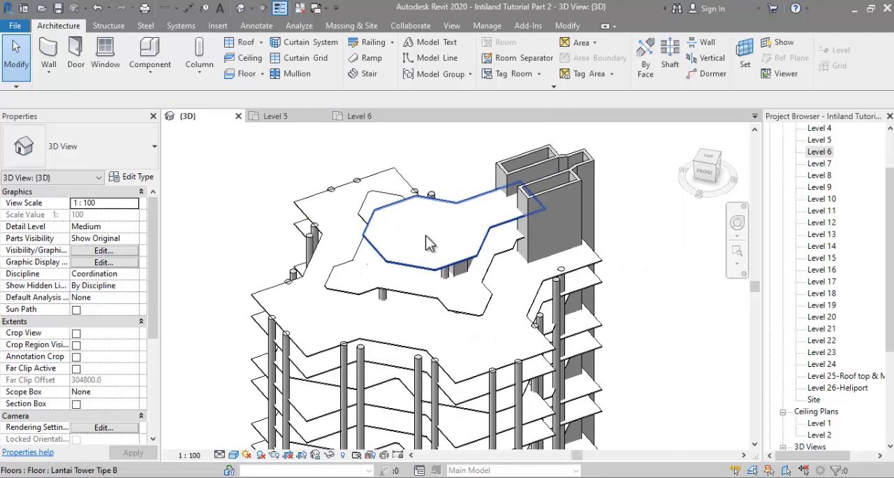
scroll(813, 352, down, 3)
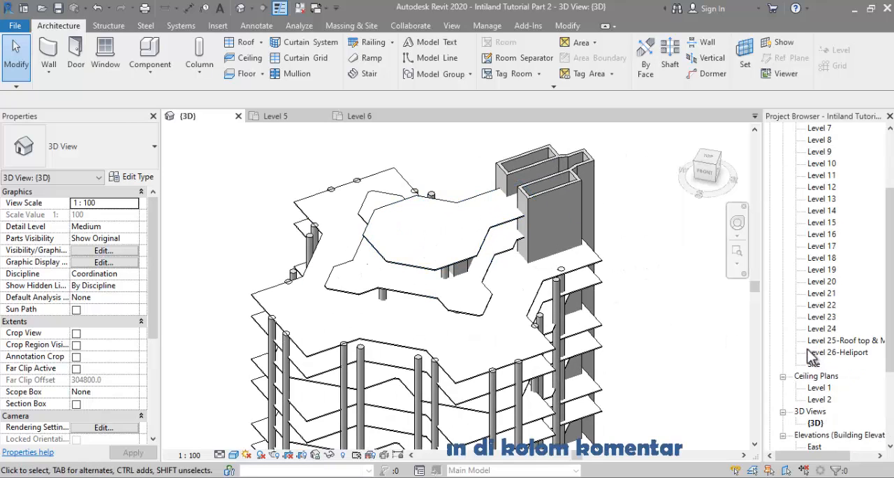
scroll(809, 353, down, 2)
click(814, 376)
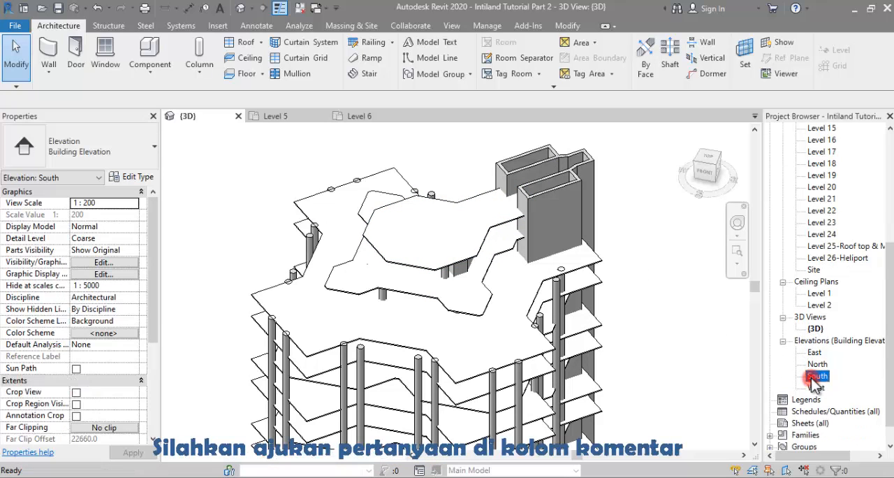
double_click(814, 377)
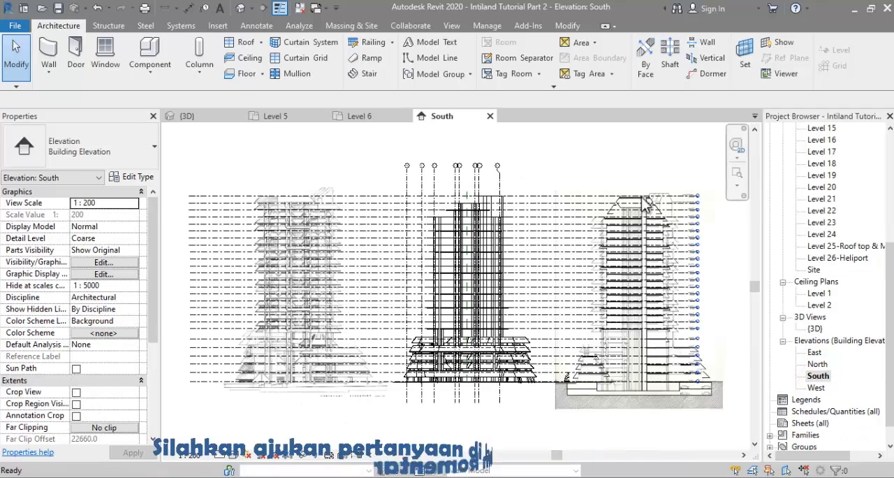
Step: Examine the rooftop profile and sloped overhangs in the reference section and elevation images against the upper levels
scroll(646, 189, up, 5)
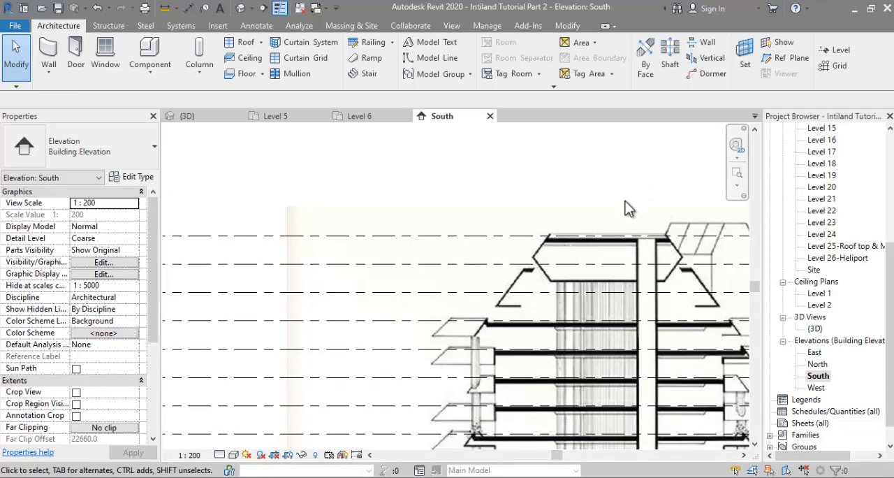
scroll(542, 264, down, 4)
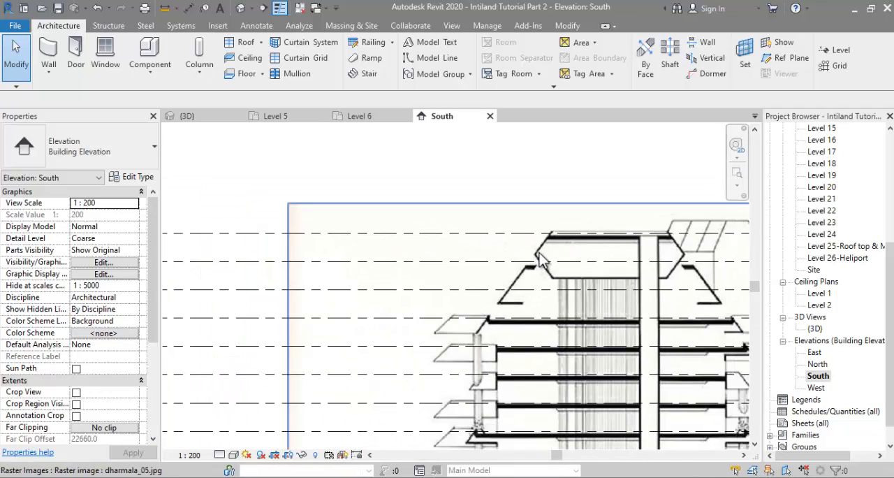
scroll(404, 268, down, 2)
middle_drag(416, 278, 742, 294)
scroll(485, 280, up, 4)
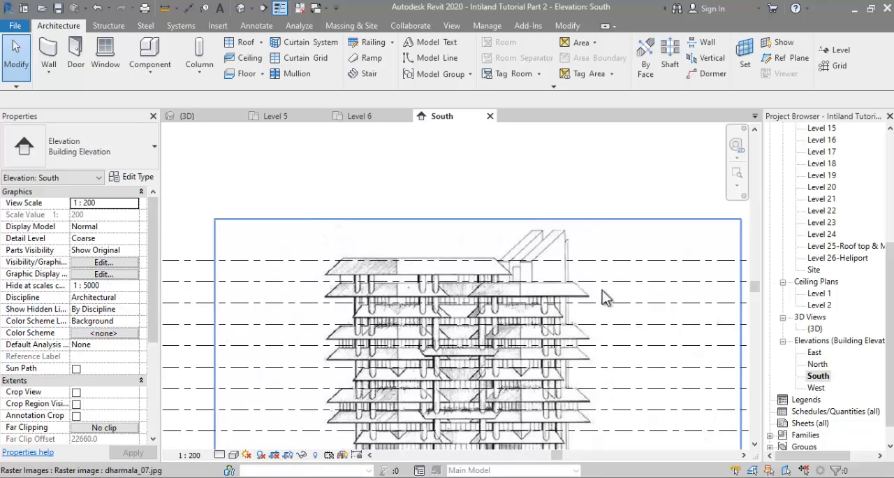
scroll(604, 298, down, 2)
middle_drag(396, 305, 21, 309)
scroll(586, 312, down, 1)
middle_drag(601, 310, 367, 290)
scroll(531, 281, up, 2)
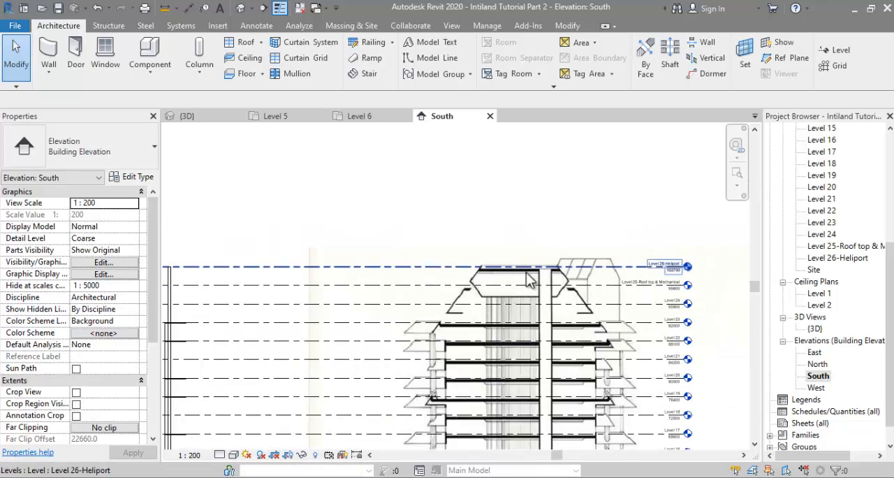
scroll(528, 280, up, 2)
scroll(446, 282, up, 2)
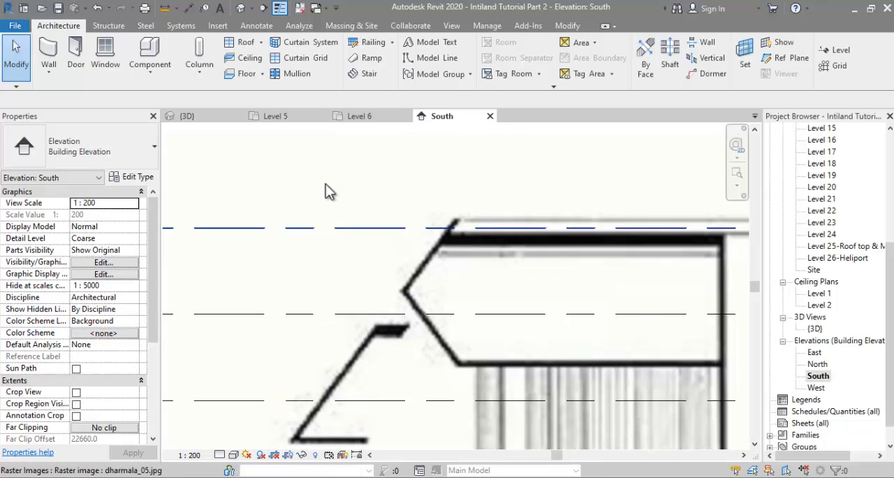
Step: Trace the upper-left sloped heliport edge of the section image with a detail line, adding horizontal and vertical lines to form a right triangle
click(250, 26)
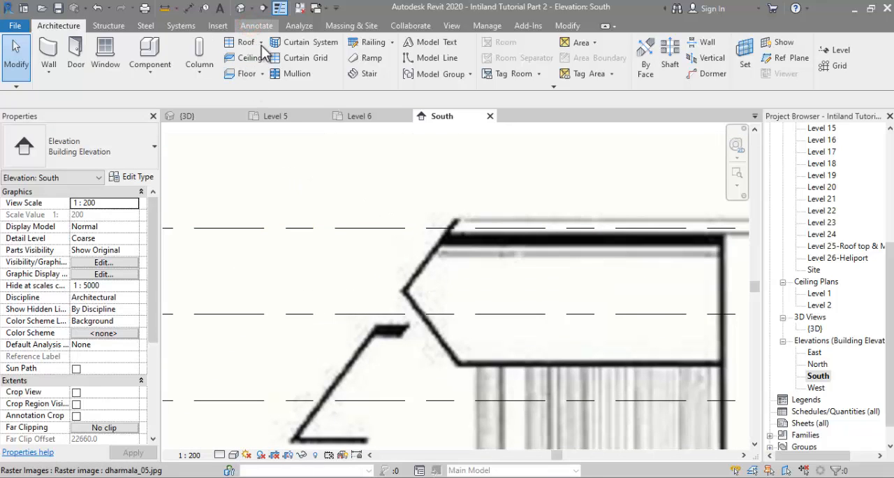
click(299, 40)
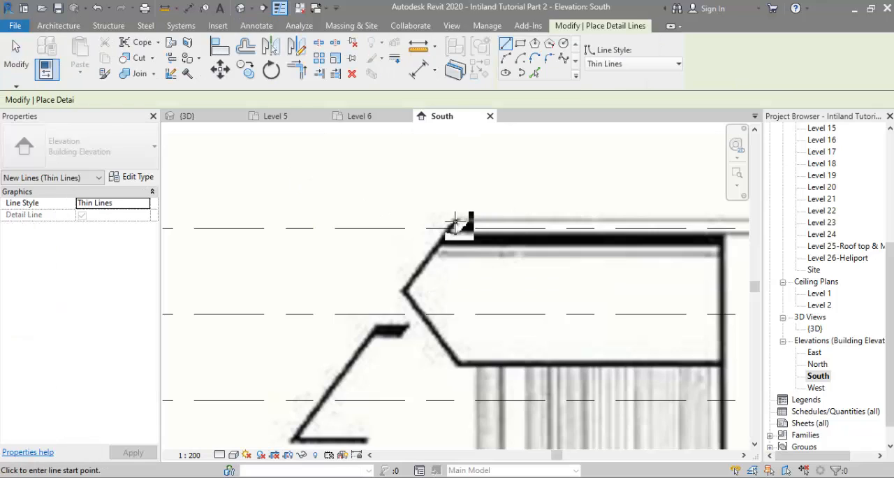
click(456, 220)
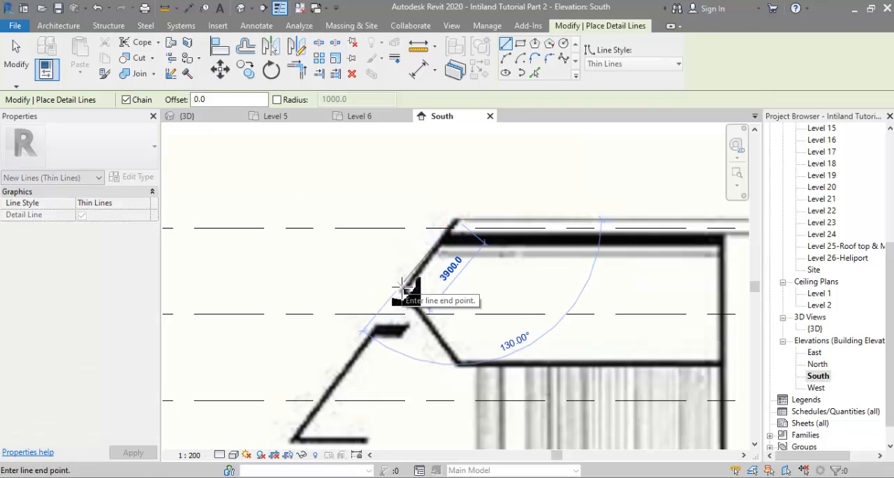
click(405, 292)
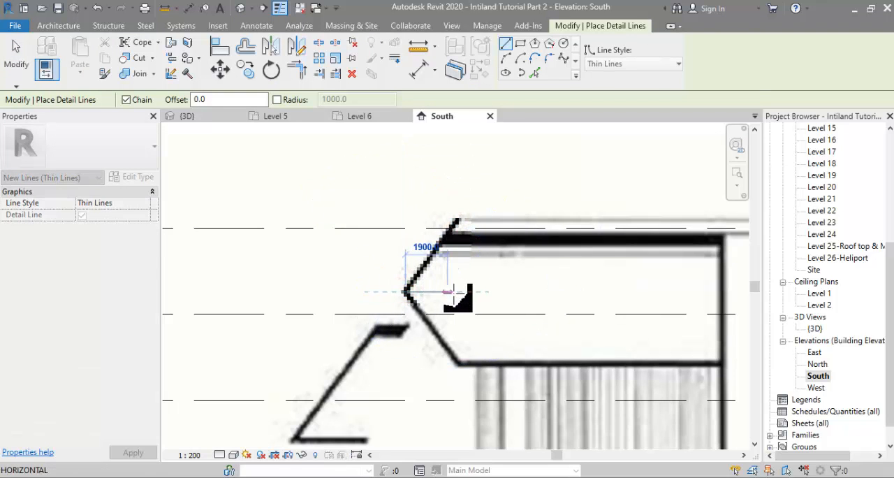
click(469, 292)
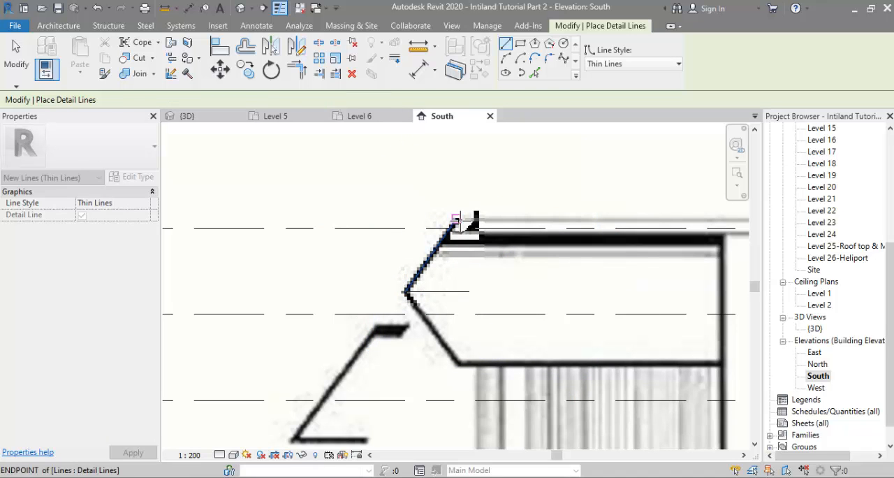
click(455, 219)
click(455, 290)
key(Escape)
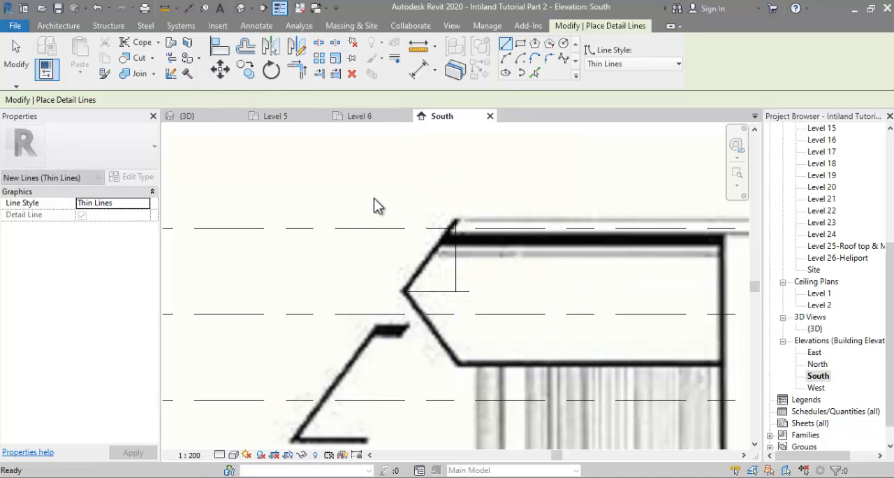
key(Escape)
Step: Move the detail-line triangle clear of the traced roof profile and trim its horizontal and vertical lines to a corner
drag(374, 197, 500, 302)
drag(449, 291, 335, 187)
middle_drag(374, 251, 415, 331)
click(297, 70)
click(360, 267)
click(382, 234)
Step: Place an angular dimension between the triangle's sloped line and its horizontal base
click(105, 60)
click(372, 266)
click(363, 220)
scroll(396, 230, up, 1)
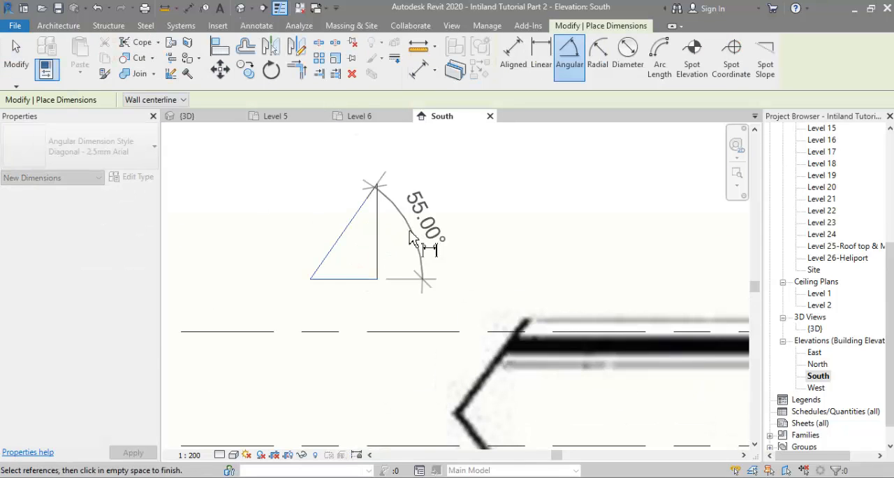
click(356, 276)
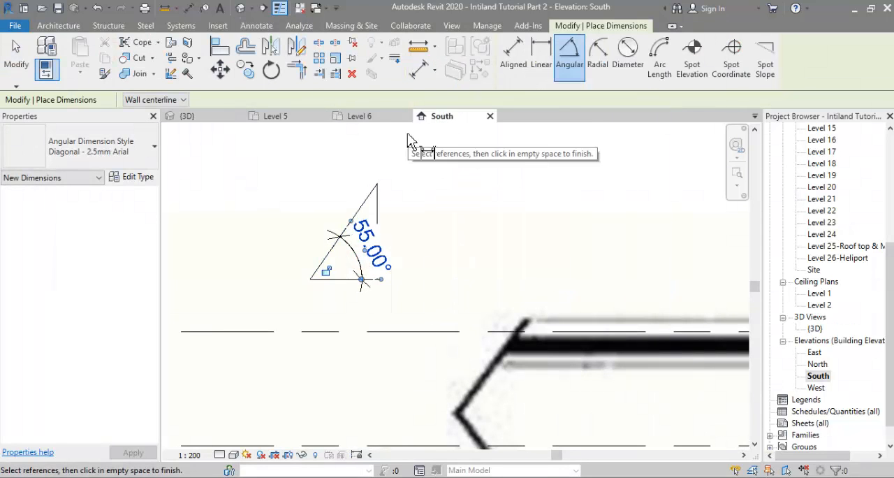
Step: Measure the triangle's horizontal width with an aligned dimension, without placing it
click(418, 69)
click(377, 213)
click(310, 279)
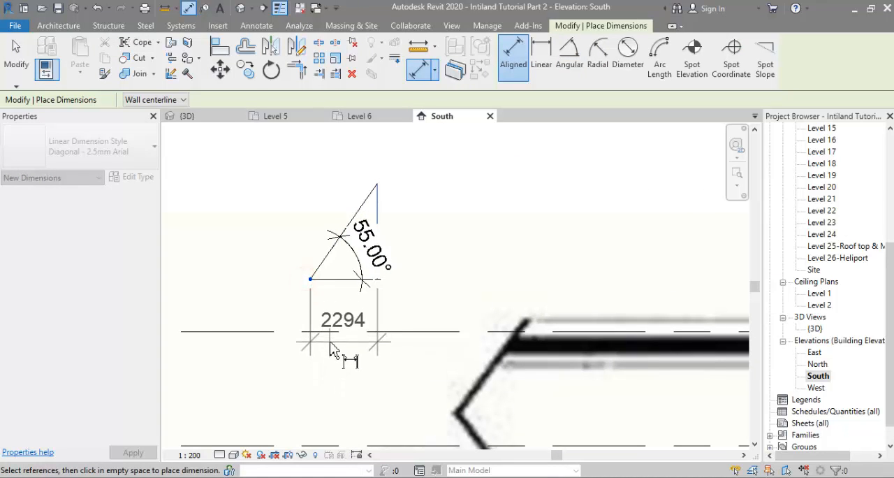
key(Escape)
key(Escape)
scroll(273, 207, down, 2)
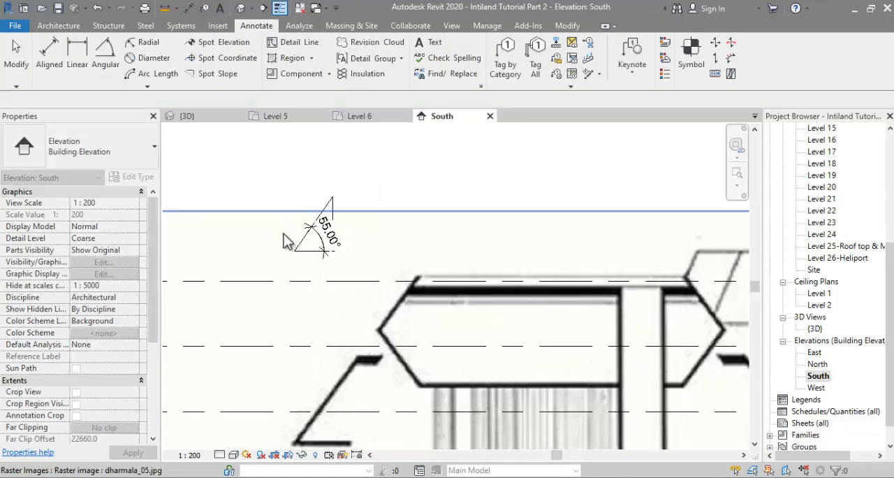
scroll(278, 221, up, 2)
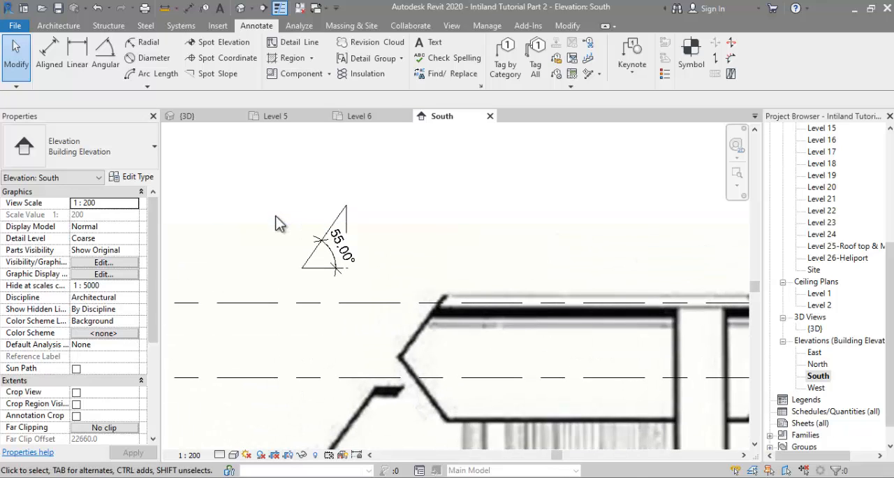
Step: Open the Level 26-Heliport floor plan and bring its roof plan image into view
scroll(843, 334, up, 2)
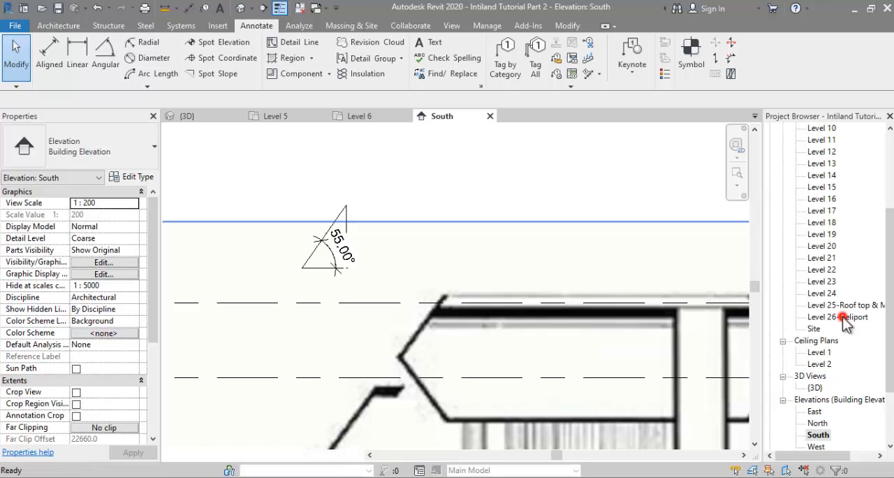
double_click(841, 317)
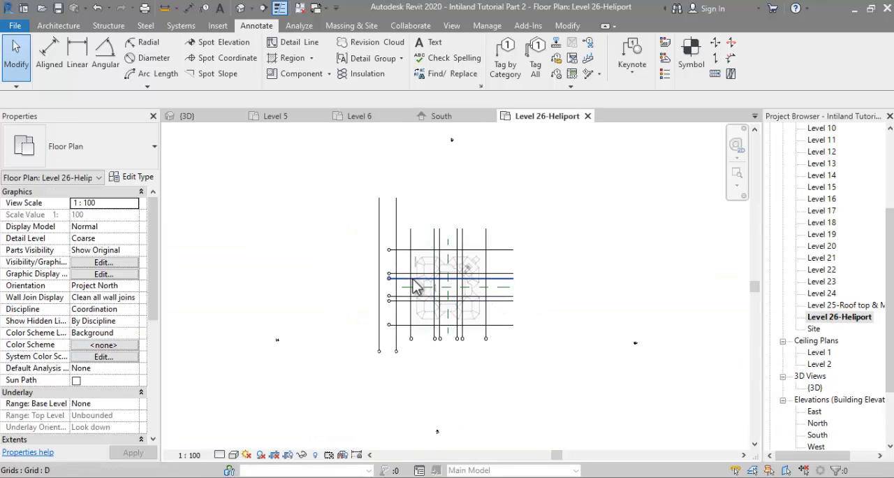
scroll(489, 297, up, 5)
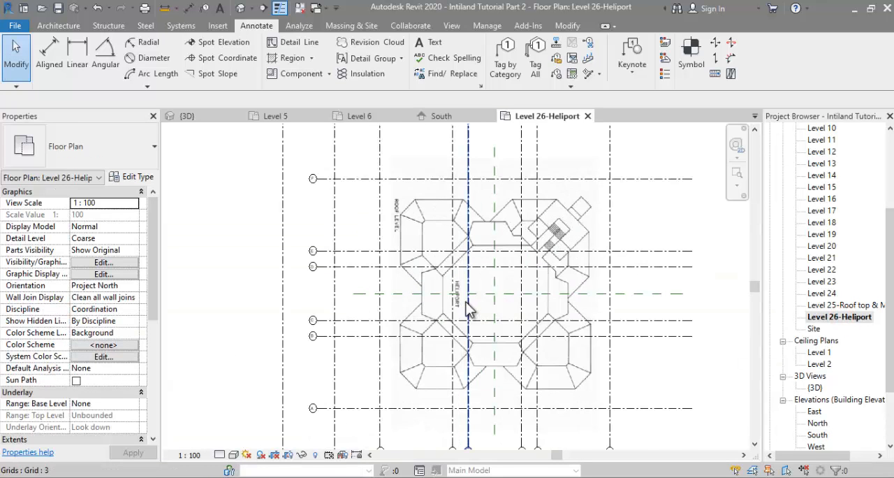
Step: Rename the Level 25 roof top floor plan as Level 25-Heliport, including its corresponding level and views
right_click(843, 307)
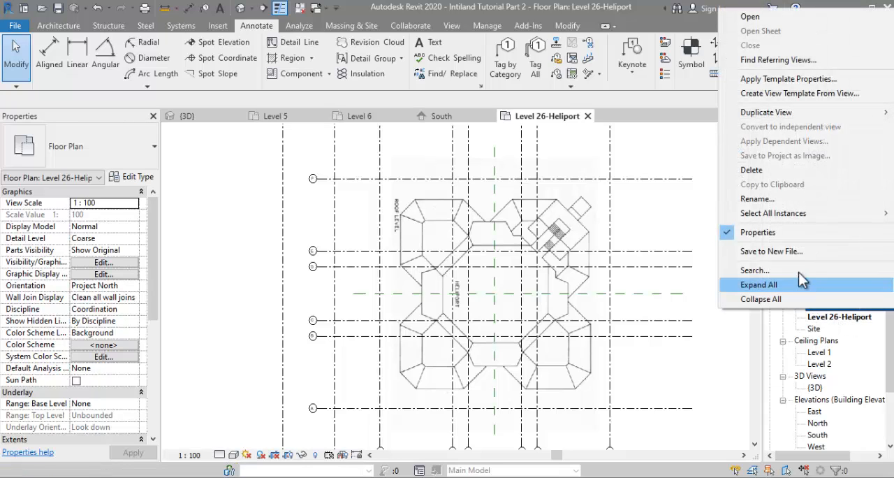
click(780, 200)
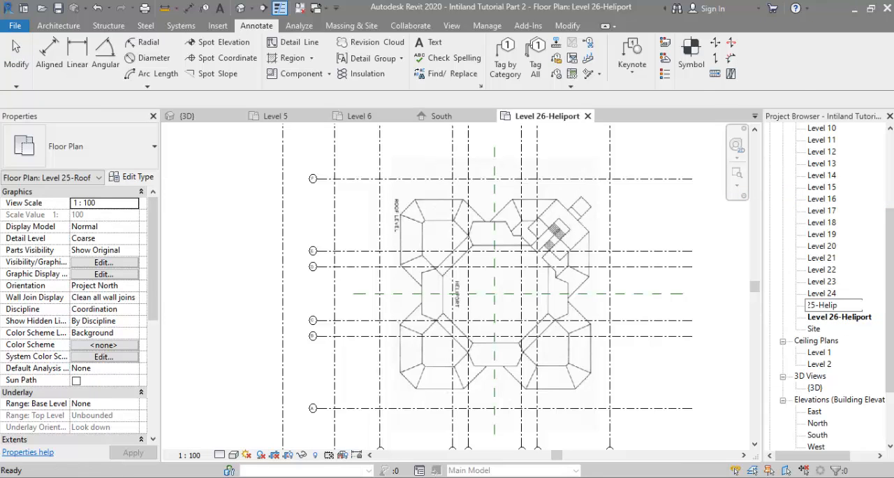
text(Level 25-Heliport)
key(Return)
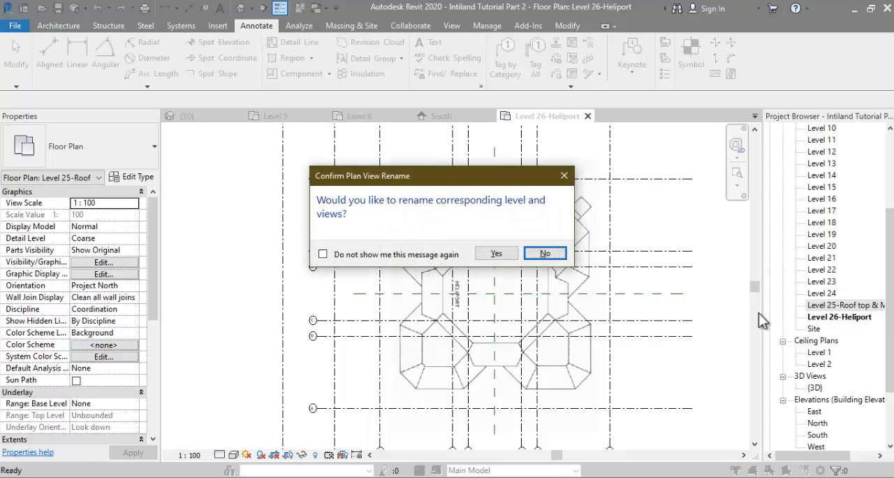
click(496, 254)
Step: Rename the Level 26-Heliport floor plan as Above Heliport, including its corresponding level and views
click(839, 317)
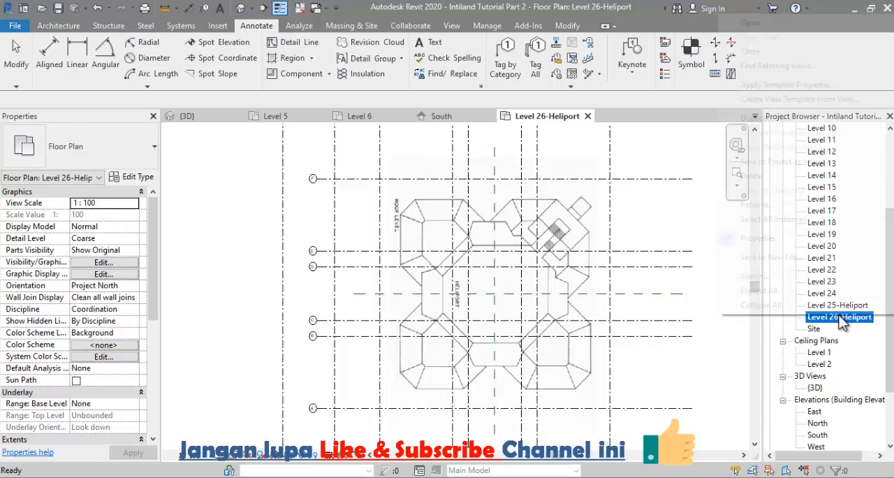
right_click(841, 319)
click(780, 207)
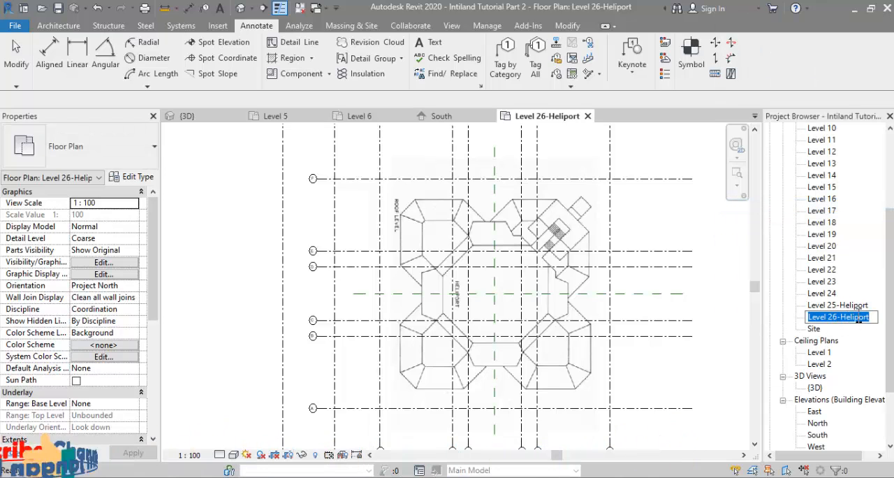
drag(869, 316, 788, 315)
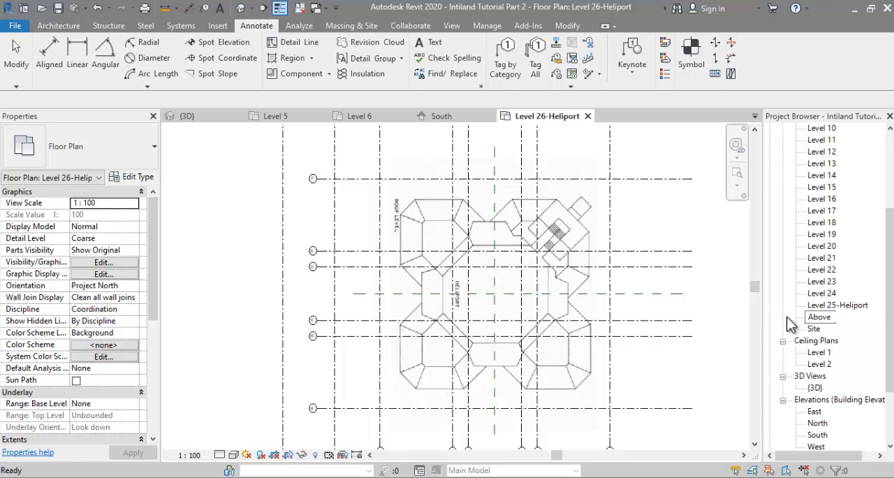
key(Return)
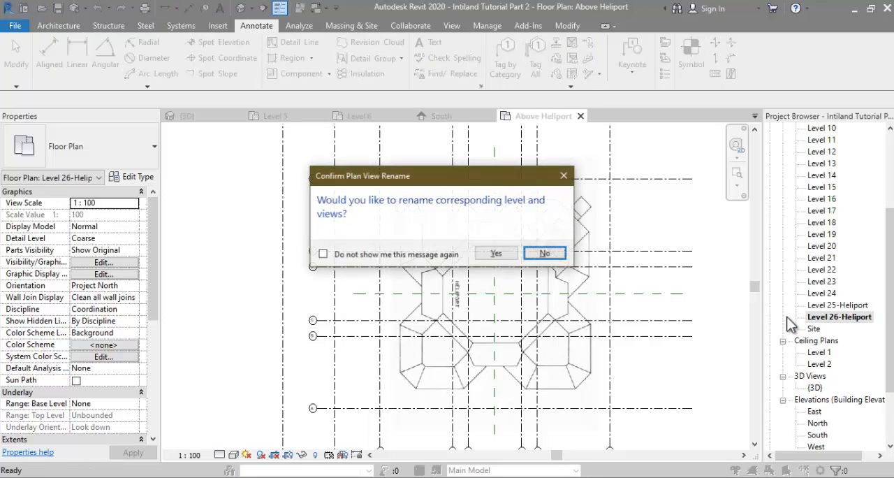
click(487, 256)
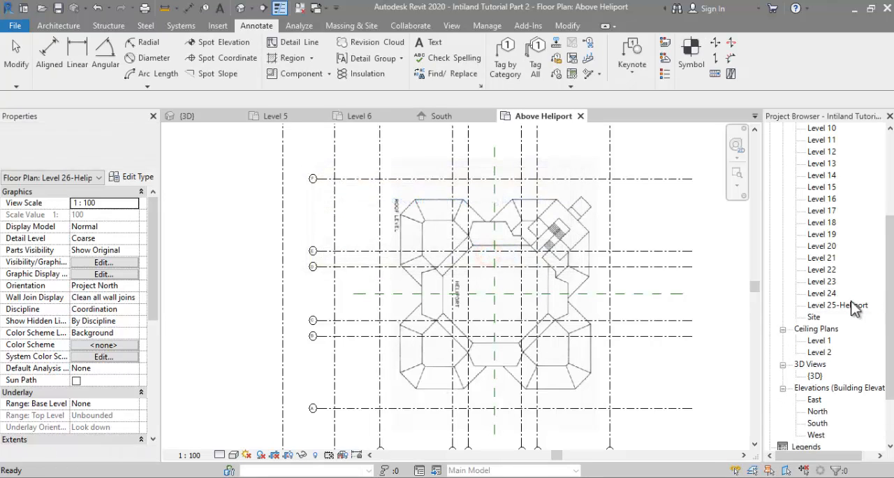
Step: Rename the Level 24 floor plan as Level 24-Rooftop & Mechanical, including its corresponding level and views
right_click(824, 294)
click(771, 367)
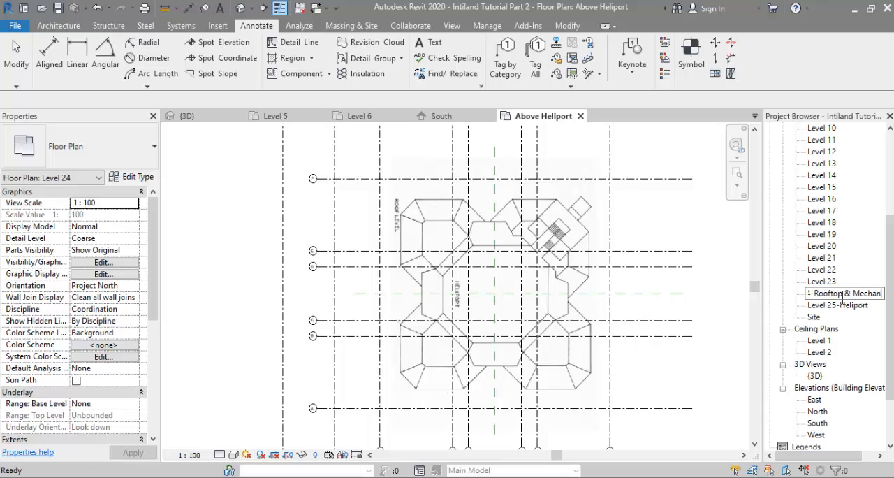
text(l)
key(Return)
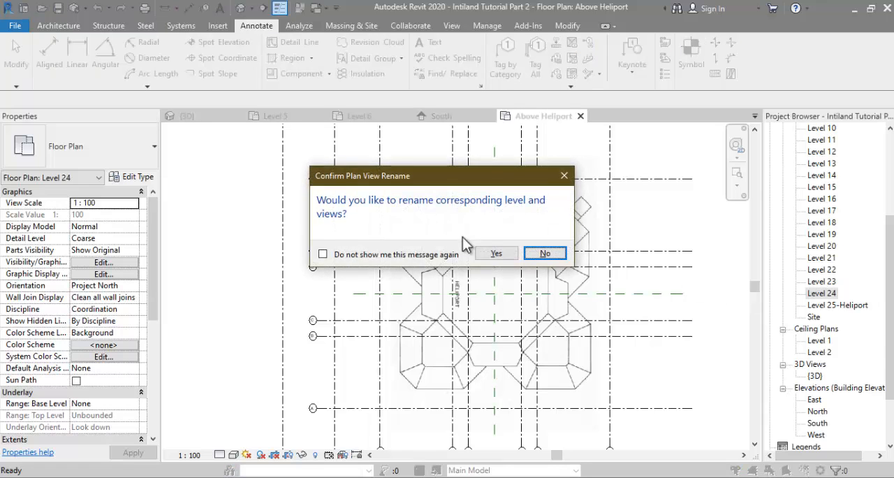
click(493, 255)
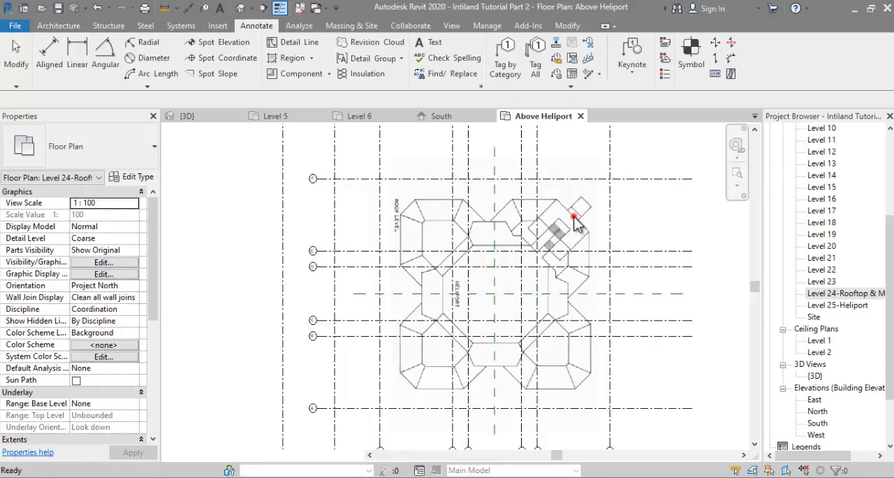
Step: Open the Level 25-Heliport floor plan and check the heliport floor against the roof plan image
click(573, 217)
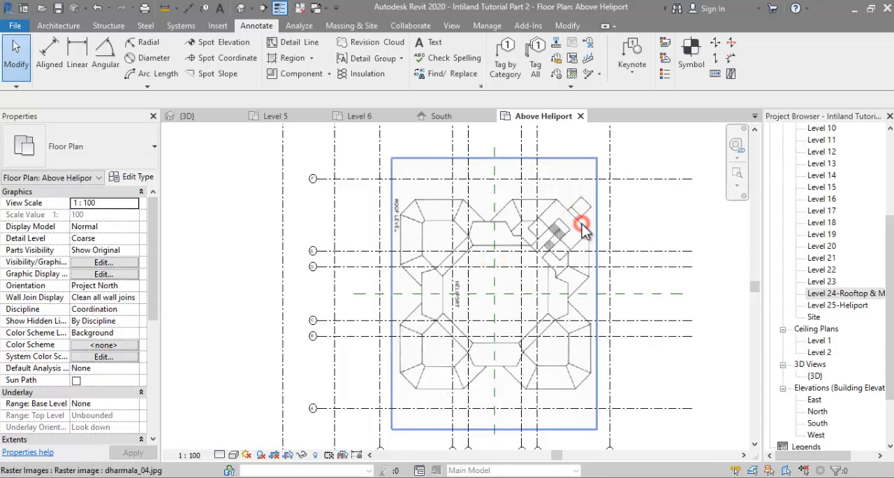
click(581, 228)
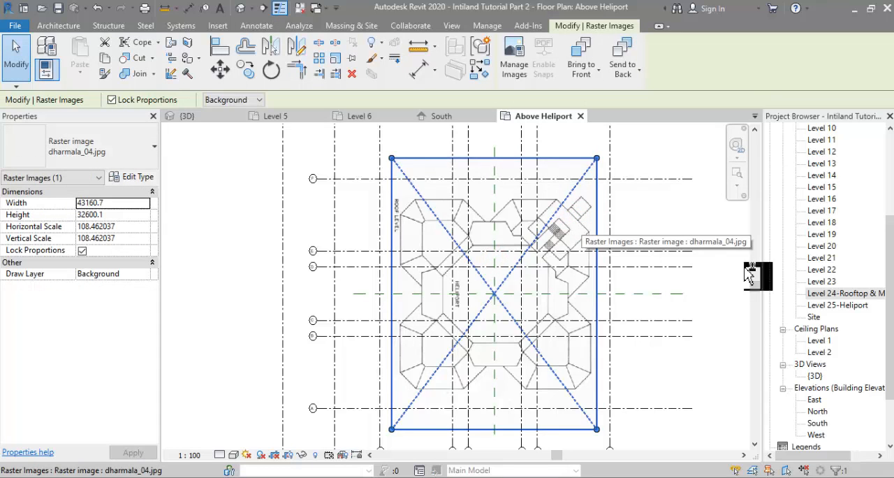
double_click(837, 304)
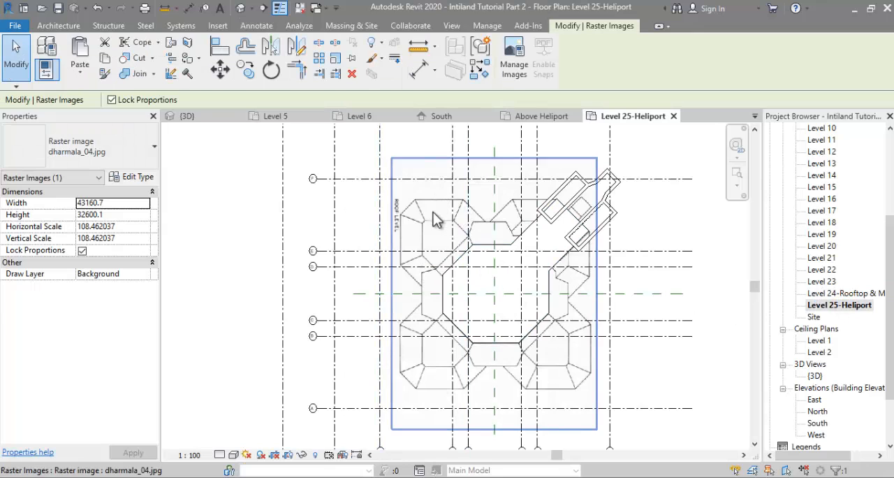
click(448, 266)
click(436, 296)
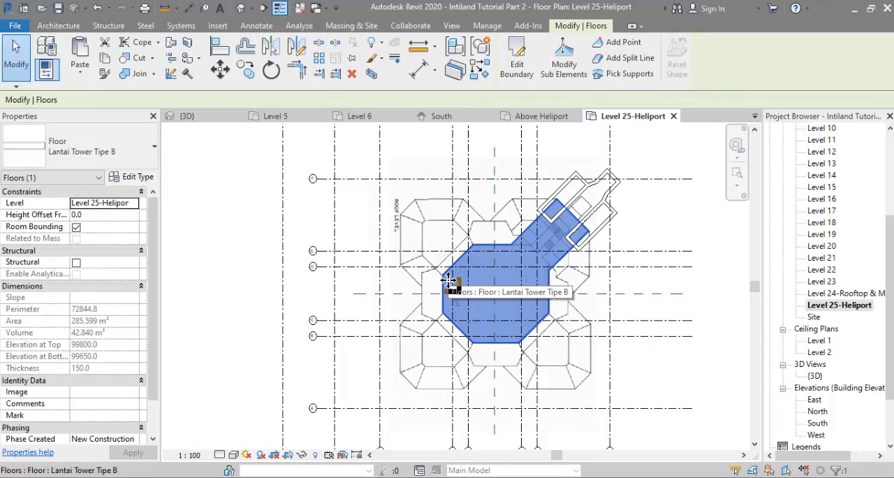
click(236, 256)
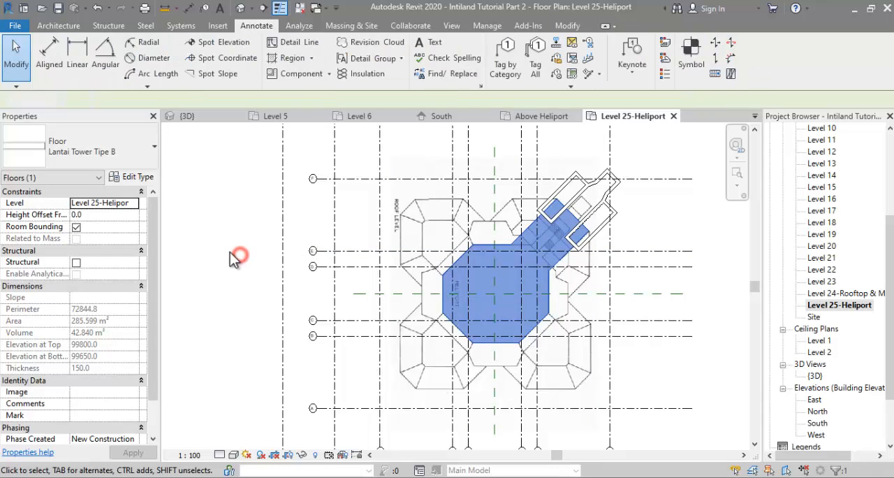
Step: Start a footprint roof on Level 25-Heliport and pick the whole heliport floor outline as its boundary
click(78, 26)
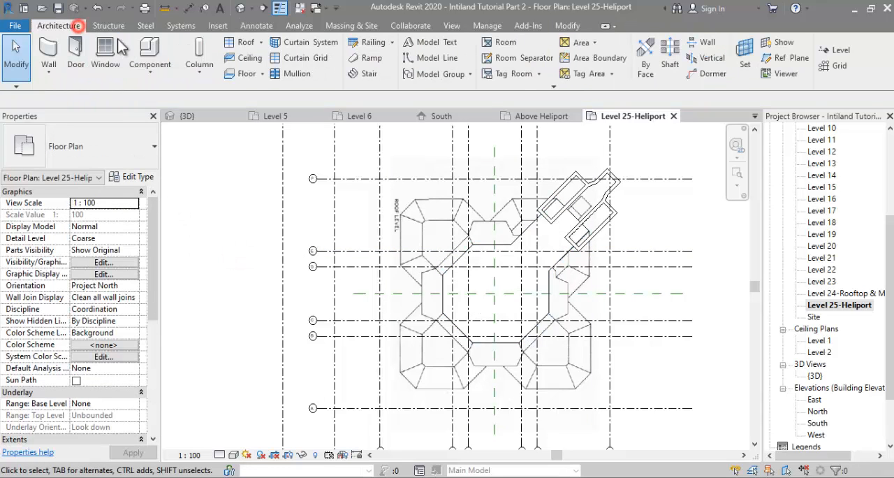
click(245, 42)
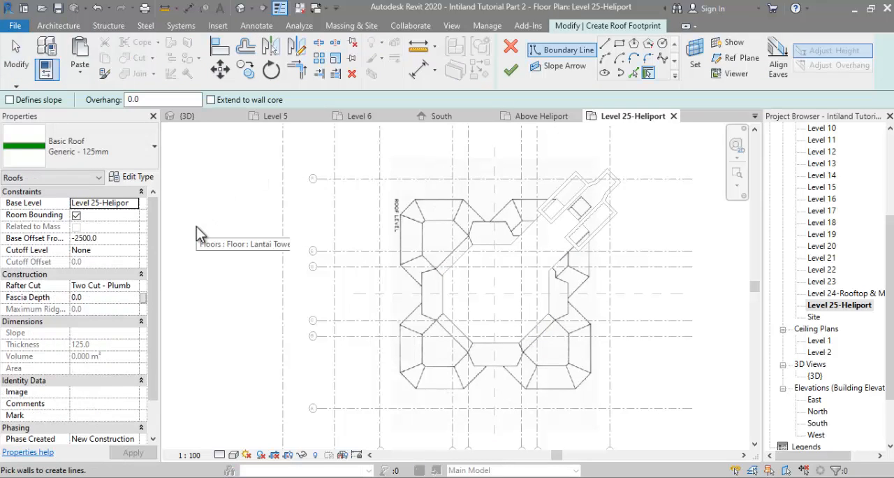
click(632, 74)
scroll(481, 260, up, 2)
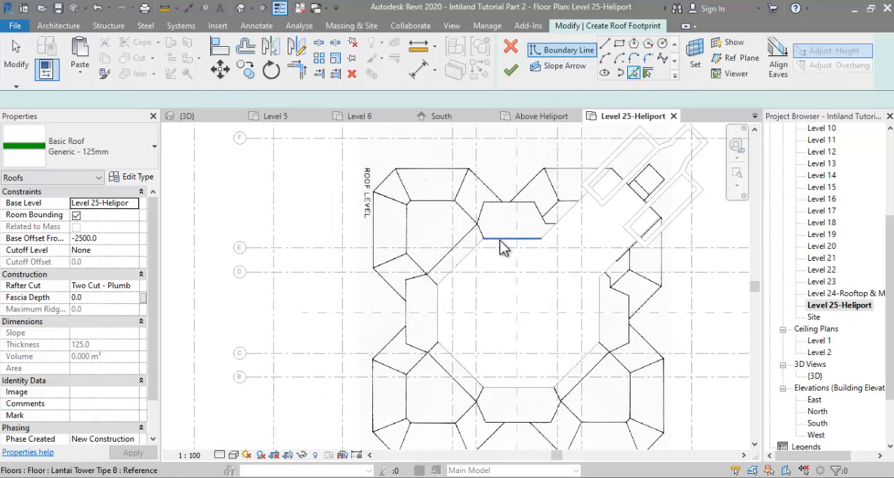
click(466, 259)
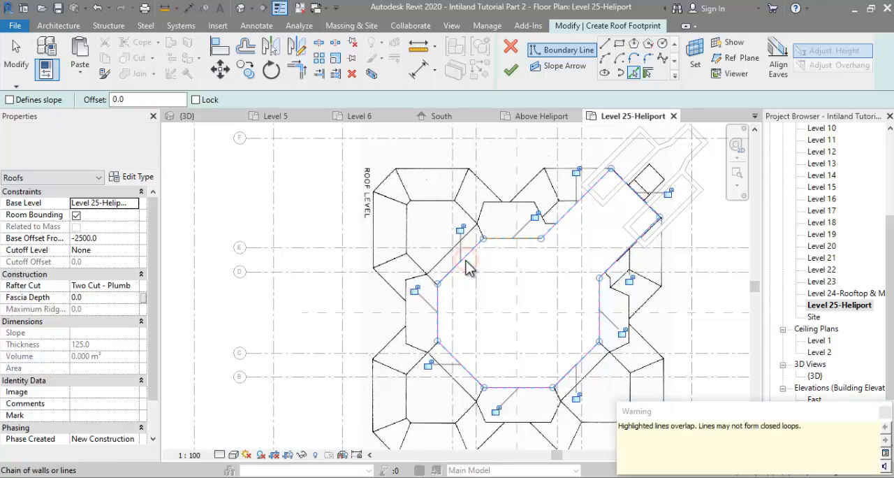
key(Escape)
click(502, 242)
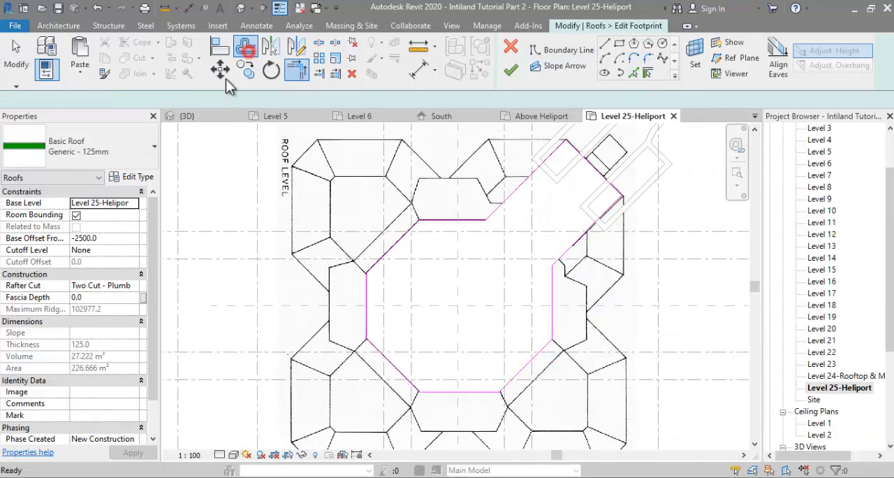
Step: Offset a copy of the roof footprint outline outward by 2300 mm
double_click(289, 100)
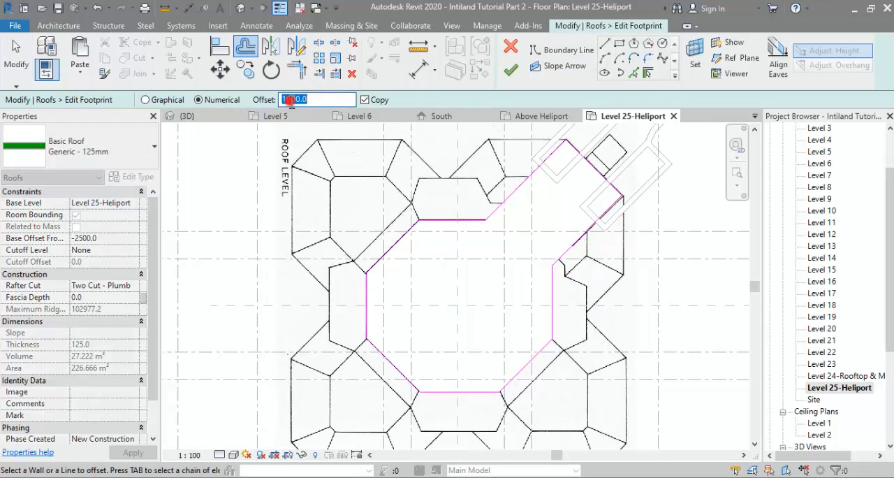
click(390, 247)
middle_drag(521, 217, 448, 265)
key(Escape)
drag(470, 139, 623, 268)
scroll(419, 203, up, 2)
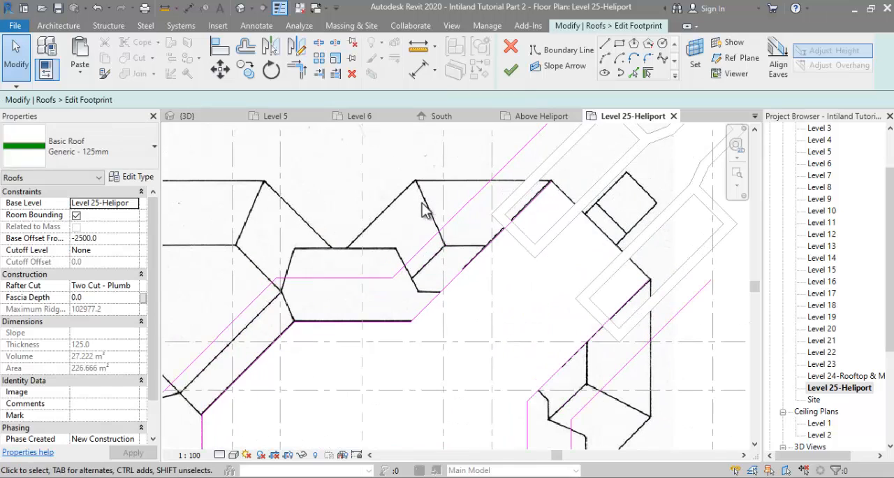
Step: Trim the inner and outer footprint outlines together beside the shear walls and delete the leftover segments
key(t)
key(r)
click(378, 280)
click(427, 306)
scroll(550, 355, down, 1)
middle_drag(551, 355, 526, 296)
click(542, 361)
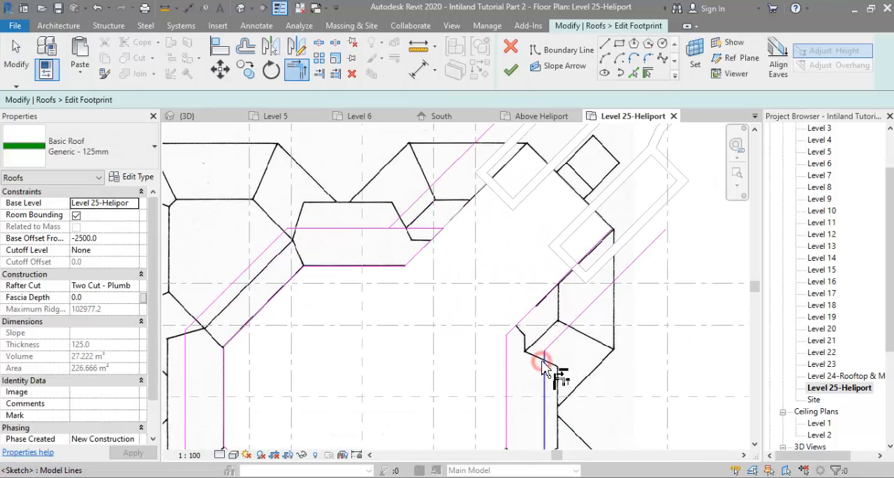
key(Escape)
scroll(559, 294, down, 3)
click(502, 222)
key(Delete)
Step: Make the outer footprint outline slope-defining at 55° and finish the roof
middle_drag(500, 225, 542, 160)
key(Tab)
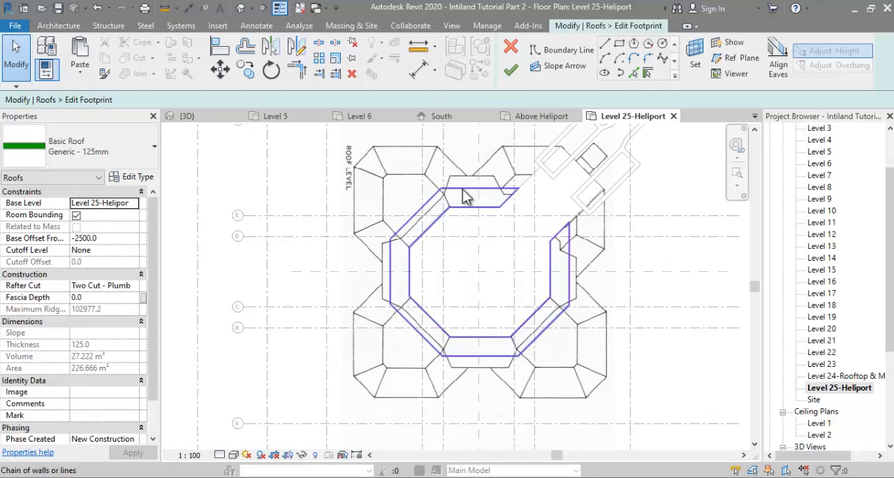
click(461, 189)
ctrl+drag(451, 373, 429, 345)
ctrl+drag(599, 340, 558, 296)
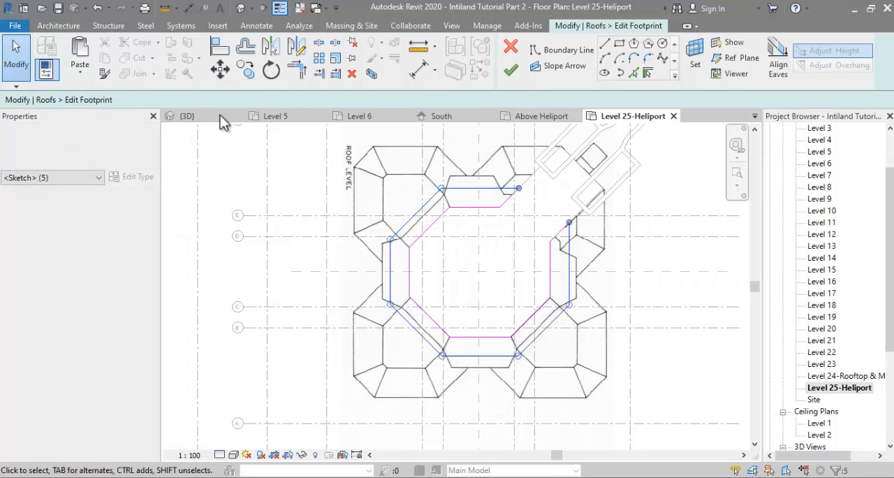
click(82, 203)
click(513, 73)
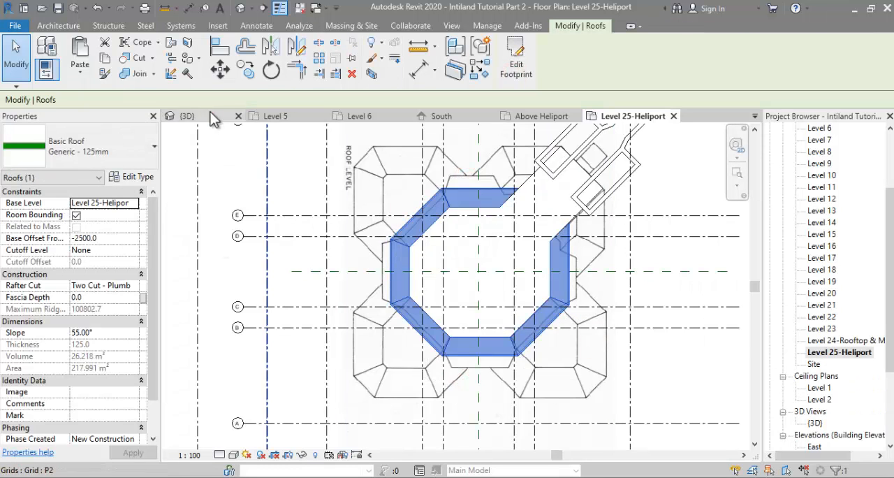
Step: Examine the heliport roof in the 3D view and compare it with the aerial photo 000 Lahan Intiland.jpg
click(210, 116)
shift+middle_drag(541, 274, 646, 167)
click(576, 168)
key(alt+Tab)
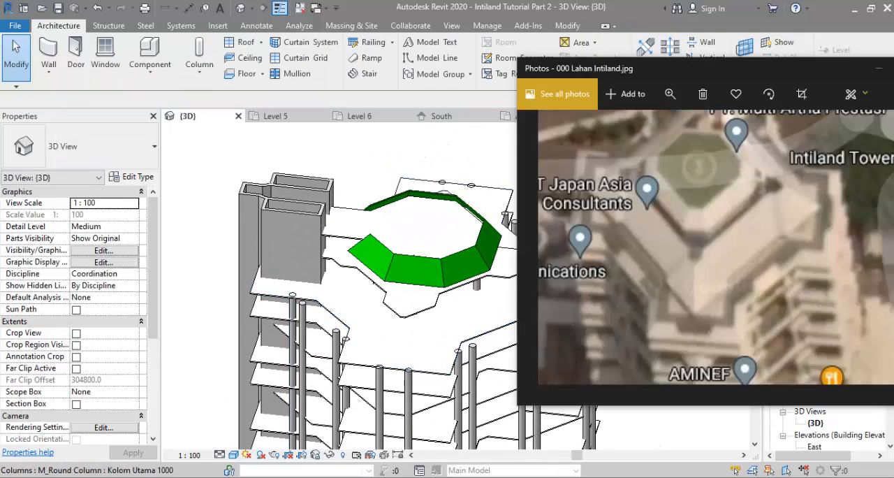
drag(676, 186, 620, 281)
Step: Edit the roof footprint on the Level 25-Heliport plan and draw a diagonal boundary line from the outer outline's open end beside the shear walls
click(382, 259)
click(521, 60)
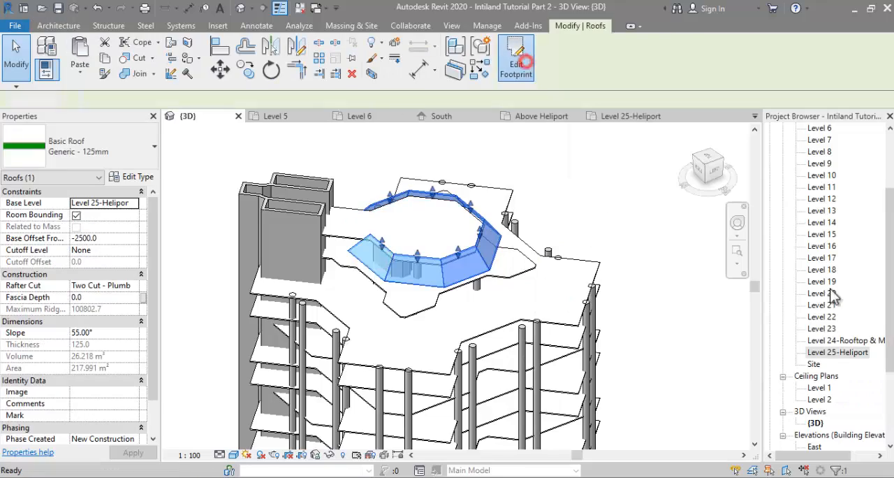
scroll(832, 297, up, 3)
scroll(831, 349, down, 1)
double_click(830, 412)
scroll(540, 179, up, 3)
click(608, 46)
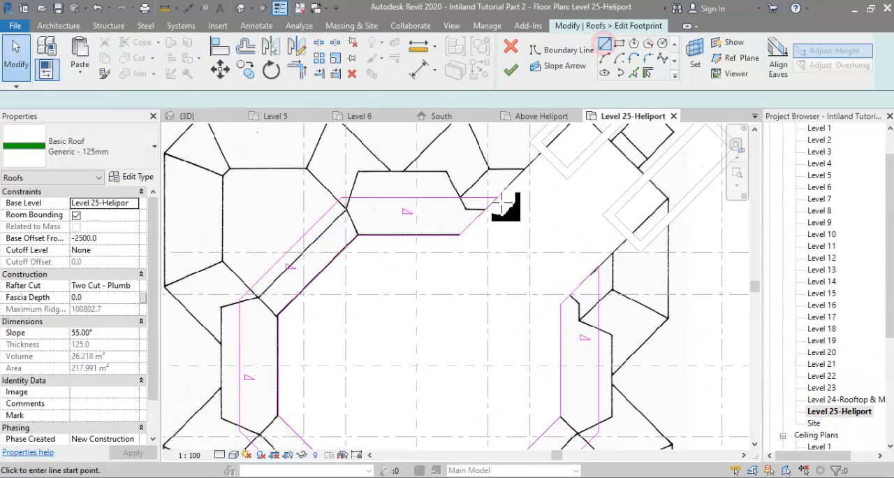
click(498, 197)
click(598, 267)
scroll(482, 223, down, 1)
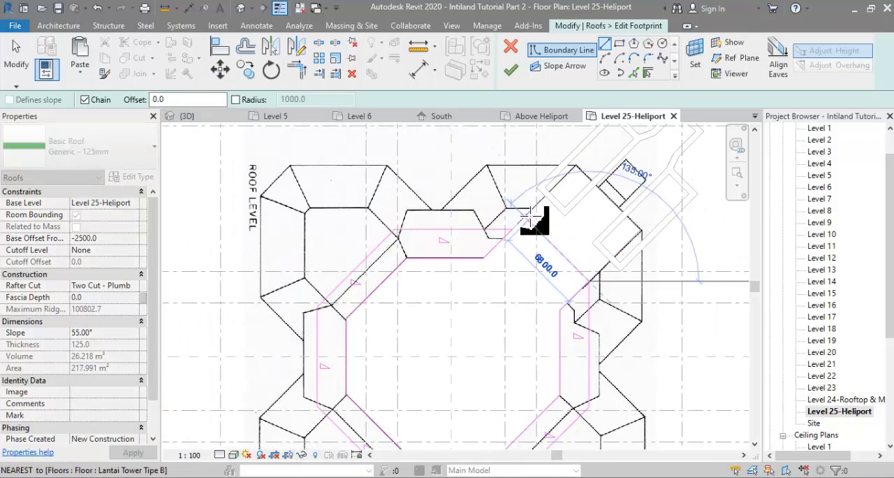
Step: Trim the new diagonal line and the outer outline's horizontal edge to a corner, and finish the roof footprint
key(Escape)
key(Escape)
key(t)
key(r)
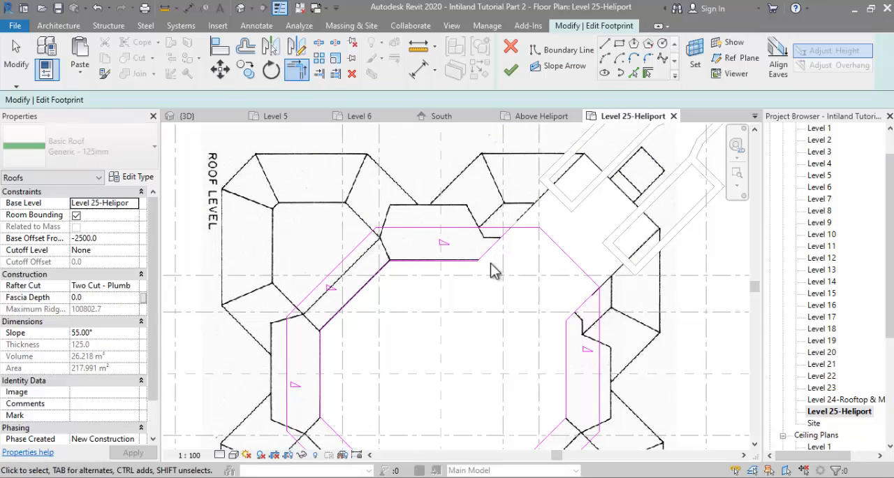
key(Escape)
click(510, 69)
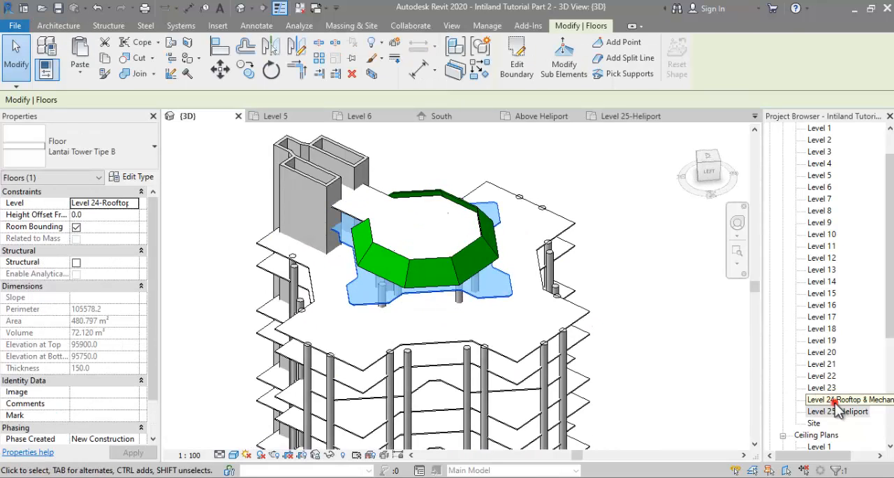
Step: Edit the floor boundary on the Level 24-Rooftop & Mechanical plan so its diagonal edge follows the ends of the shear walls
double_click(835, 402)
scroll(445, 303, up, 5)
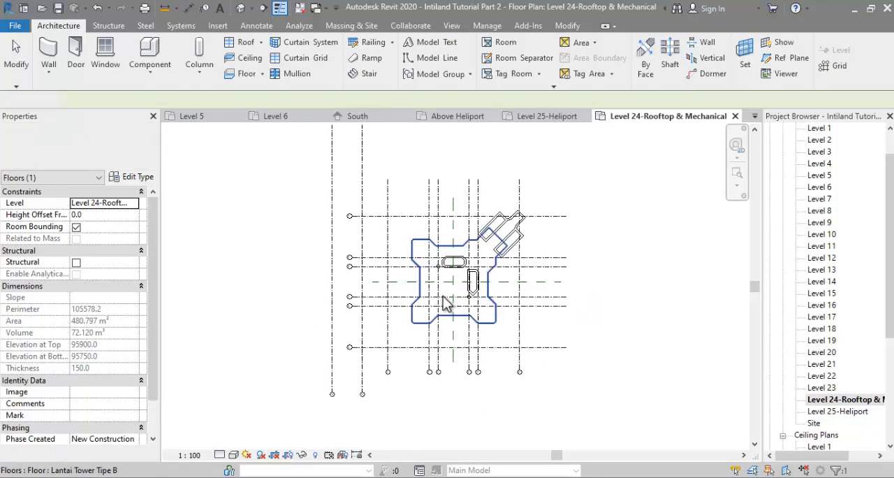
click(535, 217)
scroll(534, 214, up, 4)
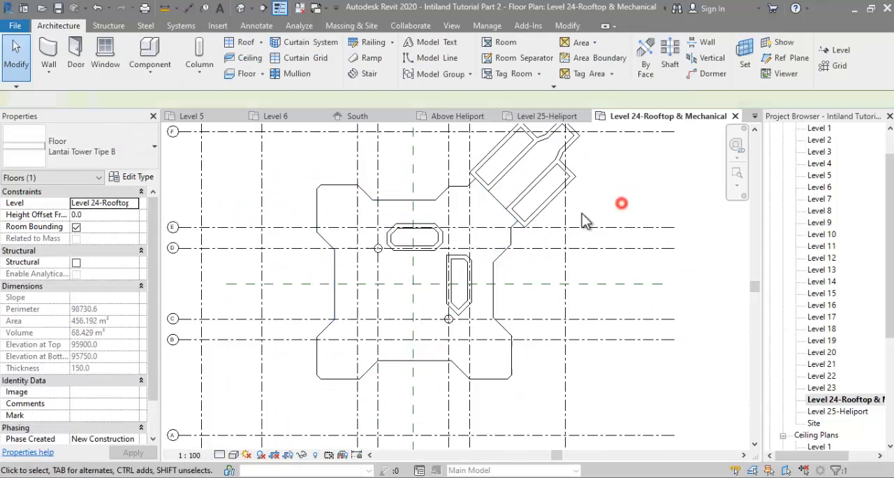
middle_drag(296, 162, 316, 169)
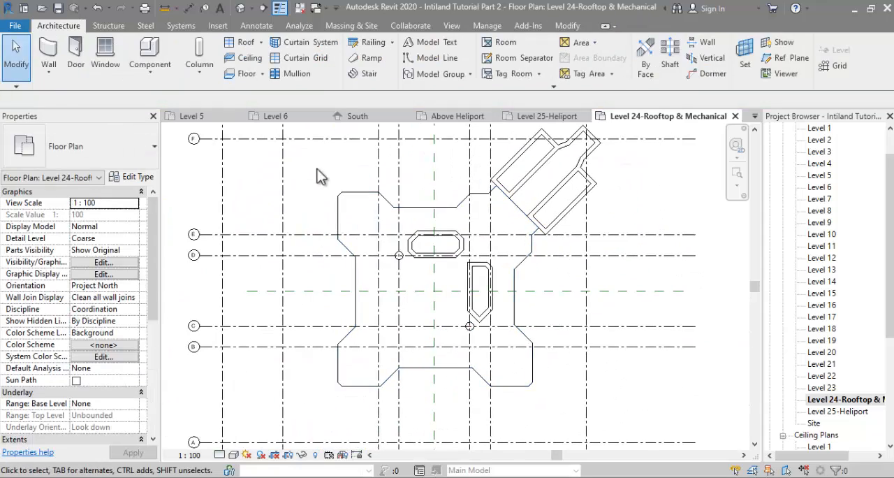
Step: On the South elevation, trace the lower roof profile's sloped edge and horizontal base with chained detail lines
click(246, 42)
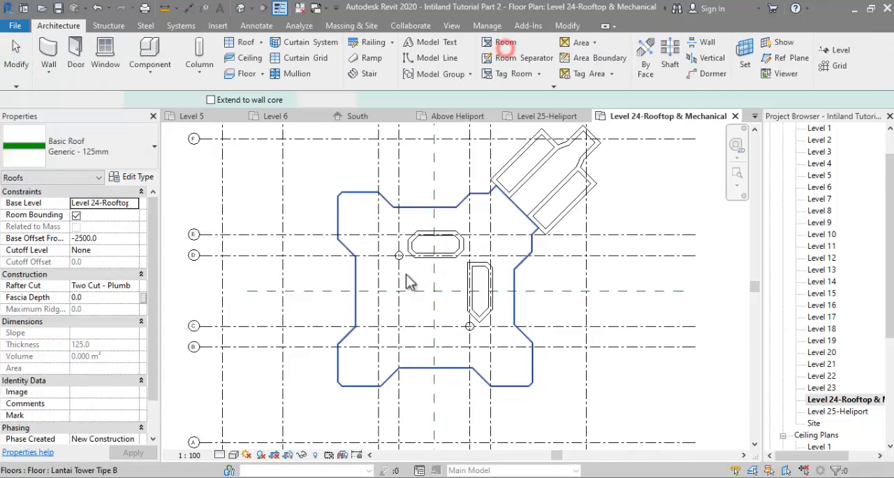
scroll(824, 293, down, 5)
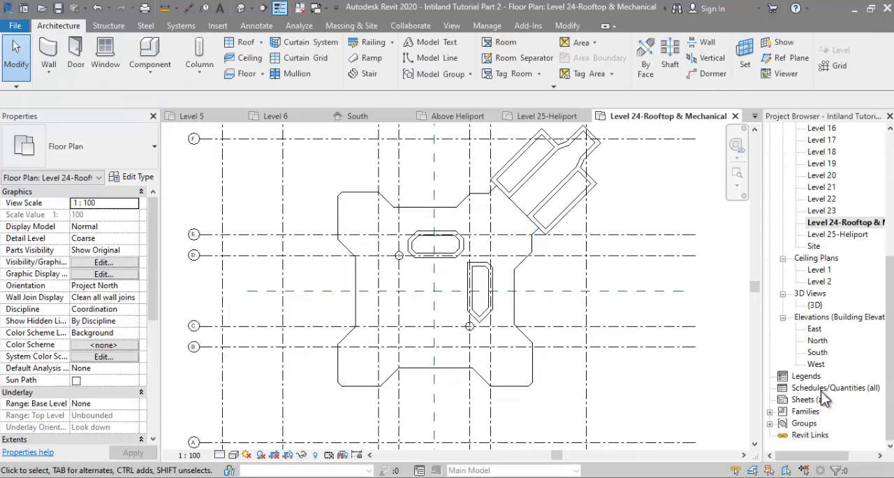
double_click(817, 352)
middle_drag(467, 403, 494, 277)
click(256, 26)
click(288, 43)
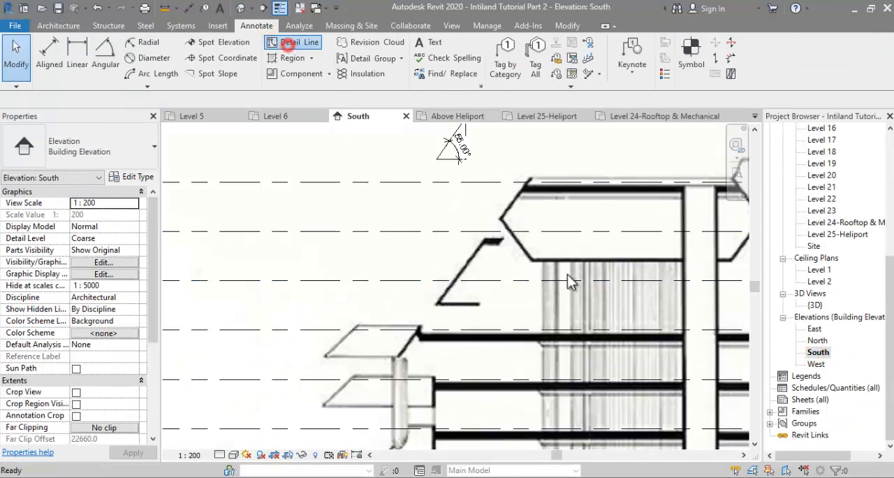
scroll(484, 243, up, 3)
click(359, 405)
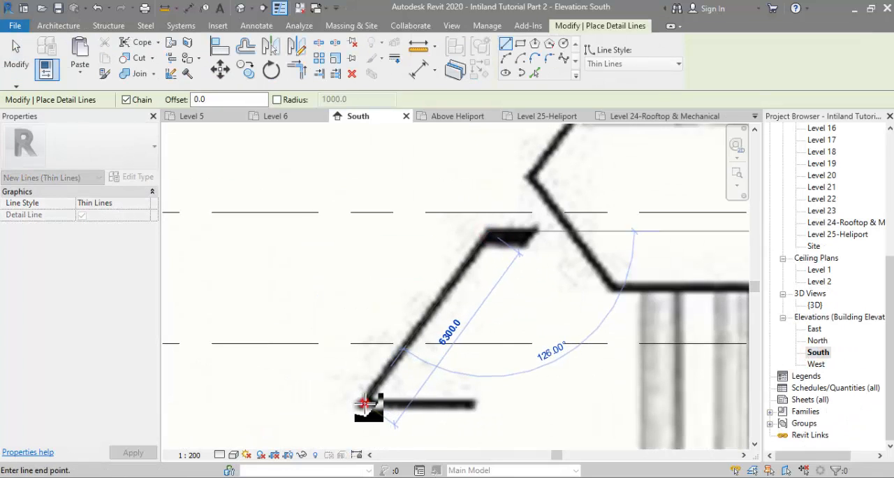
click(473, 412)
key(Escape)
key(Escape)
Step: Move the two traced detail lines to the empty area above the elevation drawing
scroll(454, 314, down, 5)
click(455, 315)
drag(452, 312, 365, 184)
scroll(351, 166, up, 2)
Step: Draw a vertical detail line down from the slope's upper end and trim it to a corner with the base line
click(271, 26)
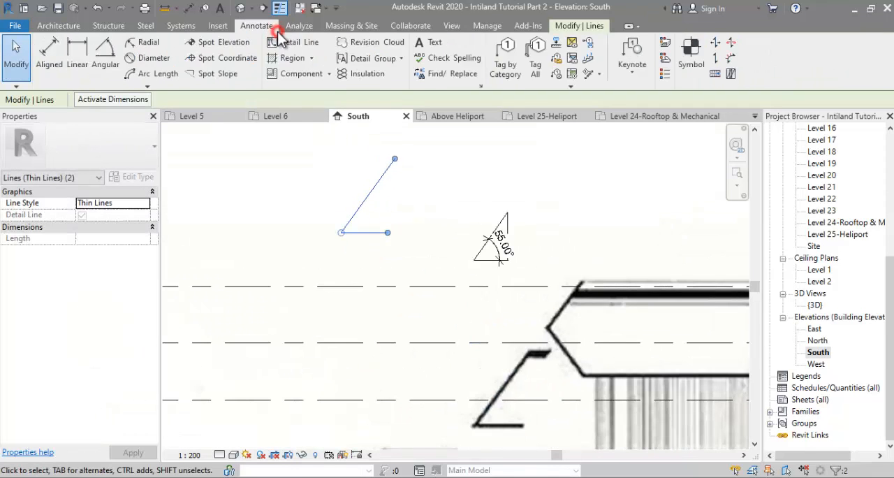
click(288, 44)
click(389, 231)
scroll(388, 167, down, 2)
scroll(391, 161, up, 1)
click(392, 161)
click(393, 216)
key(Escape)
key(Escape)
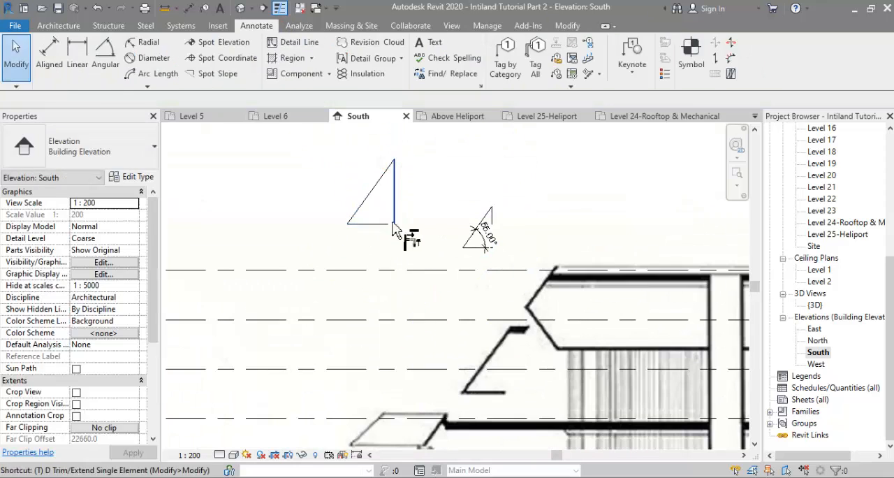
middle_drag(388, 222, 393, 262)
Step: Dimension the angle between the traced slope and its base, and measure the triangle's horizontal base
click(100, 67)
click(360, 251)
click(365, 262)
scroll(368, 258, up, 2)
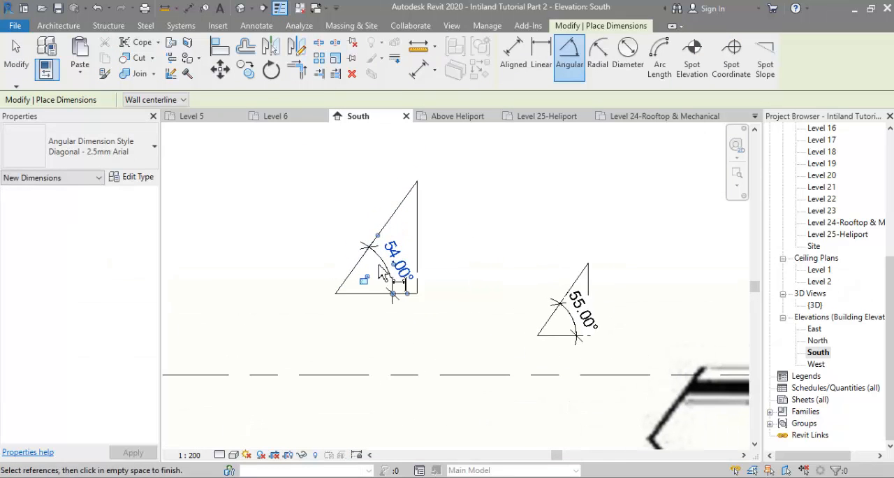
click(415, 67)
click(338, 294)
key(Escape)
key(Escape)
scroll(833, 247, up, 1)
Step: Start a roof by footprint on the Level 24-Rooftop & Mechanical plan and pick the floor's outer edges as boundary lines
double_click(833, 257)
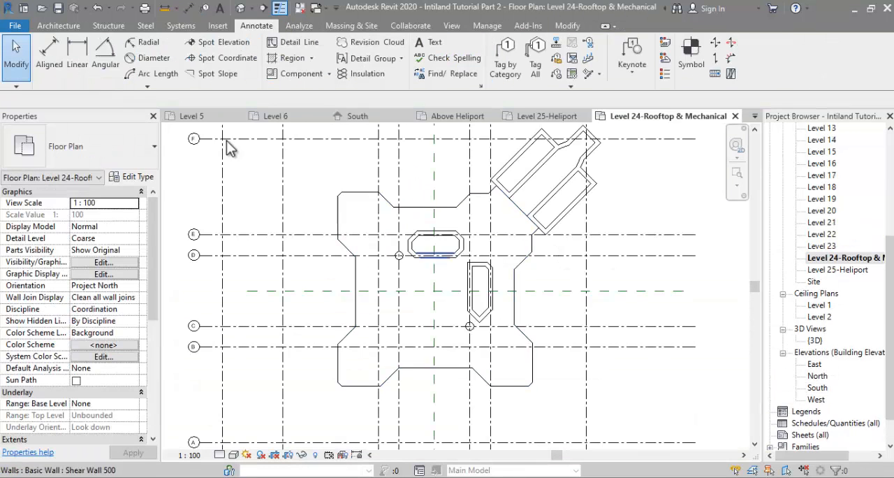
click(59, 26)
click(246, 43)
click(422, 177)
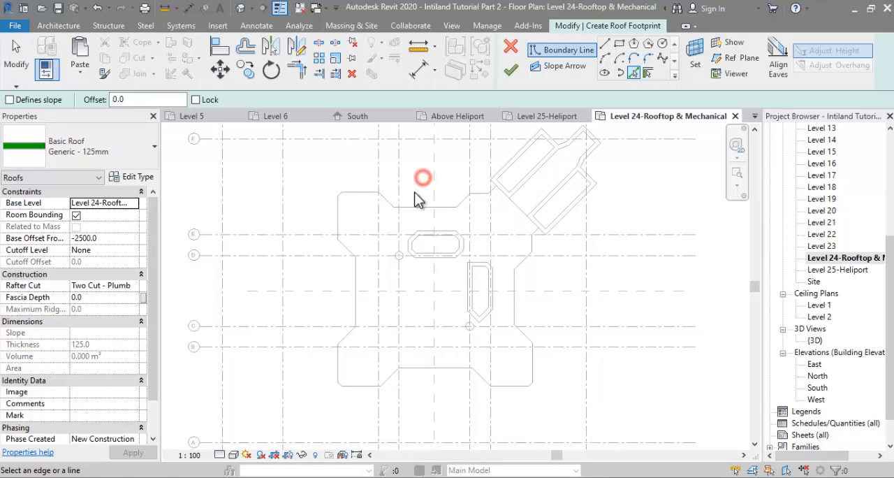
click(411, 206)
Step: Copy the boundary chain outward with a 3700 mm offset and extend its upper horizontal end to the shear wall
click(245, 46)
double_click(297, 100)
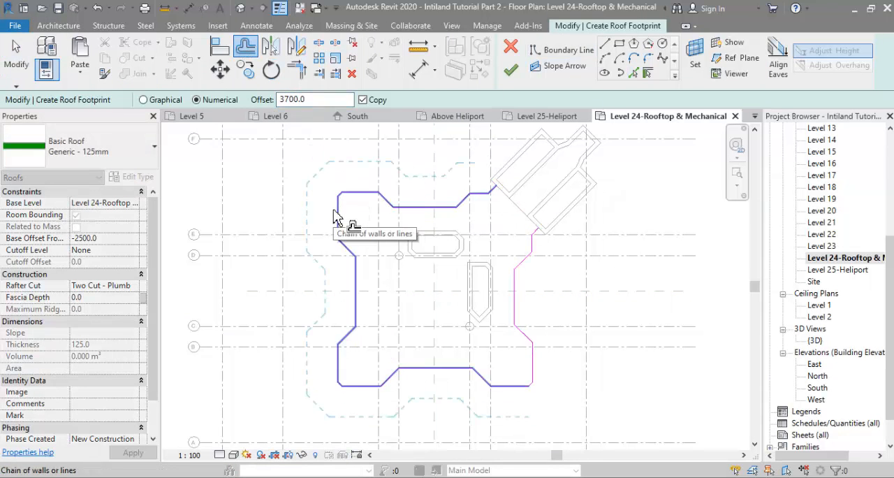
key(l)
key(i)
scroll(476, 161, up, 2)
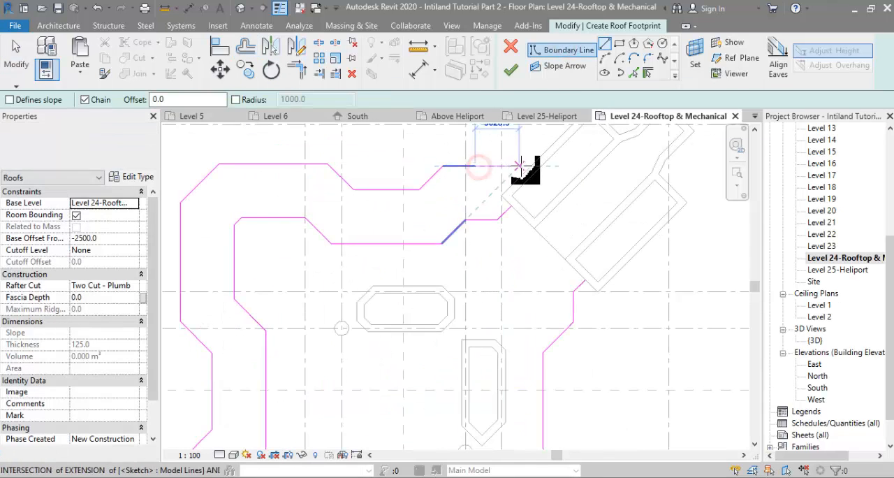
click(521, 165)
key(Escape)
key(Escape)
click(456, 167)
drag(476, 165, 535, 166)
scroll(552, 182, down, 2)
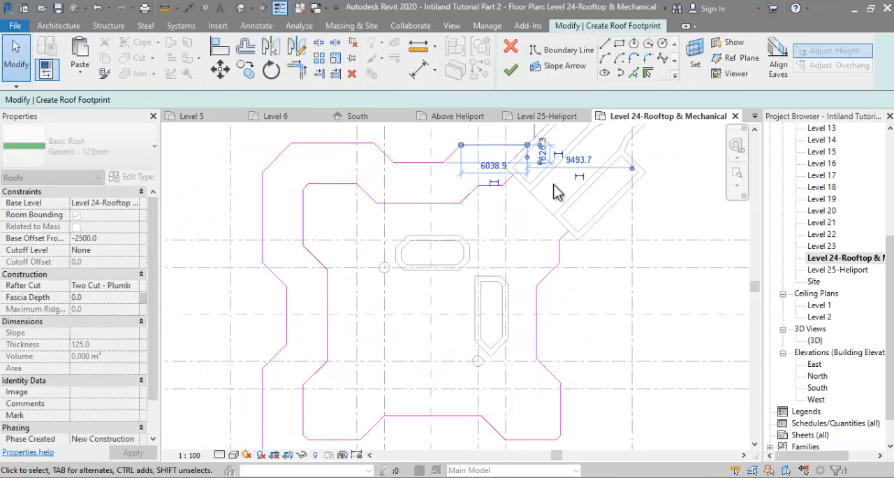
key(Escape)
Step: Offset the remaining east-side boundary segments outward by 3700 mm and trim the copied lines to corners
key(Tab)
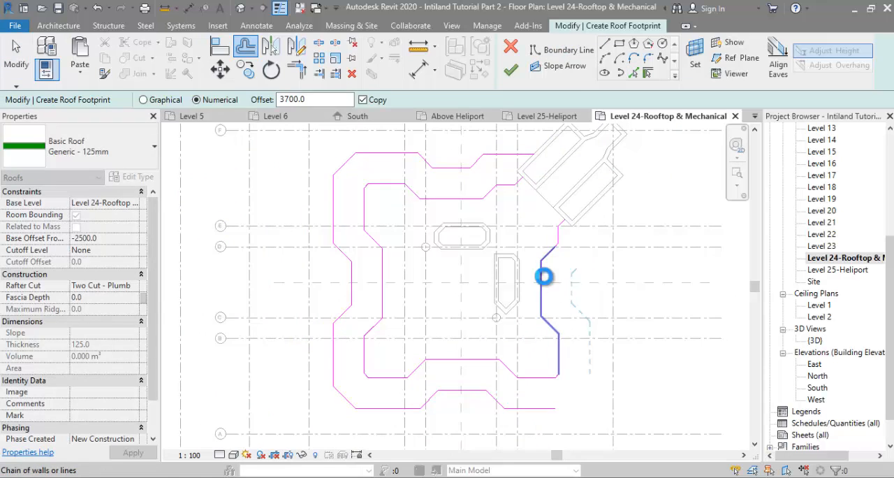
scroll(562, 246, up, 2)
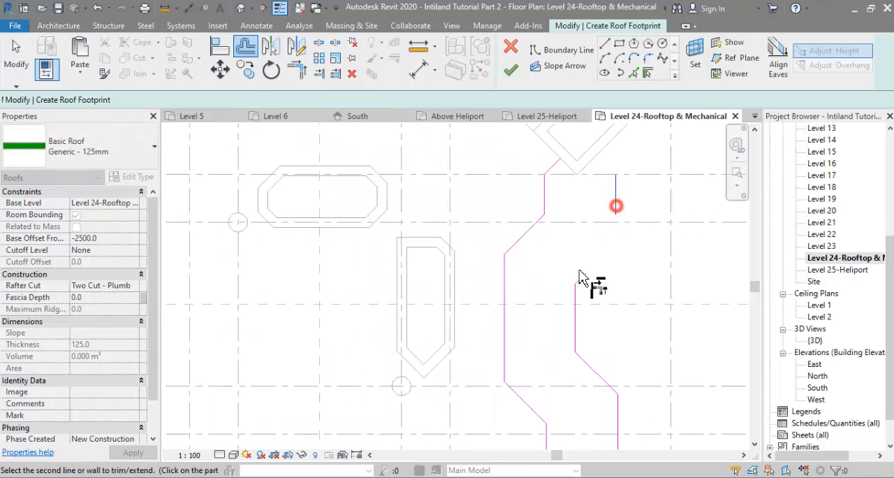
click(579, 279)
scroll(569, 307, down, 3)
Step: Copy the short chamfer at the southeast corner outward by 3700 mm and trim it to both neighbouring outer lines
click(246, 46)
scroll(584, 352, up, 5)
click(520, 316)
scroll(532, 319, down, 3)
key(t)
key(r)
click(579, 374)
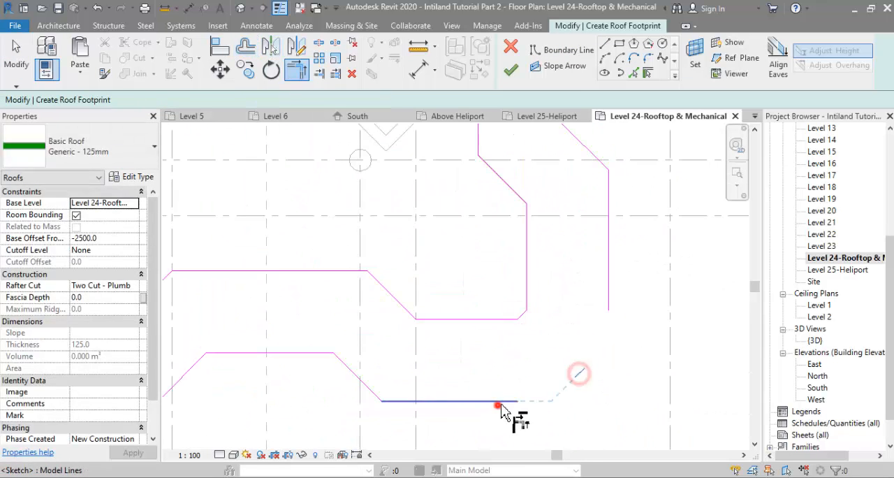
click(500, 403)
click(579, 374)
click(608, 308)
scroll(610, 323, down, 3)
key(Escape)
key(Escape)
Step: Make the whole outer outline chain slope-defining with a 55° roof slope
scroll(538, 209, up, 1)
key(Tab)
click(583, 231)
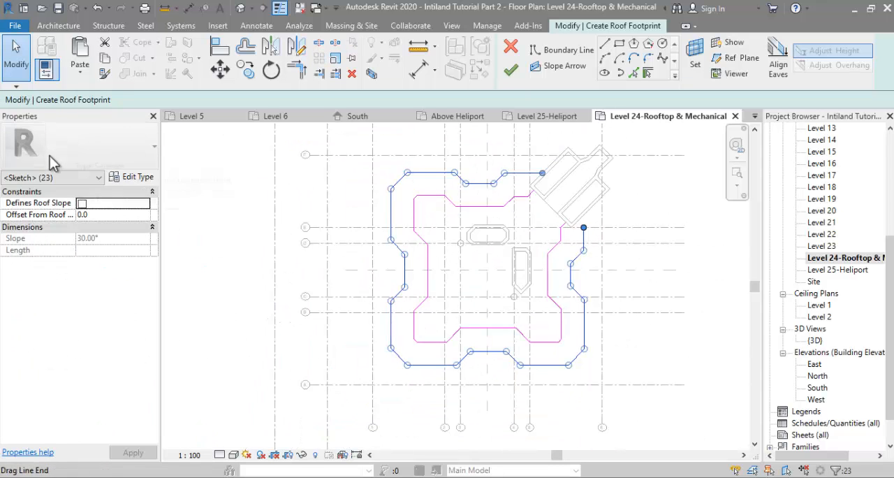
click(634, 272)
Step: Extend the outer outline's open vertical end on the east side up to the shear wall
scroll(597, 226, up, 3)
middle_drag(596, 226, 570, 308)
click(544, 328)
drag(544, 308, 544, 286)
Step: Draw boundary lines along the shear wall faces and ends to close the outer and inner outlines, and finish the roof
key(l)
key(i)
scroll(532, 287, up, 1)
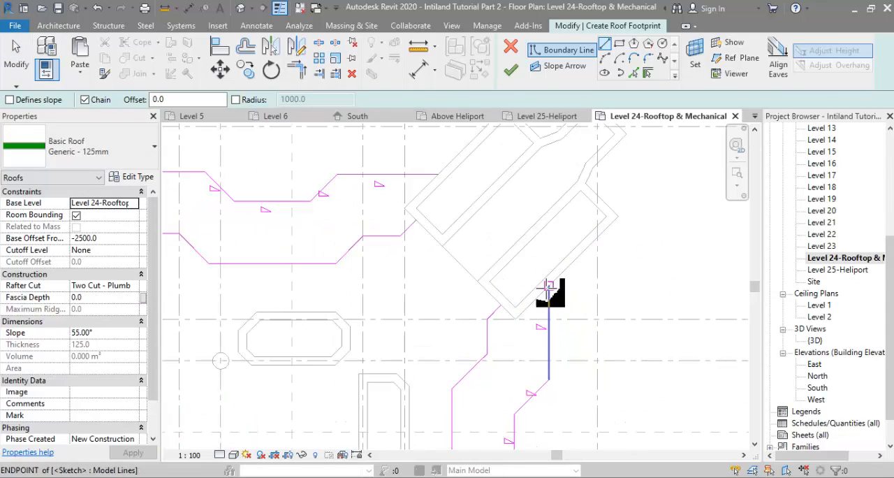
click(549, 285)
click(516, 319)
click(501, 305)
click(417, 220)
click(405, 208)
click(436, 174)
scroll(533, 224, down, 5)
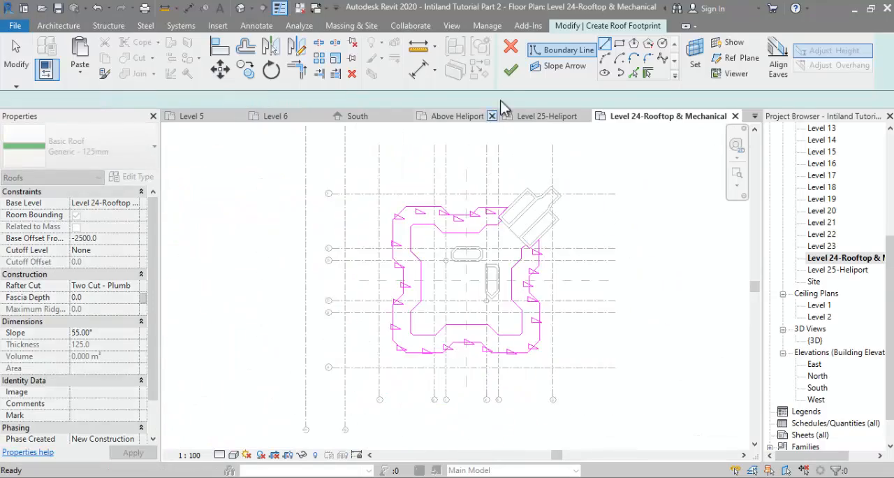
click(510, 70)
Step: Examine the new roof in the 3D view and check the base offset of the heliport roof
double_click(815, 342)
mouse_move(559, 288)
shift+middle_down()
mouse_move(594, 259)
mouse_move(565, 206)
mouse_move(547, 215)
mouse_move(579, 257)
shift+middle_up()
click(594, 259)
scroll(433, 259, up, 2)
click(423, 265)
shift+middle_drag(423, 265, 395, 245)
click(114, 239)
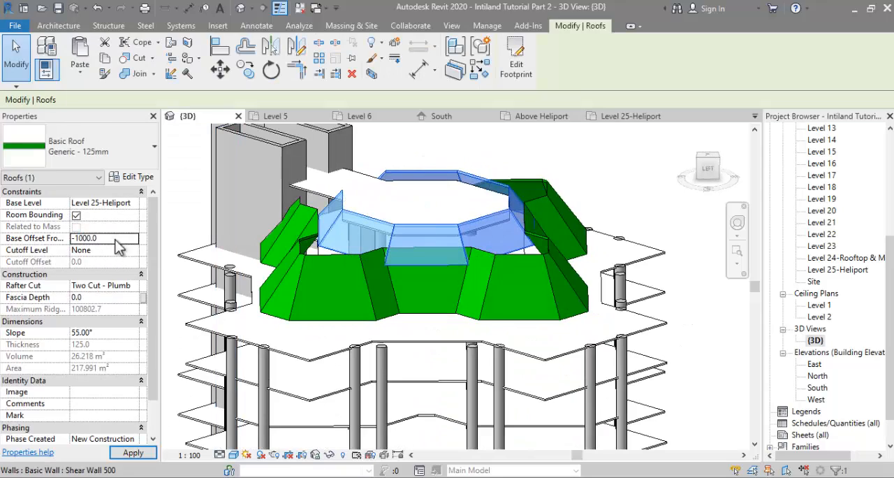
Step: Compare the lower roof with the aerial photo 000 Lahan Intiland.jpg and set its base offset to -3000 mm
click(419, 293)
click(113, 236)
shift+middle_drag(463, 293, 398, 362)
key(alt+Tab)
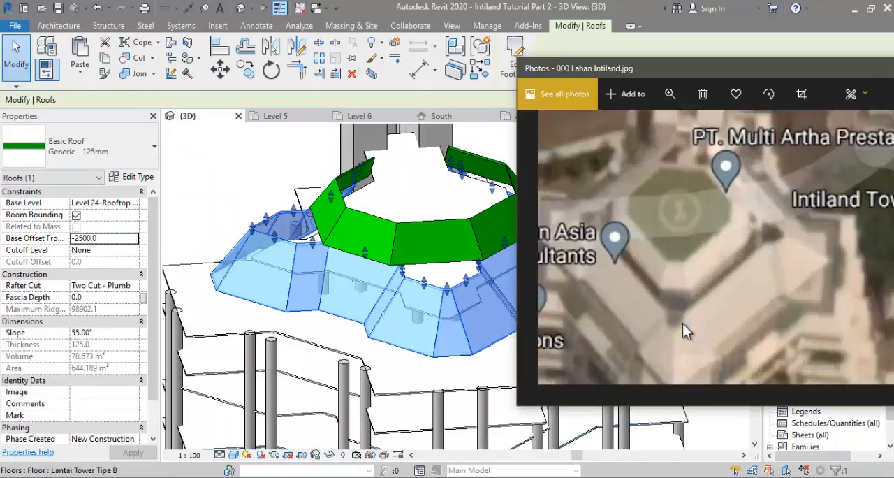
key(alt+Tab)
mouse_move(410, 297)
shift+middle_down()
mouse_move(466, 303)
mouse_move(473, 314)
mouse_move(437, 278)
mouse_move(418, 310)
shift+middle_up()
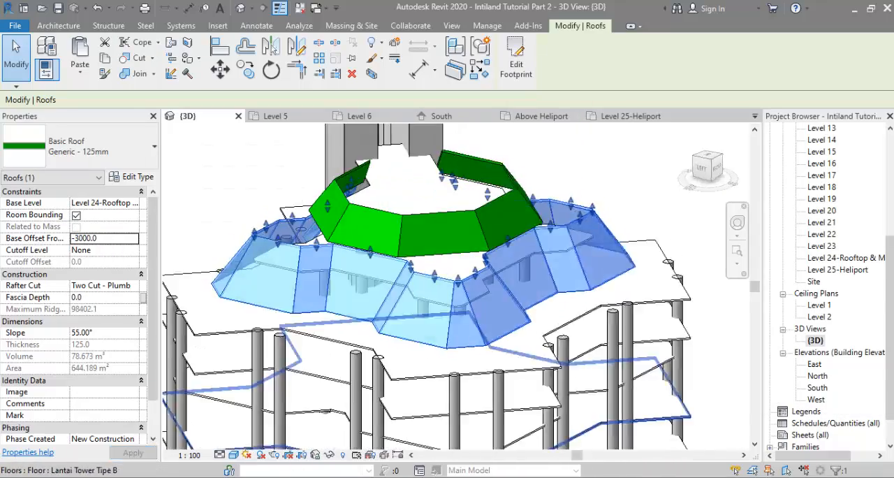
key(alt+Tab)
key(alt+Tab)
Step: Open the lower roof's footprint for editing and try to offset its boundary by 1000 mm without making a copy
shift+middle_drag(299, 300, 302, 340)
double_click(301, 340)
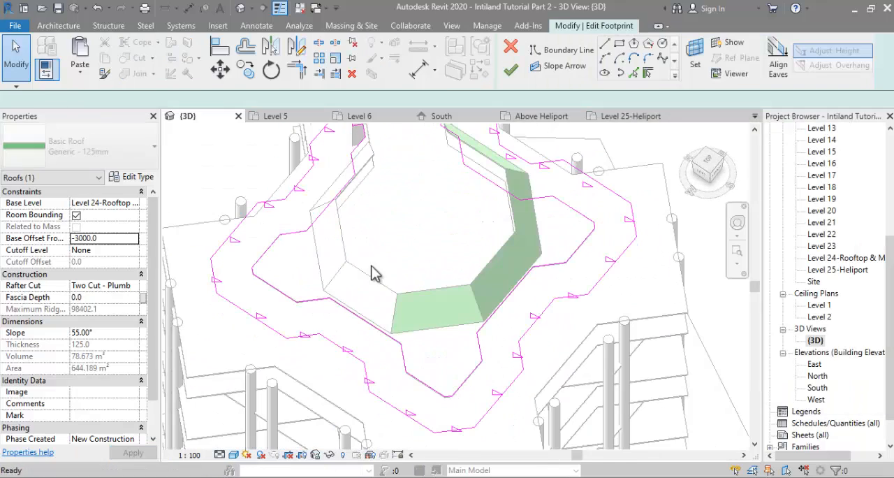
double_click(273, 101)
text(1000.0)
click(203, 271)
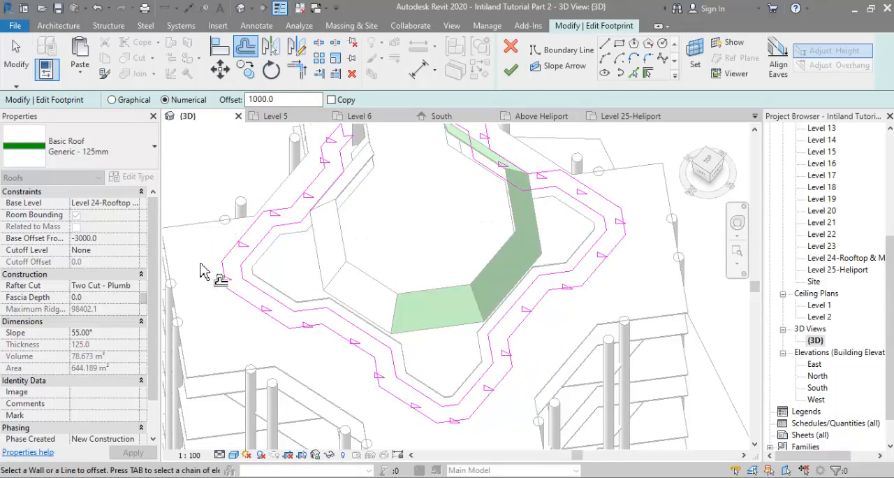
key(Escape)
Step: Delete the closing line along the shear wall ends and offset the outer roof outline inward by 1000 mm
scroll(313, 225, up, 5)
click(310, 197)
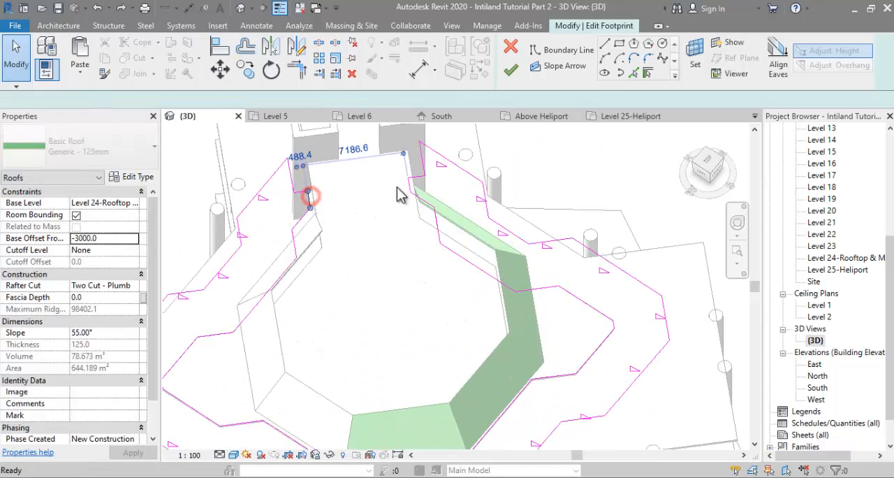
click(248, 50)
click(249, 190)
key(Escape)
Step: On the Level 24-Rooftop & Mechanical plan, align the roof outline's short end segments with the shear wall faces
scroll(253, 187, up, 3)
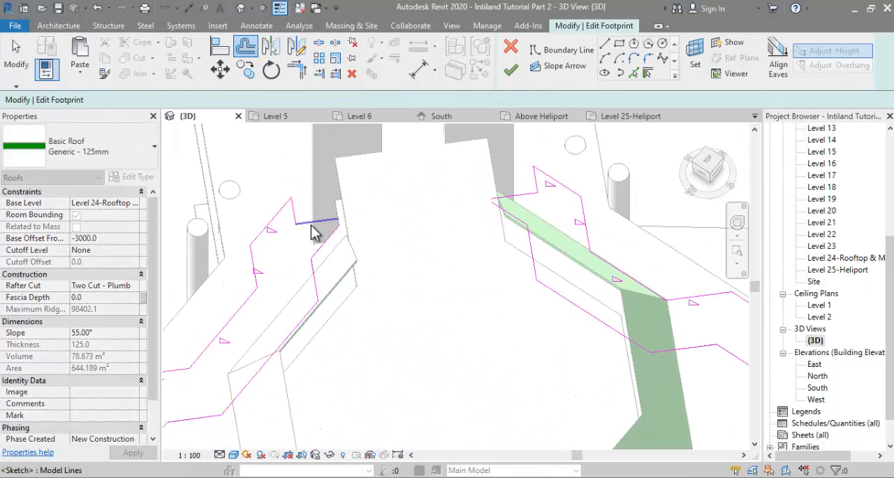
shift+middle_drag(312, 224, 342, 412)
click(219, 47)
key(Escape)
double_click(828, 260)
key(a)
key(l)
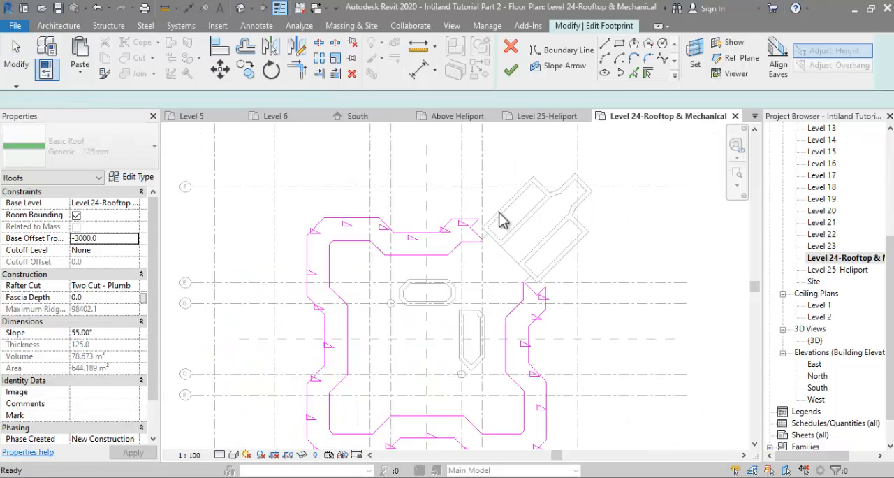
scroll(498, 218, up, 5)
click(460, 244)
click(428, 248)
click(477, 205)
click(437, 213)
mouse_move(478, 231)
middle_down()
mouse_move(406, 188)
mouse_move(345, 130)
mouse_move(448, 286)
middle_up()
click(505, 276)
Step: Draw the closing boundary line along the shear wall ends between the outline's open ends and finish the footprint
scroll(450, 301, up, 3)
click(605, 44)
click(433, 281)
click(473, 242)
scroll(473, 242, down, 2)
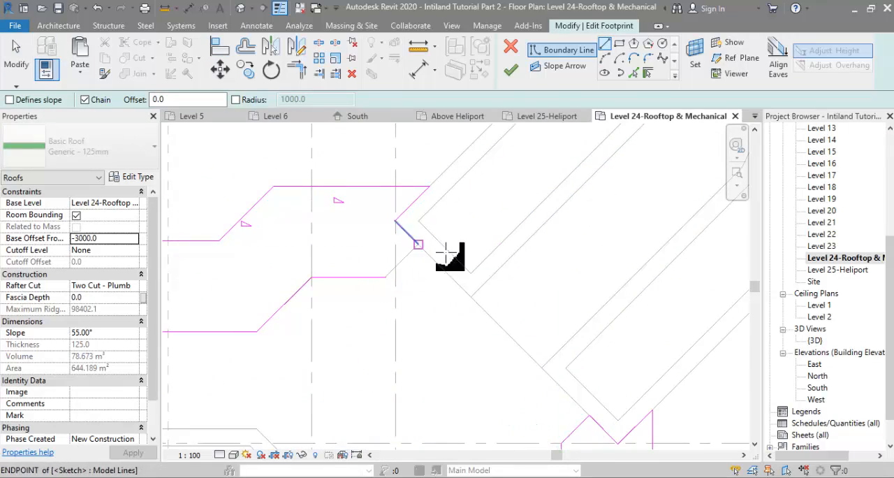
scroll(434, 250, up, 2)
click(419, 238)
Step: Inspect the reshaped lower roof in the 3D view from the side and check its base offset
double_click(814, 340)
scroll(540, 252, down, 5)
mouse_move(540, 252)
shift+middle_down()
mouse_move(602, 202)
mouse_move(621, 140)
shift+middle_up()
click(631, 304)
shift+middle_drag(632, 304, 622, 276)
scroll(549, 340, up, 1)
scroll(549, 347, up, 1)
click(551, 318)
click(116, 240)
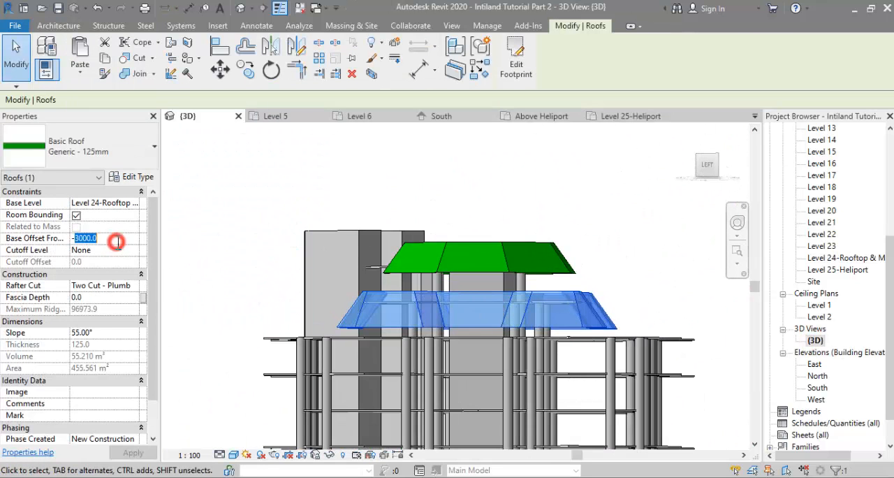
Step: Try a base offset of -2000 mm on the heliport roof, and settle on -1500 mm
shift+middle_drag(494, 262, 526, 266)
click(526, 266)
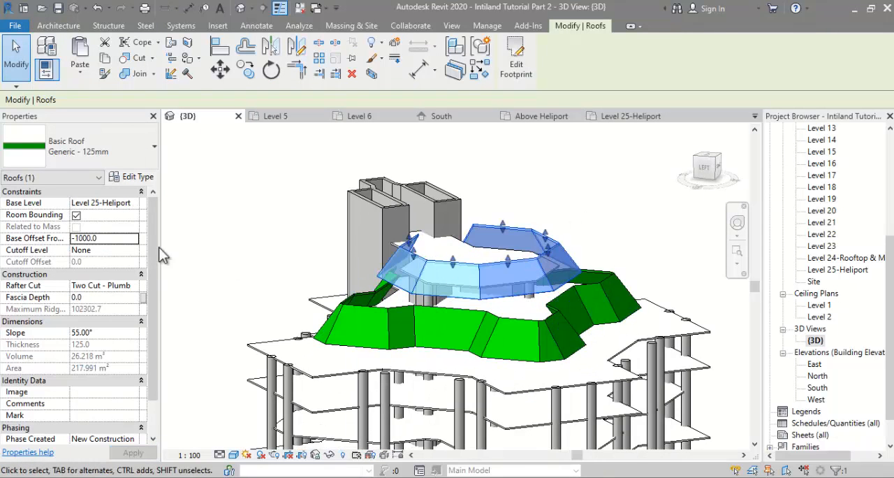
text(-2000)
key(Return)
text(-15)
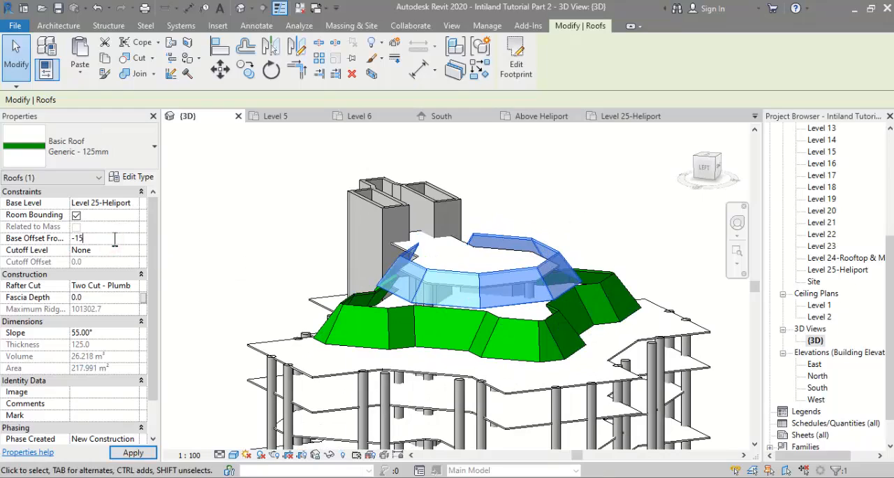
text(00)
key(Return)
Step: Compare the whole tower in the 3D view with the aerial photo 000 Lahan Intiland.jpg
click(655, 218)
shift+middle_drag(653, 227, 485, 232)
scroll(495, 306, down, 4)
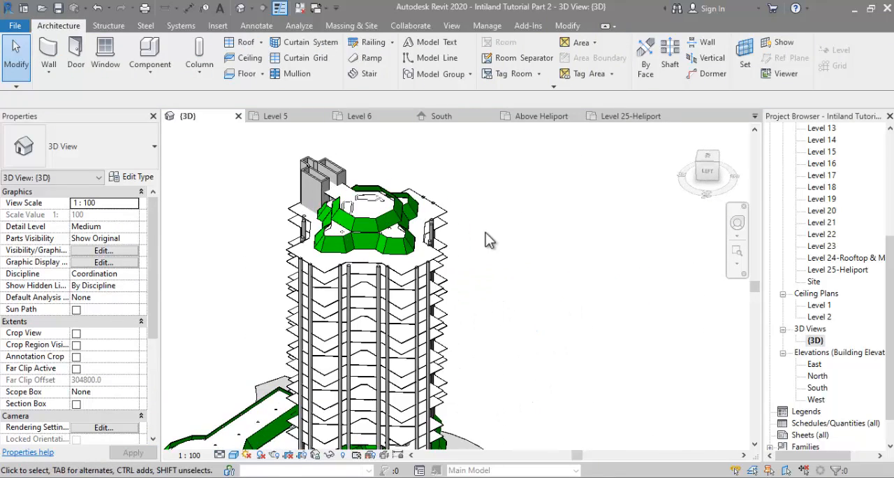
key(alt+Tab)
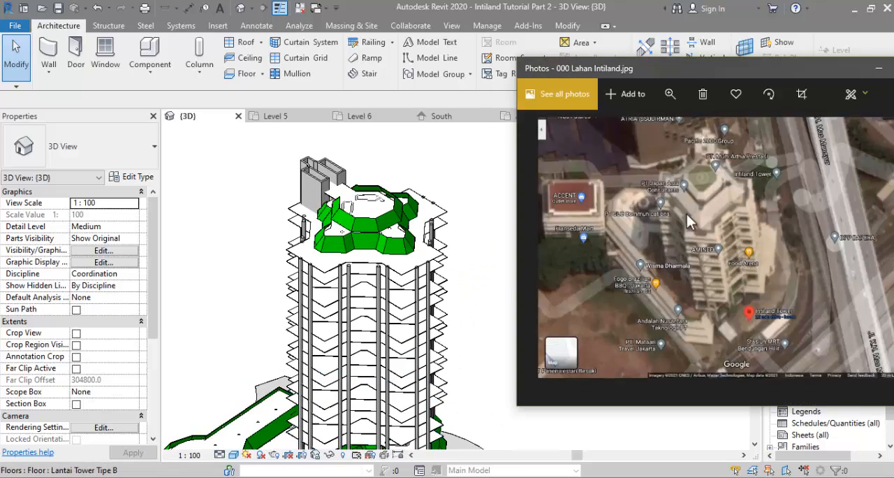
scroll(650, 260, up, 3)
scroll(661, 262, down, 3)
Step: Look through the ref folder in File Explorer and open the reference photo dharmala_15
click(119, 477)
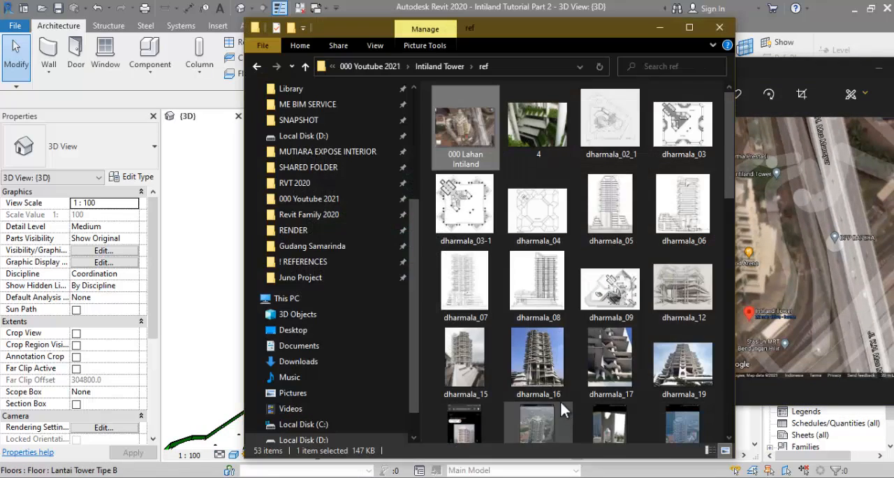
scroll(553, 402, down, 4)
scroll(530, 315, up, 3)
double_click(465, 273)
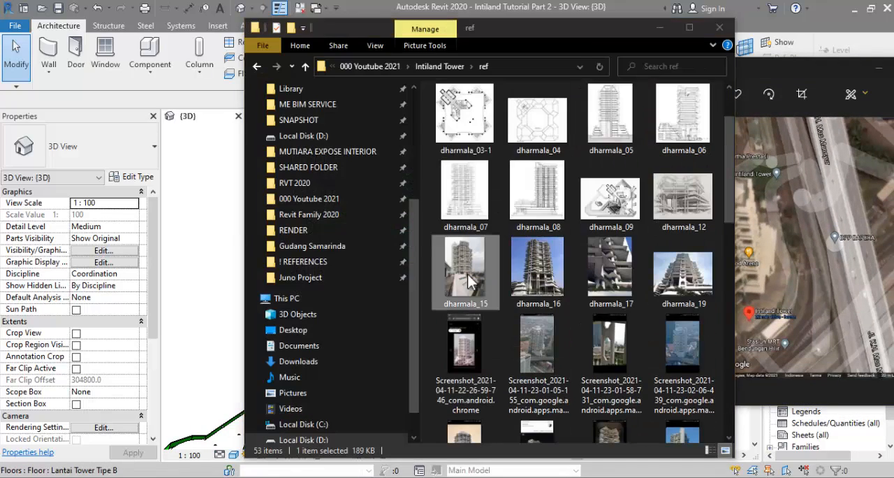
Step: Compare the pointed wall top in photo dharmala_15 with the South elevation and the shear wall cores in the 3D view
scroll(377, 218, up, 4)
scroll(356, 180, down, 1)
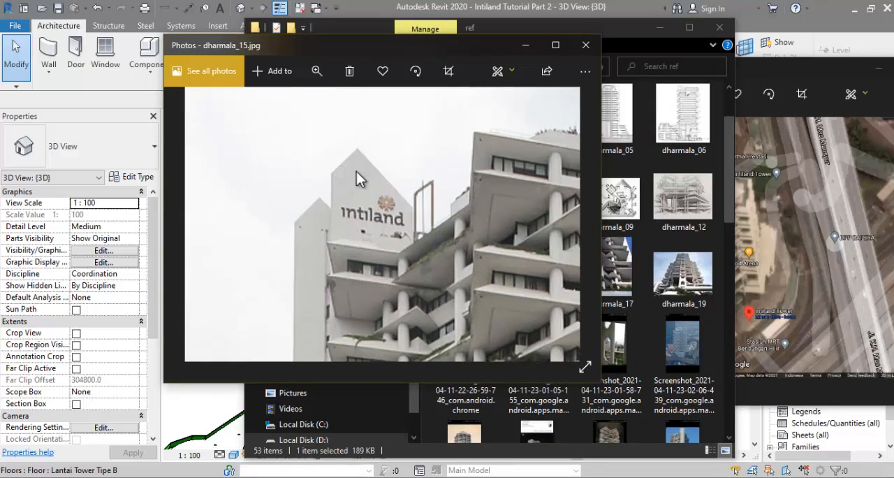
click(302, 472)
double_click(816, 388)
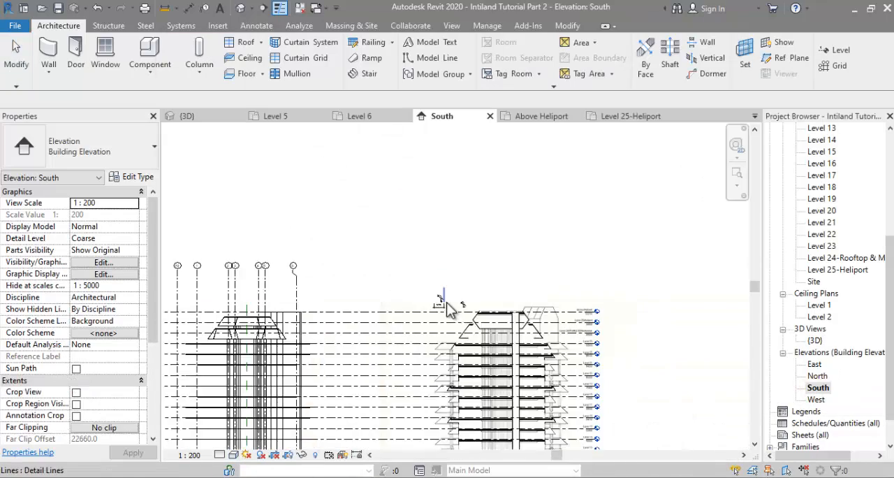
scroll(381, 340, up, 2)
middle_drag(377, 342, 483, 339)
scroll(483, 338, up, 4)
scroll(498, 300, down, 2)
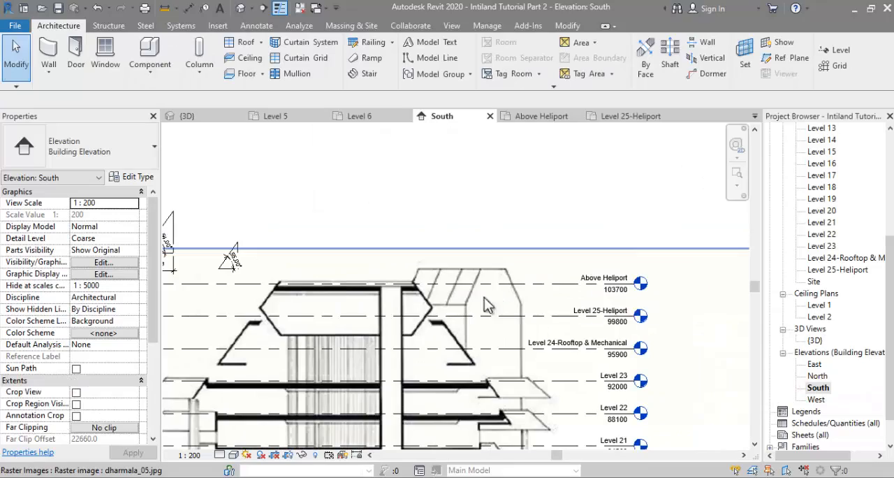
click(216, 429)
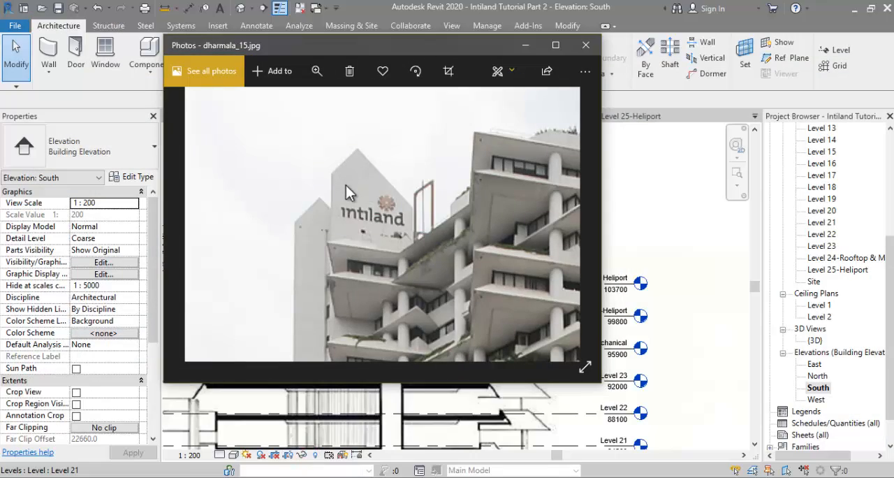
double_click(814, 340)
shift+middle_drag(469, 264, 481, 345)
click(304, 450)
key(alt+Tab)
scroll(827, 252, up, 4)
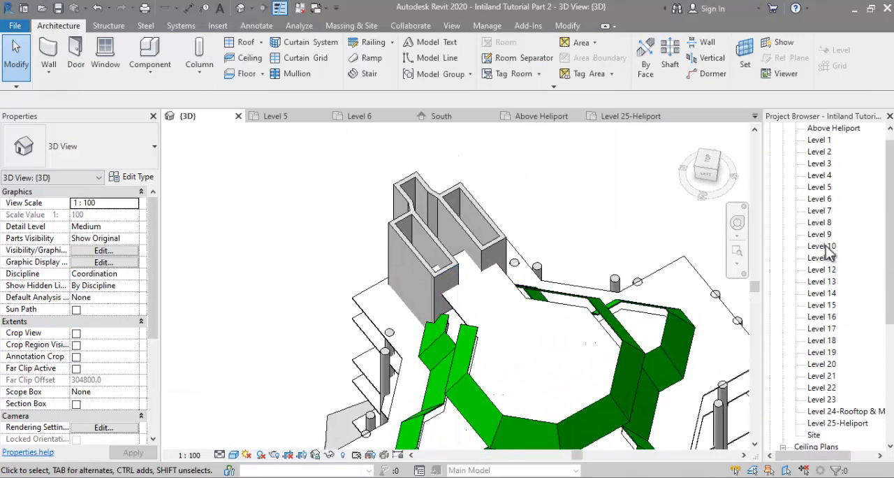
Step: Rename the Above Heliport floor plan as Level 26-Above Heliport and accept renaming the corresponding level and views
scroll(832, 154, up, 1)
right_click(833, 153)
click(764, 349)
click(807, 154)
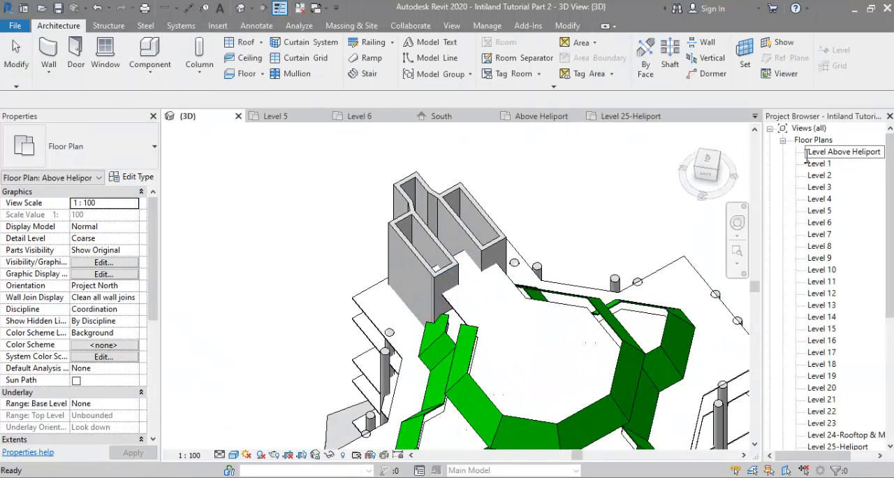
text(Level 26-)
key(Return)
click(525, 307)
Step: Open the Level 26-Above Heliport floor plan and hide the underlying roof plan image
double_click(845, 423)
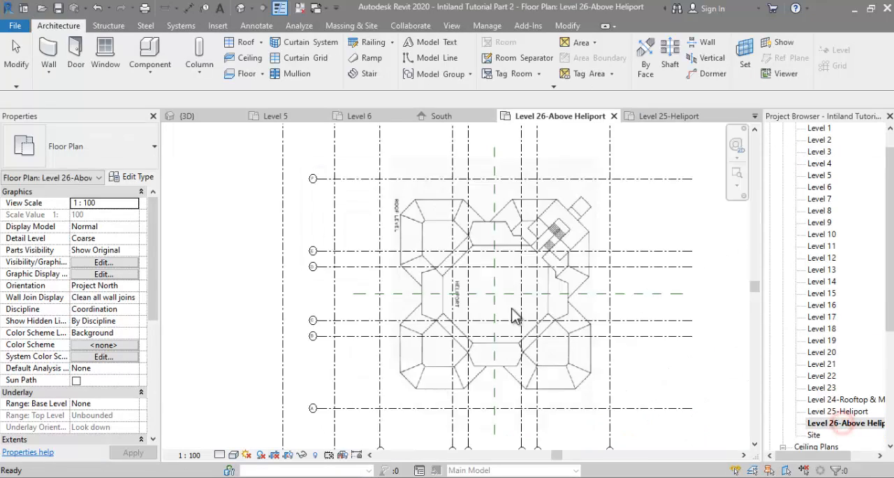
right_click(614, 222)
click(717, 245)
Step: Set the plan's view range so the view depth reaches Level Below (Level 25-Heliport)
drag(153, 238, 153, 321)
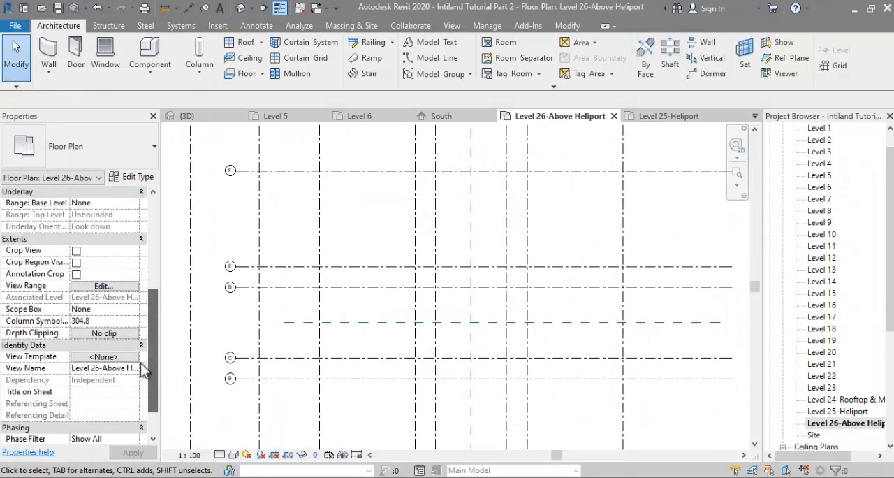
click(104, 285)
click(203, 264)
click(212, 307)
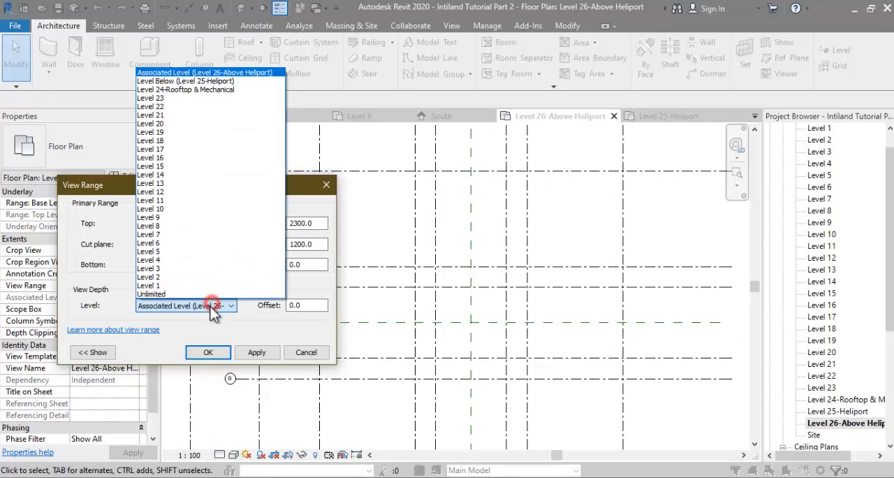
click(208, 82)
click(207, 352)
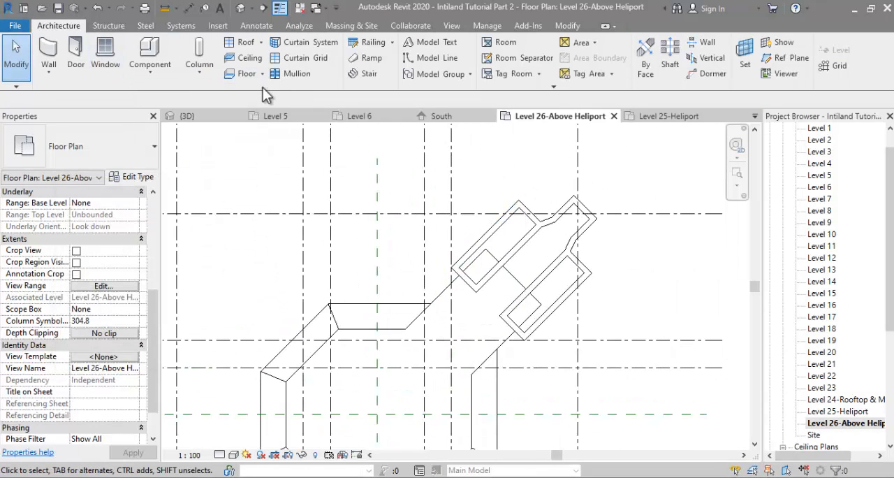
Step: Create a footprint roof over the upper-left shear wall core, with base offset 0 and its short heliport-side edge defining a 30° slope
click(244, 43)
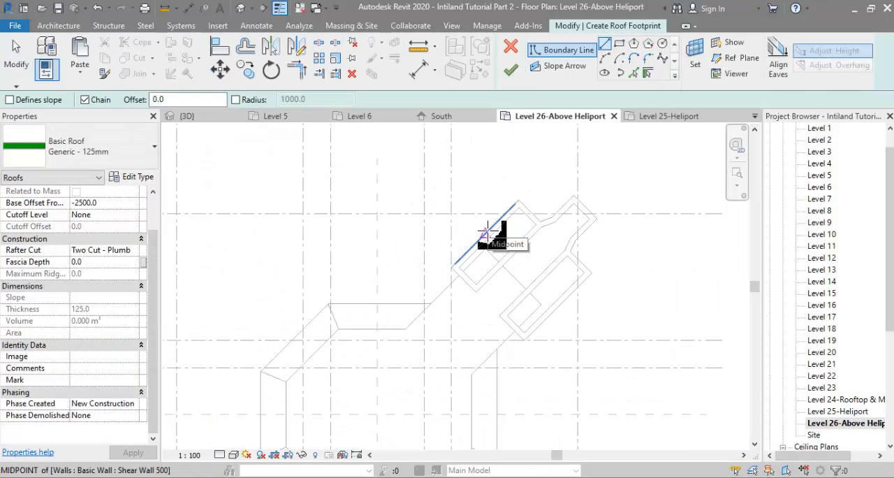
mouse_move(277, 477)
click(323, 437)
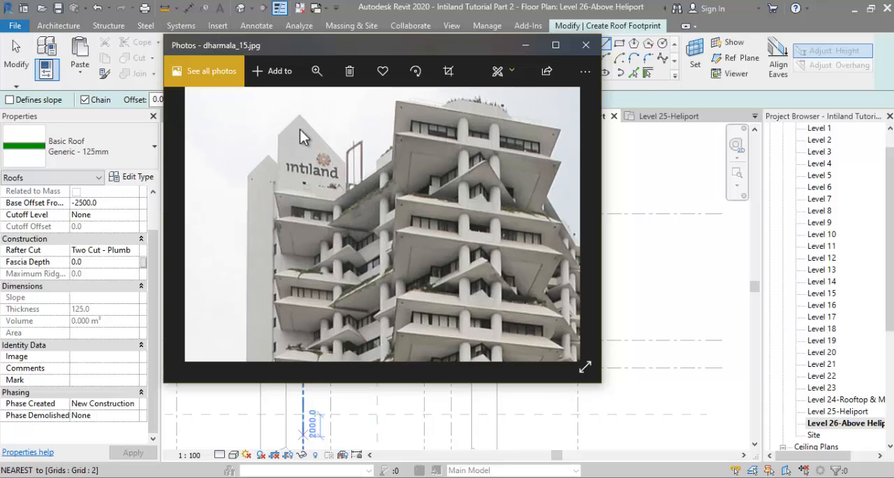
click(204, 432)
scroll(510, 235, up, 1)
click(497, 211)
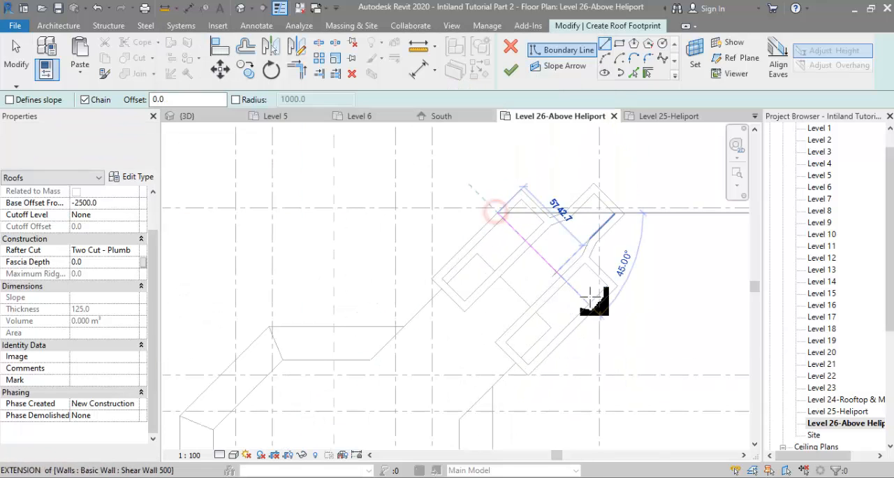
click(596, 307)
click(529, 375)
click(432, 280)
click(498, 212)
key(Escape)
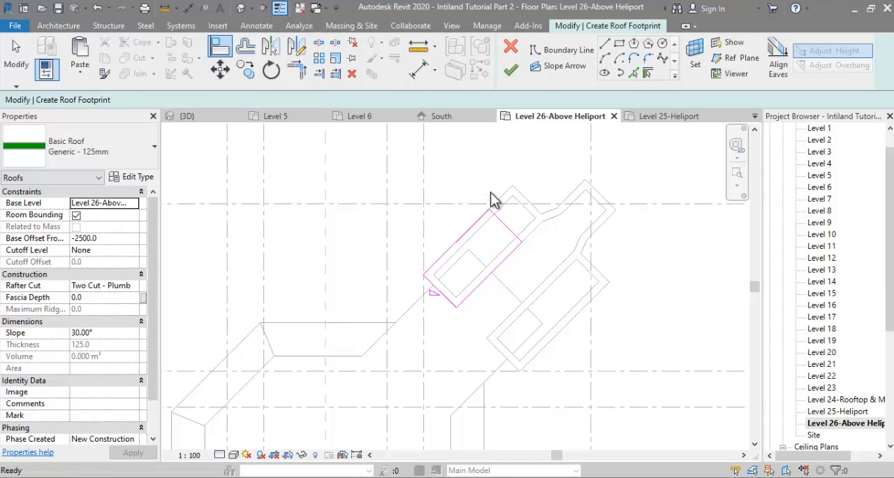
click(510, 70)
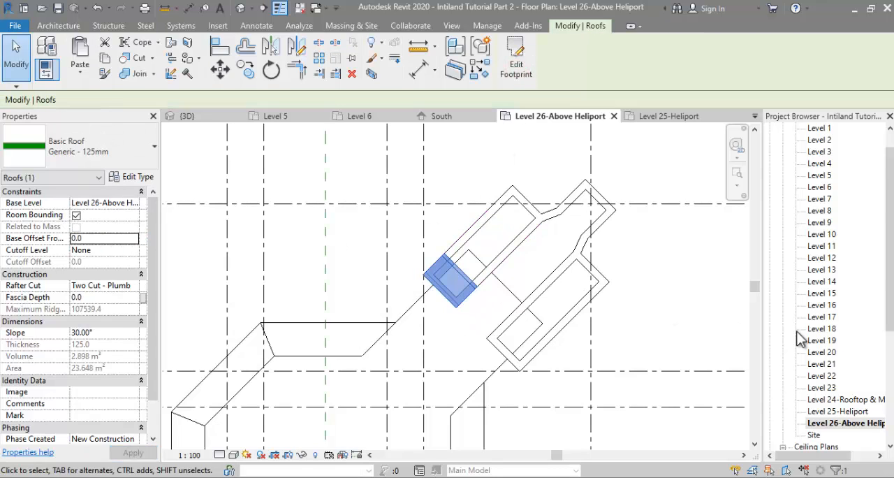
Step: Try a 60° slope on the core roof in the 3D view, compare it with the reference photo, and settle on 50°
scroll(803, 335, down, 3)
click(814, 375)
double_click(816, 377)
click(425, 242)
shift+middle_drag(482, 279, 503, 167)
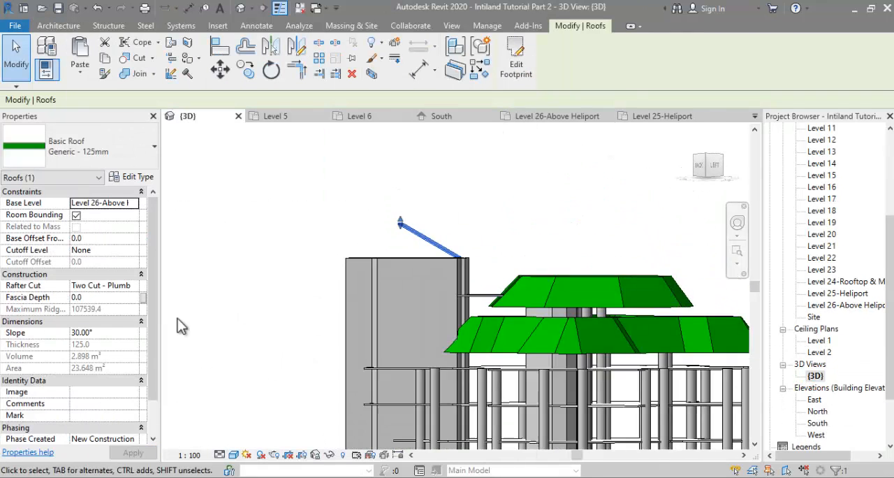
shift+middle_drag(468, 241, 479, 255)
scroll(426, 258, up, 3)
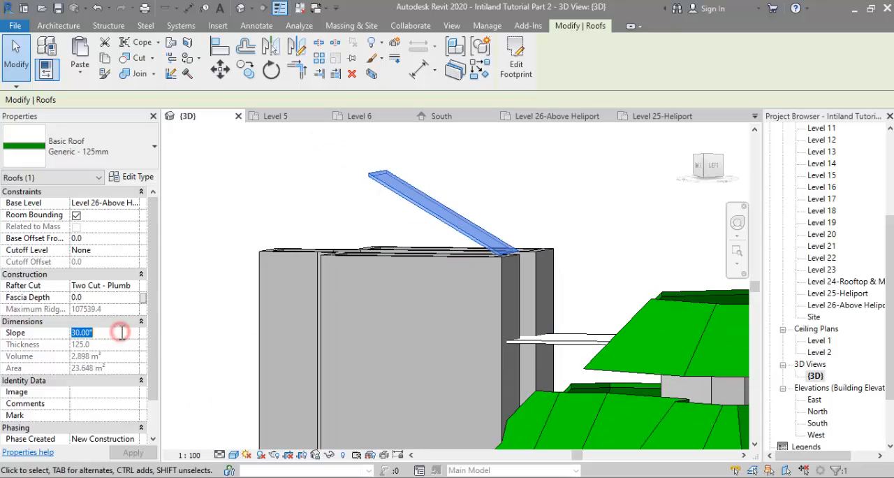
text(60)
scroll(317, 344, down, 5)
mouse_move(198, 427)
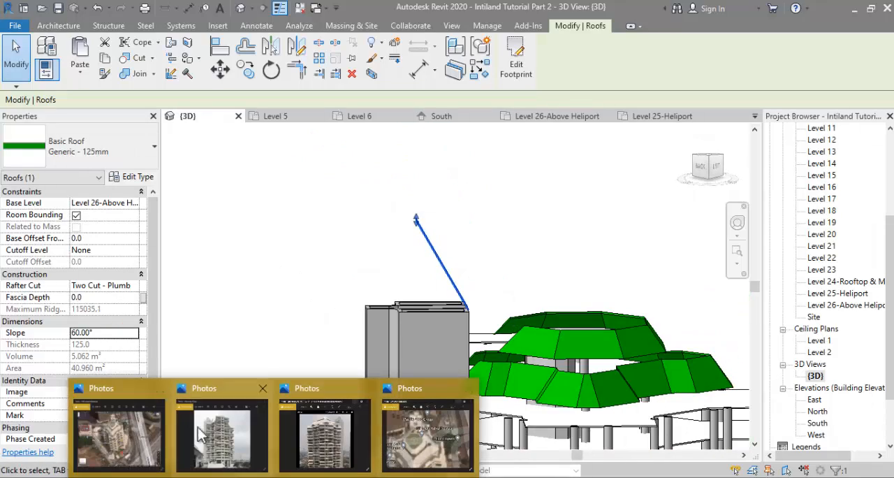
click(303, 429)
click(135, 268)
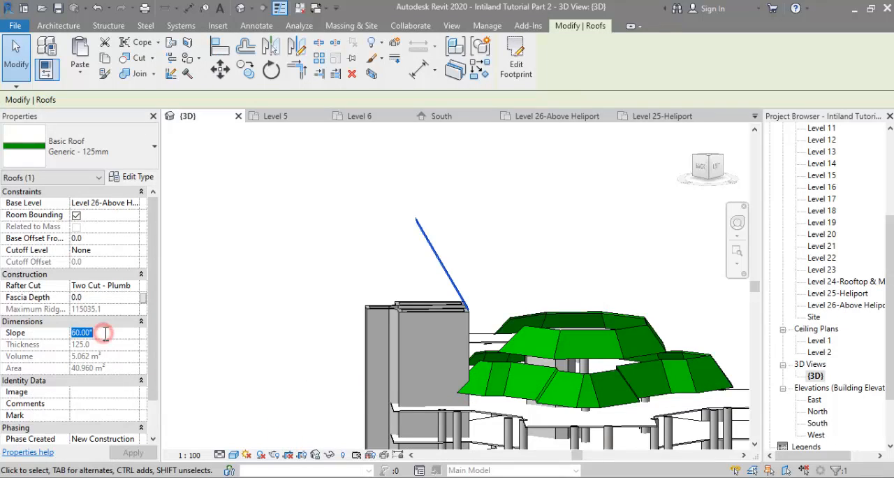
Step: In the Level 26-Above Heliport plan, mirror the sloped roof across a drawn axis to the opposite end of the shear wall core
double_click(845, 305)
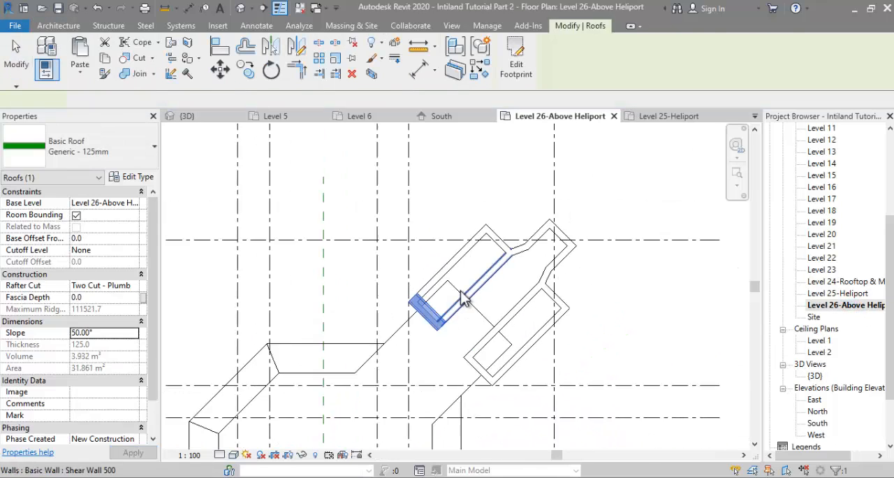
click(297, 47)
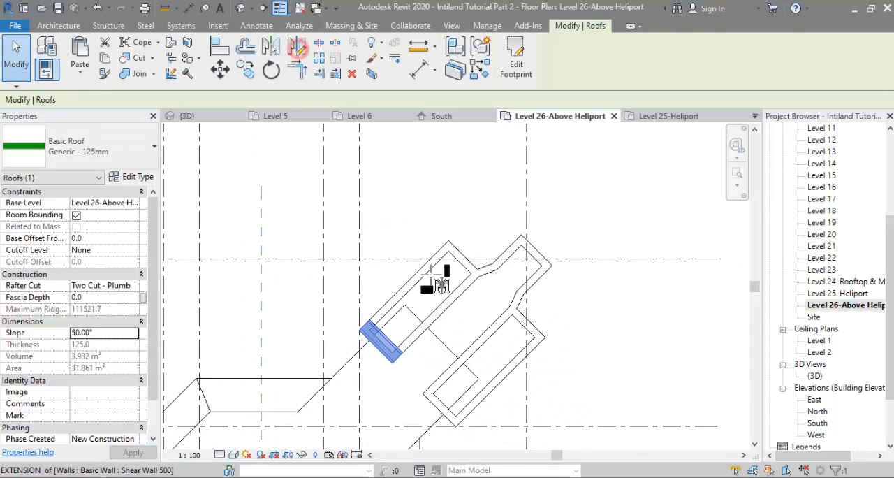
click(408, 281)
click(444, 312)
scroll(494, 258, up, 5)
key(Escape)
Step: Move the mirrored roof onto the outer end of the shear wall core, flush with its end wall
click(465, 255)
key(m)
key(v)
click(466, 250)
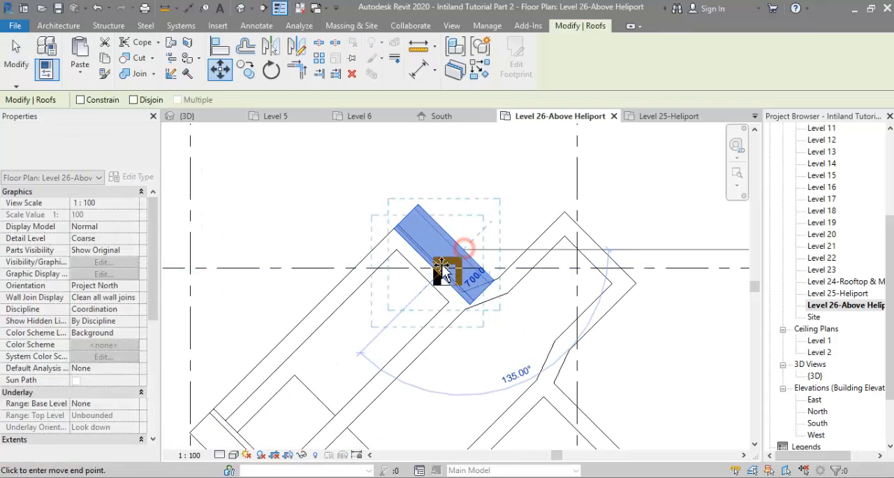
click(437, 272)
scroll(362, 288, down, 1)
middle_drag(362, 288, 409, 258)
Step: Compare the two crossing core roofs in the 3D view with the reference photos
mouse_move(274, 476)
mouse_move(357, 451)
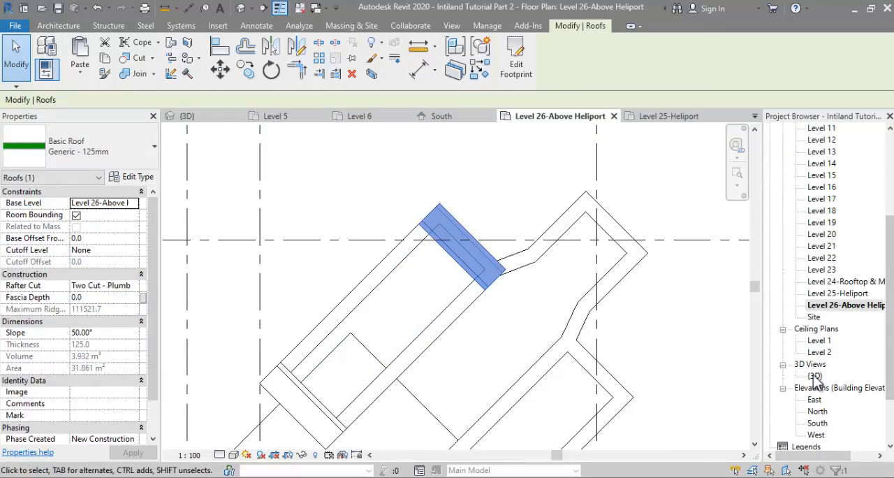
double_click(815, 376)
shift+middle_drag(530, 209, 562, 156)
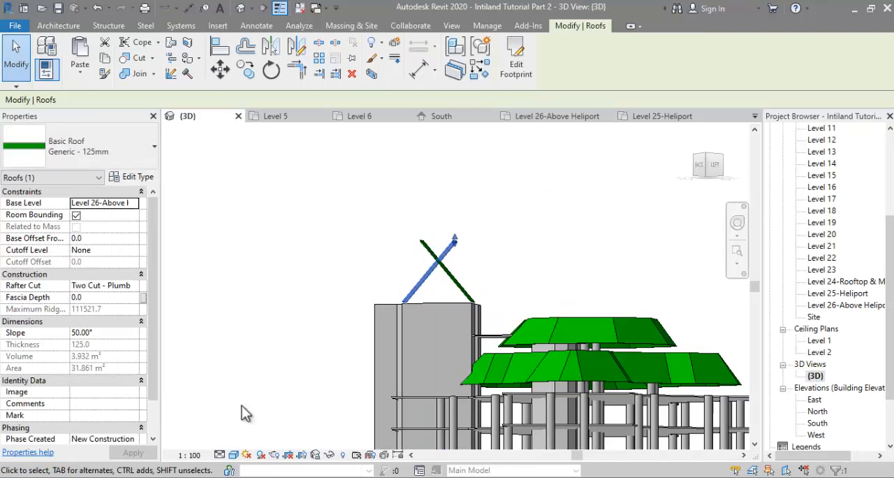
mouse_move(274, 477)
click(300, 445)
click(697, 256)
shift+middle_drag(463, 316, 464, 337)
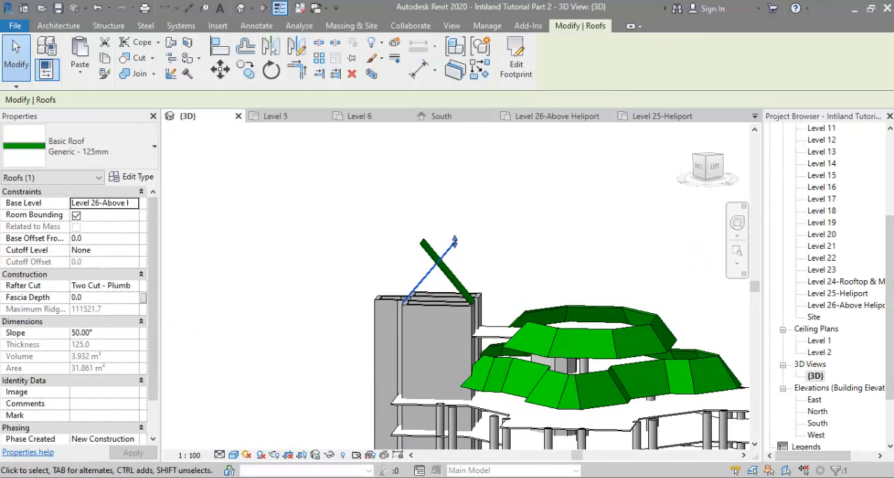
click(300, 444)
scroll(301, 129, up, 4)
click(643, 227)
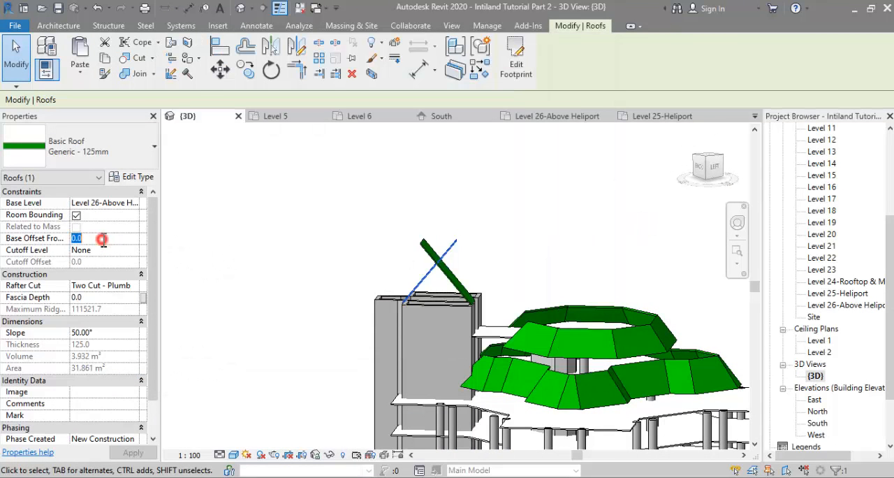
Step: Set the mirrored roof's base offset to 4000 mm
shift+middle_drag(458, 278, 445, 305)
scroll(439, 255, up, 4)
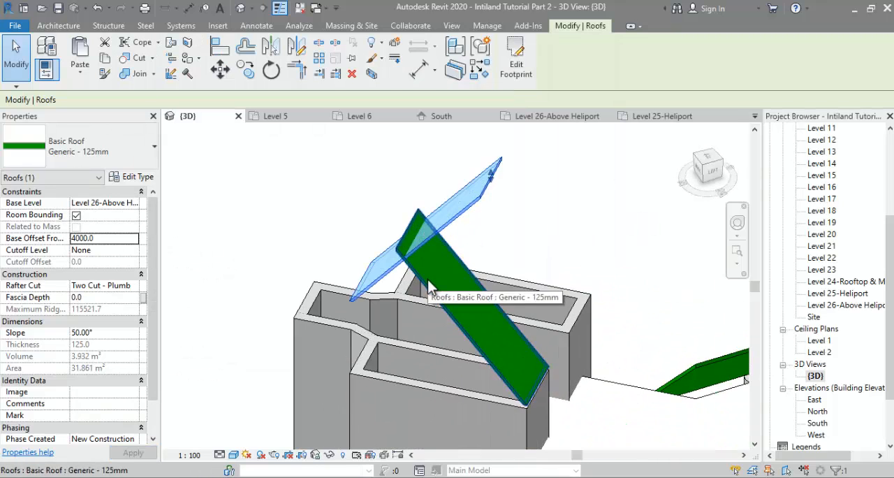
shift+middle_drag(467, 259, 491, 249)
drag(505, 167, 491, 227)
Step: Shorten the mirrored roof's footprint by pulling its heliport-side edge back toward the outer end of the core
double_click(491, 222)
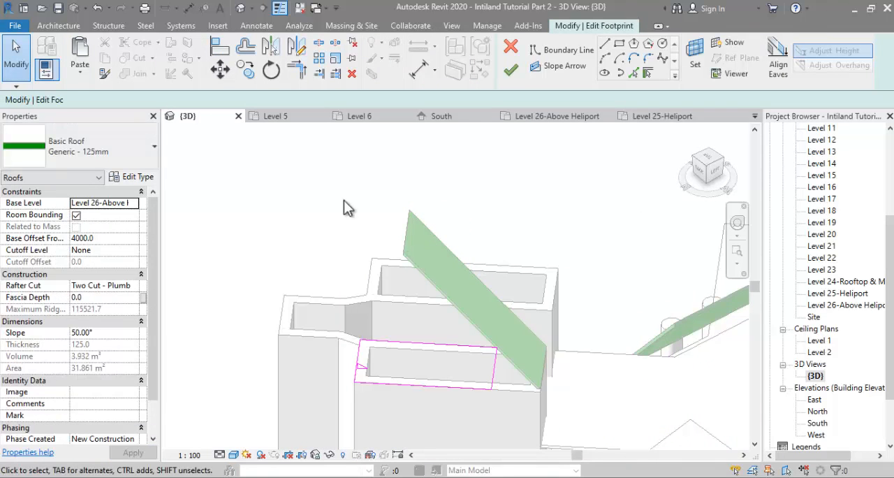
drag(492, 373, 421, 373)
click(511, 70)
Step: Edit the longer roof's footprint and align its upper edge with the top of the raised roof so both slopes form a peak
scroll(420, 274, up, 4)
click(431, 273)
click(515, 63)
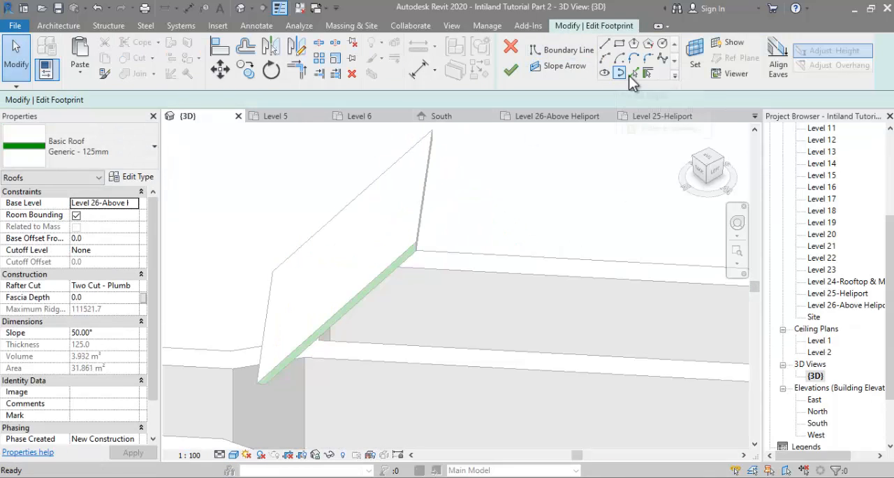
scroll(525, 163, down, 3)
key(a)
key(l)
click(479, 180)
click(465, 317)
click(511, 70)
shift+middle_drag(569, 160, 596, 60)
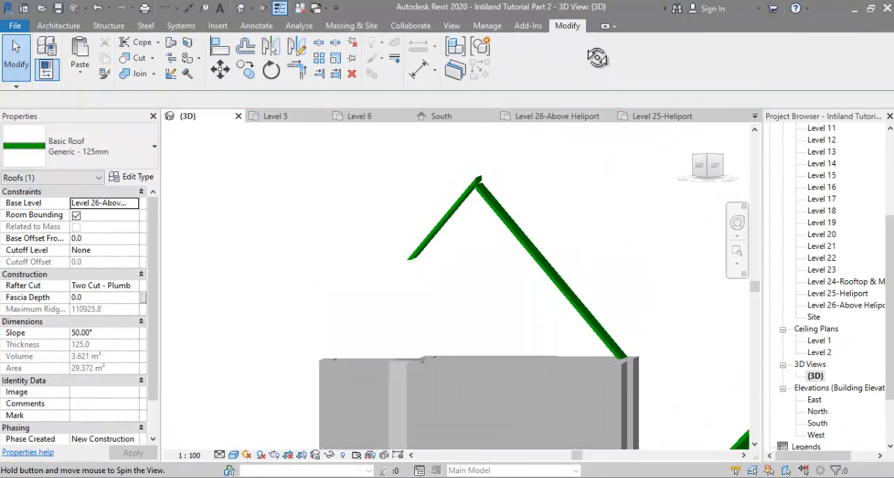
click(677, 217)
scroll(533, 240, down, 4)
shift+middle_drag(534, 239, 545, 267)
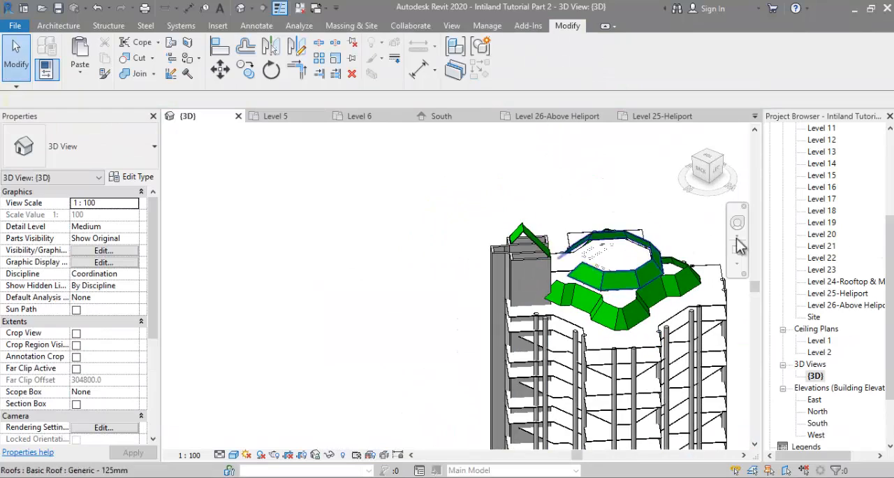
Step: Draw a section running diagonally along the shear wall core in the Level 26-Above Heliport plan and open its view
scroll(860, 382, up, 3)
double_click(810, 399)
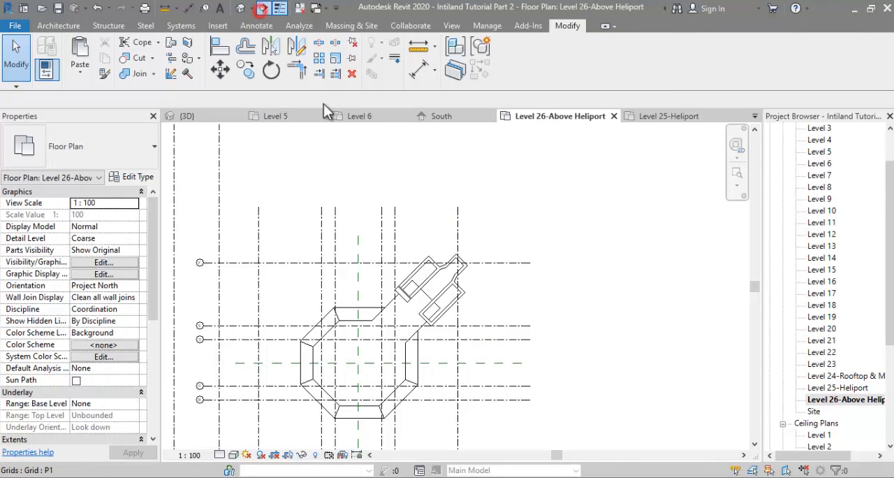
click(358, 296)
click(449, 202)
click(361, 298)
scroll(381, 269, down, 1)
middle_drag(435, 273, 399, 222)
scroll(399, 222, down, 5)
drag(498, 325, 408, 240)
scroll(385, 211, up, 2)
right_click(391, 205)
click(427, 208)
Step: Enlarge the section's crop region sideways and upward to include the peaked core roofs and the heliport roof
middle_drag(472, 288, 477, 349)
scroll(492, 204, up, 3)
click(493, 204)
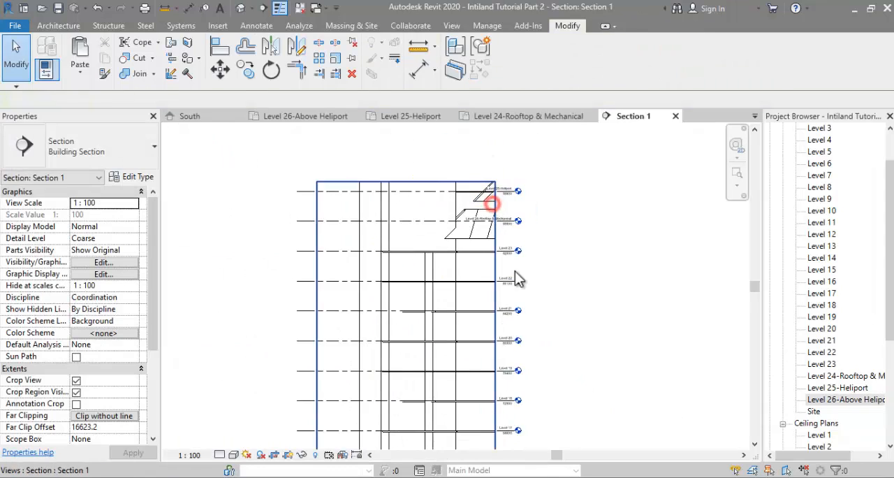
scroll(493, 279, down, 3)
middle_drag(496, 441, 497, 363)
scroll(496, 335, down, 1)
drag(496, 371, 552, 370)
middle_drag(497, 319, 495, 408)
scroll(494, 279, up, 2)
drag(466, 221, 462, 160)
scroll(399, 169, up, 1)
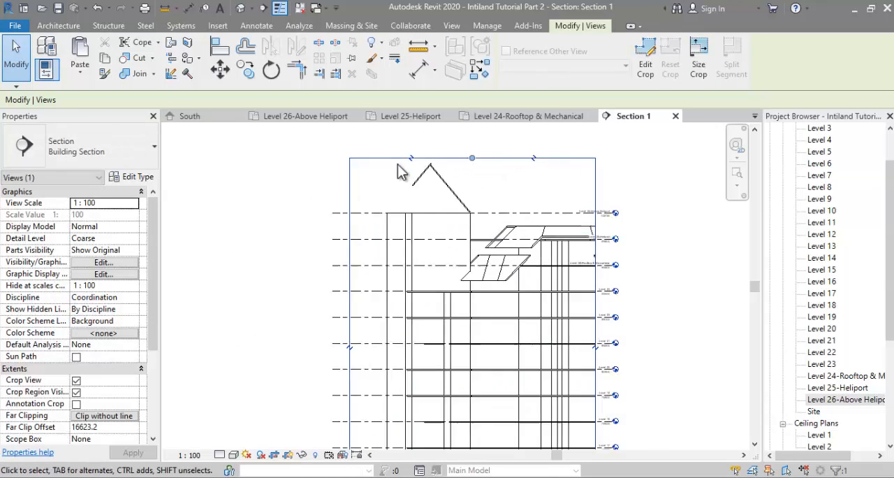
Step: Move the shorter core roof in Section 1 so its upper edge meets the longer roof's upper edge at the peak
click(412, 196)
click(220, 69)
scroll(516, 183, up, 4)
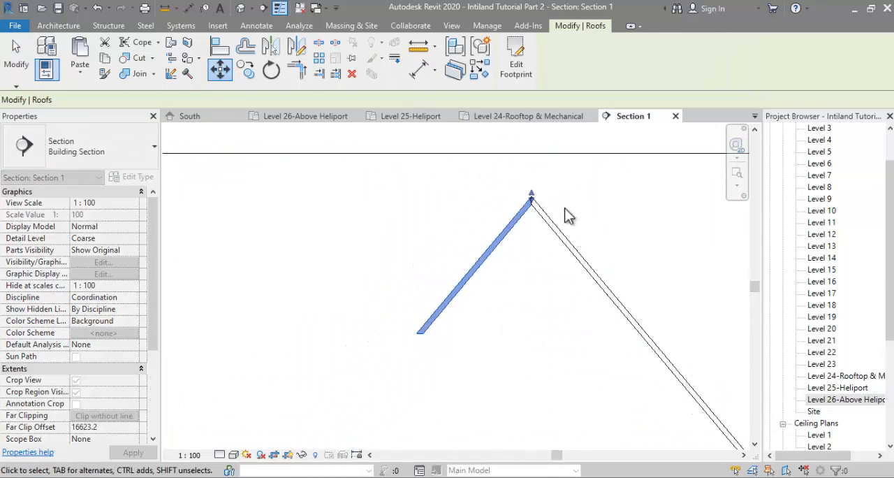
key(Escape)
key(Escape)
scroll(564, 211, down, 2)
scroll(815, 349, down, 3)
Step: Attach the tops of the first core's three selected shear walls to both sloped roofs in the 3D view
double_click(816, 354)
shift+middle_drag(582, 314, 279, 347)
scroll(539, 258, up, 5)
click(542, 258)
ctrl+click(528, 282)
ctrl+click(514, 255)
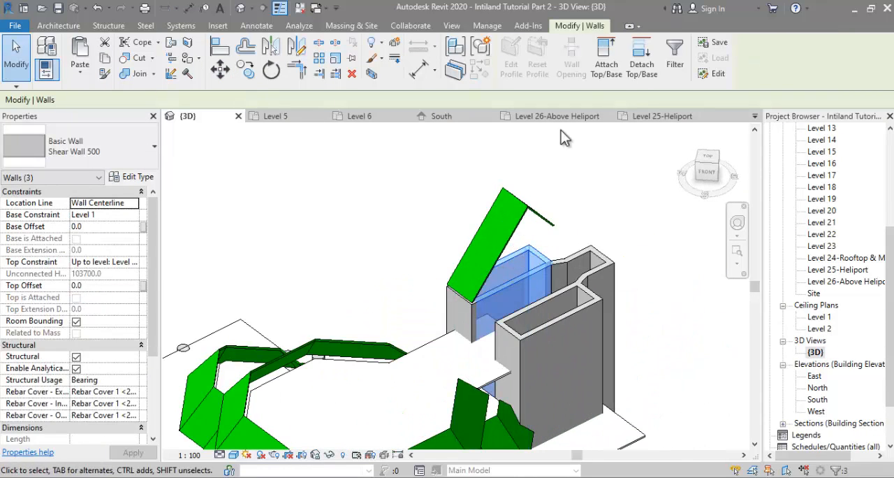
click(606, 58)
click(542, 216)
click(606, 58)
click(488, 228)
click(631, 206)
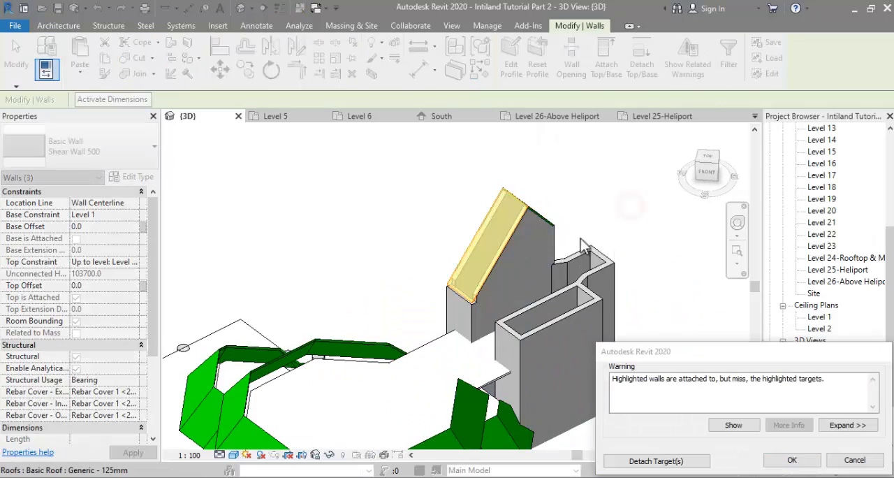
scroll(456, 326, up, 3)
click(793, 460)
Step: Attach the top of the first core's heliport-side end wall to the longer roof slope
click(470, 307)
click(647, 59)
click(474, 219)
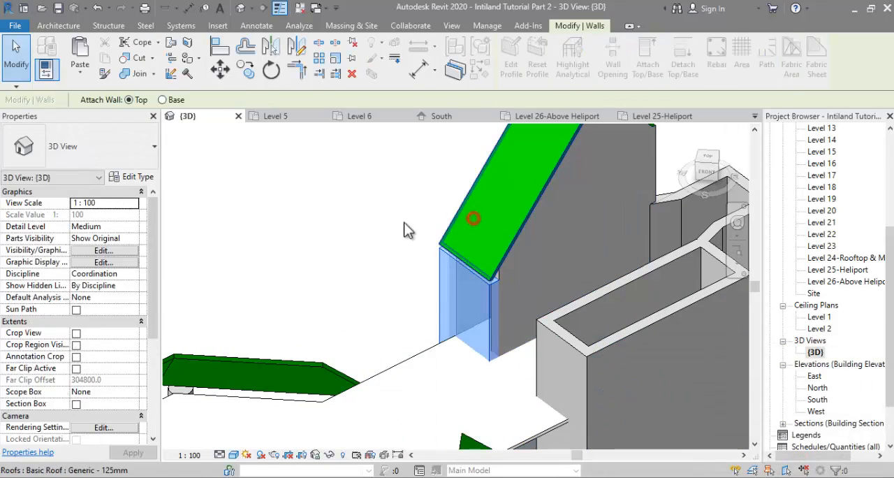
click(396, 234)
Step: Copy both sloped roofs from the first core onto the parallel second core in the Level 26-Above Heliport plan
scroll(384, 240, down, 4)
shift+middle_drag(405, 267, 598, 239)
scroll(463, 196, up, 1)
click(463, 196)
shift+middle_drag(463, 196, 425, 234)
ctrl+click(431, 235)
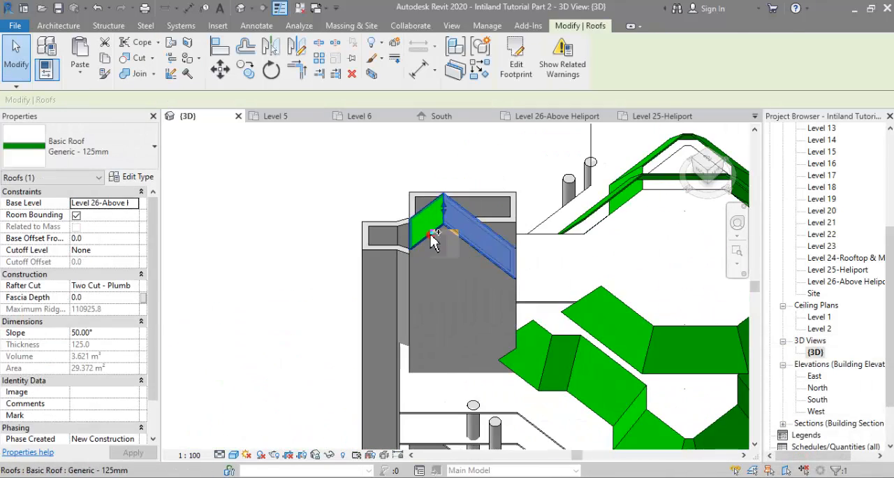
double_click(844, 281)
click(246, 70)
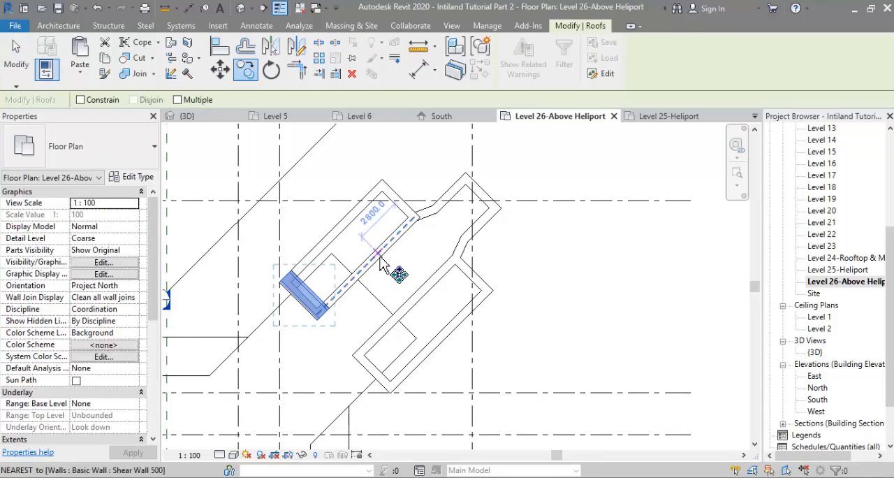
click(378, 256)
click(451, 326)
click(489, 331)
scroll(493, 328, down, 1)
Step: Attach the second core's shear walls to the copied roof slopes in 3D and detach the targets they miss
double_click(823, 350)
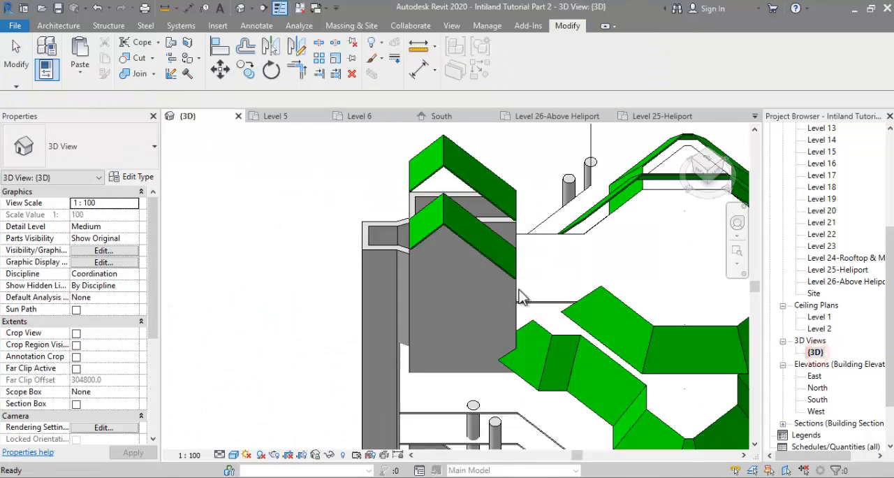
shift+middle_drag(519, 289, 301, 279)
click(505, 305)
ctrl+click(567, 319)
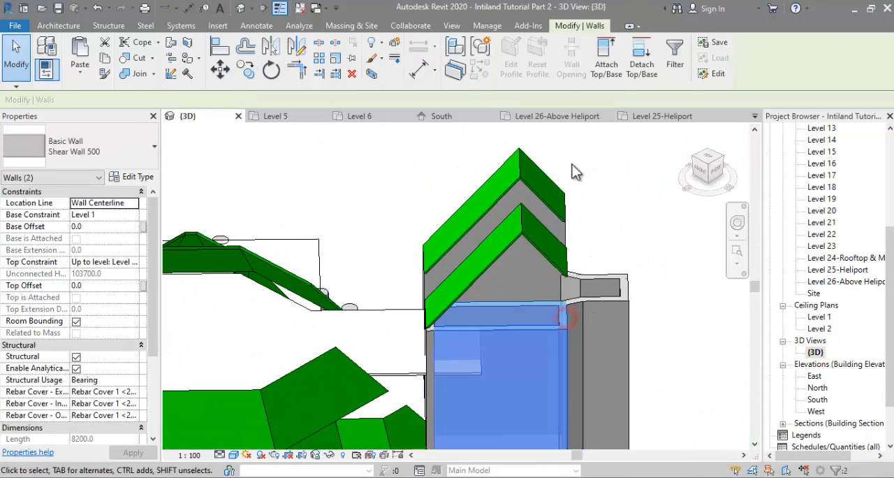
click(606, 56)
click(422, 275)
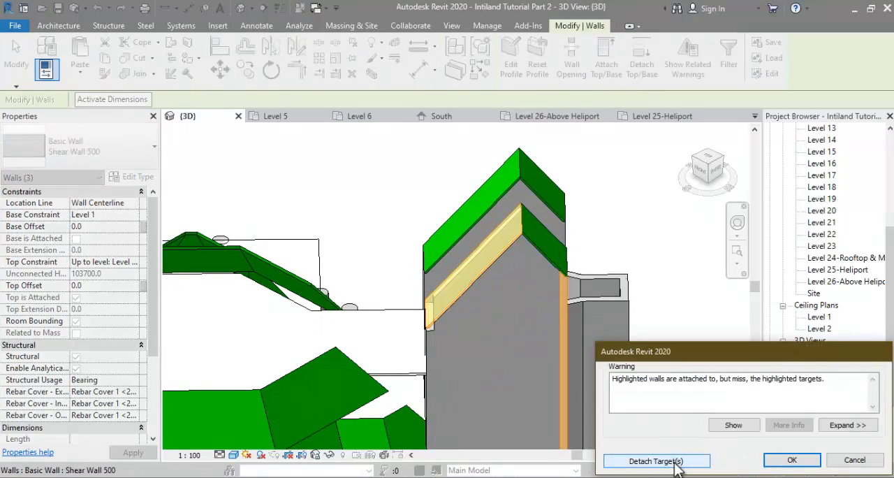
click(675, 463)
Step: Attach the top of the second core's heliport-side end wall to the longer copied roof slope
shift+middle_drag(513, 363, 615, 380)
scroll(440, 325, up, 2)
click(445, 339)
click(646, 64)
click(504, 241)
shift+middle_drag(590, 267, 454, 230)
Step: Compare the peaked shear wall cores in 3D with the reference photo of the Intiland tower
scroll(573, 286, down, 4)
scroll(609, 188, down, 1)
click(603, 179)
mouse_move(275, 476)
click(236, 447)
drag(498, 128, 456, 169)
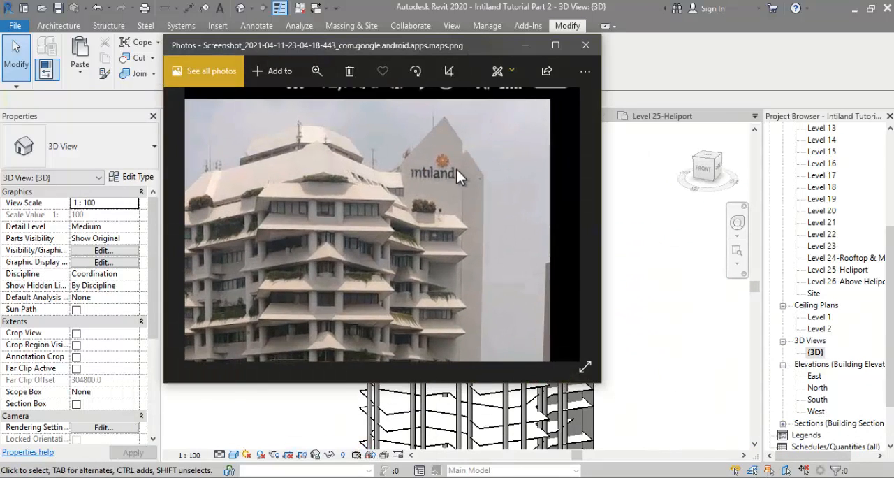
click(669, 251)
scroll(832, 290, up, 3)
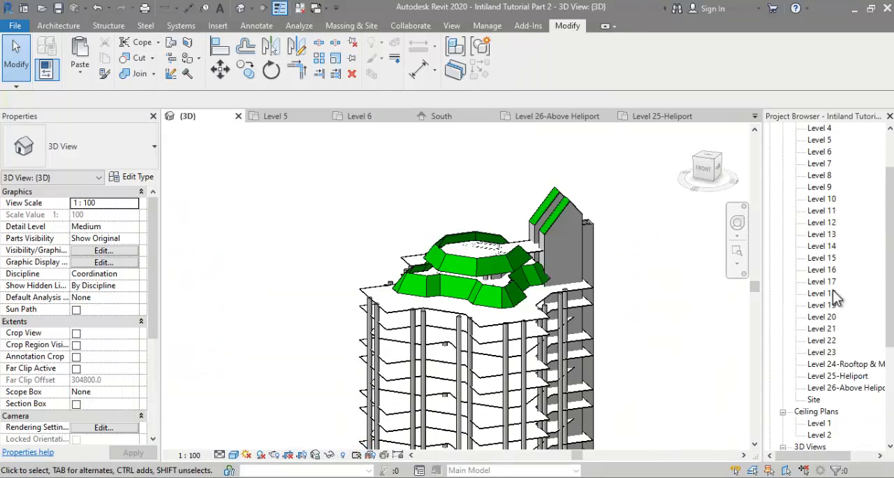
Step: Set the cut plane offset to 5000 in the view range of the Level 26-Above Heliport plan
double_click(831, 388)
click(412, 353)
click(618, 324)
scroll(105, 315, down, 5)
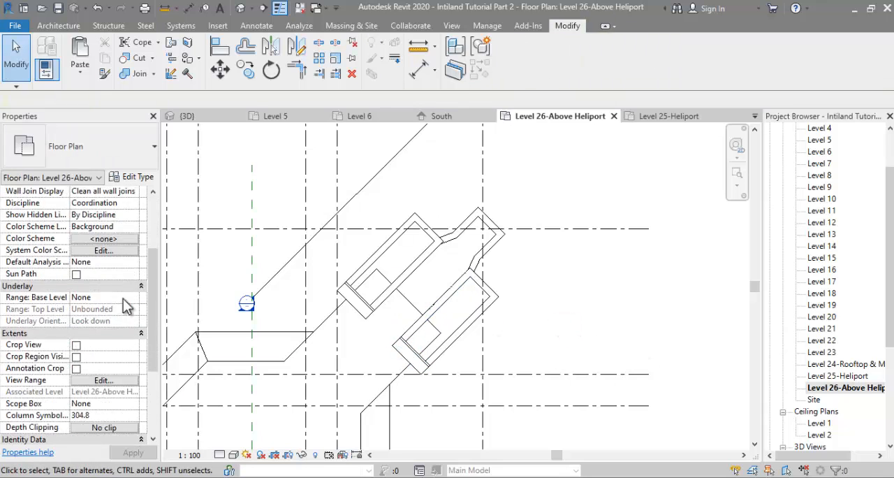
click(112, 285)
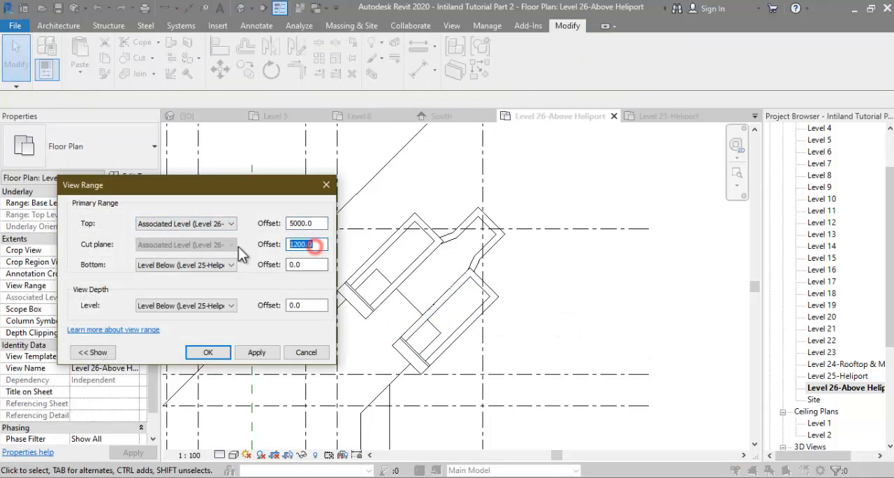
text(5000)
key(Return)
click(115, 286)
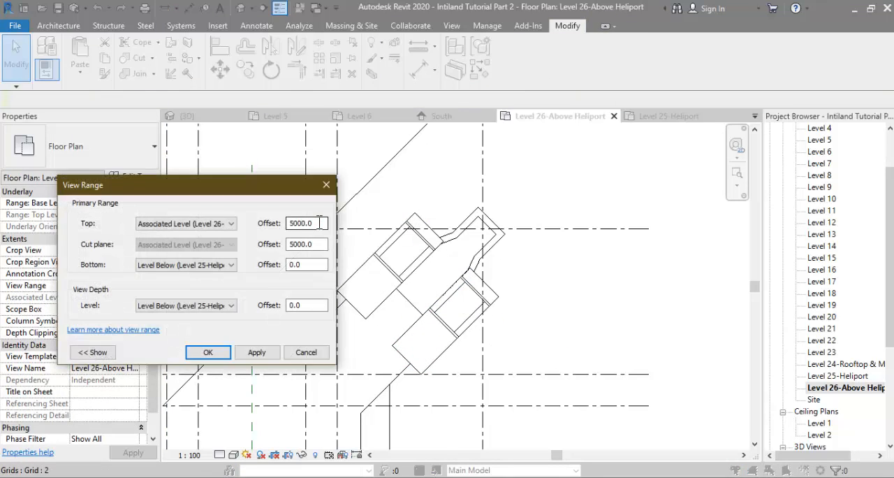
click(207, 352)
Step: Copy one core's pair of sloped roofs onto the smaller core that projects between the two peaked cores
scroll(424, 253, up, 2)
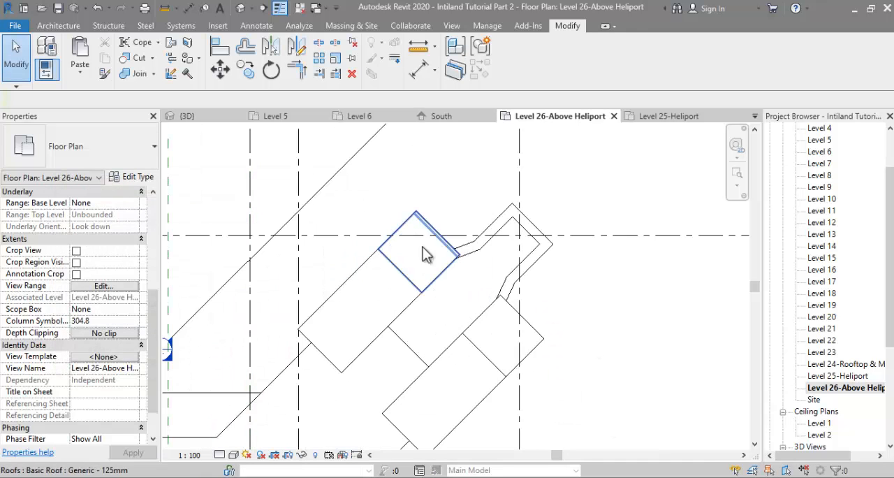
click(423, 251)
drag(441, 252, 579, 295)
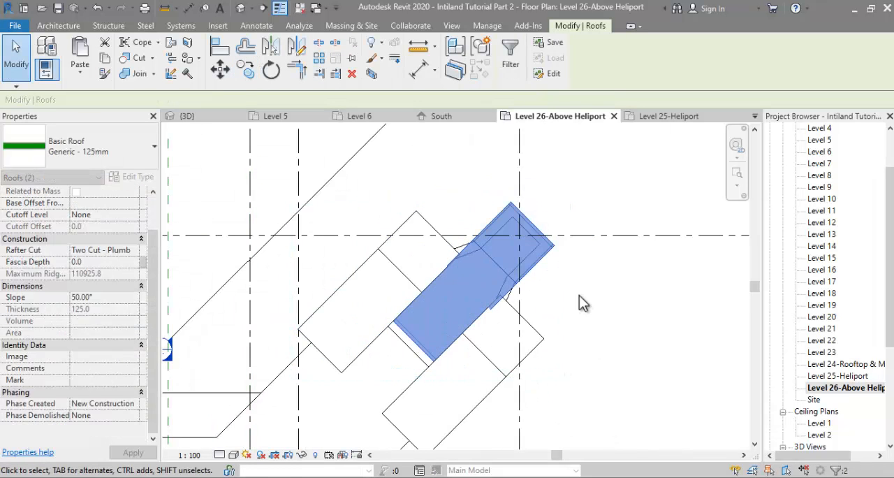
click(565, 310)
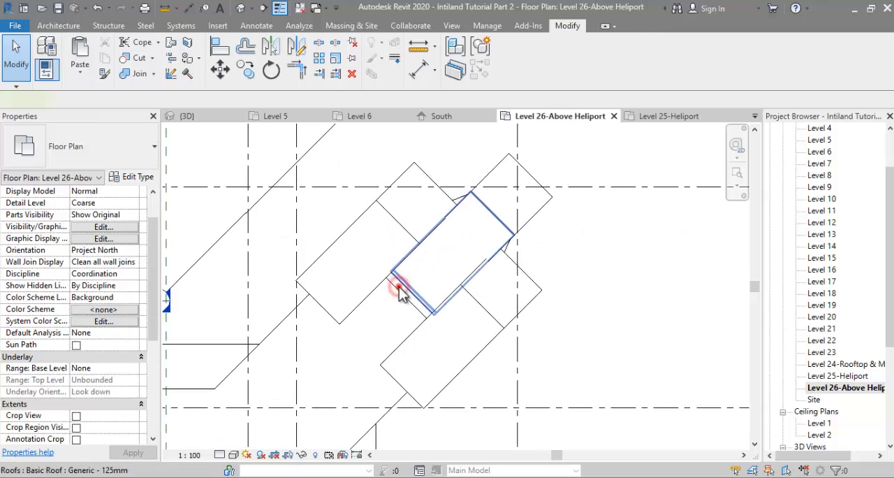
Step: Shorten the footprint of the longer copied roof by pulling its heliport-side edge toward the smaller core
double_click(401, 284)
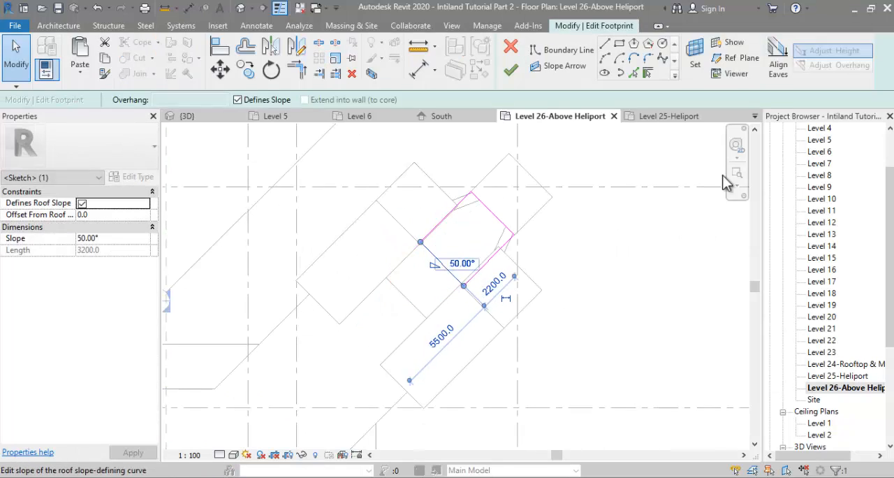
click(511, 69)
scroll(890, 339, down, 1)
Step: Open the Section 1 view after checking the copied roofs in 3D, and save the project
click(187, 116)
shift+middle_drag(531, 231, 594, 189)
scroll(571, 222, up, 5)
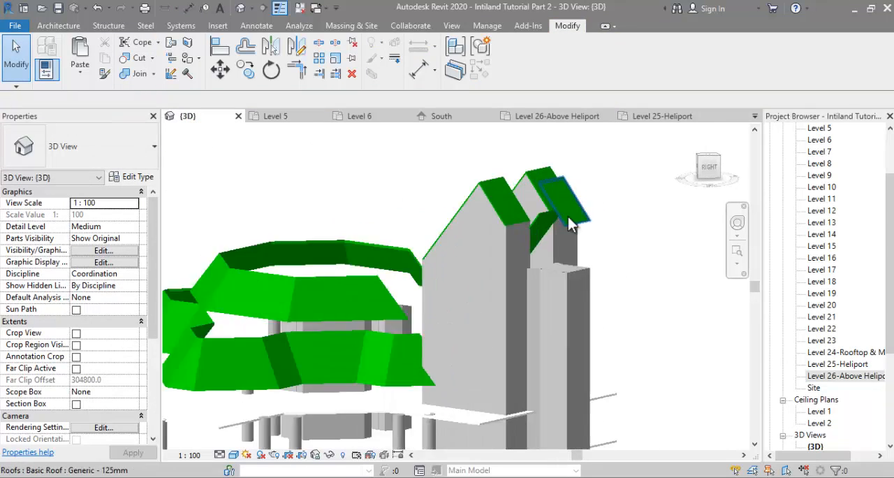
click(570, 222)
scroll(572, 231, up, 2)
shift+middle_drag(595, 256, 645, 214)
scroll(819, 375, down, 5)
click(783, 364)
double_click(822, 376)
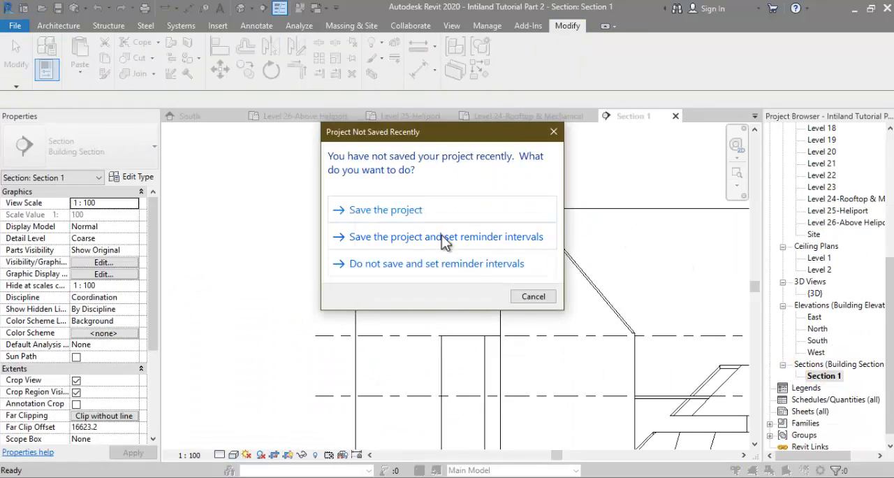
click(392, 211)
Step: Move the smaller core's outer roof slope down so its upper edge meets the shortened slope at the peak
click(458, 258)
click(219, 69)
scroll(472, 242, up, 4)
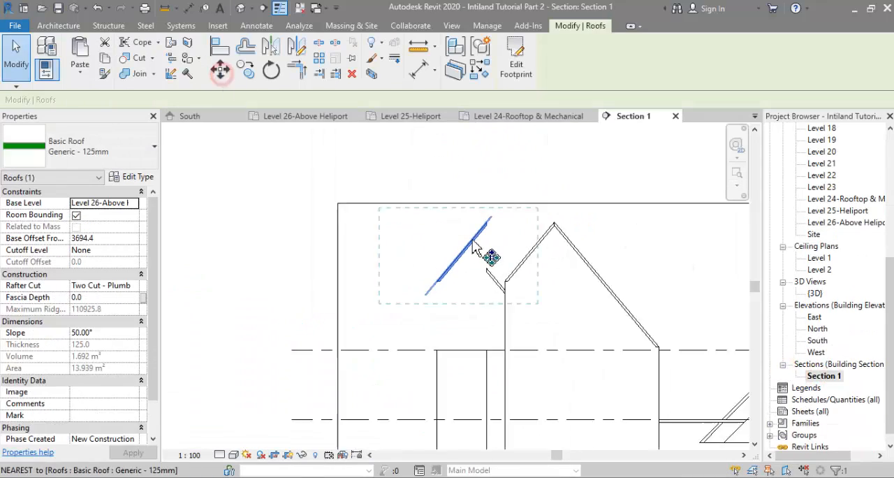
click(494, 214)
click(494, 285)
Step: Lower both roof slopes of the smaller core together by about 1600 mm in the section
mouse_move(273, 477)
click(387, 457)
click(668, 66)
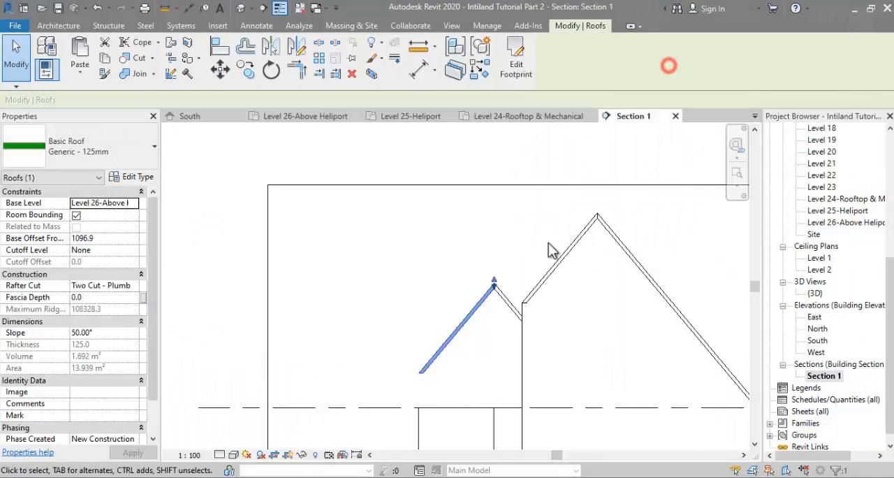
scroll(499, 321, up, 2)
ctrl+click(514, 300)
click(223, 74)
click(492, 272)
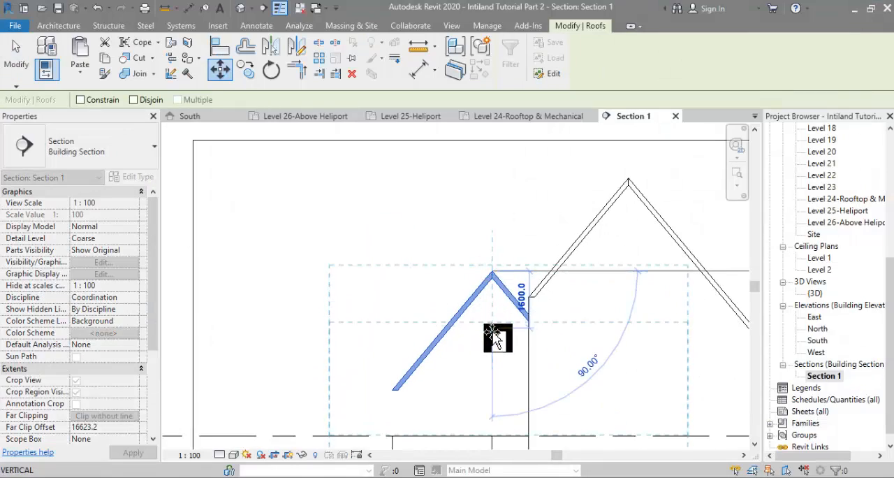
click(493, 332)
scroll(501, 283, down, 2)
scroll(621, 297, down, 2)
click(657, 279)
Step: Attach the smaller core's side wall tops to its two roof slopes in the 3D view
double_click(816, 294)
shift+middle_drag(469, 347, 419, 391)
scroll(526, 277, up, 2)
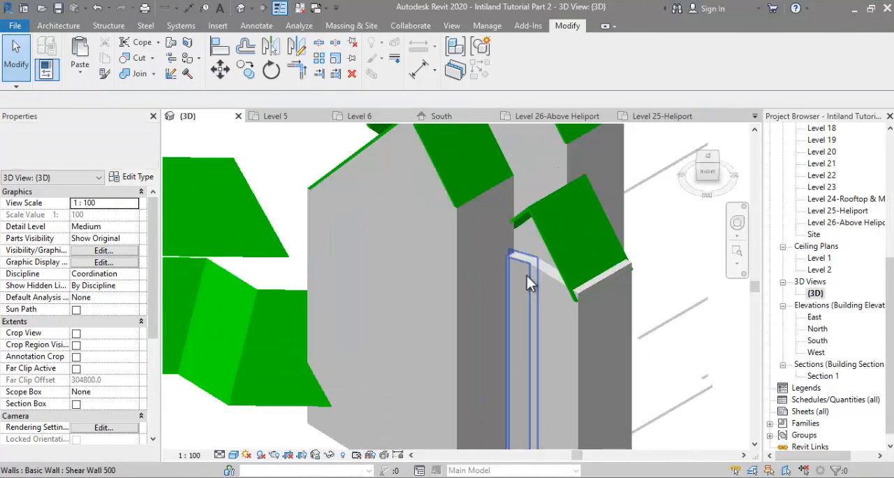
shift+middle_drag(527, 275, 517, 347)
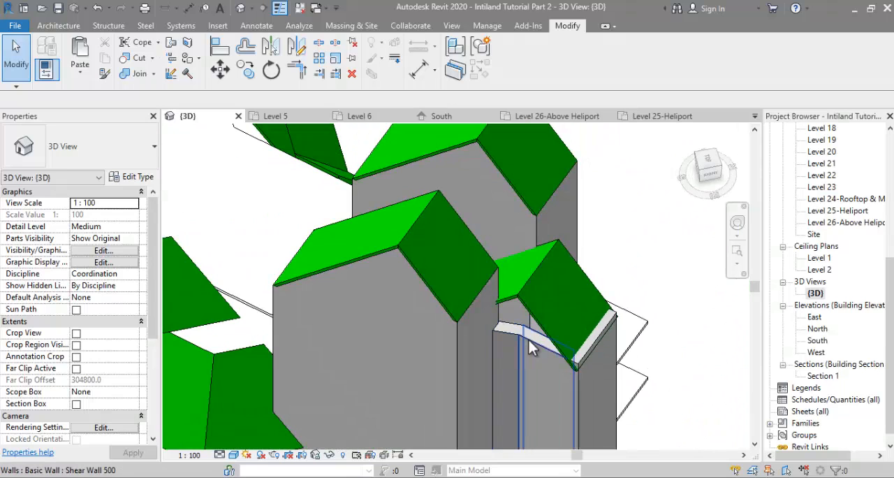
click(530, 340)
shift+middle_drag(554, 279, 558, 259)
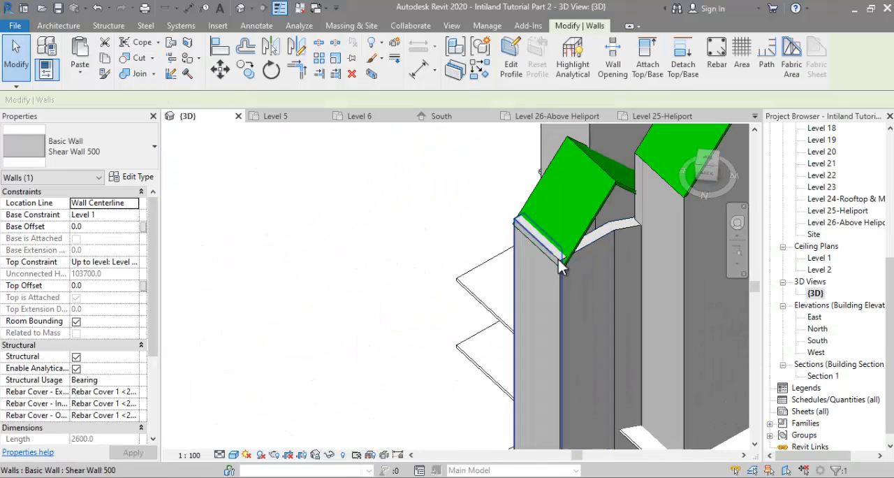
click(651, 216)
shift+middle_drag(650, 216, 641, 294)
scroll(616, 294, up, 4)
click(612, 294)
scroll(640, 292, down, 2)
click(646, 63)
click(585, 342)
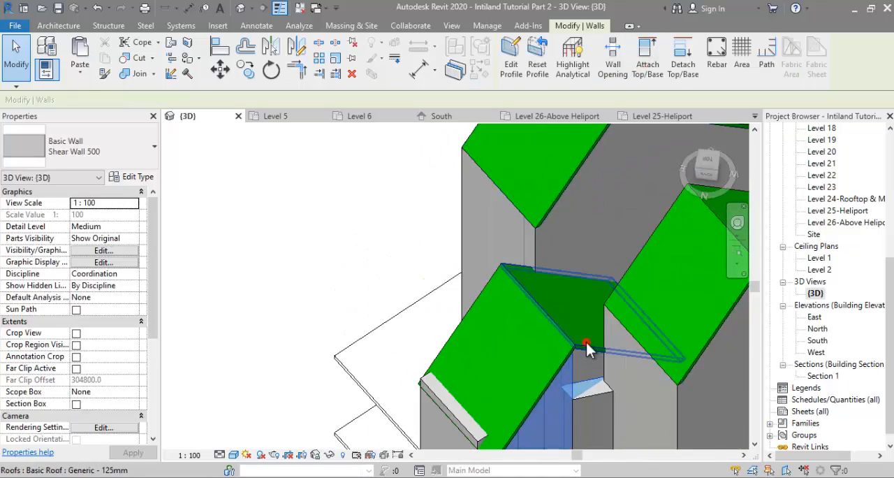
Step: Attach the short wall joining the smaller core to its neighbour to the heliport-side roof slope
shift+middle_drag(523, 338, 452, 277)
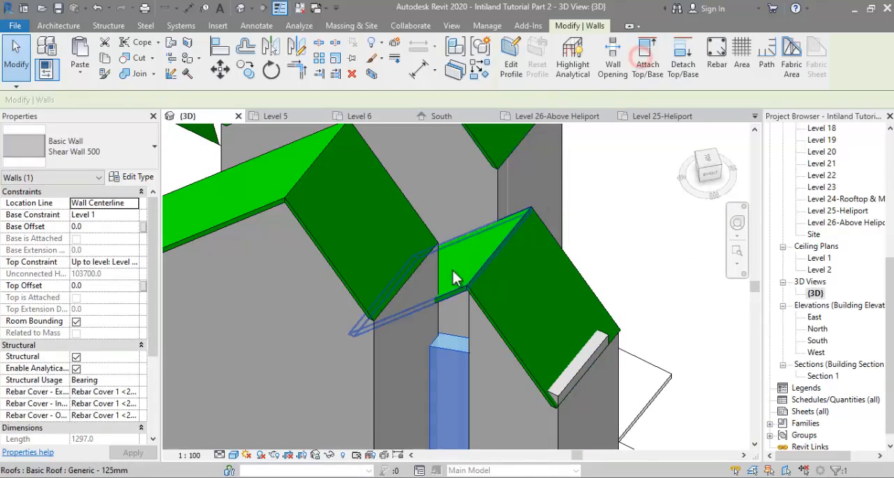
click(453, 272)
click(650, 244)
scroll(653, 246, down, 5)
Step: Attach the top of the smaller core's outer end wall to the outer roof slope
shift+middle_drag(656, 252, 614, 222)
scroll(600, 227, up, 2)
click(580, 241)
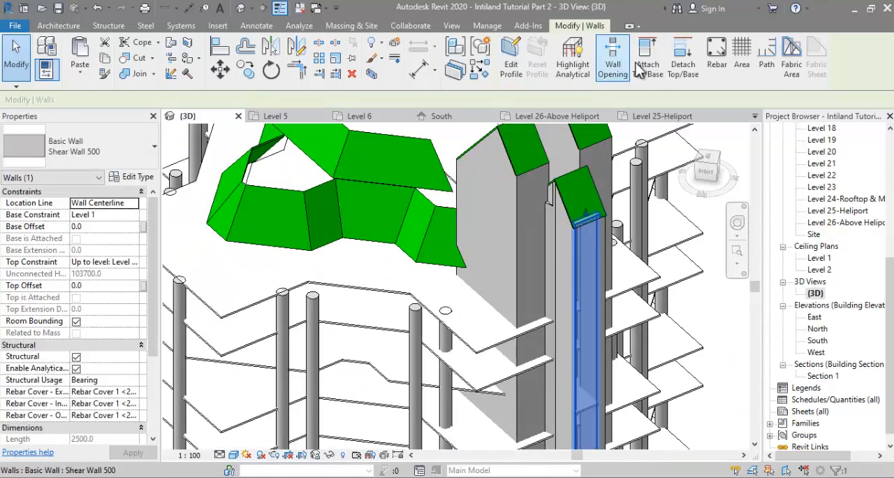
click(645, 64)
click(579, 176)
shift+middle_drag(675, 218, 608, 212)
Step: Open the structure layer's material of the Generic - 125mm roof type from the Level 24 rooftop roof
click(526, 231)
scroll(563, 257, down, 5)
shift+middle_drag(562, 257, 688, 246)
scroll(651, 268, down, 3)
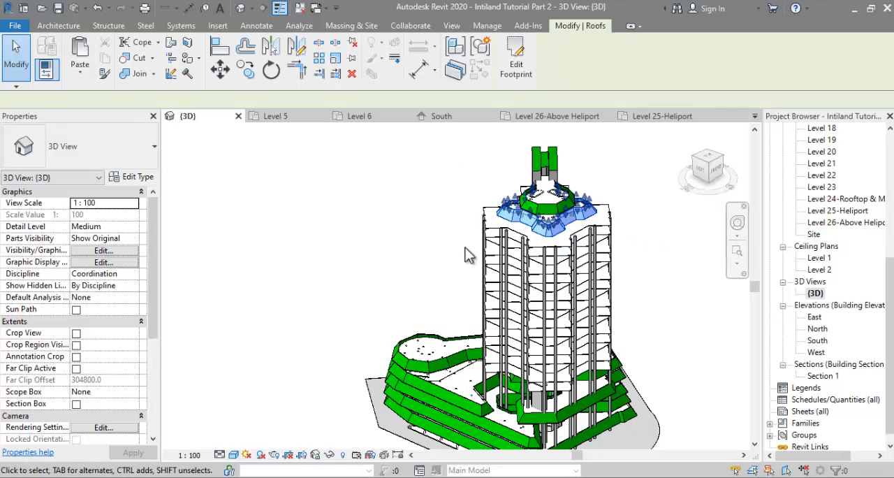
shift+middle_drag(462, 248, 244, 217)
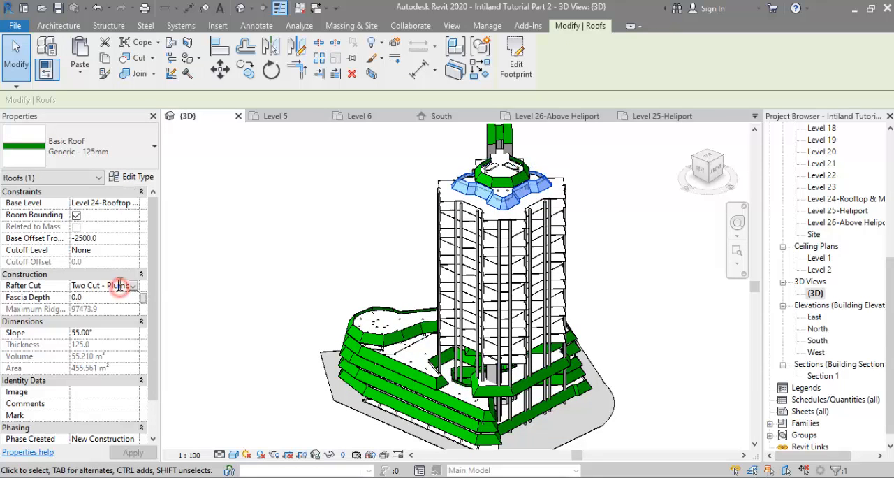
click(115, 179)
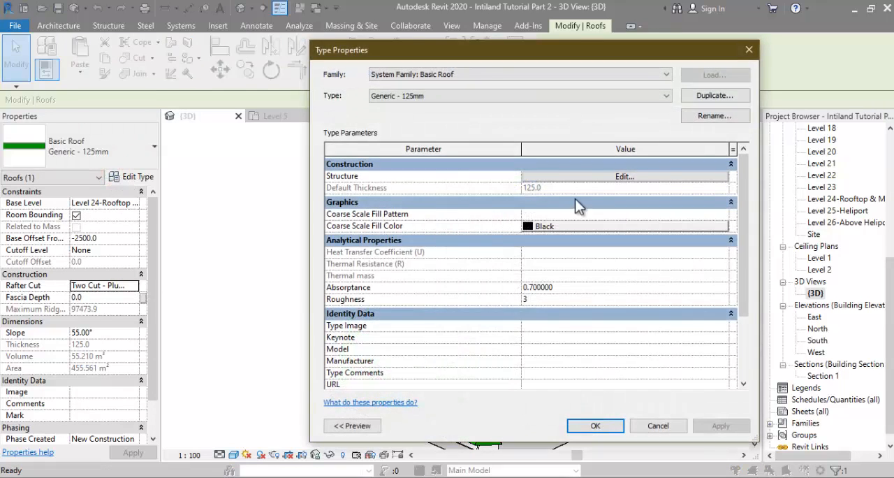
click(575, 176)
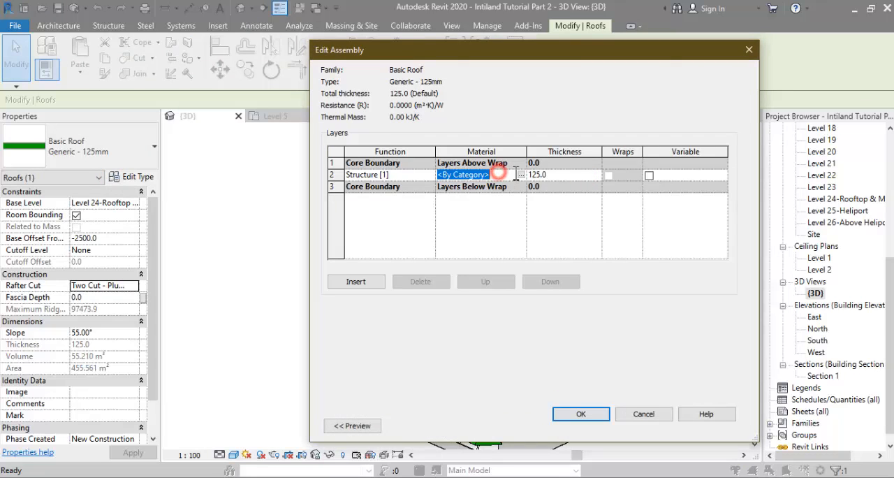
click(517, 174)
Step: Duplicate the Default Roof material as Atap Intiland and let its shading use the render appearance
click(269, 136)
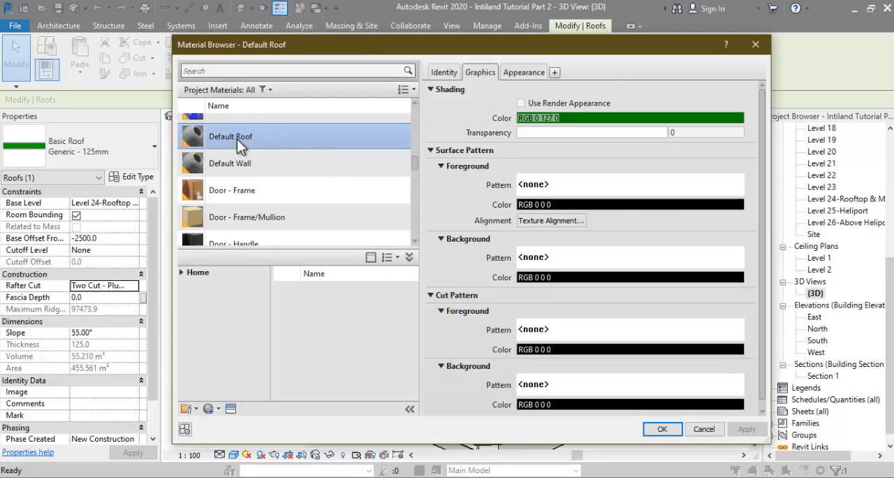
right_click(238, 143)
text(A)
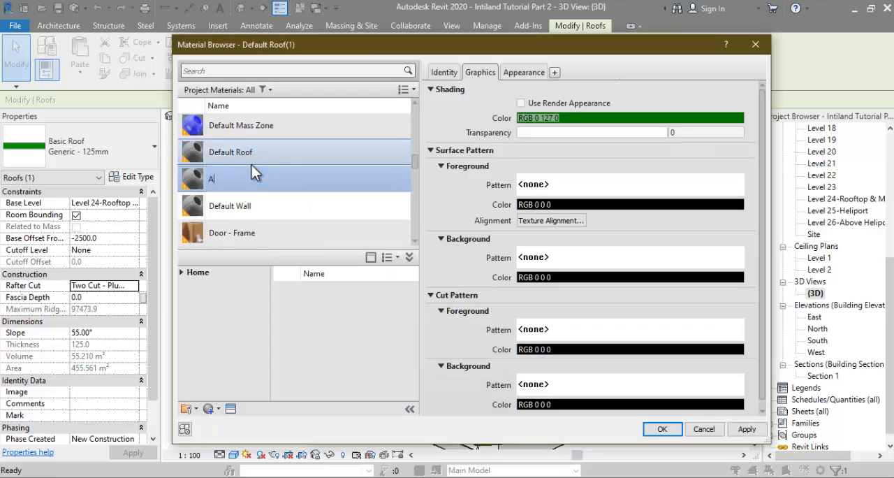
text(tap Intiland)
key(Return)
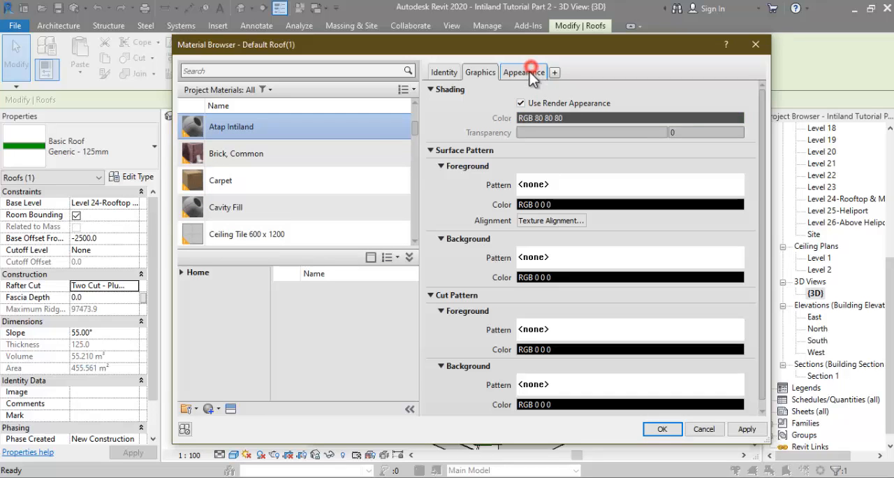
Step: Set Atap Intiland's appearance colour to RGB 247 247 247 and apply the material to the Generic - 125mm roof type's structure layer
click(529, 72)
click(567, 212)
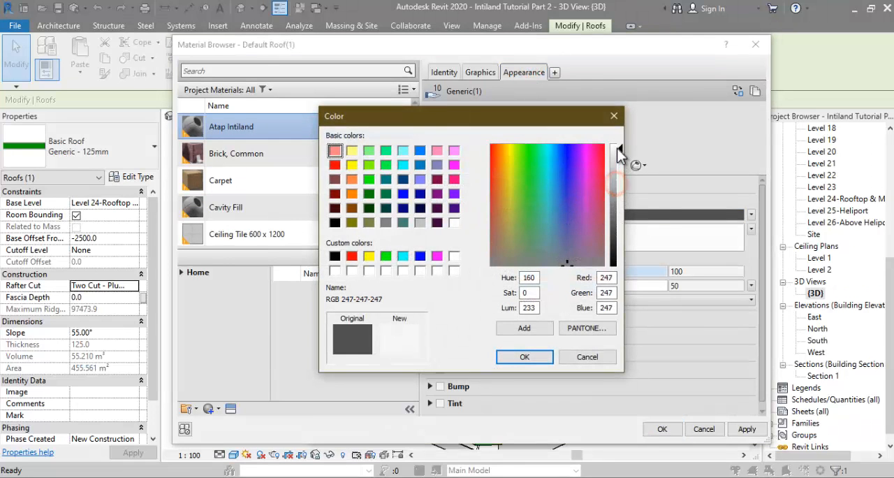
click(532, 363)
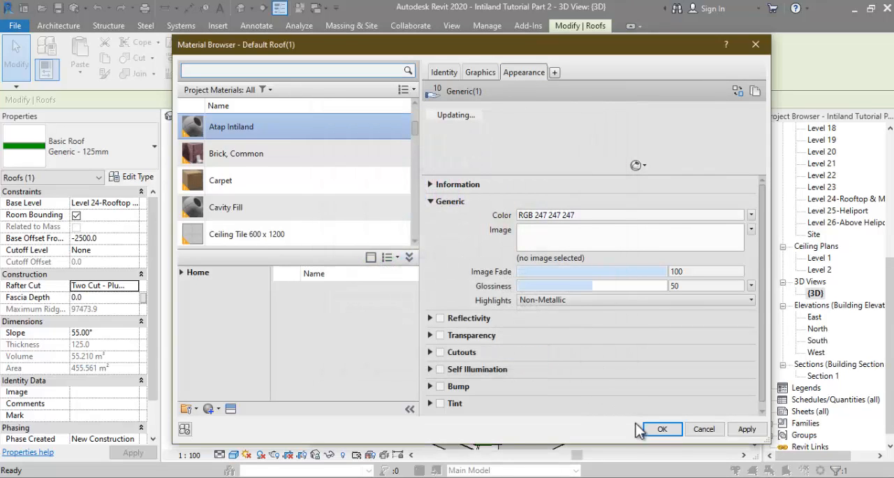
click(656, 429)
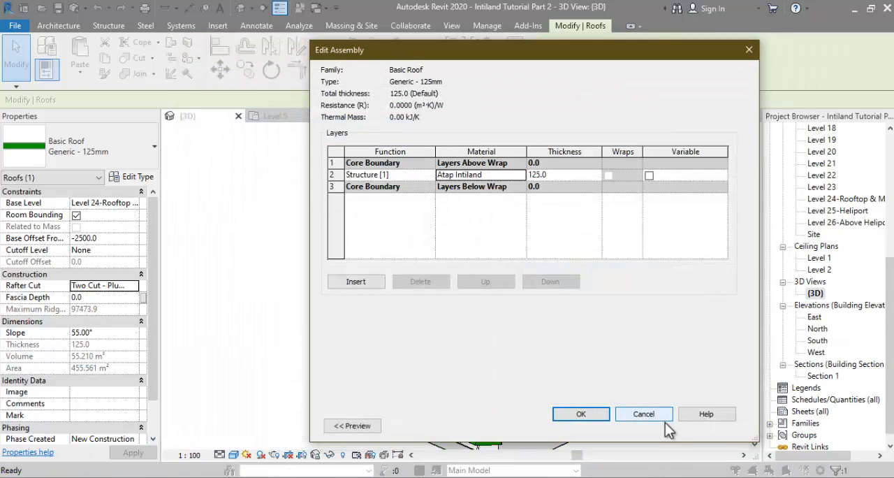
click(569, 414)
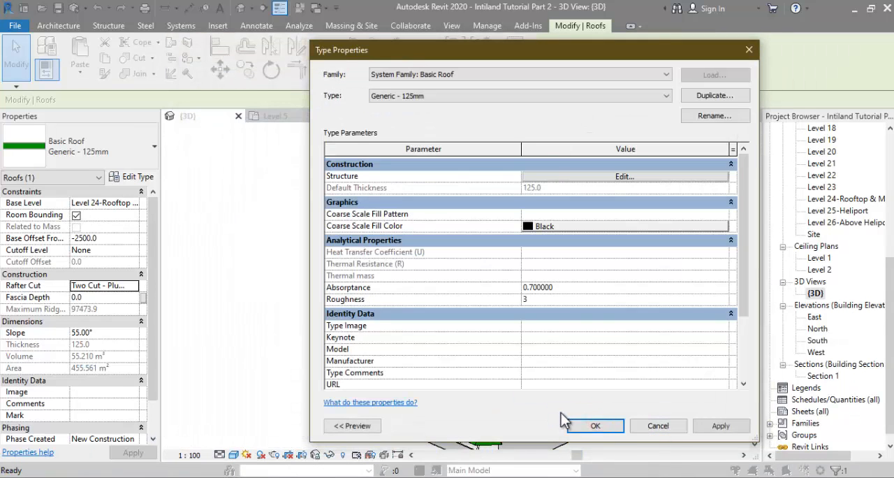
click(603, 430)
click(303, 255)
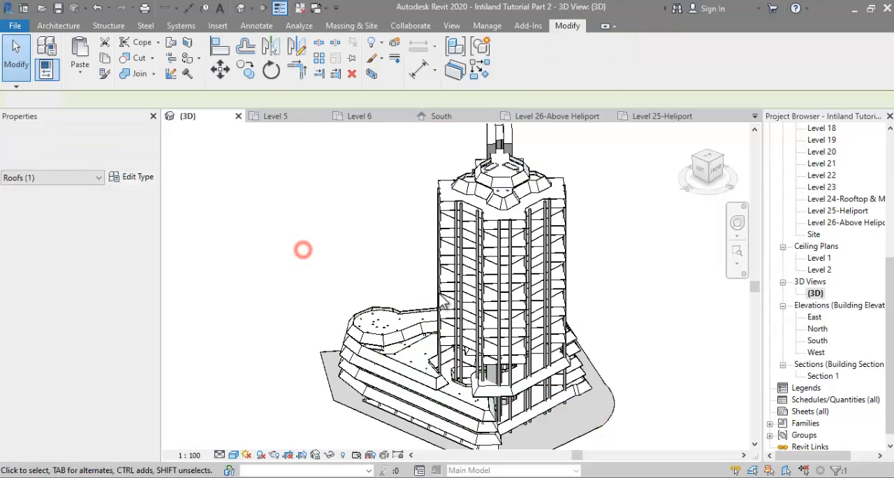
Step: Open the footprint sketch of the Level 24 rooftop roof for editing in the 3D view
shift+middle_drag(303, 255, 424, 315)
scroll(419, 154, up, 4)
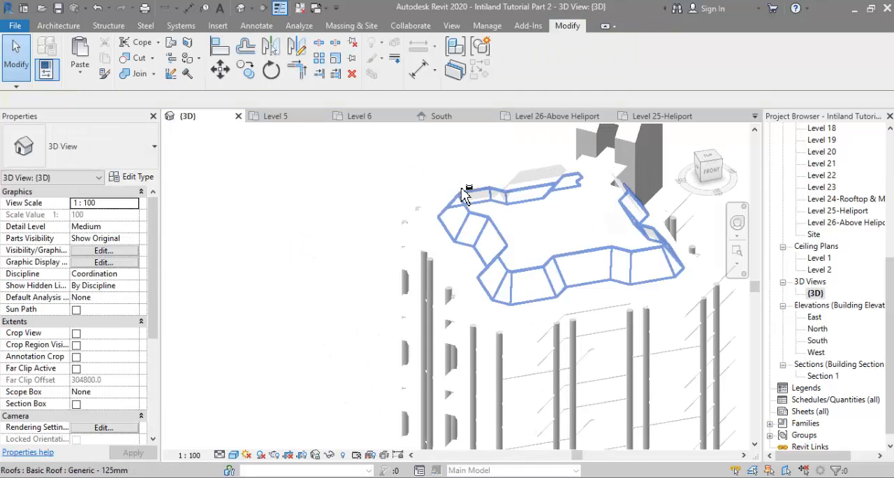
click(461, 187)
drag(482, 297, 495, 299)
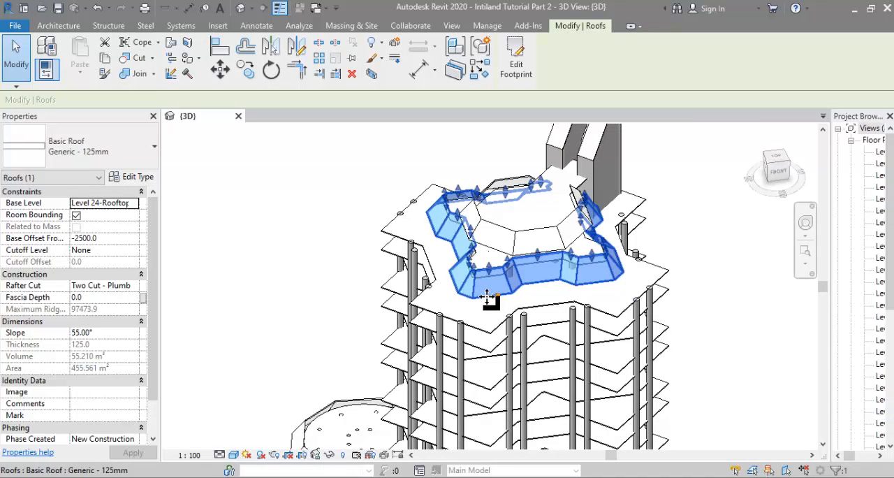
scroll(456, 281, up, 5)
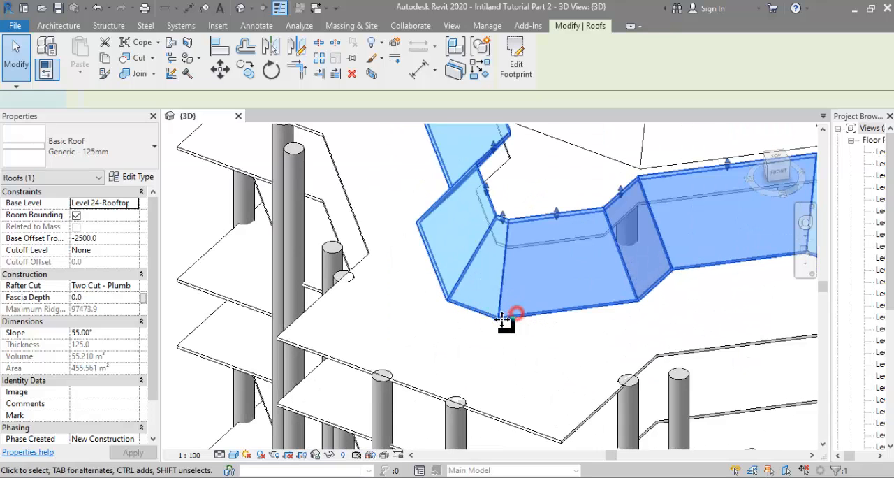
double_click(502, 319)
Step: Delete the inner and outer chamfer lines at the footprint's front-left corner and trim the neighbouring lines into sharp corners
scroll(484, 292, up, 3)
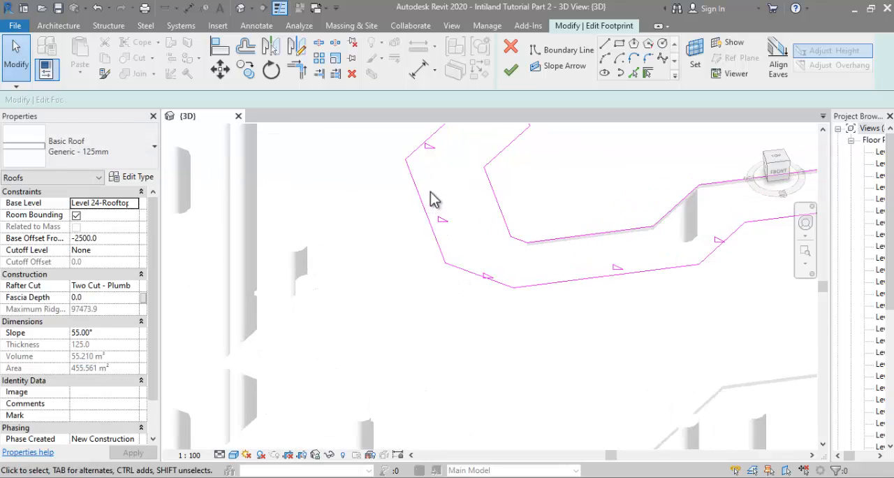
mouse_move(428, 187)
mouse_down()
mouse_move(544, 321)
mouse_move(562, 329)
mouse_up()
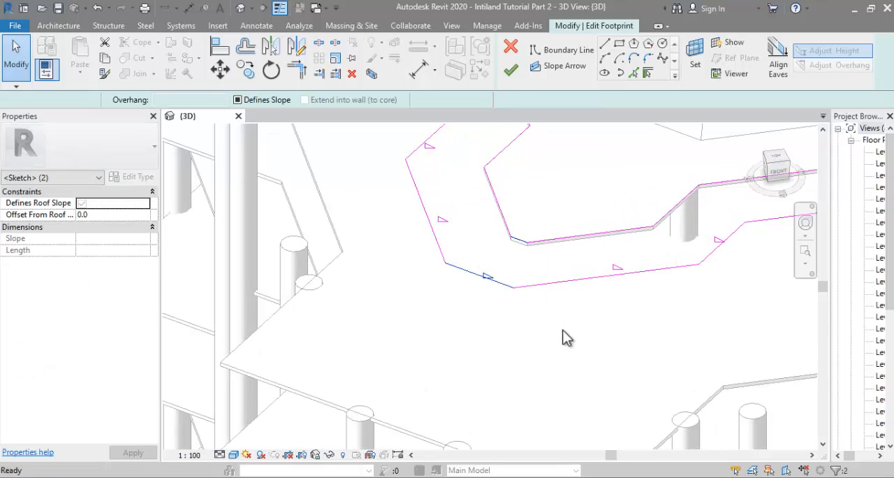
key(Delete)
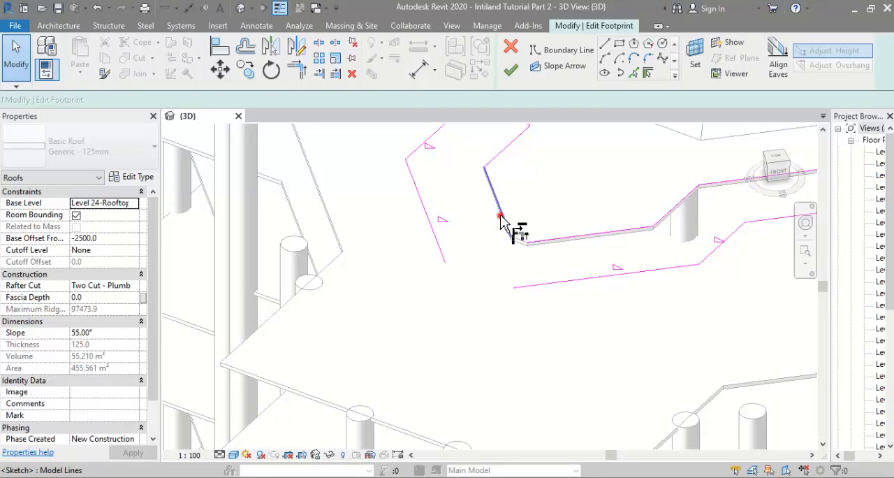
click(500, 217)
click(536, 289)
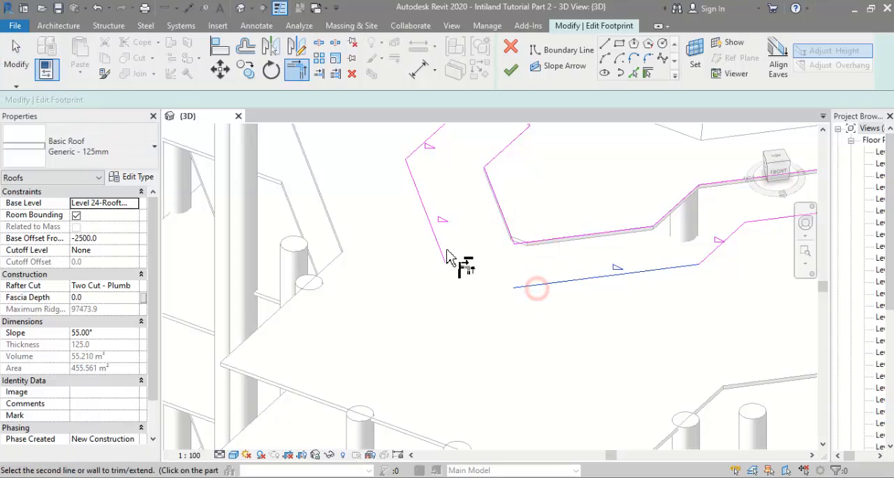
scroll(353, 319, down, 4)
key(Escape)
Step: Remove both chamfer lines at the footprint's front-right corner and join the adjoining inner and outer boundary lines
scroll(551, 311, up, 4)
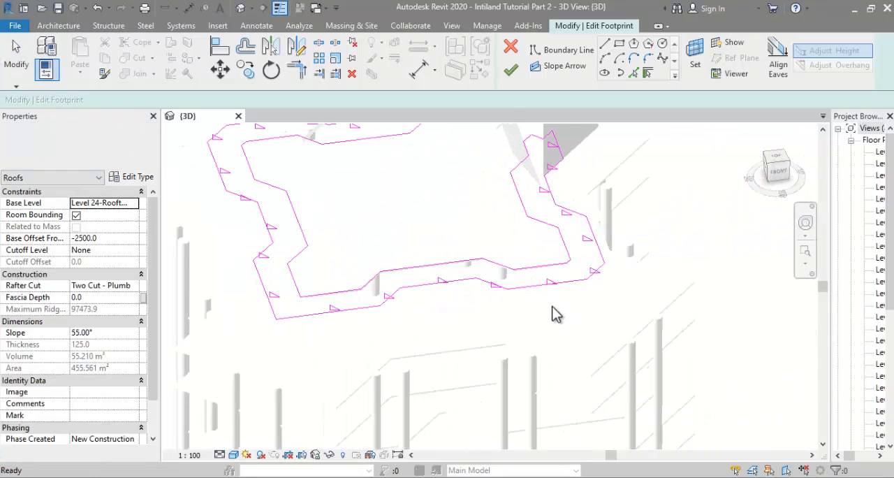
drag(624, 248, 624, 248)
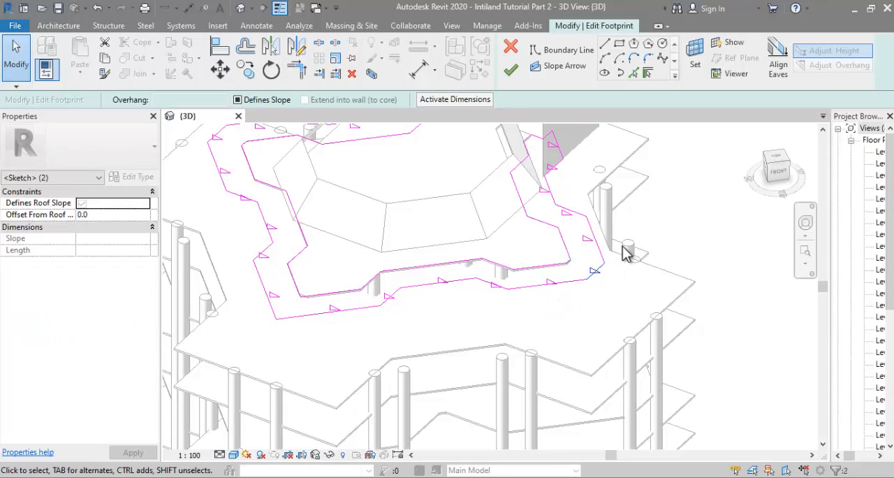
key(Delete)
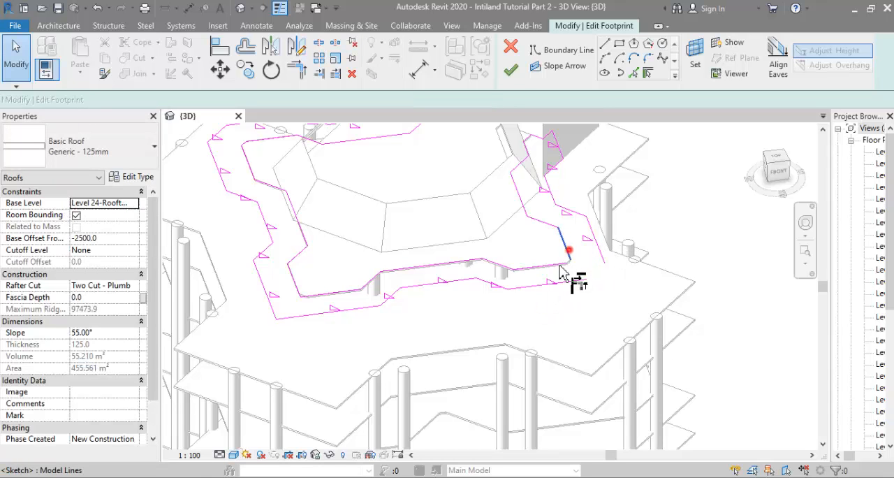
click(579, 280)
scroll(610, 314, down, 2)
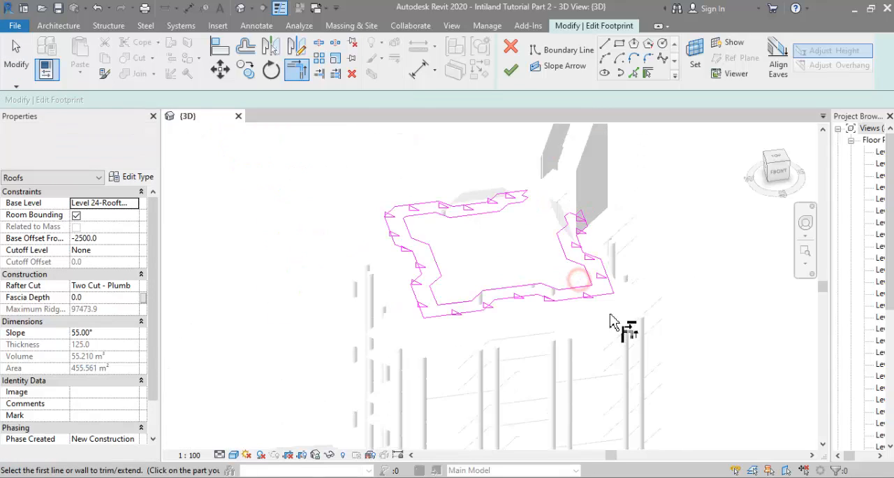
Step: Replace the chamfers at the footprint's rear-left corner with sharp inner and outer corners, and finish the roof footprint edit
scroll(368, 199, up, 4)
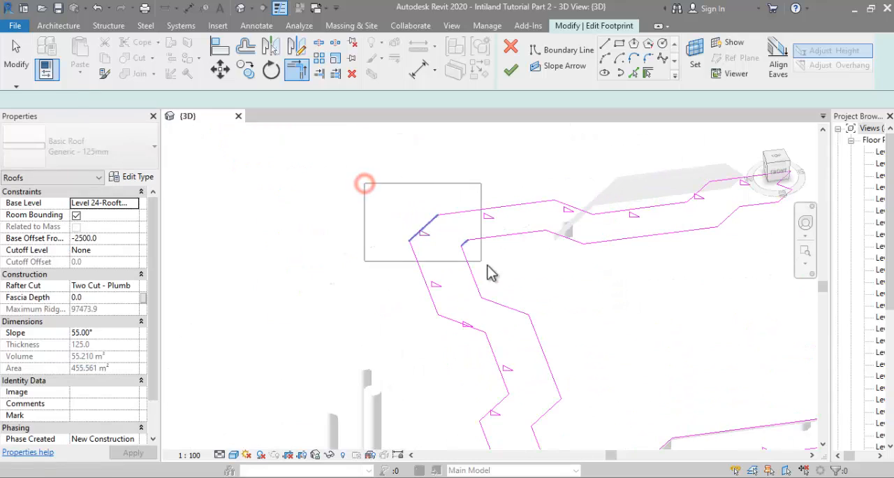
drag(491, 272, 496, 276)
key(Delete)
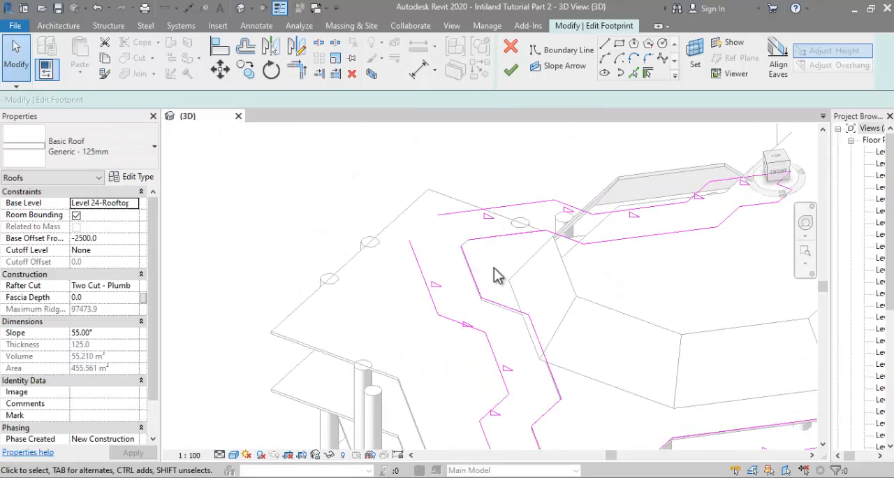
click(484, 241)
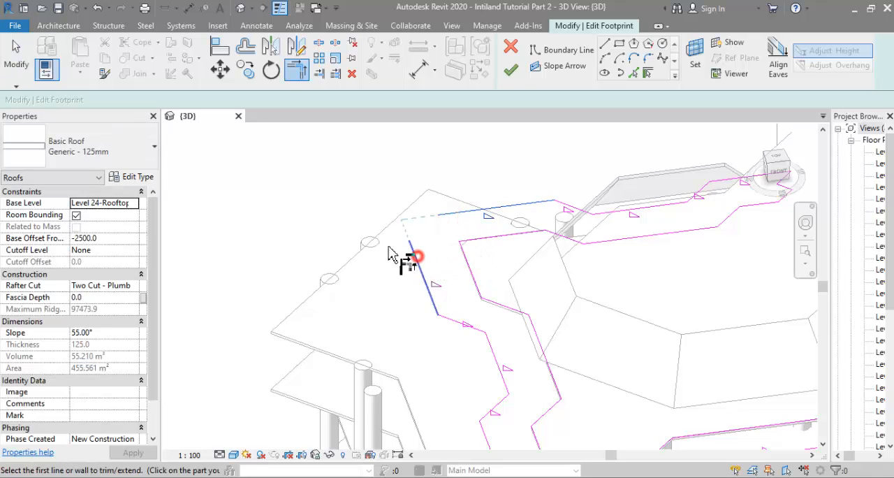
scroll(391, 255, down, 2)
key(Escape)
shift+middle_drag(409, 183, 505, 155)
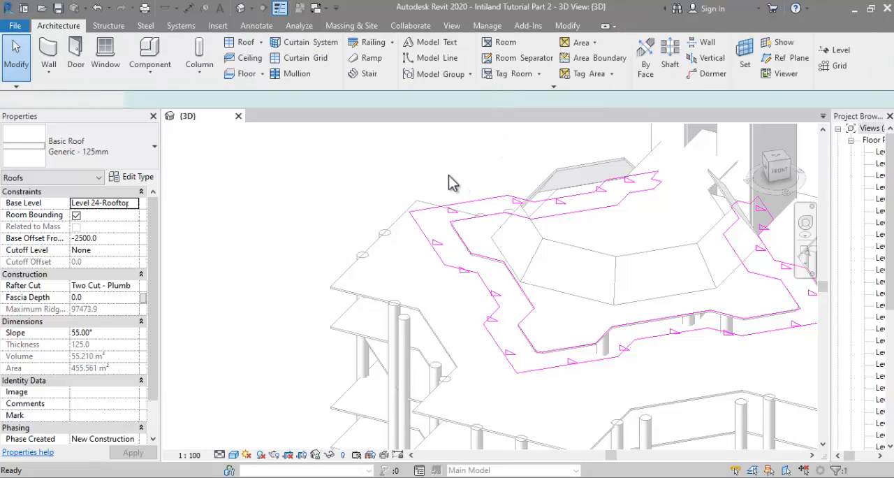
click(470, 165)
scroll(458, 174, down, 3)
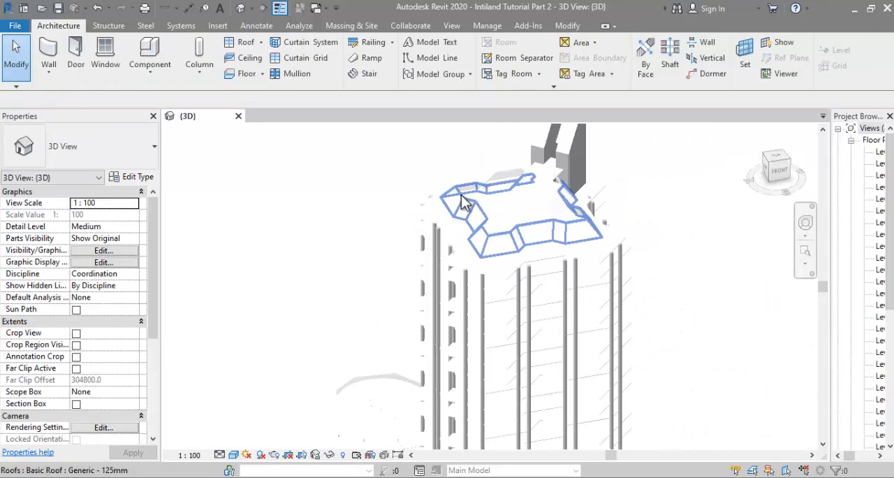
shift+middle_drag(384, 219, 342, 231)
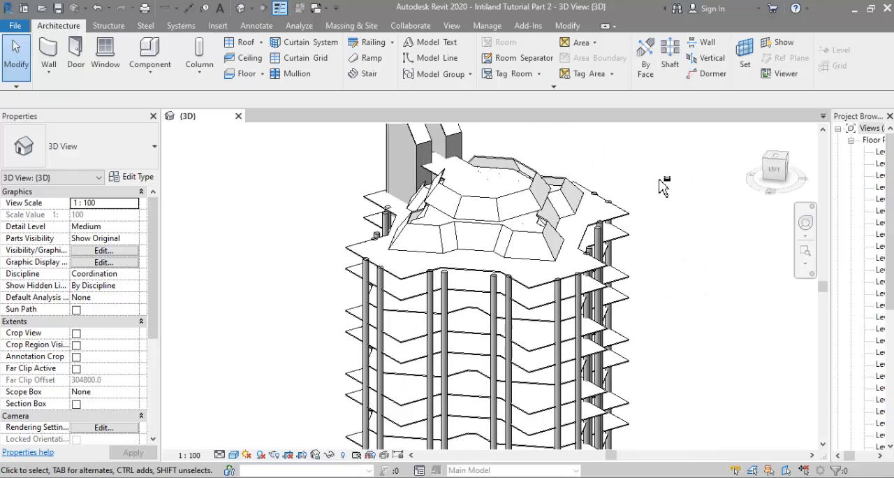
scroll(481, 194, down, 2)
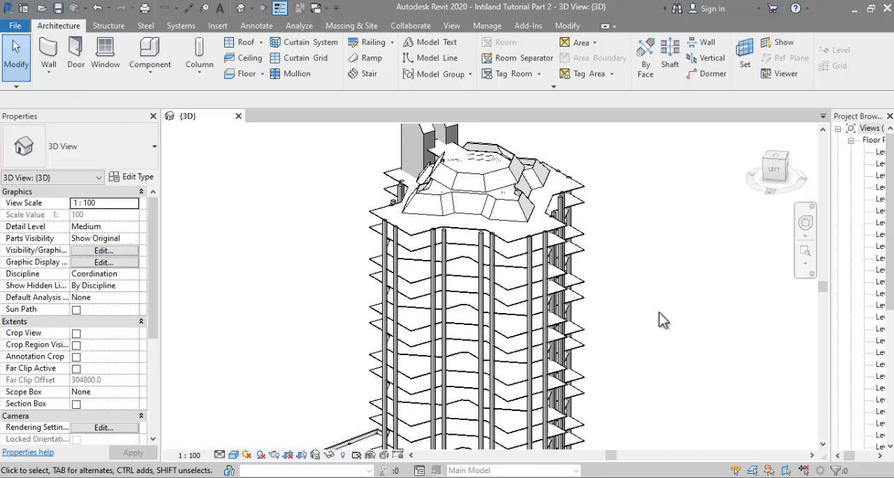
Step: Switch to Photos and mark in red one protruding corner outline on the typical floor plan and a matching facade band on the photo
key(alt+Tab)
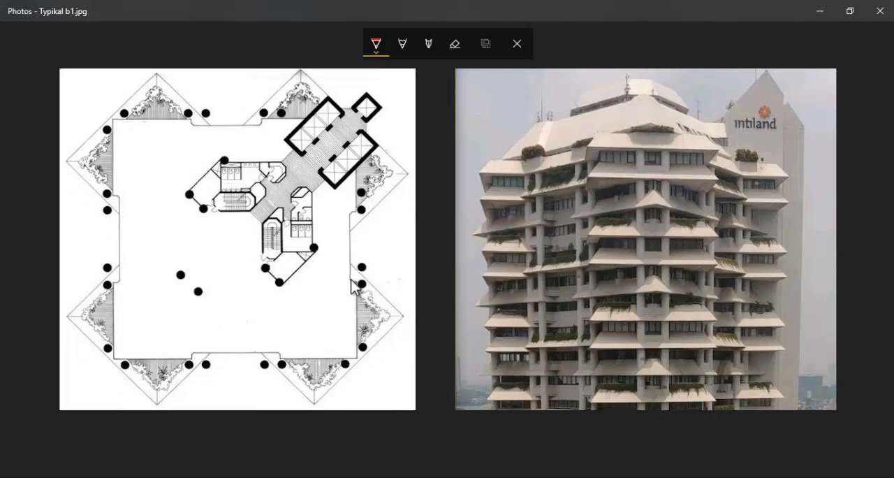
click(350, 278)
mouse_move(350, 279)
mouse_down()
mouse_move(383, 322)
mouse_move(330, 381)
mouse_move(315, 388)
mouse_move(278, 351)
mouse_up()
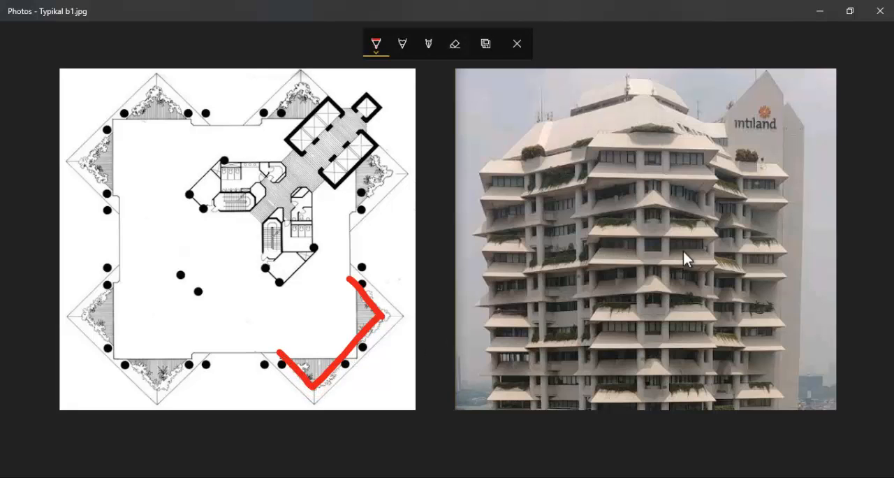
drag(703, 250, 597, 247)
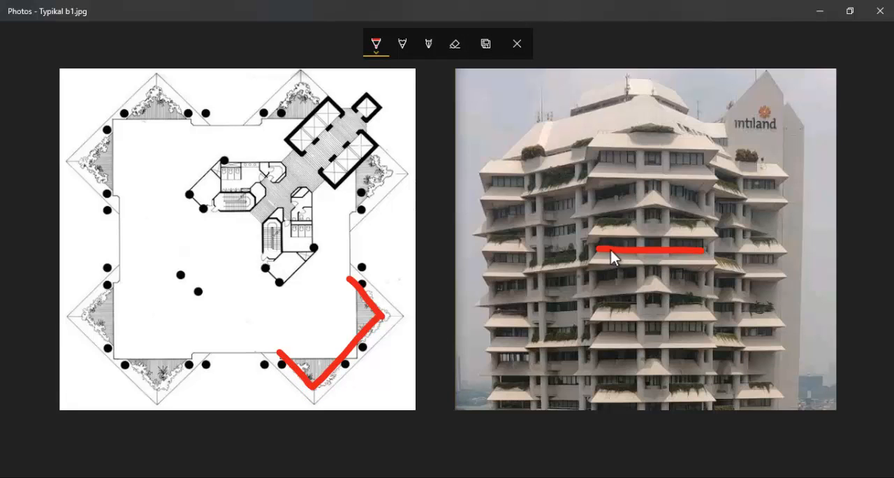
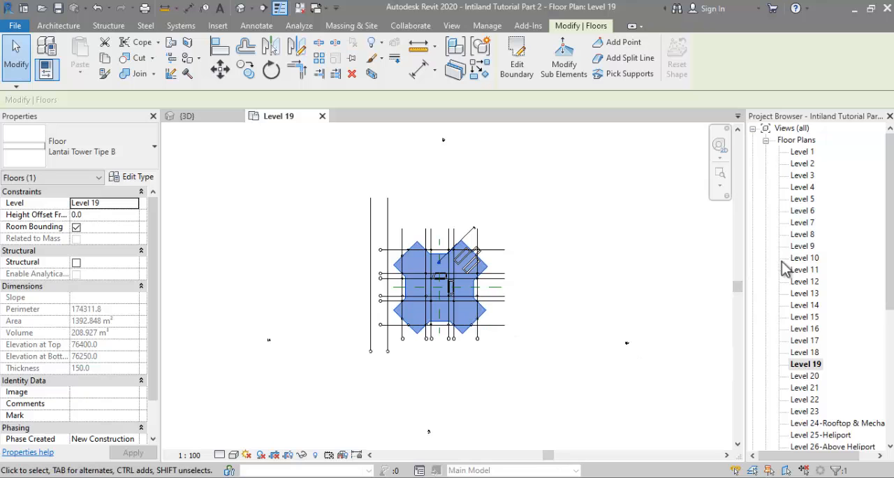
Step: Open the Level 7 floor plan and copy its dharmala_03-1.jpg raster image to the clipboard
double_click(801, 223)
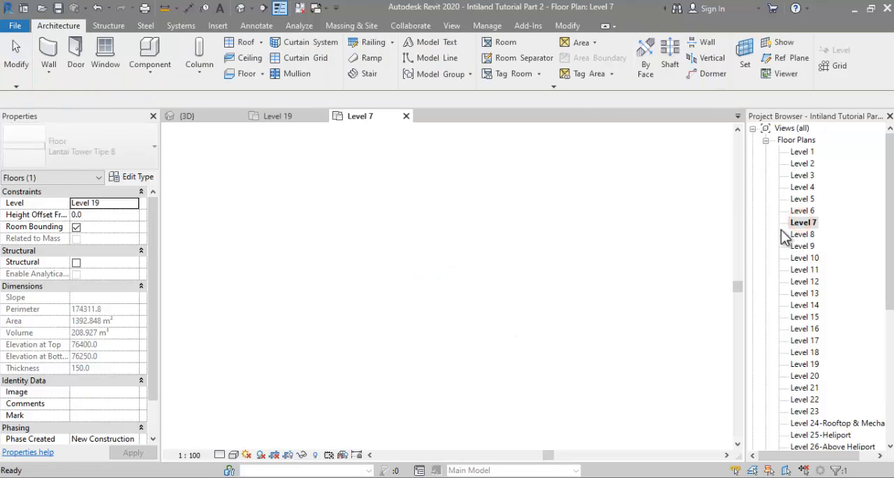
scroll(443, 268, up, 3)
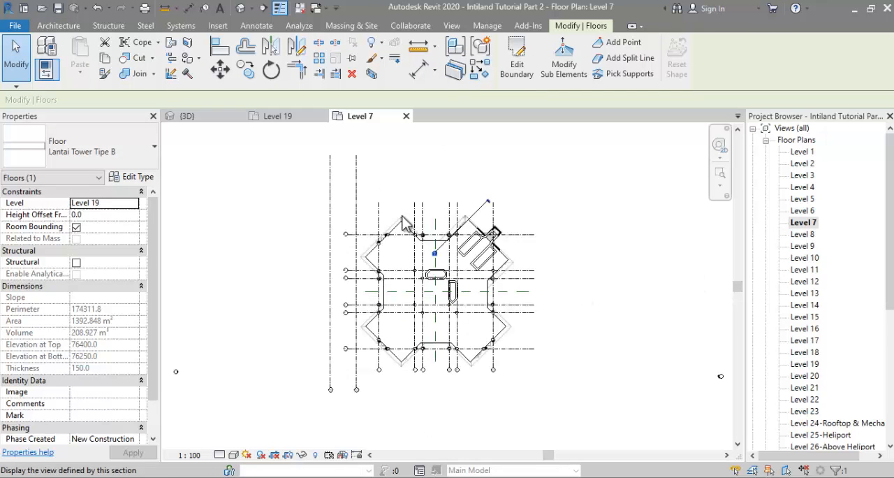
click(396, 210)
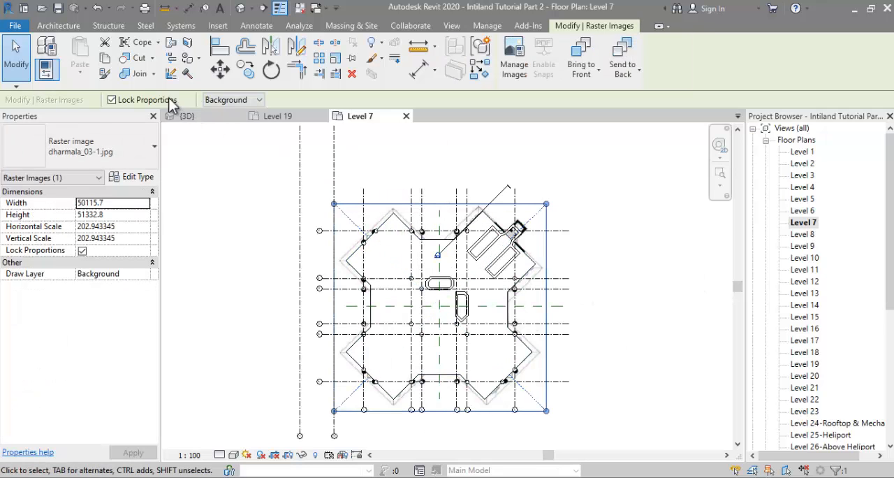
click(105, 59)
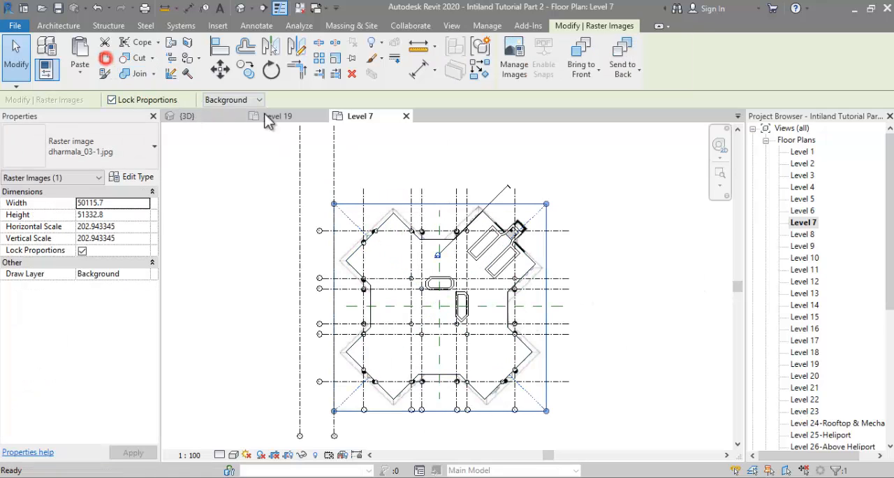
Step: Open the Level 19 floor plan and paste the copied raster image in the same aligned position
double_click(803, 366)
click(568, 284)
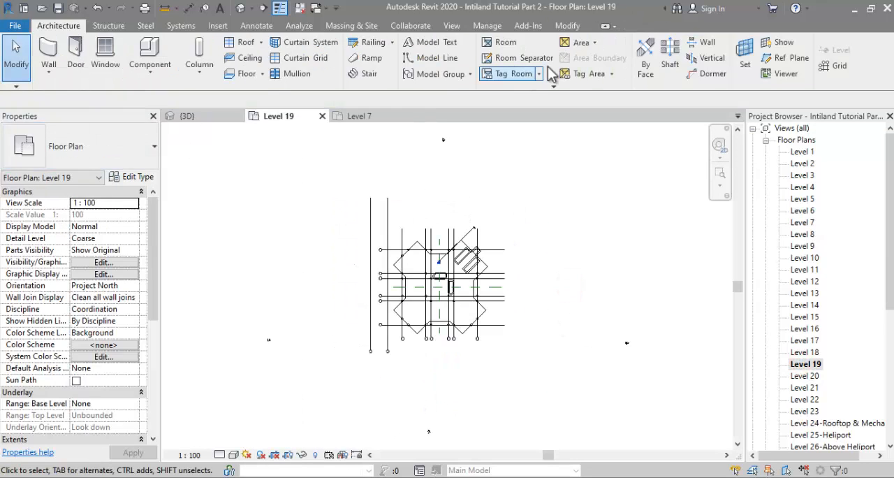
click(568, 25)
click(82, 76)
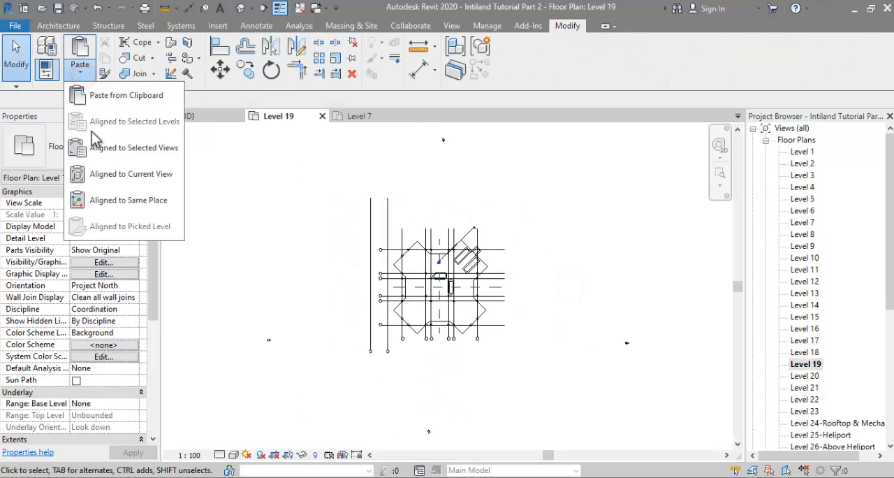
click(119, 193)
Step: Override the Level 19 floor's surface transparency in this view so the underlying image shows through
right_click(334, 240)
mouse_move(385, 262)
click(522, 259)
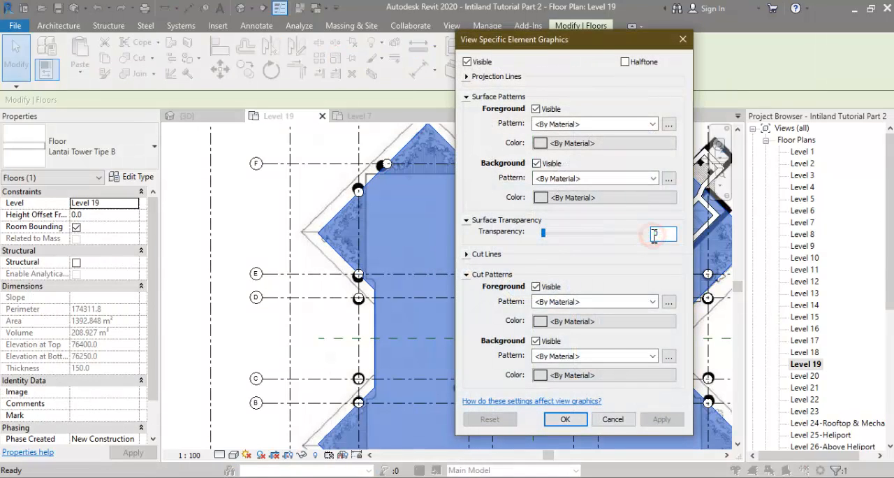
click(565, 419)
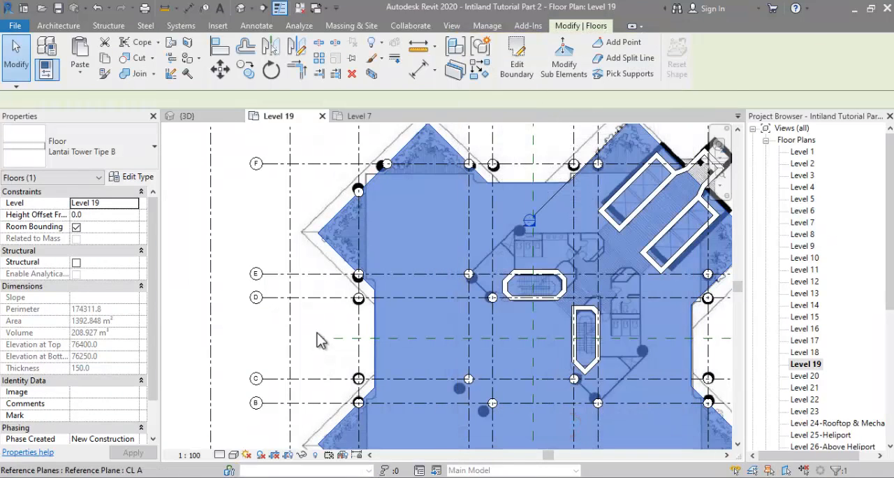
Step: Edit the Level 19 floor's boundary and delete the sketch lines along its lower half and right side
click(517, 66)
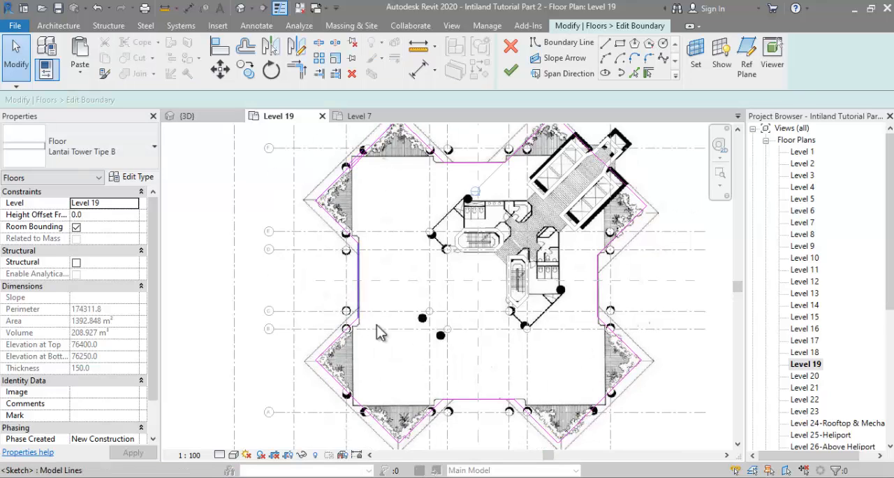
drag(260, 277, 729, 465)
key(Delete)
drag(528, 376, 683, 179)
key(Delete)
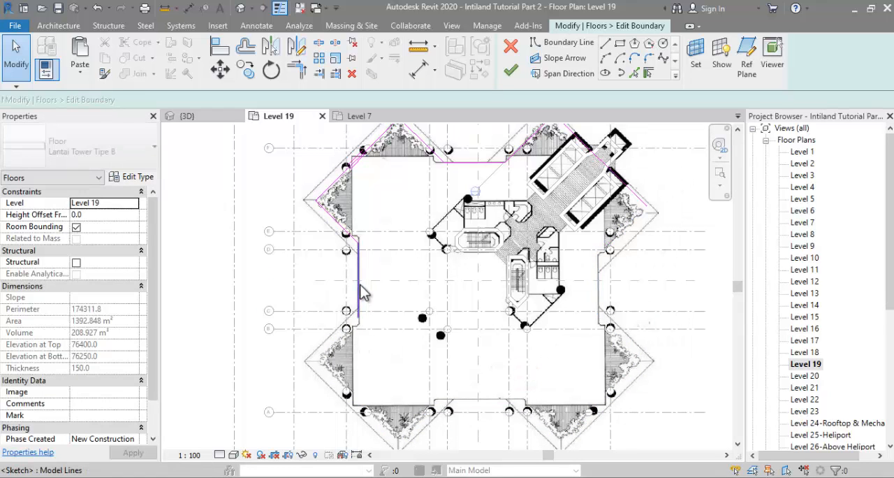
Step: Shorten the boundary's left vertical line so that it ends at the horizontal reference plane
click(359, 285)
drag(358, 317, 355, 286)
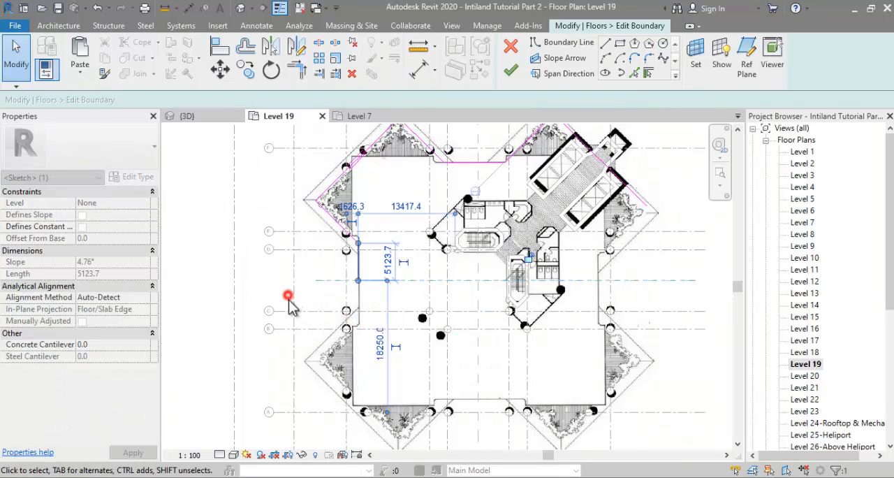
click(289, 301)
Step: Delete the short slanted segment near grid E and trim the wing's diagonal to the left vertical edge
scroll(289, 302, down, 1)
scroll(337, 185, up, 3)
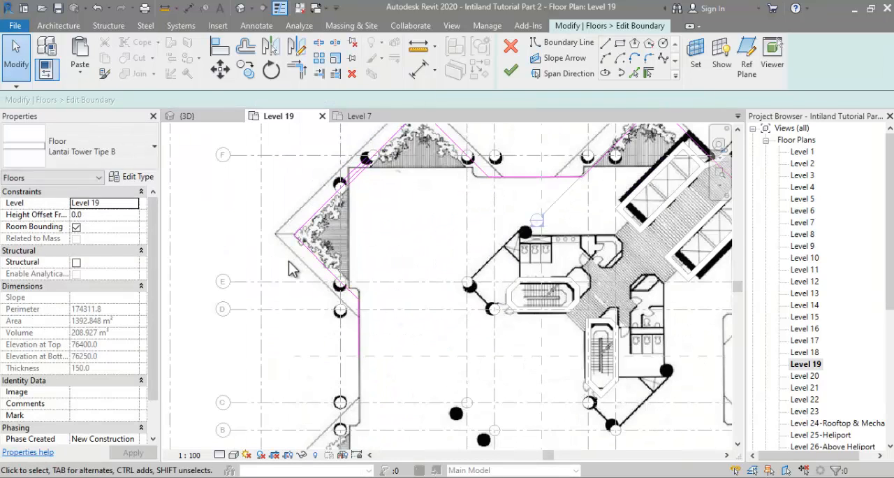
scroll(284, 270, up, 3)
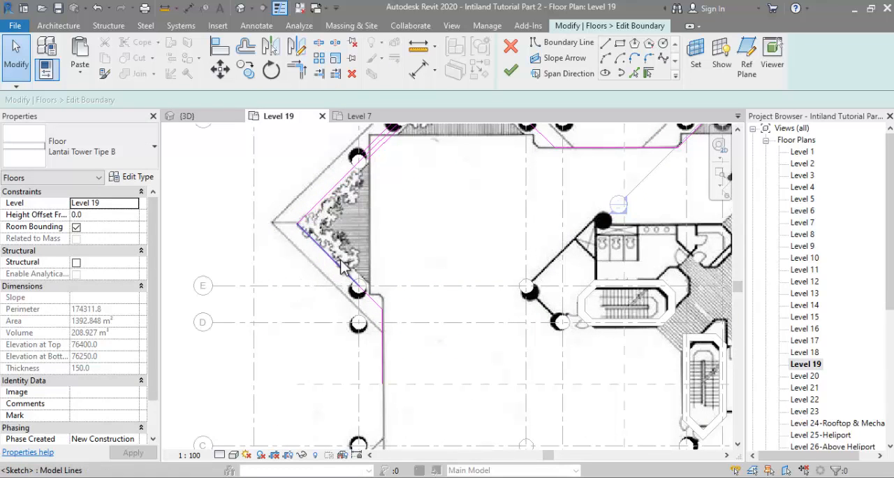
scroll(340, 279, up, 2)
click(387, 317)
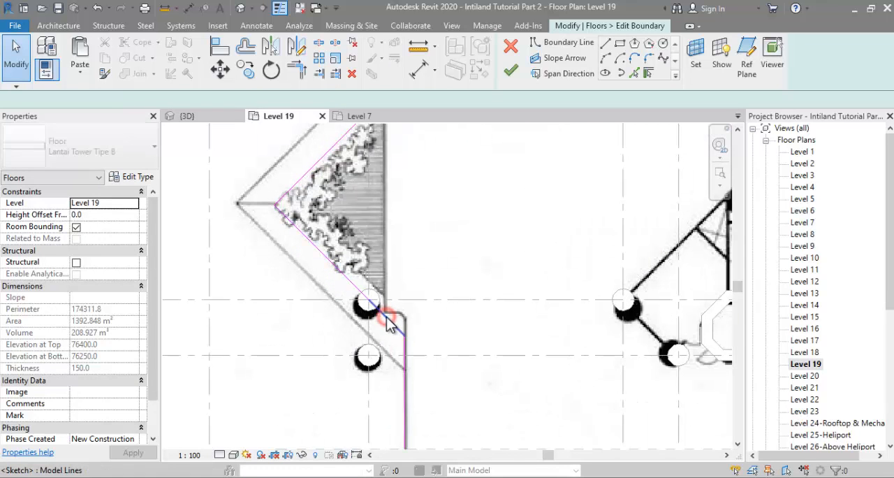
key(Delete)
key(t)
key(r)
click(356, 290)
click(405, 349)
Step: Delete the short slanted segment beside the top edge and trim the upper wing's diagonal to that horizontal edge
scroll(377, 370, down, 3)
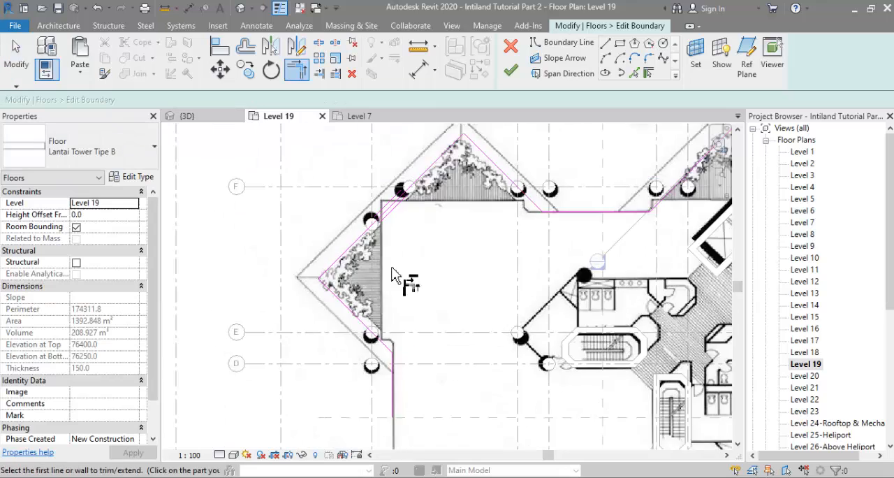
scroll(459, 206, up, 3)
click(16, 55)
click(501, 229)
click(529, 256)
key(Delete)
key(t)
key(r)
click(494, 218)
click(575, 276)
key(Escape)
Step: Move the diagonal boundary lines of the upper-left wings to follow the planter edges on the underlying image
scroll(536, 289, down, 1)
middle_drag(477, 288, 478, 299)
click(494, 236)
scroll(496, 241, up, 3)
drag(496, 238, 478, 259)
click(280, 234)
drag(280, 234, 291, 245)
scroll(485, 237, down, 3)
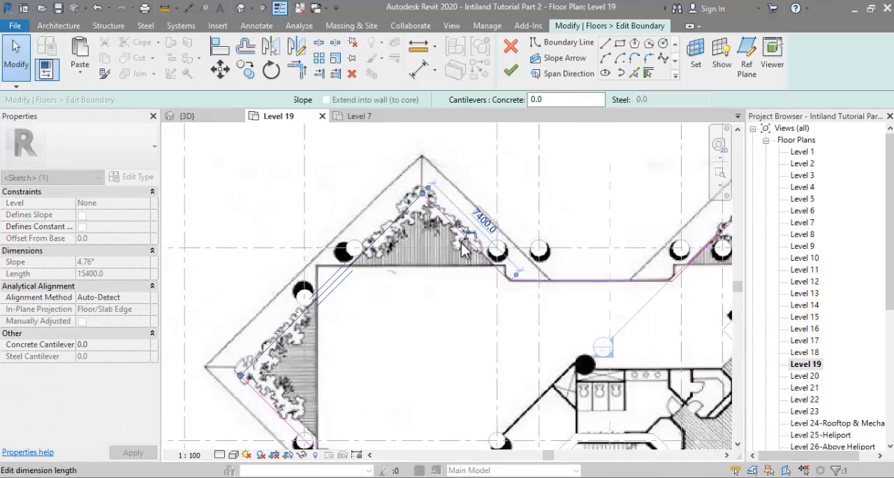
Step: Move the boundary's left vertical edge outward and adjust the adjoining diagonal to the underlying image
scroll(333, 349, up, 3)
click(323, 353)
drag(323, 353, 347, 350)
key(Escape)
scroll(384, 290, down, 4)
scroll(416, 419, up, 2)
scroll(384, 335, up, 2)
click(370, 311)
mouse_move(371, 311)
mouse_down()
mouse_move(372, 342)
mouse_move(342, 340)
mouse_up()
key(Escape)
scroll(379, 332, down, 4)
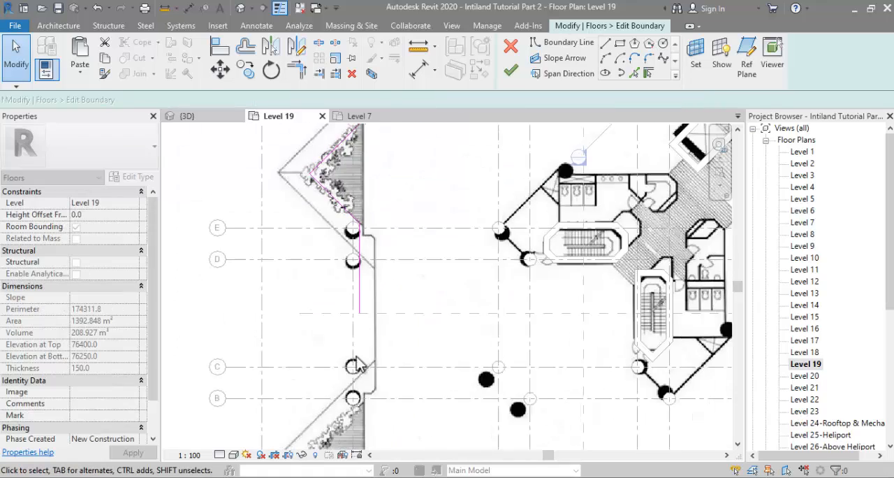
Step: Shift the left diagonal of the upper-right wing to follow the planter edge on the underlying image
drag(243, 359, 424, 146)
key(Delete)
scroll(515, 178, up, 6)
click(476, 232)
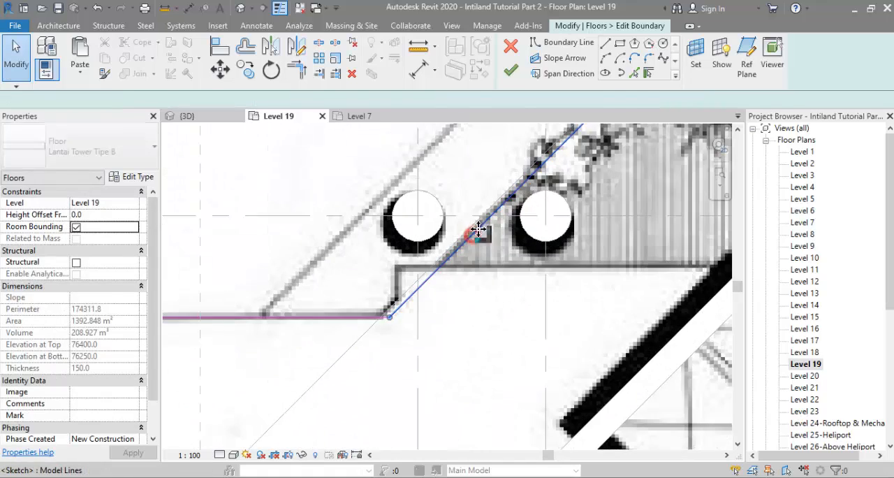
scroll(408, 308, down, 3)
Step: Align the upper-right wing's long right diagonal with the underlying image and trim it at the lift core wall
ctrl+click(583, 226)
scroll(584, 232, up, 2)
drag(584, 234, 553, 256)
key(Escape)
middle_drag(560, 261, 537, 248)
scroll(538, 254, down, 3)
click(319, 74)
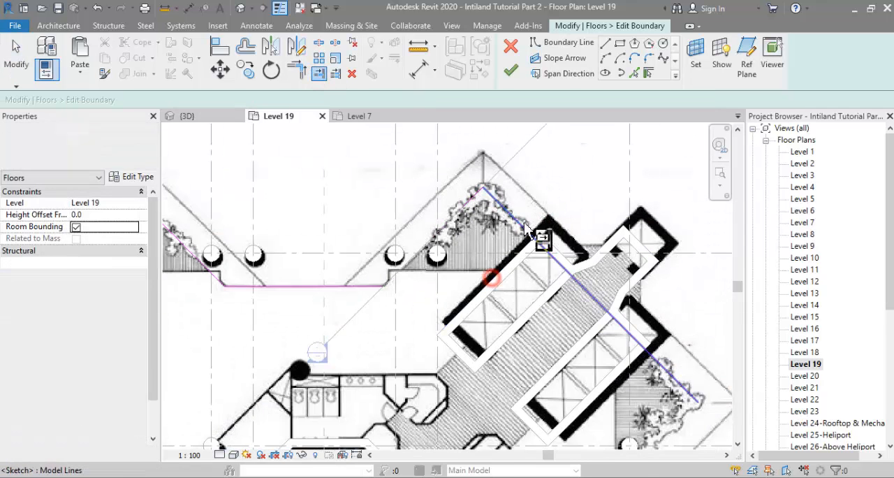
key(Escape)
Step: Draw a diagonal reference plane along the lift core's centreline, running through the tower to its lower-left corner
scroll(389, 280, down, 3)
drag(283, 173, 533, 321)
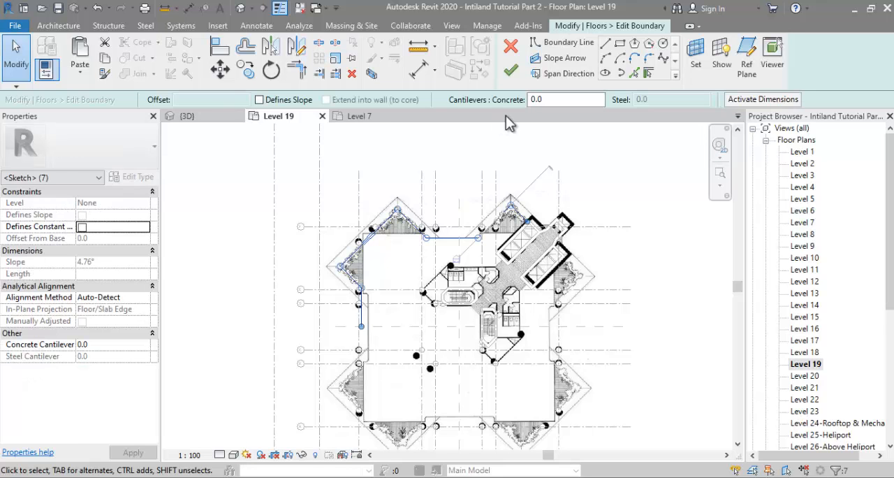
key(Escape)
click(747, 55)
click(361, 421)
key(Escape)
Step: Mirror a copy of the adjusted boundary lines about the diagonal reference plane
drag(294, 175, 522, 360)
click(273, 50)
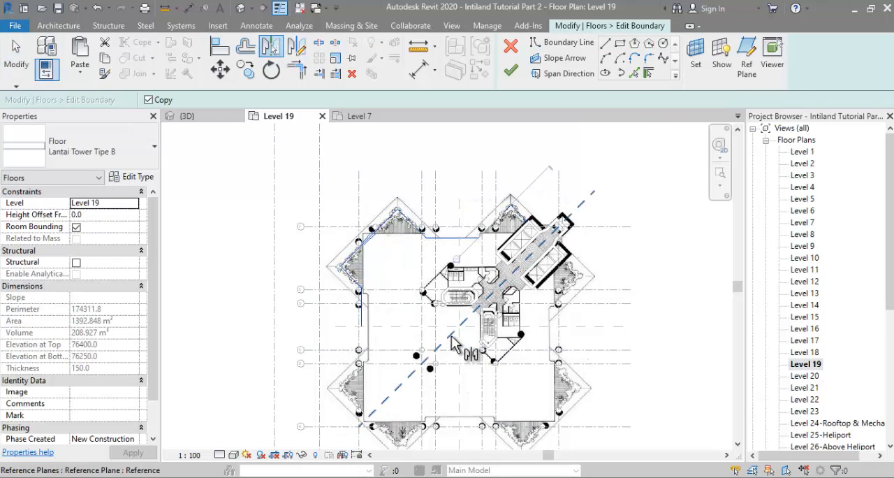
click(452, 343)
Step: Mirror a copy of the upper-left boundary lines about the horizontal reference plane to form the lower-left corner
drag(269, 175, 495, 345)
click(271, 48)
click(395, 326)
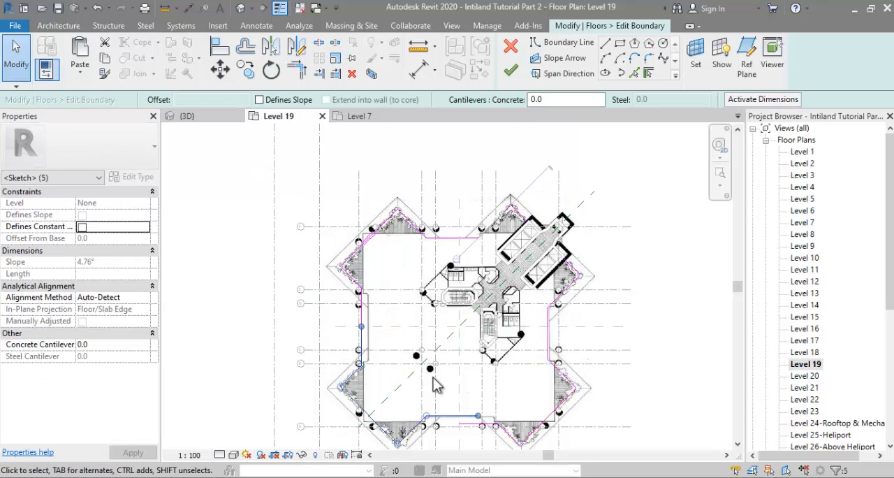
Step: Move the boundary's bottom horizontal edge outward towards grid A
scroll(396, 391, up, 1)
click(297, 69)
scroll(485, 432, up, 2)
click(444, 382)
key(Escape)
key(Escape)
scroll(451, 384, up, 2)
mouse_move(451, 377)
mouse_down()
mouse_move(460, 393)
mouse_move(454, 395)
mouse_up()
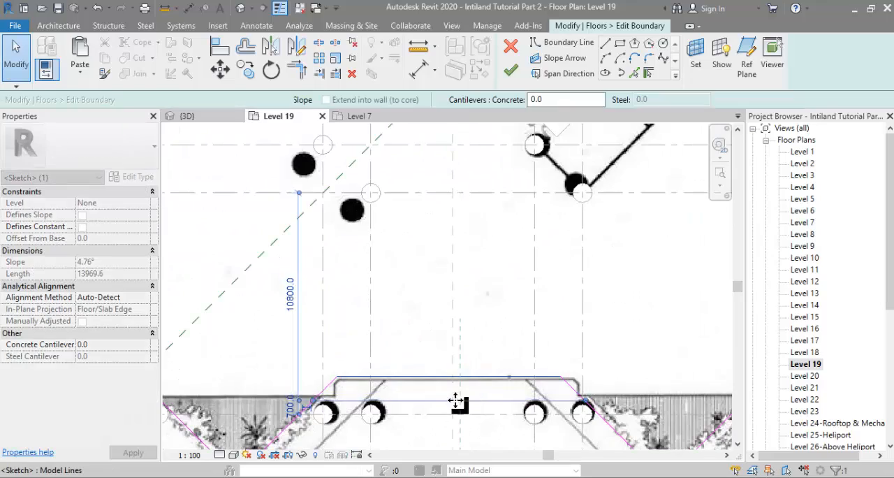
Step: Move the boundary's top horizontal edge outward towards grid F
scroll(455, 398, down, 6)
scroll(440, 162, up, 5)
middle_drag(440, 158, 423, 195)
click(419, 214)
drag(419, 214, 450, 188)
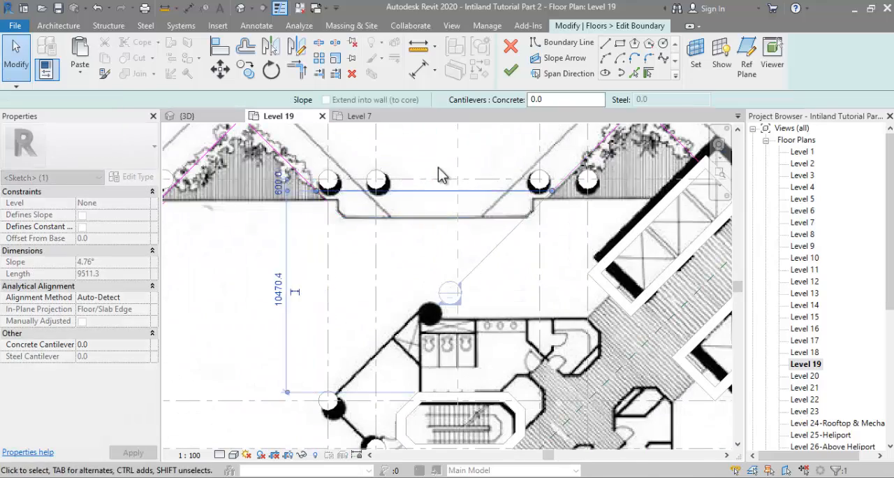
click(442, 169)
Step: Move the boundary's right vertical edge outward towards the outer column grid line
scroll(441, 175, down, 4)
scroll(546, 311, up, 2)
click(547, 303)
drag(547, 303, 569, 327)
scroll(560, 322, up, 4)
click(500, 332)
scroll(500, 331, down, 5)
scroll(514, 164, up, 2)
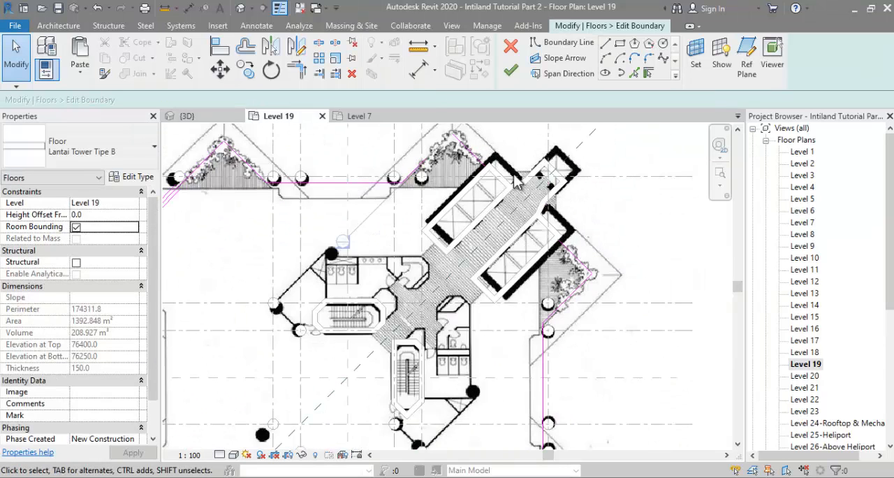
Step: Join the two diagonal boundary lines across the lift core with Trim/Extend to Corner and finish the floor sketch
click(291, 69)
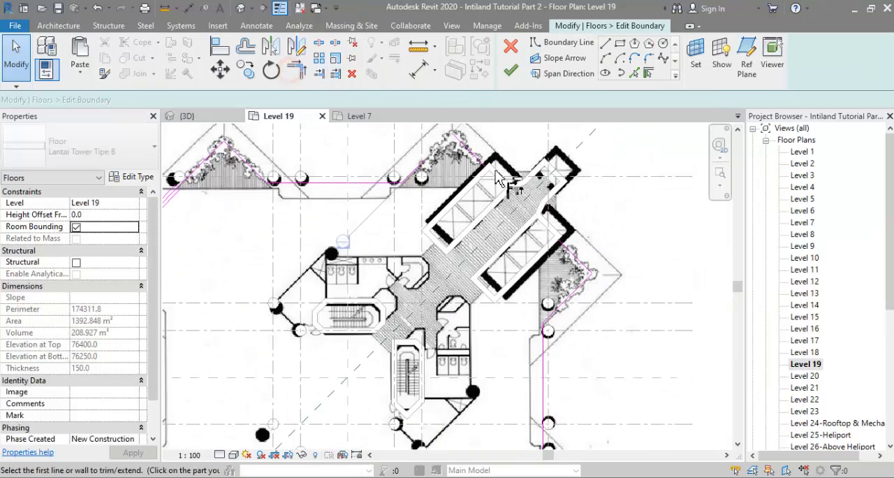
click(475, 157)
click(566, 249)
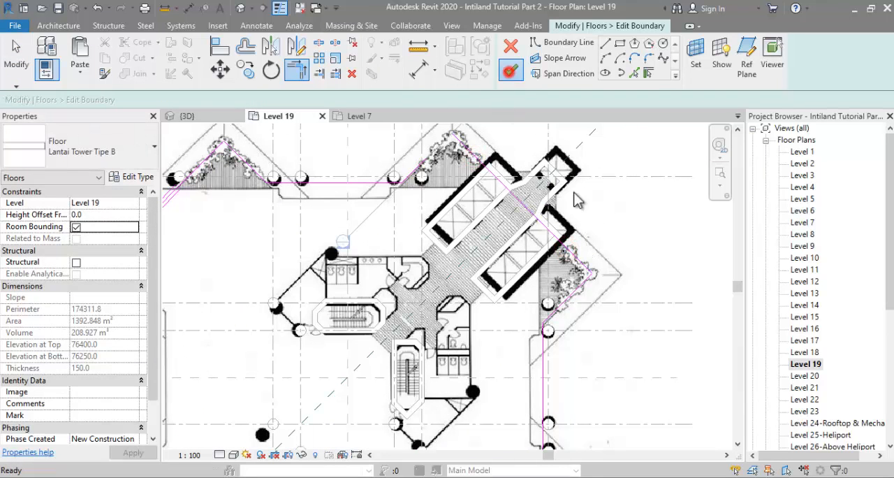
click(511, 70)
scroll(593, 245, down, 4)
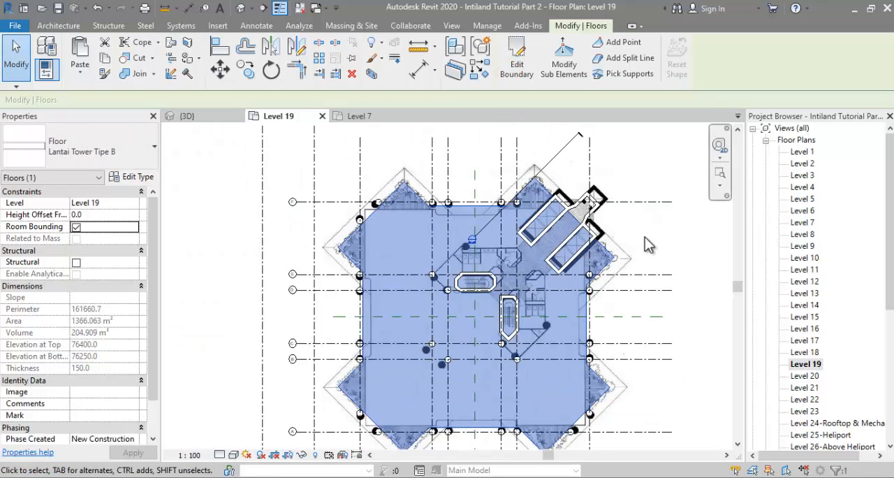
click(648, 244)
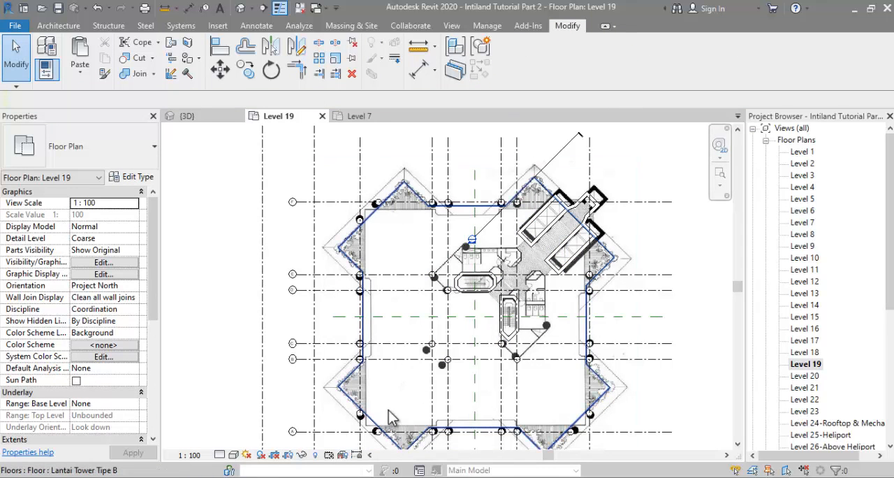
scroll(386, 419, up, 3)
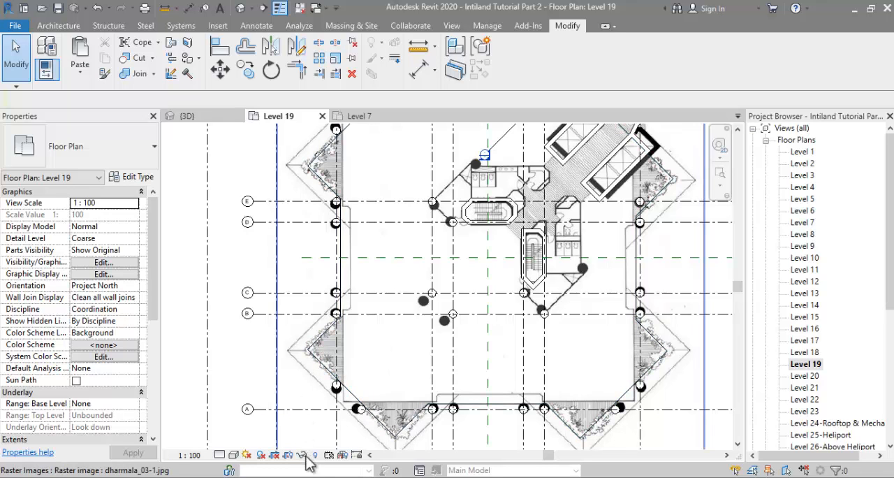
mouse_move(289, 476)
click(371, 451)
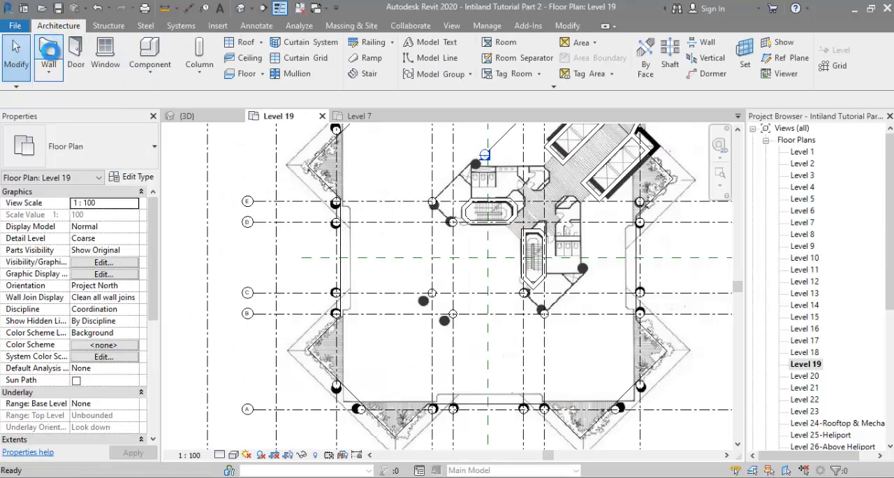
Step: Start a wall based on the Generic - 200mm type and duplicate that type as Parapet
click(50, 62)
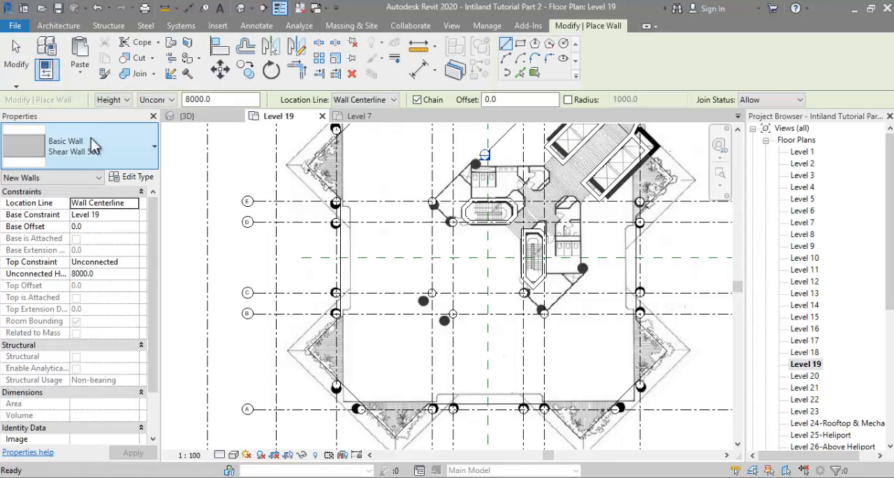
click(96, 150)
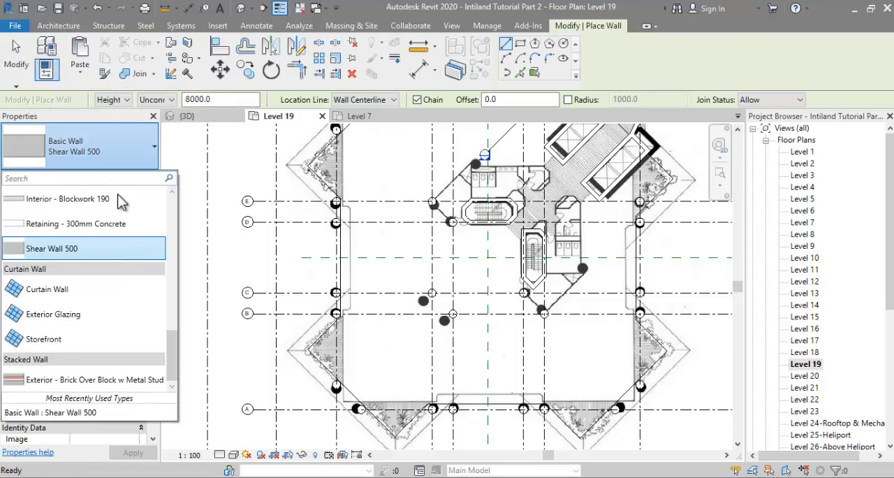
scroll(125, 300, up, 1)
scroll(125, 302, up, 3)
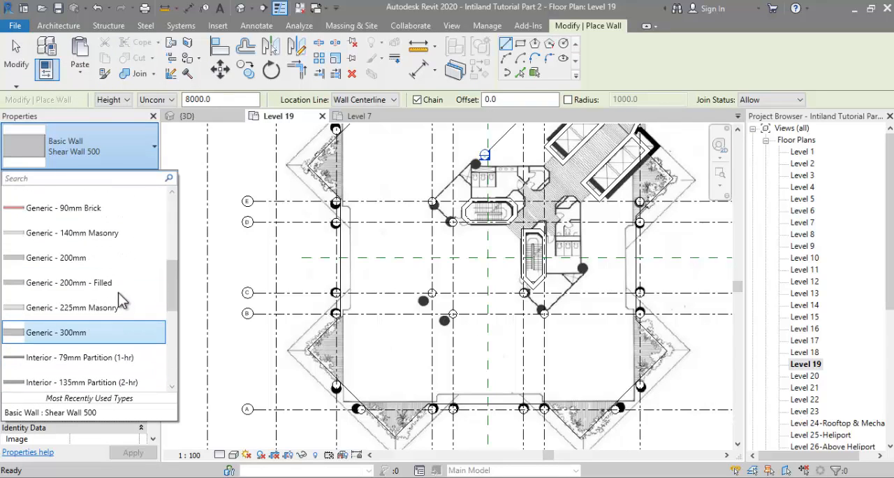
click(98, 259)
click(137, 179)
click(715, 95)
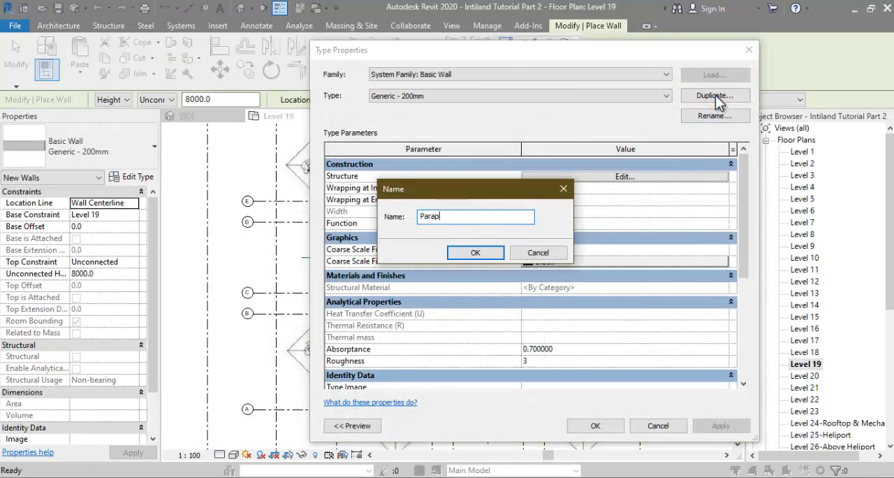
key(Return)
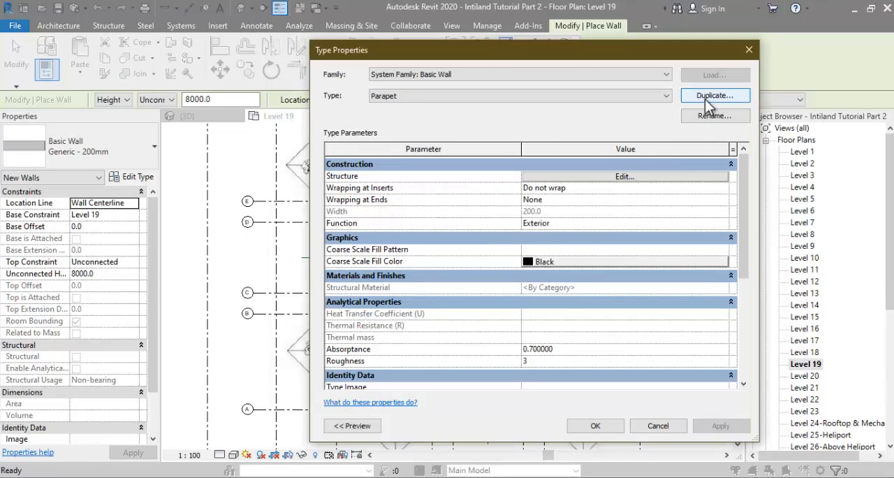
Step: Set the Parapet type's structure layer thickness to 150 mm and accept the type properties
click(649, 179)
click(557, 184)
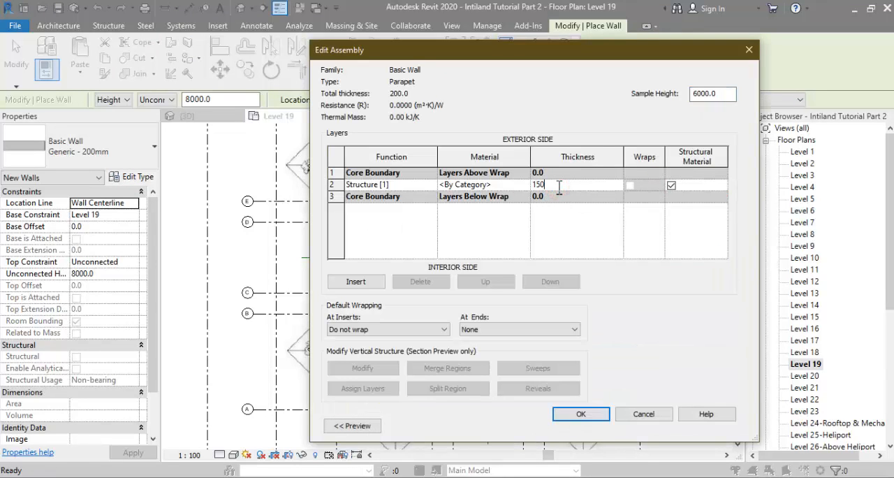
click(582, 414)
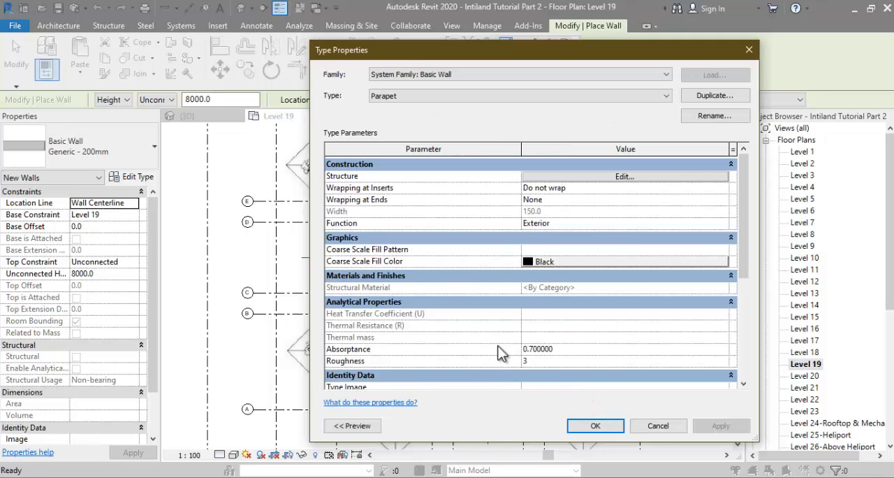
click(586, 423)
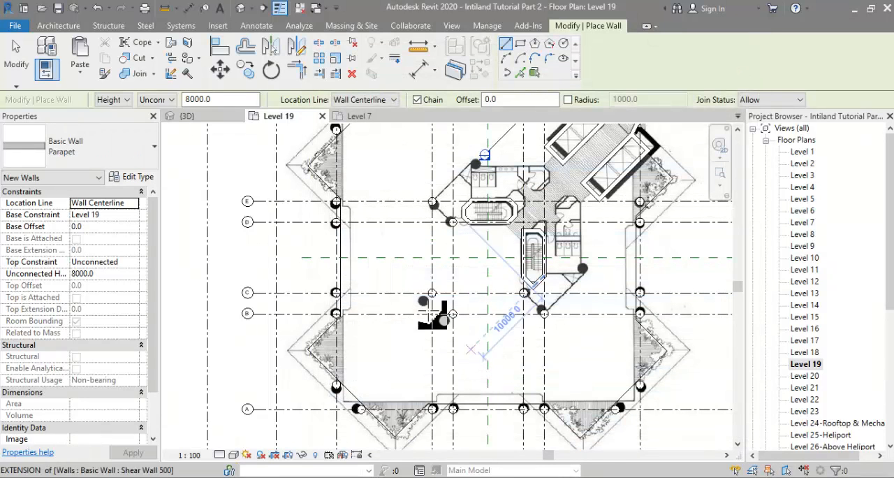
Step: Set the location line of the new parapet wall to Finish Face: Exterior
scroll(278, 313, down, 1)
scroll(309, 234, up, 1)
scroll(305, 247, down, 2)
scroll(409, 155, up, 1)
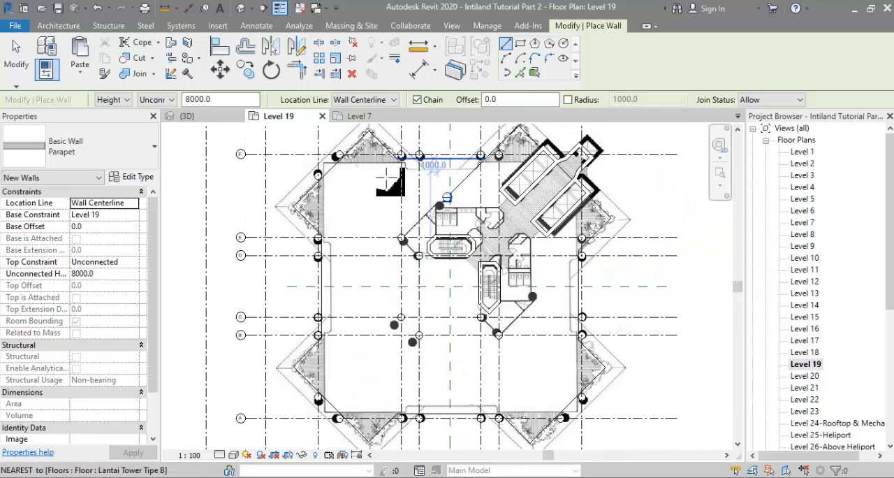
click(365, 99)
click(358, 133)
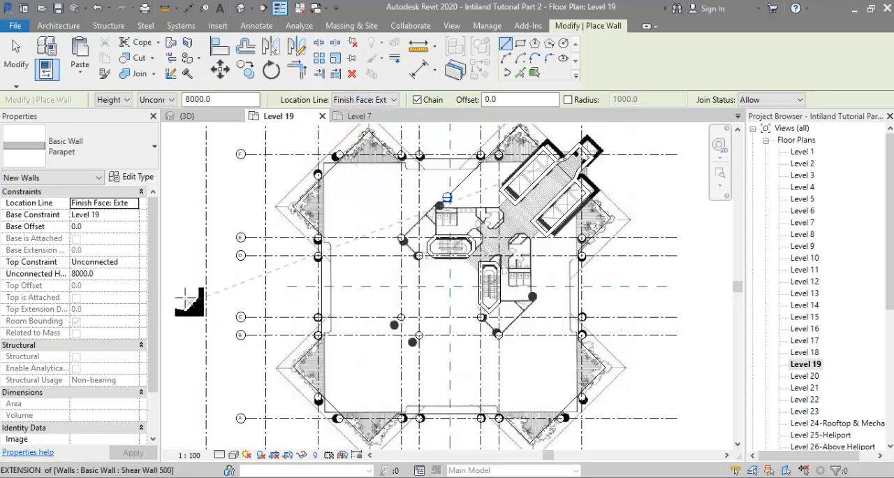
Step: Constrain the new parapet wall's top up to Level 19 with a top offset of 1200 mm
click(132, 262)
click(134, 263)
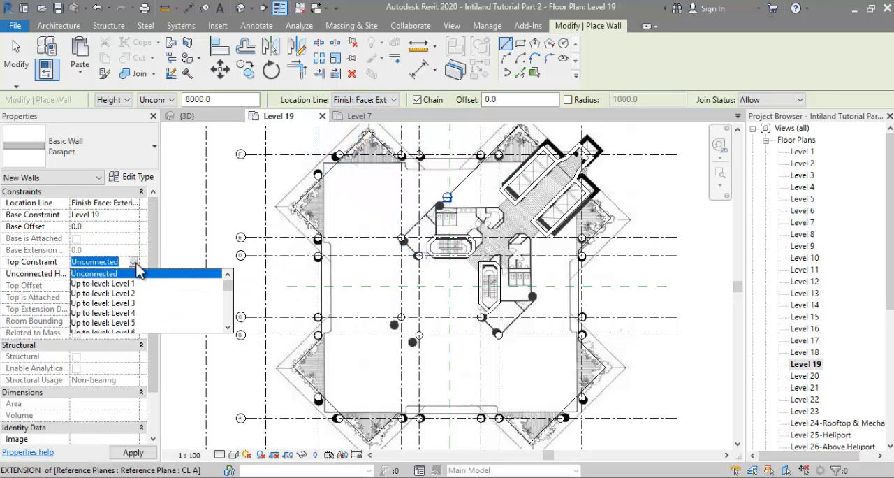
scroll(143, 314, down, 5)
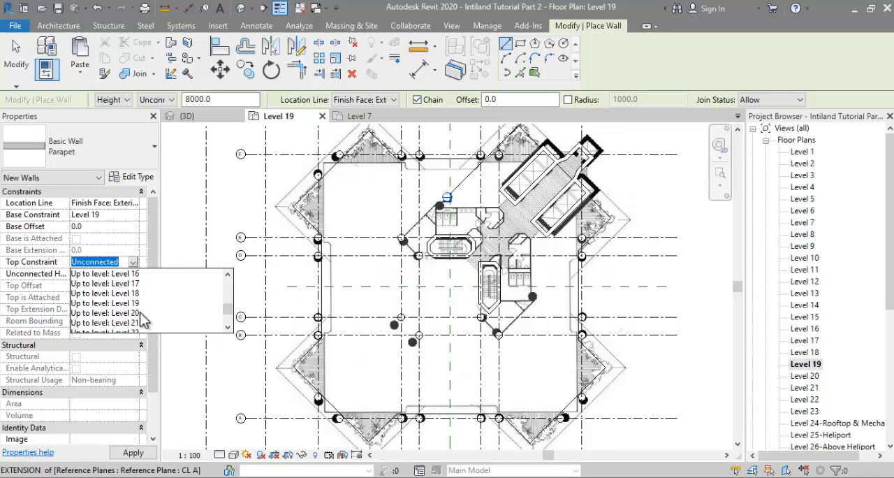
scroll(143, 320, up, 3)
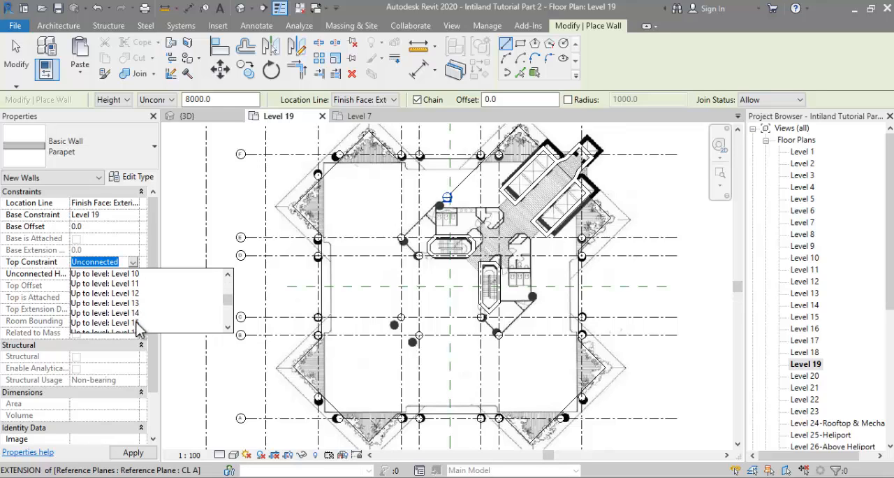
scroll(138, 332, down, 1)
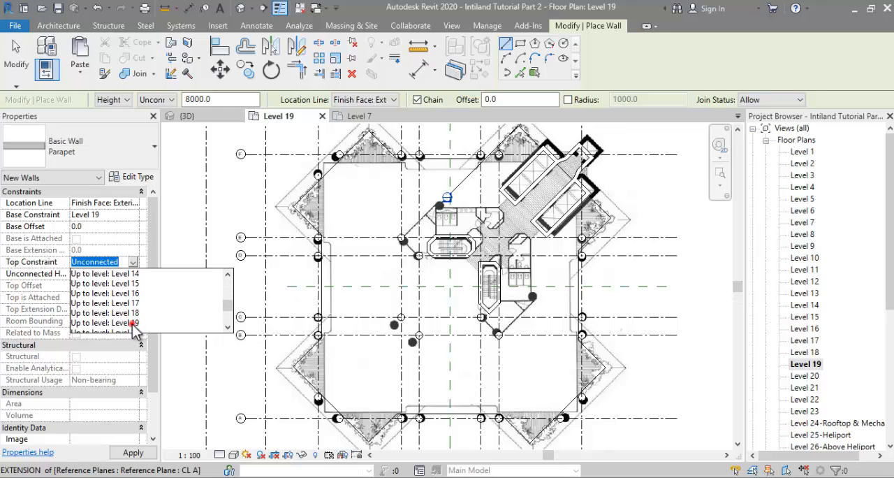
click(129, 322)
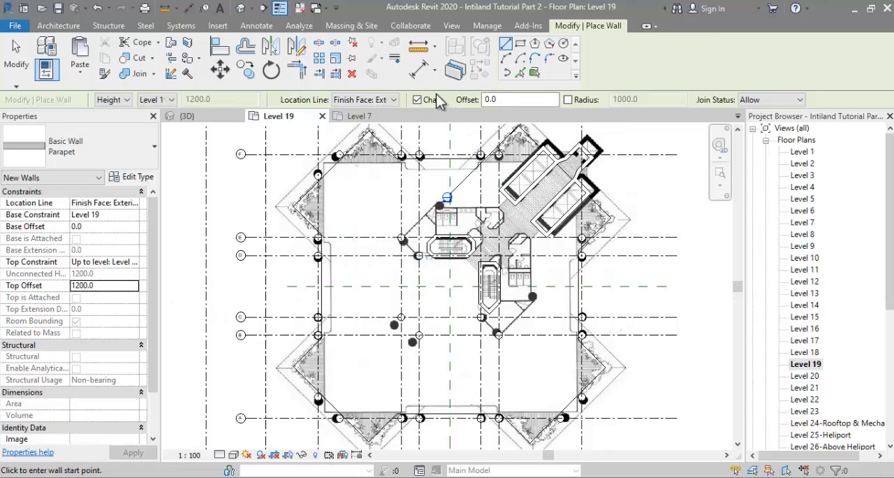
Step: Place parapet walls along the whole Level 19 floor edge by picking its boundary lines as one chain
click(520, 74)
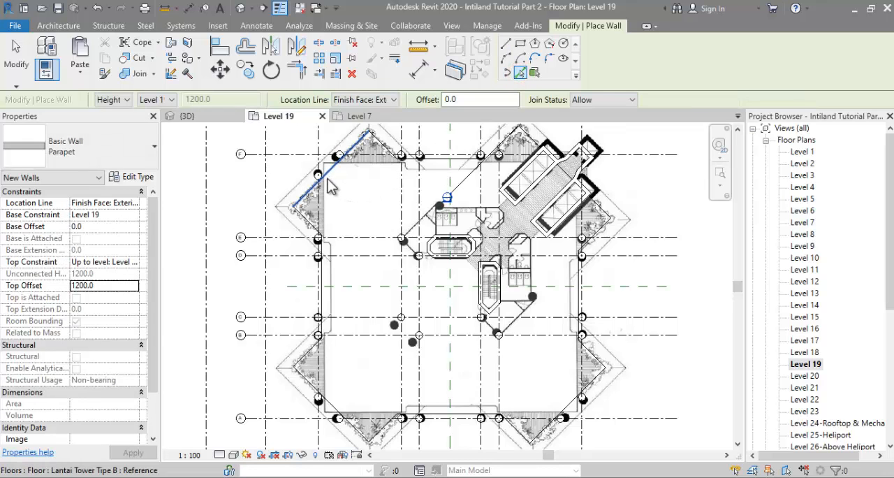
scroll(334, 196, up, 5)
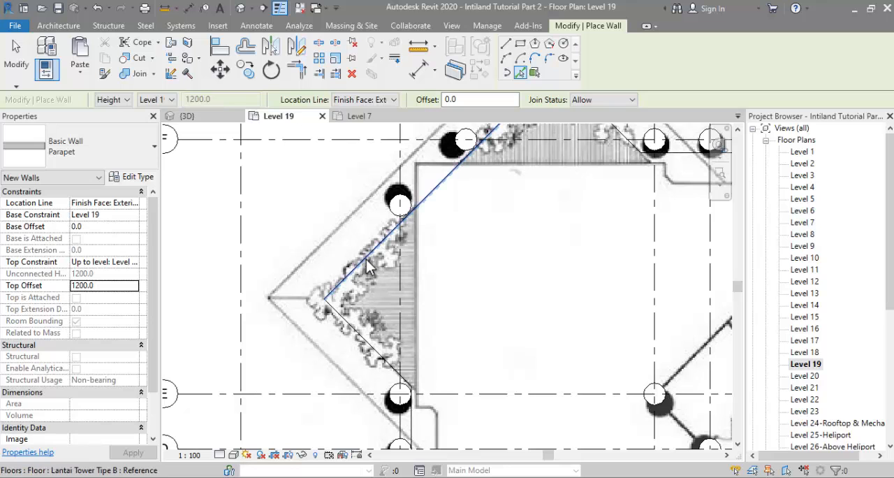
key(Tab)
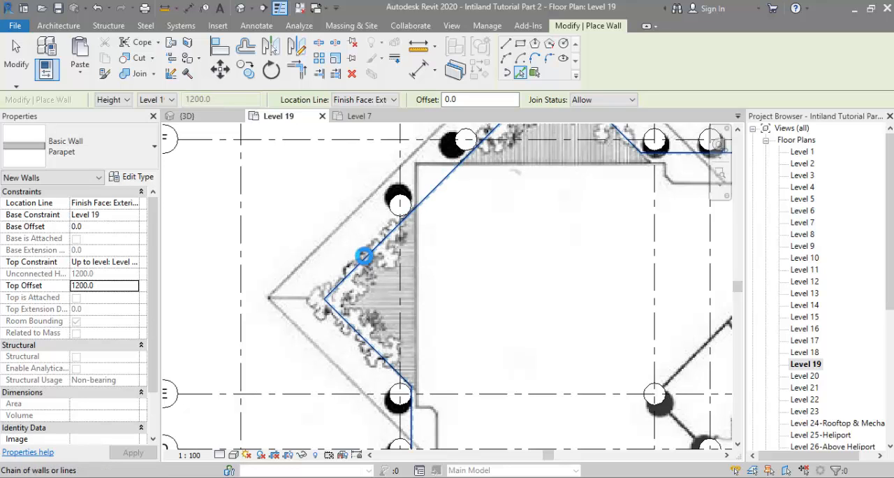
scroll(334, 230, down, 5)
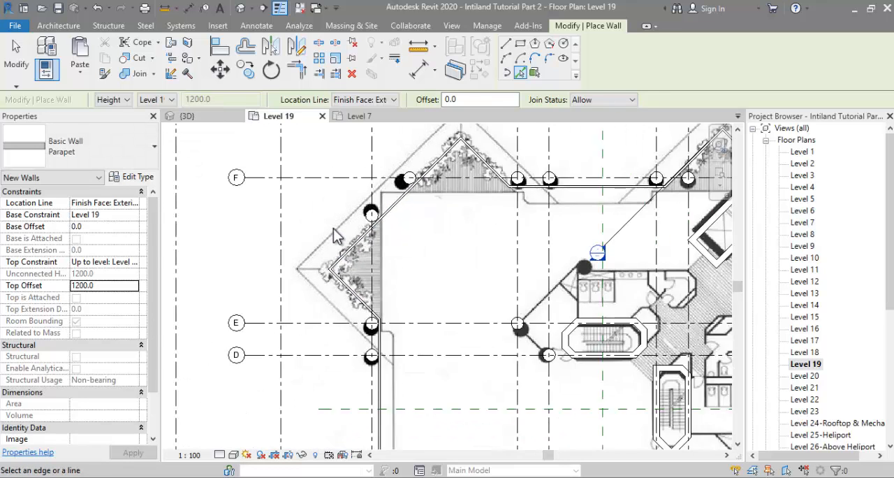
scroll(425, 420, up, 2)
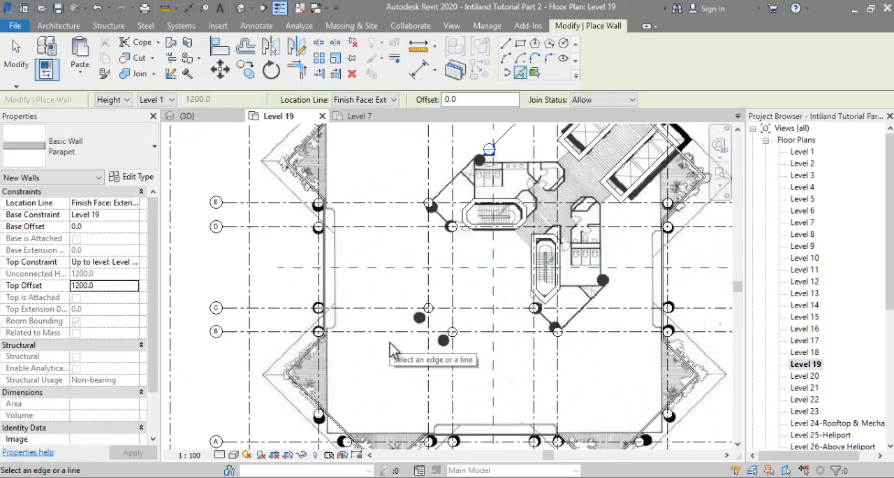
scroll(390, 346, down, 1)
scroll(391, 348, down, 1)
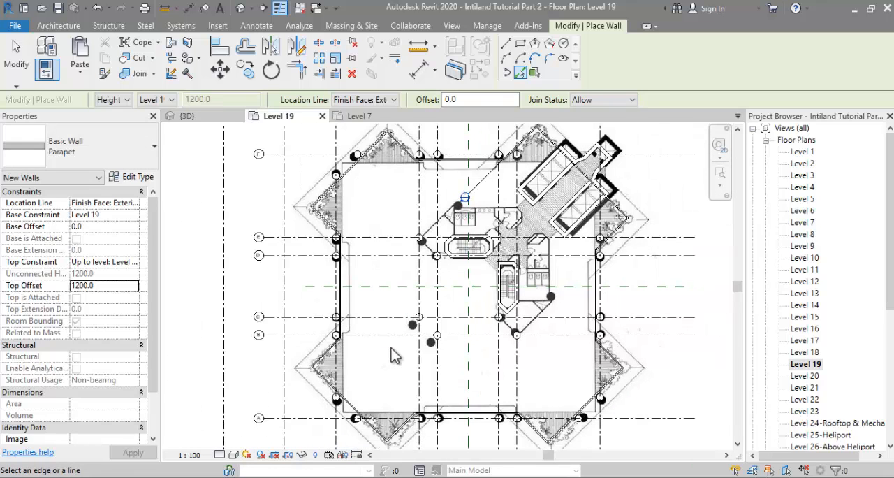
key(Escape)
Step: Inspect the Level 19 parapet around the tower in the 3D view
click(207, 116)
scroll(412, 301, up, 3)
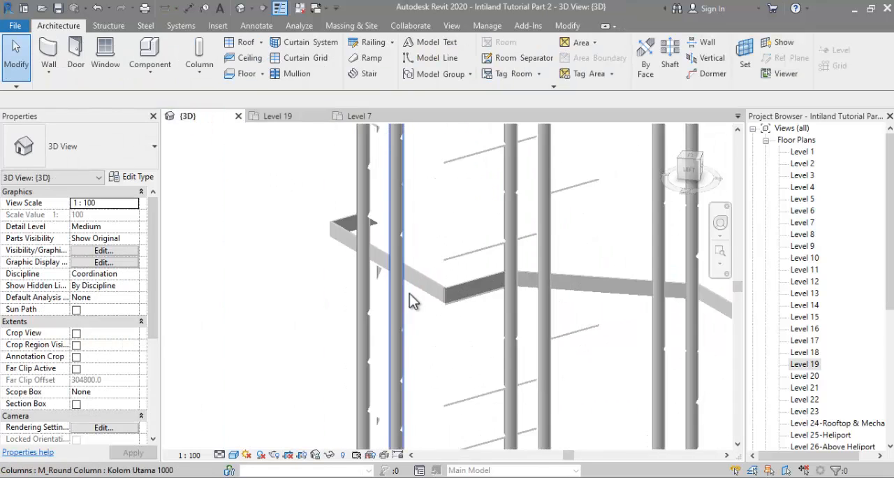
scroll(412, 300, up, 2)
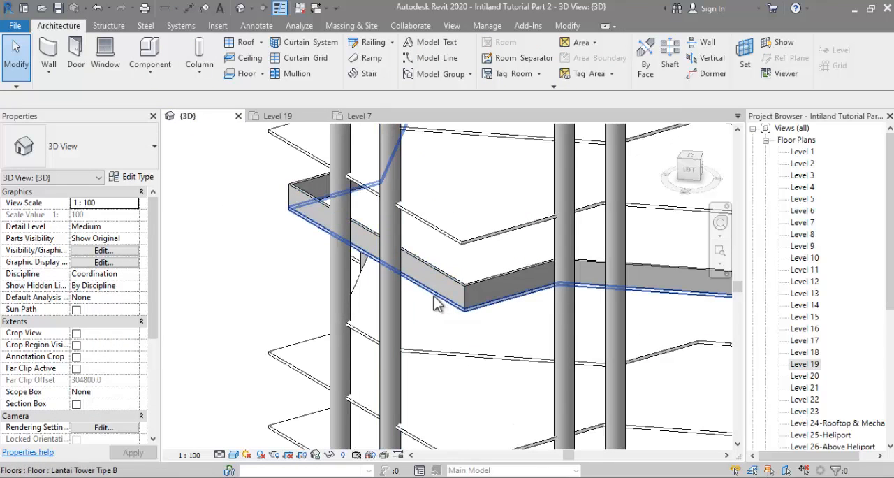
scroll(398, 300, down, 4)
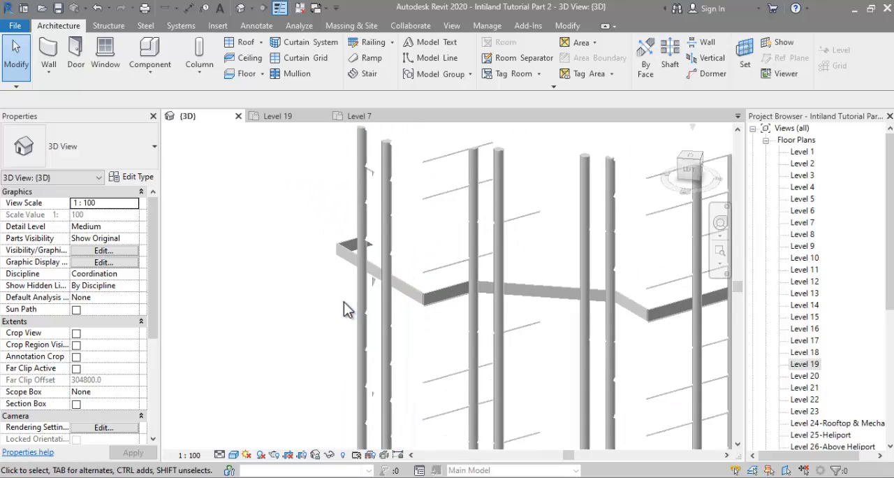
scroll(344, 301, down, 1)
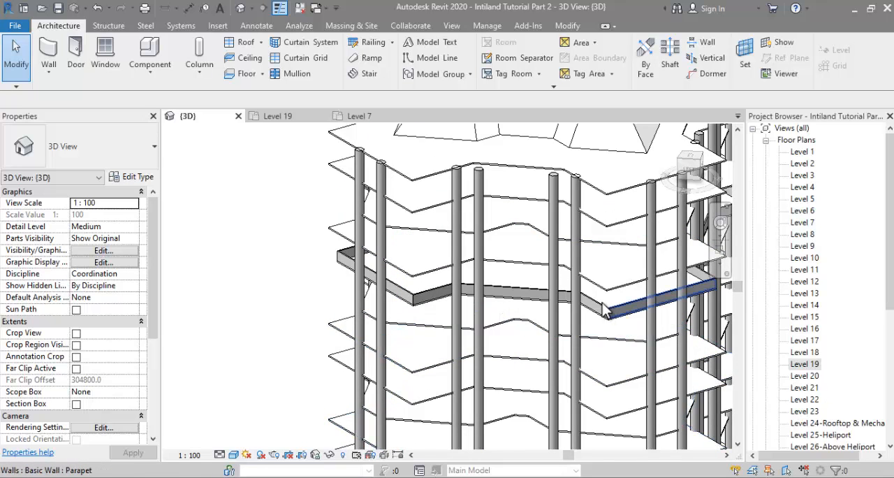
scroll(605, 311, down, 5)
scroll(830, 415, down, 1)
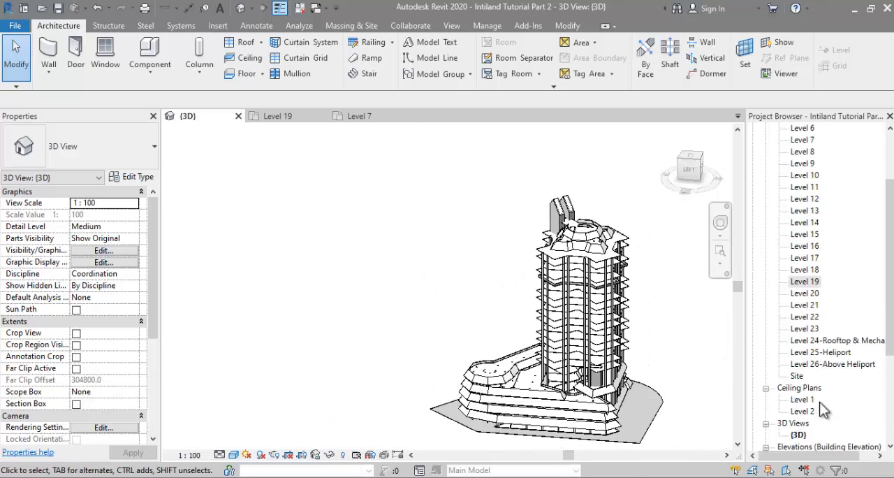
Step: Open the South elevation and examine the sloped parapet profile at a slab edge on the section image
scroll(823, 408, down, 4)
click(801, 376)
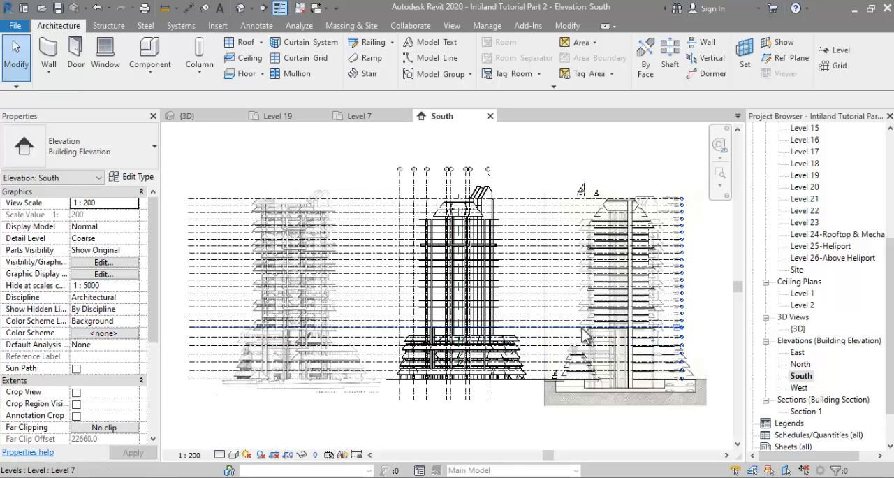
scroll(666, 276, up, 4)
scroll(667, 276, up, 2)
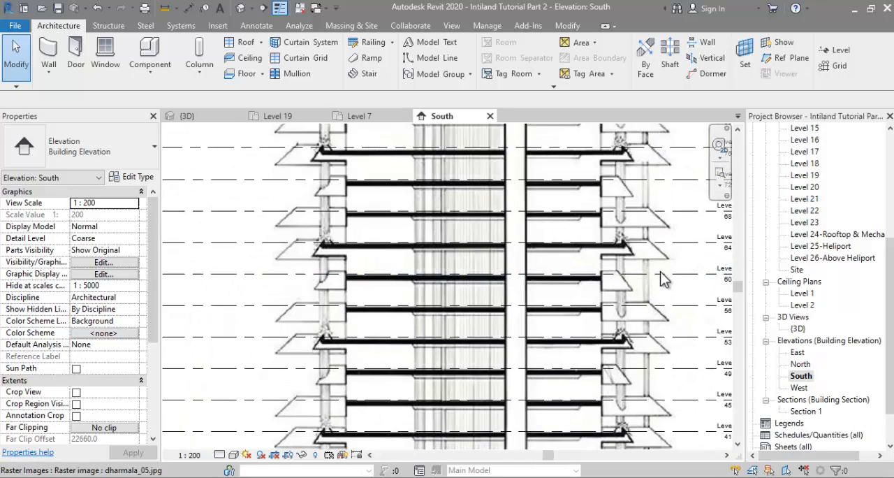
scroll(629, 251, up, 3)
scroll(625, 242, up, 3)
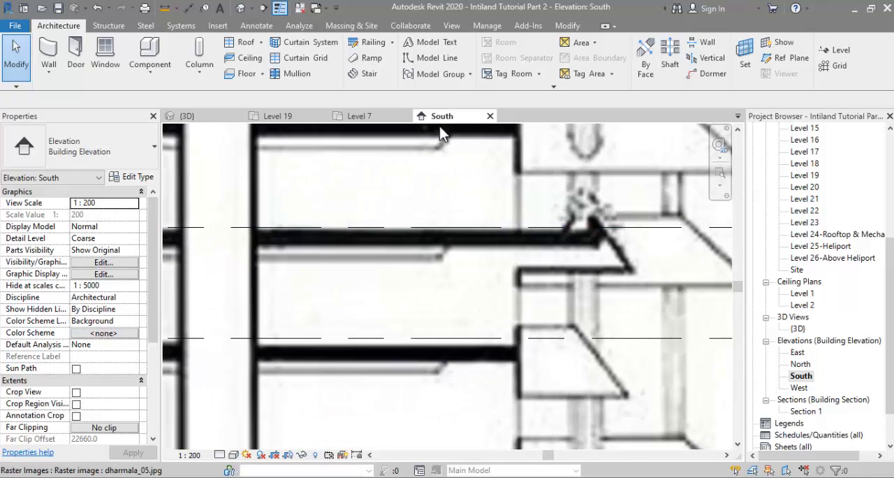
Step: Trace the sloped parapet face, about 2600 mm long at 50°, and its horizontal underside with thin detail lines over the section image
click(256, 26)
click(289, 43)
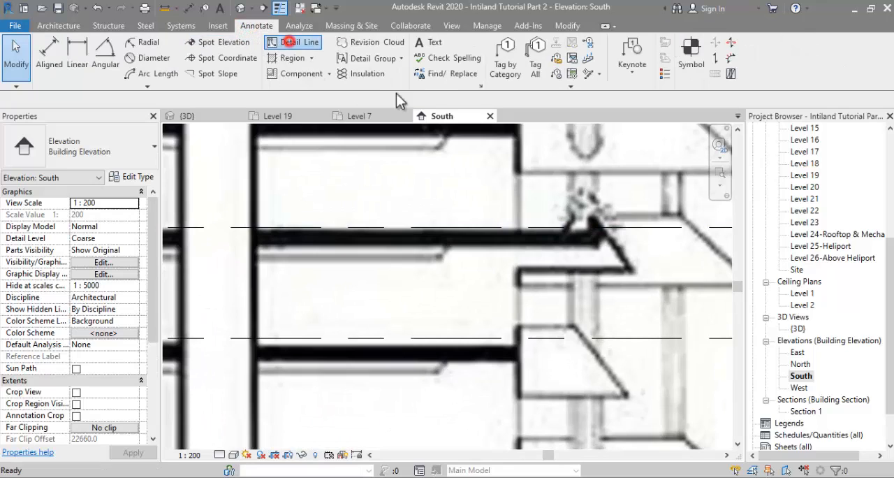
scroll(607, 237, up, 2)
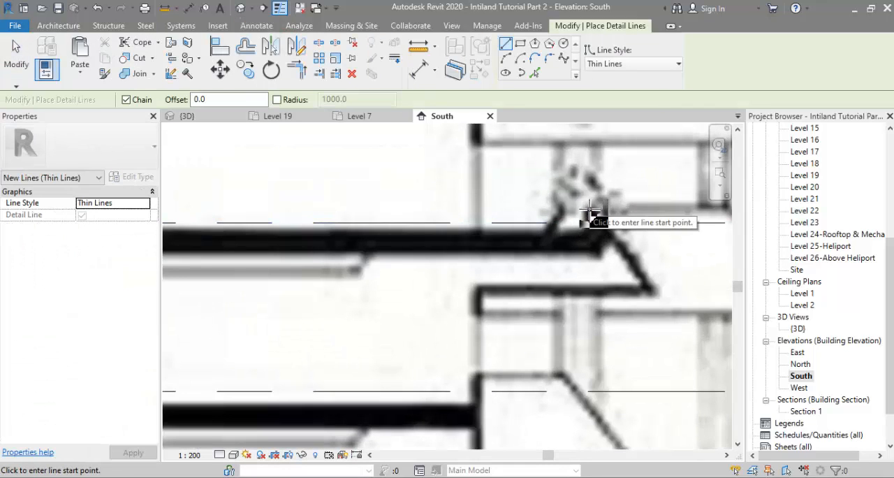
click(589, 208)
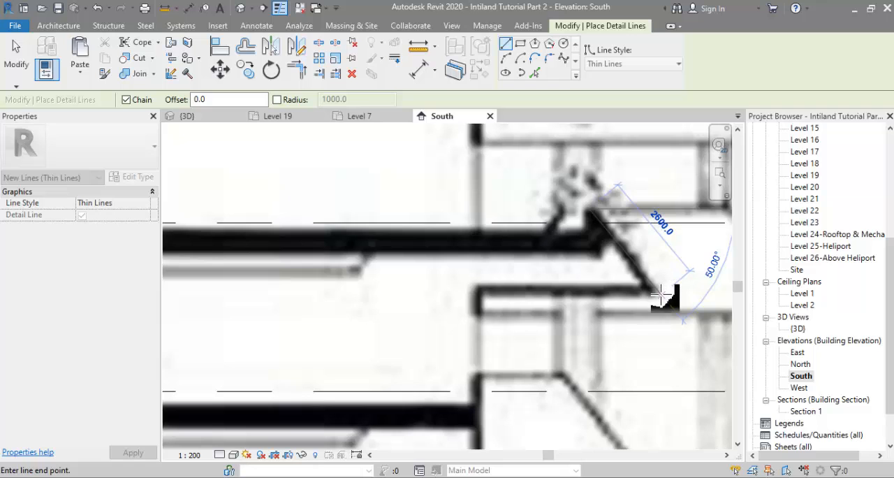
click(660, 297)
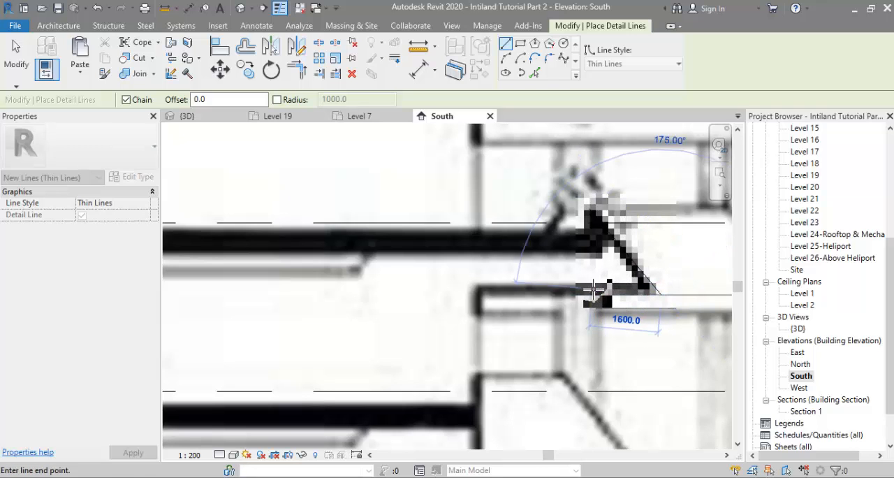
key(Escape)
key(Escape)
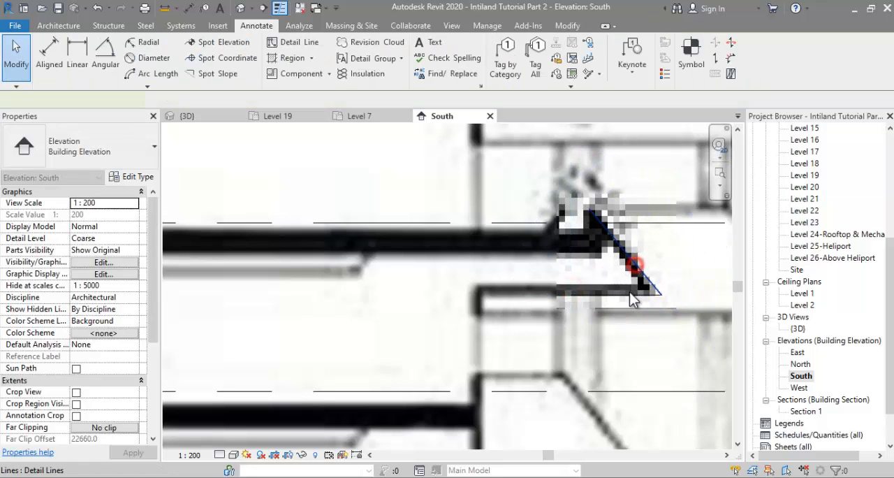
Step: Move the traced sloped line and its horizontal underside off the section image to the blank area beyond the level heads
click(630, 292)
scroll(397, 290, down, 2)
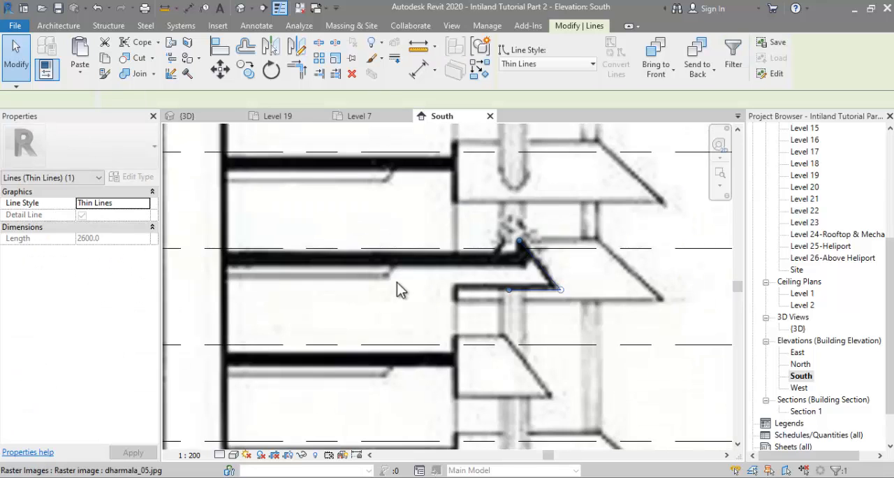
scroll(396, 290, down, 3)
drag(460, 278, 679, 257)
key(Escape)
scroll(693, 240, up, 2)
Step: Draw a vertical detail line from the upper end of the sloped line down to the horizontal underside
click(310, 37)
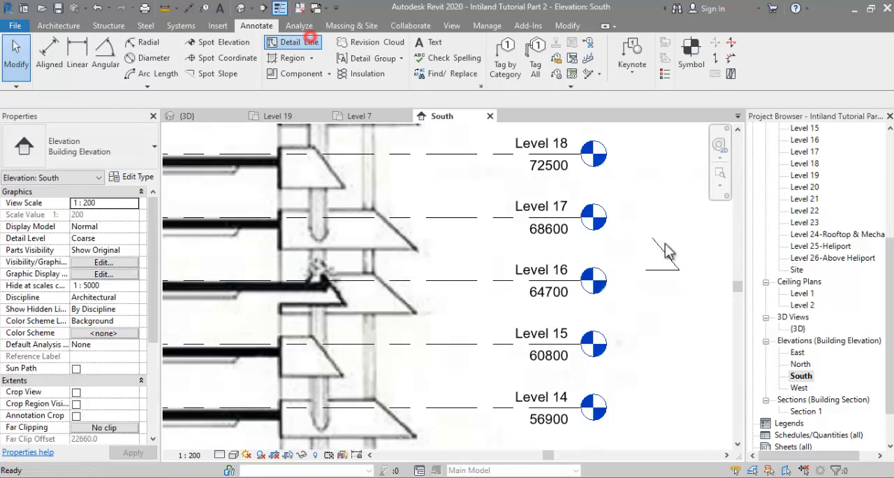
click(649, 240)
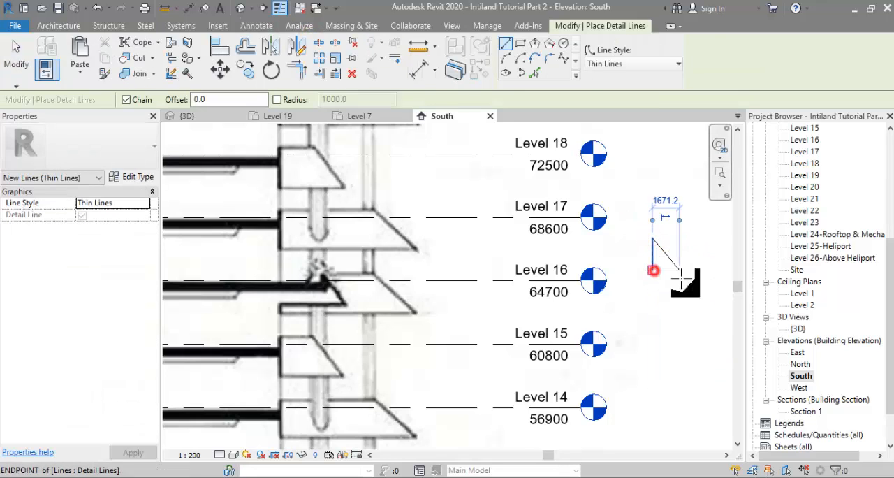
key(Escape)
Step: Trim the horizontal underside to the vertical line so the profile forms a closed right triangle
scroll(672, 284, up, 2)
key(t)
key(r)
click(648, 253)
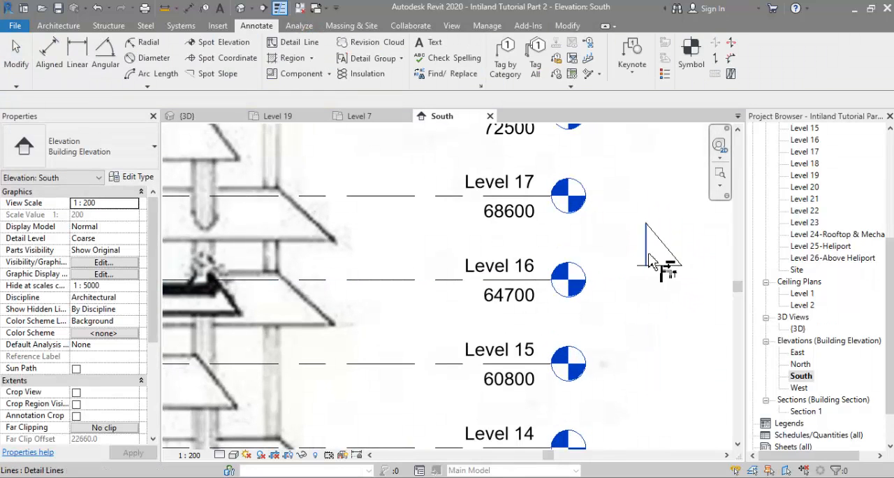
click(657, 264)
scroll(711, 258, up, 2)
middle_drag(674, 258, 615, 272)
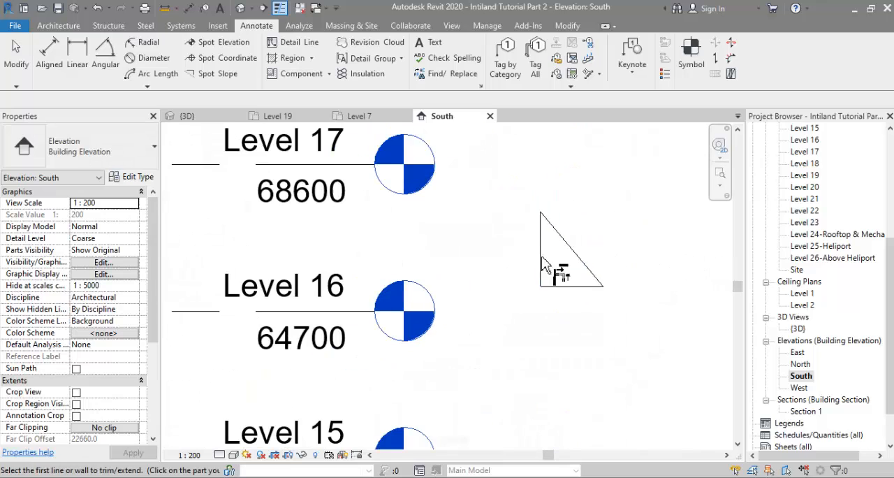
key(Escape)
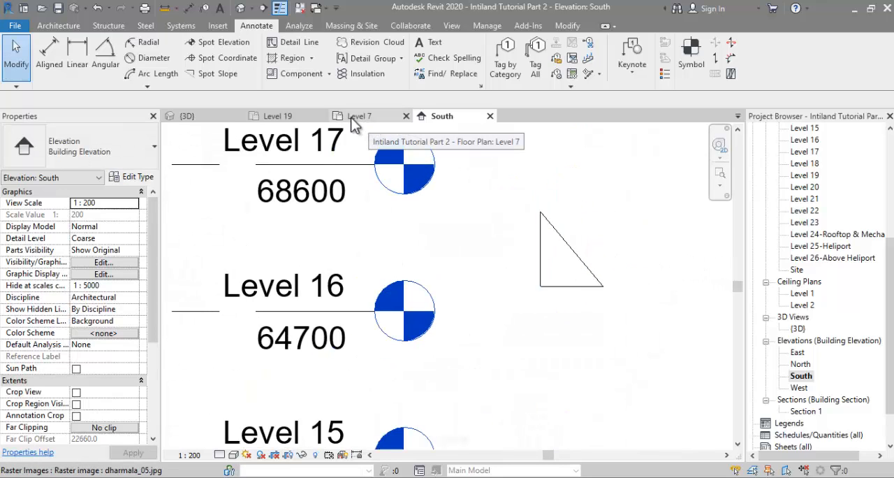
Step: Dimension the angle between the triangle's sloped line and base, and the triangle's horizontal width
click(580, 260)
click(571, 286)
scroll(563, 276, up, 2)
scroll(477, 241, up, 1)
click(470, 233)
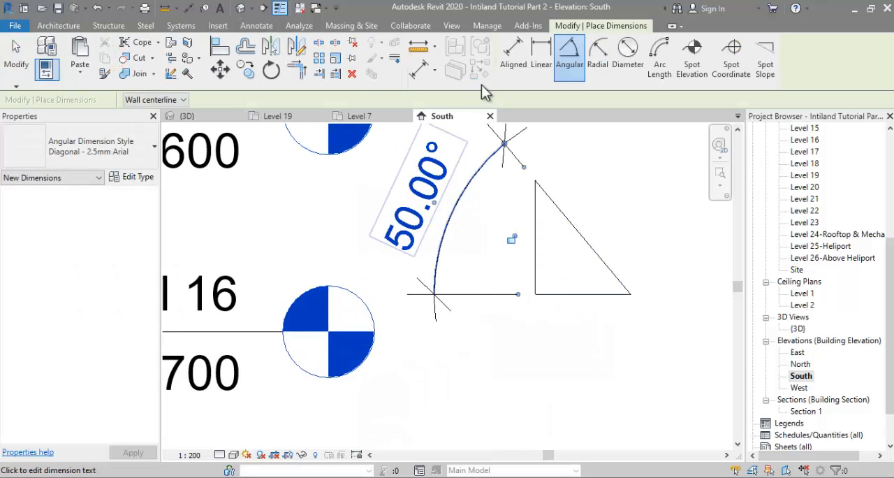
click(518, 54)
click(534, 272)
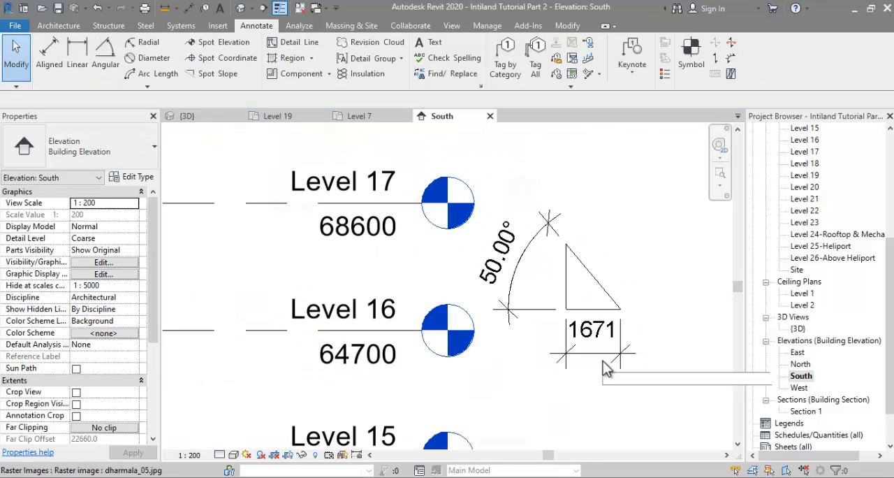
scroll(509, 325, down, 1)
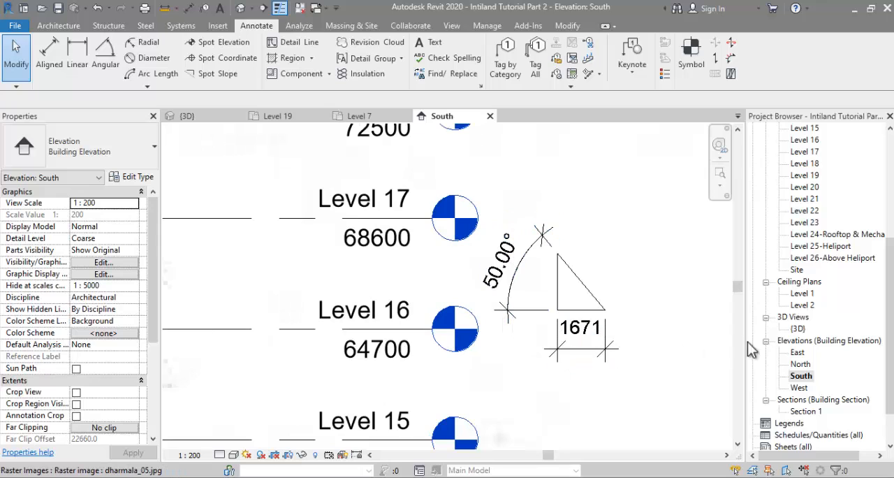
Step: Start a non-sloping footprint roof on Level 19 and pick the parapet lines around the two adjoining corners near grids E and F
scroll(831, 307, up, 5)
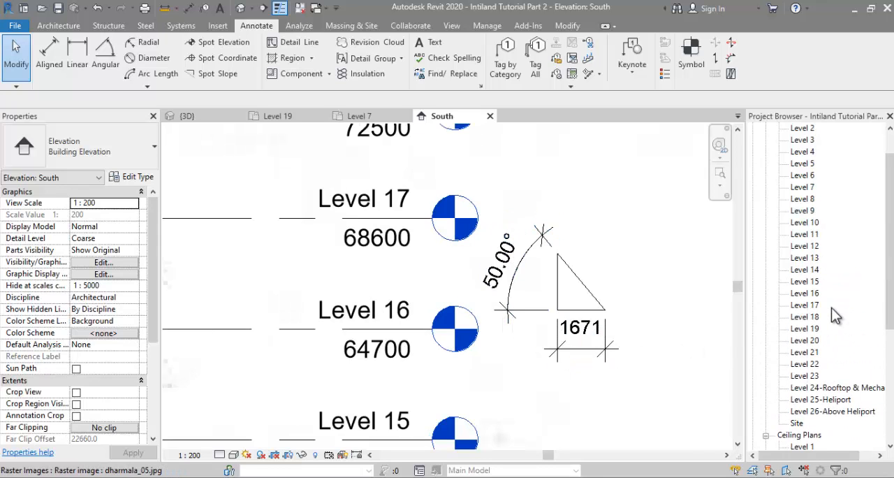
double_click(810, 340)
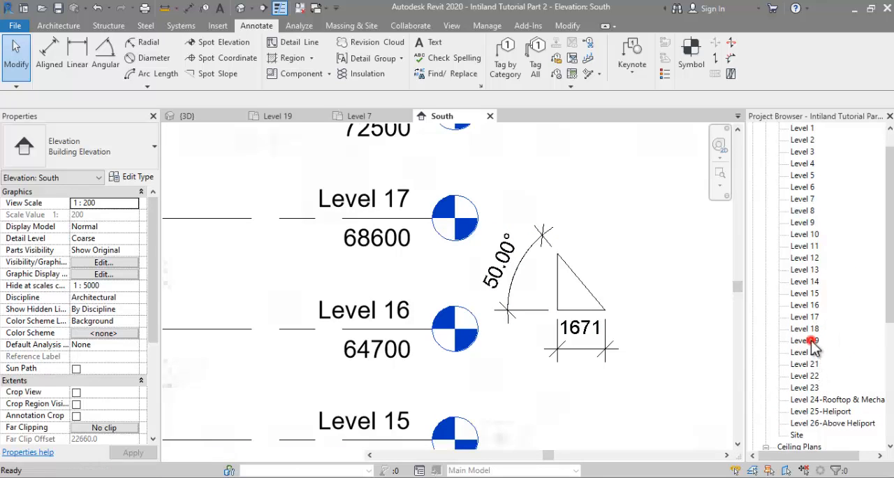
click(63, 29)
click(245, 43)
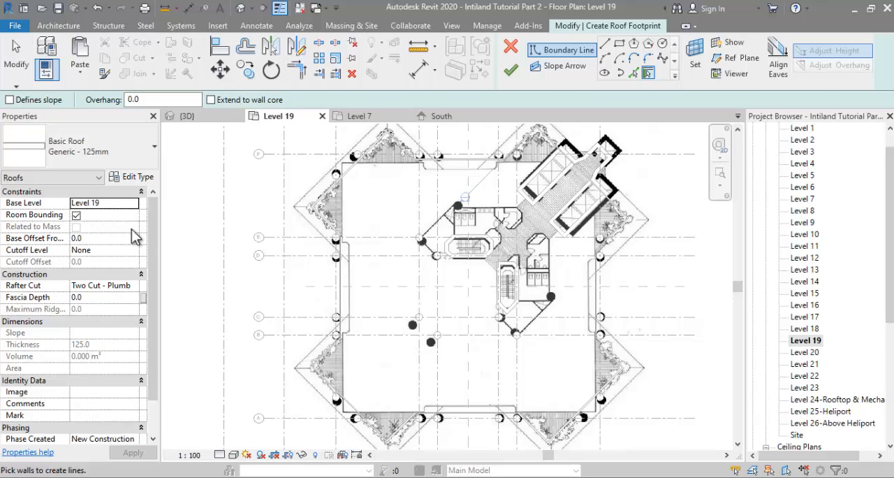
click(632, 72)
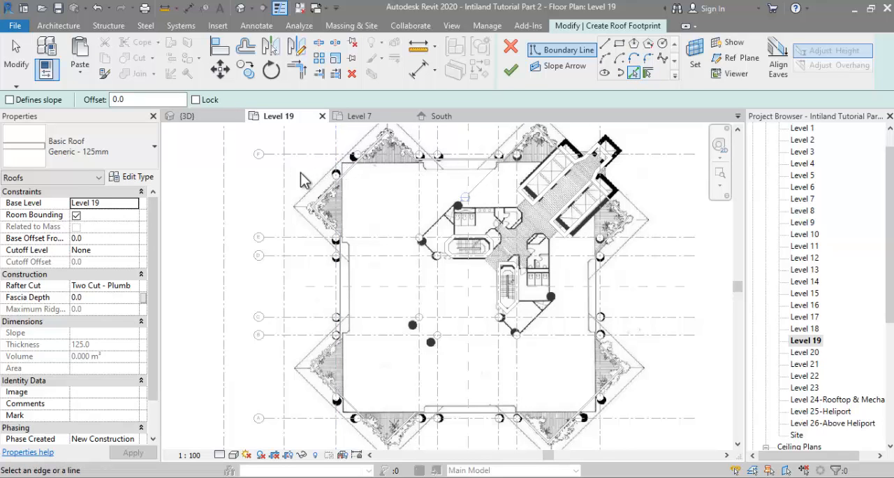
scroll(326, 196, up, 3)
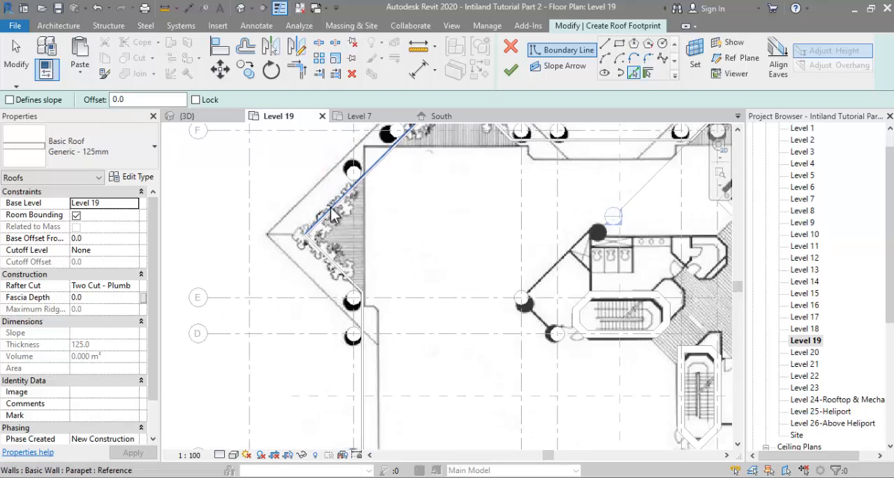
scroll(349, 241, down, 5)
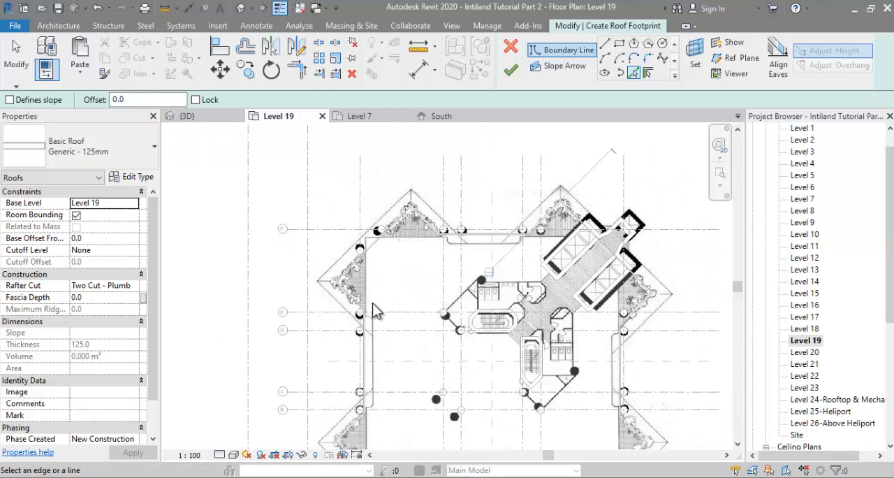
scroll(587, 345, down, 2)
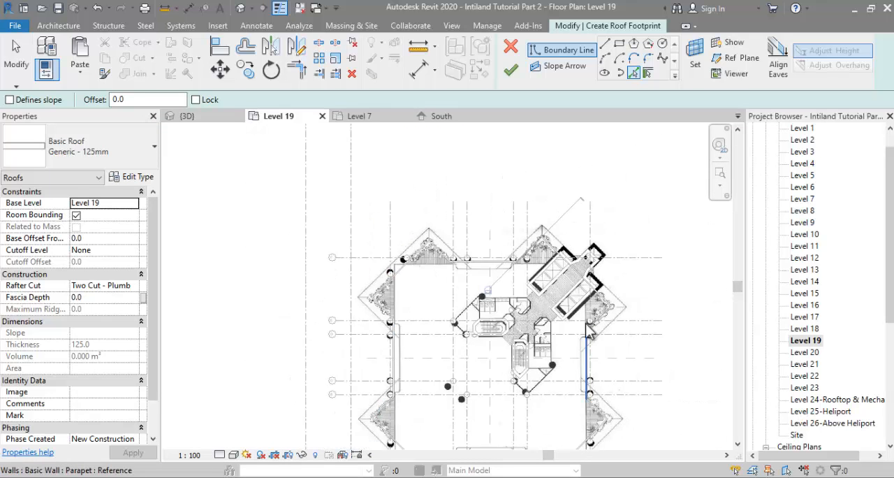
scroll(429, 320, up, 5)
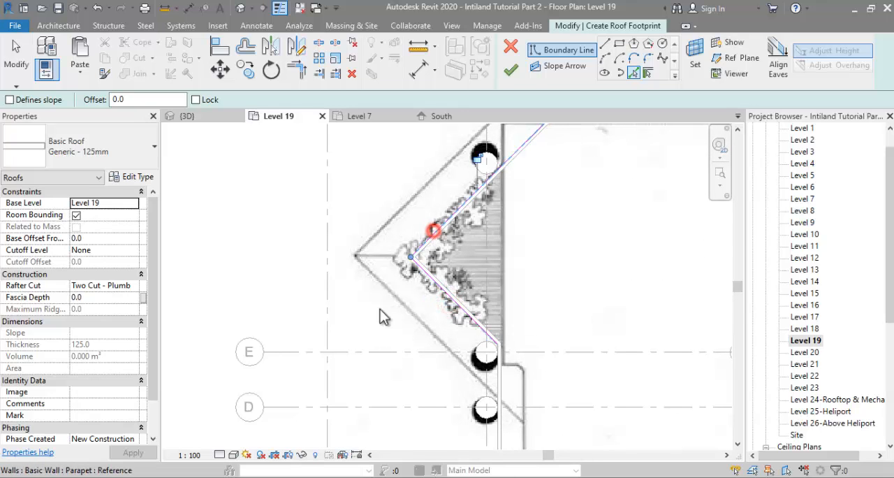
scroll(414, 274, down, 4)
scroll(531, 197, up, 4)
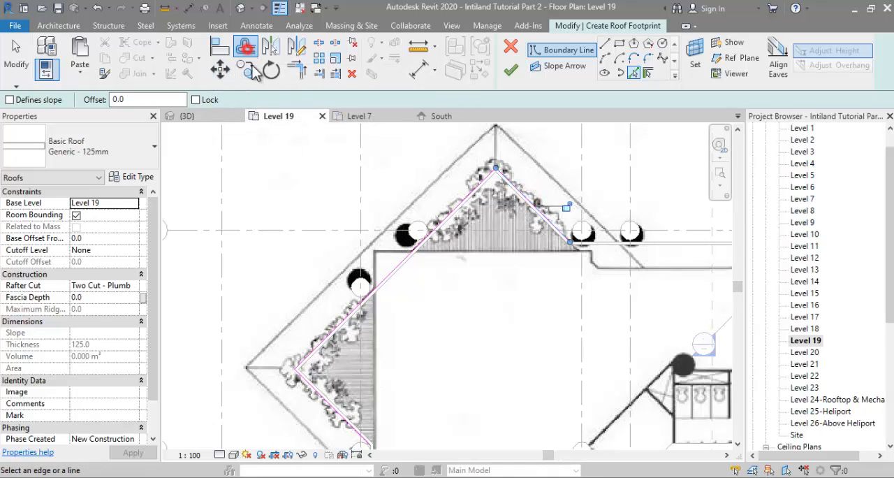
Step: Offset a copy of the whole picked boundary chain 1700 mm outward
click(245, 47)
double_click(292, 100)
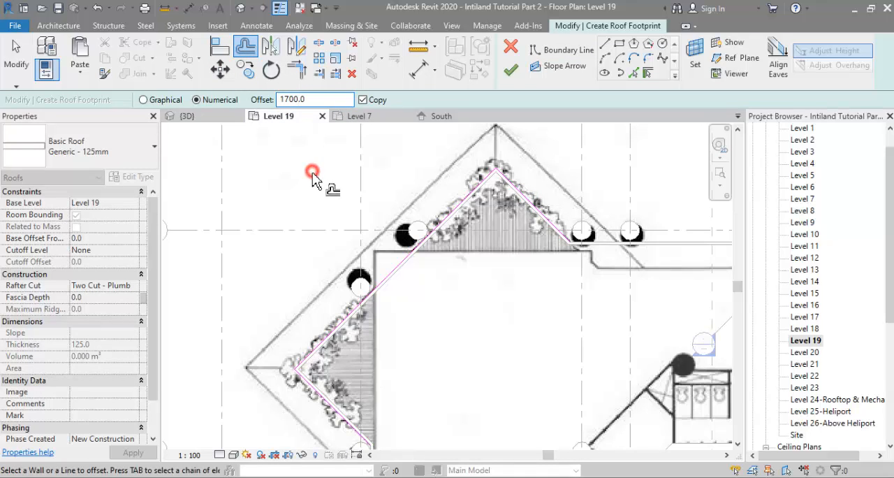
key(Tab)
click(381, 285)
scroll(343, 205, down, 3)
key(Escape)
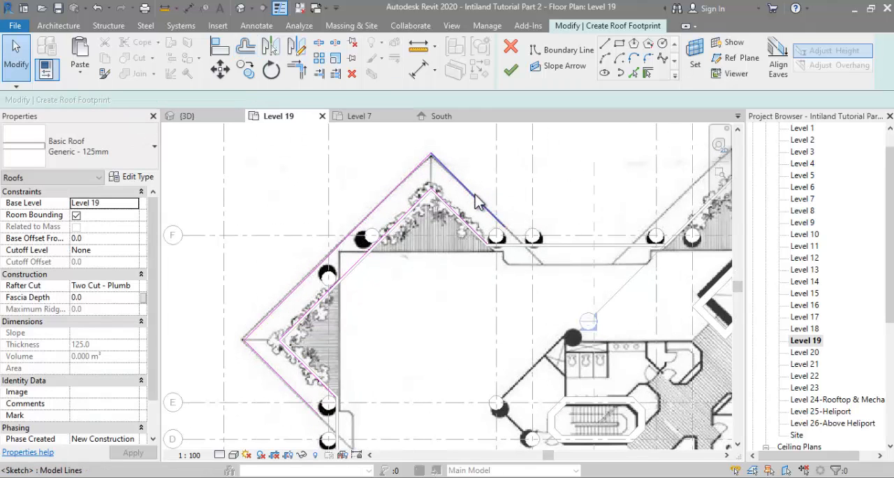
Step: Make the three outer boundary lines slope-defining and set their slope to 50°
key(Tab)
click(474, 194)
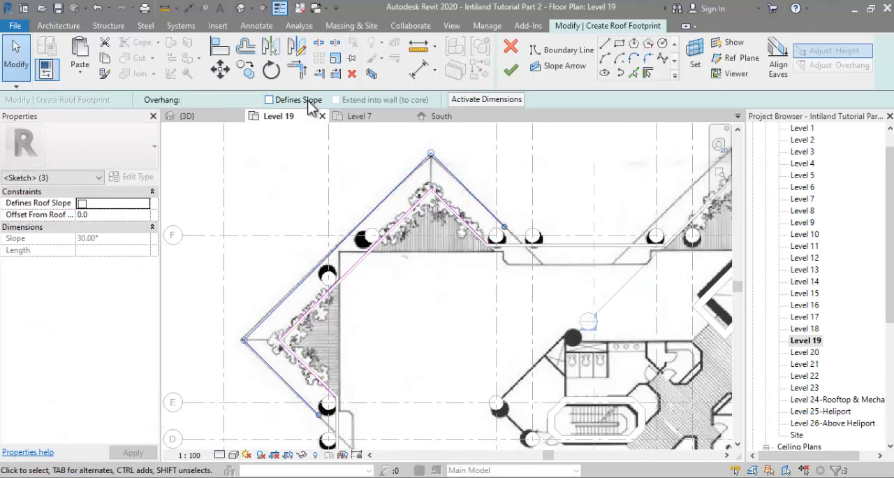
click(289, 102)
scroll(309, 169, down, 2)
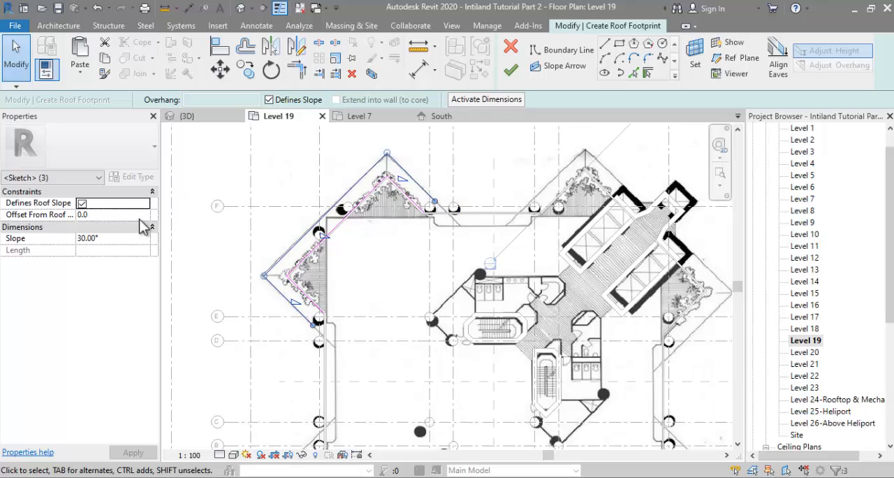
click(117, 237)
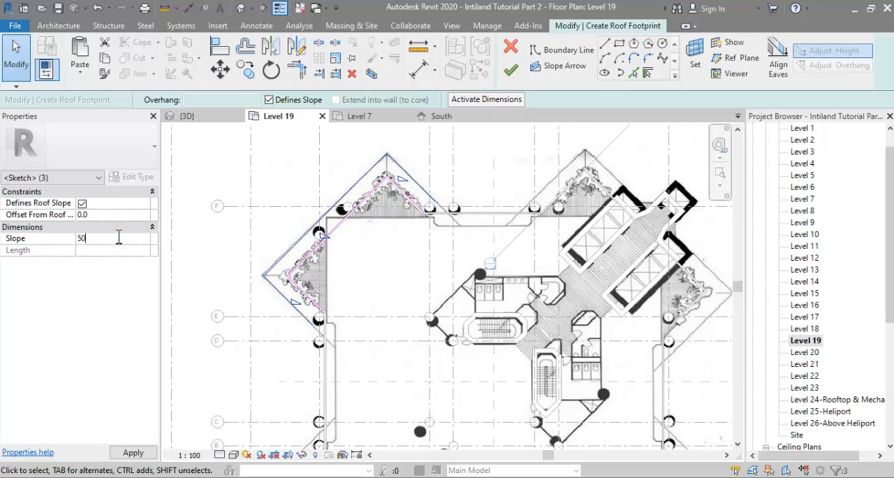
text(50)
key(Return)
scroll(352, 315, up, 3)
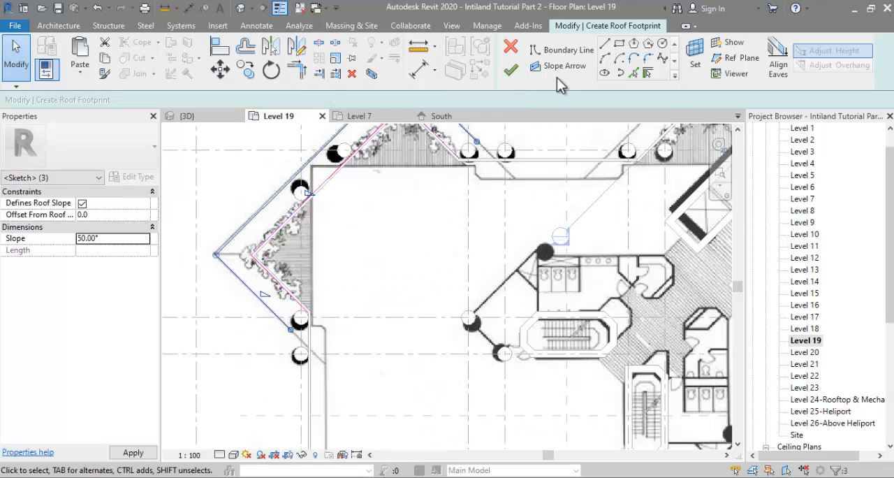
Step: Draw a horizontal boundary line about 3900 mm long along the parapet near grid F and trim it to the outer sloped line
click(558, 50)
scroll(461, 189, up, 4)
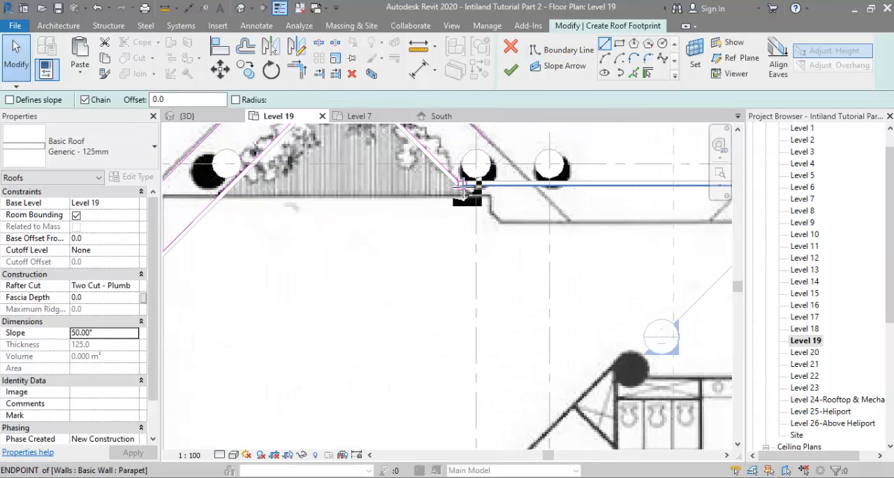
click(459, 183)
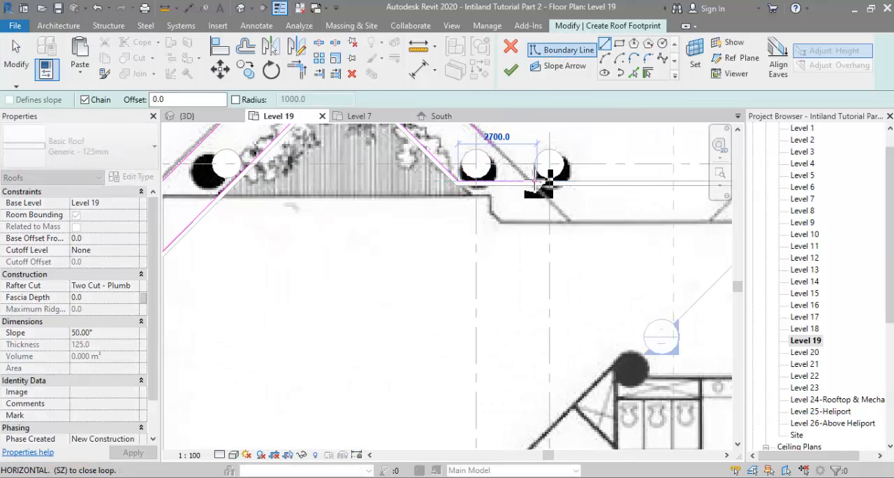
click(571, 182)
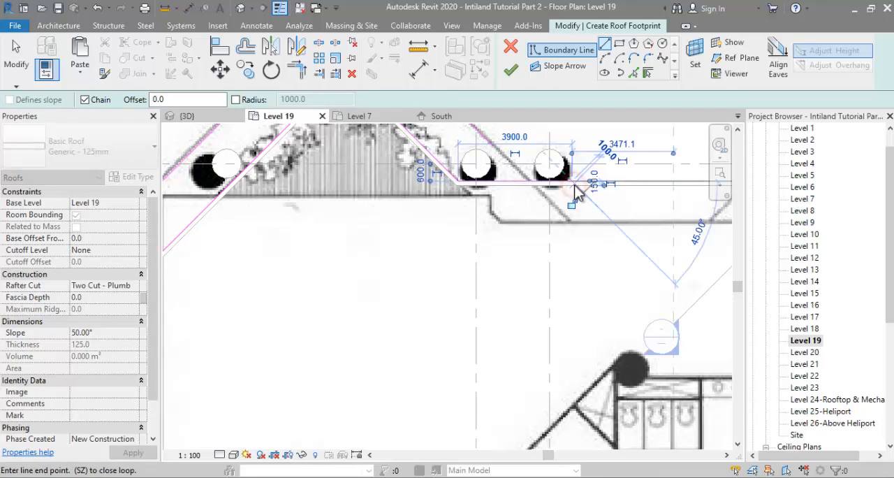
key(Escape)
key(Escape)
key(r)
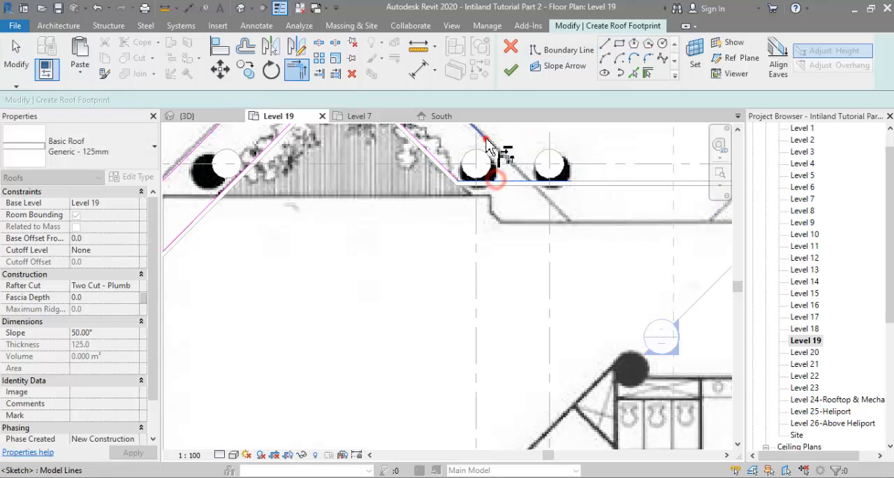
scroll(521, 143, down, 2)
Step: Close the outline's other end with a vertical line along the parapet between grids E and D, trim the corner, and finish the roof
click(559, 50)
click(308, 343)
key(Escape)
key(t)
key(r)
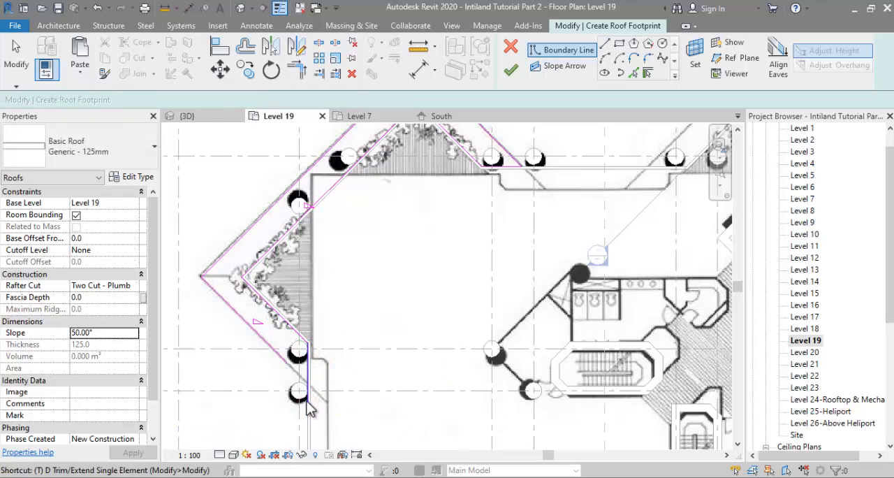
click(261, 338)
click(307, 377)
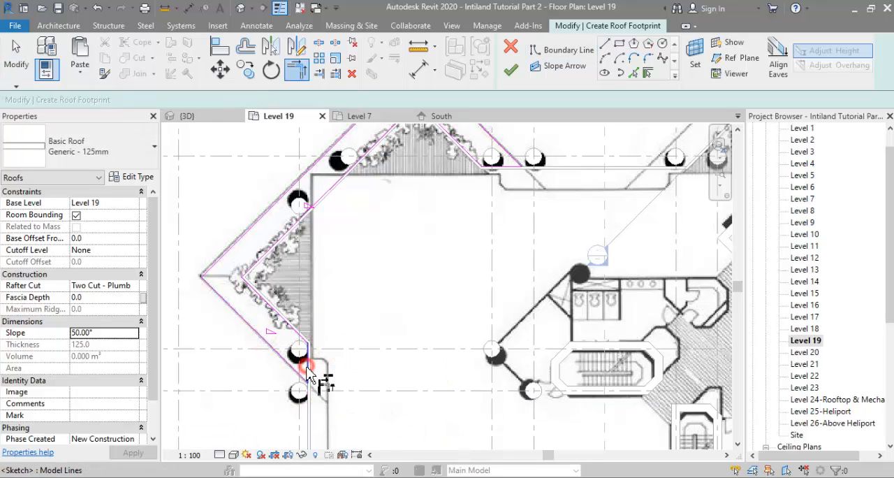
click(305, 375)
scroll(382, 300, down, 2)
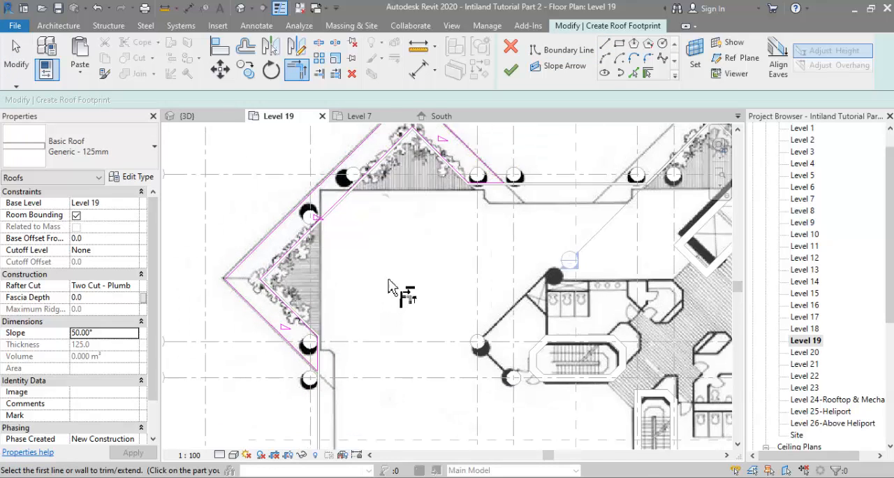
click(510, 71)
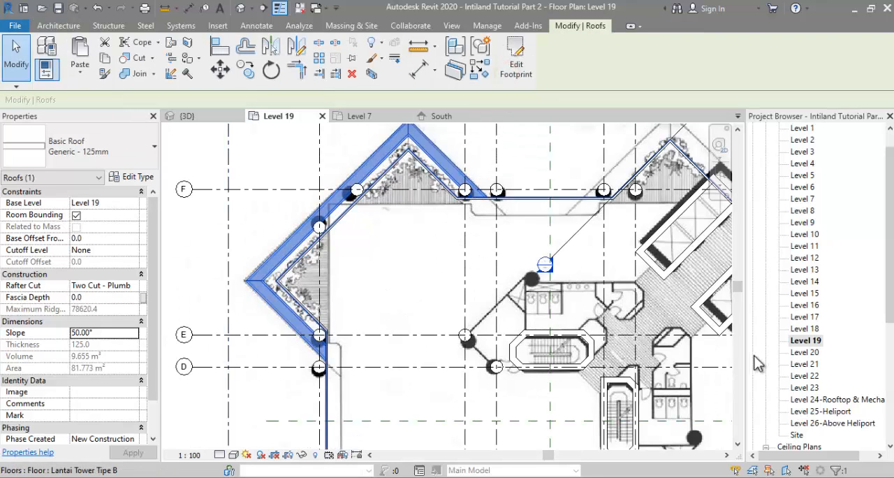
Step: Inspect the new sloped roof around the tower corner in the 3D view and return to the South elevation
click(186, 116)
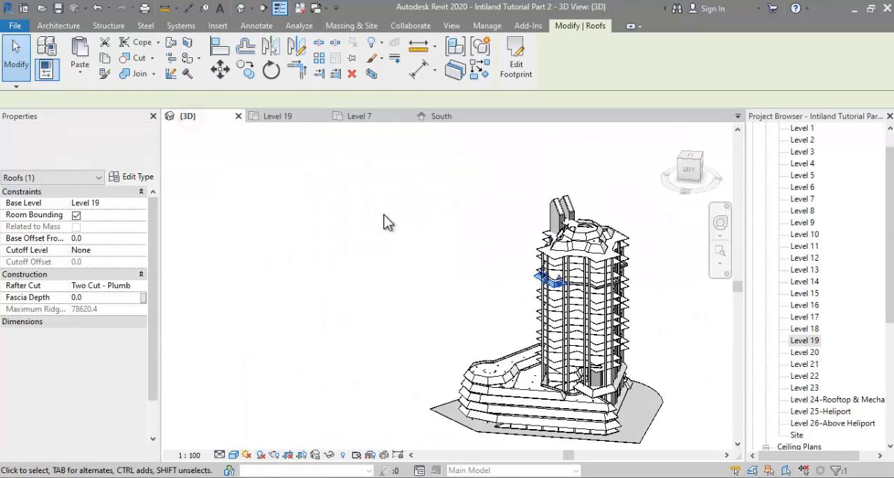
scroll(566, 287, up, 8)
shift+middle_drag(517, 310, 450, 237)
scroll(799, 391, down, 4)
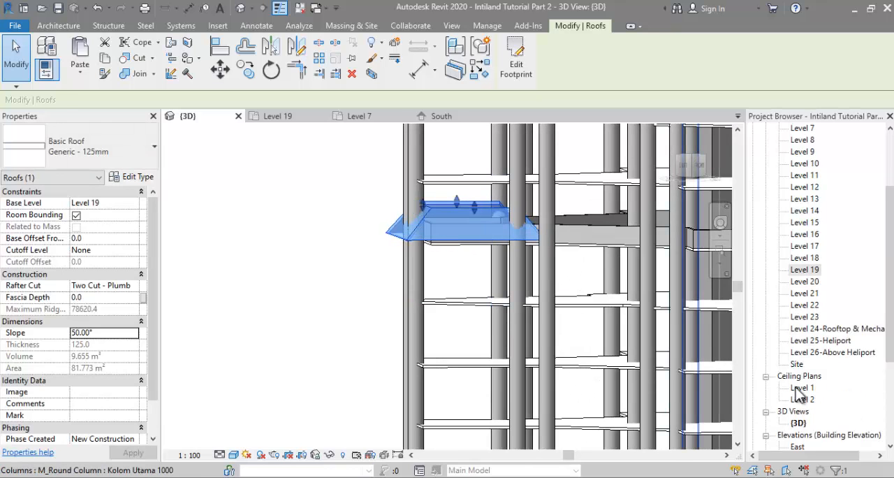
double_click(799, 388)
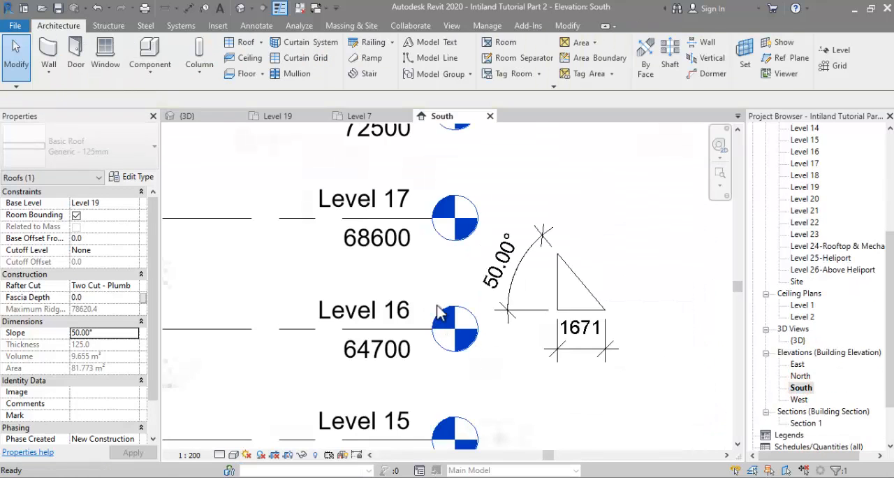
Step: Measure the vertical distance from the top of the Level 19 slab to the underside of the parapet in the section image
scroll(574, 307, down, 3)
scroll(307, 342, up, 4)
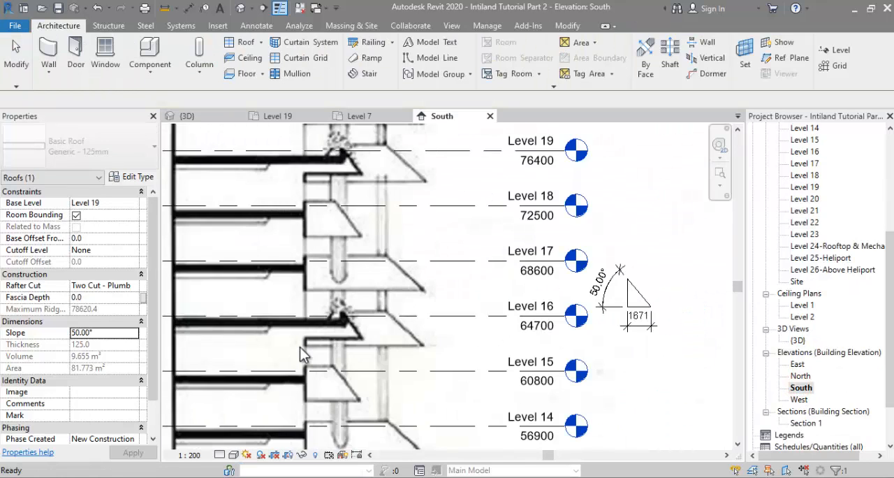
click(355, 311)
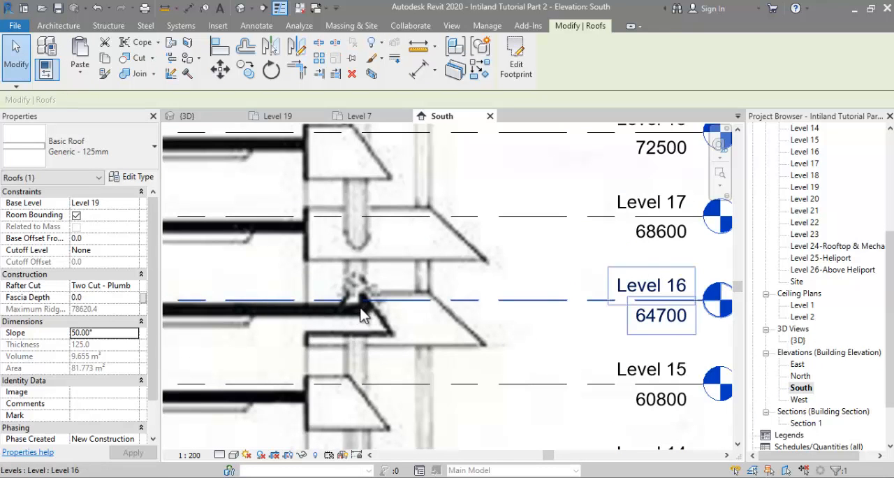
scroll(368, 336, down, 2)
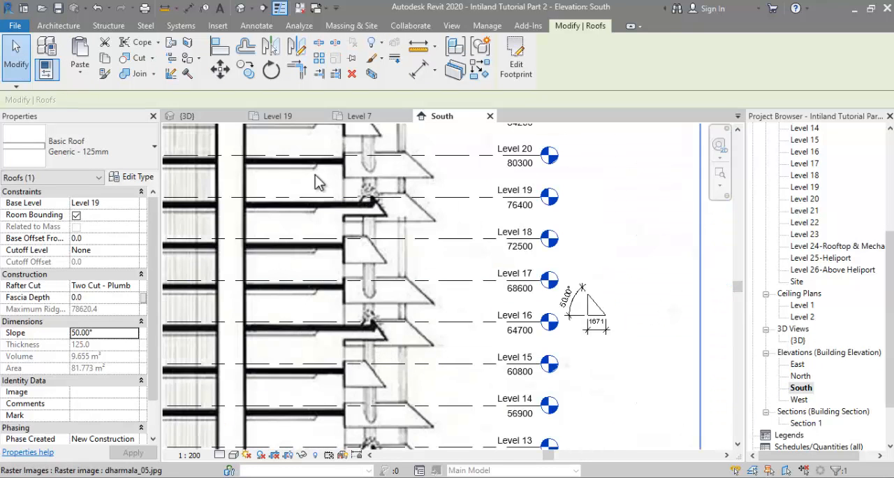
scroll(317, 181, up, 4)
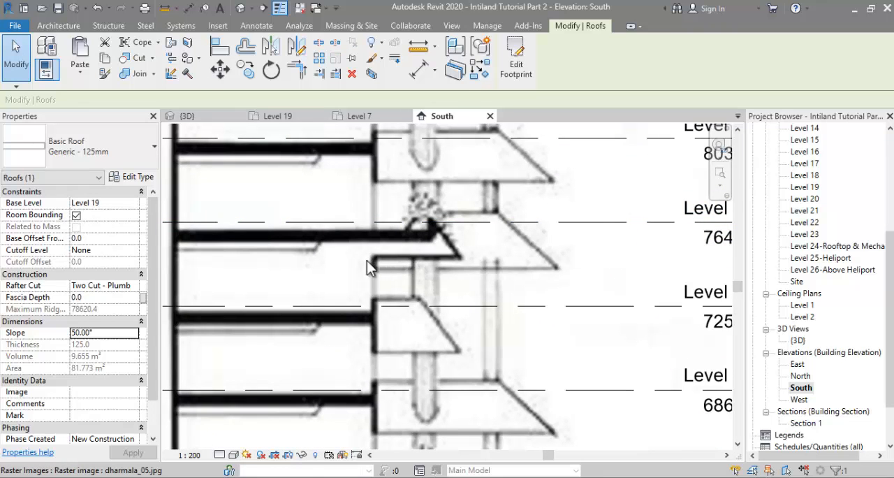
scroll(367, 264, down, 2)
scroll(356, 251, up, 2)
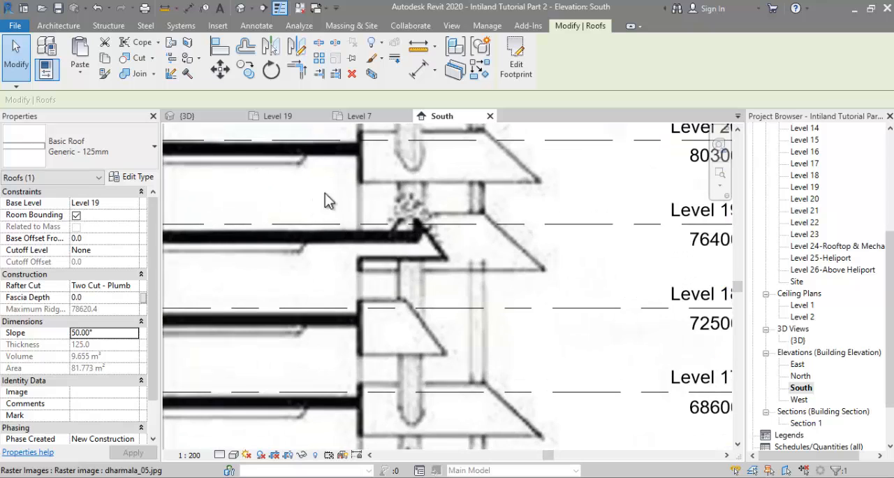
scroll(409, 230, up, 2)
click(410, 227)
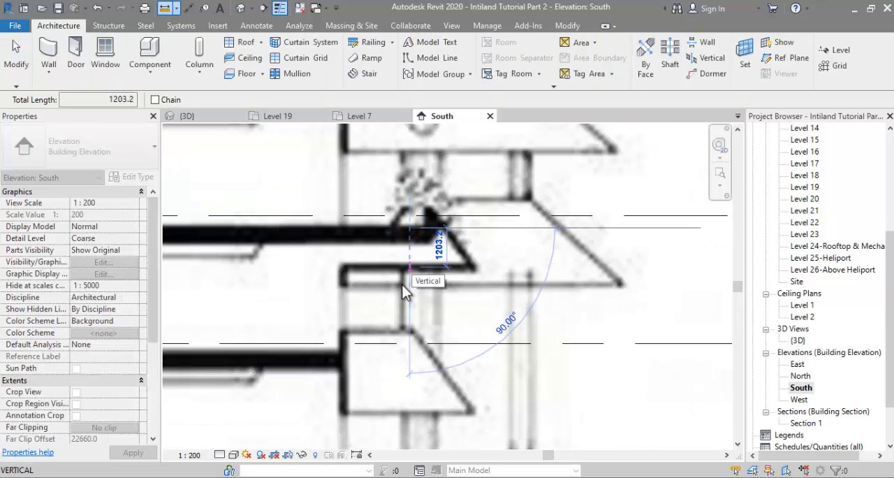
key(Escape)
key(Escape)
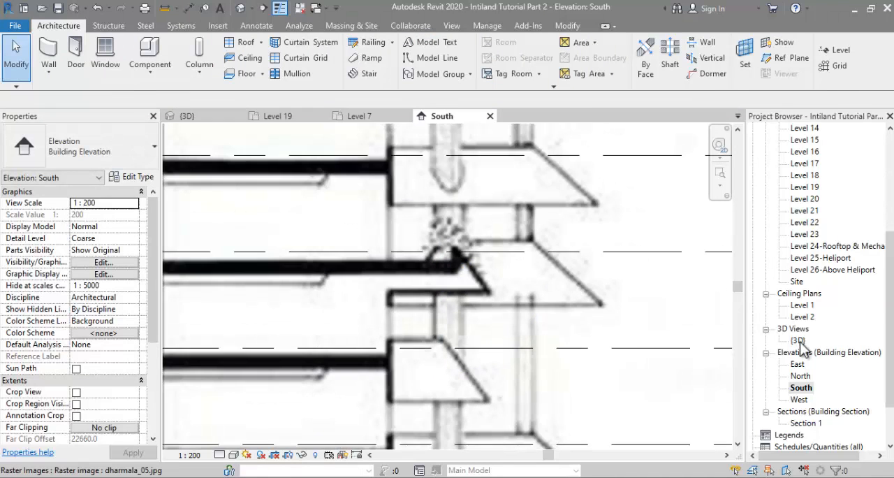
Step: Select the sloped Level 19 roof in the 3D view and set its base offset from the level to -1200
double_click(797, 340)
click(449, 240)
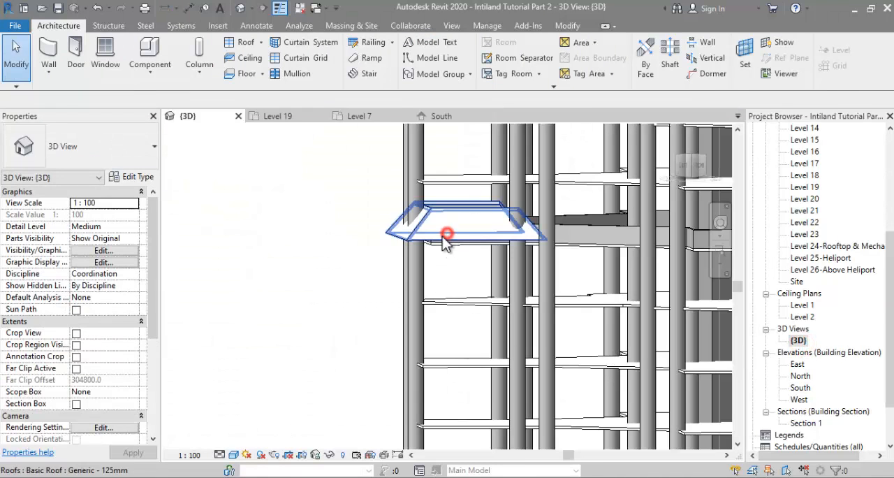
click(103, 241)
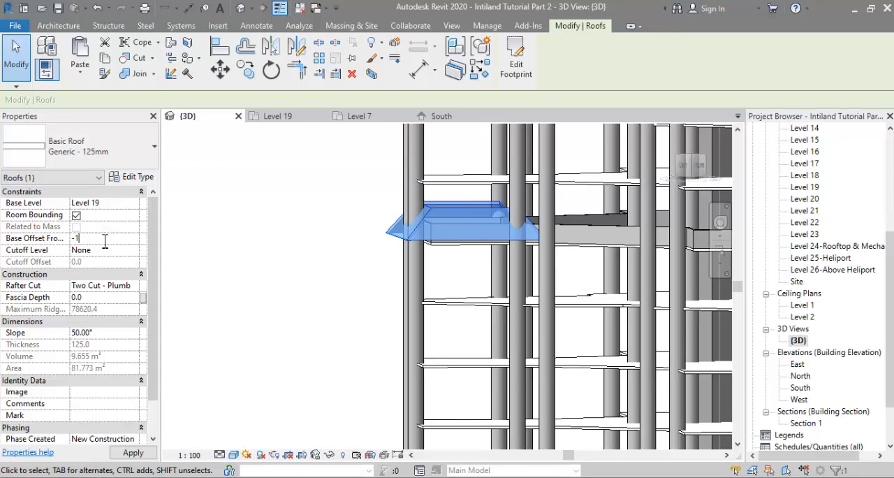
text(-1200)
key(Return)
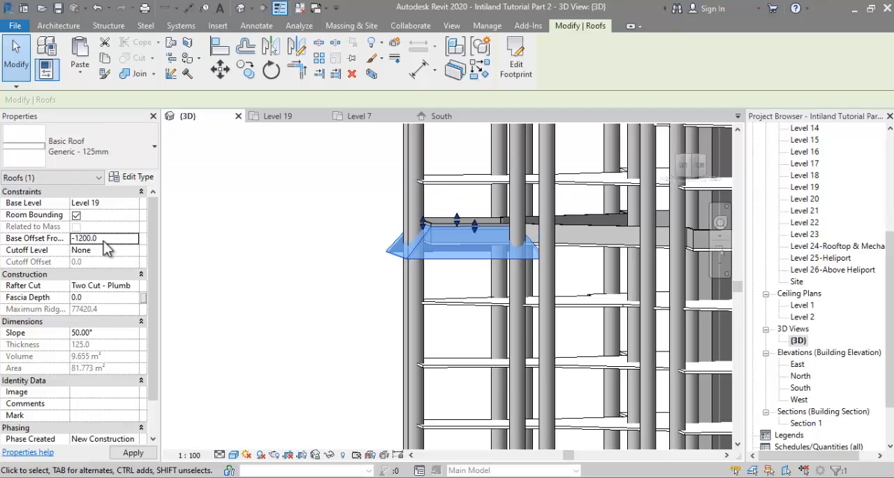
Step: Select the whole chain of Level 19 parapet walls and lower their top offset
scroll(419, 231, up, 2)
shift+middle_drag(450, 255, 638, 272)
shift+middle_drag(514, 261, 240, 242)
click(236, 236)
scroll(351, 205, up, 5)
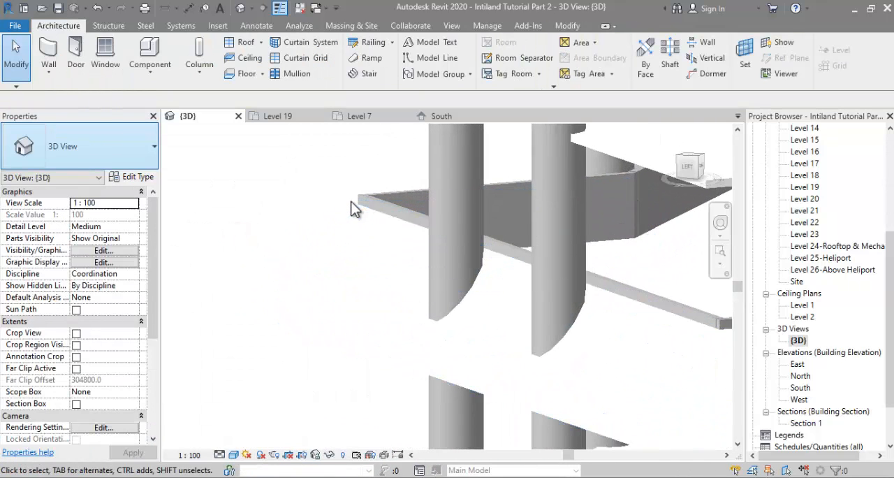
key(Tab)
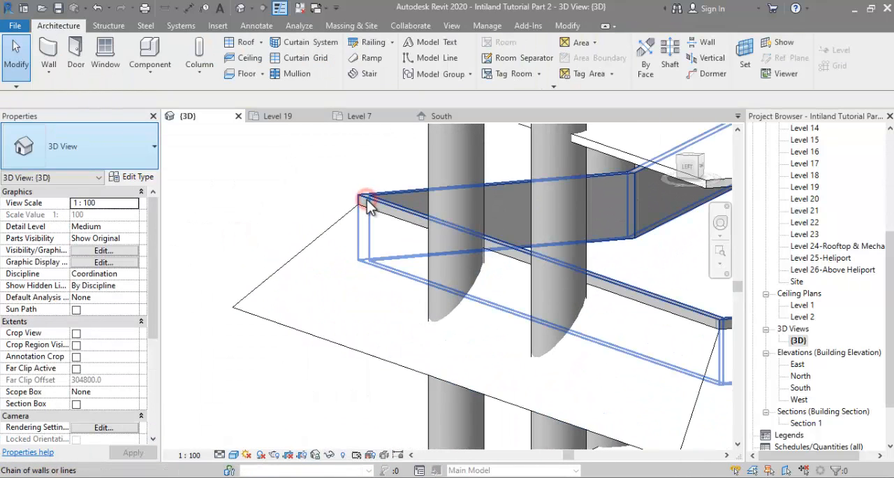
click(367, 203)
shift+middle_drag(368, 204, 102, 274)
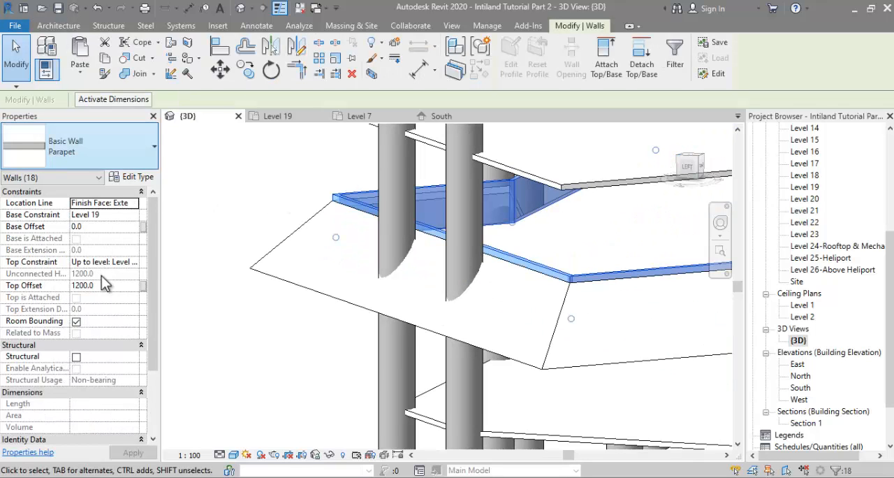
click(112, 285)
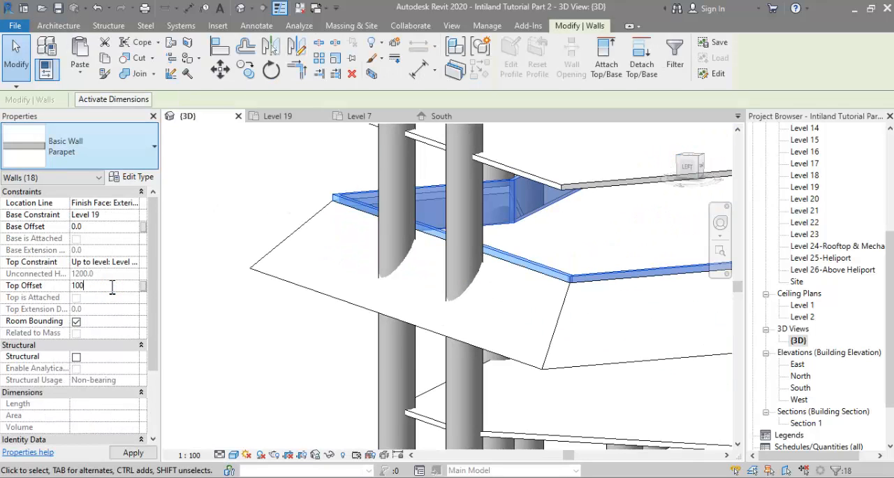
key(Return)
shift+middle_drag(409, 284, 434, 357)
key(Escape)
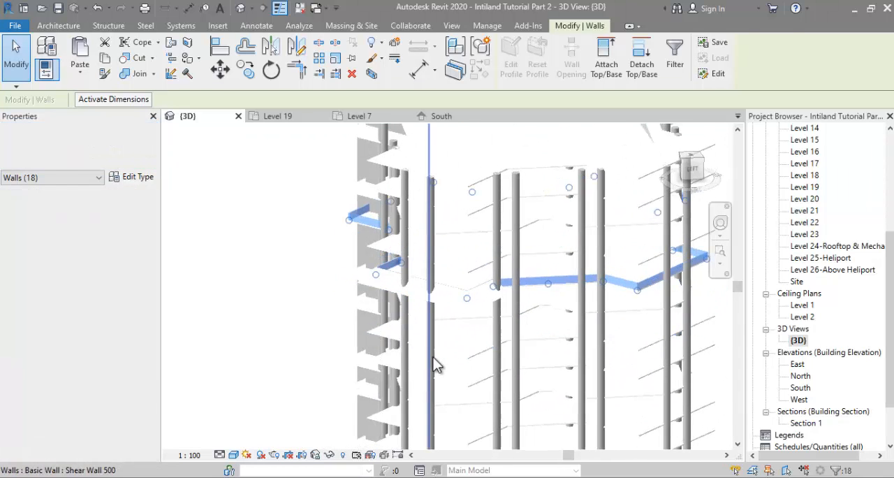
Step: In the Level 19 plan, draw a diagonal reference plane from the southwest grid intersection through the core to beyond the northeast corner
click(470, 309)
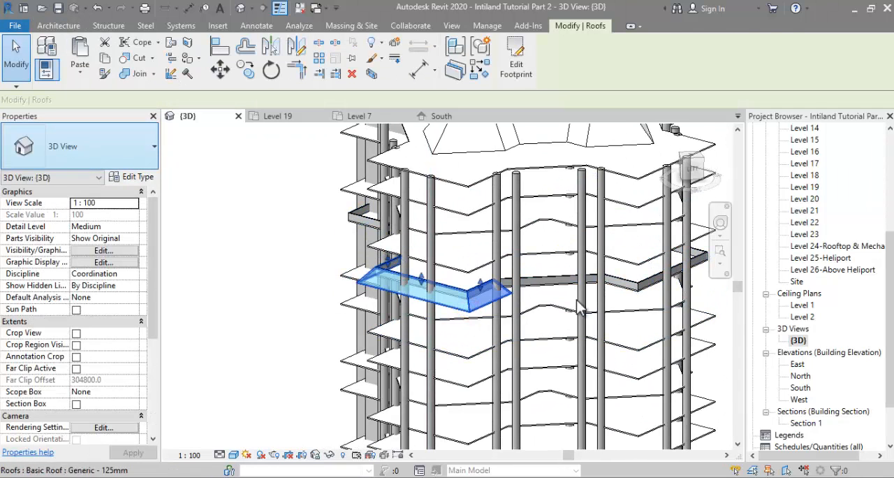
double_click(810, 187)
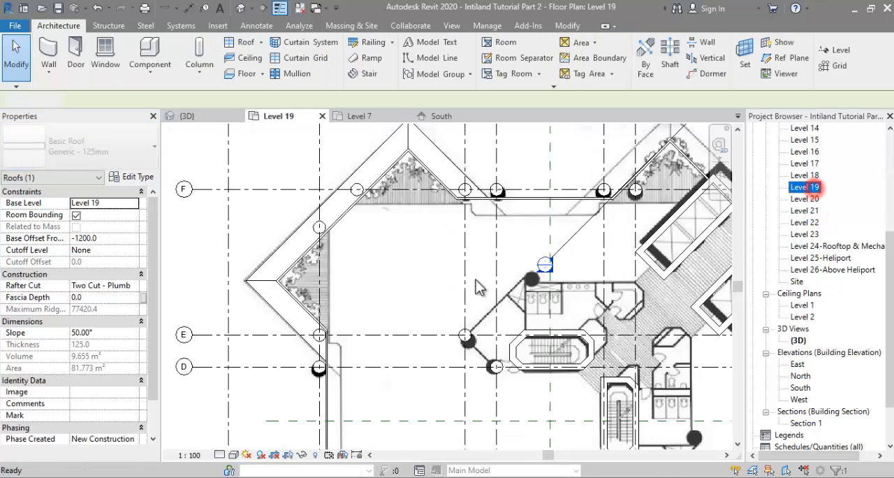
scroll(347, 202, down, 2)
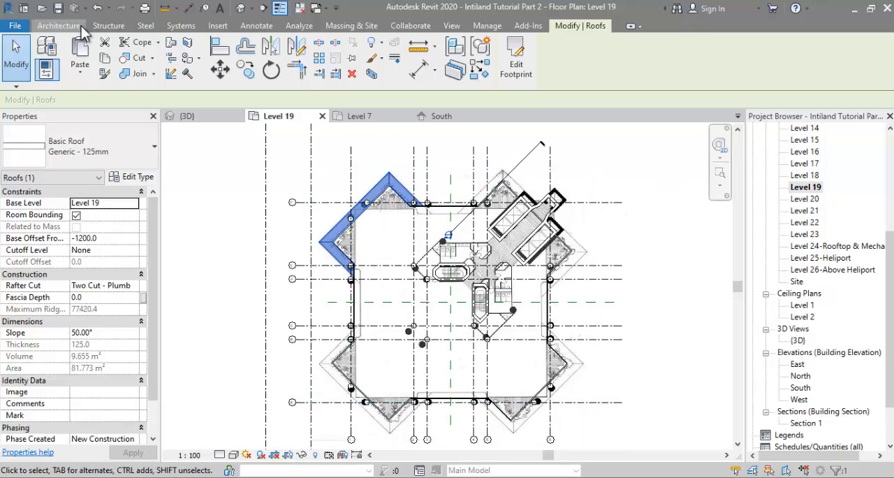
click(74, 26)
click(767, 58)
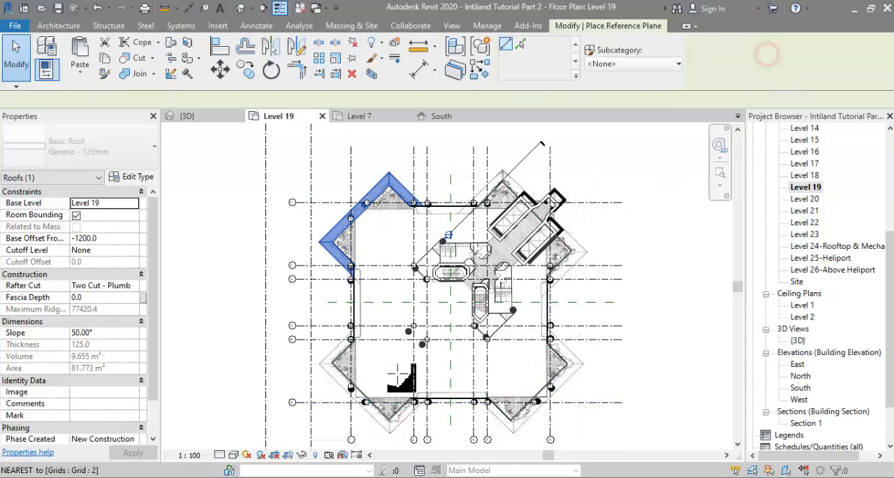
click(351, 402)
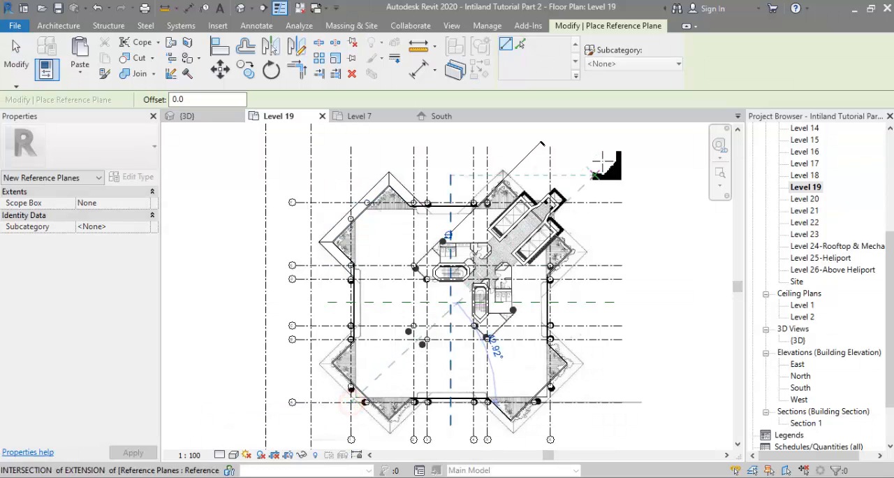
click(600, 153)
key(Escape)
key(Escape)
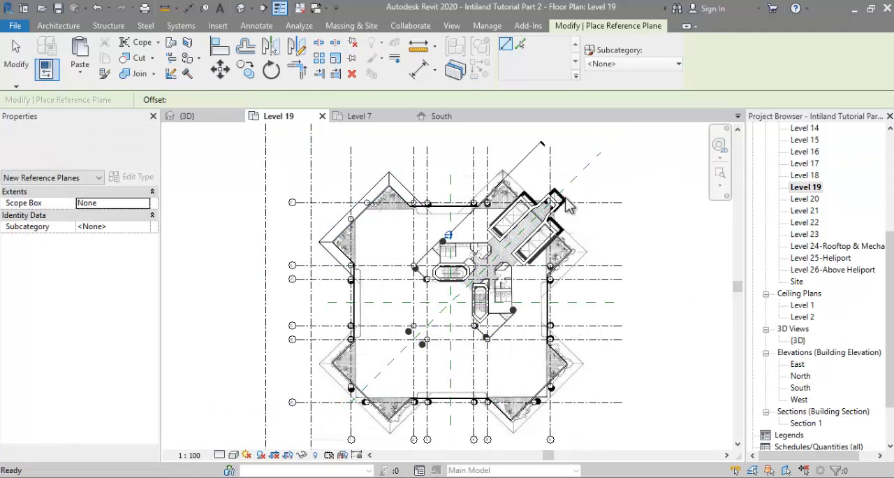
Step: Mirror copies of the sloped corner roof to the other three tower corners about the horizontal and vertical centre reference planes
click(328, 236)
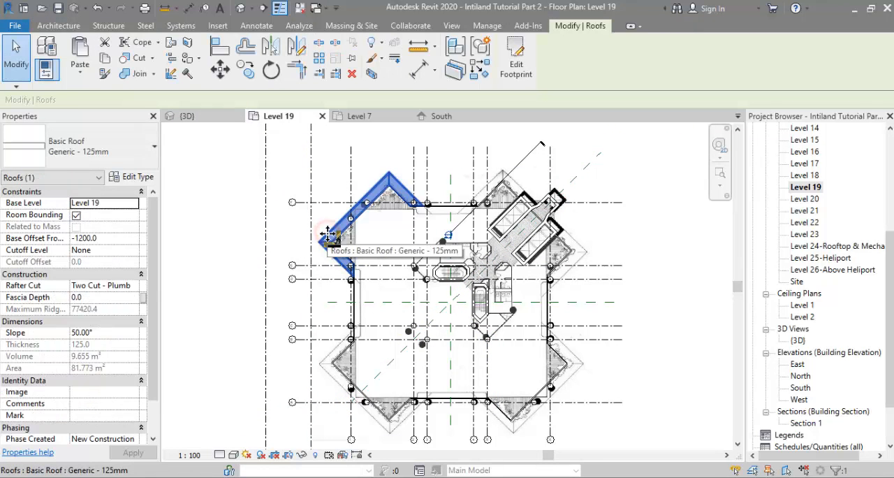
key(m)
key(m)
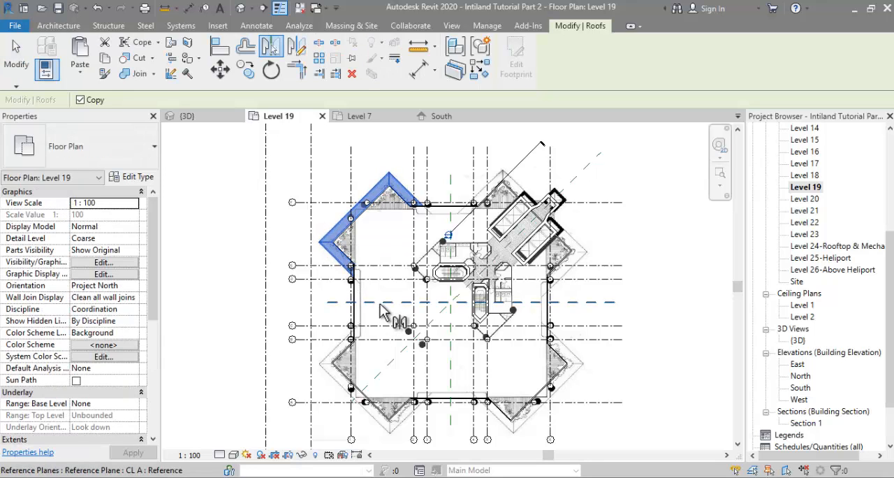
click(379, 305)
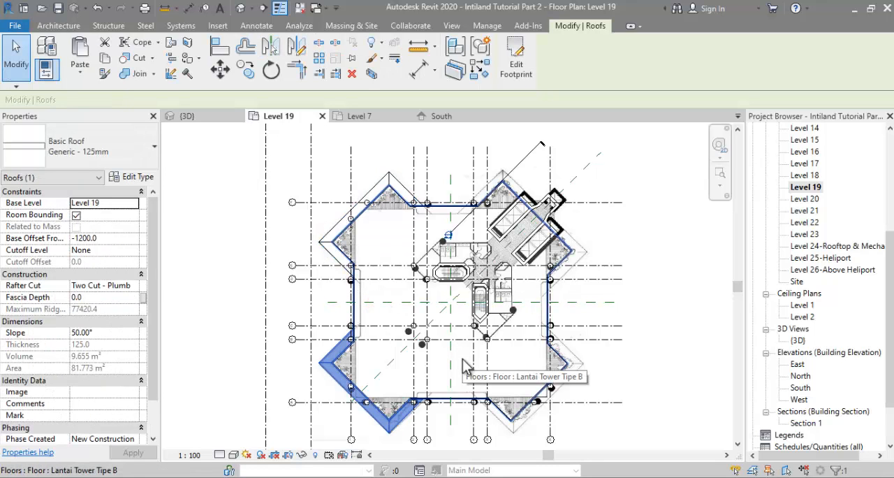
key(m)
key(m)
click(452, 364)
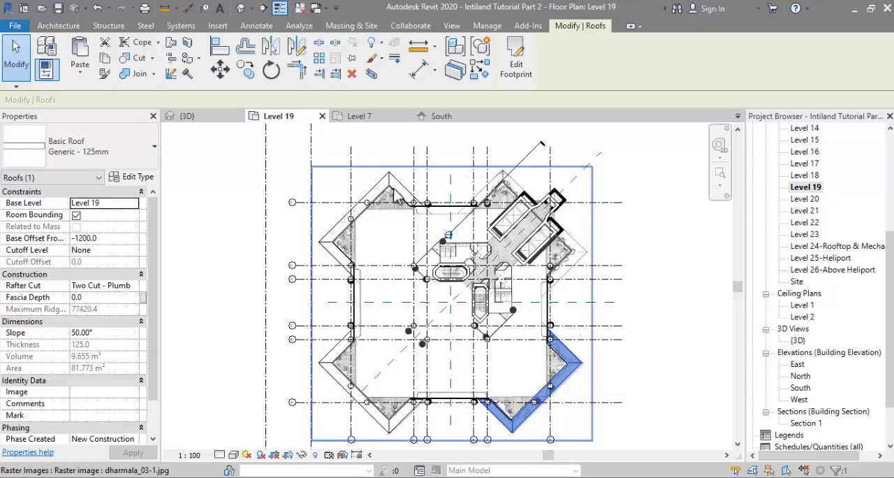
key(m)
key(m)
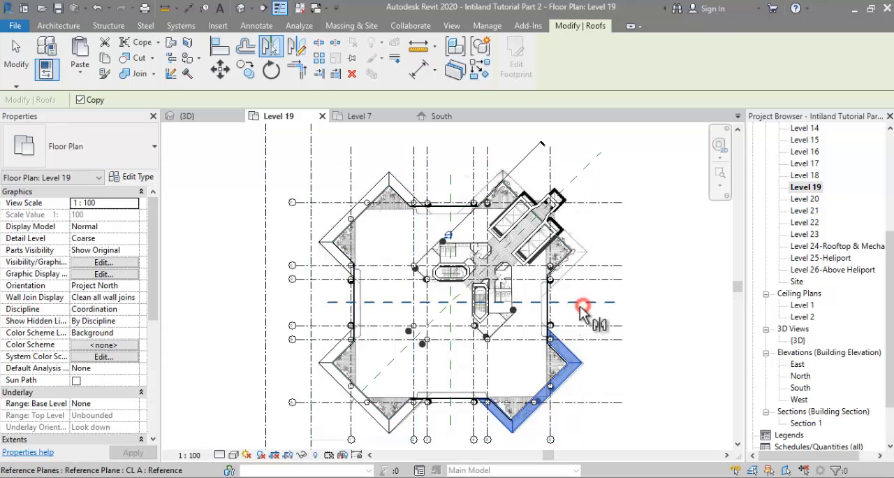
click(581, 308)
Step: Edit the footprint of the northeast roof copy and move its outer boundary line beside the east planter outward past the traced parapet edge
scroll(583, 253, up, 3)
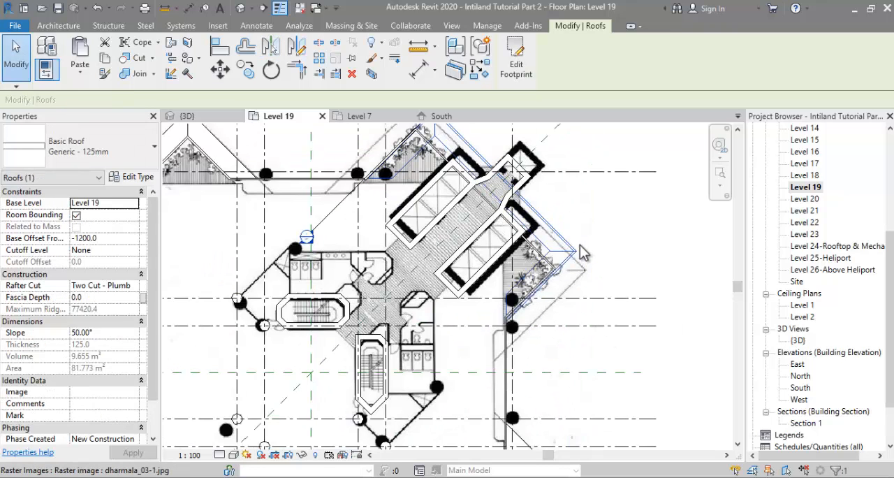
scroll(583, 252, up, 1)
click(516, 62)
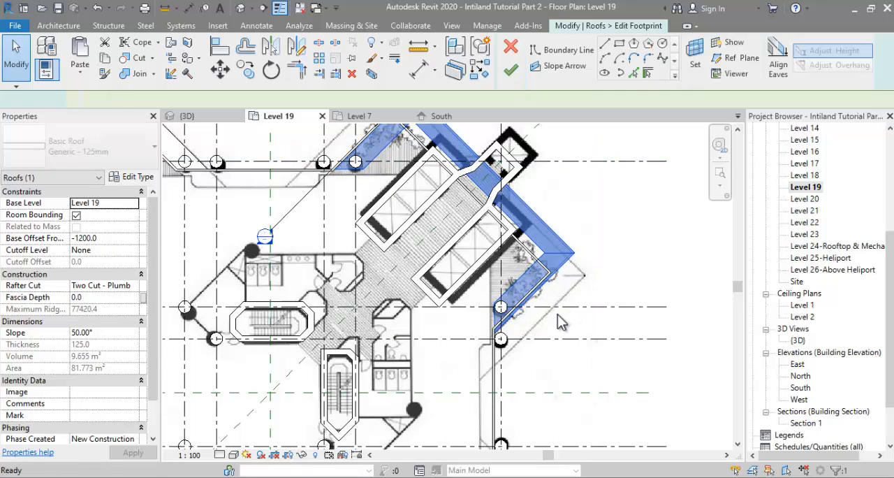
scroll(541, 329, up, 1)
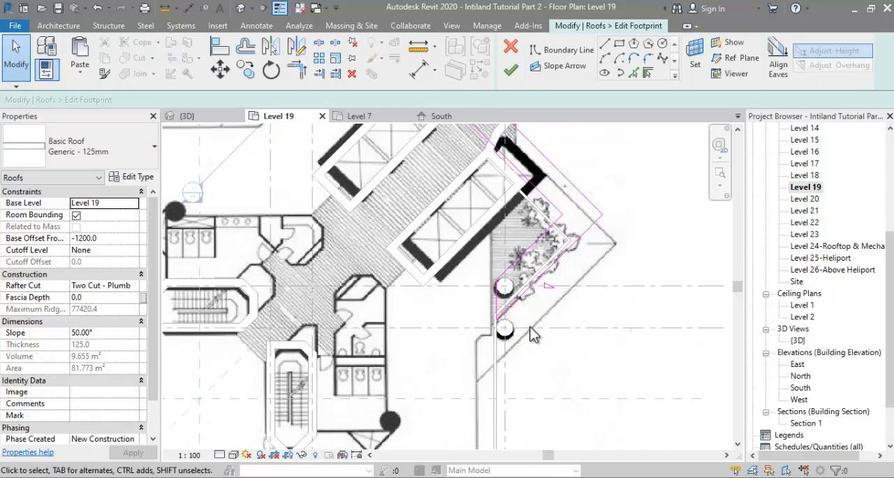
scroll(531, 335, up, 1)
click(521, 283)
drag(522, 282, 551, 347)
Step: Align the two inner roof boundary lines around the east planter with the parapet wall faces
click(509, 236)
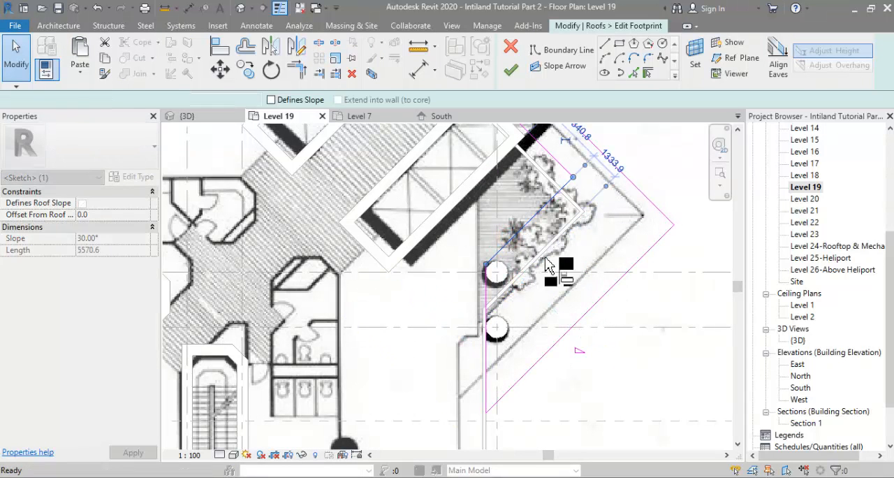
key(a)
key(l)
scroll(542, 257, up, 1)
click(540, 252)
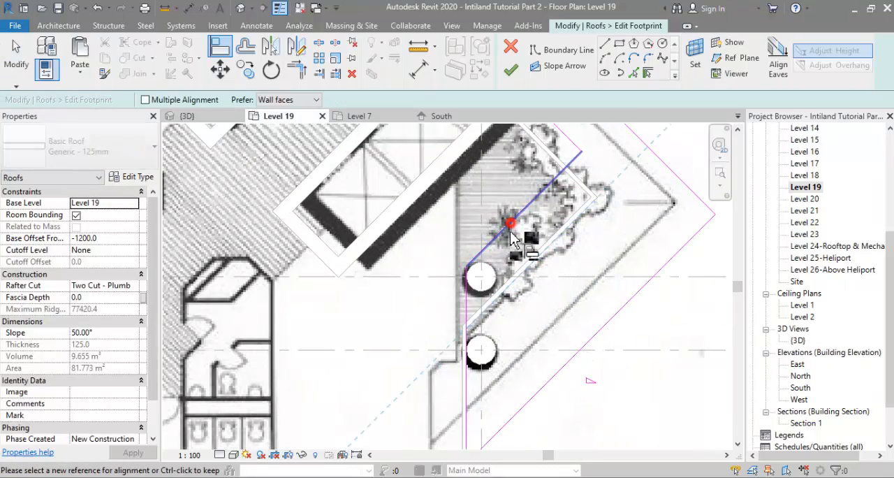
click(510, 219)
scroll(537, 311, down, 1)
scroll(565, 200, up, 1)
click(562, 190)
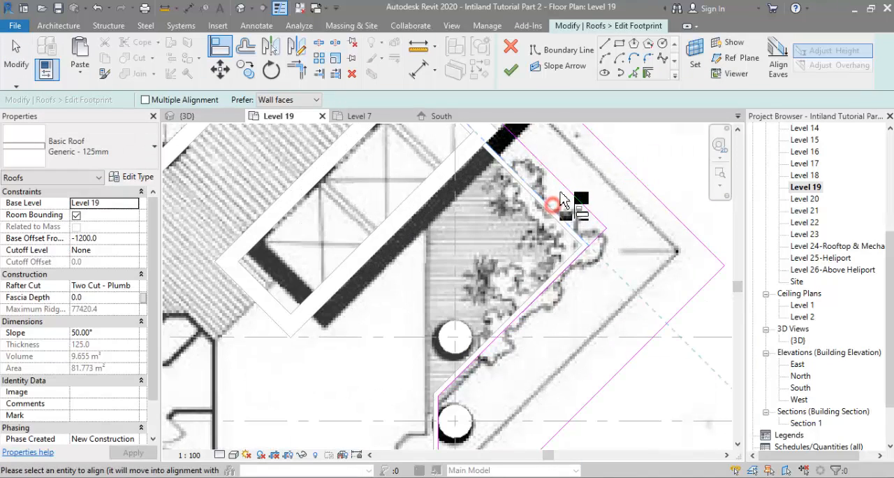
Step: Draw a boundary line along the outer face of the east core wall, from the inner roof edge to the outer roof edge
scroll(527, 272, down, 3)
scroll(520, 216, up, 2)
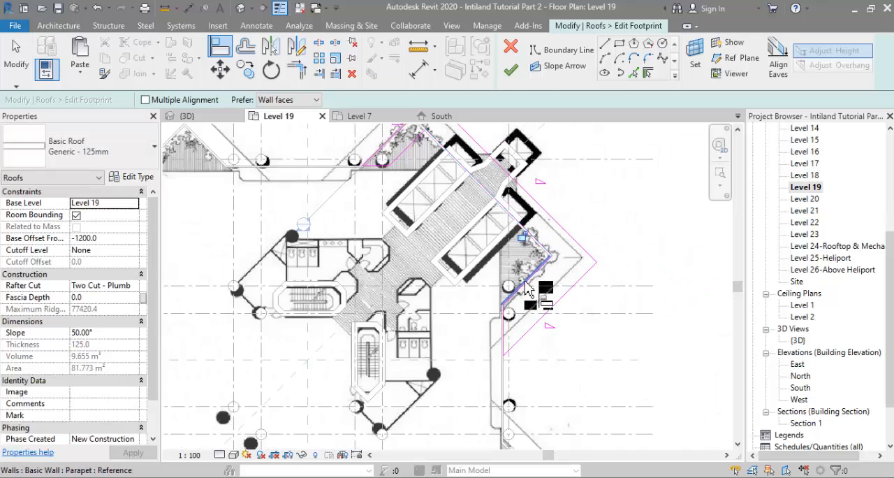
scroll(521, 216, up, 2)
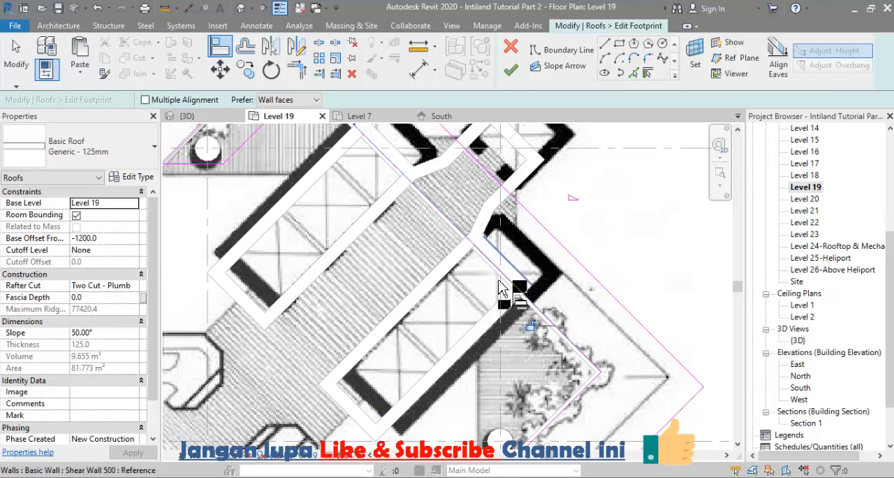
scroll(501, 293, down, 2)
click(605, 45)
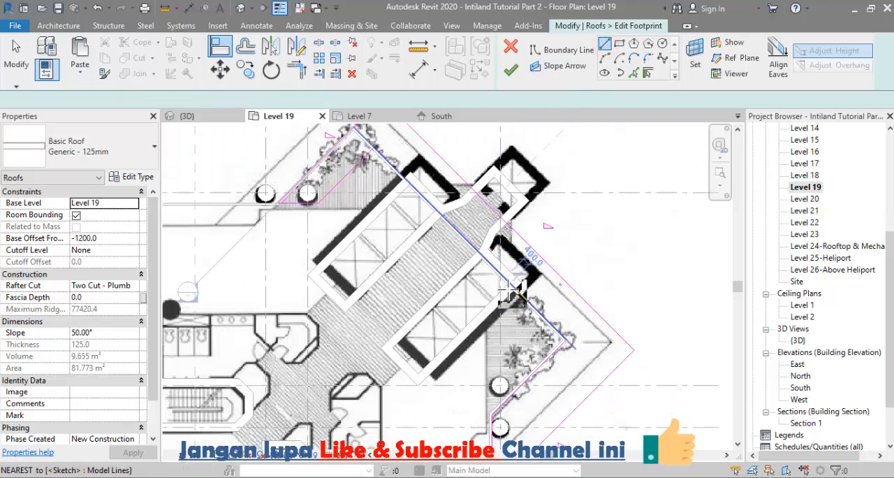
scroll(520, 293, up, 4)
click(520, 295)
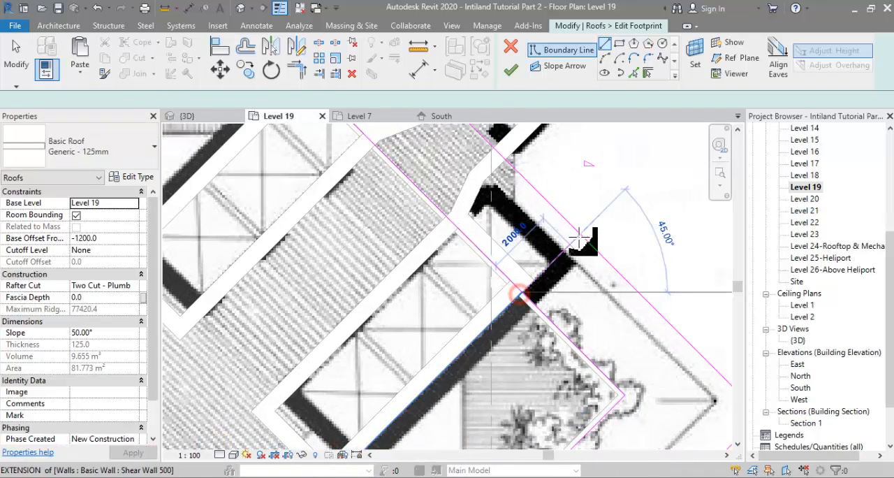
click(578, 236)
scroll(506, 273, down, 3)
key(Escape)
key(Escape)
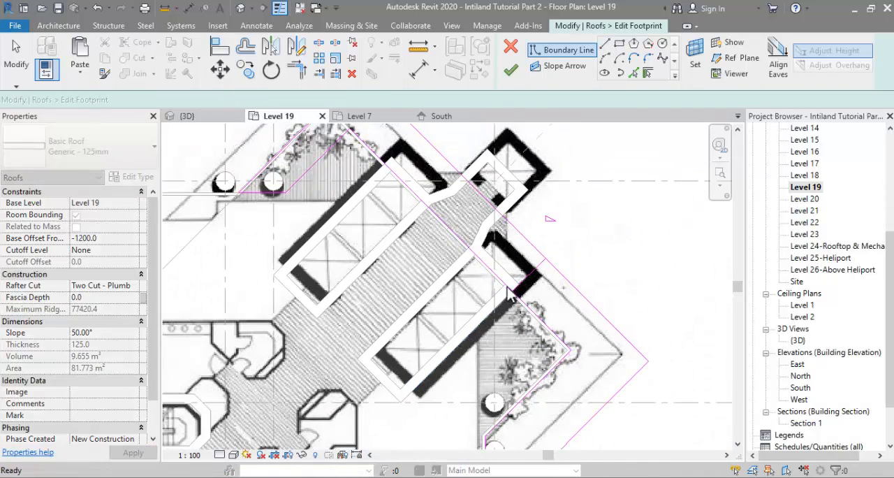
Step: Trim the roof boundary to the new core line and delete the leftover boundary lines around the north planter
click(531, 276)
click(560, 274)
click(535, 313)
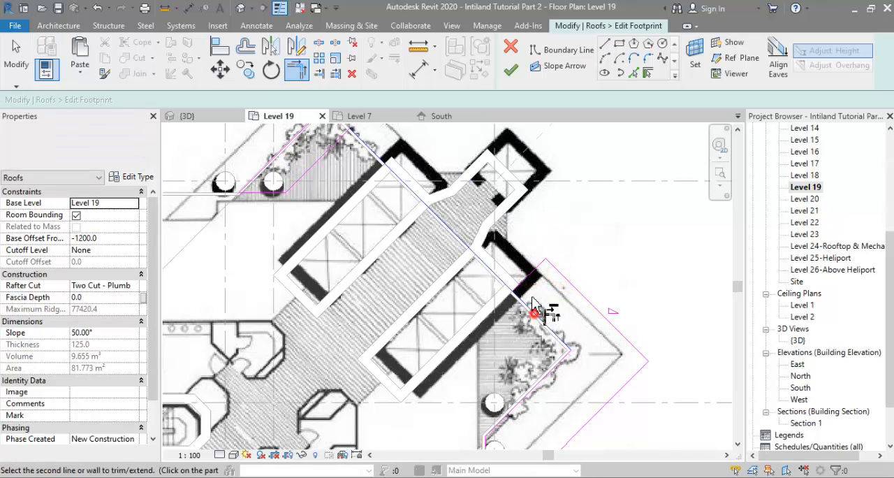
click(525, 285)
scroll(520, 300, down, 3)
click(351, 178)
key(Escape)
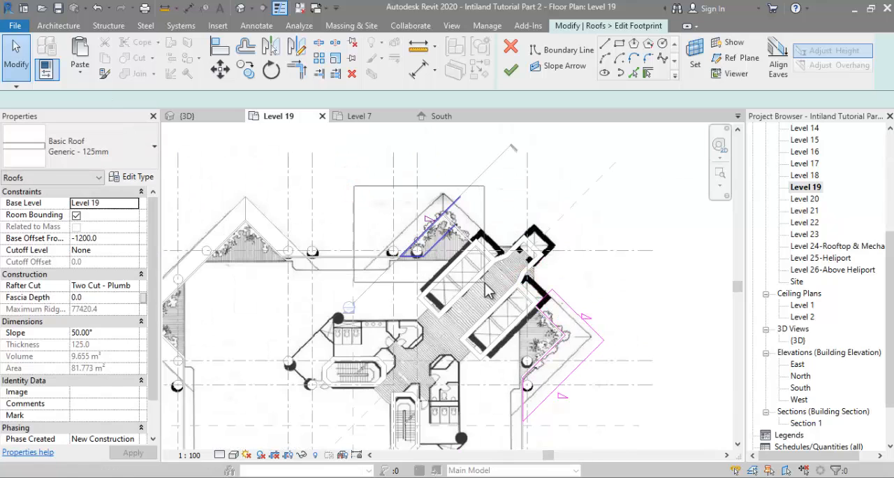
Step: Set the southeast outer boundary line's distance from the parapet to 1700
scroll(514, 220, down, 2)
scroll(523, 357, up, 5)
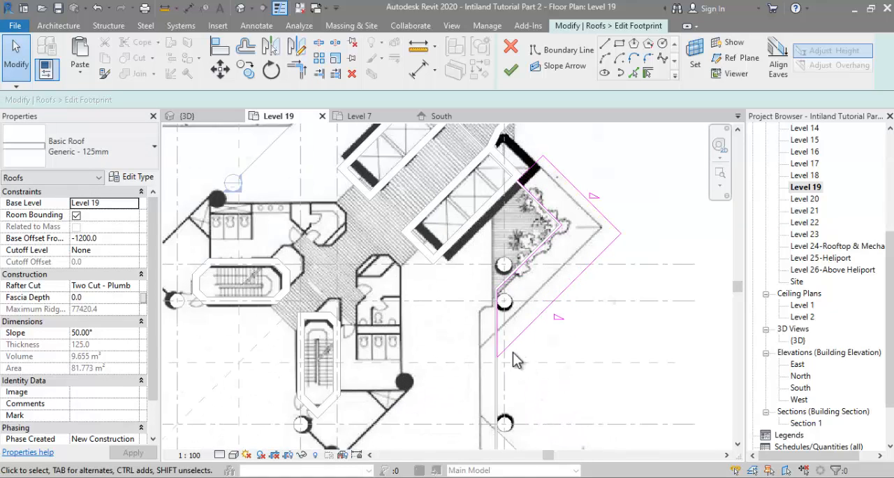
click(561, 299)
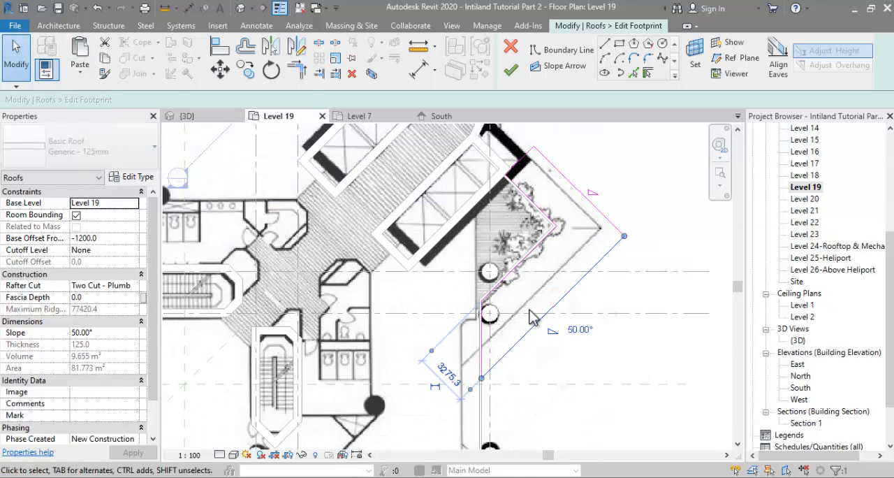
click(454, 372)
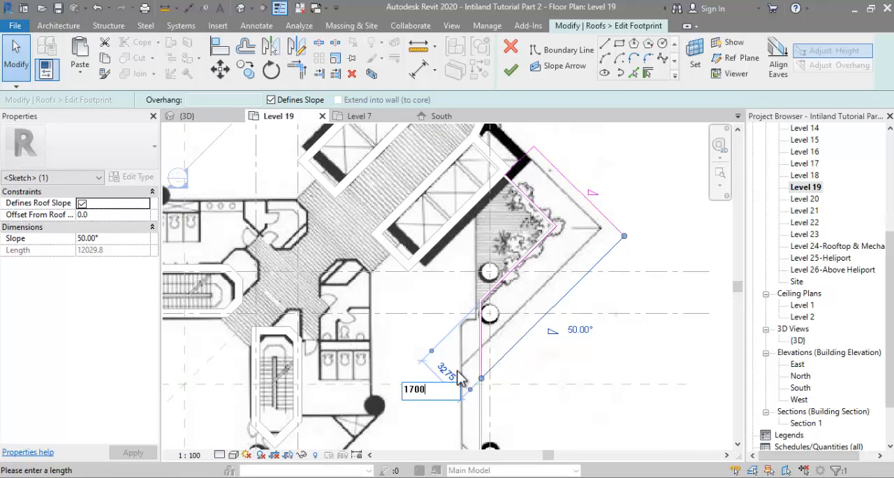
key(Return)
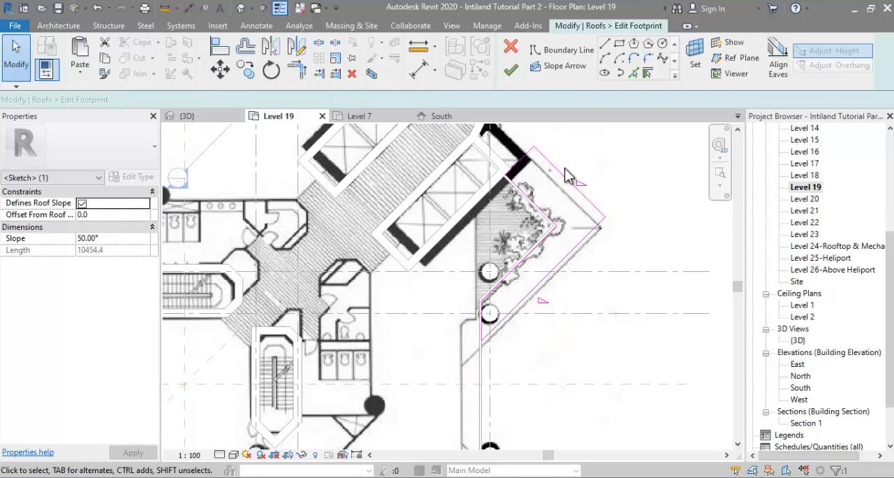
Step: Set the northeast outer boundary line's distance from the parapet to 1700 and finish the roof footprint
click(567, 179)
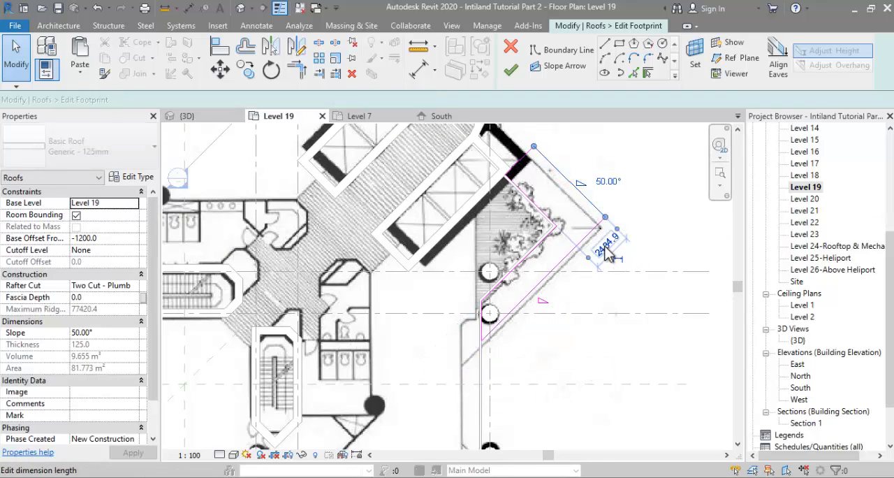
click(606, 248)
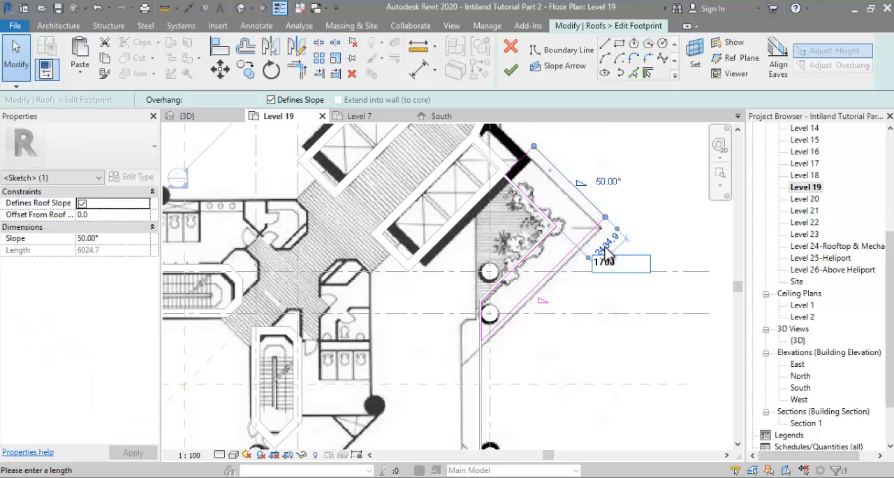
text(1700)
key(Return)
scroll(597, 329, down, 2)
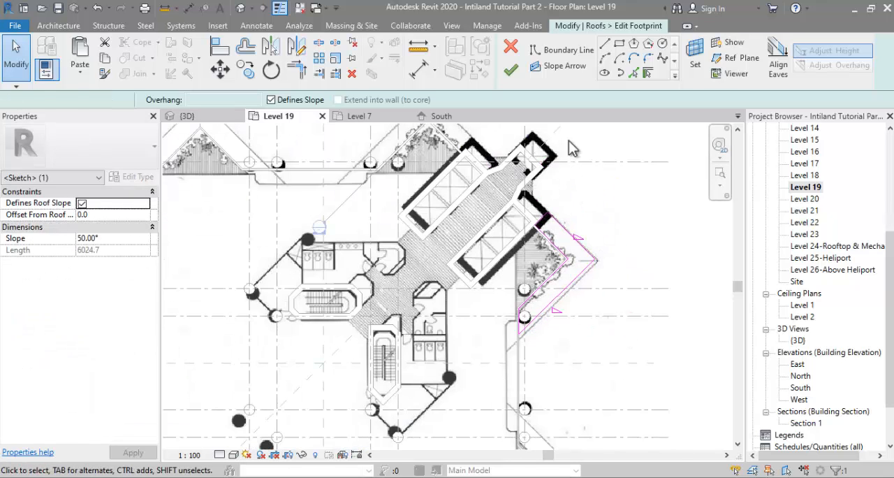
click(511, 70)
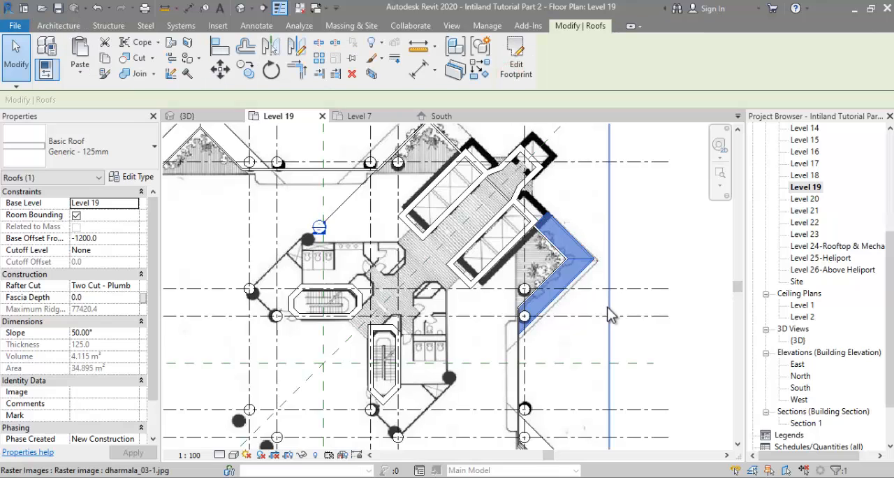
Step: Mirror a copy of the trimmed northeast roof about the diagonal reference plane through the core
key(m)
key(m)
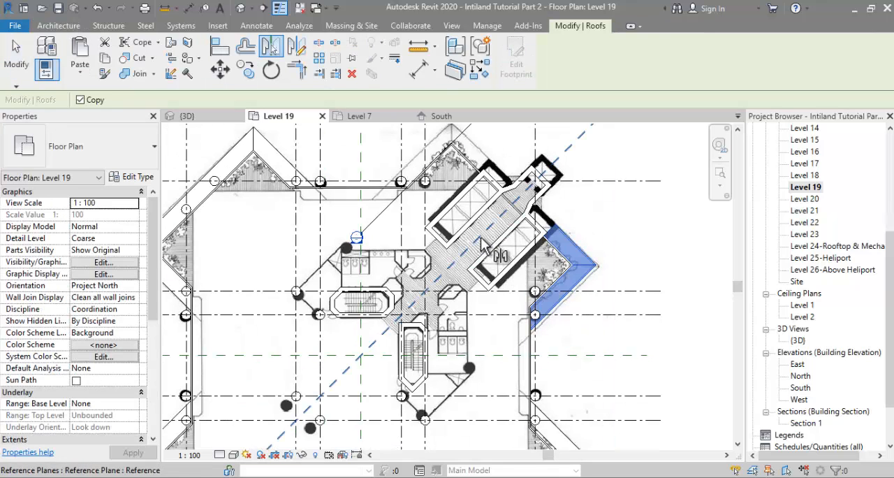
click(481, 238)
scroll(507, 232, down, 3)
click(675, 242)
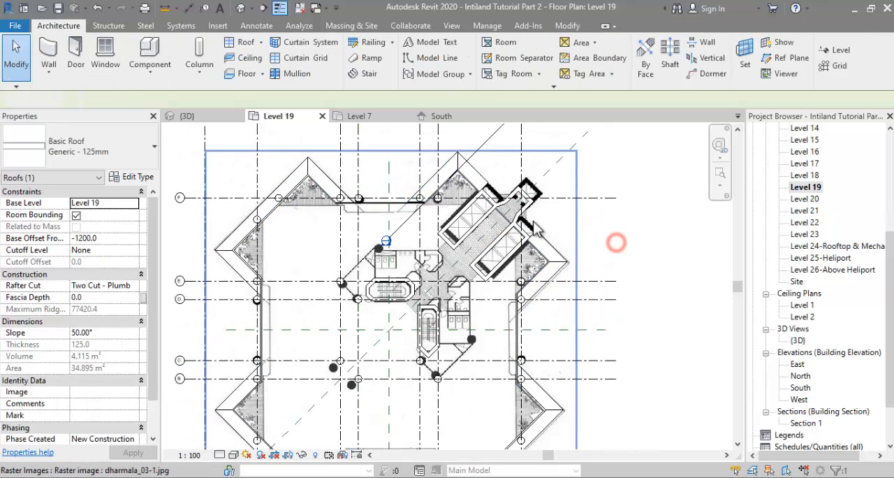
Step: Examine the sloped corner roofs in the 3D view and compare them with the Photos reference image of the tower facade
click(185, 116)
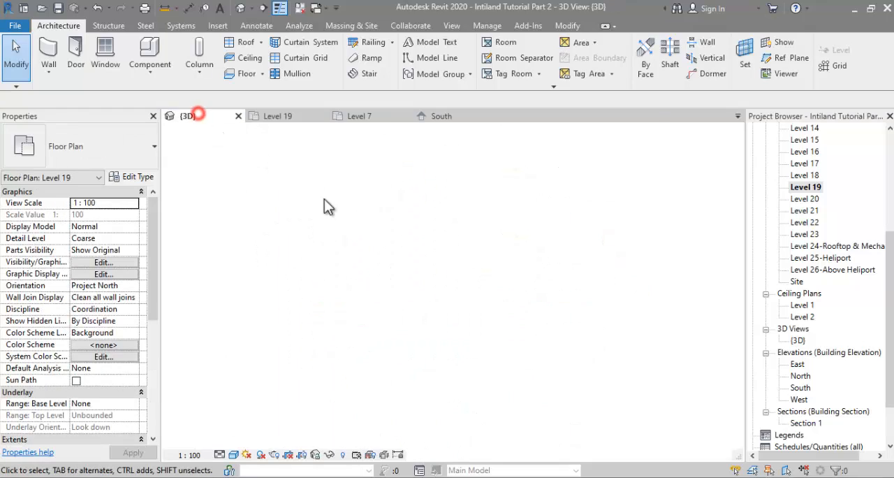
shift+middle_drag(436, 289, 509, 303)
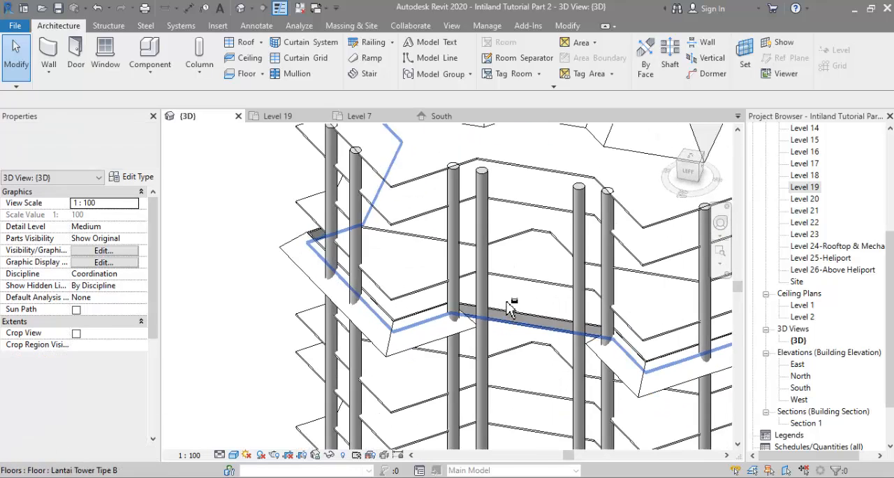
mouse_move(276, 477)
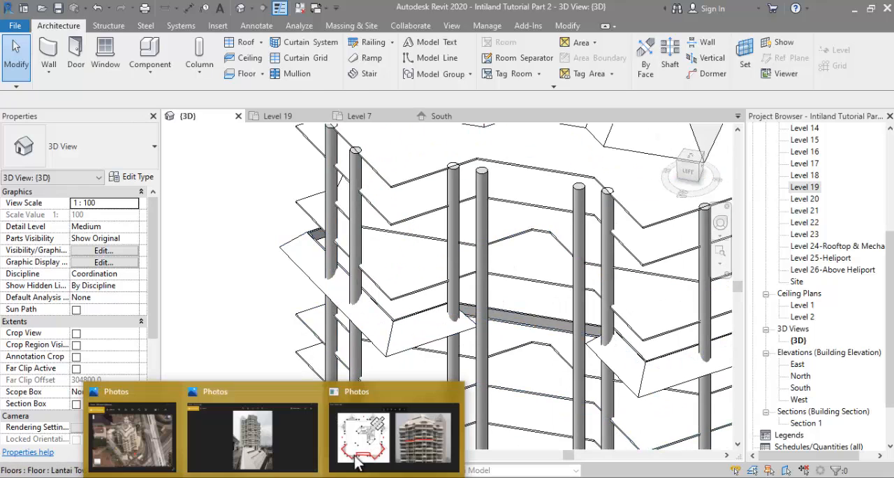
click(397, 435)
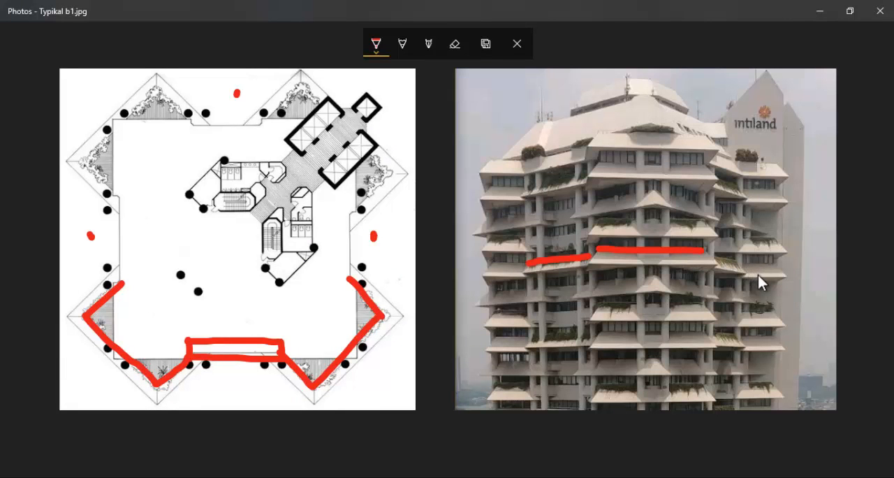
click(518, 199)
key(alt+Tab)
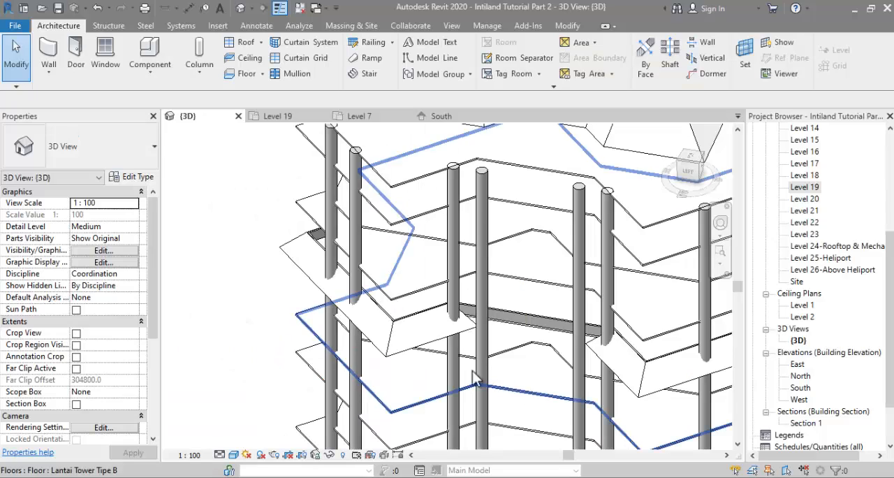
Step: Start a new footprint roof similar to the existing corner roof in the Level 19 plan
click(392, 352)
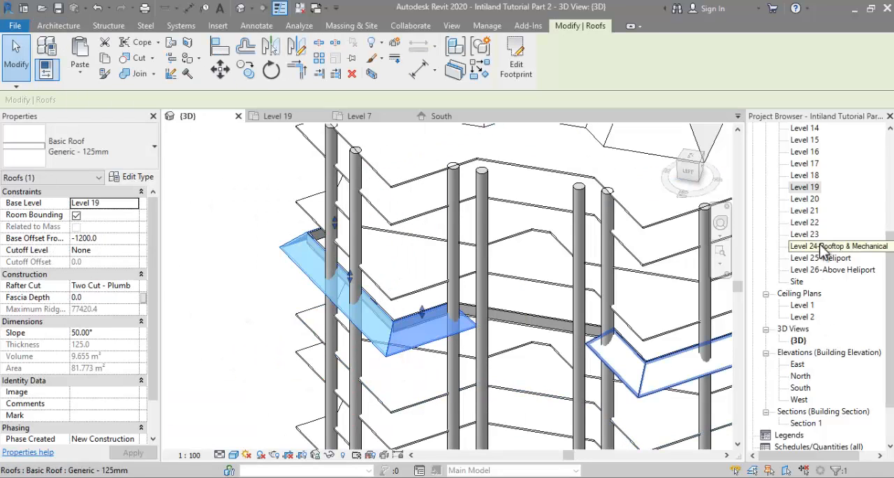
double_click(810, 189)
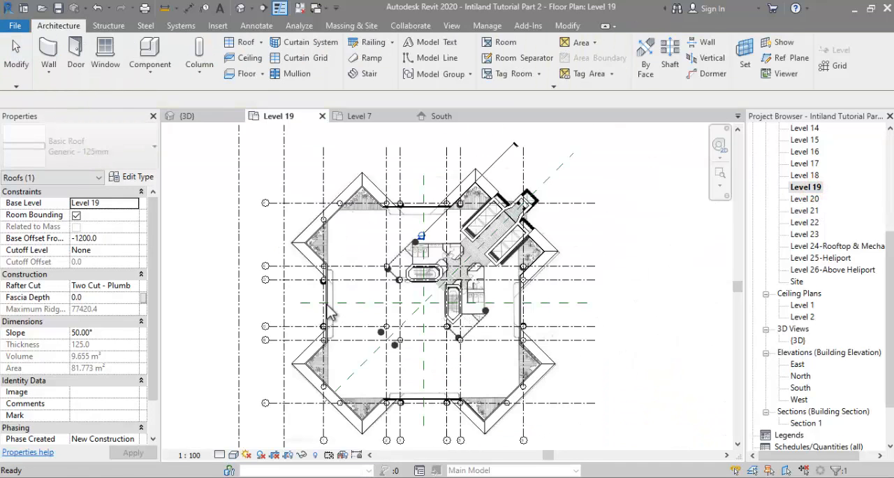
scroll(300, 260, up, 2)
right_click(305, 241)
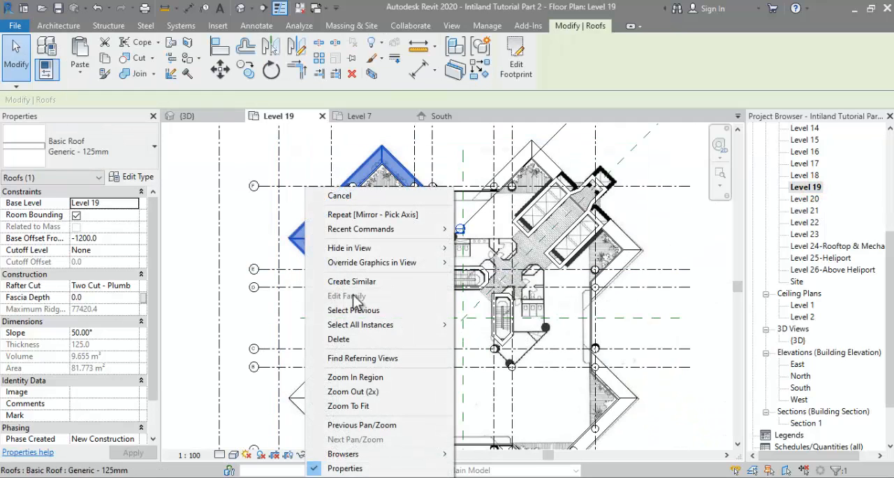
click(358, 283)
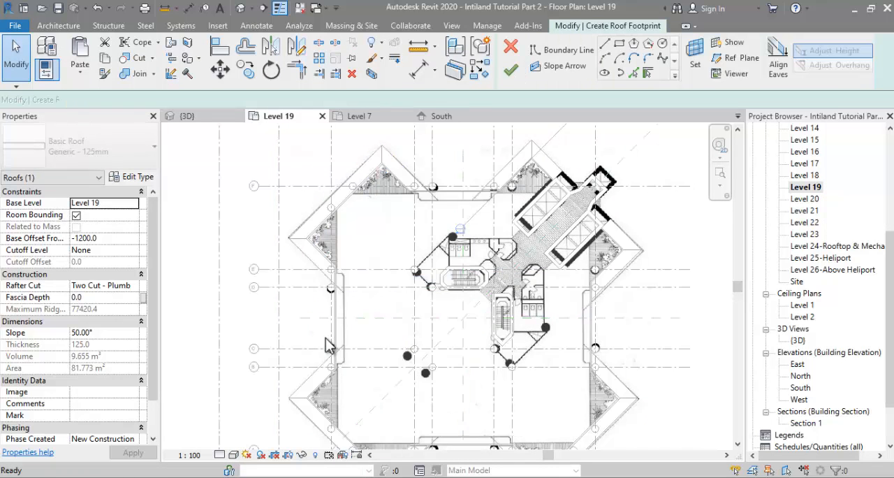
scroll(391, 256, up, 3)
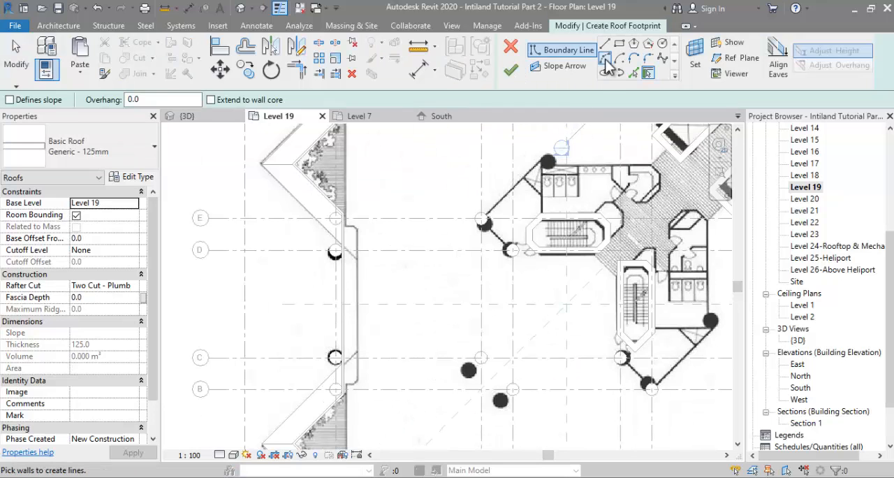
Step: Draw a straight roof boundary line along the west parapet face between the northwest and southwest planter corners, without a defined slope
scroll(328, 250, up, 4)
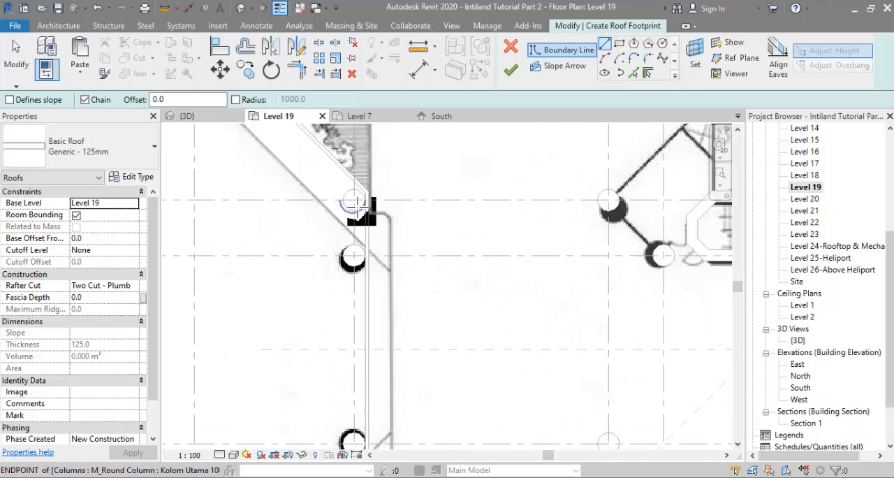
scroll(362, 201, down, 1)
click(367, 188)
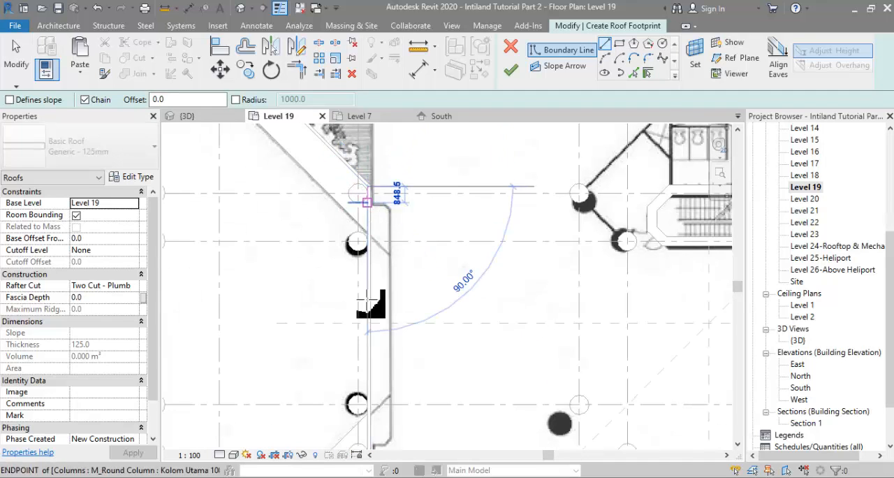
scroll(368, 402, down, 2)
scroll(368, 405, up, 4)
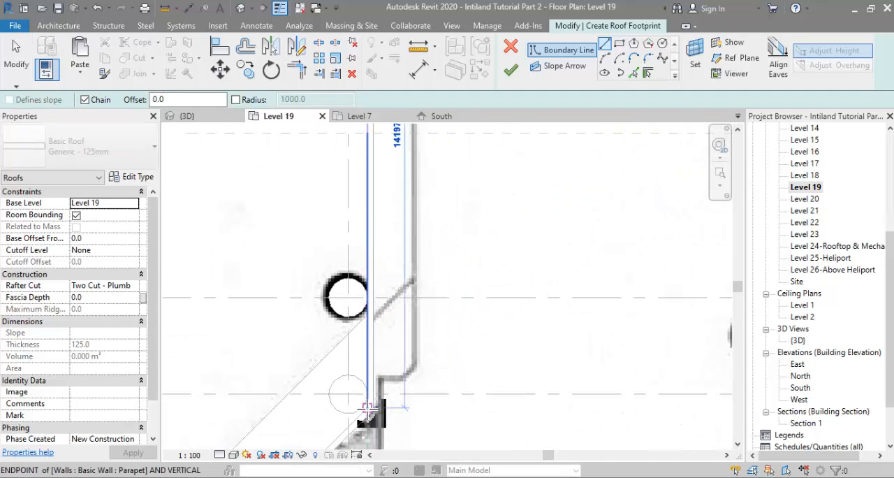
click(367, 407)
scroll(351, 395, down, 2)
key(Escape)
key(Escape)
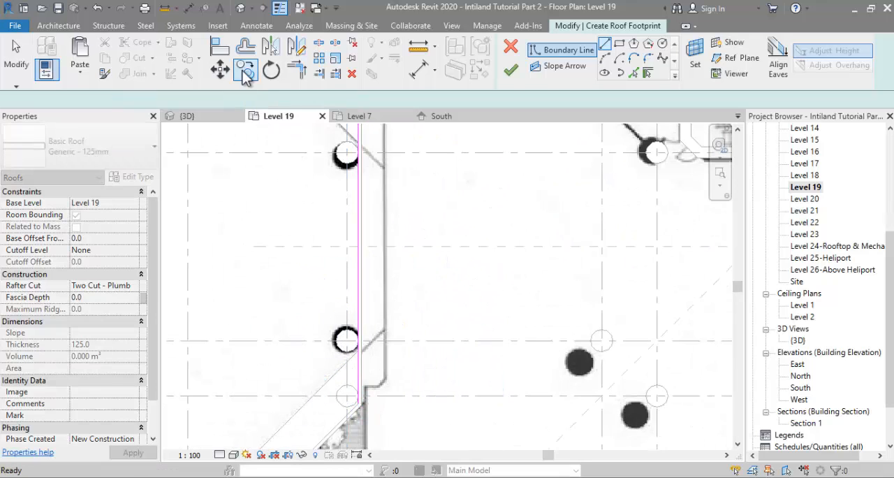
Step: Offset a copy of the west boundary line 1200 outward from the parapet
click(246, 49)
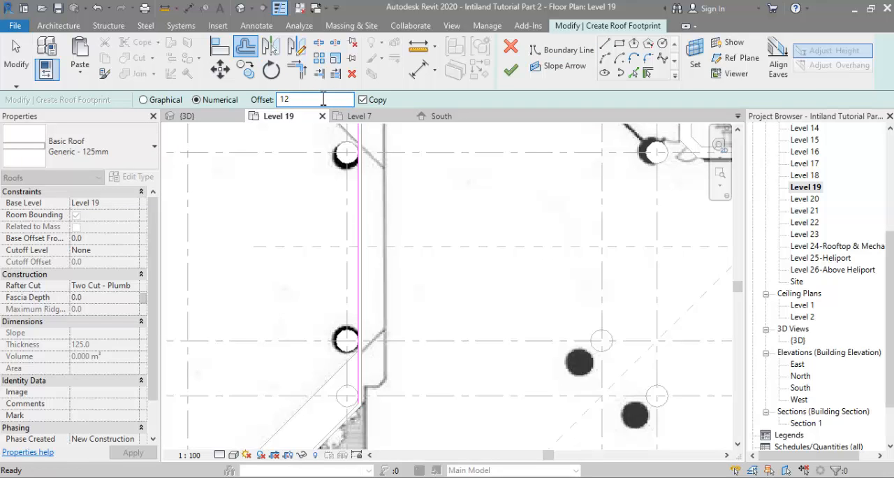
click(357, 236)
scroll(357, 236, down, 4)
key(Escape)
key(Escape)
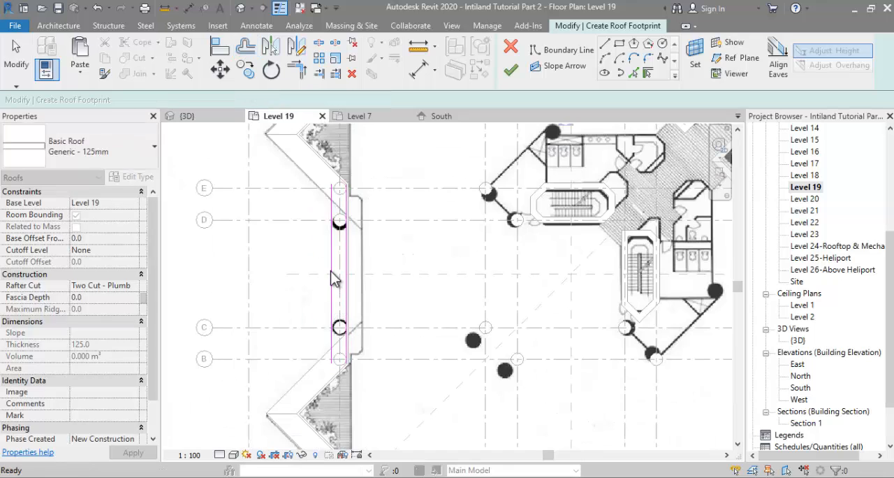
Step: Make the outer west boundary line define the roof slope and set its slope to 50°
click(333, 276)
scroll(294, 240, up, 3)
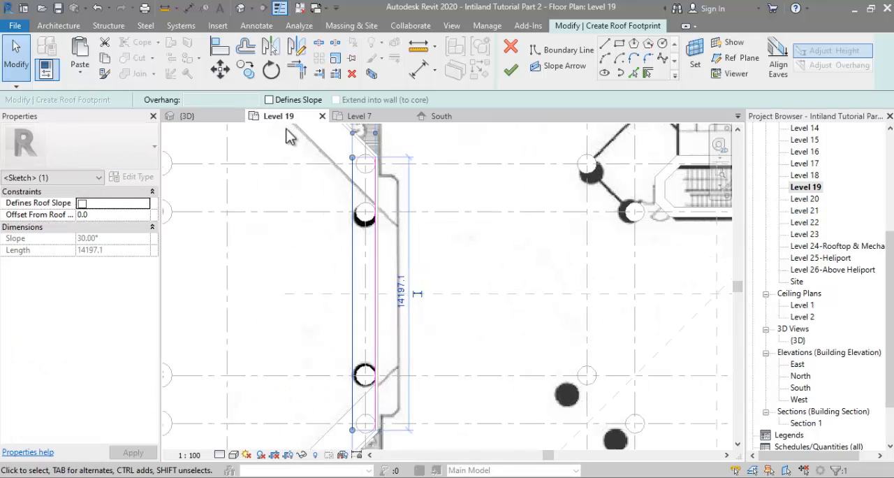
click(288, 99)
double_click(125, 238)
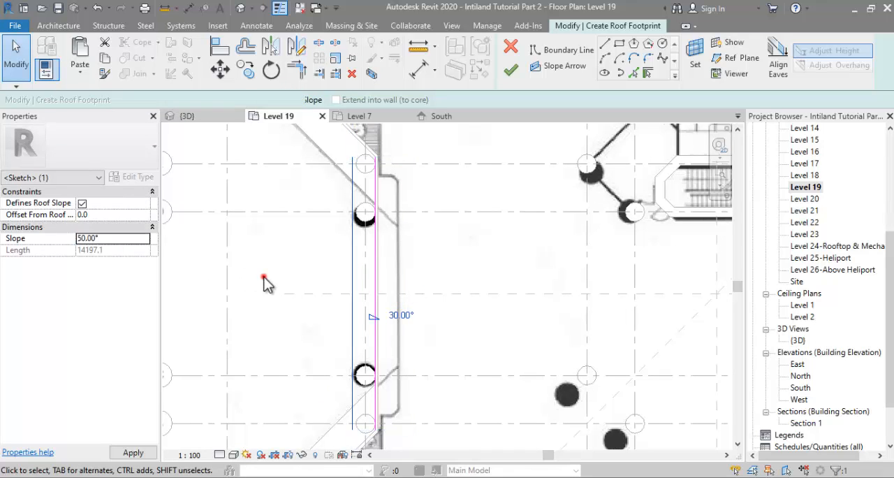
Step: Add slanted end boundary lines for the west roof along the northwest and southwest planter parapets
scroll(307, 294, down, 1)
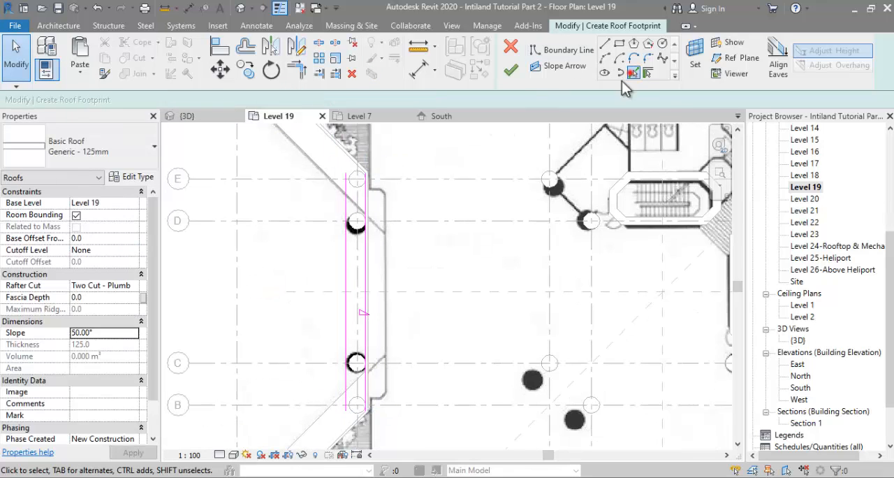
click(632, 72)
click(353, 161)
scroll(357, 159, down, 1)
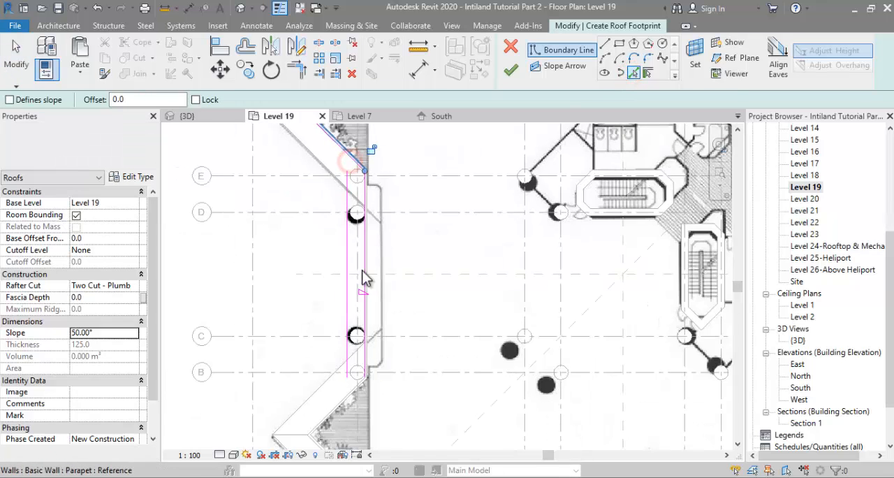
scroll(351, 338, up, 3)
click(355, 316)
Step: Trim the west roof's boundary lines into a closed loop and finish the footprint roof
key(t)
key(r)
scroll(333, 362, down, 2)
scroll(329, 355, down, 1)
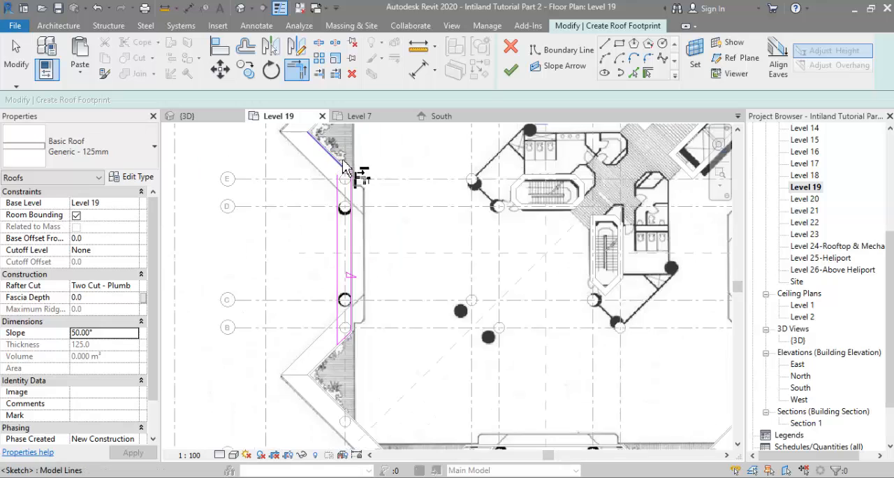
scroll(341, 162, up, 2)
click(346, 177)
click(329, 209)
scroll(318, 224, down, 2)
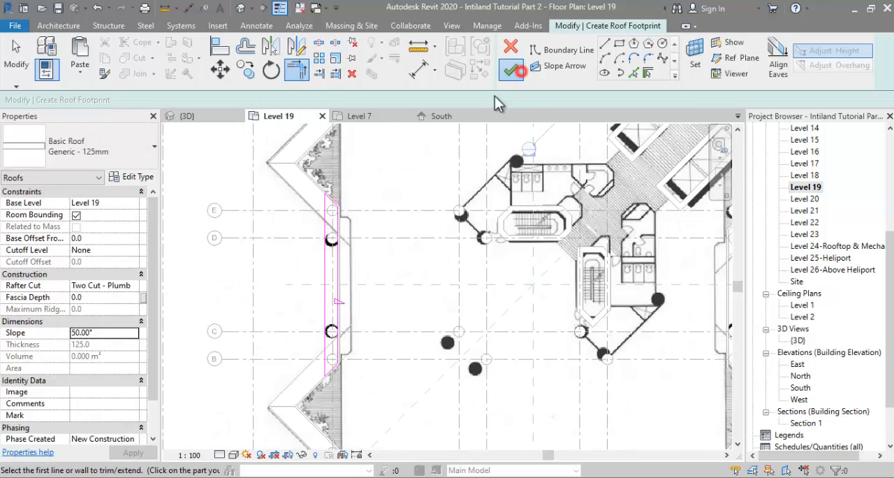
click(513, 70)
Step: In the 3D view, probe the spot elevations of the straight west roof and the adjoining corner roof
click(797, 340)
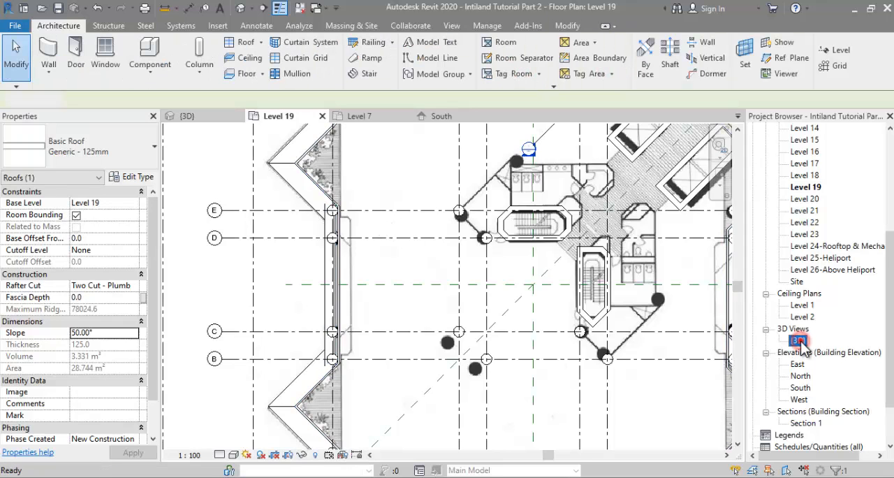
double_click(800, 341)
scroll(476, 342, up, 3)
shift+middle_drag(482, 343, 385, 256)
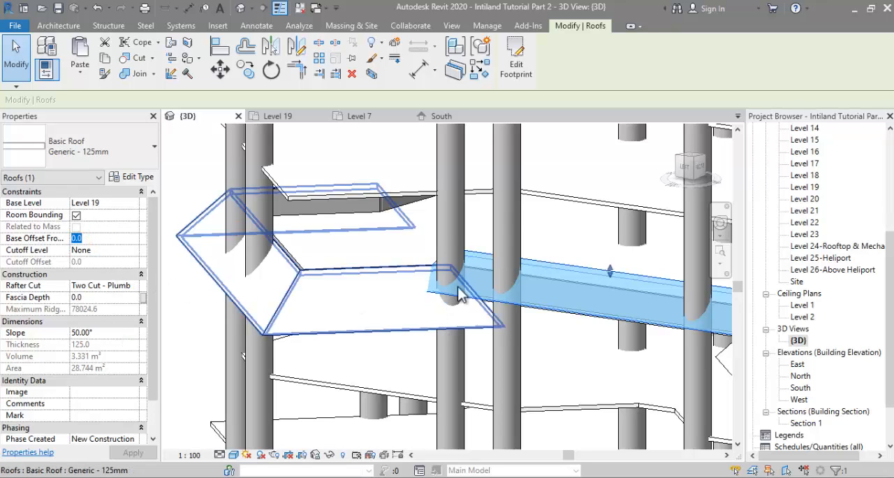
scroll(485, 263, up, 1)
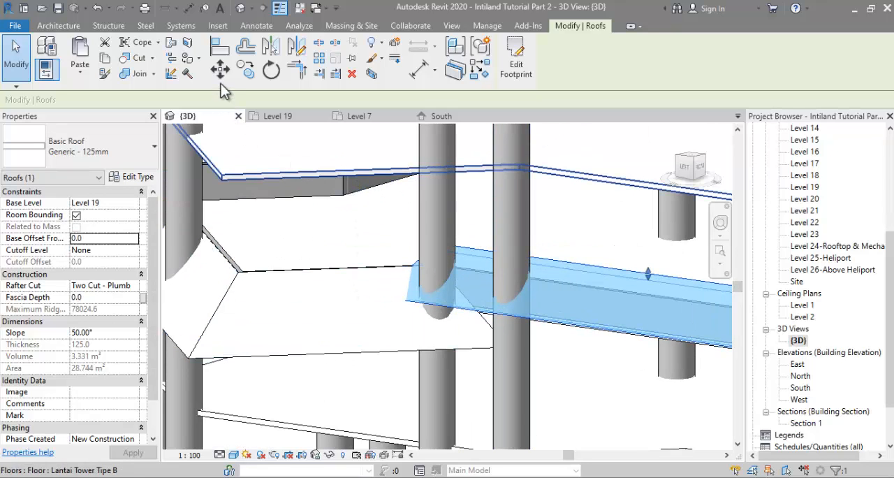
click(256, 25)
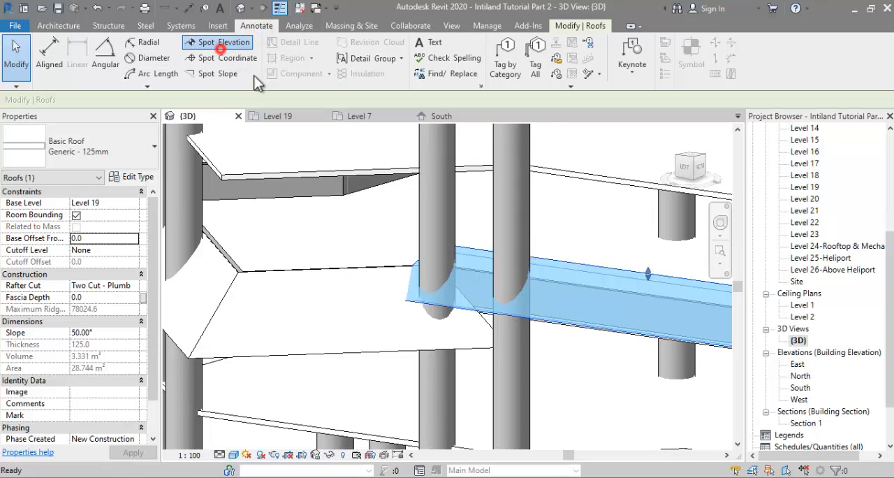
click(220, 49)
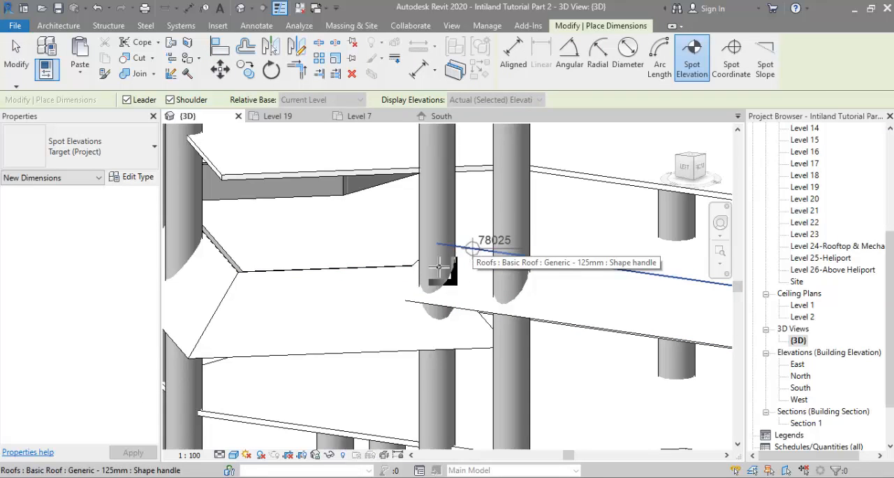
Step: Switch to Calculator and compute the height difference 78025 - 77420
key(alt+Tab)
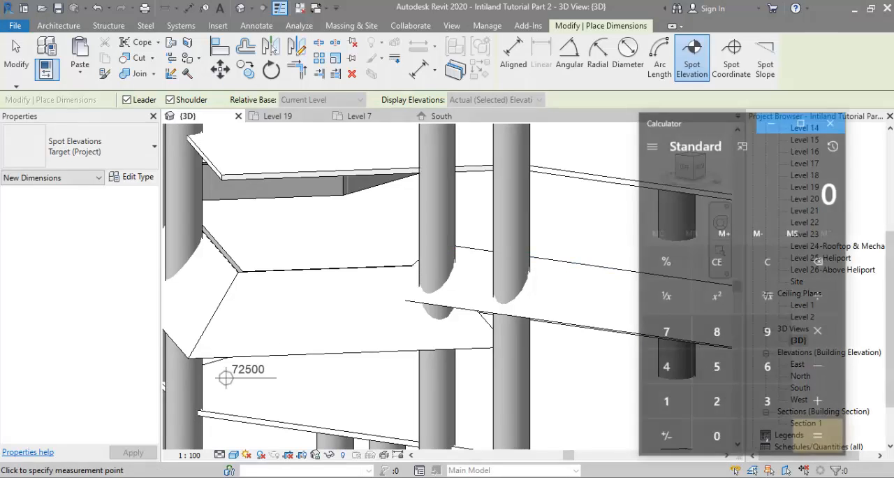
text(78025-)
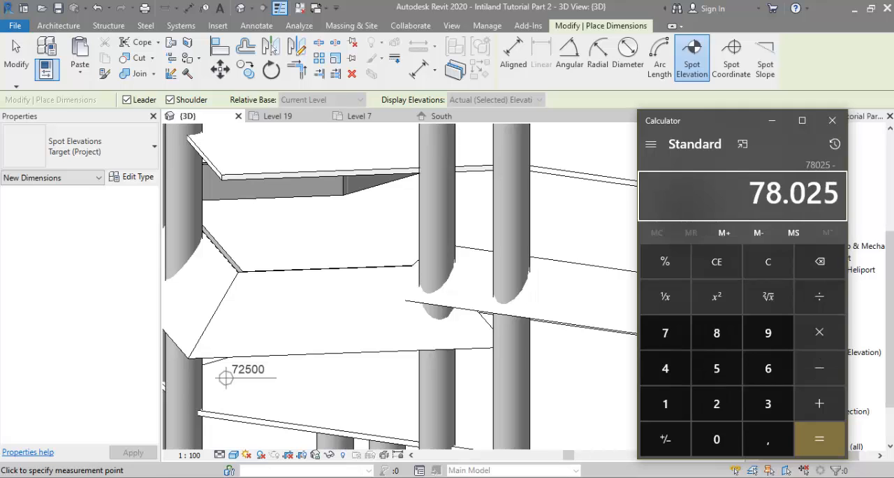
scroll(237, 384, up, 1)
text(77420 =)
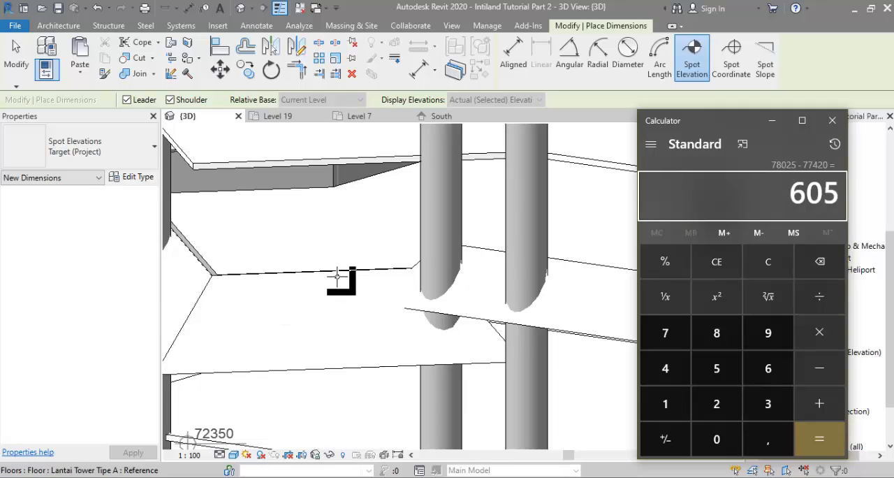
click(832, 120)
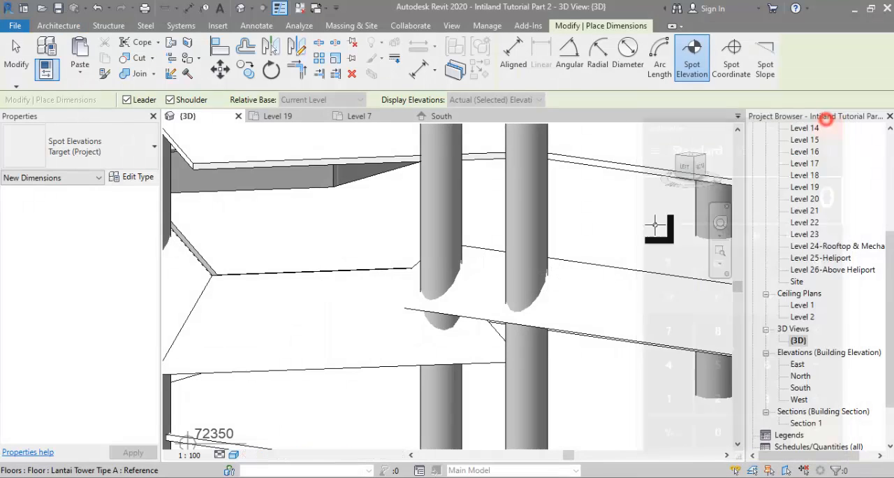
Step: Set the straight west roof's base offset to -605
key(Escape)
key(Escape)
click(620, 269)
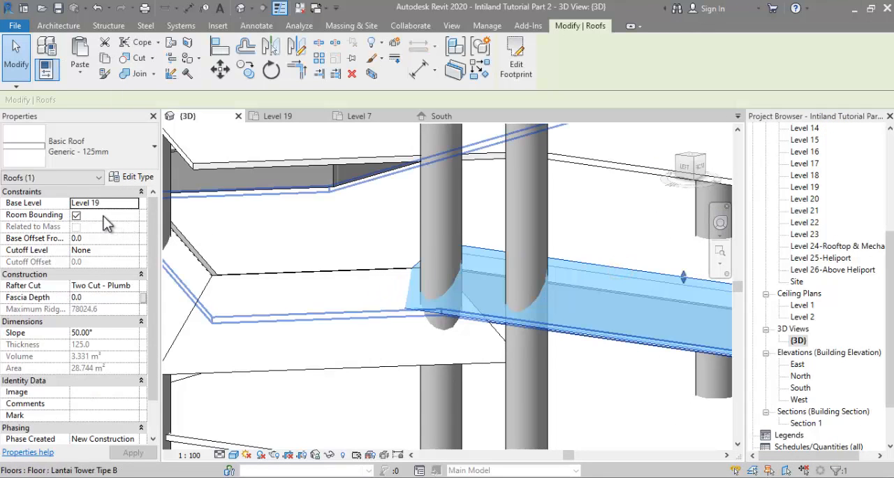
click(99, 238)
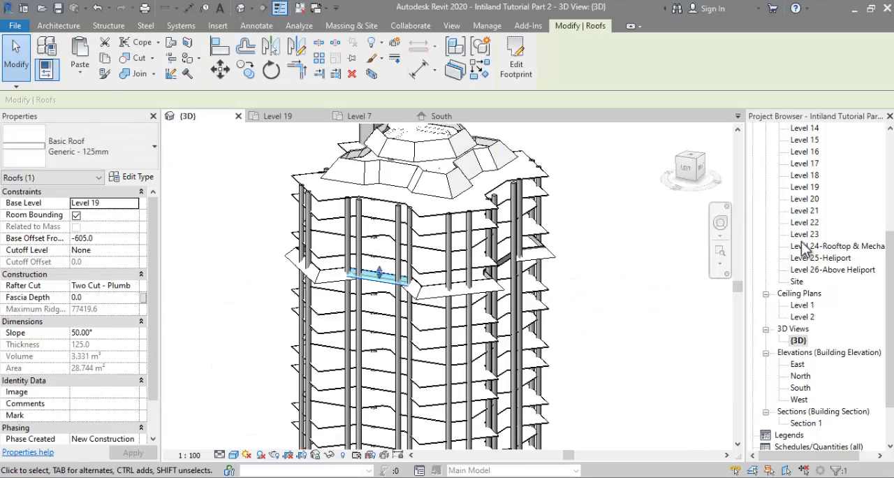
Step: In the Level 19 plan, mirror a copy of the west roof to the east side about the north-south reference plane
double_click(810, 189)
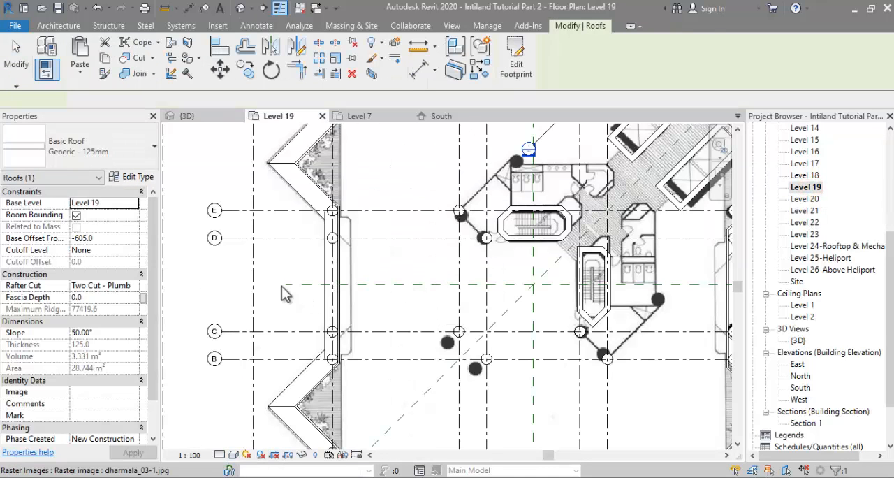
scroll(277, 264, down, 3)
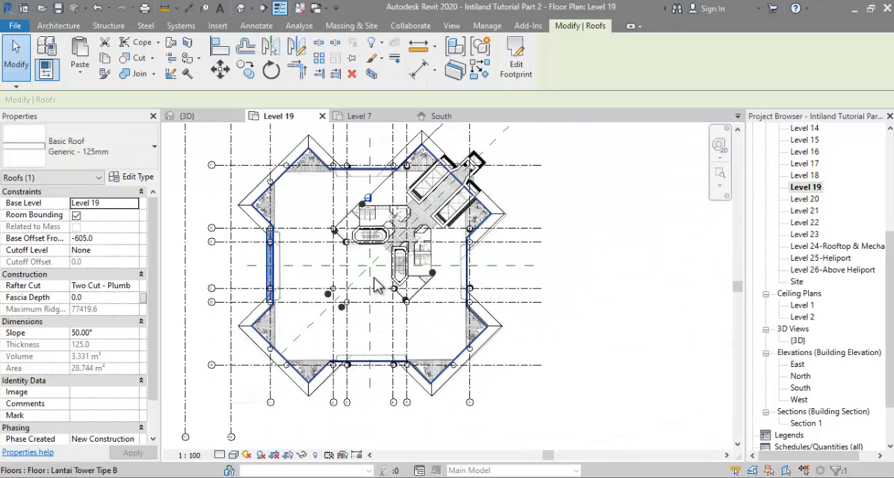
key(m)
key(m)
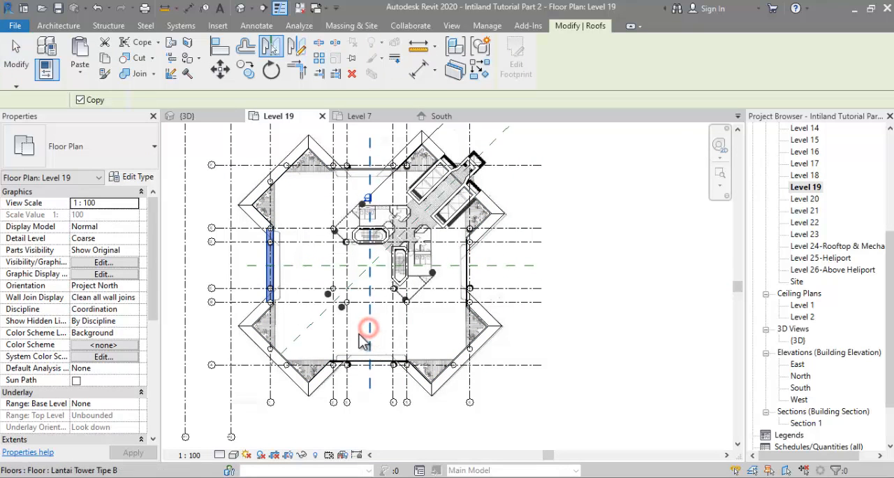
click(359, 334)
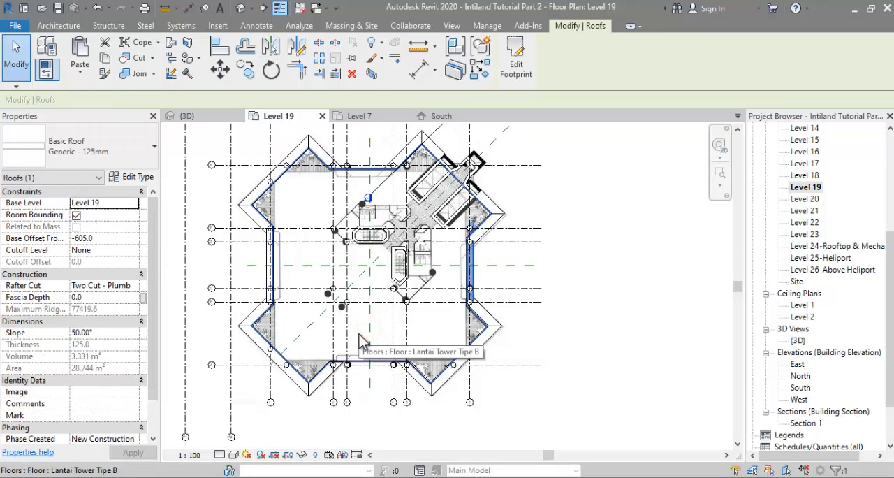
Step: Mirror a copy of the east roof onto the north side about the diagonal reference plane
key(m)
key(m)
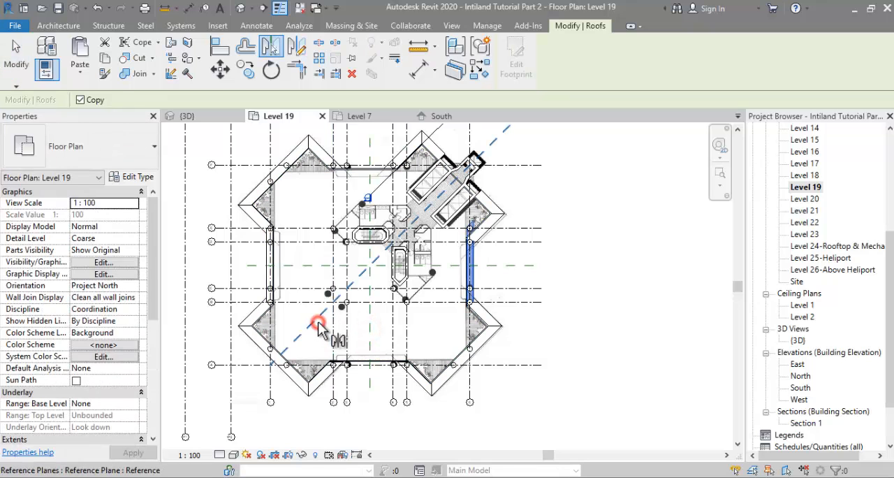
click(318, 324)
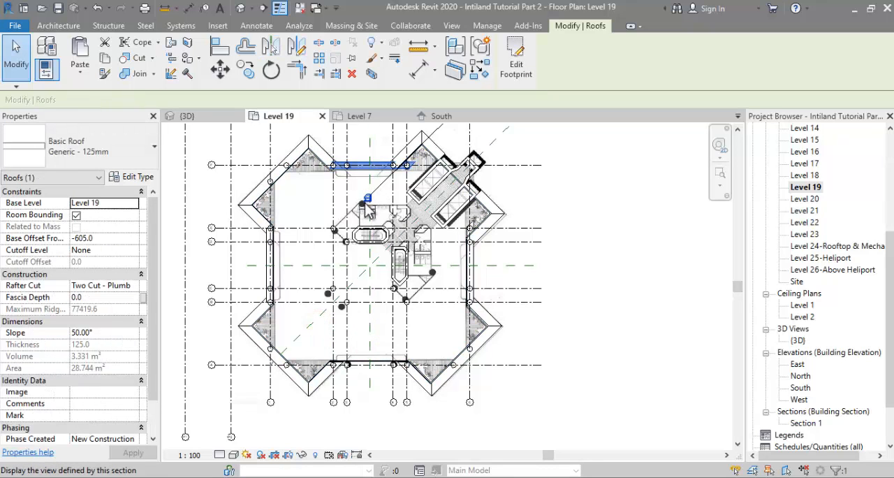
Step: Edit the north roof's footprint and align its two slanted end lines with the adjacent planter parapets
scroll(377, 165, up, 5)
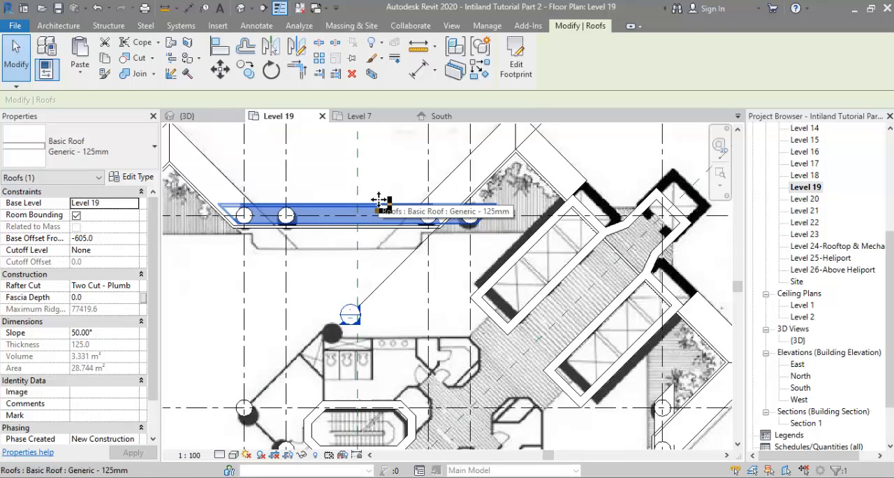
double_click(377, 201)
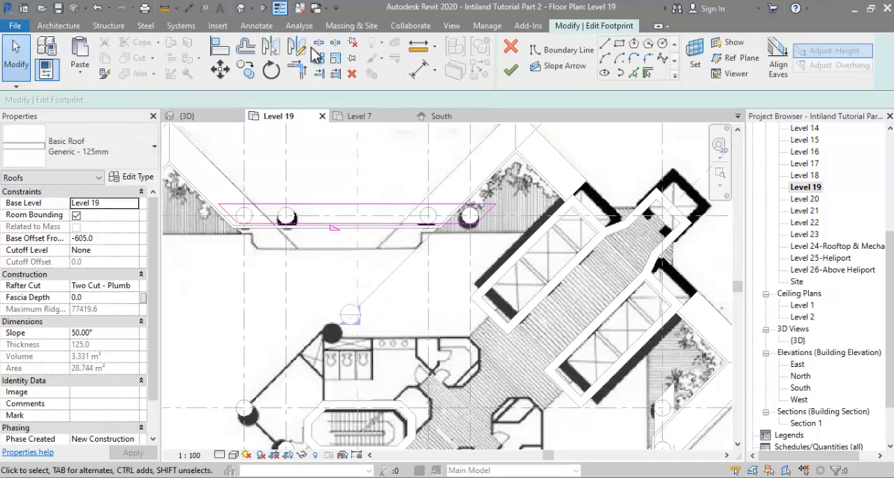
key(l)
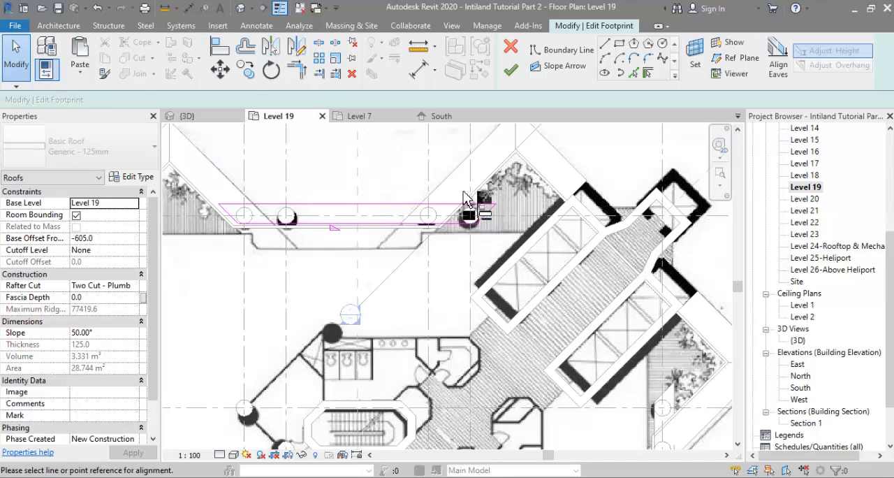
scroll(479, 202, up, 3)
click(500, 227)
scroll(391, 209, down, 3)
scroll(300, 251, up, 2)
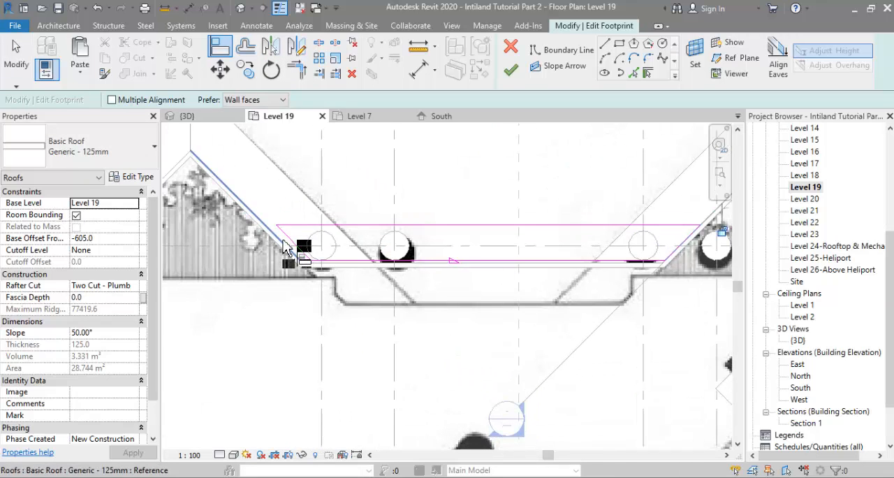
scroll(368, 231, down, 4)
key(Escape)
key(Escape)
Step: Move the north roof's boundary lines against the parapet face and finish the footprint edit
scroll(350, 238, up, 2)
scroll(377, 237, up, 3)
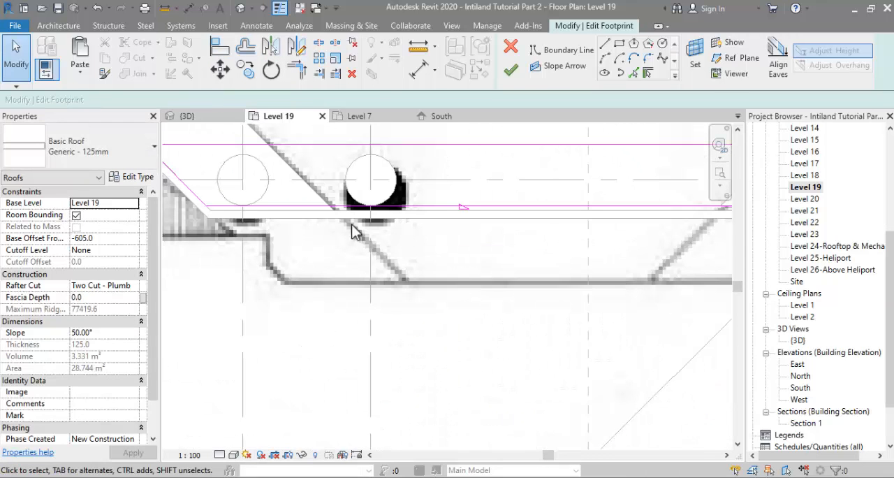
scroll(353, 232, down, 2)
drag(556, 220, 623, 229)
scroll(438, 225, up, 3)
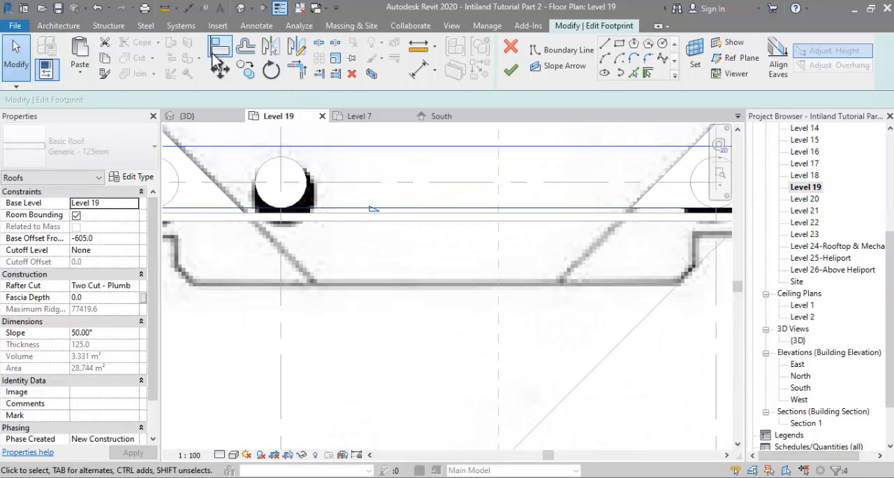
click(219, 70)
scroll(409, 216, up, 2)
click(407, 215)
click(407, 222)
scroll(409, 238, down, 2)
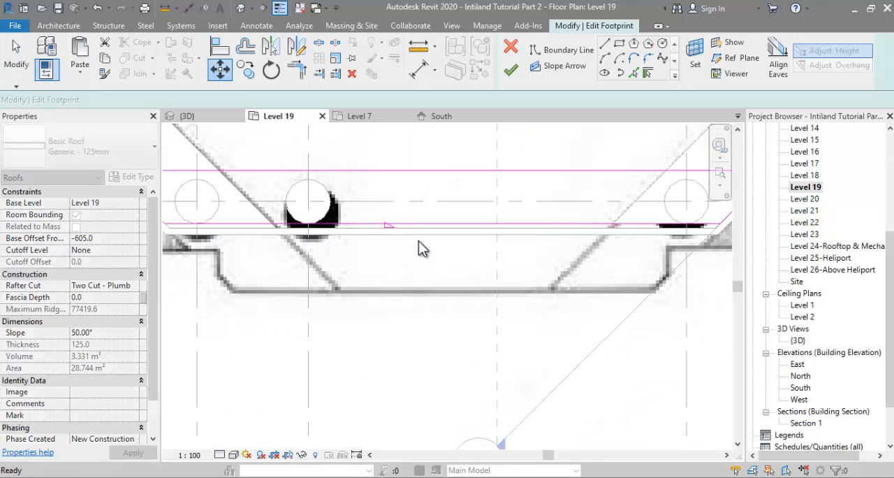
scroll(435, 212, down, 2)
click(510, 69)
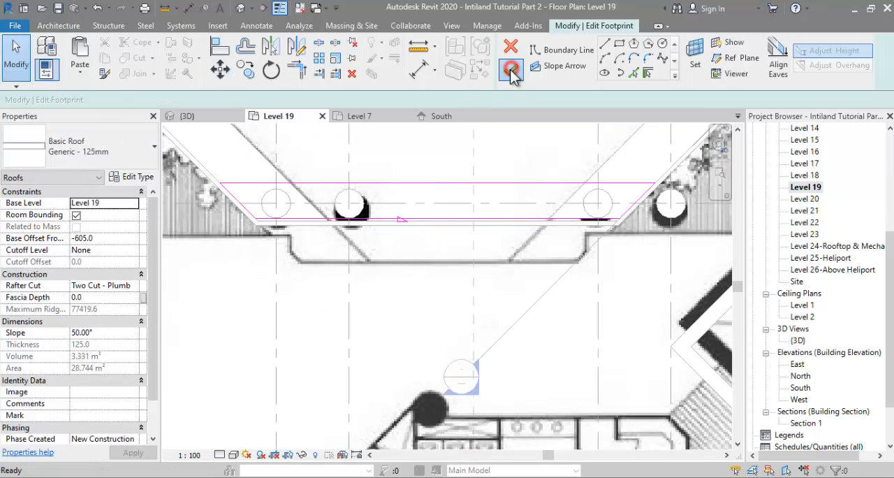
Step: Align the north parapet wall's outer face with the inner edge of the north roof
click(400, 248)
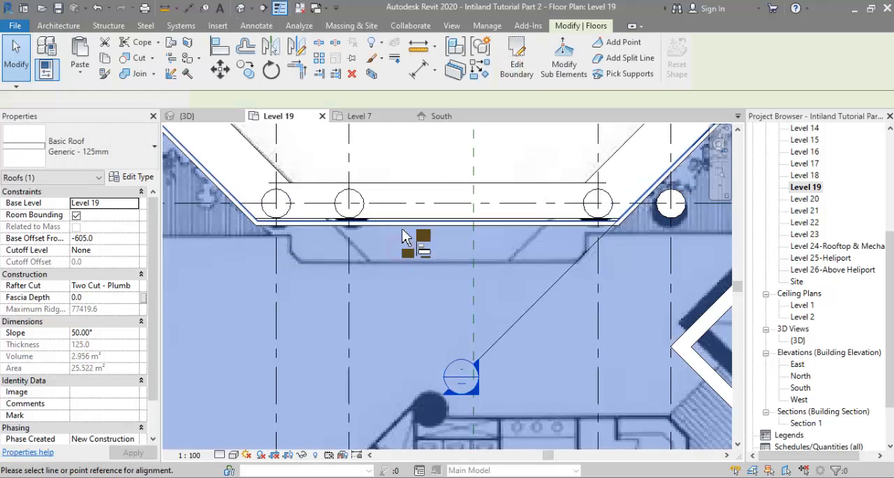
key(Escape)
scroll(402, 223, up, 3)
key(a)
key(l)
click(401, 222)
click(401, 223)
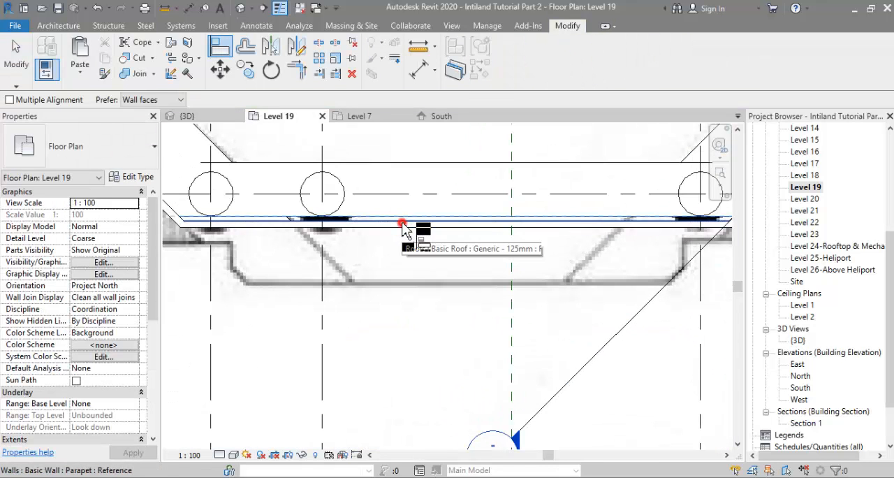
key(Escape)
Step: Mirror a copy of the north roof to the south side about the east-west reference plane
scroll(407, 213, down, 2)
click(406, 192)
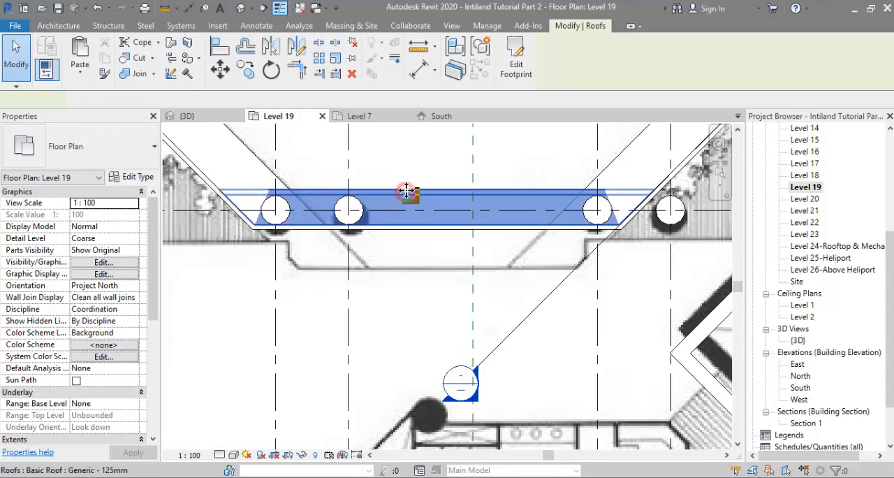
scroll(407, 192, down, 5)
key(m)
key(m)
click(333, 345)
Step: Align the south parapet wall's outer face with the inner edge of the mirrored south roof
scroll(342, 339, down, 3)
scroll(354, 342, up, 3)
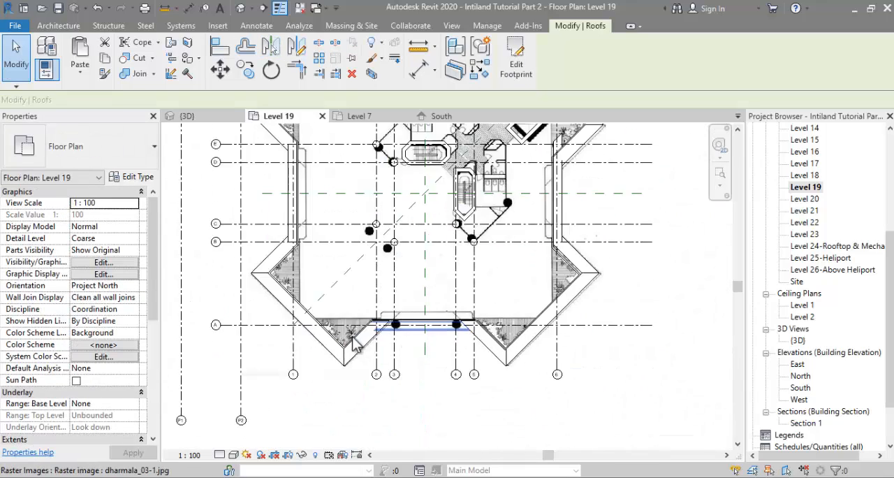
scroll(374, 337, up, 5)
scroll(512, 336, up, 2)
click(514, 336)
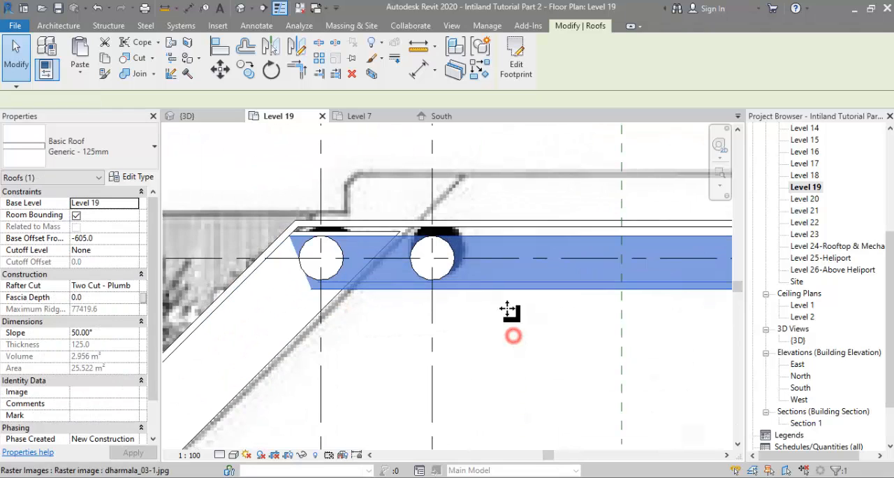
key(a)
key(l)
click(524, 237)
click(528, 229)
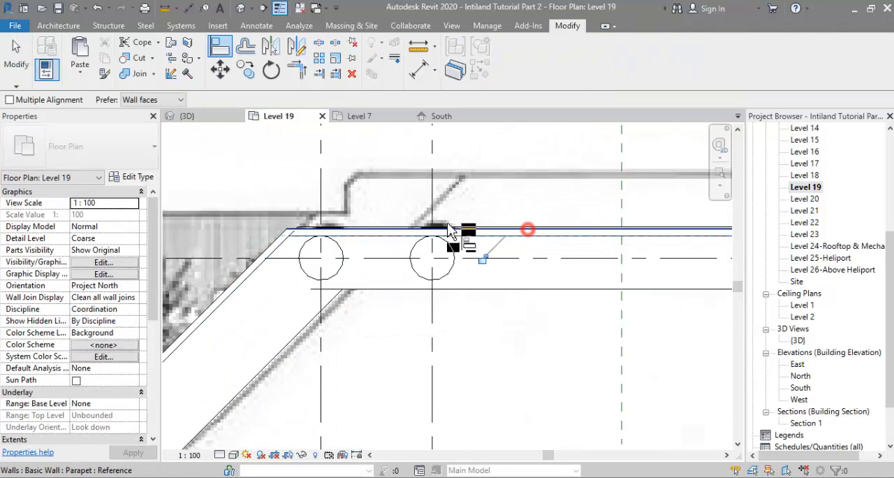
Step: Leave the Align command, open the 3D view and examine the finished Level 19 parapet roofs around the tower
scroll(466, 233, down, 4)
key(Escape)
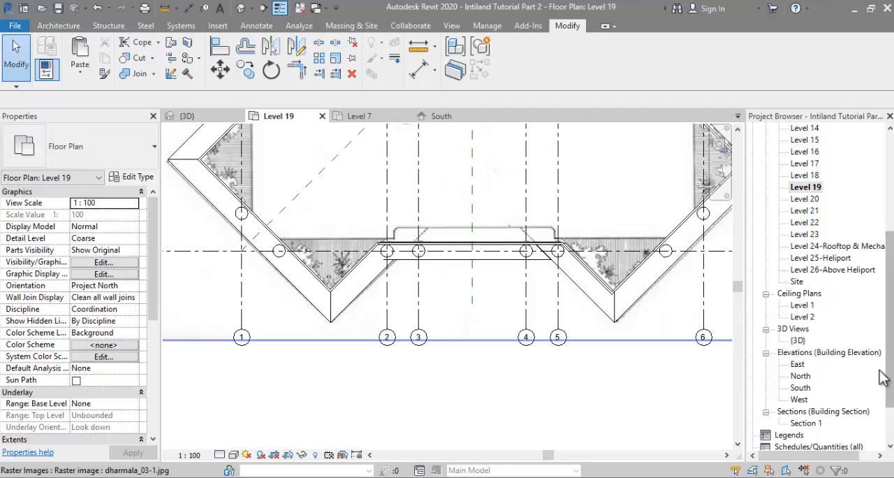
double_click(798, 340)
shift+middle_drag(599, 273, 447, 250)
shift+middle_drag(628, 276, 613, 288)
scroll(513, 294, up, 5)
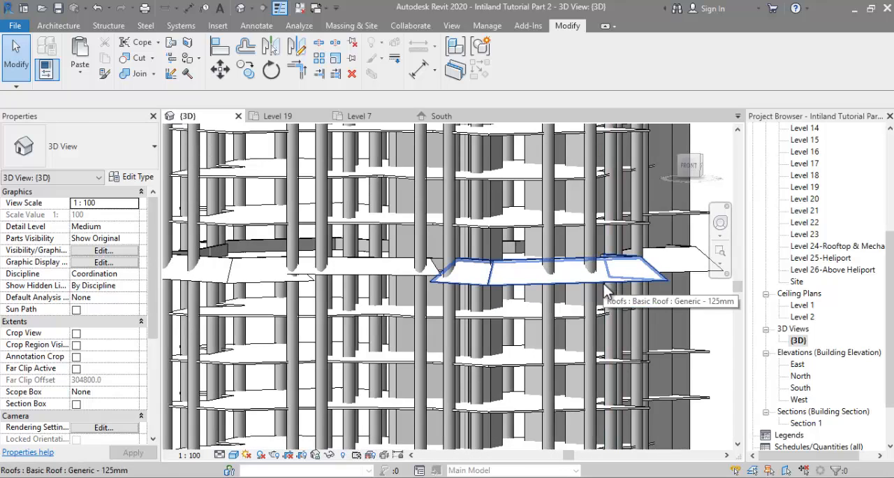
shift+middle_drag(604, 283, 599, 262)
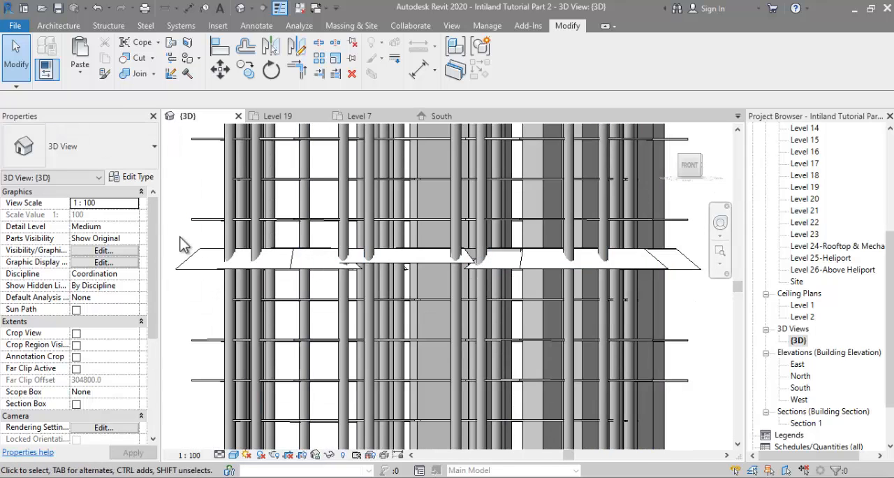
shift+middle_drag(373, 286, 391, 307)
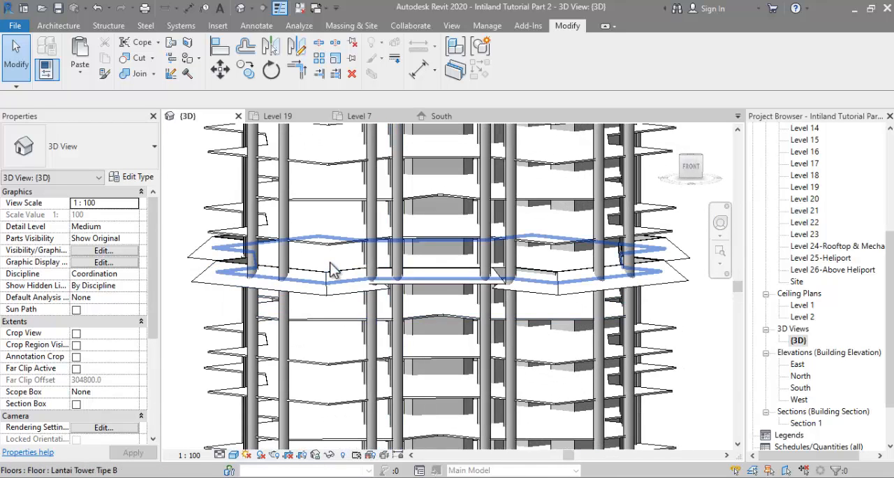
scroll(321, 233, down, 1)
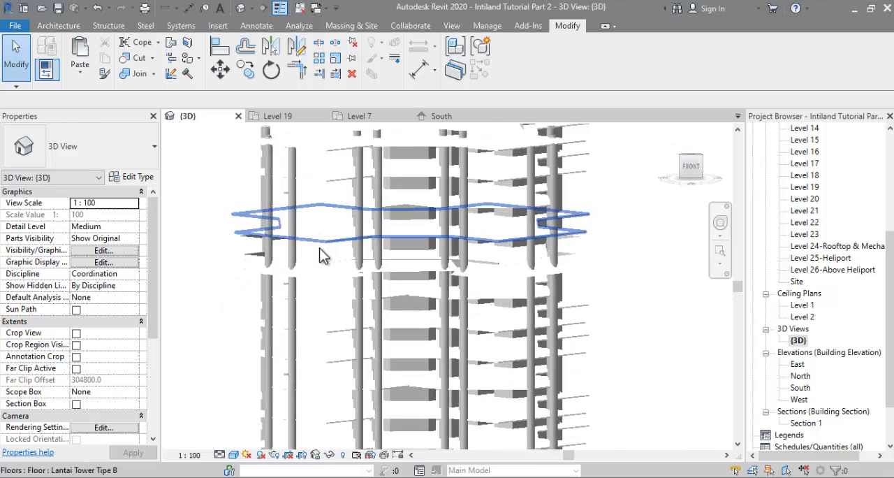
Step: Delete the existing Lantai Tower Tipe B floors on Levels 22, 16 and 13, keeping the Level 19 floor
click(321, 254)
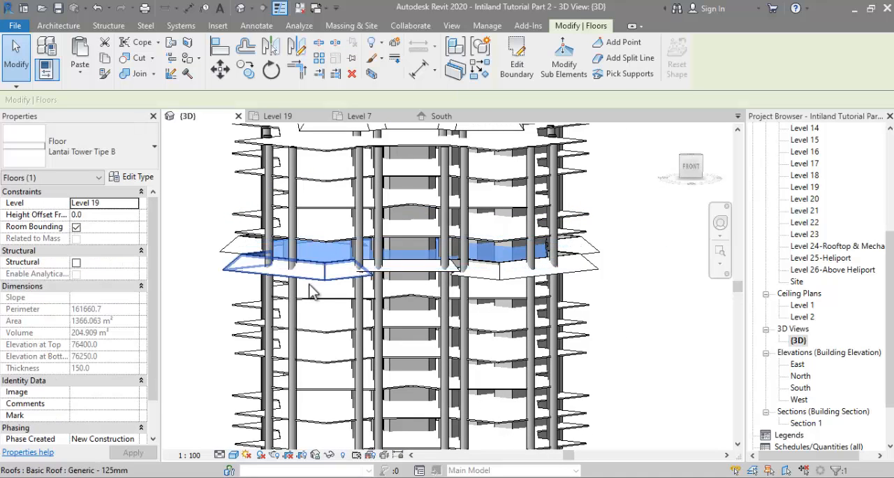
scroll(312, 290, down, 2)
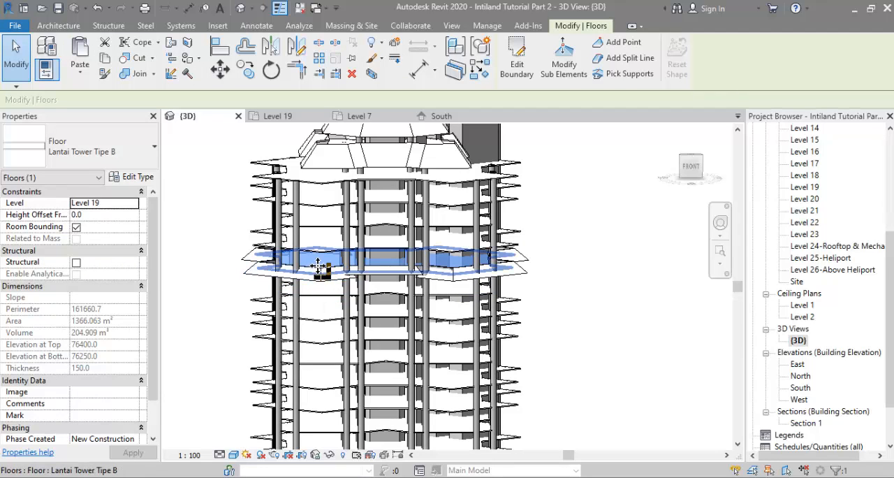
click(323, 203)
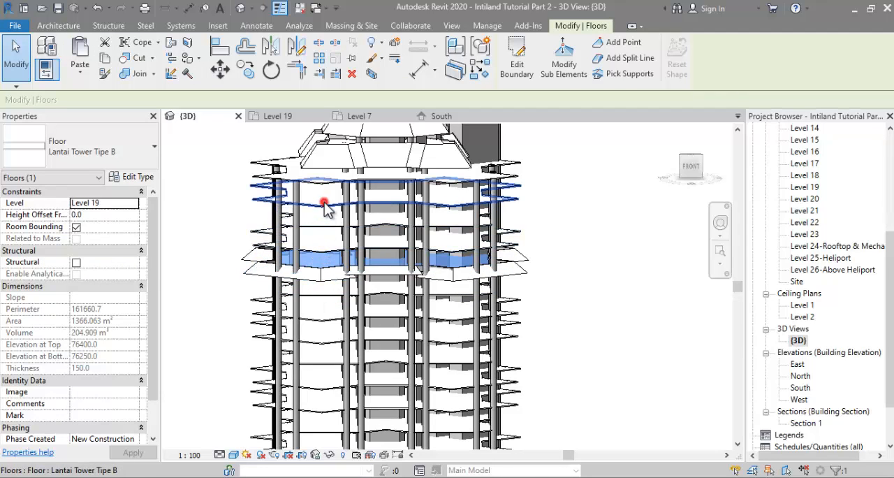
key(Escape)
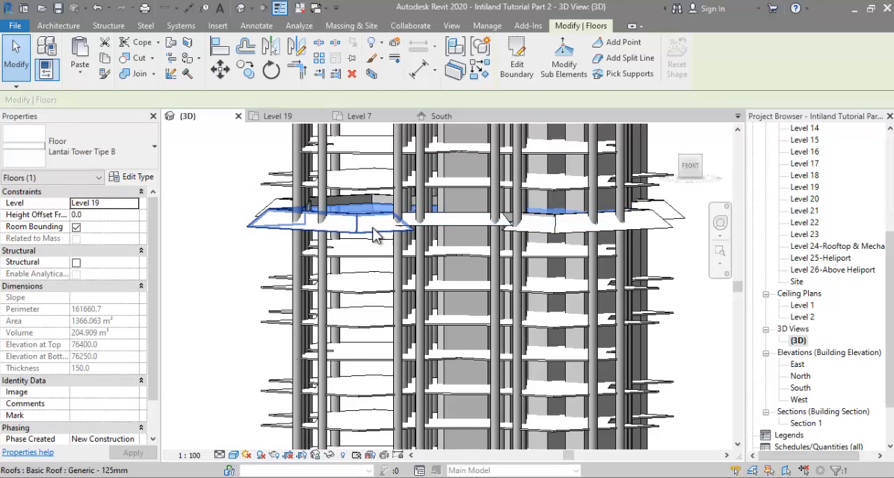
click(368, 310)
key(Delete)
scroll(369, 283, down, 2)
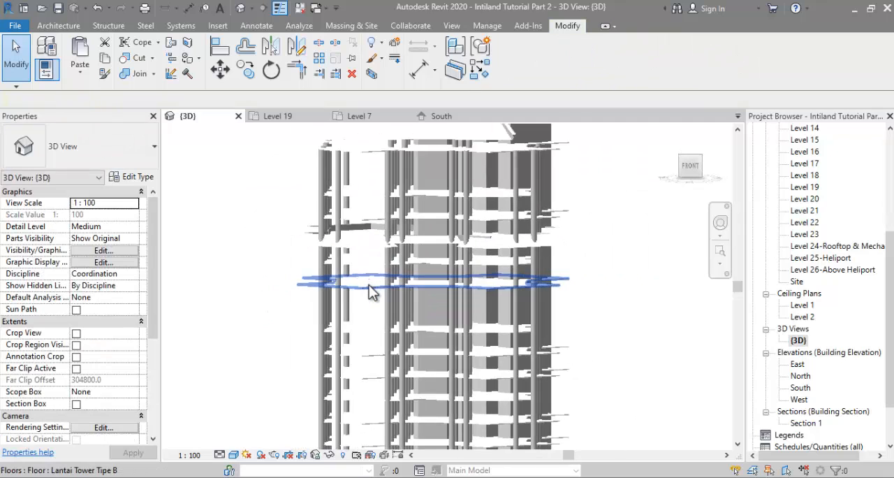
scroll(368, 283, up, 3)
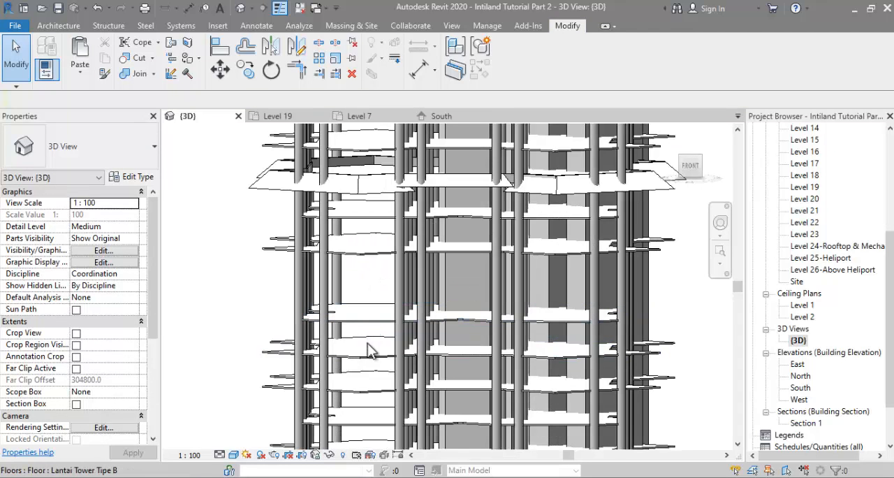
click(368, 368)
key(Delete)
scroll(359, 283, down, 2)
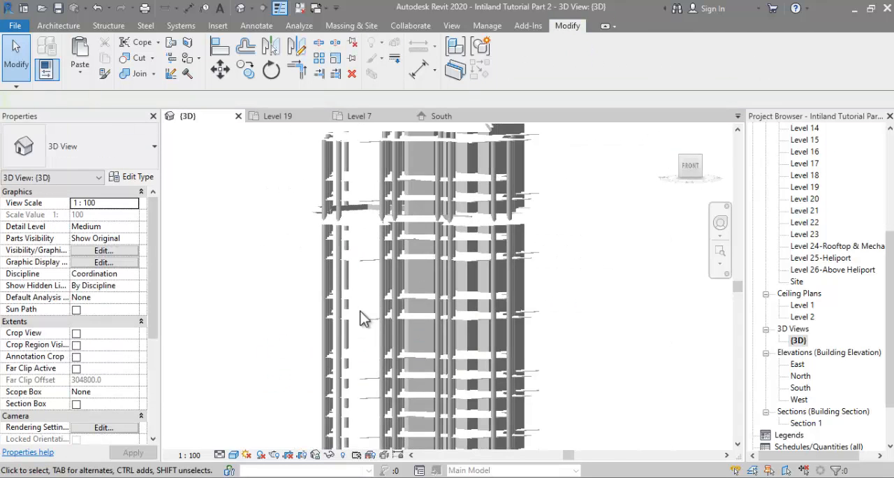
Step: Delete the Lantai Tower Tipe B floors on Levels 10 and 7
scroll(362, 412, up, 2)
click(359, 440)
middle_drag(359, 440, 358, 257)
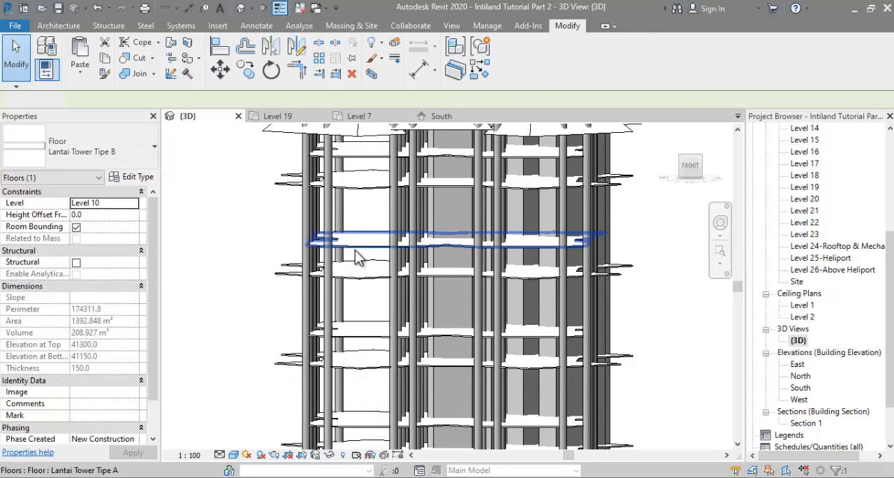
scroll(356, 252, down, 2)
scroll(362, 391, up, 2)
click(363, 380)
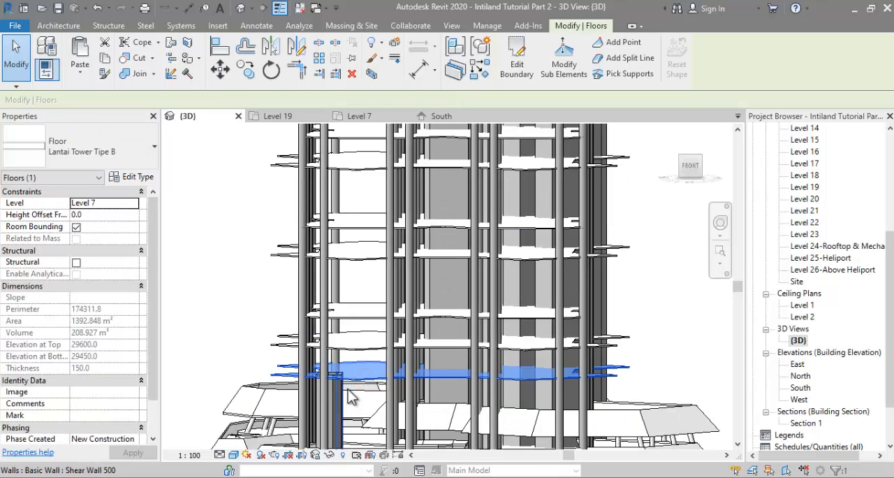
key(Escape)
Step: Select the Level 19 floor together with its parapet walls and roofs, keeping the Floors, Roofs and Walls categories in the selection filter
scroll(349, 394, down, 3)
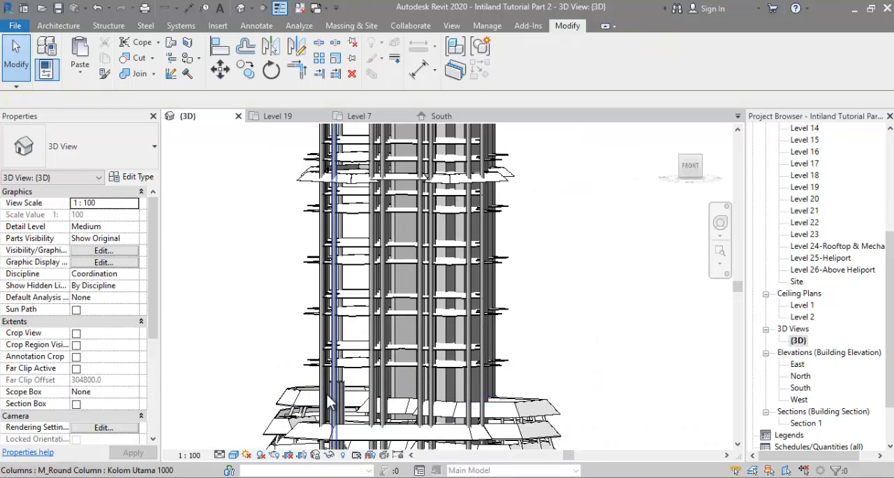
scroll(338, 345, down, 1)
scroll(343, 209, up, 2)
middle_drag(343, 209, 376, 231)
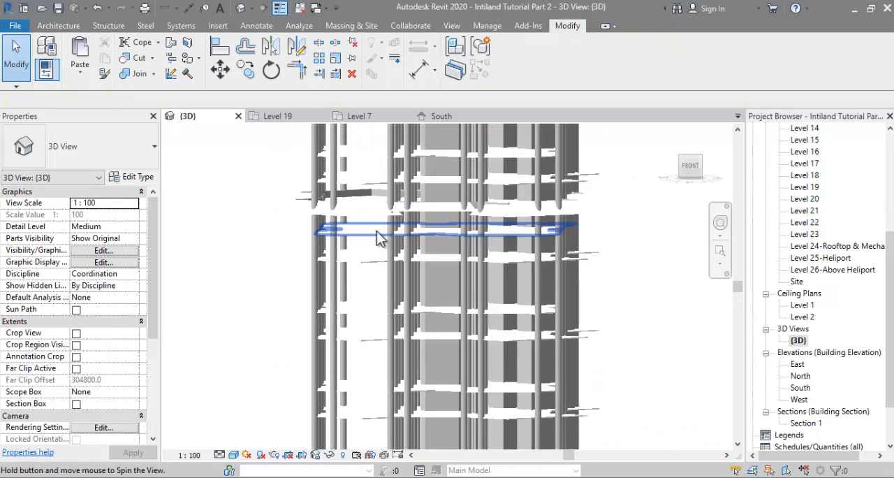
scroll(379, 225, down, 4)
scroll(371, 239, up, 3)
click(426, 245)
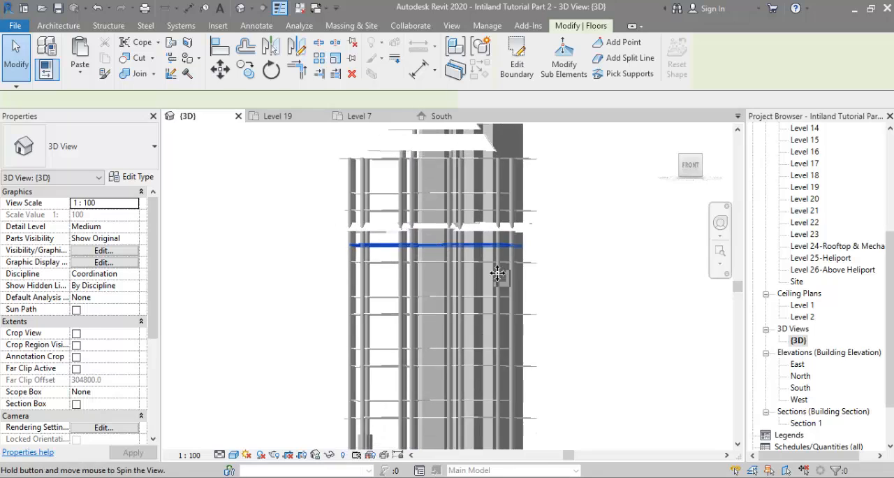
drag(310, 218, 586, 240)
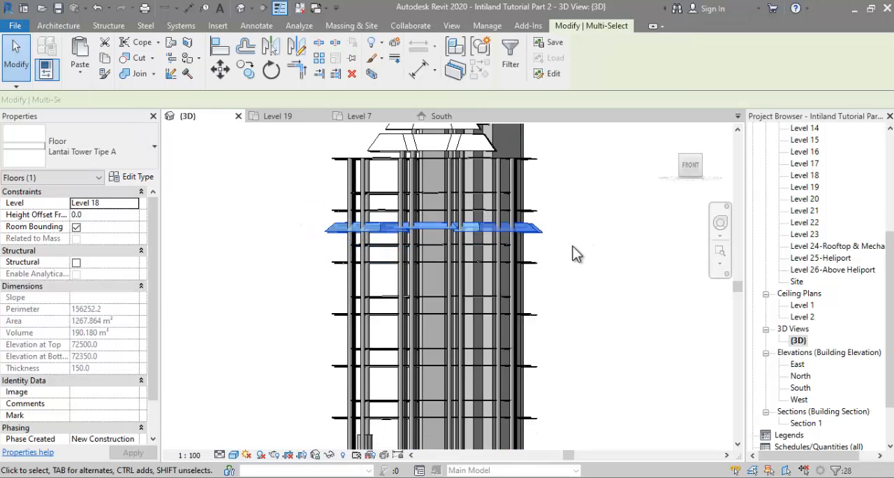
shift+middle_drag(568, 231, 600, 266)
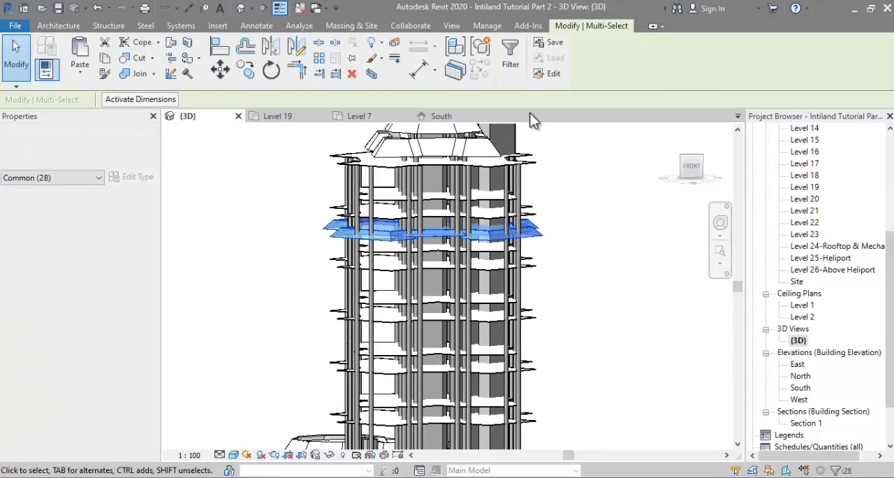
click(510, 64)
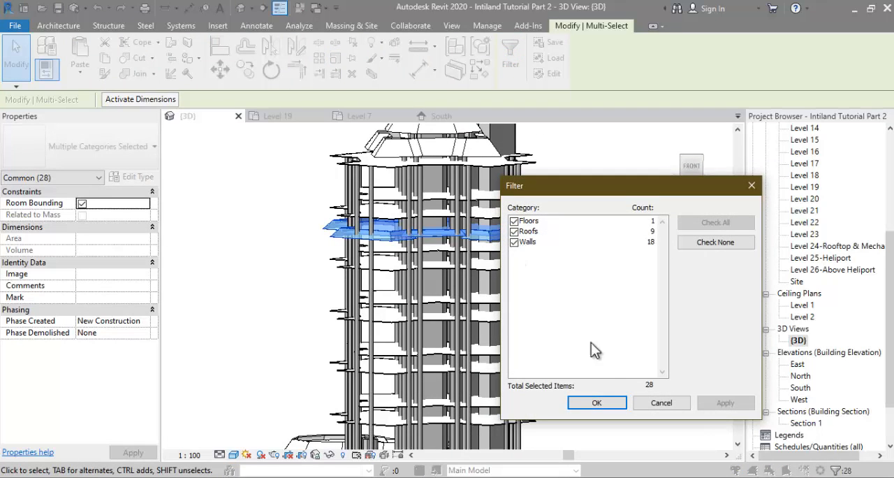
click(610, 403)
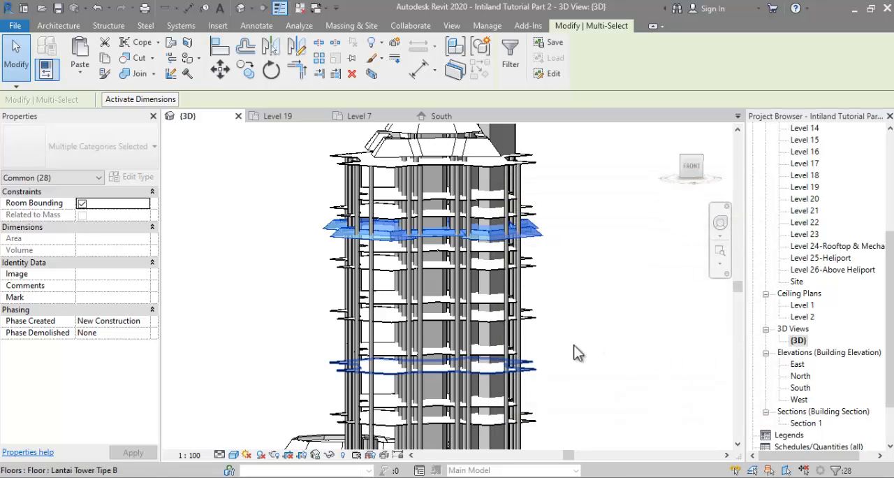
Step: Copy the selected Level 19 floor, walls and roofs to the clipboard and paste them aligned to Levels 7, 10, 13, 16 and 22
mouse_move(603, 292)
shift+middle_down()
mouse_move(551, 282)
mouse_move(603, 279)
shift+middle_up()
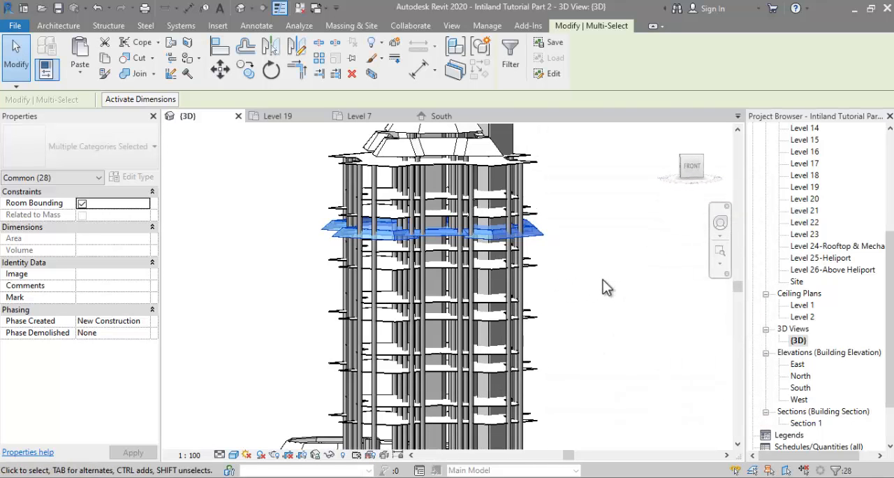
click(104, 58)
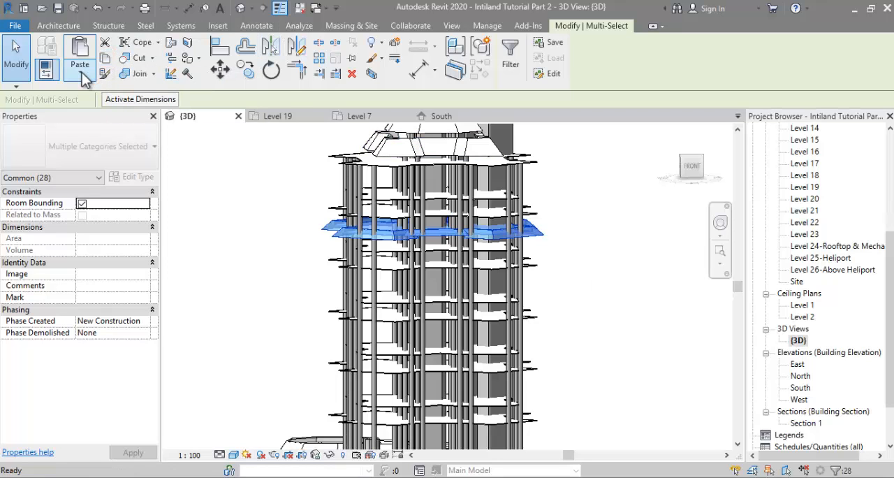
click(81, 72)
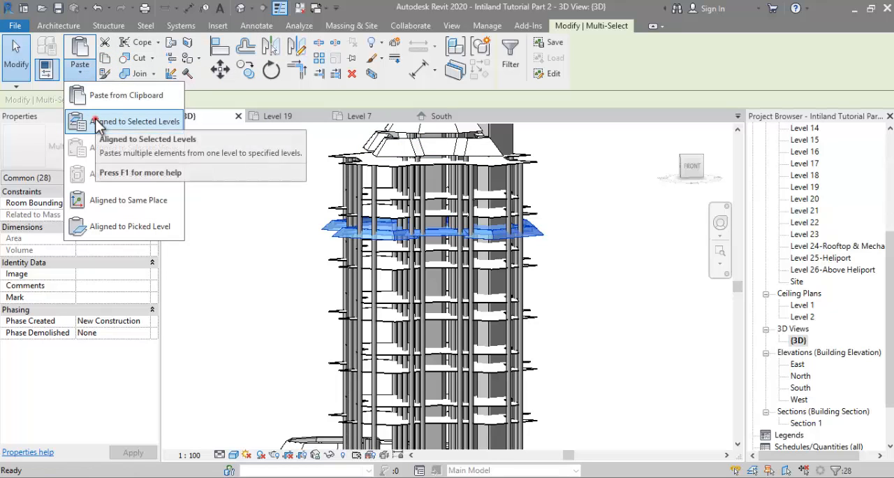
click(98, 122)
scroll(461, 236, down, 3)
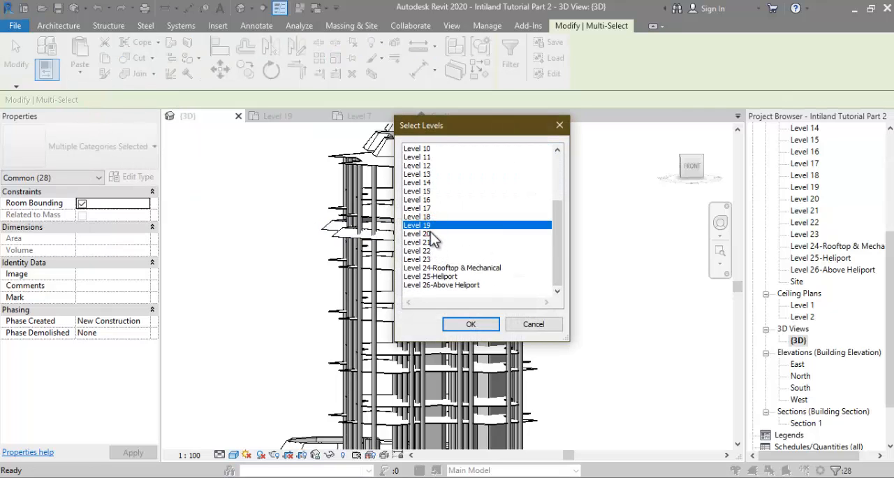
click(430, 250)
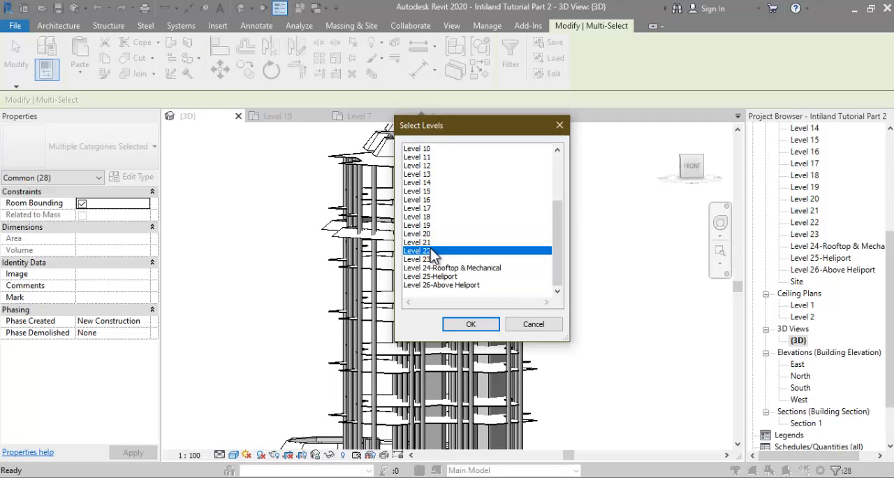
ctrl+click(437, 199)
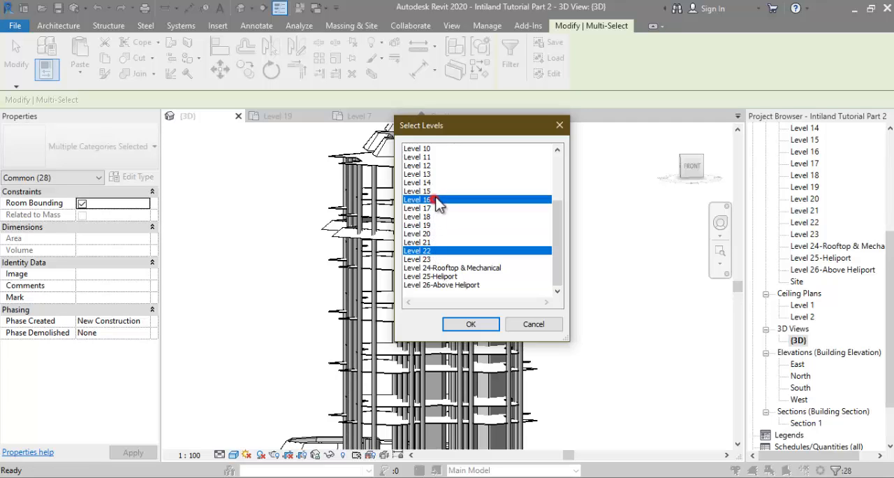
scroll(453, 207, up, 2)
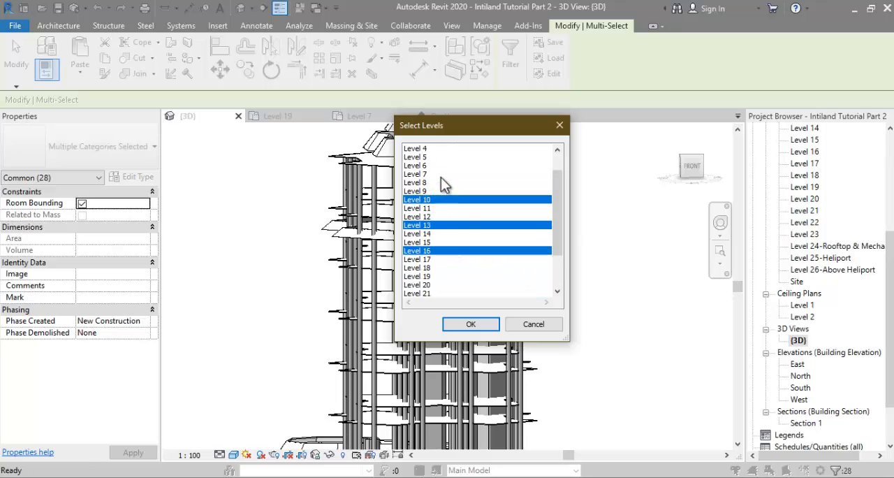
ctrl+click(439, 174)
scroll(451, 204, down, 2)
scroll(435, 222, up, 1)
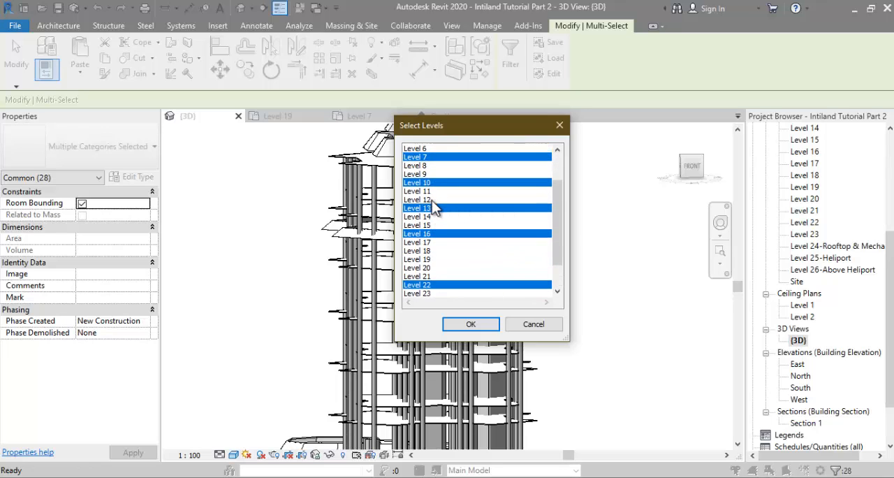
click(472, 324)
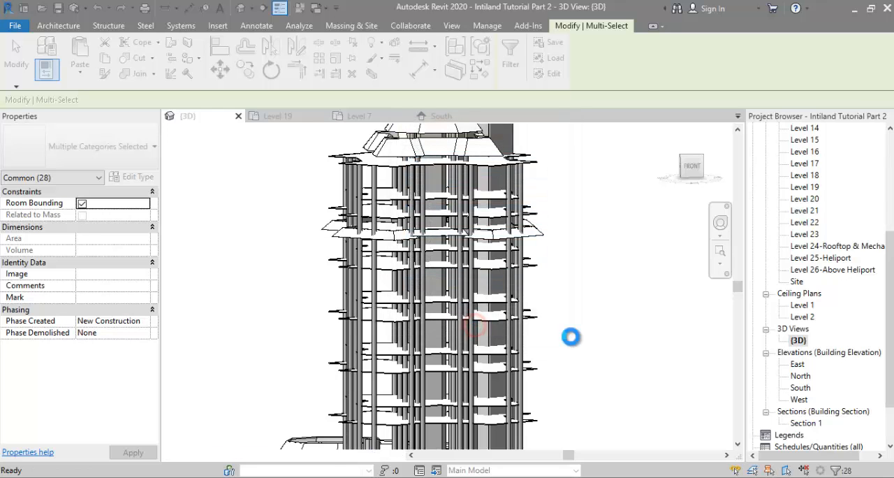
Step: Clear the selection and examine the pasted floors and sloped parapets along the tower in 3D
click(571, 337)
shift+middle_drag(554, 285, 657, 342)
scroll(591, 364, up, 4)
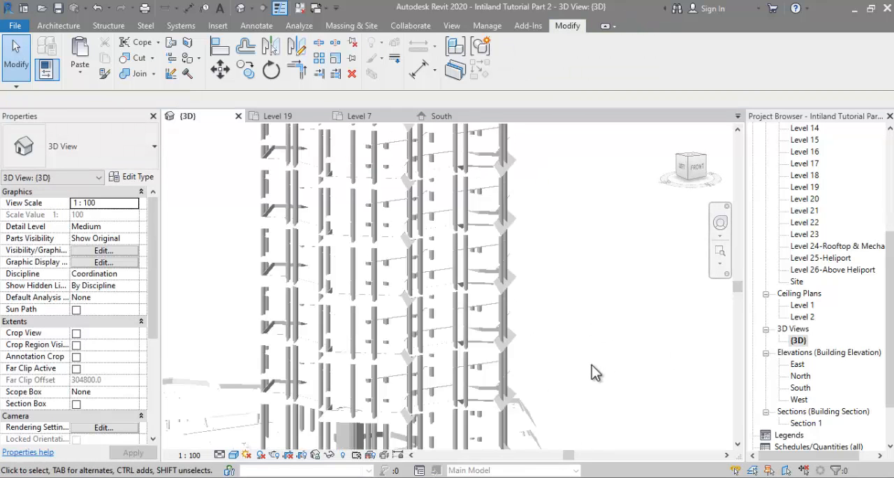
shift+middle_drag(582, 314, 546, 337)
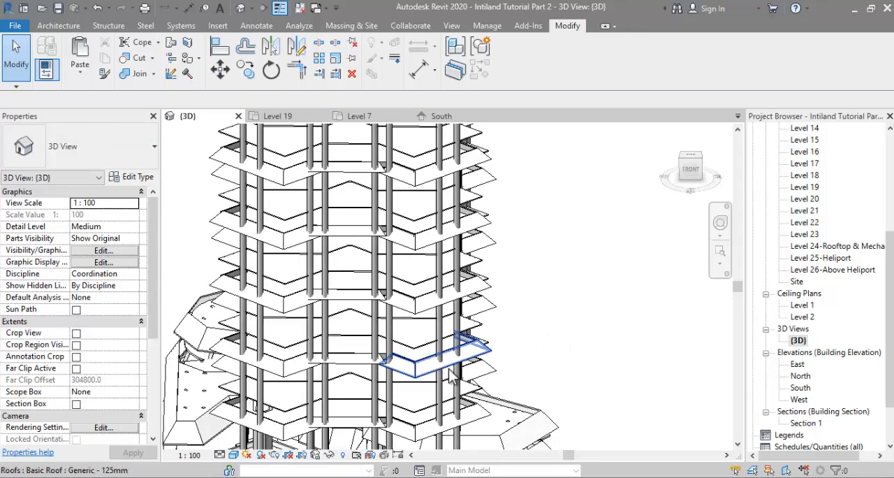
scroll(333, 379, up, 3)
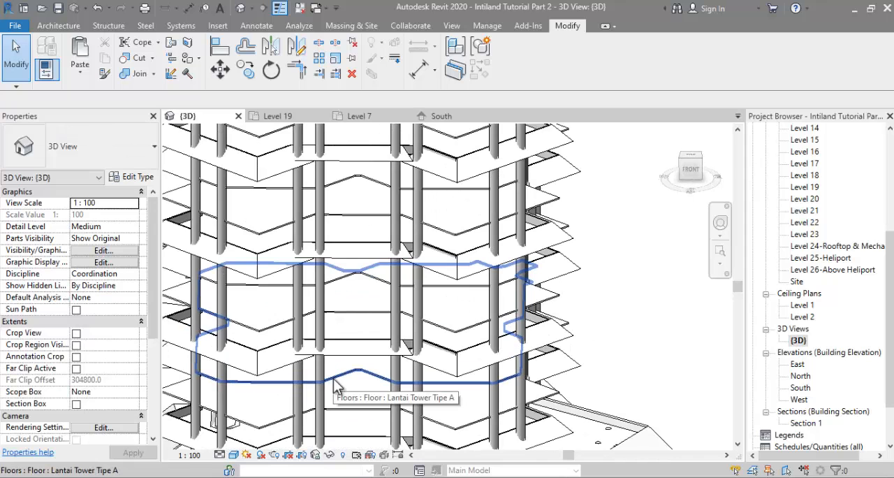
scroll(370, 347, down, 4)
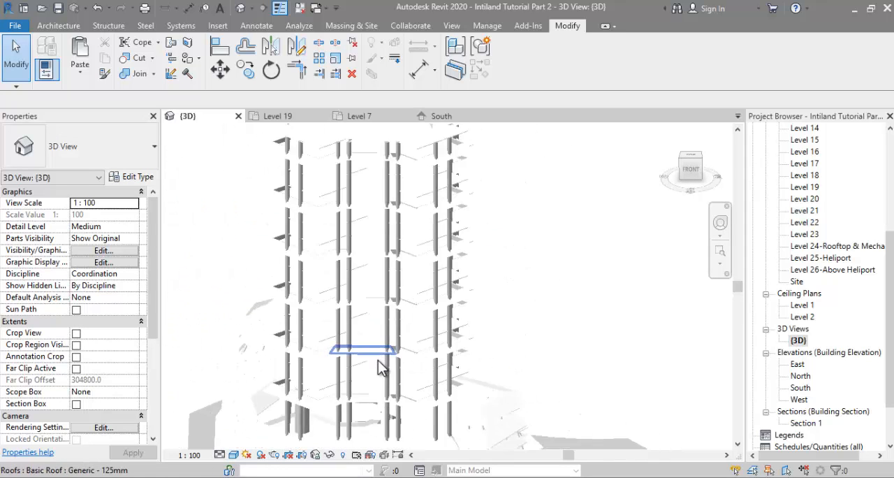
scroll(379, 235, up, 4)
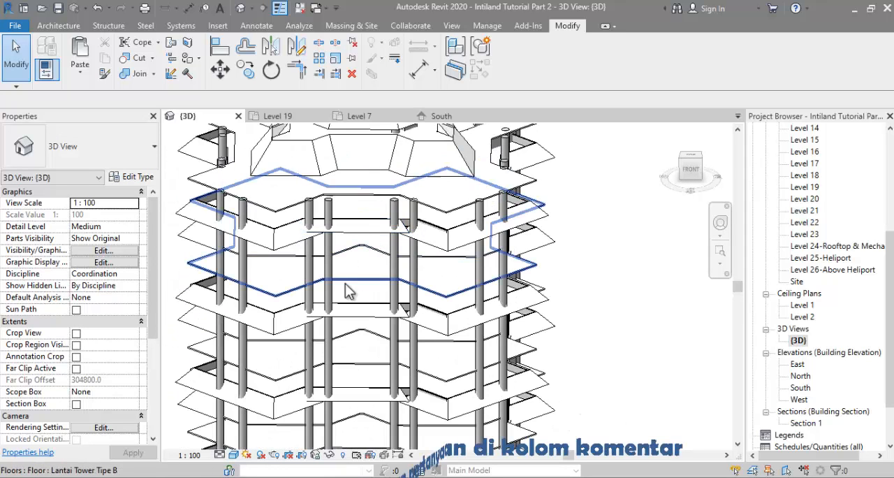
Step: Delete the Lantai Tower Tipe B floor on Level 20, directly above the Level 19 floor
click(405, 299)
shift+middle_drag(406, 299, 525, 255)
click(393, 261)
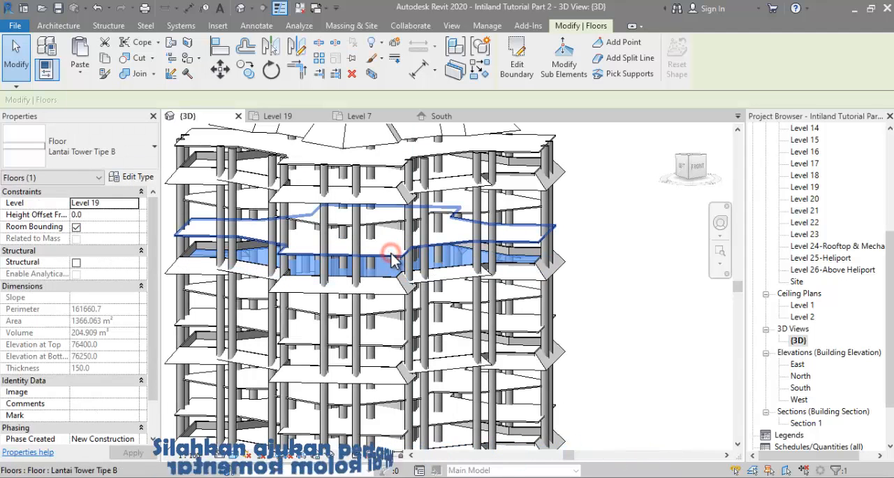
key(Escape)
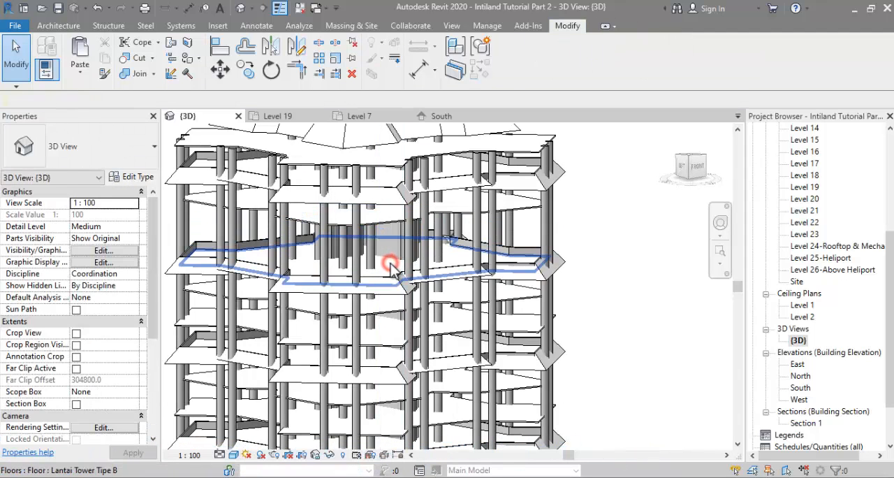
Step: Copy the Level 19 Lantai Tower Tipe B floor to the clipboard and paste it aligned to Level 20
click(391, 265)
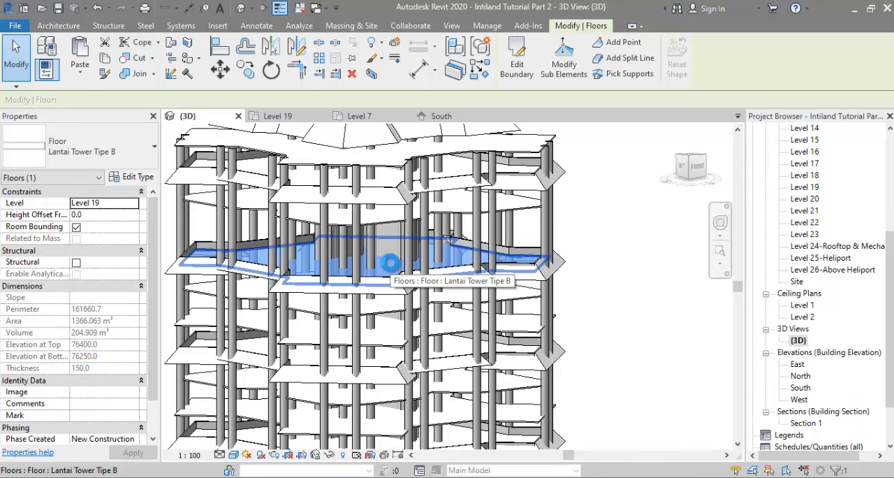
click(84, 73)
click(93, 118)
scroll(440, 262, down, 2)
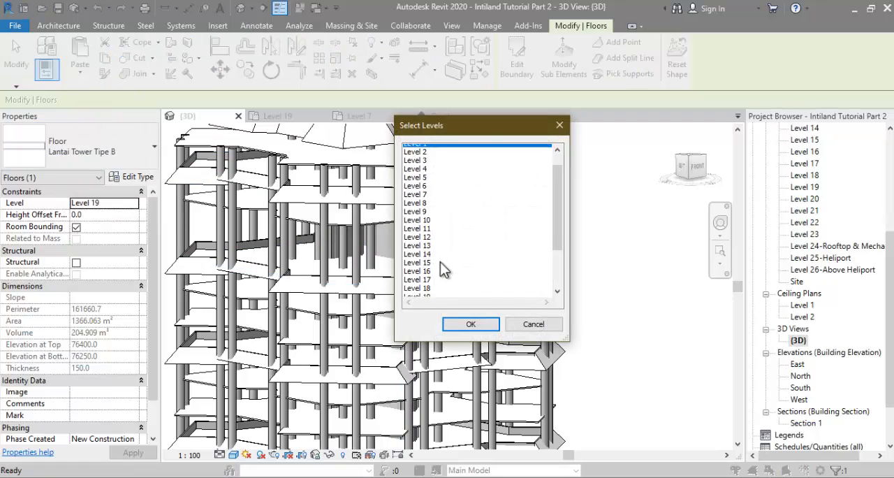
click(429, 277)
click(470, 323)
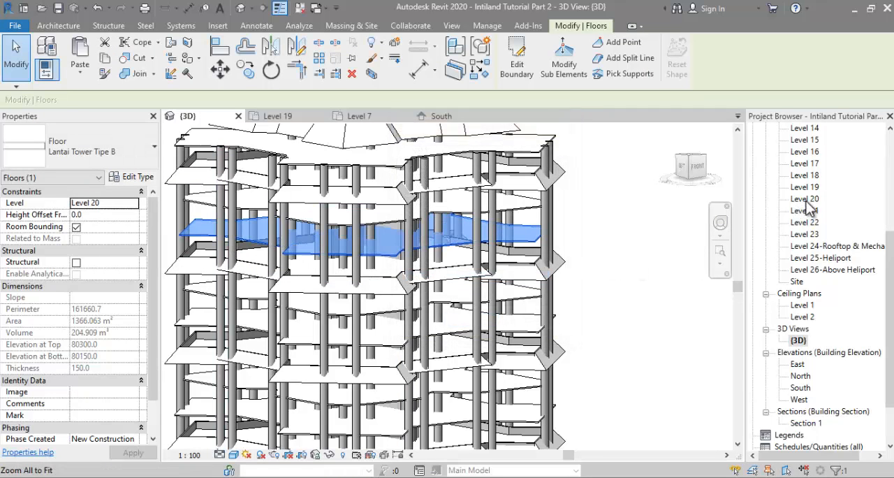
Step: Open the Level 20 floor plan and switch to Photos to consult the reference image Typikal b2.jpg
double_click(805, 199)
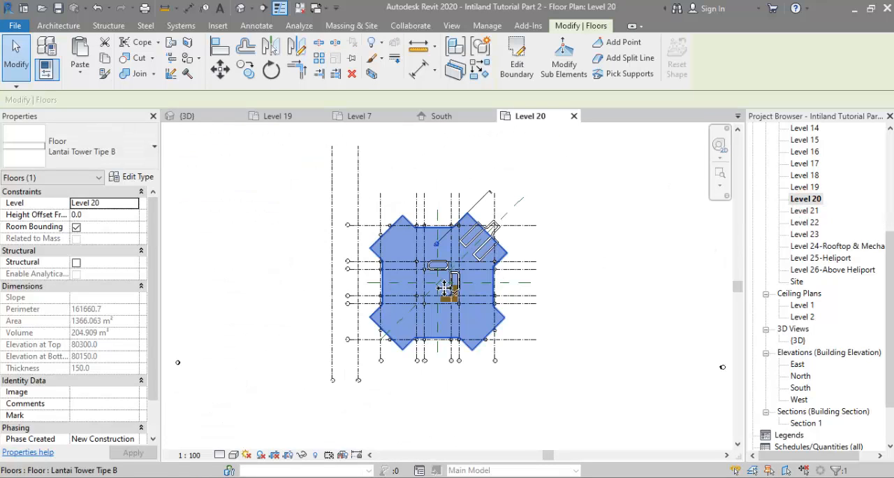
mouse_move(276, 476)
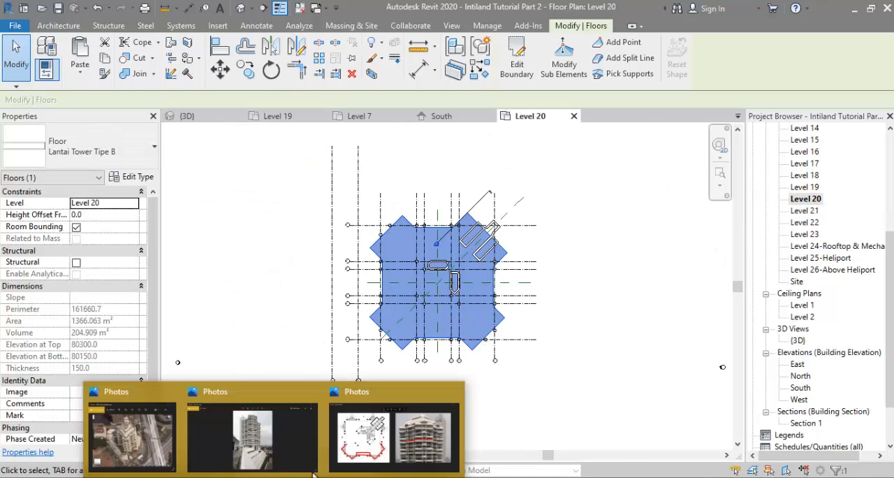
click(395, 436)
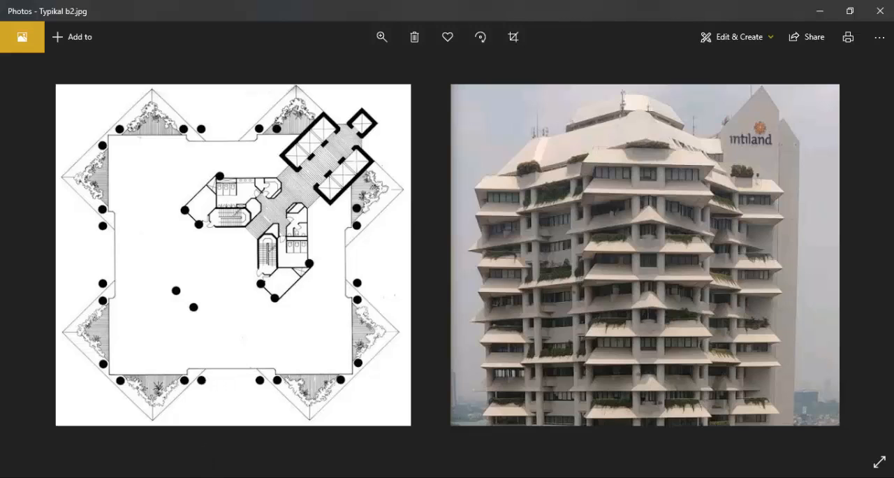
Step: Copy the dharmala_03-1.jpg raster image from the Level 19 plan and paste it aligned into the Level 20 plan
key(alt+Tab)
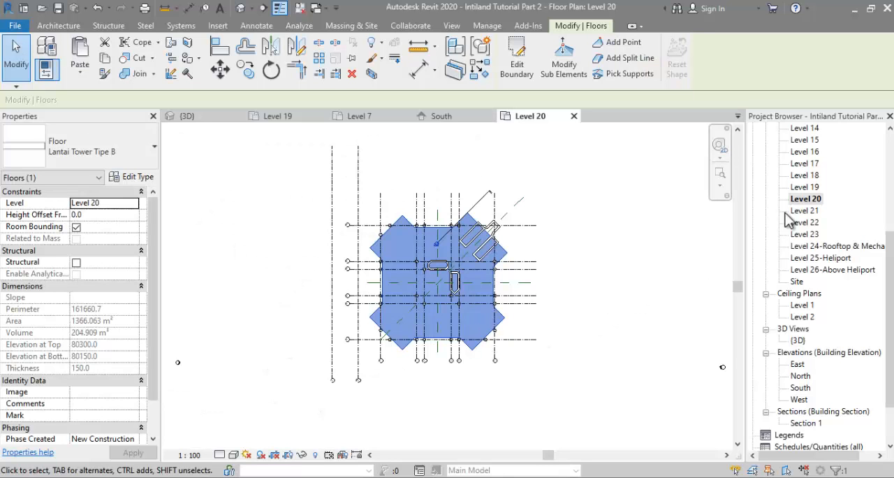
double_click(803, 188)
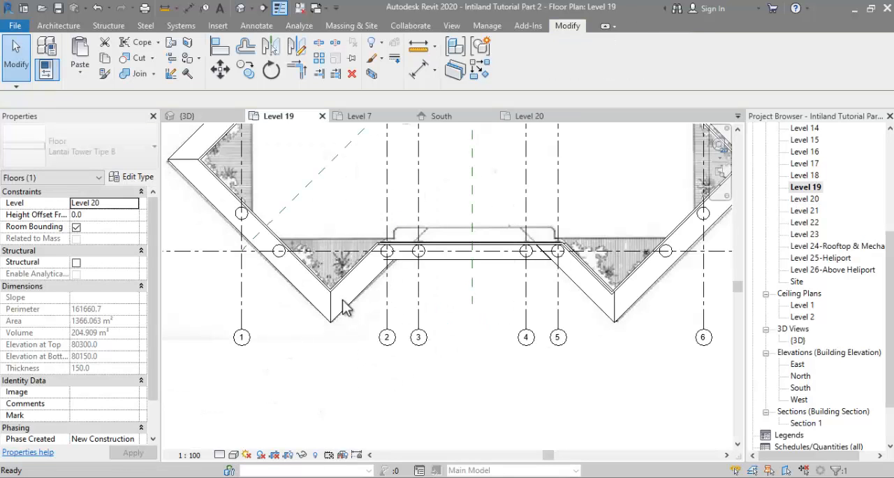
click(337, 277)
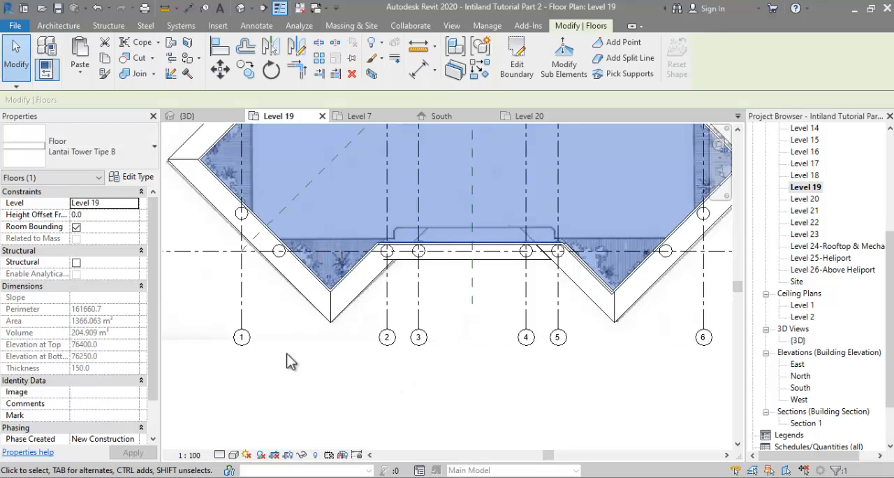
scroll(305, 364, down, 3)
click(273, 353)
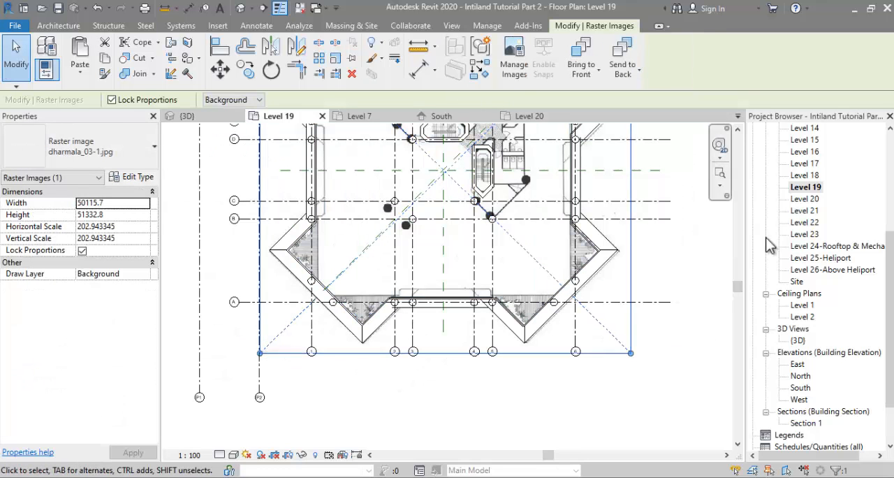
double_click(810, 199)
click(79, 74)
click(99, 174)
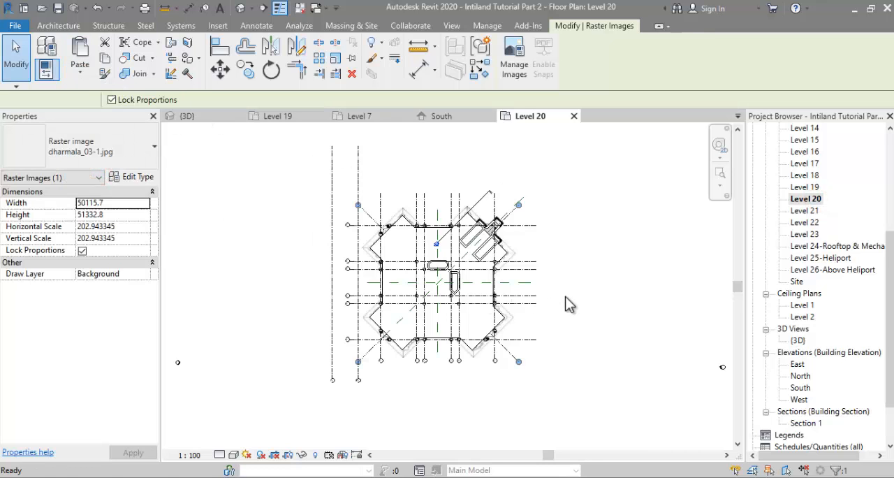
click(566, 297)
Step: Override the Level 20 floor's element graphics in this view to make its surface transparent enough to reveal the underlying image
right_click(397, 250)
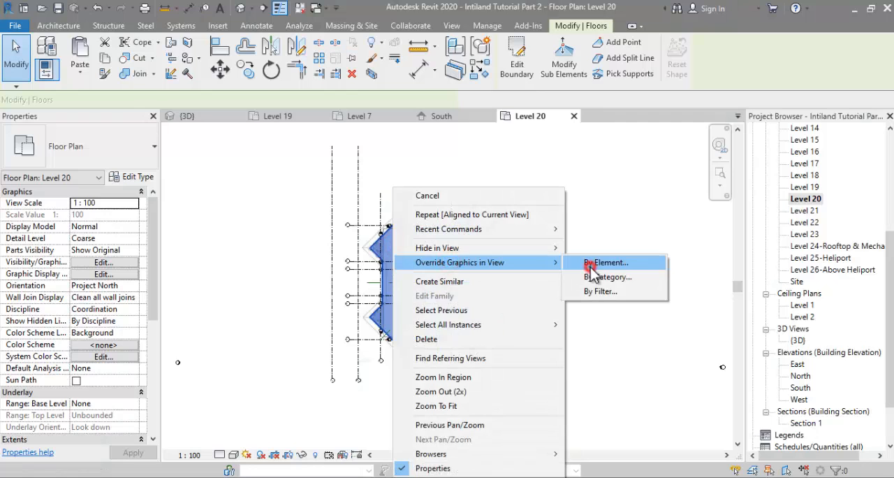
click(587, 264)
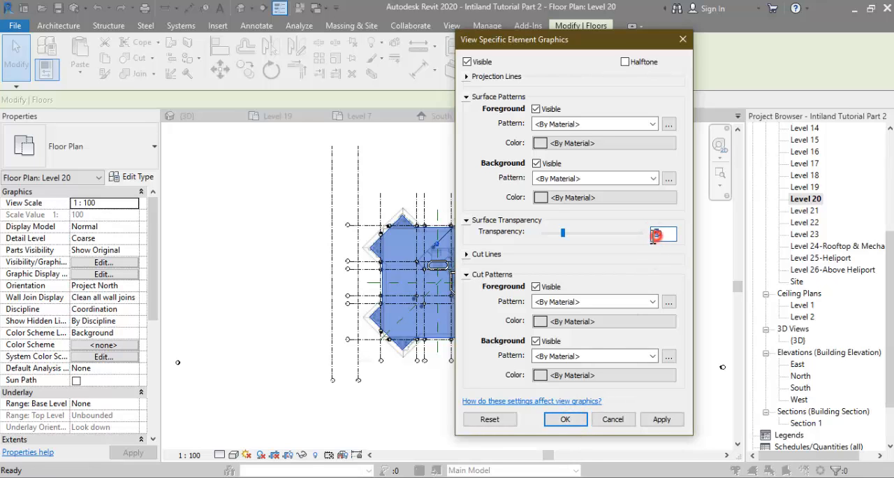
click(567, 418)
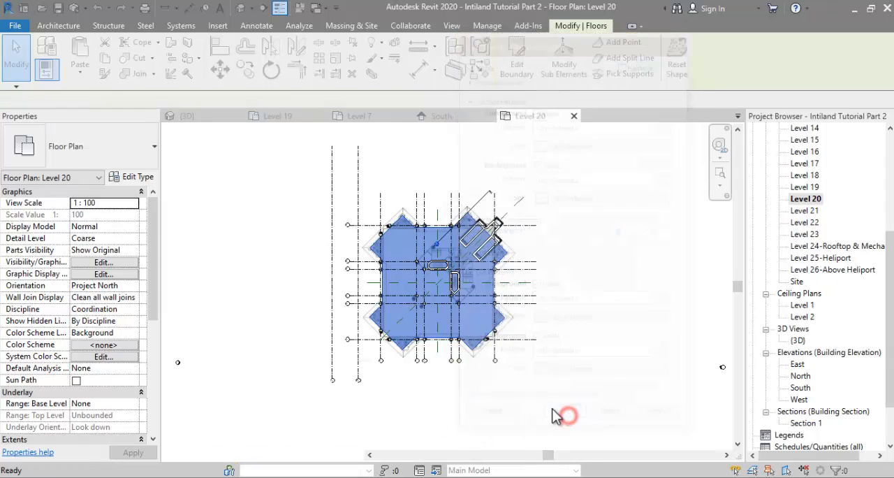
click(594, 263)
Step: Select the Level 20 floor and examine the facade photo in Typikal b2.jpg in Photos, then return to Revit
scroll(386, 239, up, 5)
click(387, 211)
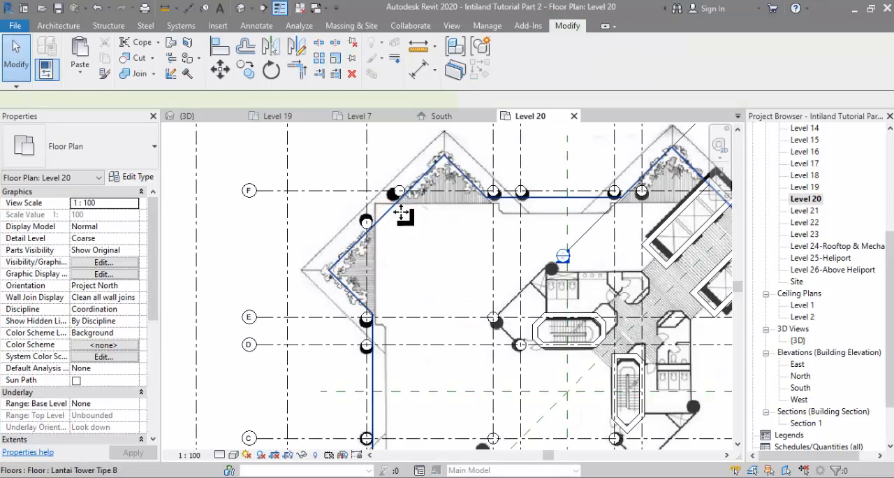
click(393, 212)
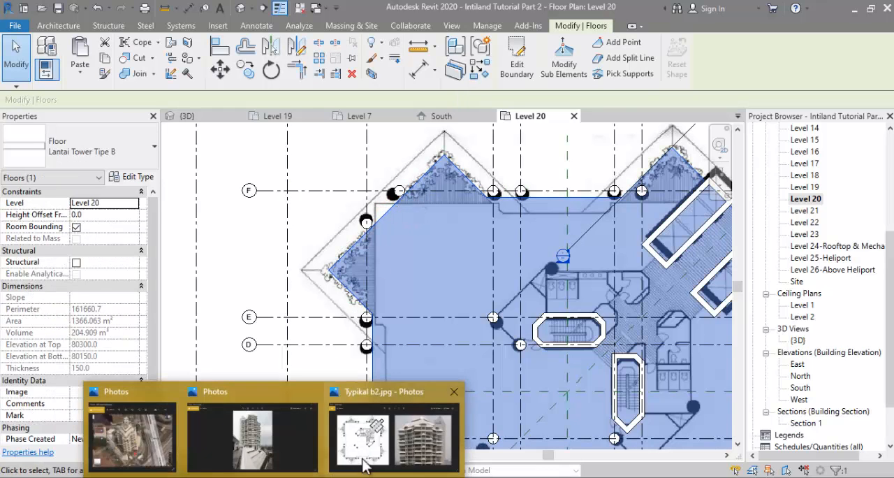
click(358, 468)
scroll(576, 294, up, 3)
scroll(625, 199, up, 2)
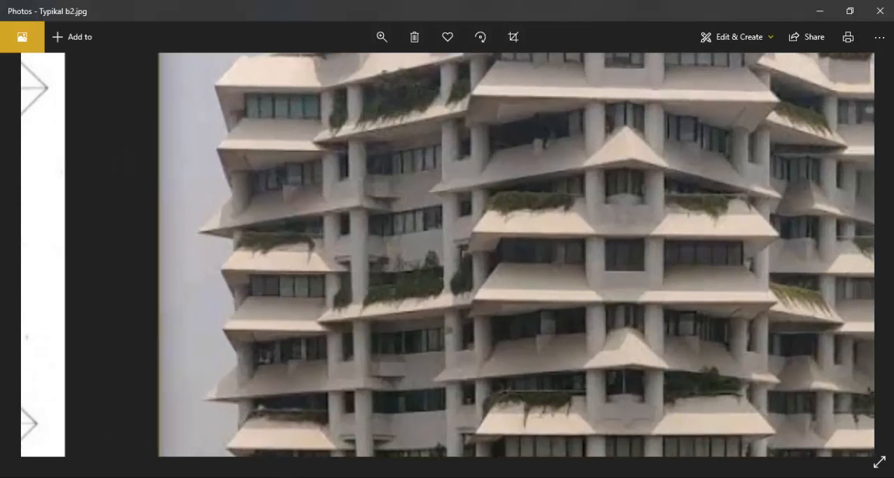
key(alt+Tab)
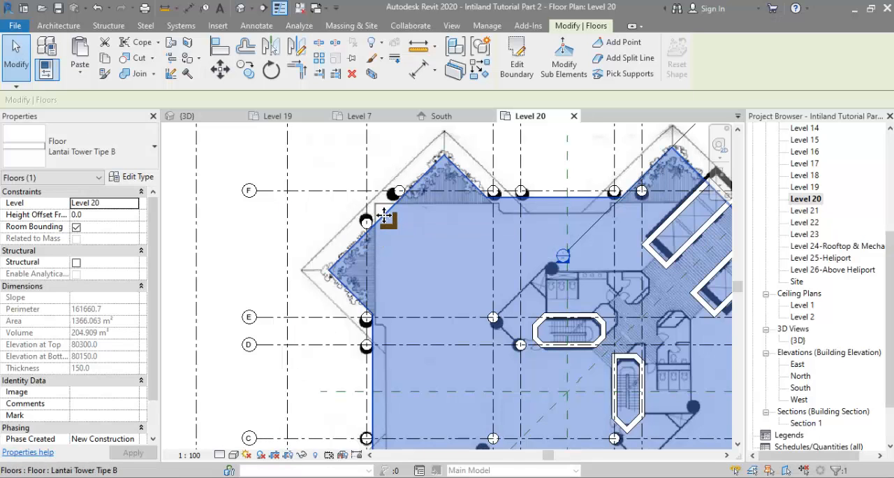
Step: Edit the Level 20 floor's boundary and sketch two perpendicular lines, each about 2000 mm long, squaring the corner near grids F and 1
click(518, 64)
scroll(380, 232, up, 3)
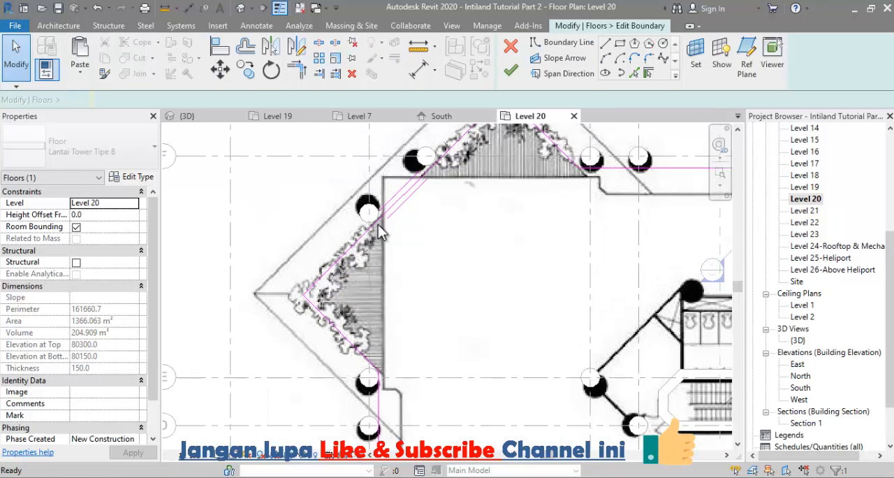
click(555, 43)
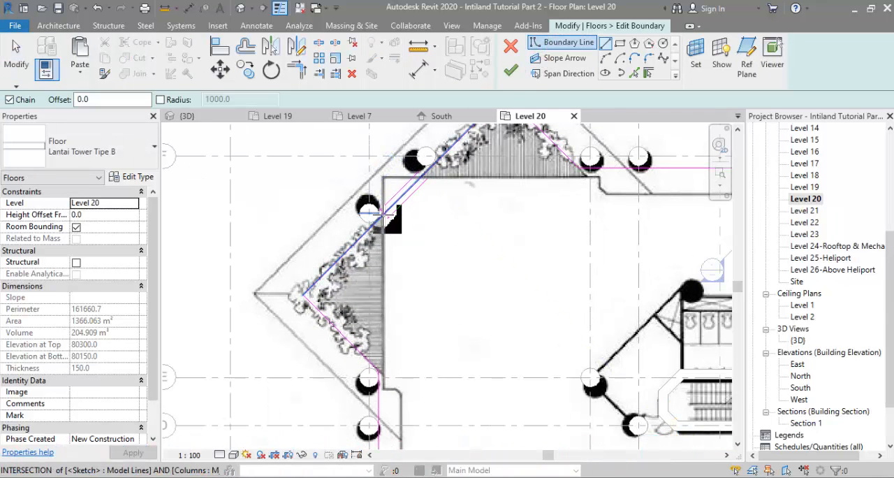
click(384, 215)
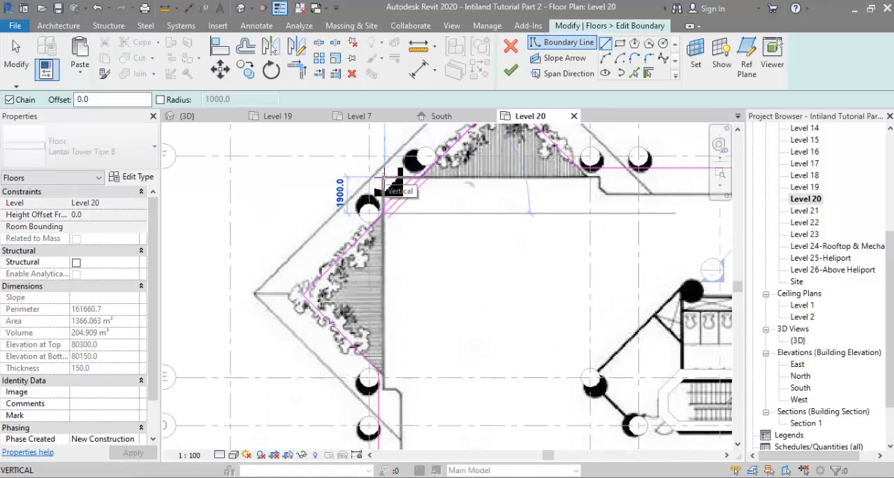
click(384, 175)
click(421, 176)
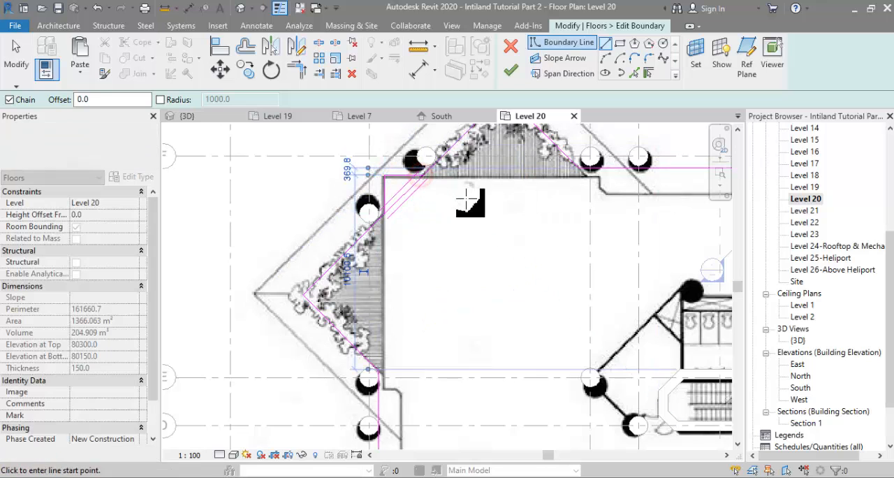
scroll(461, 204, down, 1)
key(Escape)
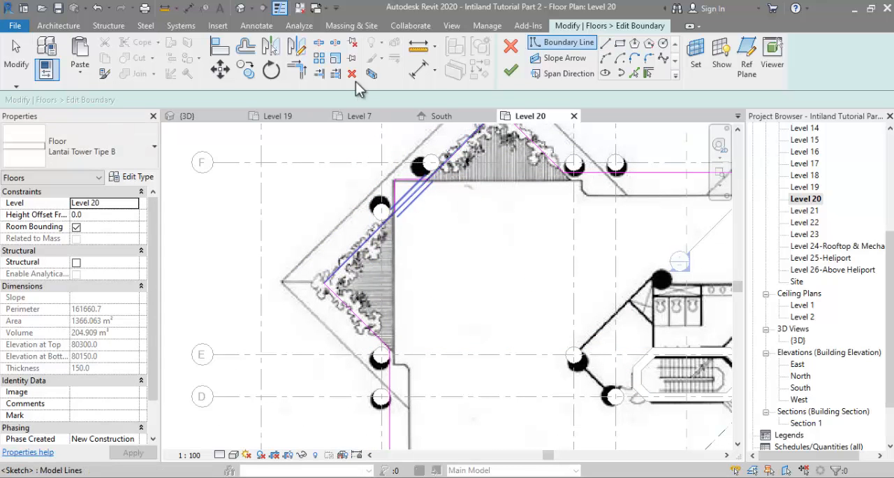
Step: Split the diagonal boundary line near grids F and 1 and trim both halves to the new corner lines
click(318, 41)
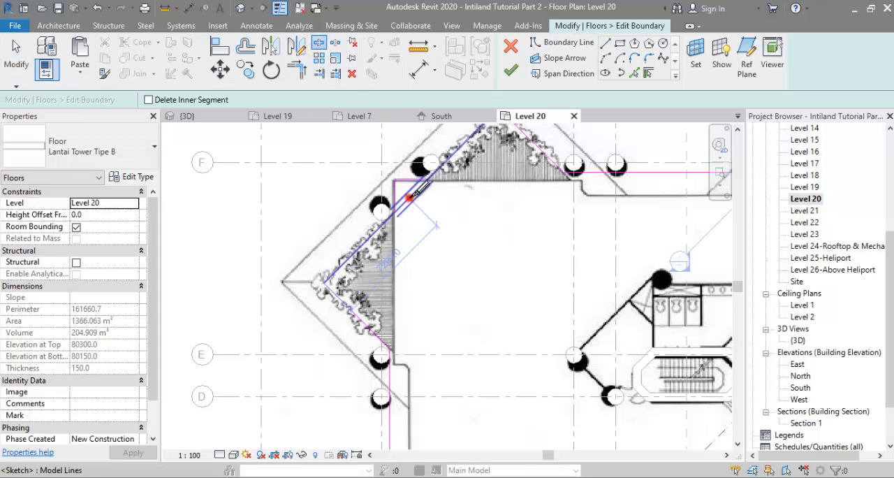
scroll(396, 202, up, 2)
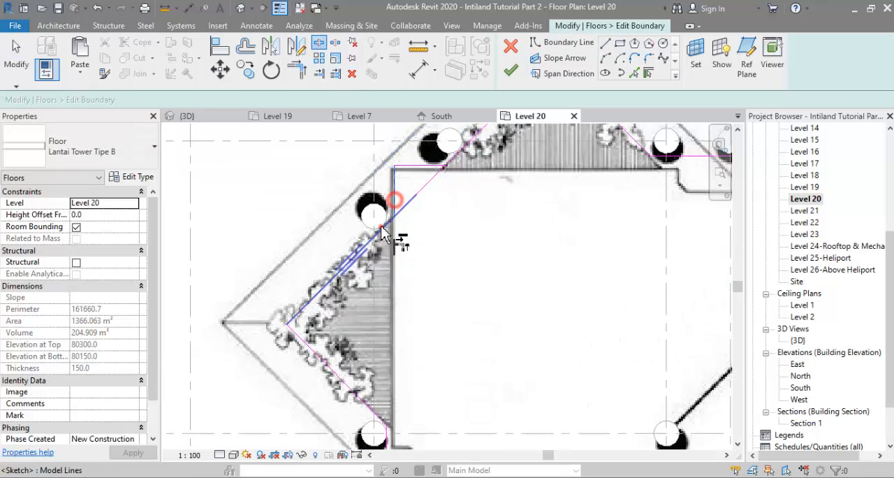
key(t)
key(r)
scroll(398, 248, down, 3)
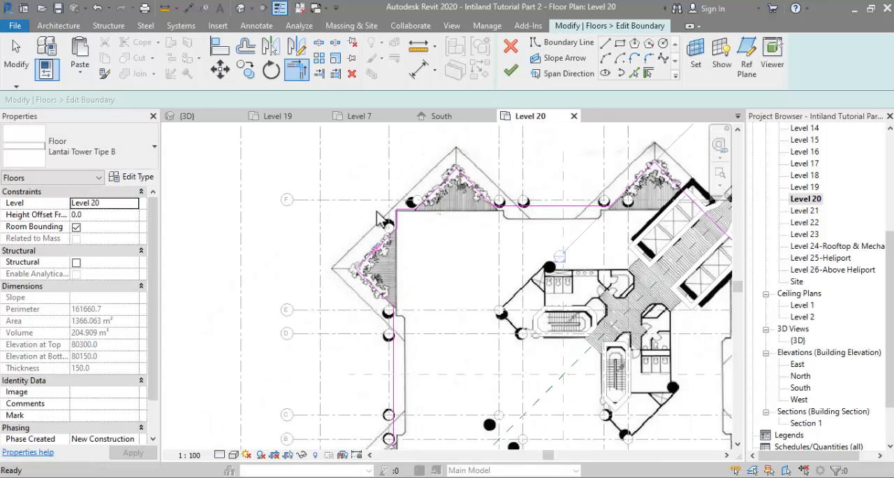
key(Escape)
key(Escape)
Step: Mirror the two corner lines about the horizontal reference plane to the corner near grids A and 1
scroll(370, 174, down, 2)
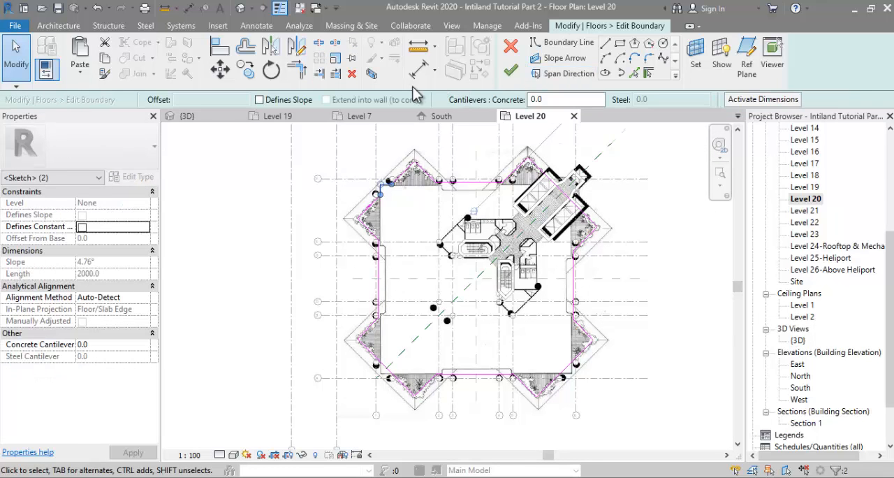
click(410, 273)
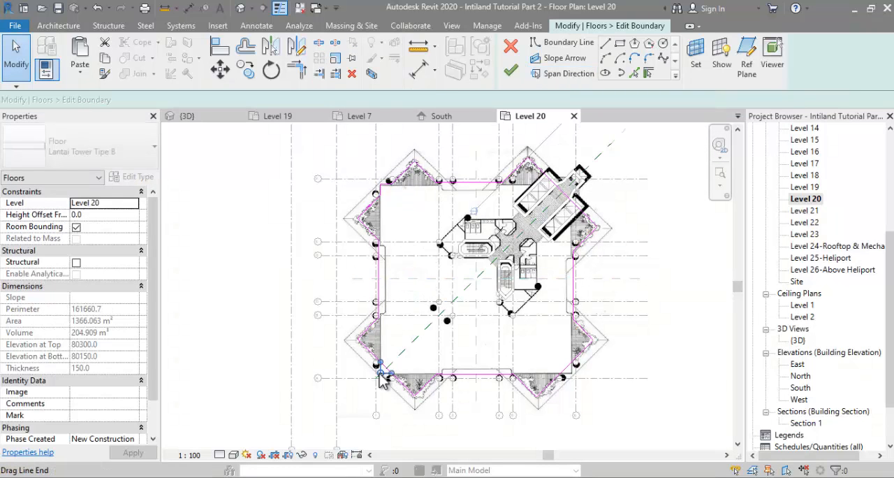
scroll(384, 380, up, 2)
scroll(384, 375, up, 3)
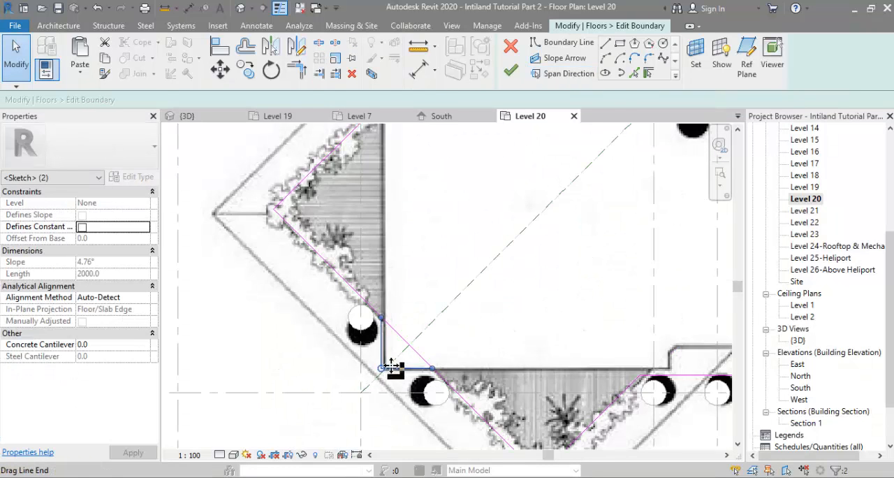
Step: Split the diagonal boundary line near grids A and 1 and trim its halves to the mirrored corner lines
click(317, 43)
click(410, 345)
key(t)
key(r)
click(384, 342)
click(367, 309)
click(409, 371)
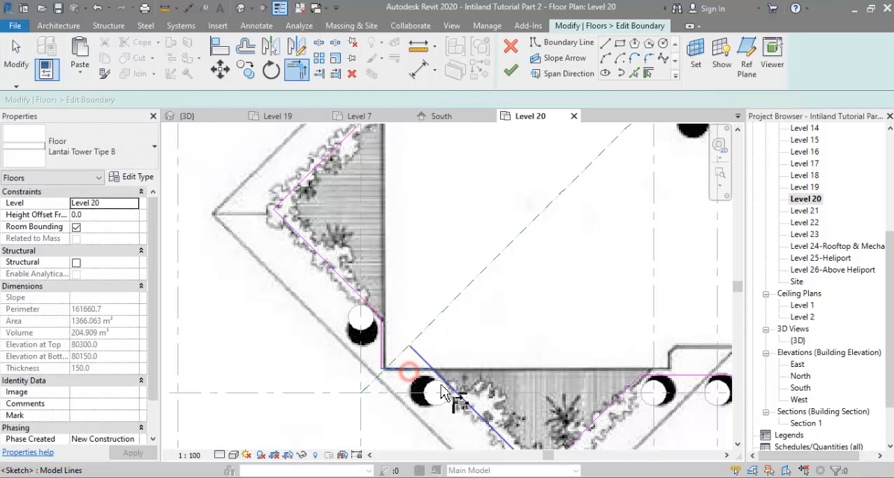
click(441, 392)
scroll(255, 241, down, 3)
key(Escape)
Step: Mirror the corner lines near grids A and 1 about the vertical reference plane to the corner near grid 6
drag(294, 358, 339, 281)
scroll(302, 319, down, 2)
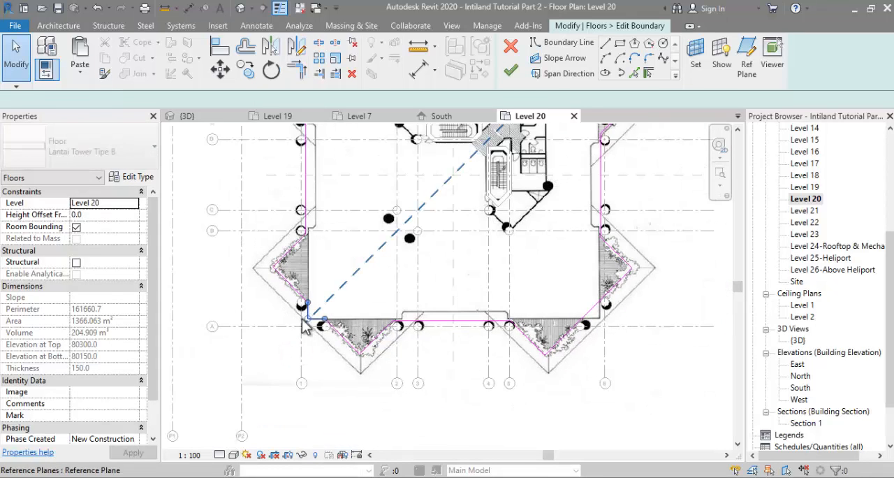
key(m)
key(m)
click(451, 275)
scroll(609, 311, up, 3)
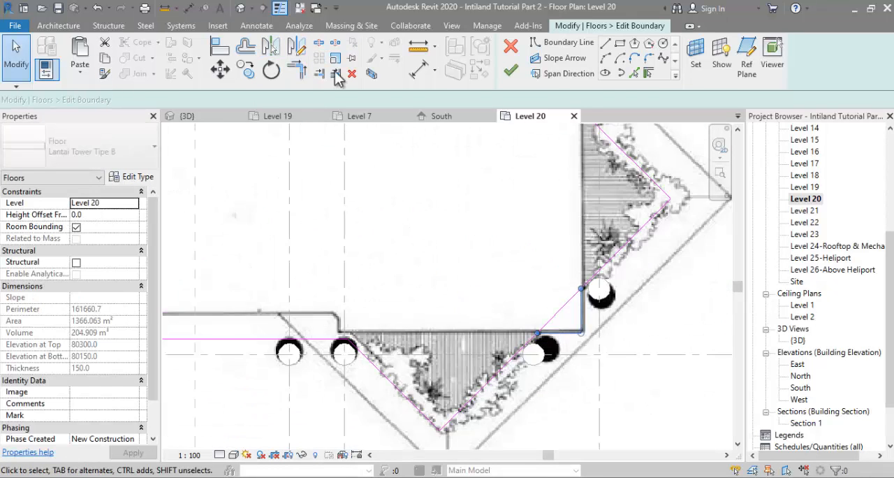
Step: Split and trim the diagonal boundary line near grids A and 6 to the corner lines, and finish the floor sketch
click(319, 43)
click(548, 323)
click(297, 70)
click(527, 345)
click(580, 310)
click(599, 273)
scroll(565, 354, down, 4)
scroll(564, 352, down, 2)
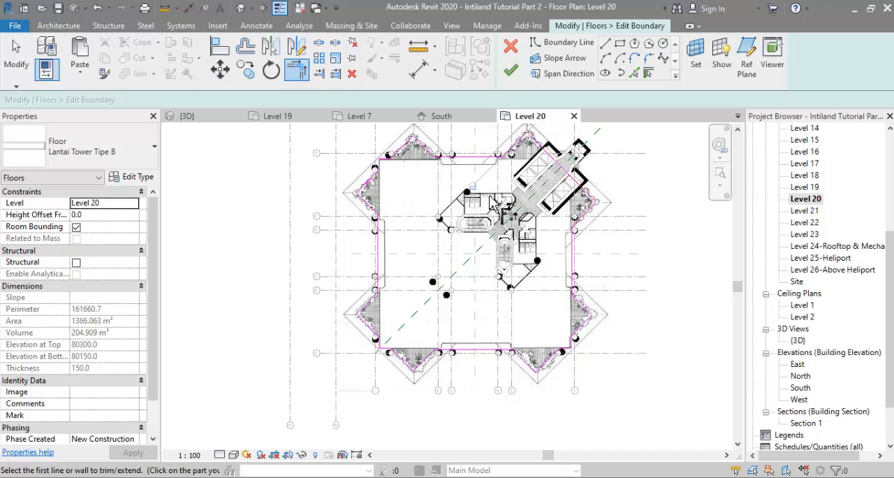
click(511, 74)
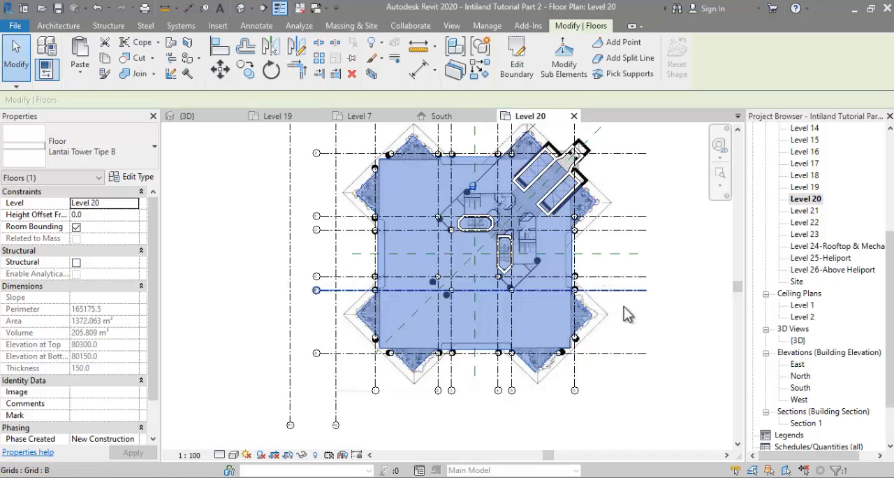
click(664, 256)
Step: Start a Parapet wall on Level 20 with its top constraint set to Up to level: Level 20
scroll(369, 176, up, 3)
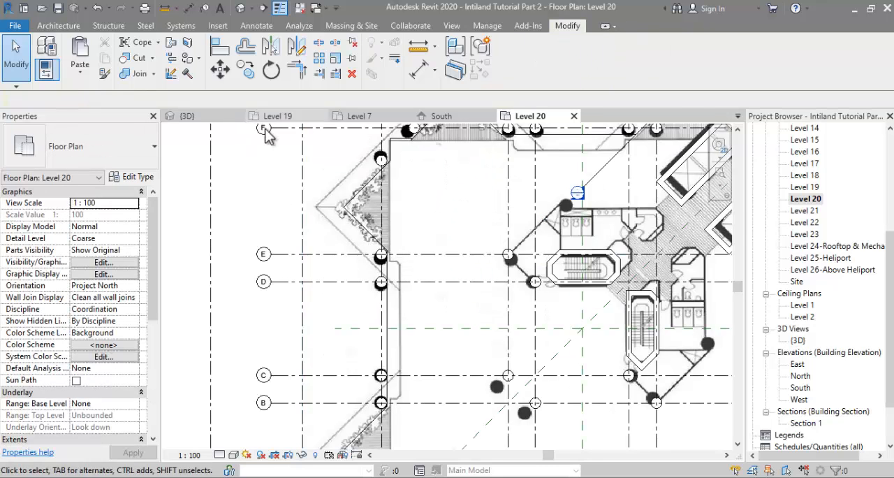
click(59, 26)
click(53, 54)
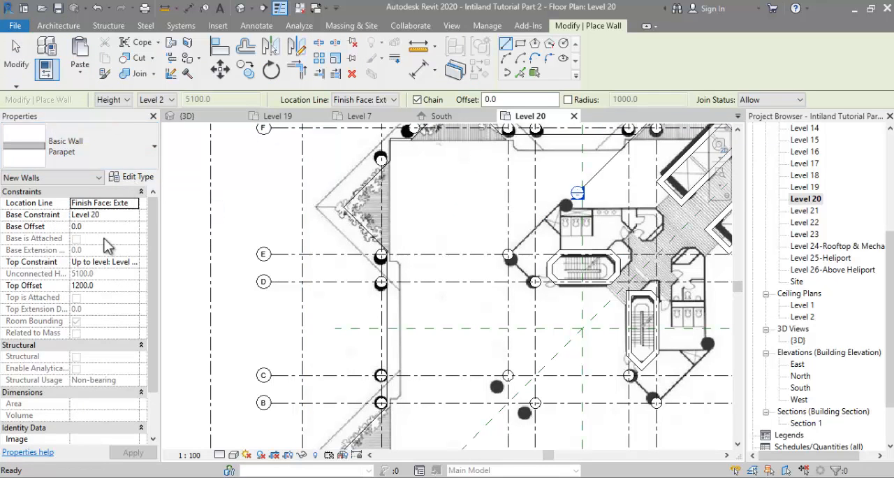
click(131, 263)
click(125, 313)
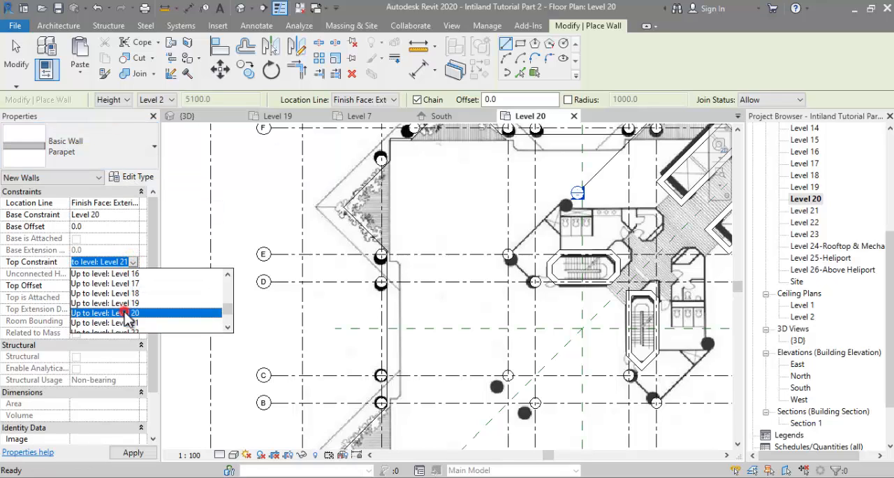
click(133, 262)
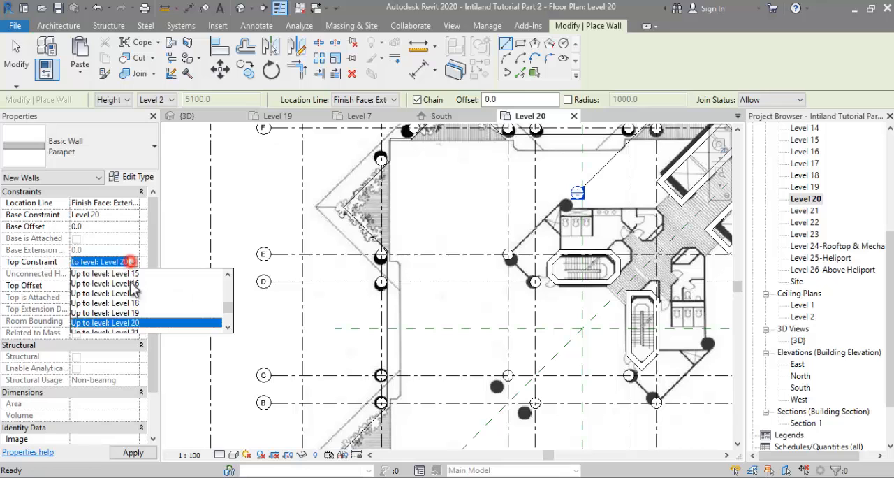
click(130, 321)
Step: Place the Parapet wall along the whole chain of Level 20 floor edges by picking lines
click(517, 77)
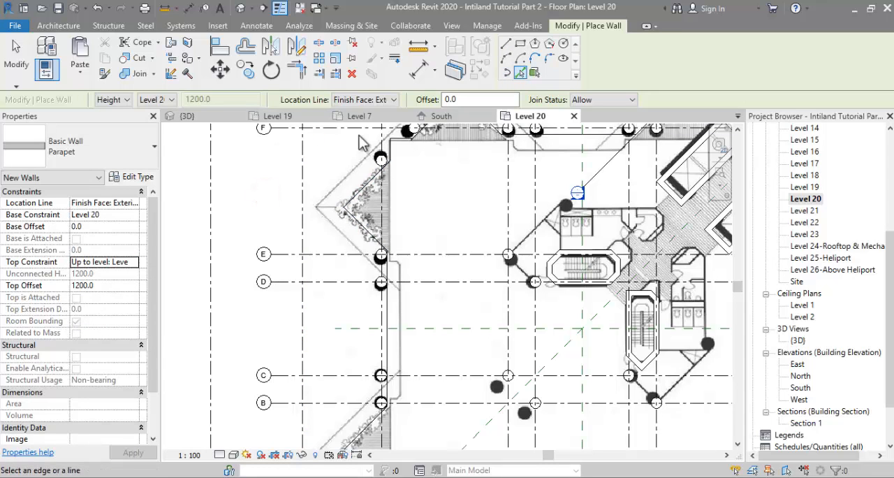
scroll(353, 203, up, 5)
key(Tab)
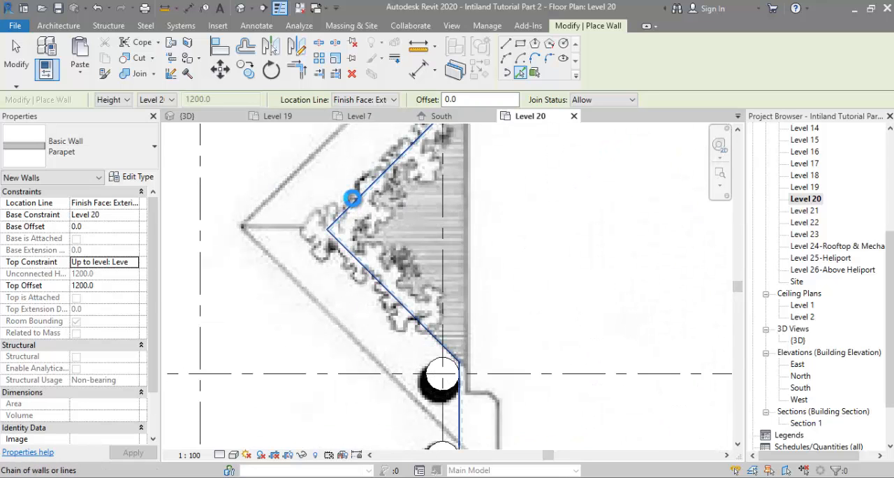
click(352, 199)
scroll(336, 204, down, 3)
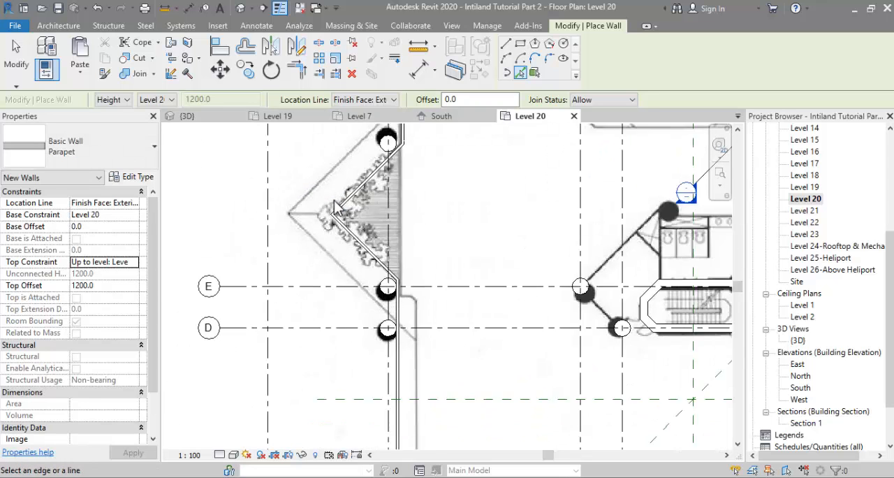
Step: Offset the straight Parapet wall along grid 1 inward by 1200 without keeping a copy
middle_drag(402, 363, 375, 272)
key(Escape)
click(372, 271)
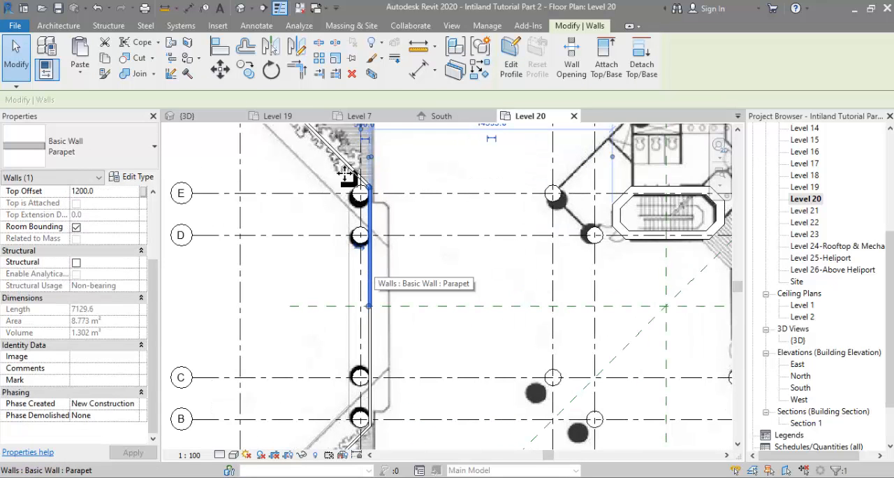
click(246, 56)
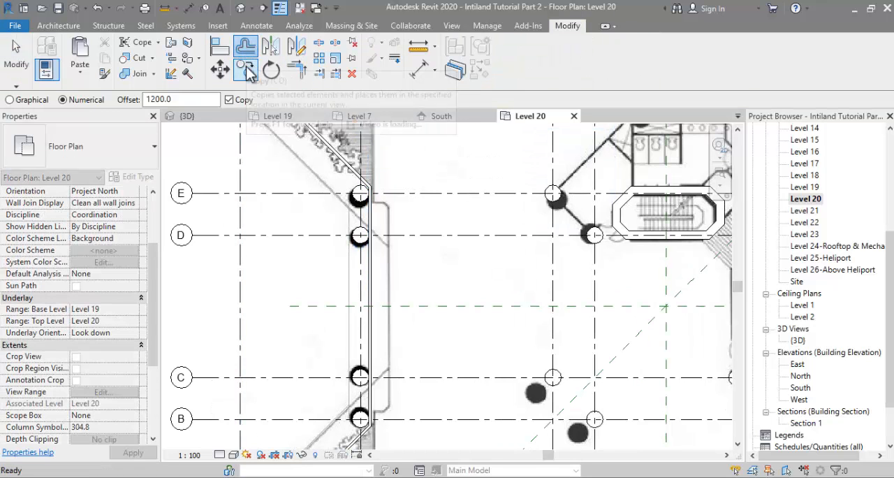
click(229, 100)
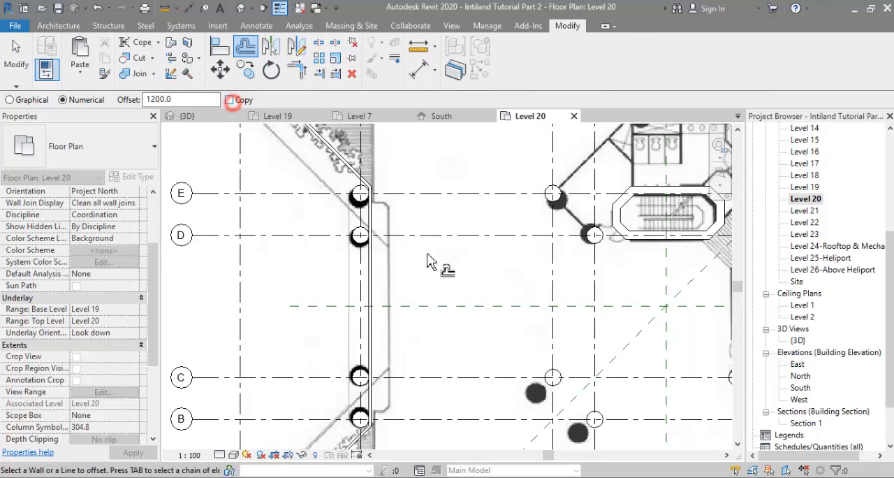
click(376, 282)
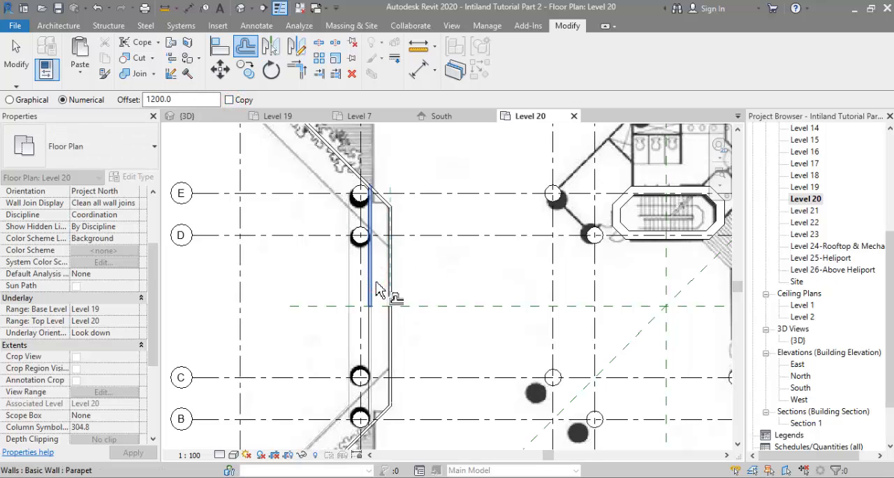
Step: Offset the straight Parapet walls along grids 6 and A inward by 1200 without keeping copies
scroll(391, 276, down, 5)
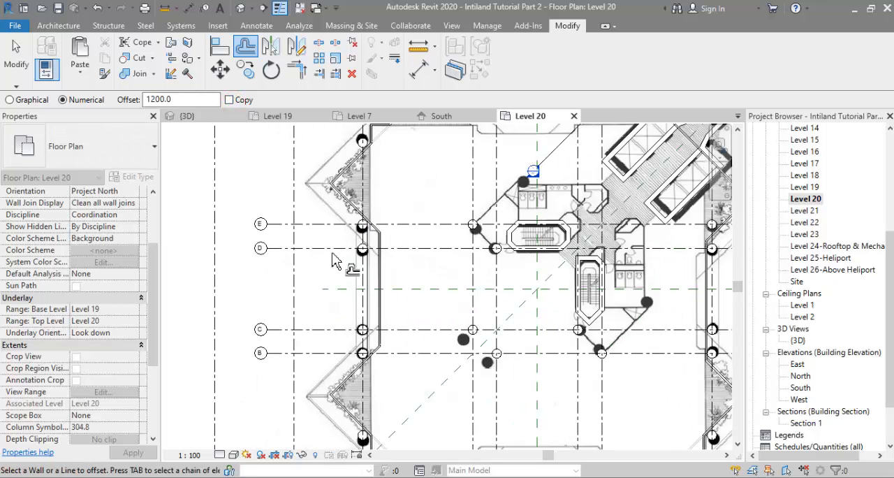
scroll(558, 301, up, 3)
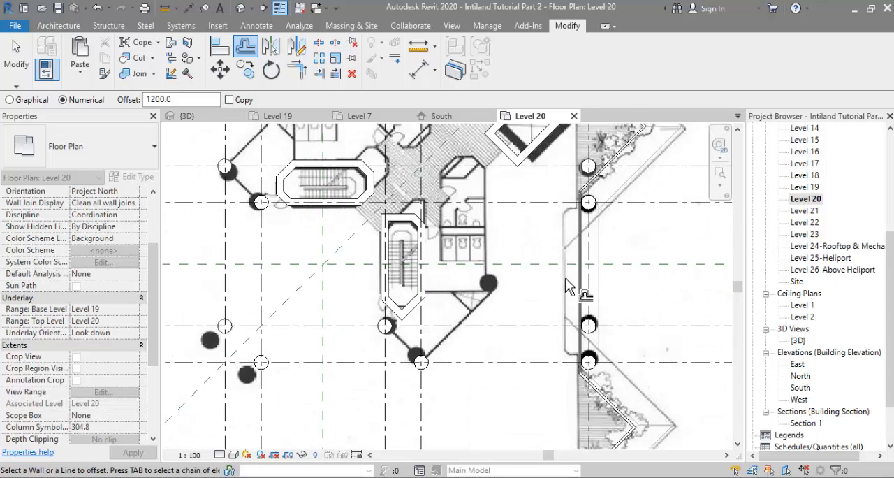
click(577, 282)
scroll(672, 250, down, 3)
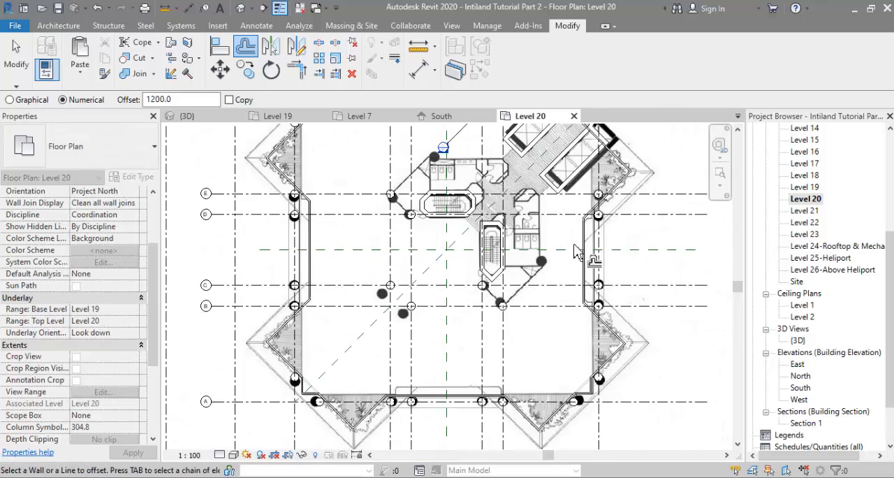
click(487, 379)
Step: Offset the straight Parapet wall along grid F inward by 1200 without keeping a copy
scroll(419, 300, down, 3)
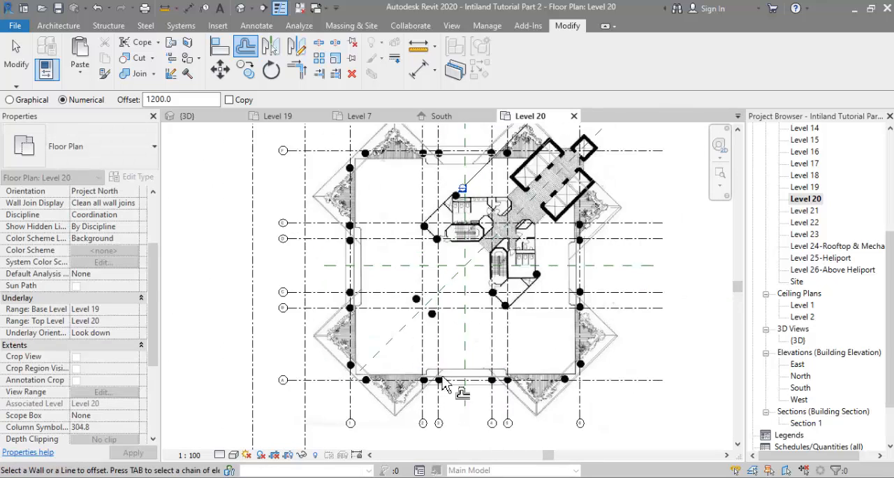
scroll(451, 197, up, 3)
scroll(450, 197, up, 2)
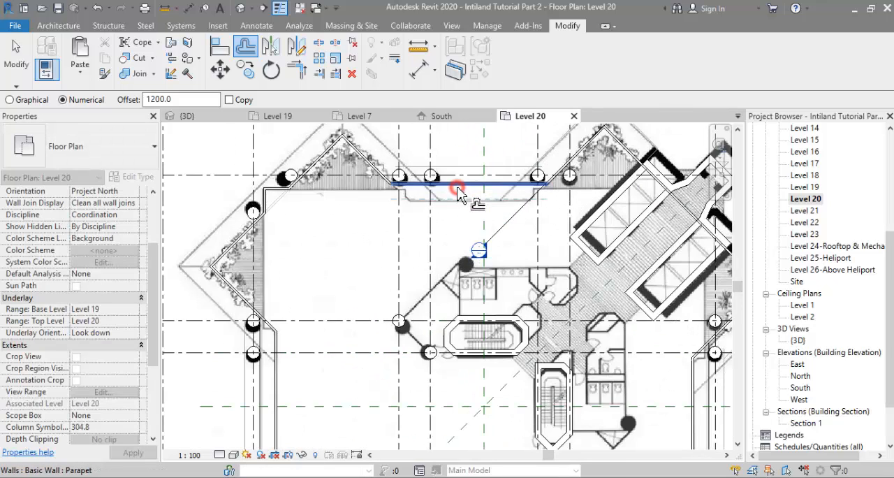
click(454, 195)
scroll(479, 227, down, 4)
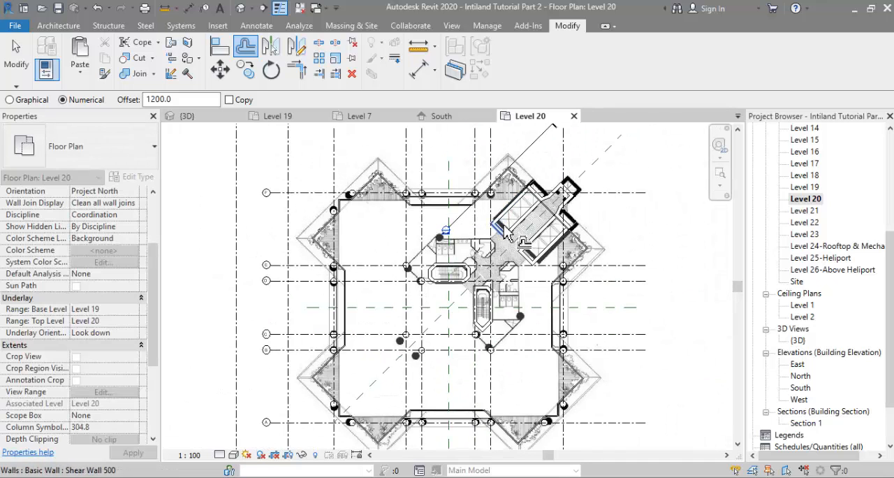
key(Escape)
Step: Copy the recessed Parapet wall near grid 6 back outward with a 1200 offset
scroll(552, 322, up, 4)
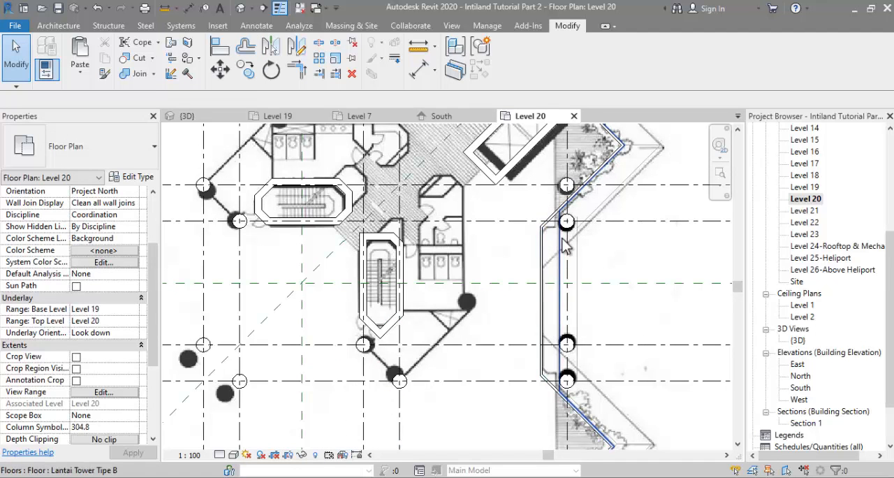
scroll(553, 305, up, 2)
click(514, 293)
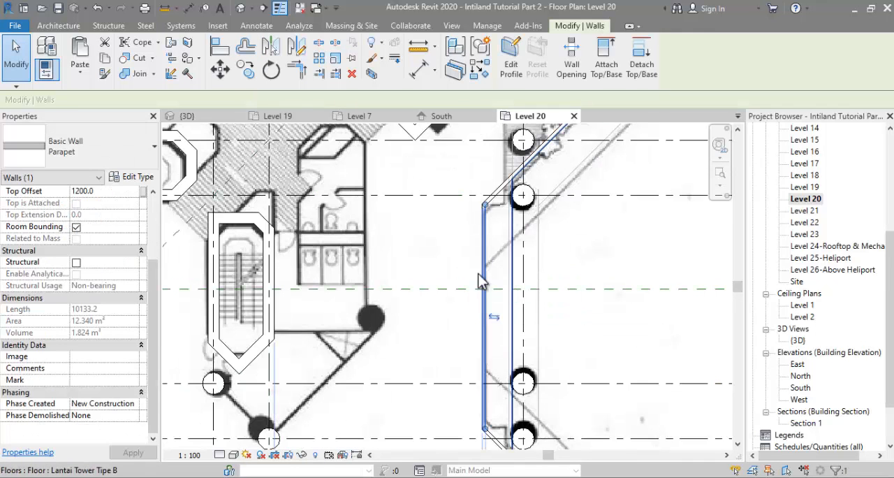
scroll(420, 233, up, 2)
click(240, 55)
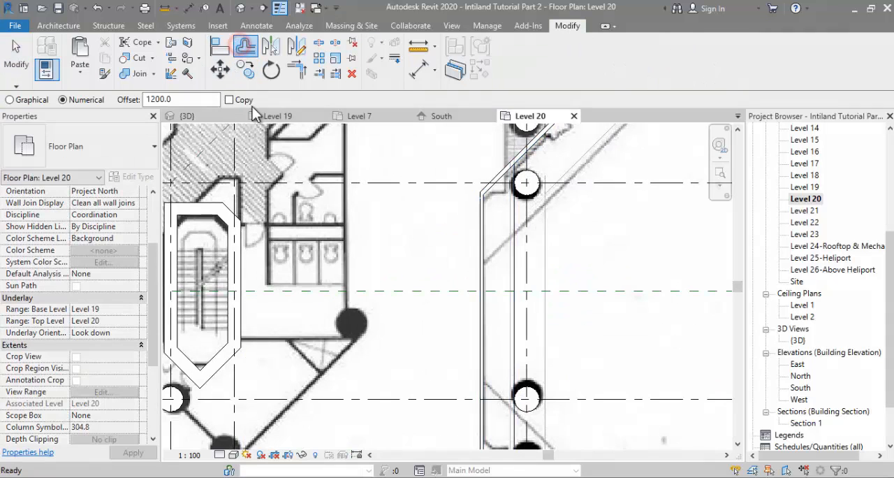
click(229, 100)
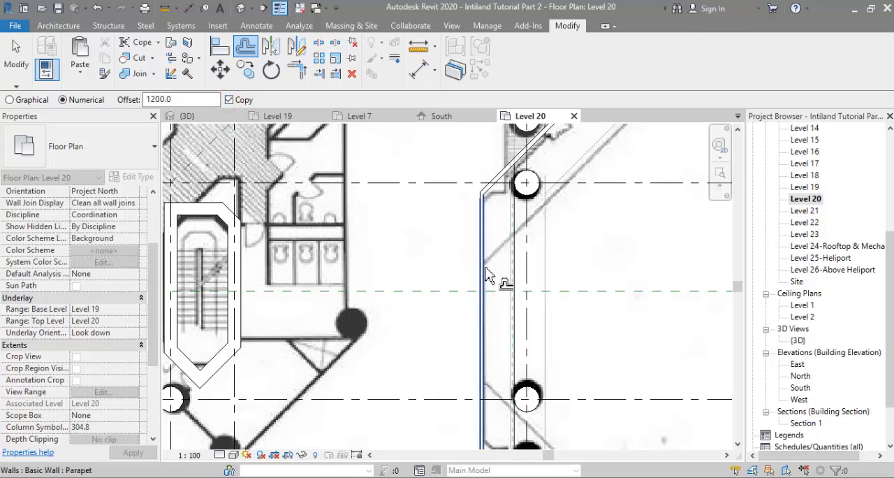
scroll(450, 213, down, 2)
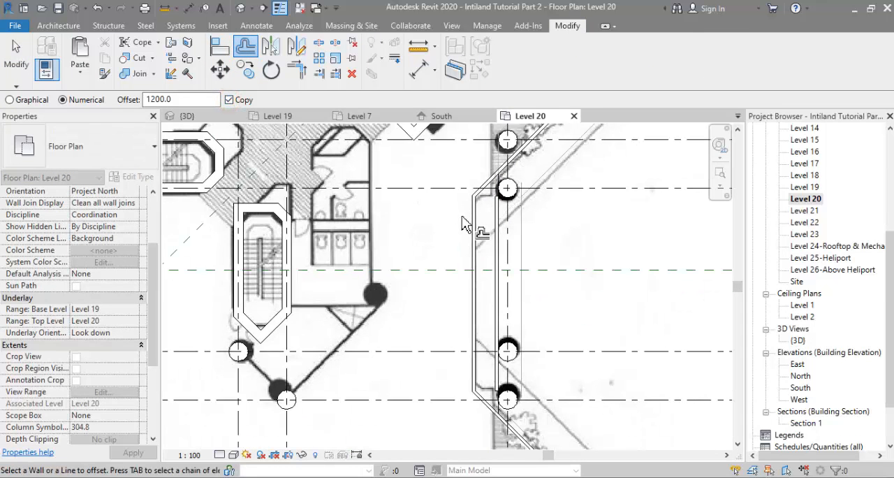
Step: Extend both ends of the copied outer wall near grid 6 to the adjoining diagonal parapet walls
click(318, 74)
click(492, 216)
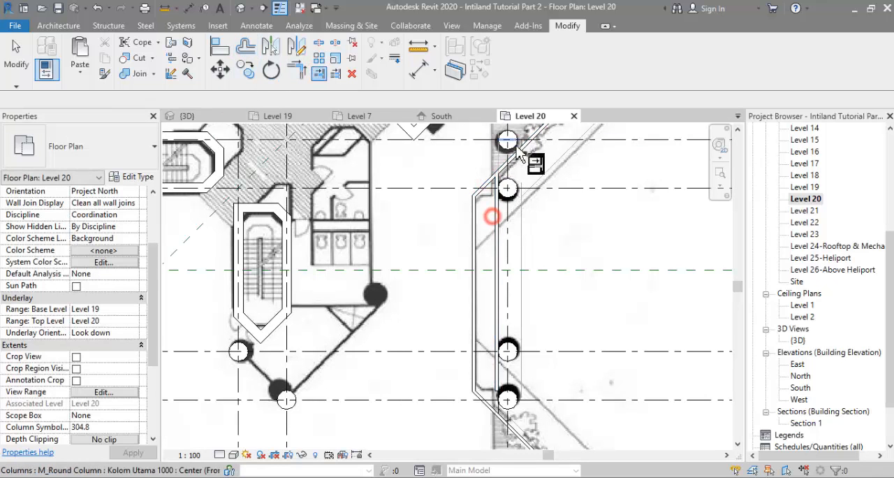
scroll(515, 148, down, 4)
scroll(494, 332, up, 3)
click(508, 286)
click(505, 240)
scroll(541, 296, down, 6)
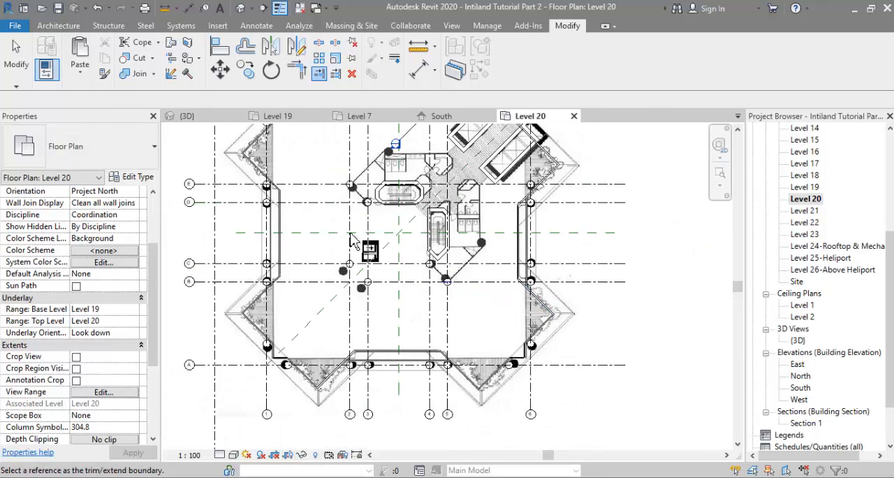
Step: Copy both halves of the recessed Parapet wall near grid 1 outward with a 1200 offset
click(245, 54)
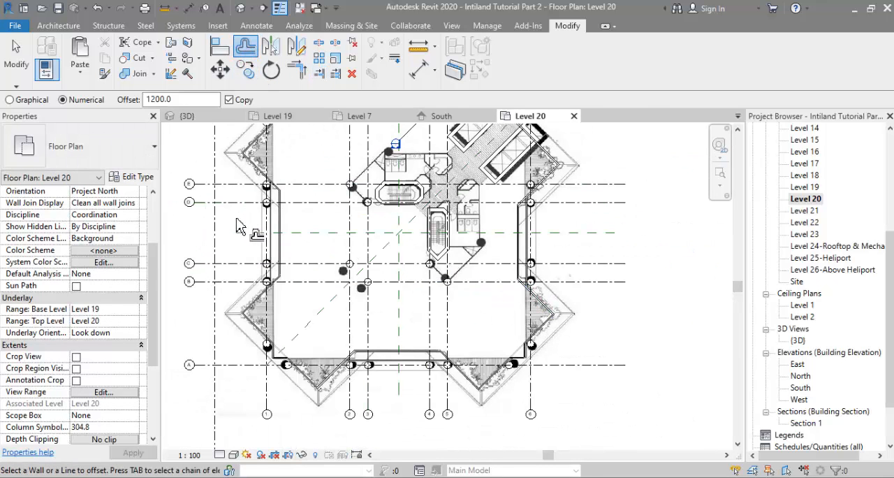
scroll(282, 255, up, 4)
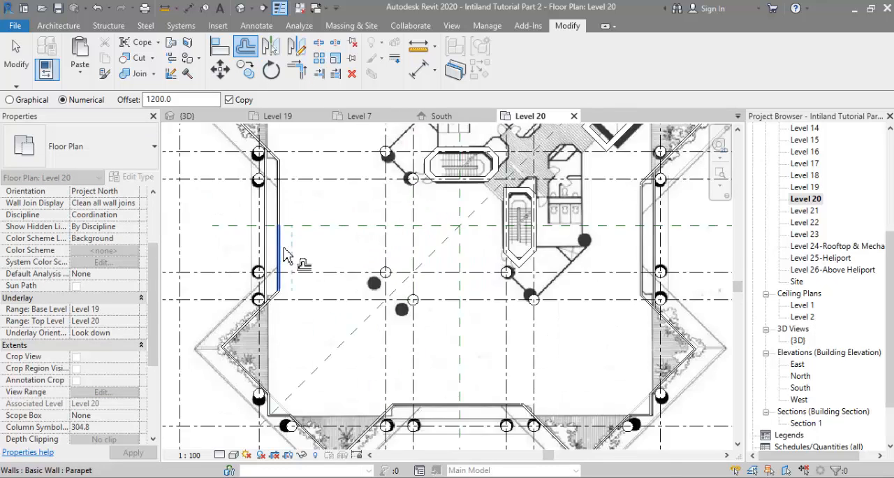
click(274, 248)
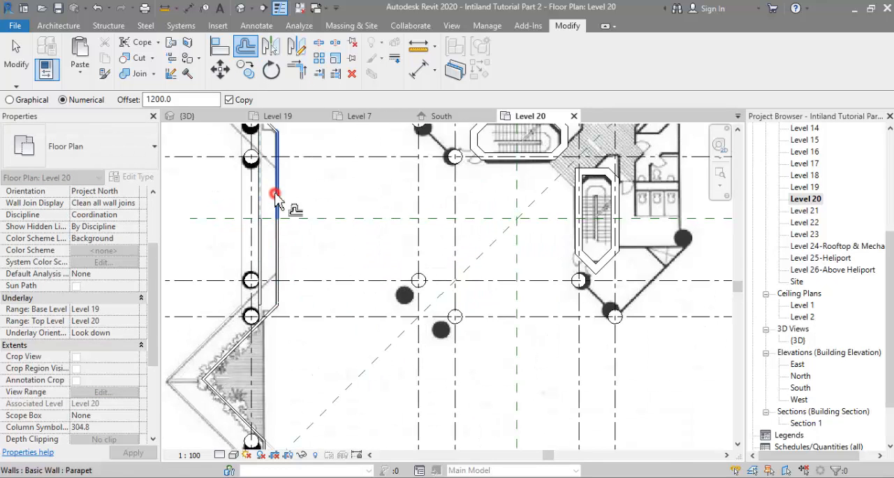
scroll(300, 199, down, 3)
scroll(292, 182, up, 4)
Step: Extend the copied outer walls near grid 1 to the diagonal parapet walls at both ends
click(319, 73)
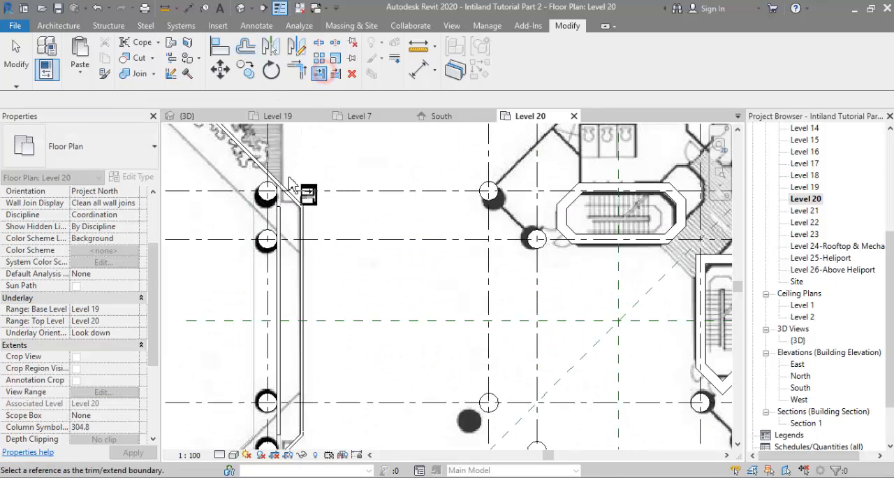
click(287, 193)
scroll(328, 219, down, 3)
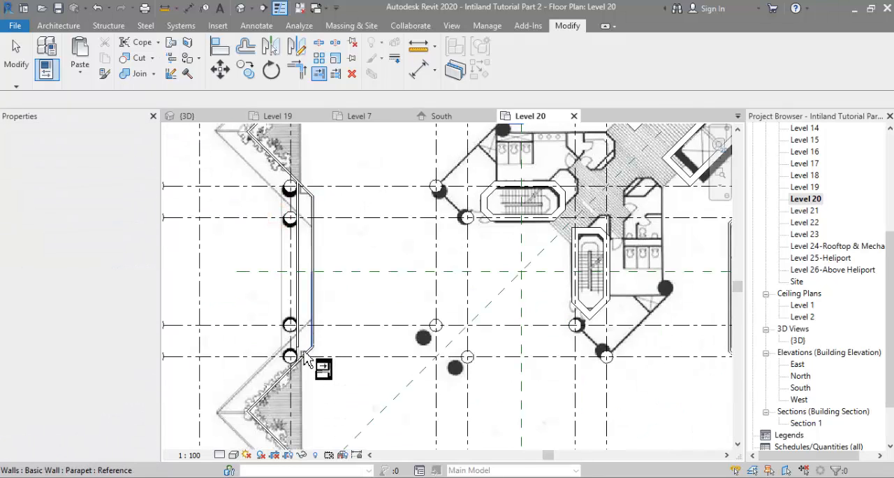
click(296, 340)
Step: Copy the recessed Parapet wall near grid A outward with a 1200 offset
scroll(349, 301, down, 3)
scroll(433, 412, up, 5)
key(Escape)
key(Escape)
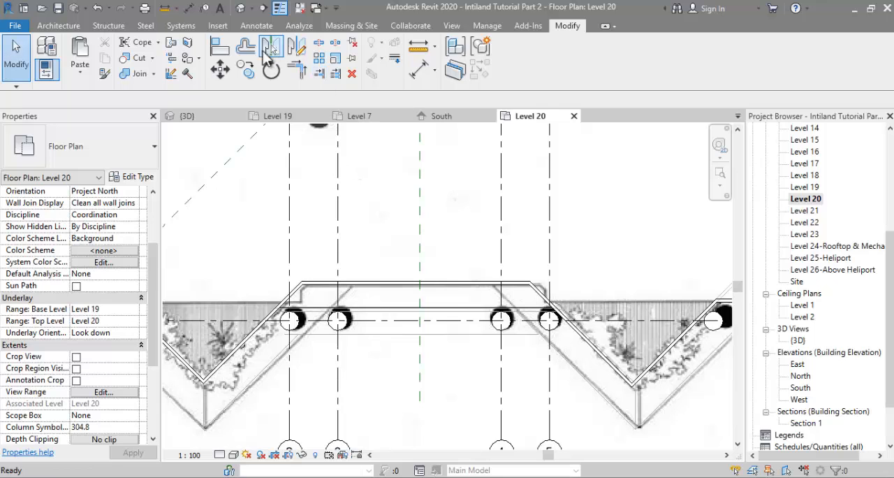
click(393, 287)
scroll(338, 335, up, 2)
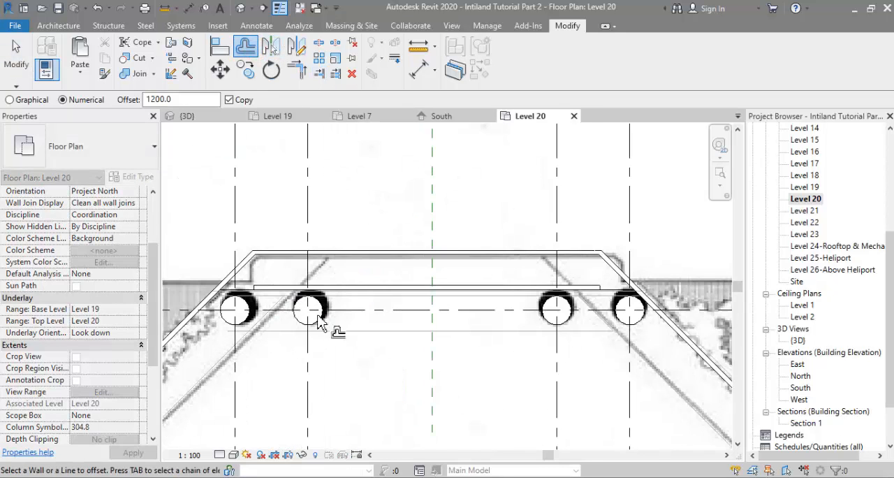
Step: Extend both ends of the copied outer wall near grid A to the adjoining diagonal parapet walls
click(319, 75)
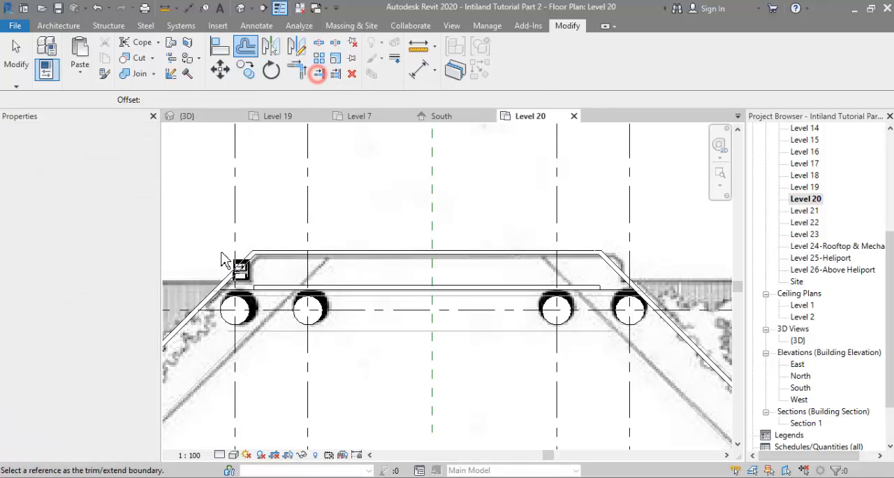
click(273, 287)
click(656, 247)
click(619, 271)
click(587, 286)
Step: Copy the recessed Parapet wall near grid F outward with a 1200 offset
scroll(507, 299, down, 4)
scroll(515, 301, down, 3)
scroll(610, 176, up, 3)
scroll(541, 327, down, 2)
scroll(345, 240, up, 3)
scroll(396, 170, down, 3)
scroll(425, 187, up, 5)
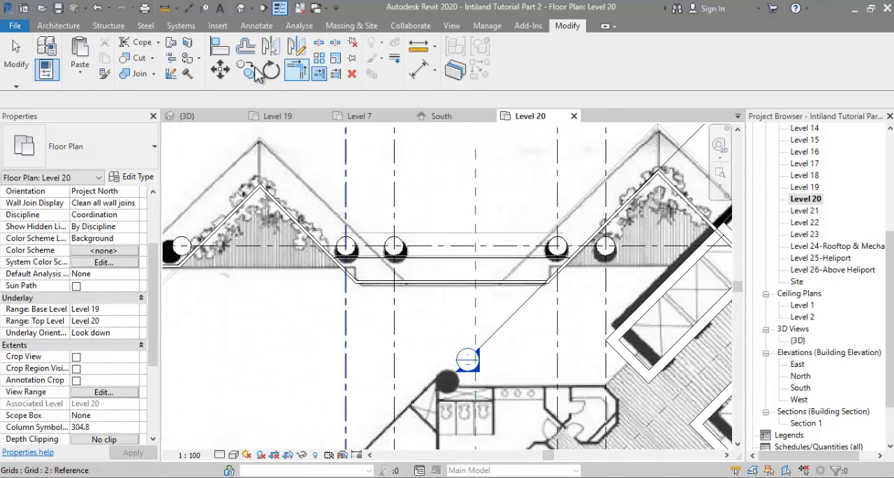
click(245, 46)
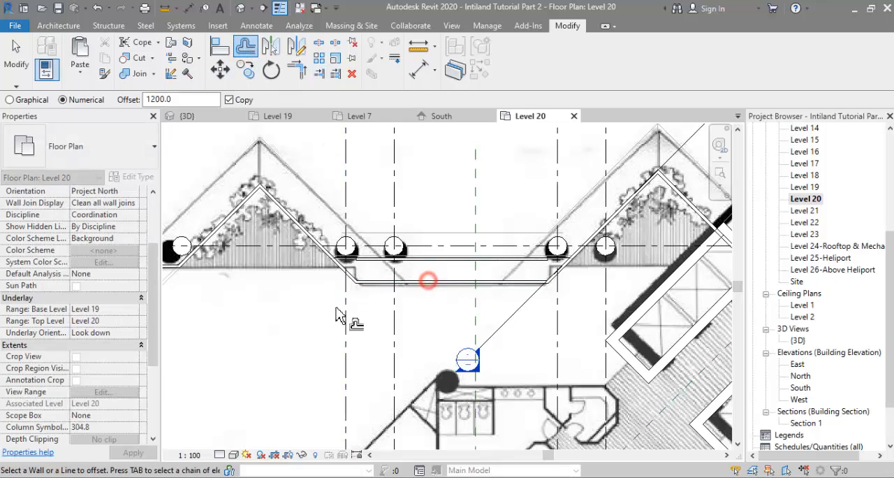
scroll(336, 315, up, 1)
scroll(336, 315, up, 1)
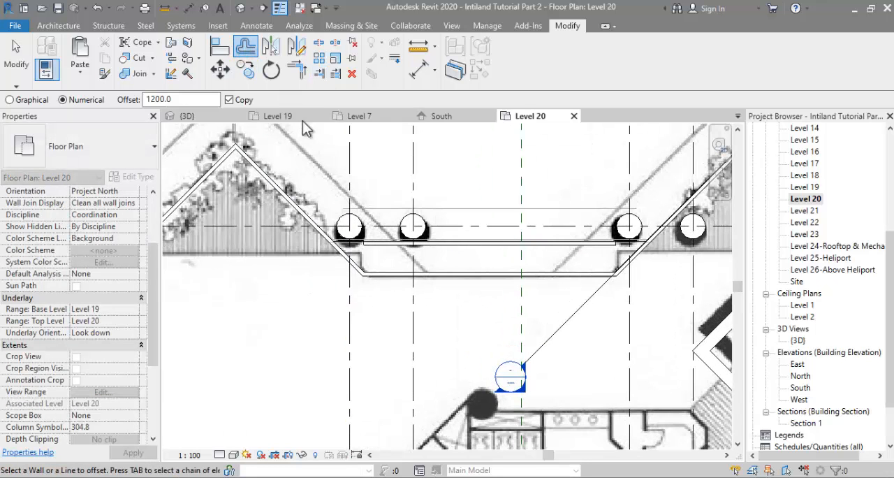
Step: Extend both ends of the copied outer wall near grid F to the adjoining diagonal parapet walls
click(319, 74)
click(389, 254)
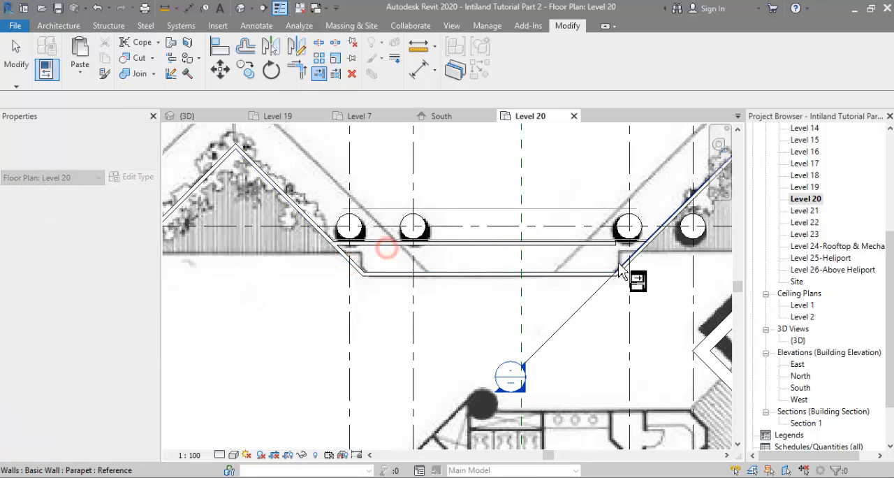
click(634, 273)
scroll(537, 204, down, 2)
scroll(537, 203, down, 2)
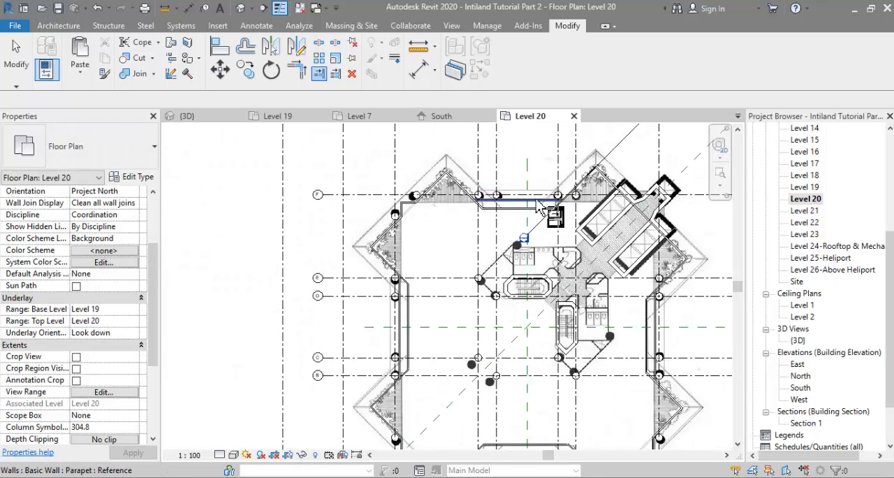
scroll(447, 185, down, 2)
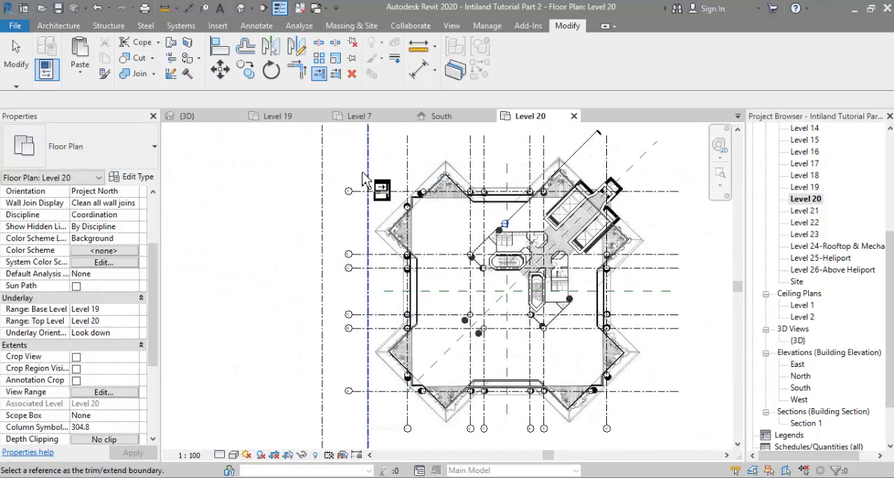
Step: Open the 3D view and examine the Level 20 double parapet walls from several angles around the tower
click(188, 117)
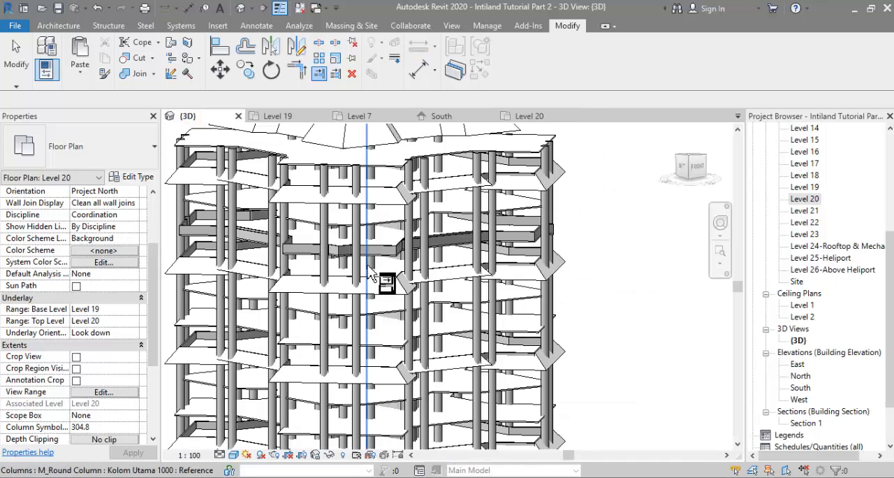
scroll(316, 259, up, 5)
shift+middle_drag(316, 258, 377, 280)
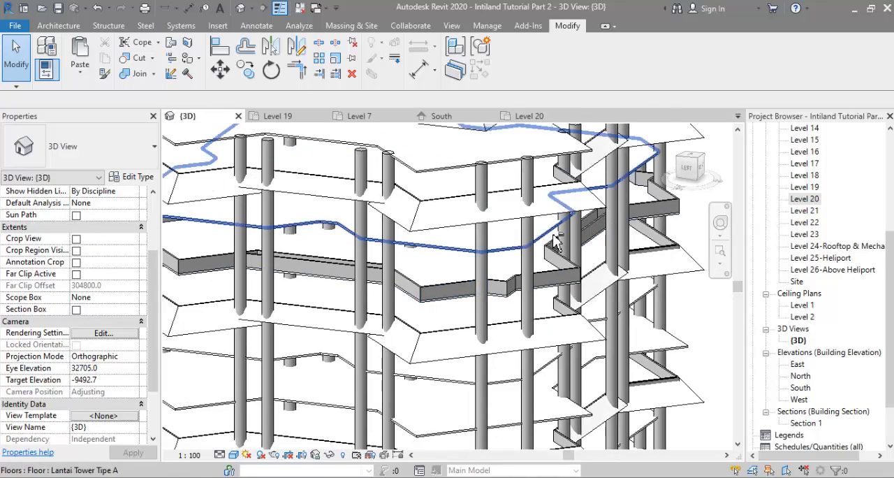
scroll(598, 222, up, 3)
shift+middle_drag(590, 240, 522, 330)
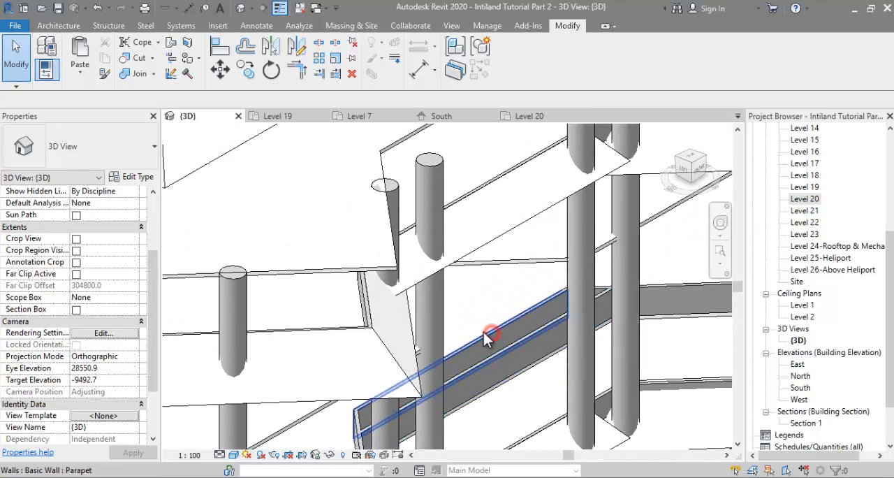
click(492, 333)
scroll(501, 335, down, 2)
shift+middle_drag(559, 293, 516, 300)
key(Escape)
scroll(501, 306, down, 4)
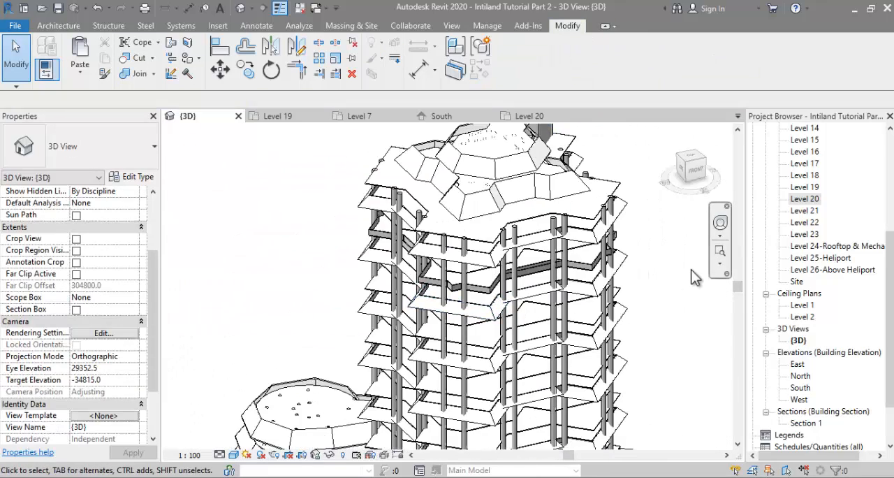
double_click(813, 201)
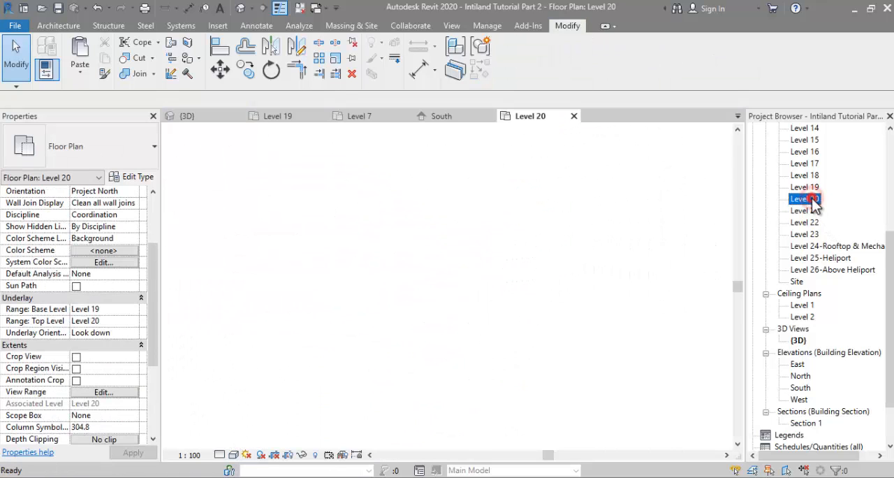
click(59, 25)
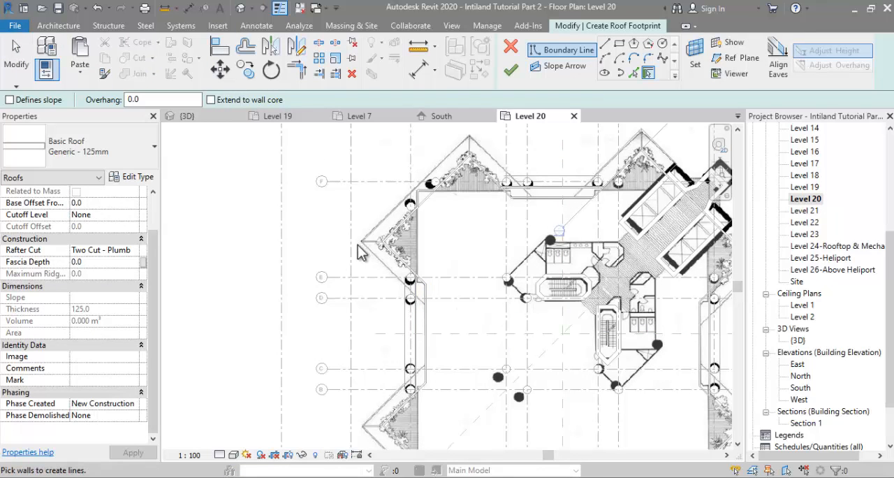
click(512, 49)
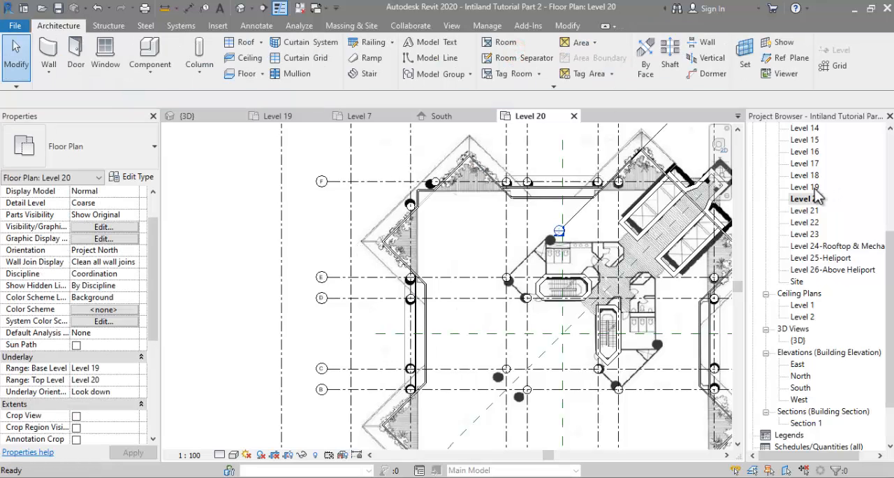
Step: Copy the five sloped corner roofs from the Level 19 plan and paste them aligned to Level 20
double_click(804, 186)
scroll(371, 325, down, 2)
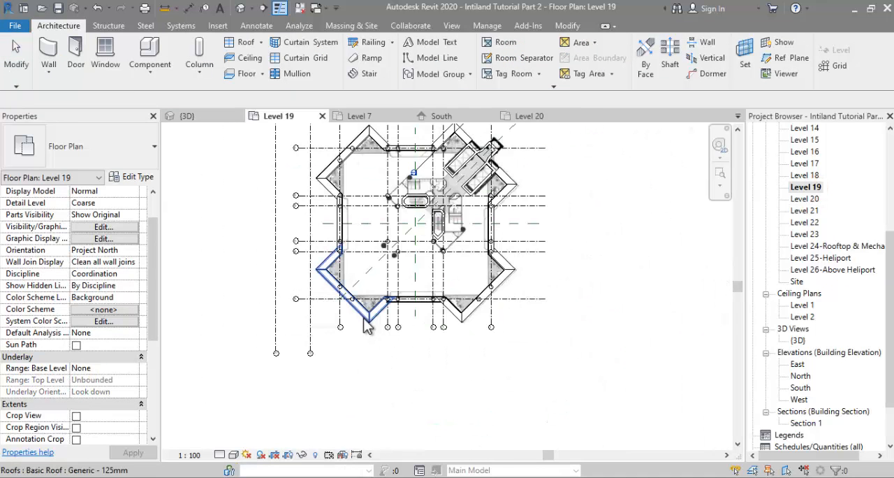
click(366, 318)
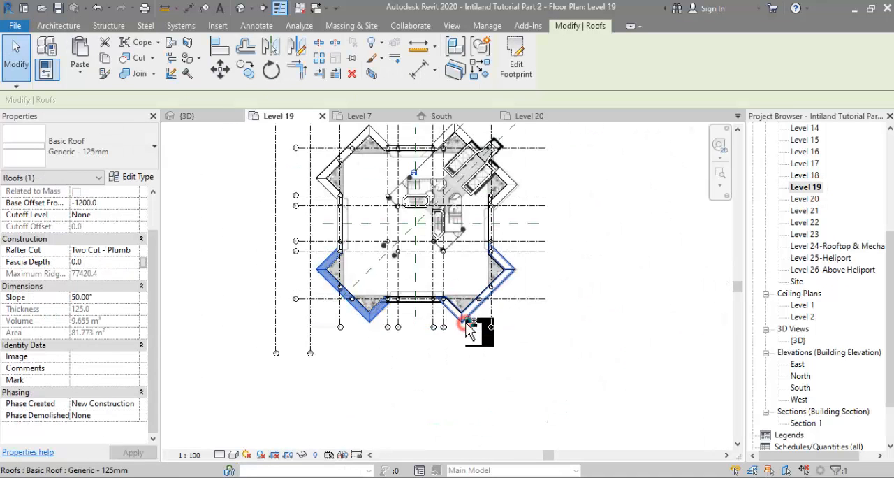
ctrl+click(466, 323)
ctrl+click(458, 135)
ctrl+click(380, 134)
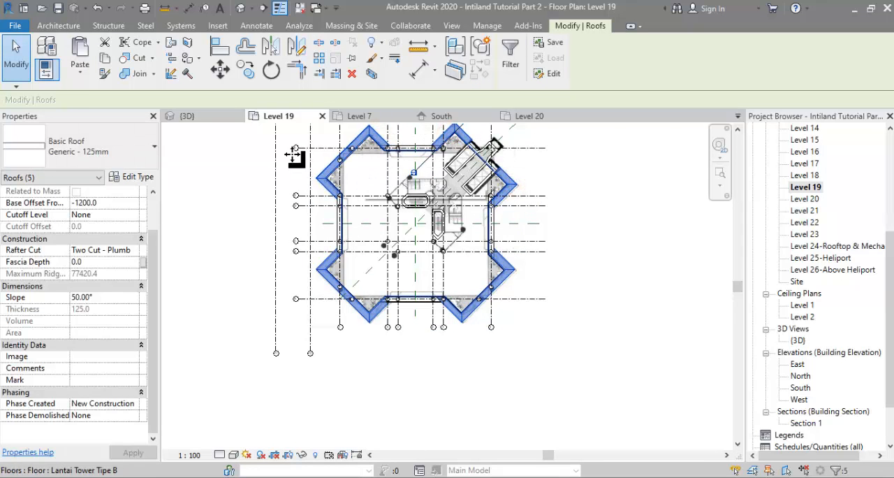
click(80, 73)
click(130, 120)
scroll(416, 239, down, 3)
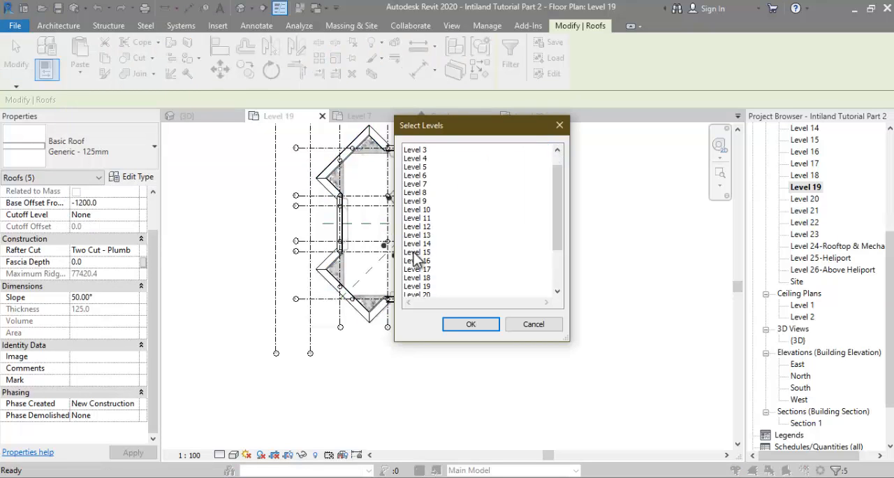
double_click(424, 234)
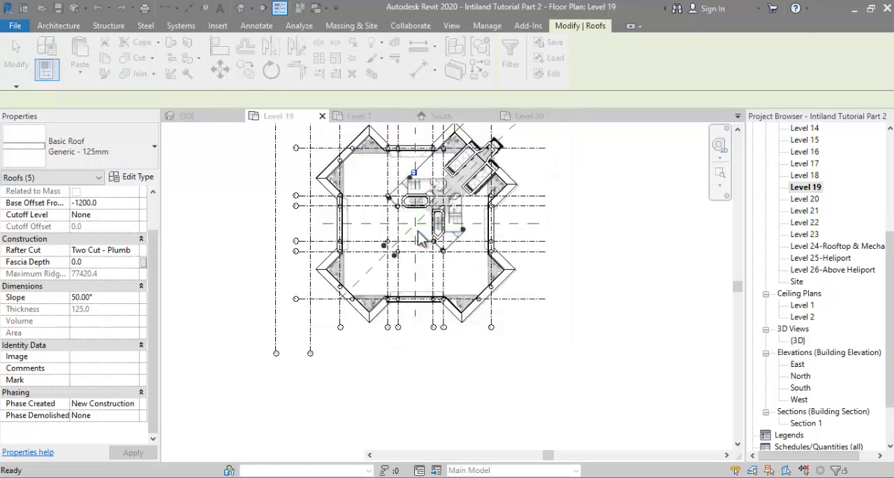
click(813, 199)
double_click(813, 199)
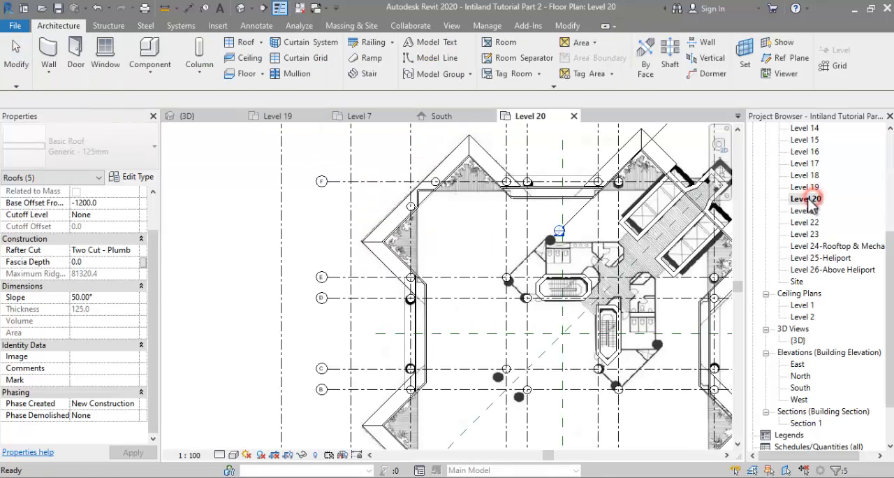
Step: Examine in 3D how the copied Level 20 corner roofs meet the recessed parapet walls
click(208, 116)
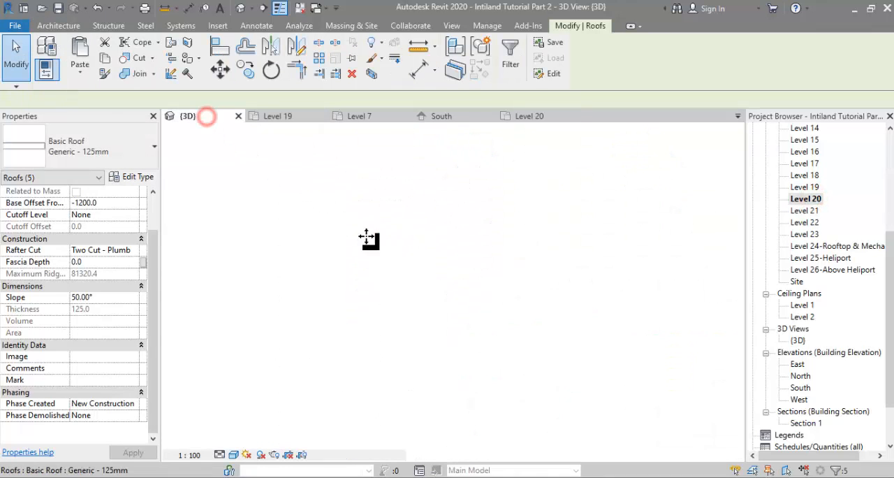
shift+middle_drag(568, 300, 413, 252)
scroll(413, 254, up, 3)
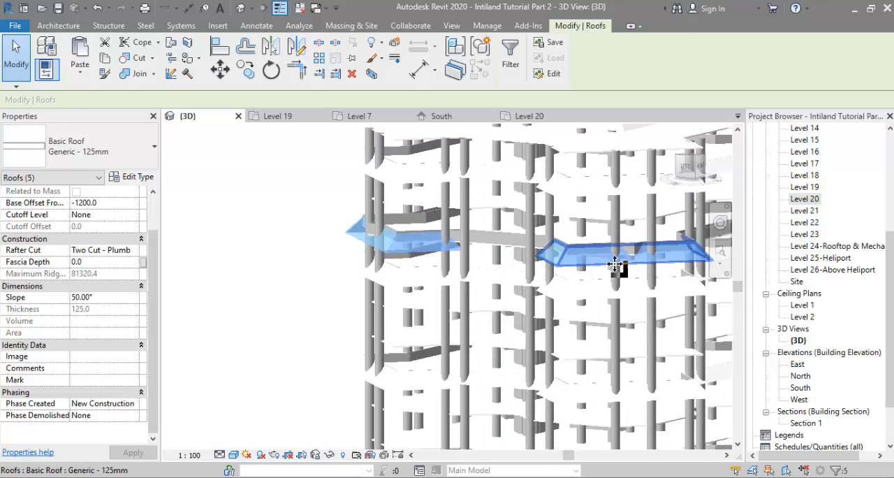
shift+middle_drag(619, 265, 412, 340)
scroll(412, 340, up, 2)
scroll(441, 300, up, 2)
scroll(441, 298, up, 2)
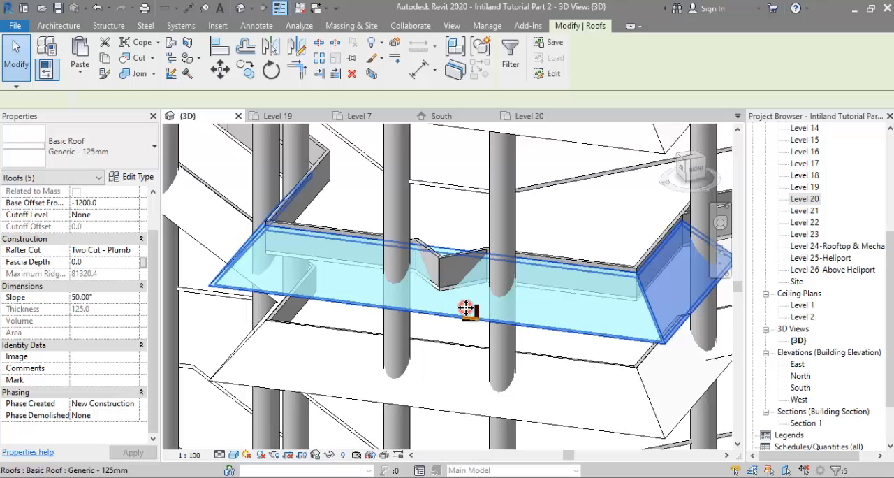
click(466, 308)
scroll(466, 308, down, 1)
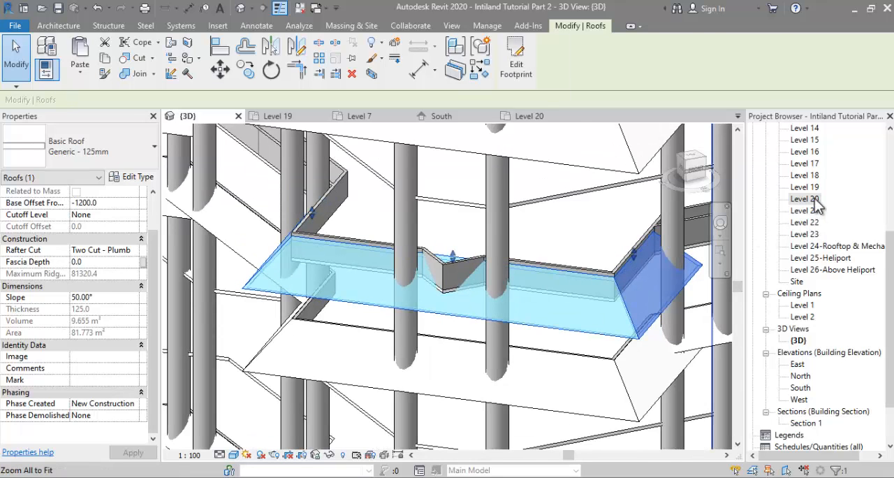
Step: Edit the footprint of Level 20's southwest corner roof near grid A and add boundary lines along both faces of the recessed parapet notch
double_click(814, 200)
scroll(441, 243, down, 2)
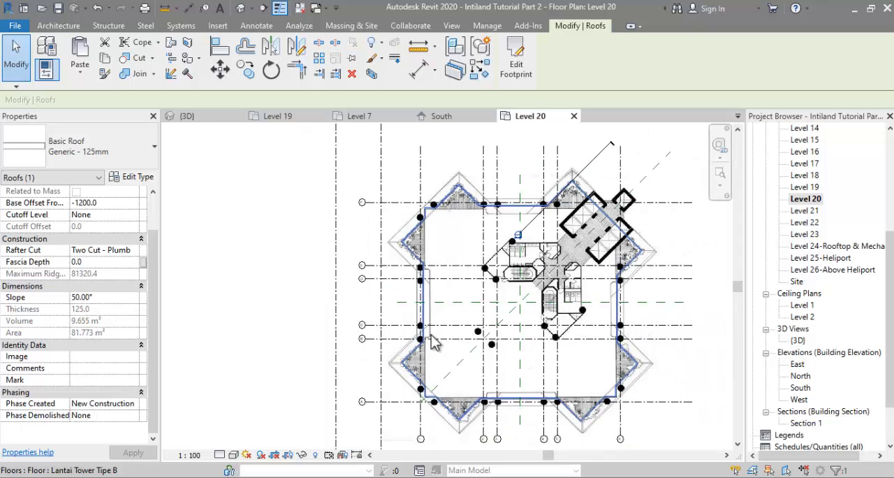
scroll(426, 381, up, 5)
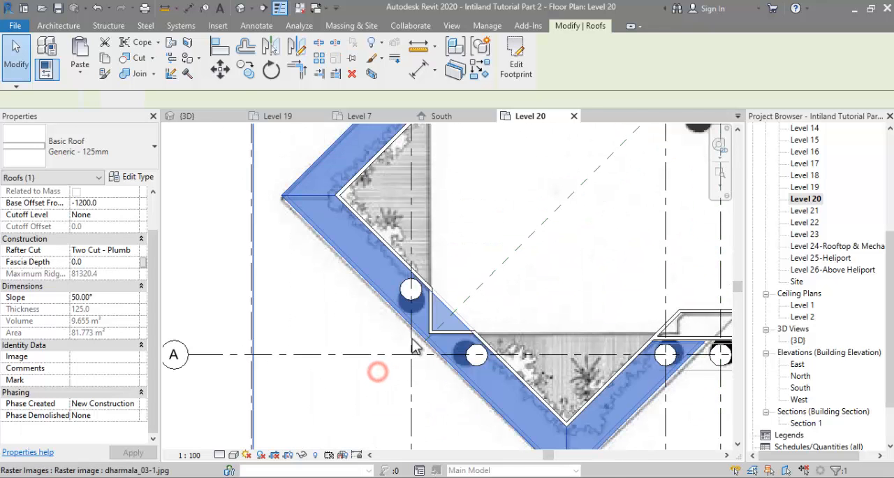
click(414, 346)
key(Escape)
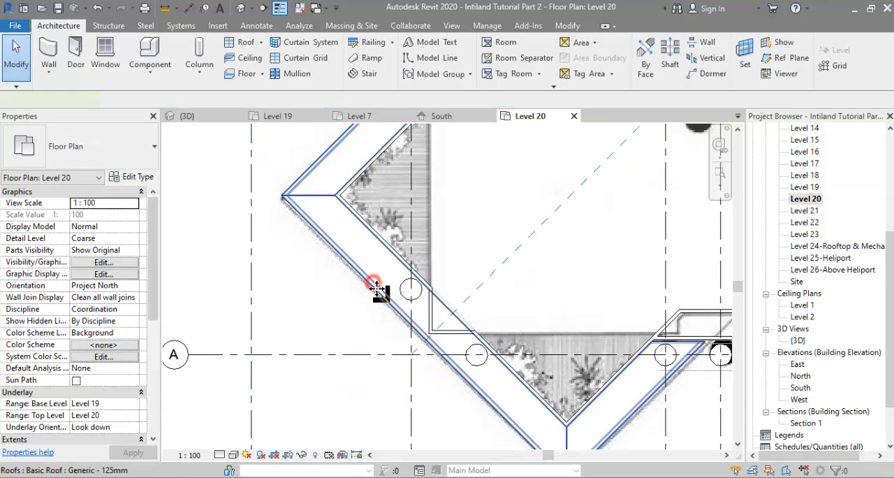
click(376, 289)
click(516, 63)
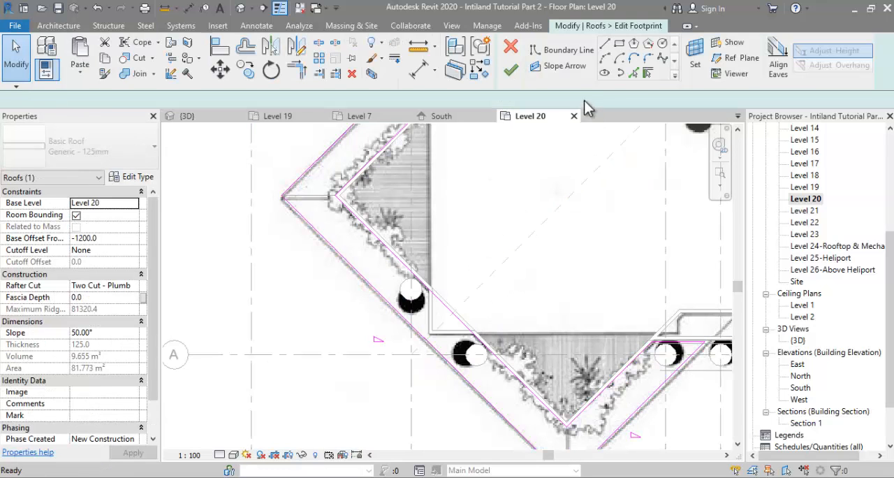
scroll(428, 333, up, 4)
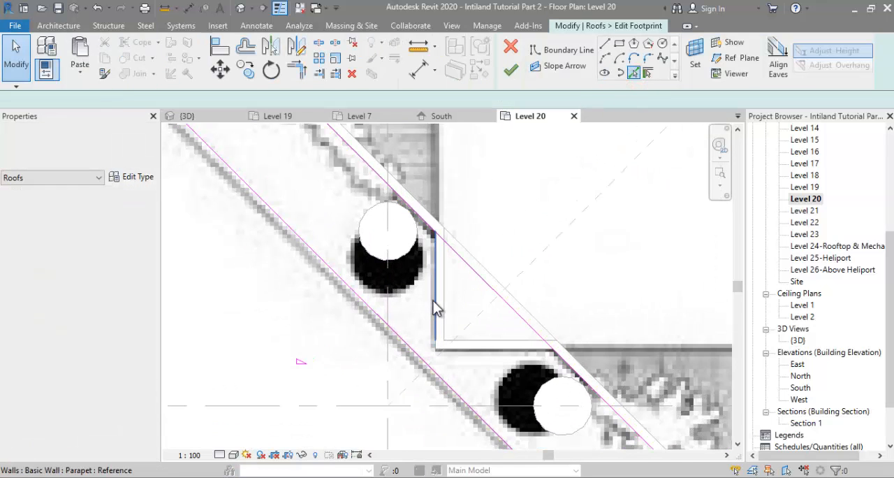
click(433, 300)
click(486, 301)
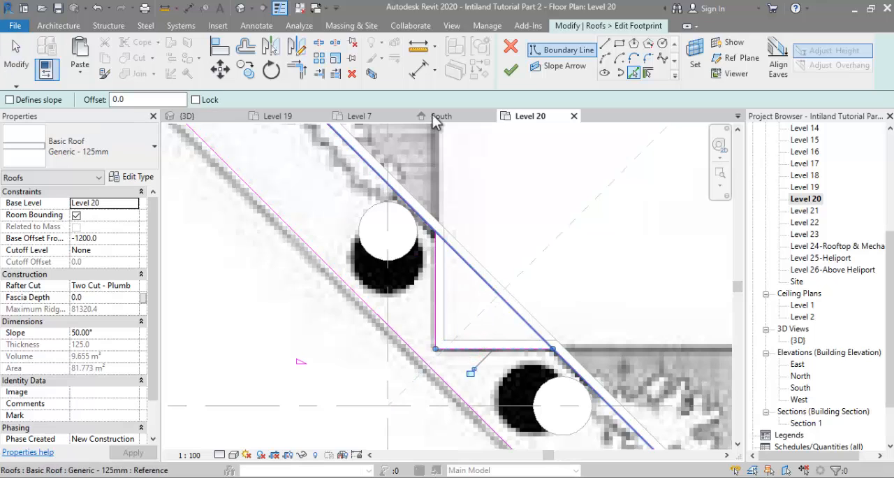
Step: Split the southwest roof's inner diagonal boundary, trim both halves to the notch lines and finish the footprint
key(s)
key(l)
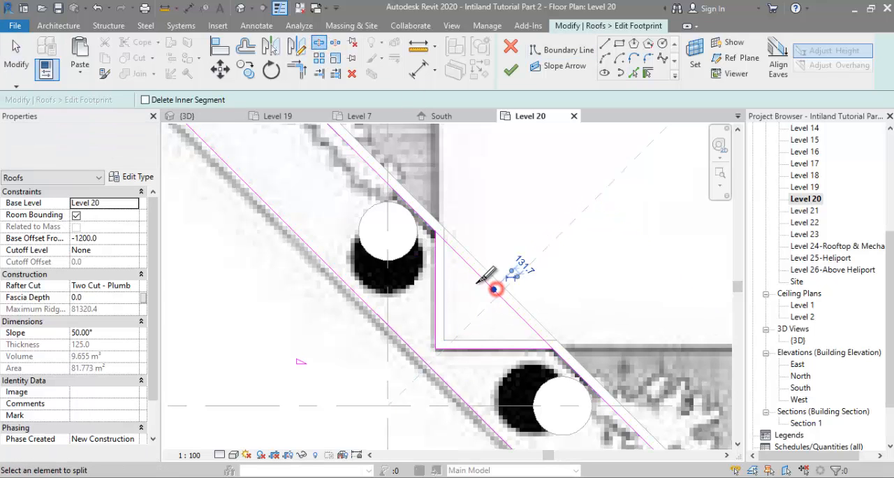
key(t)
key(r)
click(435, 254)
click(424, 221)
click(502, 347)
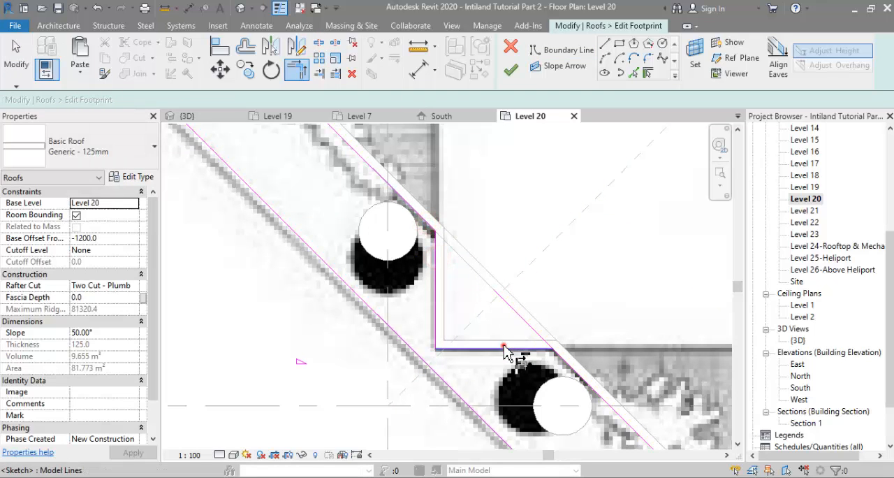
click(569, 371)
scroll(435, 363, down, 5)
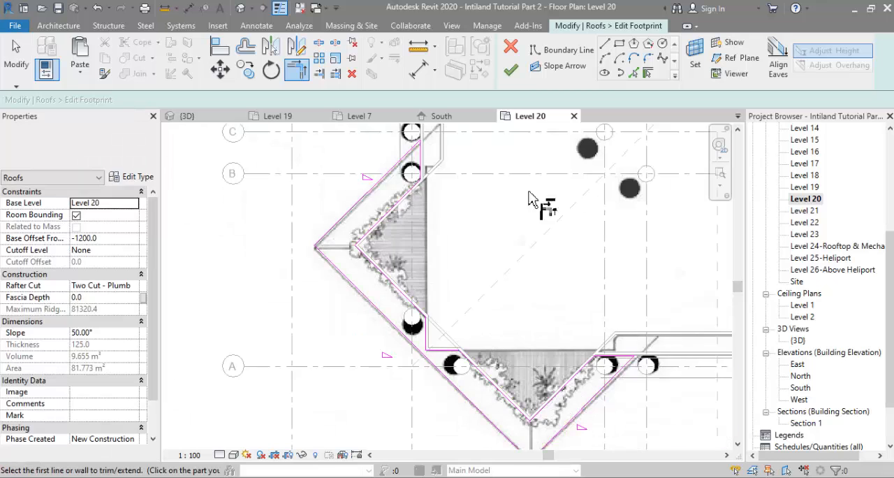
click(510, 69)
Step: Edit the footprint of Level 20's southeast corner roof and add boundary lines along the recessed parapet notch
scroll(521, 390, down, 5)
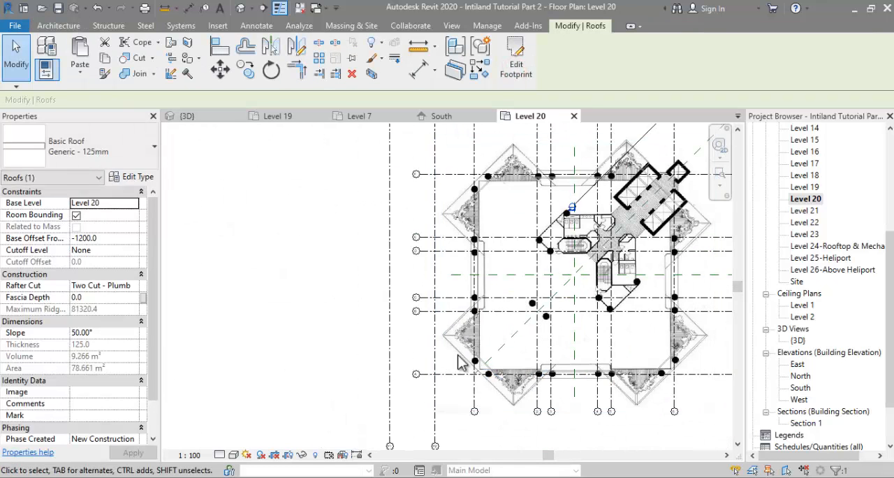
click(644, 416)
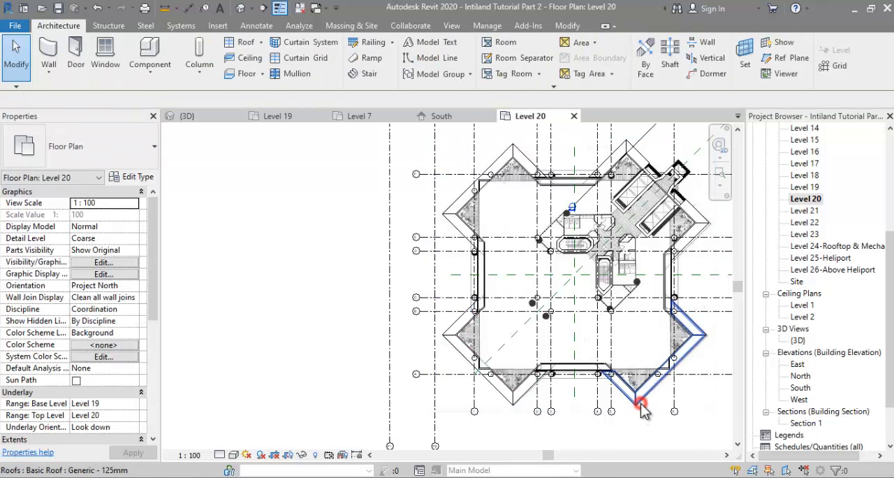
click(641, 405)
scroll(672, 403, up, 4)
click(516, 61)
scroll(657, 336, up, 5)
click(634, 72)
click(675, 311)
Step: Split the southeast roof's inner diagonal boundary, trim both halves to the notch lines and finish the footprint
click(324, 47)
click(641, 301)
key(t)
key(r)
click(625, 338)
click(592, 351)
click(670, 291)
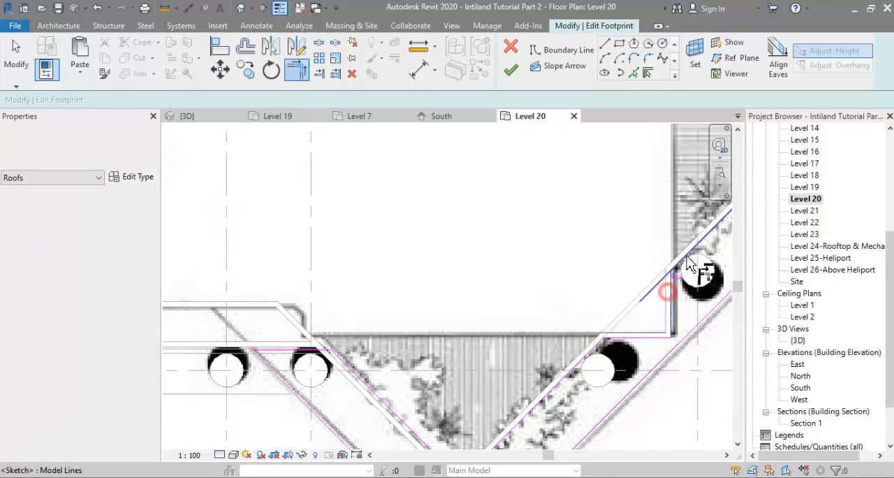
click(692, 251)
scroll(663, 335, down, 1)
scroll(657, 321, down, 4)
scroll(509, 179, up, 3)
click(511, 70)
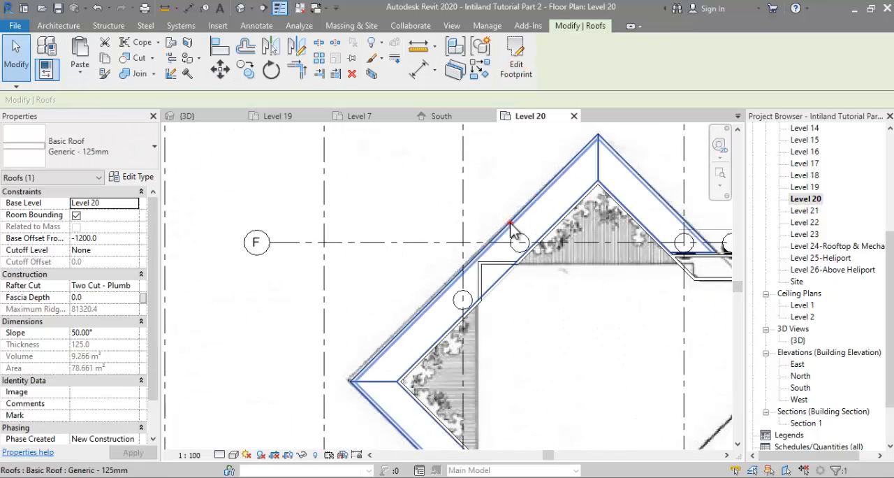
Step: Edit the footprint of Level 20's northwest corner roof near grid F and add boundary lines along the recessed parapet notch
click(519, 63)
click(634, 73)
scroll(475, 288, up, 2)
click(481, 276)
Step: Split the northwest roof's inner diagonal boundary, trim both halves to the notch lines and finish the footprint
click(321, 46)
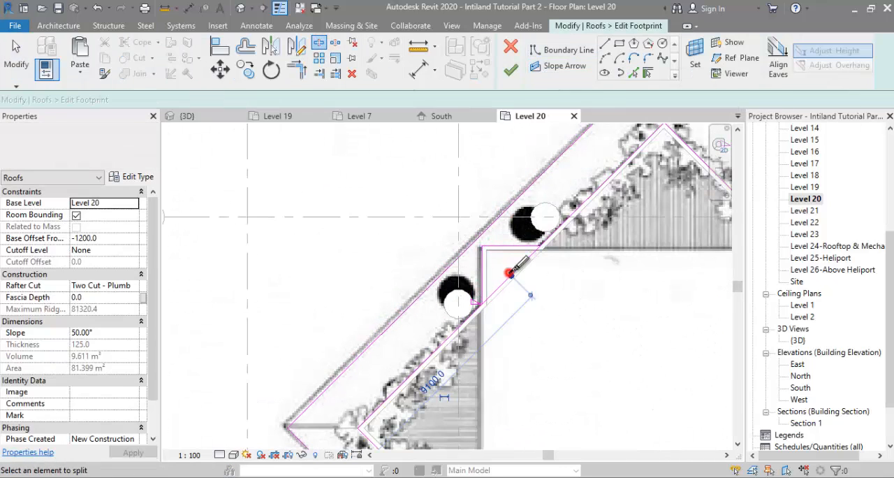
click(512, 271)
key(t)
key(r)
click(472, 312)
click(518, 245)
click(557, 230)
click(513, 71)
scroll(461, 241, down, 4)
click(532, 259)
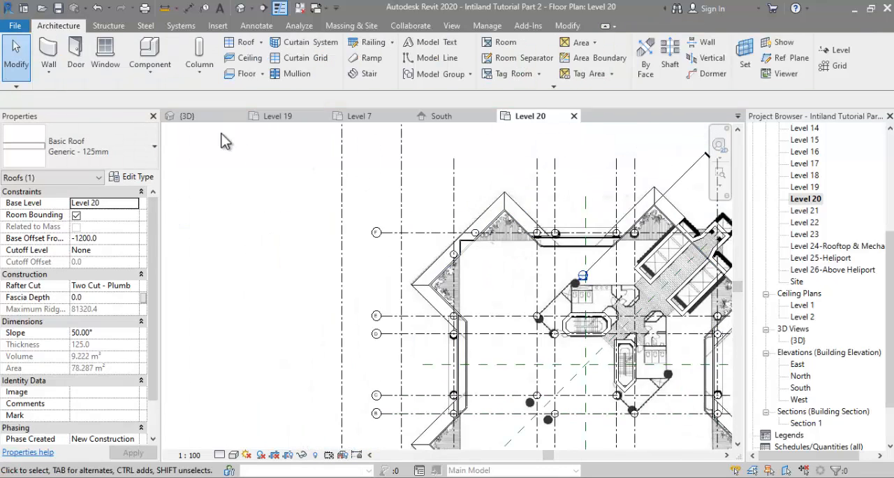
Step: Examine in 3D how the notched Level 20 corner roof fits against the recessed parapet corner
click(200, 117)
shift+middle_drag(341, 334, 388, 299)
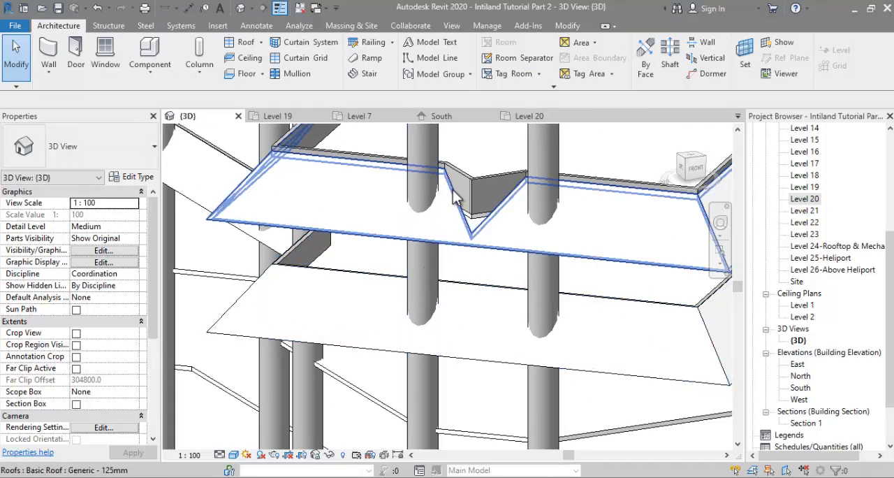
scroll(454, 199, up, 2)
scroll(543, 223, down, 3)
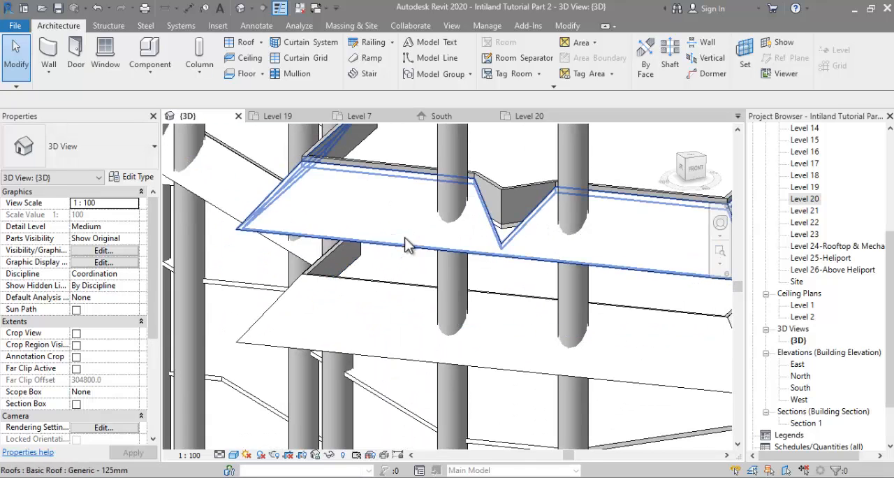
scroll(507, 240, up, 1)
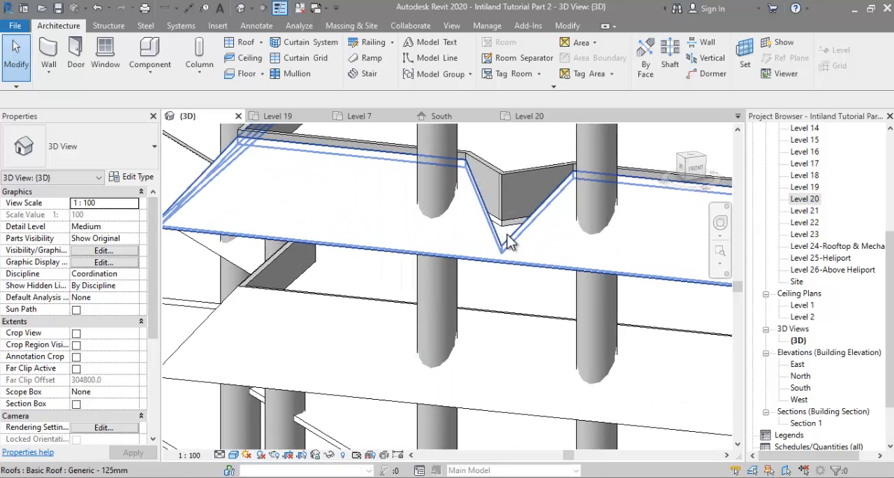
scroll(489, 251, down, 1)
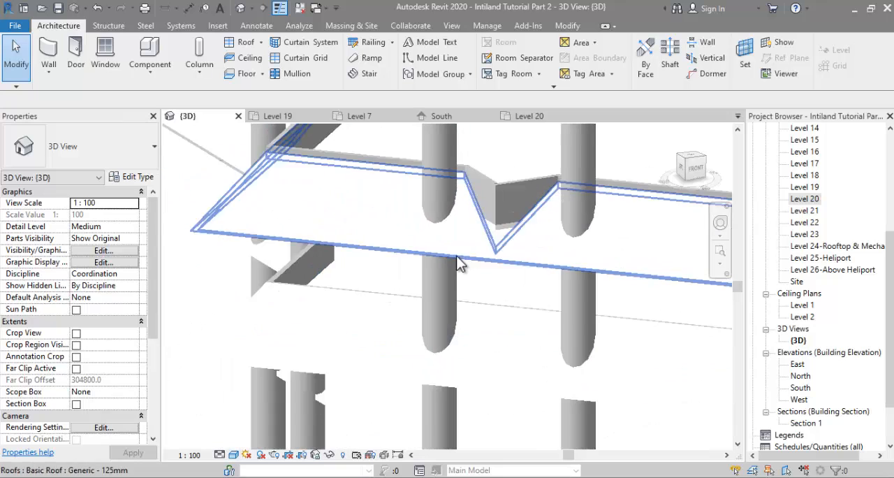
middle_drag(477, 261, 555, 283)
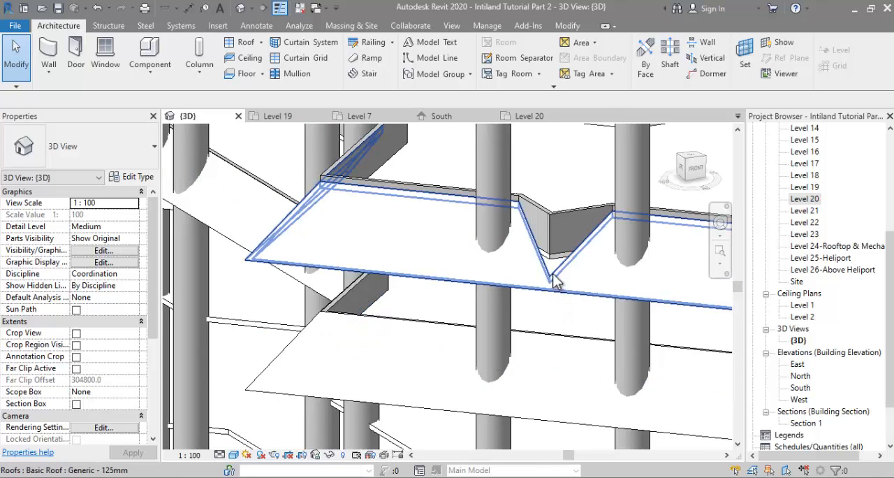
scroll(559, 275, up, 2)
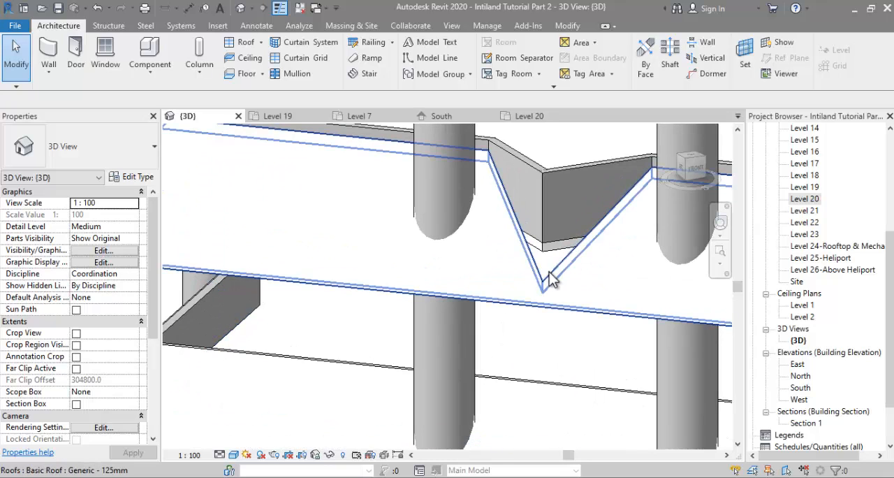
scroll(556, 280, down, 2)
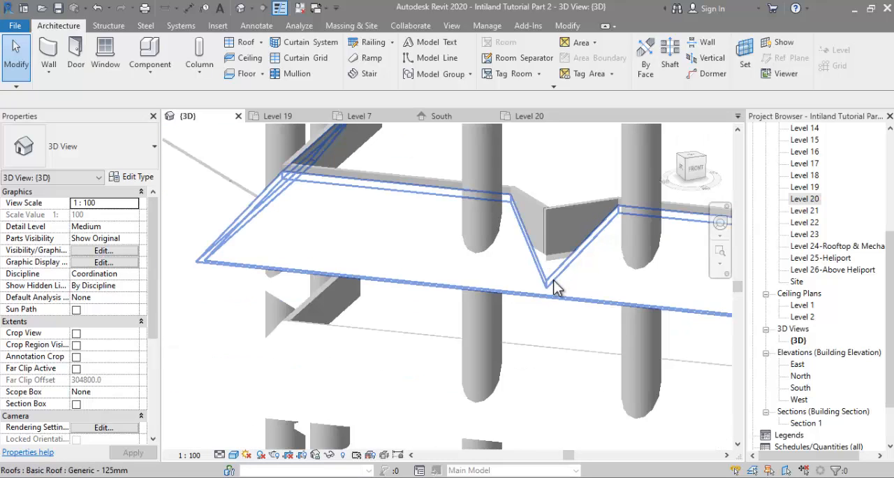
Step: Select the connected chain of recessed Parapet walls on Level 20 and set their top offset to 1000
click(552, 222)
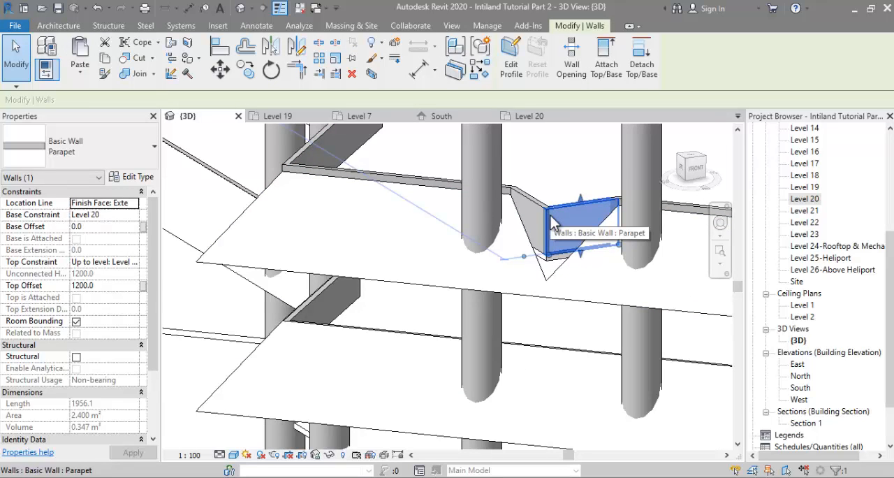
key(Tab)
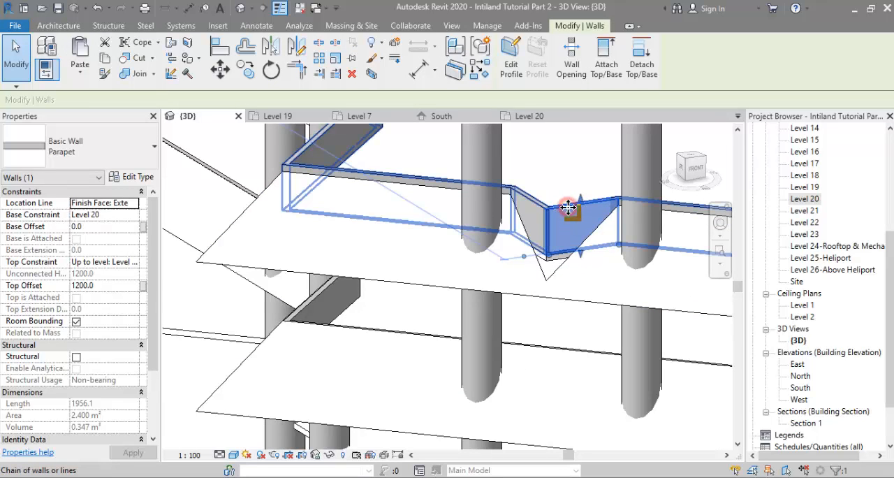
click(311, 247)
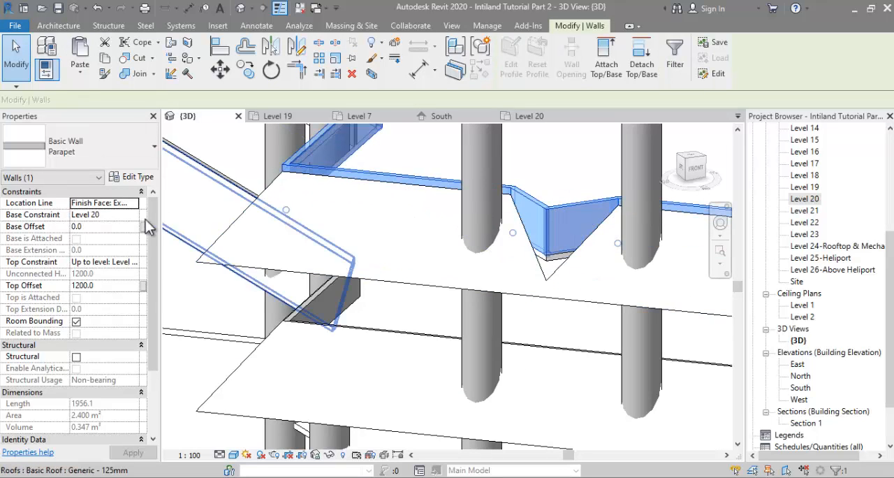
double_click(105, 286)
text(1)
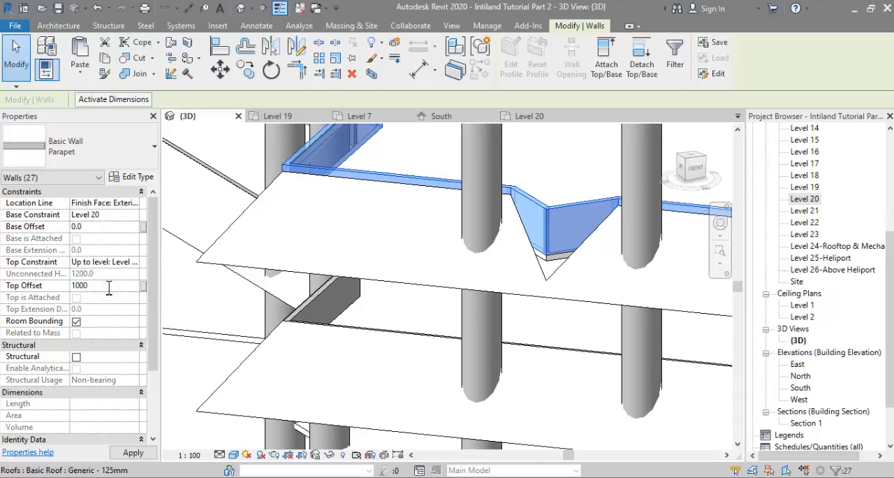
scroll(399, 240, down, 5)
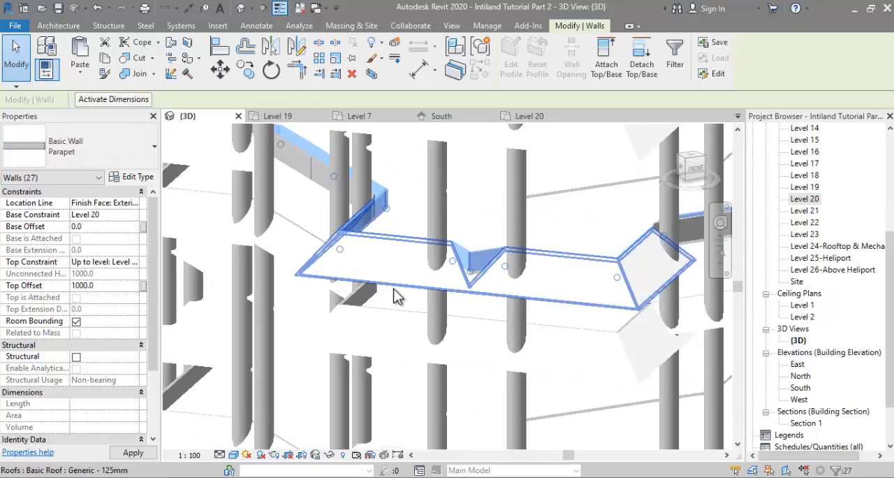
key(Escape)
Step: Examine Level 20's corner roof, parapet walls and floor in 3D against the surrounding tower levels
scroll(383, 248, down, 3)
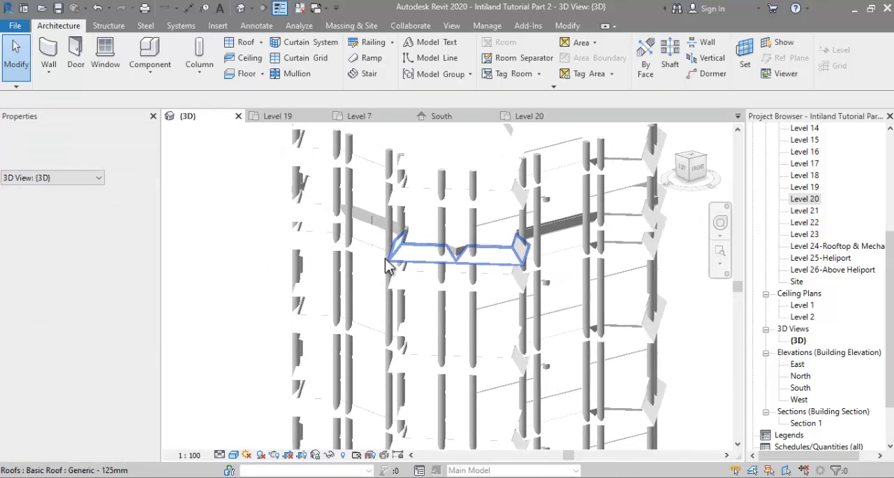
shift+middle_drag(417, 269, 499, 280)
click(513, 280)
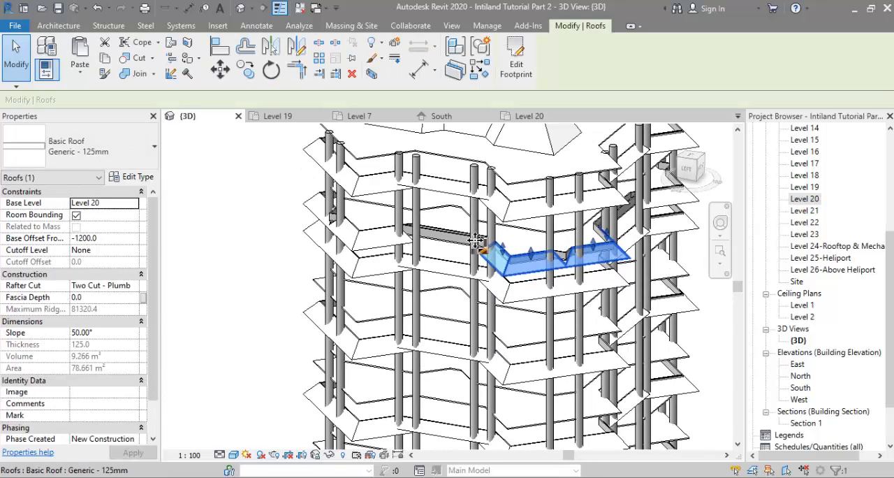
scroll(481, 249, up, 3)
scroll(377, 237, down, 4)
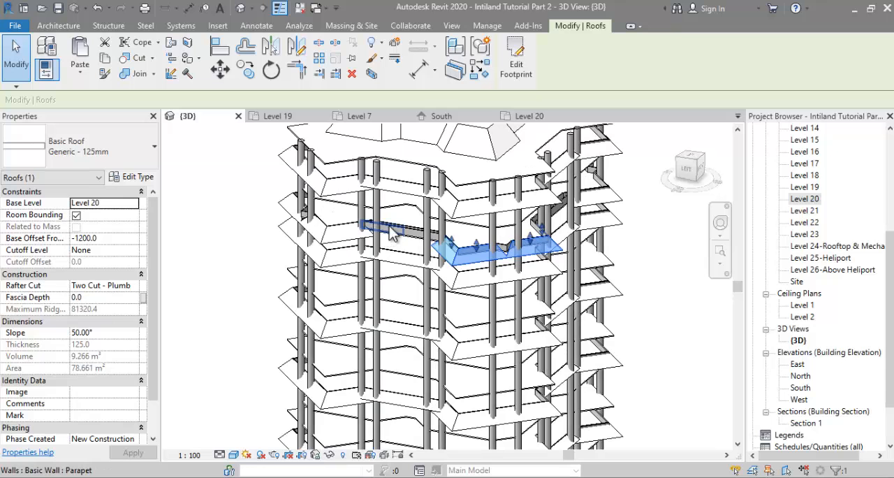
click(399, 221)
shift+middle_drag(400, 221, 419, 210)
scroll(384, 314, up, 2)
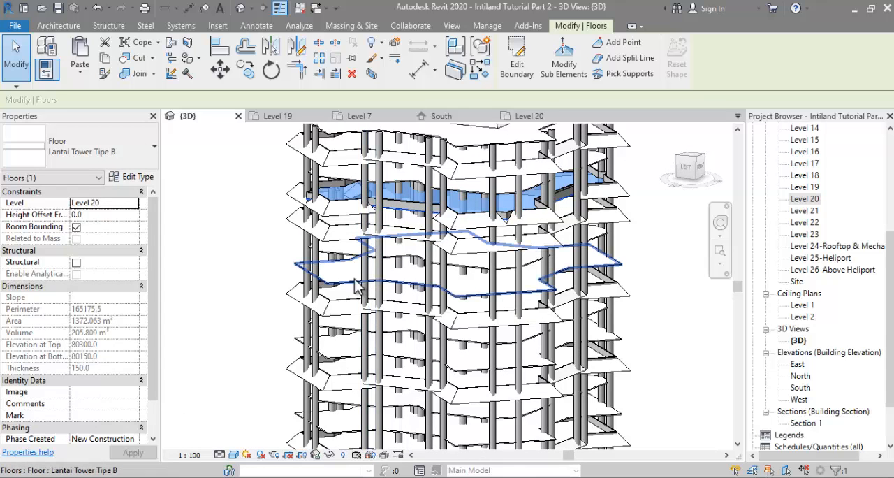
Step: Delete the Lantai Tower Tipe B floors on Levels 17, 14, 11 and 8
click(354, 279)
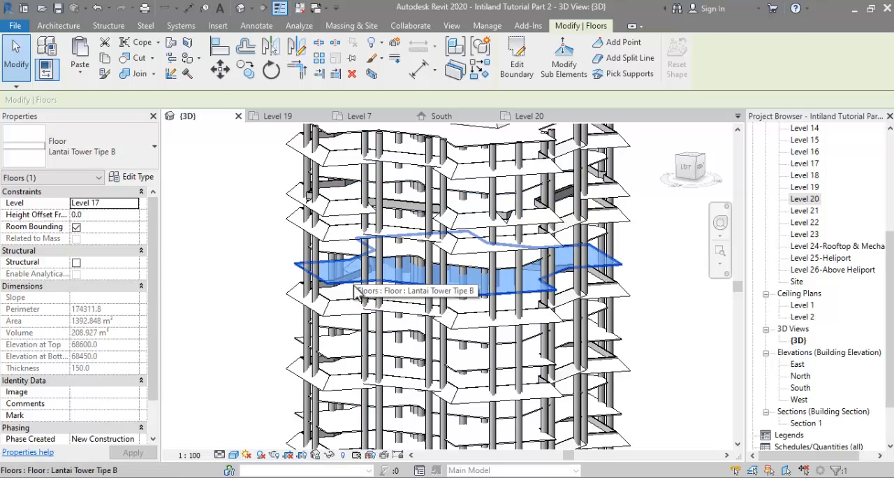
key(Delete)
click(345, 344)
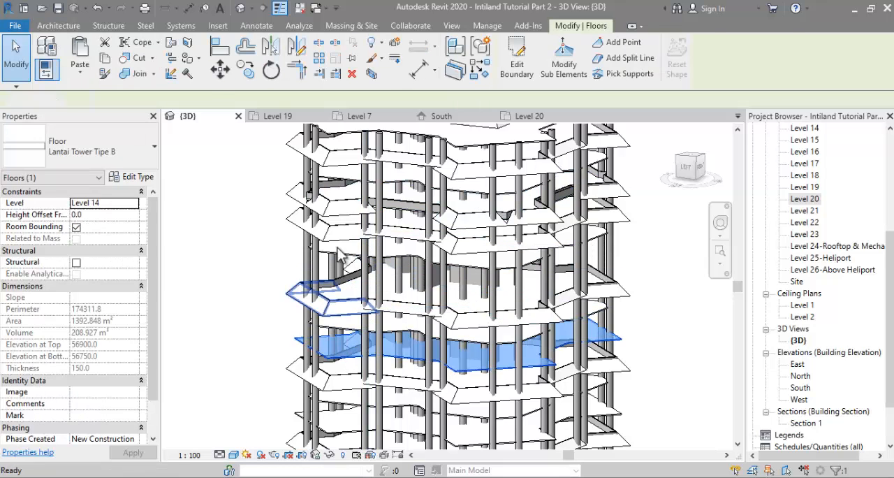
key(Delete)
scroll(342, 342, up, 3)
click(343, 328)
key(Delete)
scroll(348, 249, down, 1)
scroll(341, 378, up, 1)
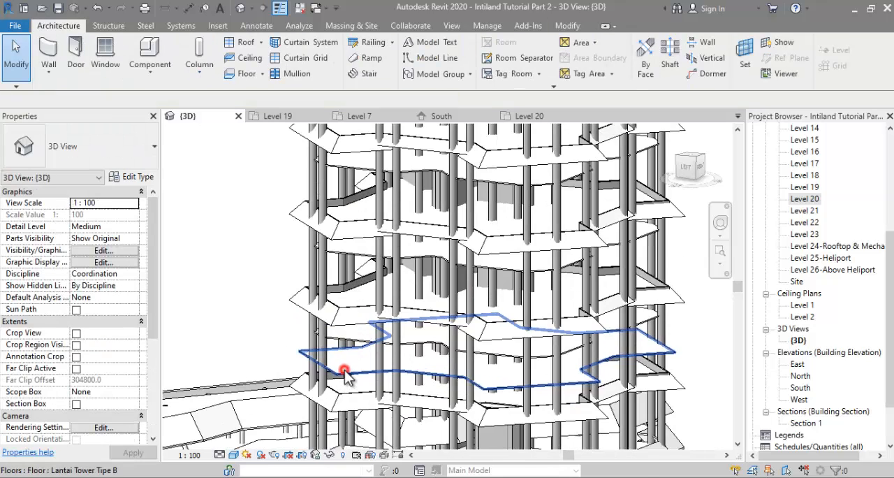
scroll(294, 232, down, 2)
key(Delete)
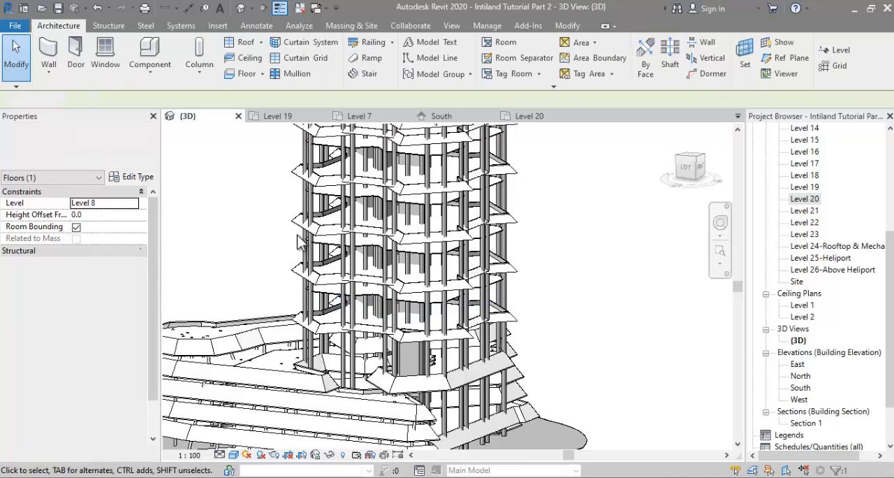
Step: Select Level 20's floor, roofs and walls together in the front view, keeping all three categories in the selection filter
scroll(339, 344, down, 1)
scroll(353, 190, down, 1)
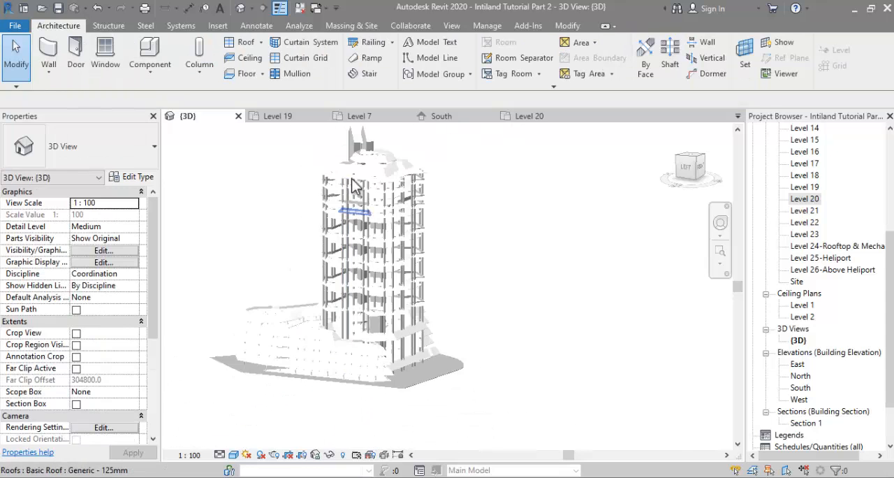
scroll(357, 181, up, 2)
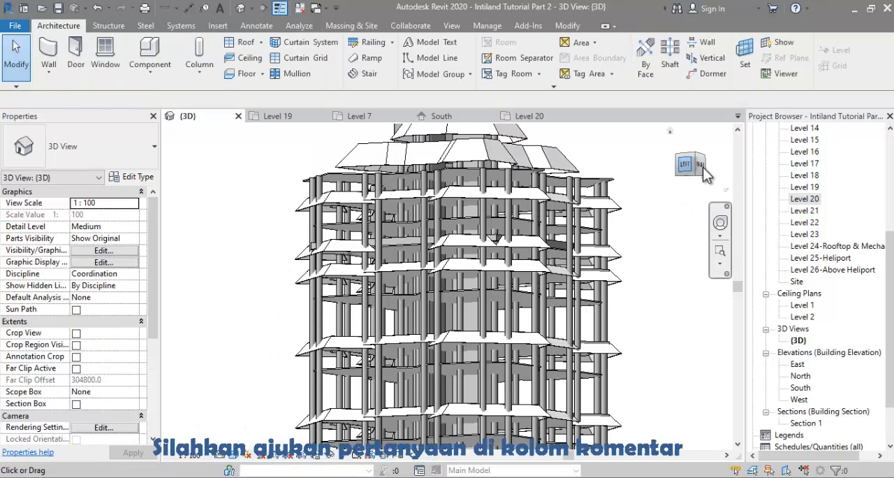
click(699, 165)
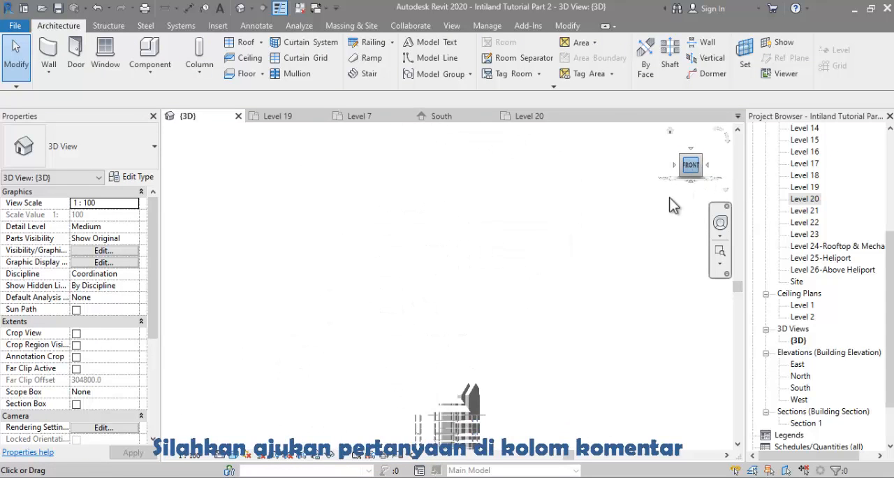
scroll(435, 248, up, 5)
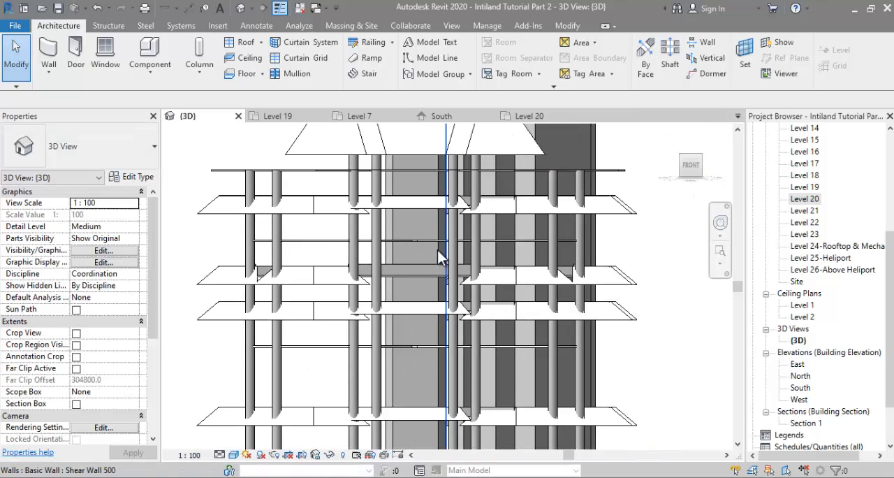
drag(216, 264, 672, 301)
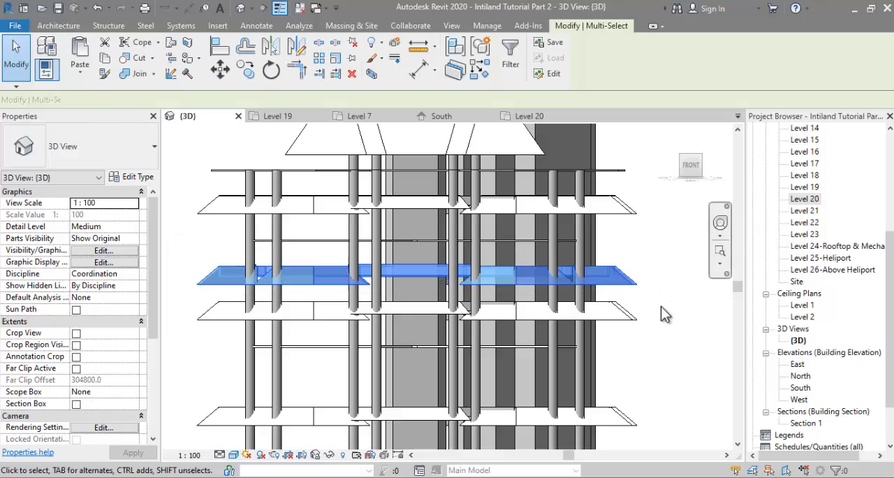
click(511, 65)
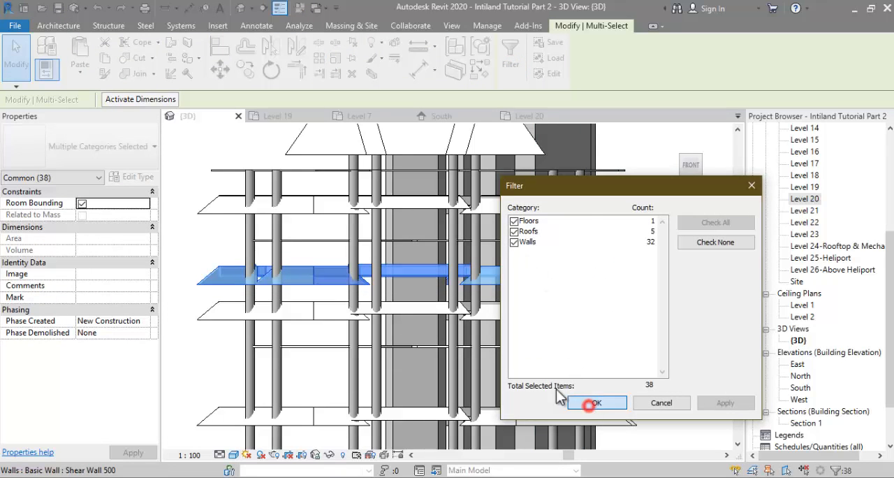
click(592, 403)
Step: Copy the selected Level 20 assembly and paste it aligned to Levels 8, 11, 14 and 17
scroll(489, 259, down, 3)
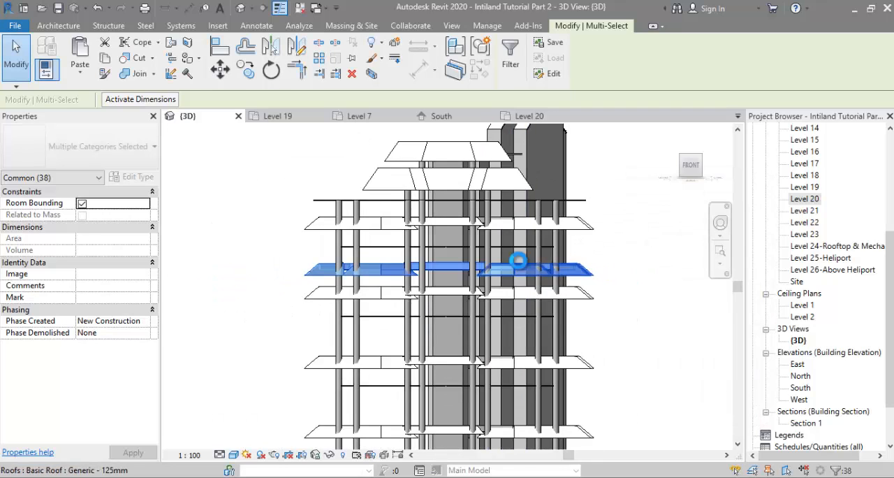
click(82, 68)
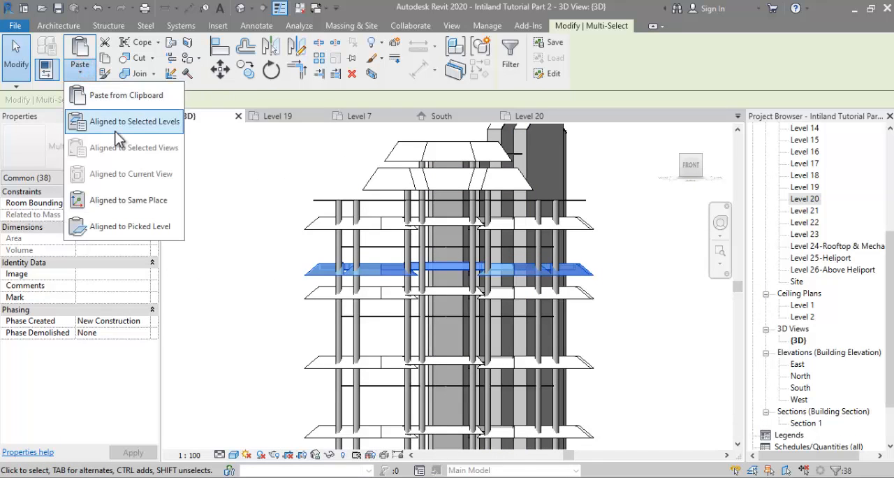
click(115, 131)
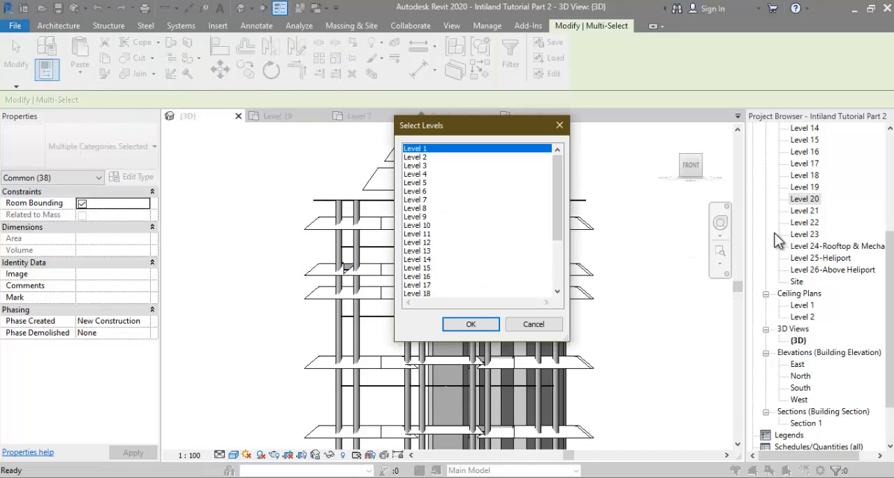
scroll(454, 282, down, 2)
click(430, 292)
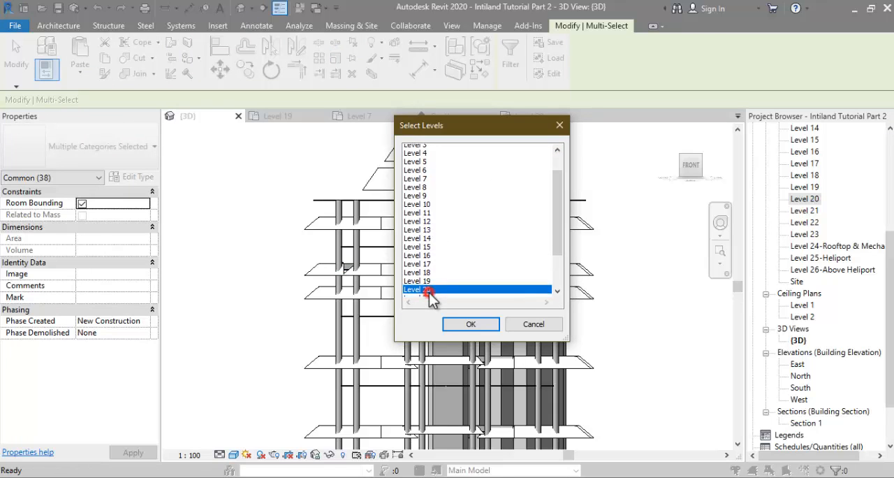
ctrl+click(434, 234)
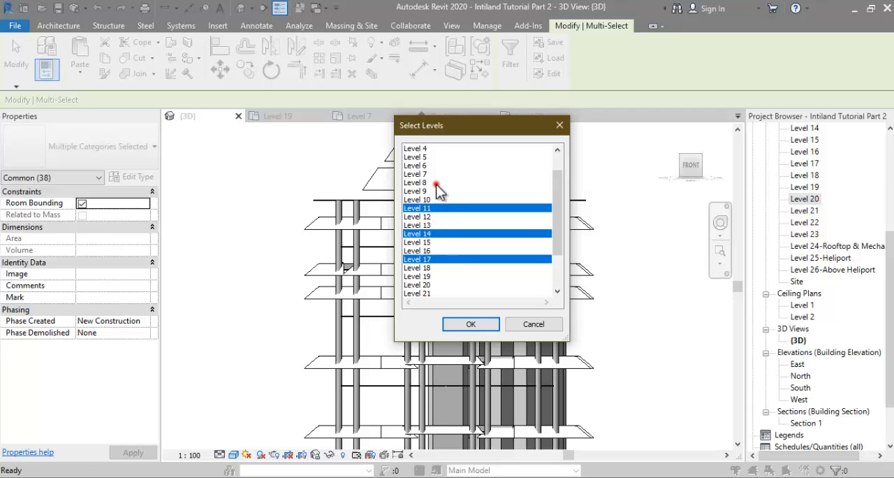
scroll(436, 210, up, 2)
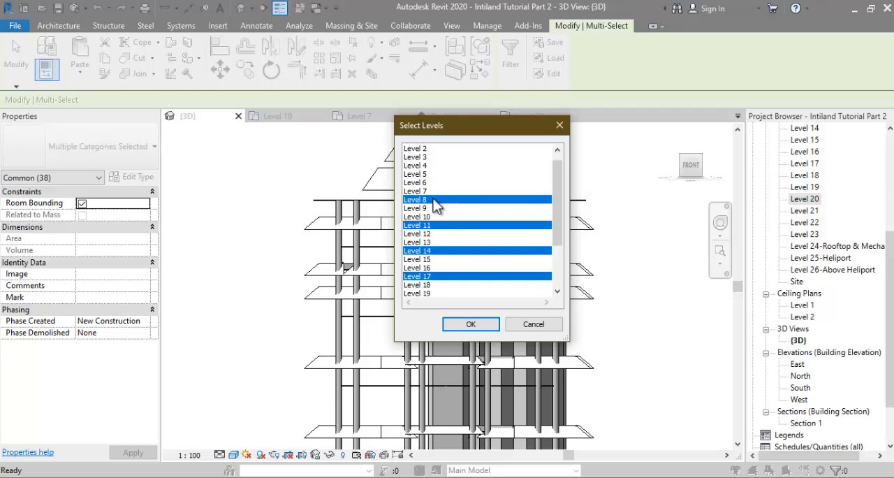
click(453, 325)
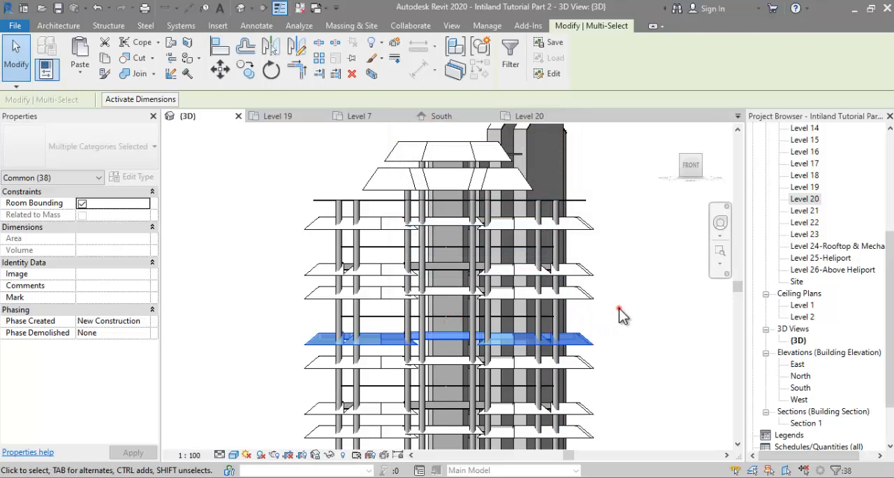
click(619, 308)
Step: Examine the repeated floors along the tower's height and compare them with the Typikal b2.jpg reference image in Photos
scroll(565, 341, up, 2)
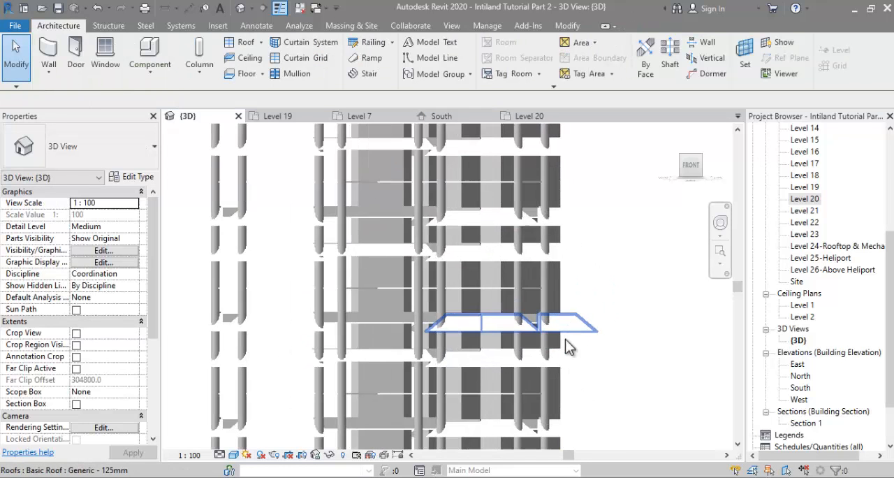
scroll(530, 360, down, 2)
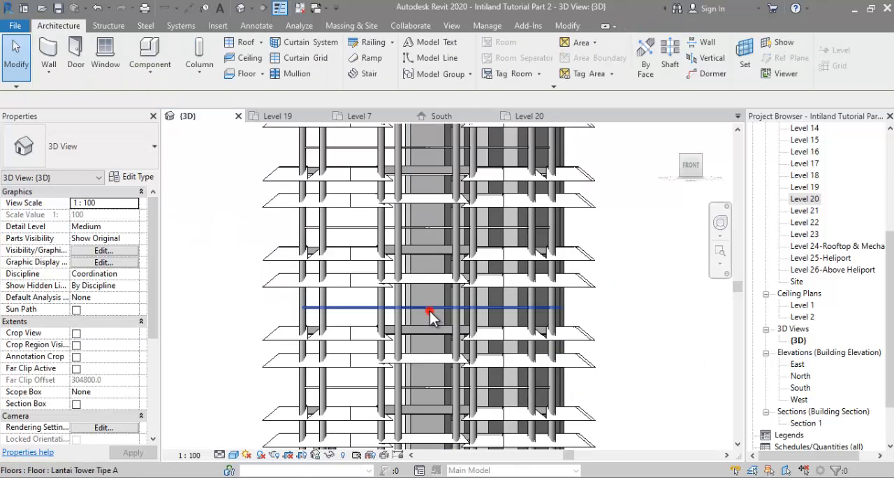
scroll(575, 318, down, 2)
click(636, 252)
scroll(582, 347, up, 2)
scroll(582, 347, down, 3)
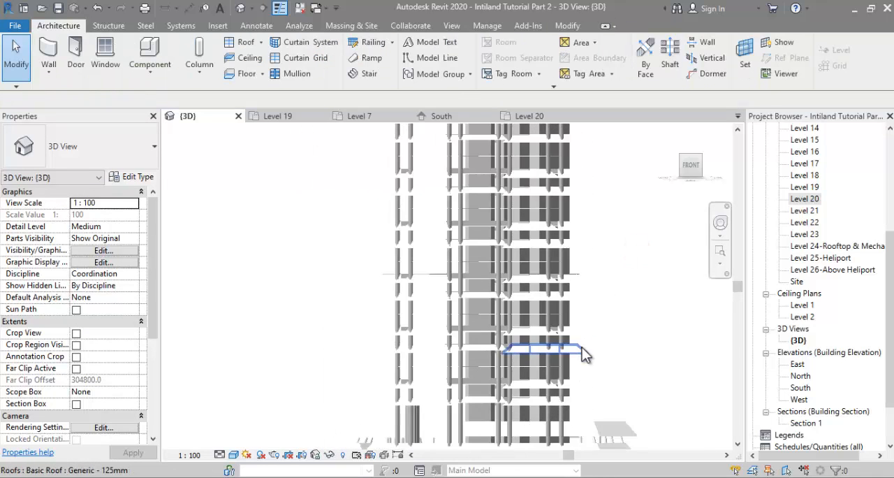
scroll(569, 189, up, 1)
scroll(565, 187, up, 2)
click(553, 183)
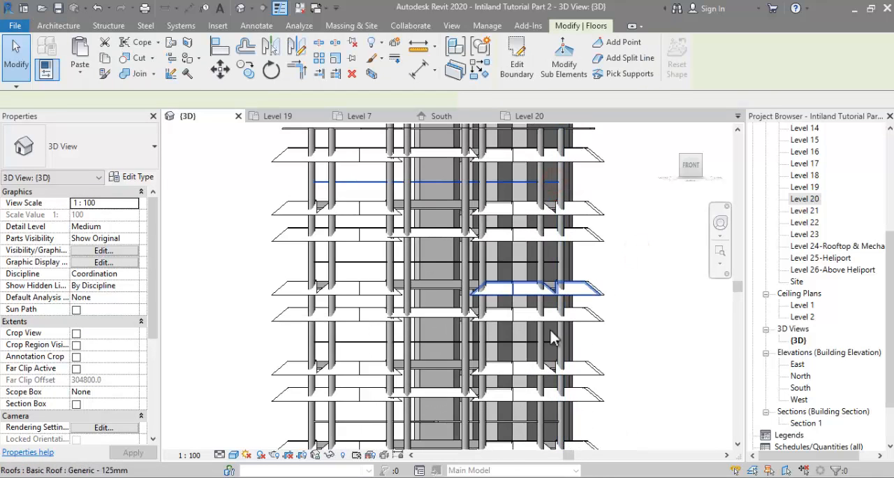
scroll(535, 335, down, 1)
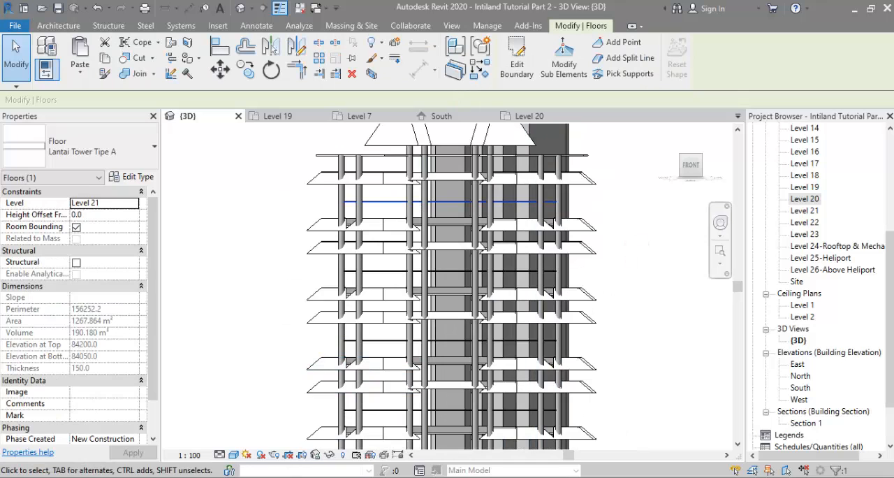
click(369, 449)
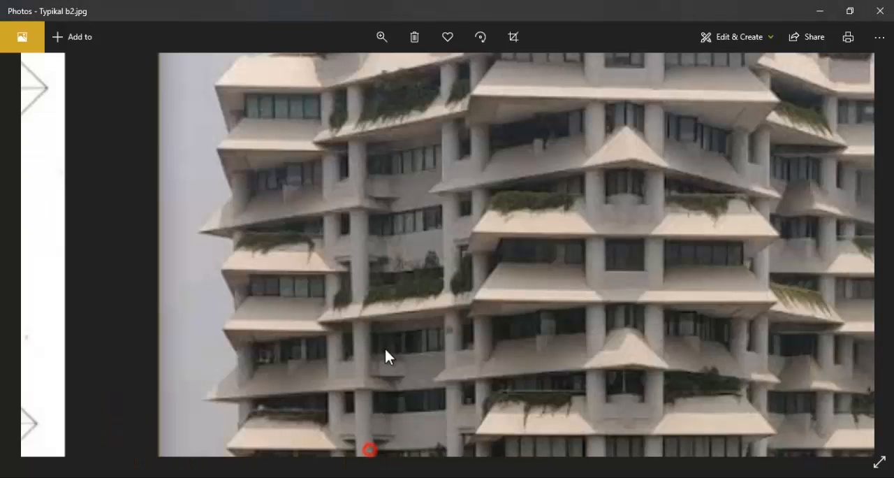
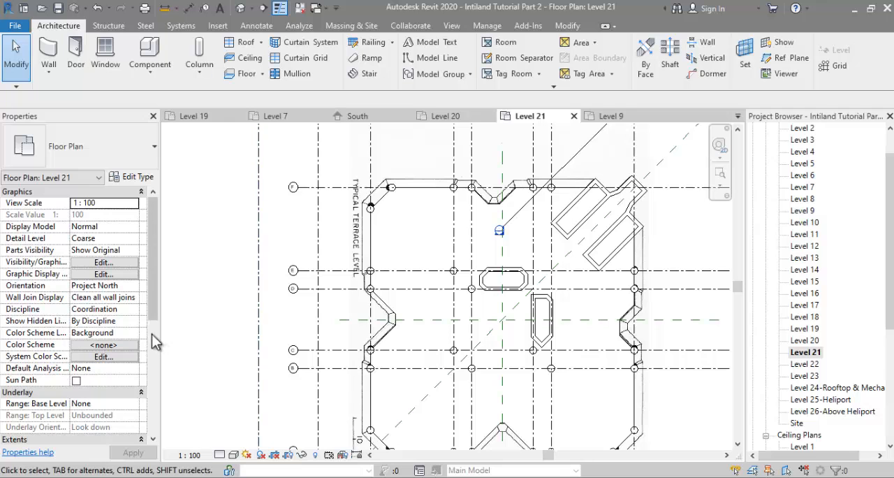
Step: Override the Level 21 floor's graphics in this view with a surface transparency of 80
click(386, 244)
right_click(386, 244)
click(359, 261)
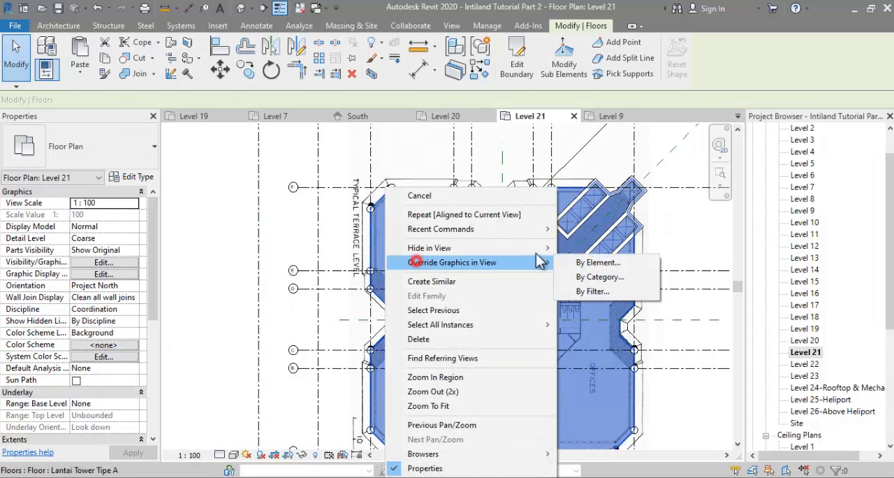
click(590, 261)
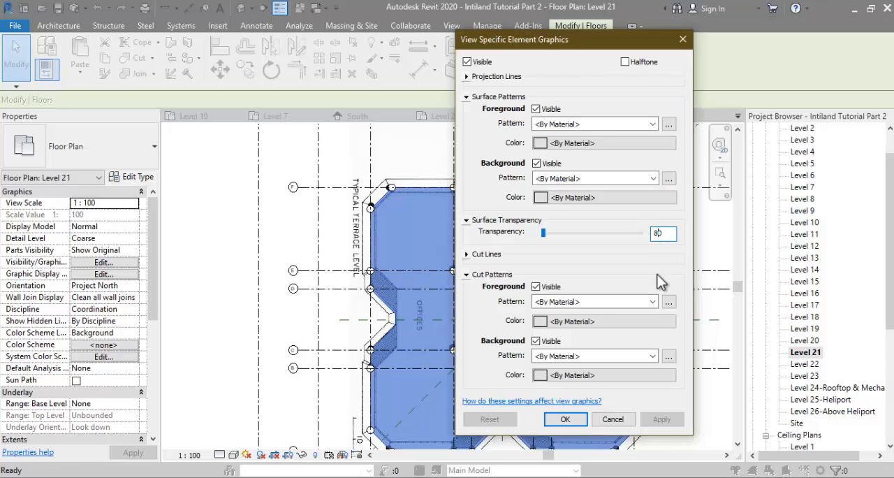
click(565, 421)
click(220, 219)
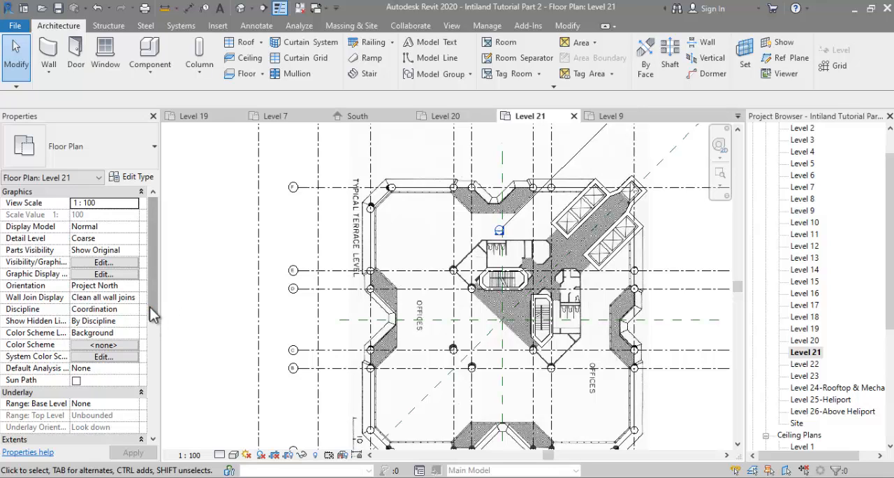
Step: Set the Level 21 plan's underlay base level to Level 20
drag(150, 306, 146, 345)
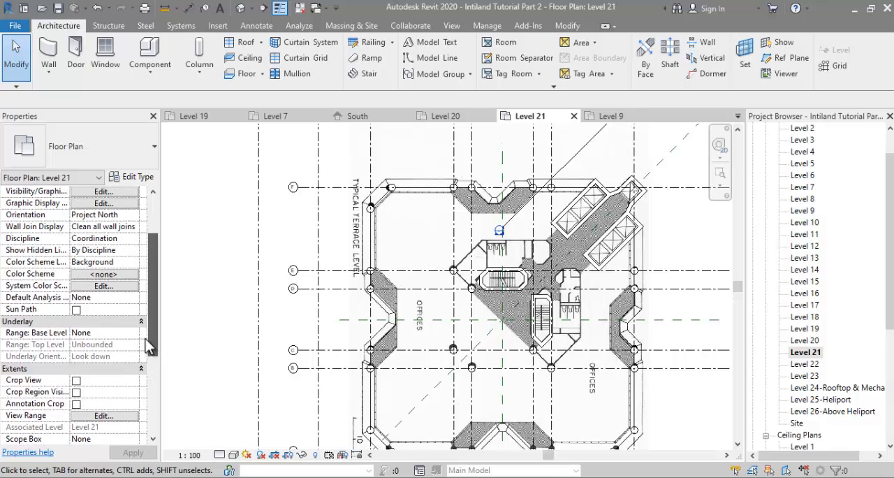
click(137, 333)
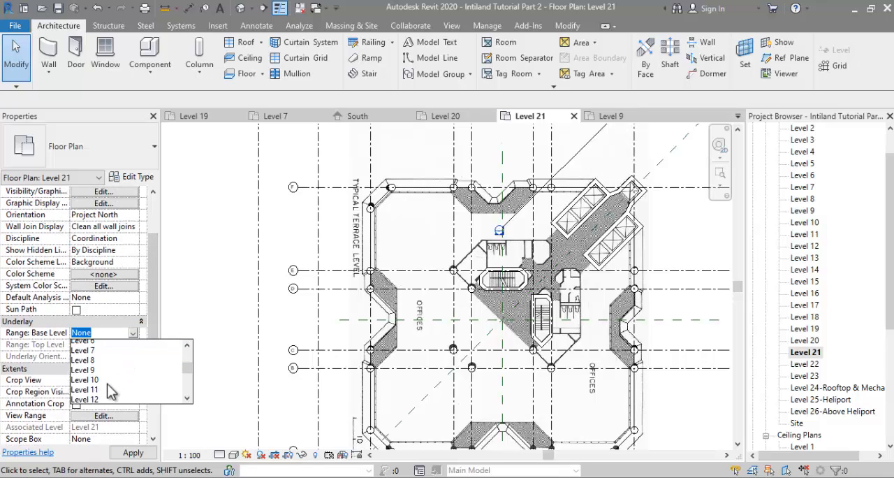
scroll(107, 384, down, 3)
click(95, 385)
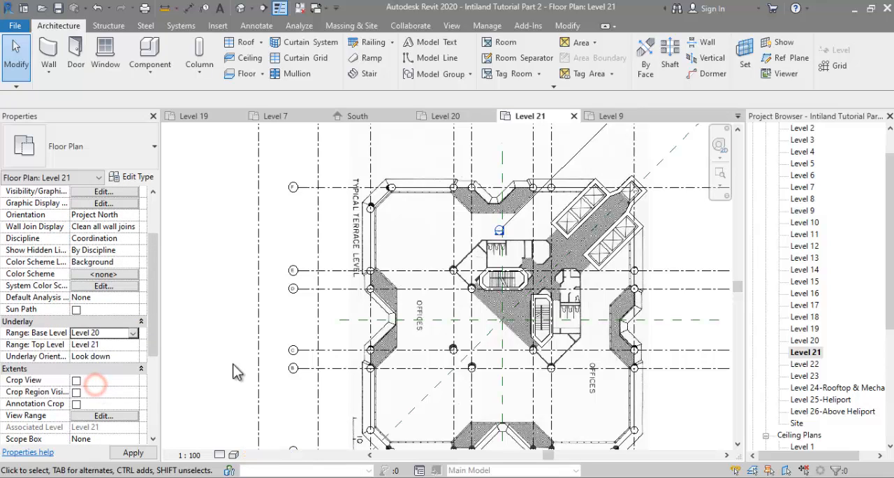
Step: Edit the Level 21 floor boundary, deleting the diagonal edge at the plan's upper-left corner and trimming the adjoining edges into a square corner
scroll(416, 201, up, 3)
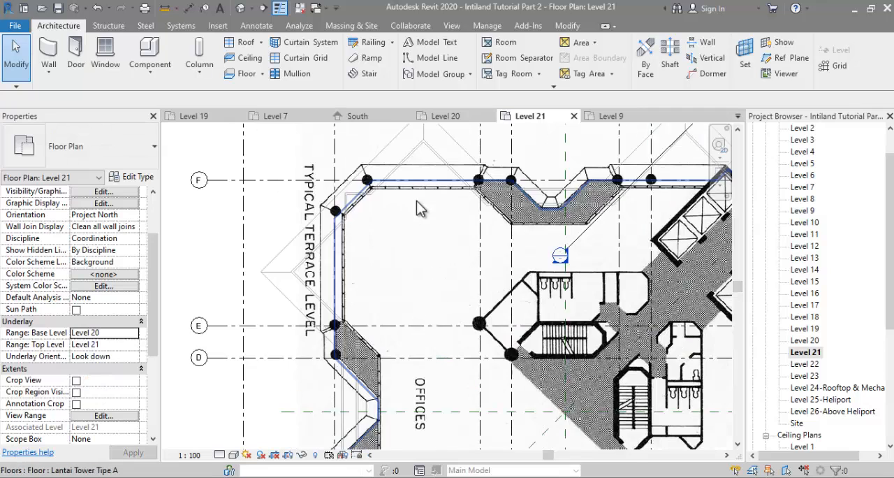
click(395, 245)
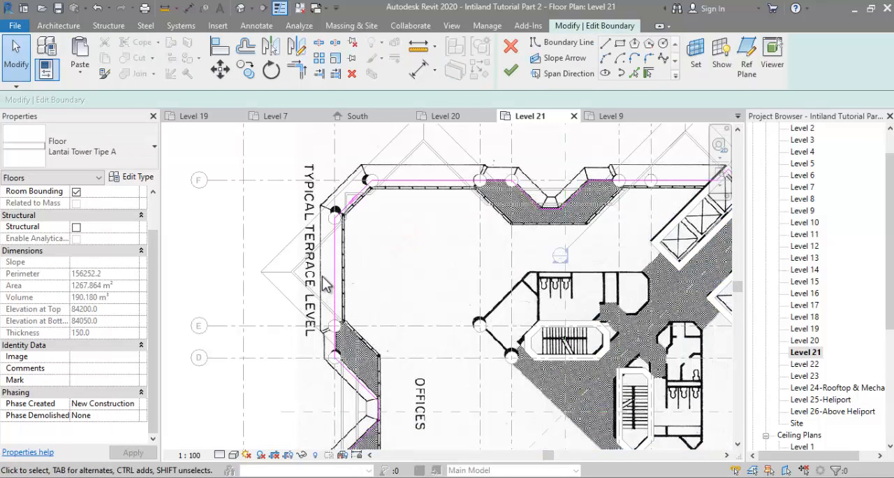
scroll(375, 241, up, 1)
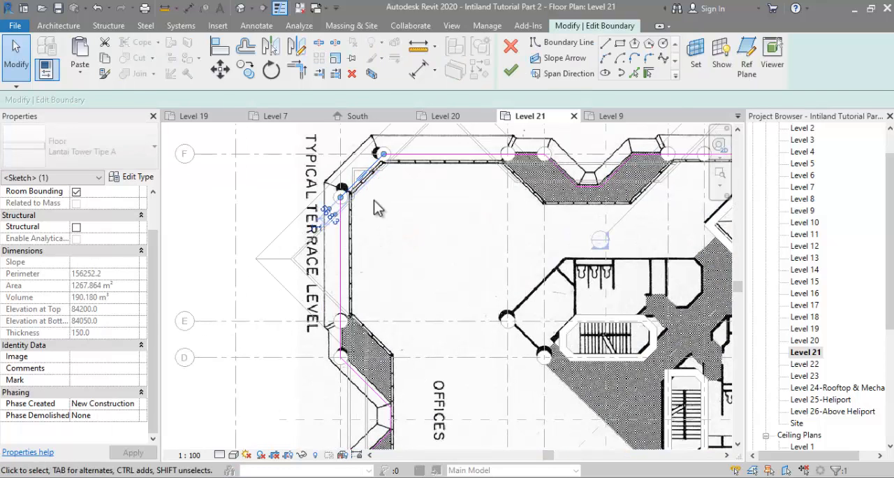
key(Delete)
key(t)
key(r)
click(400, 160)
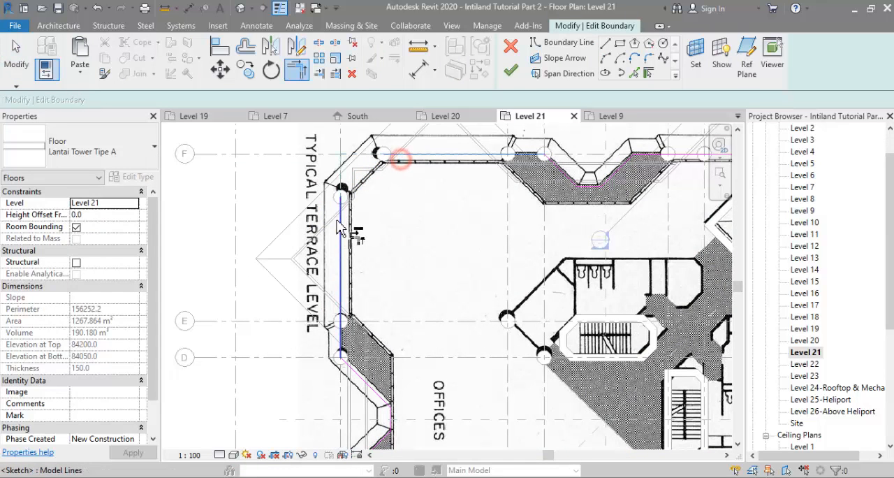
click(337, 225)
scroll(340, 220, down, 2)
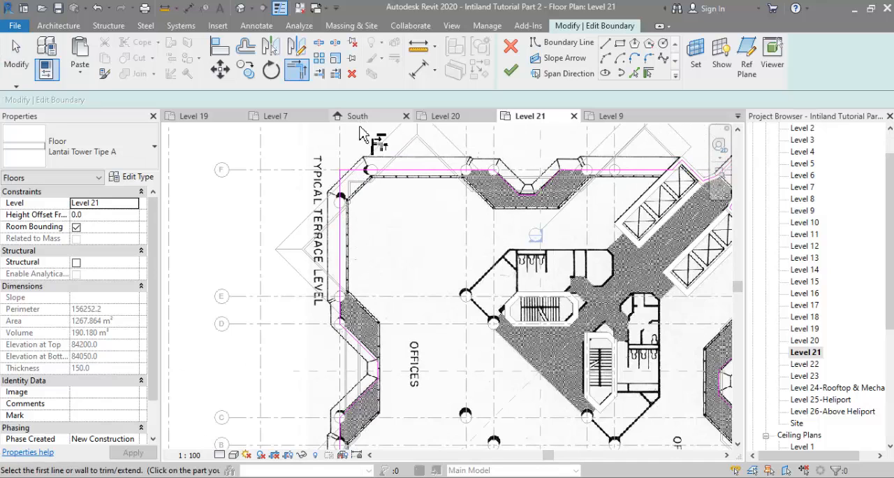
scroll(360, 299, down, 3)
key(Escape)
Step: Delete the floor boundary lines along the plan's lower half, right side and upper-right lift core
scroll(332, 257, down, 1)
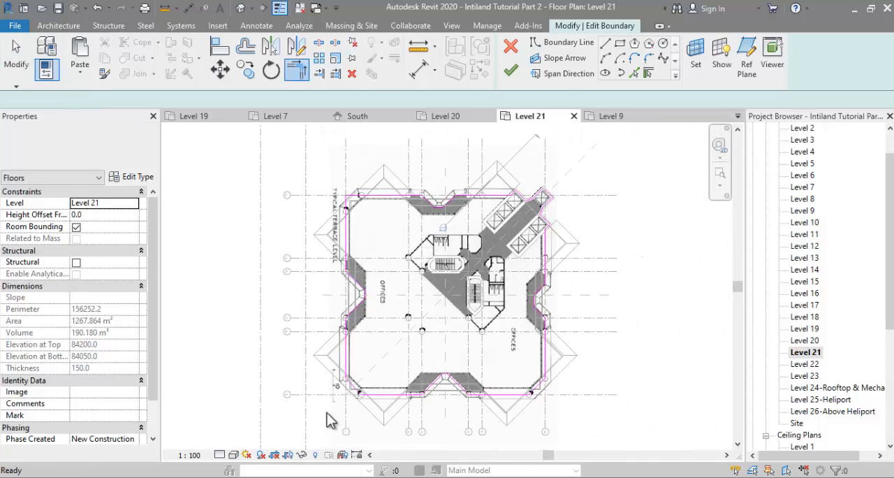
drag(300, 426, 589, 295)
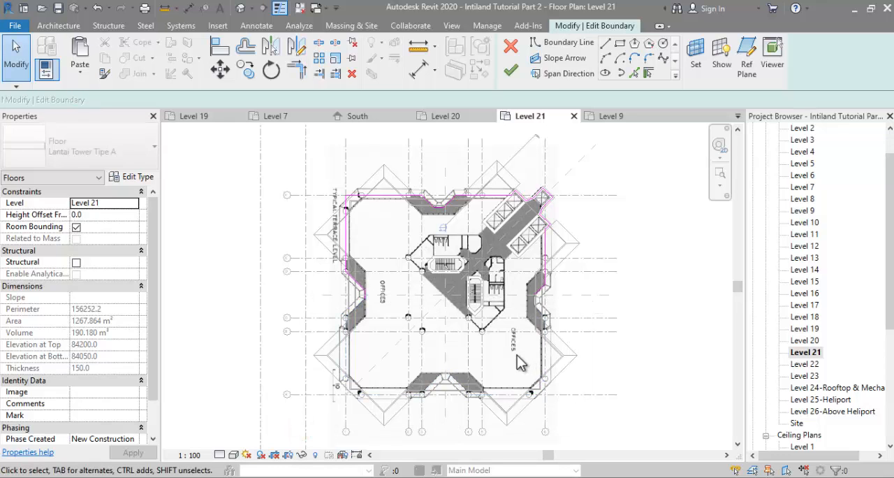
drag(599, 166, 599, 167)
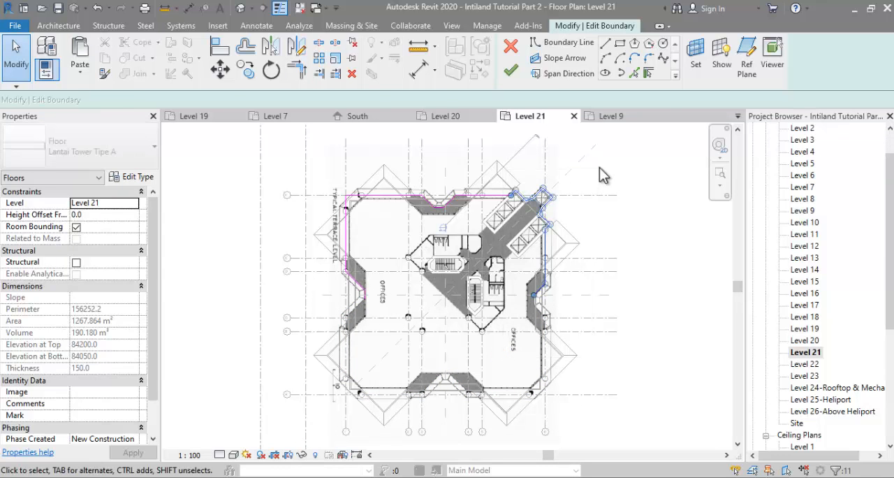
key(Delete)
Step: Align the left and top boundary edges at the squared corner with the inset reference planes
scroll(425, 196, up, 2)
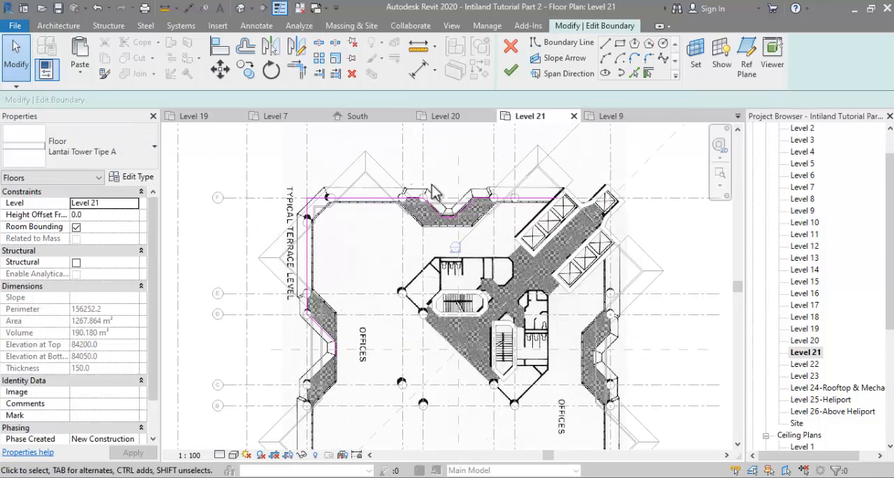
scroll(312, 216, up, 2)
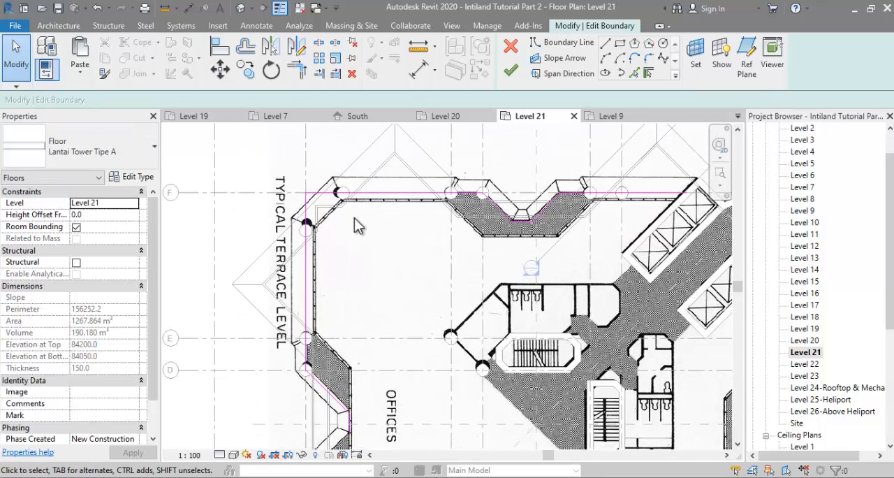
scroll(307, 230, up, 3)
key(a)
key(l)
click(305, 223)
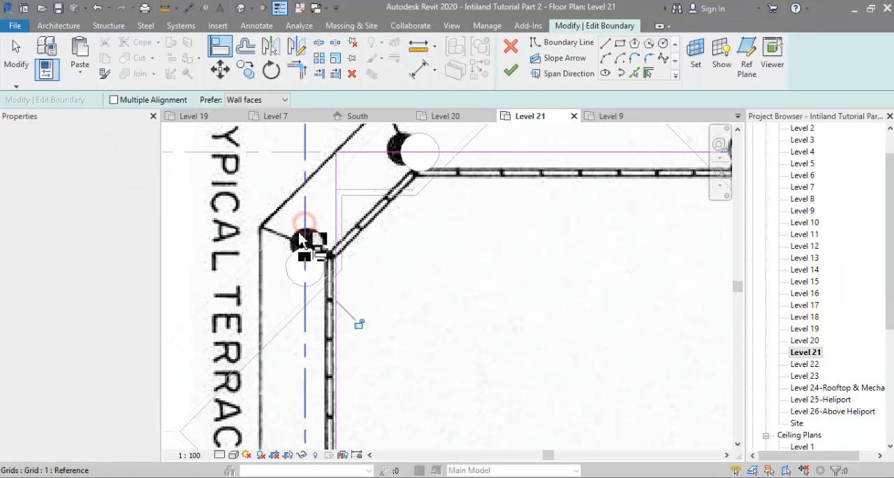
scroll(342, 219, down, 1)
click(355, 197)
click(365, 168)
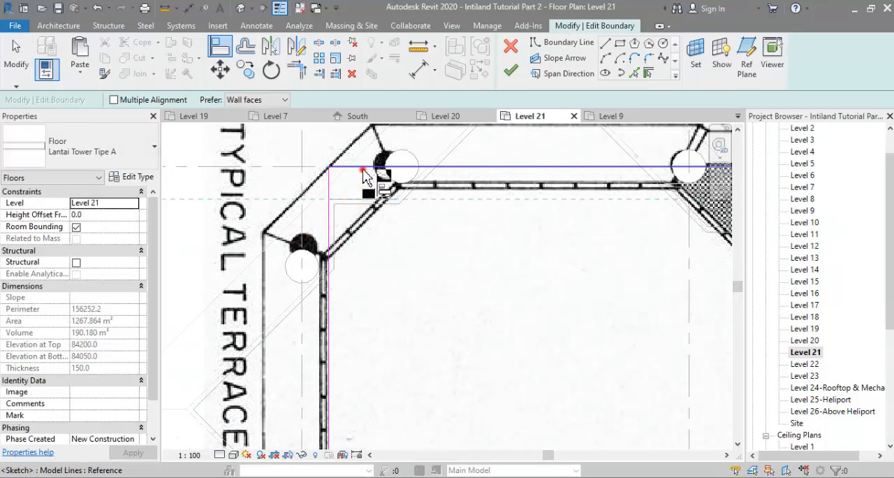
scroll(323, 190, down, 2)
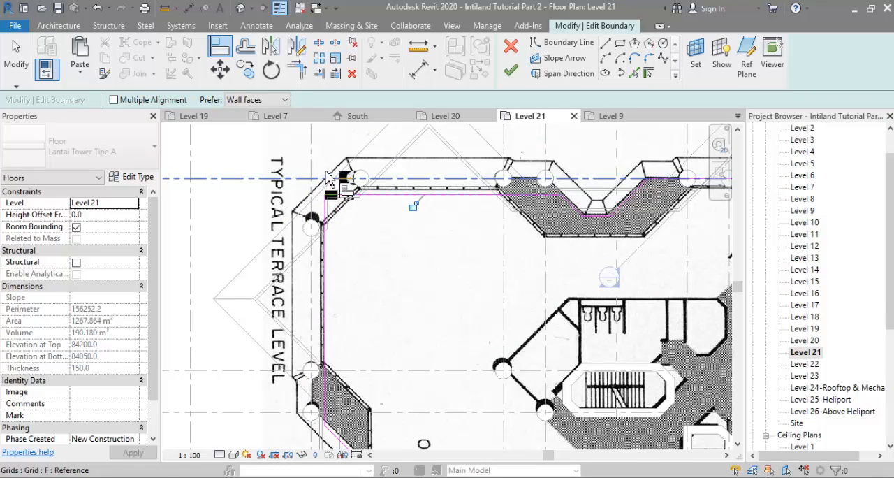
scroll(328, 181, down, 2)
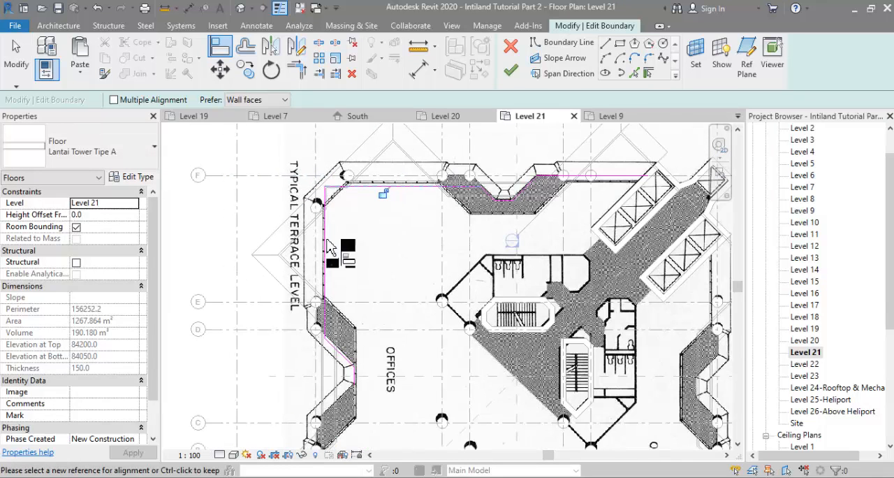
Step: Delete the angled boundary lines at the floor's left recess below grid D
scroll(326, 377, up, 2)
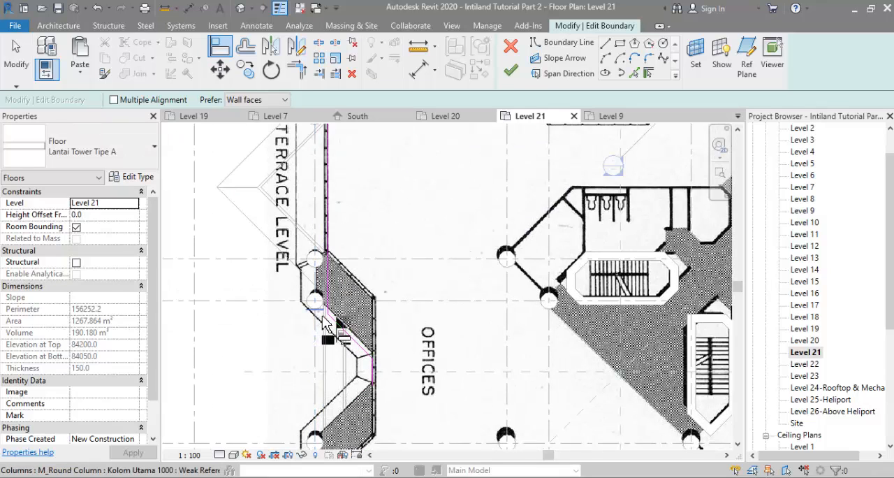
key(Escape)
drag(280, 285, 410, 415)
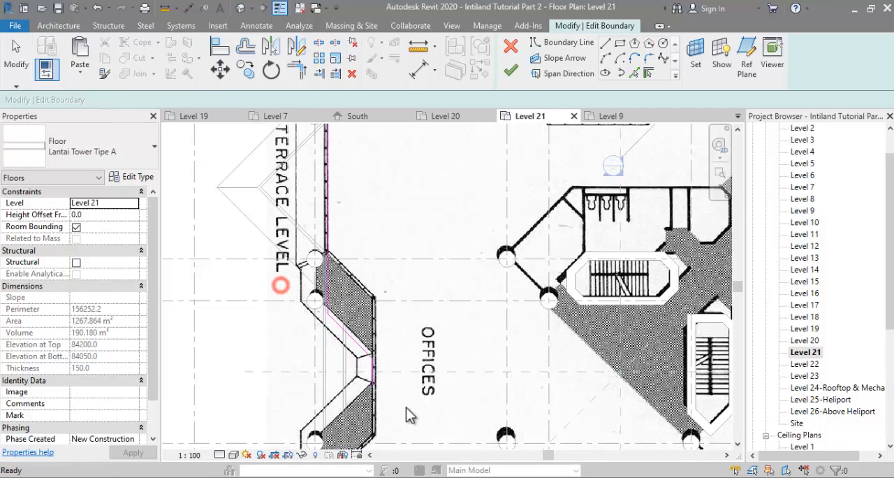
Step: Draw a stepped boundary at the left recess, inward along grid D and down to the horizontal centreline, and trim it to the left edge
click(562, 42)
scroll(330, 327, up, 2)
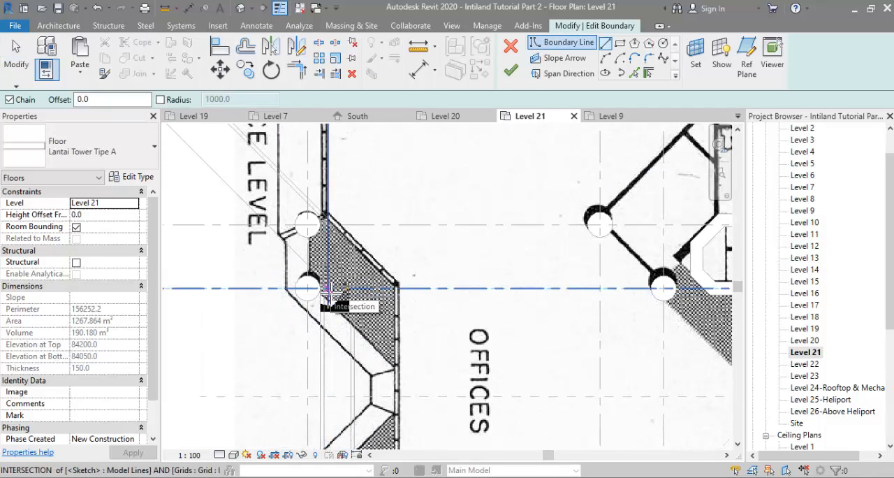
click(329, 289)
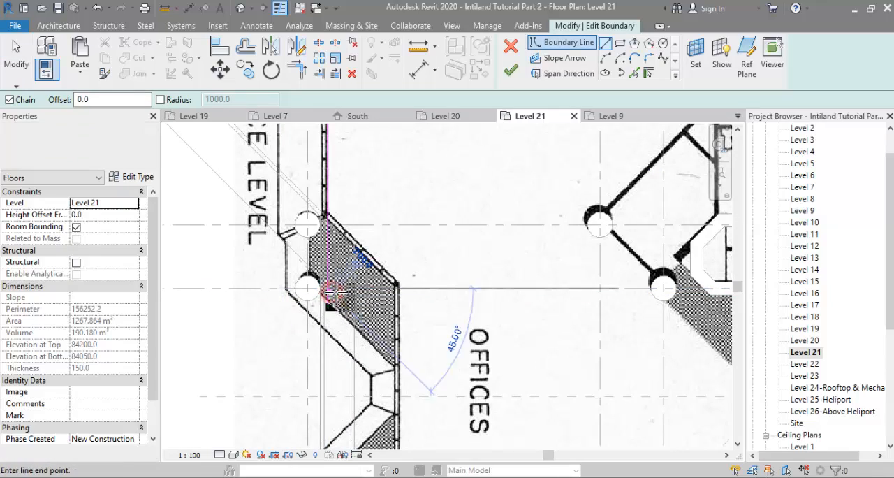
click(351, 289)
scroll(350, 309, down, 2)
scroll(350, 350, up, 2)
click(353, 355)
key(Escape)
key(Escape)
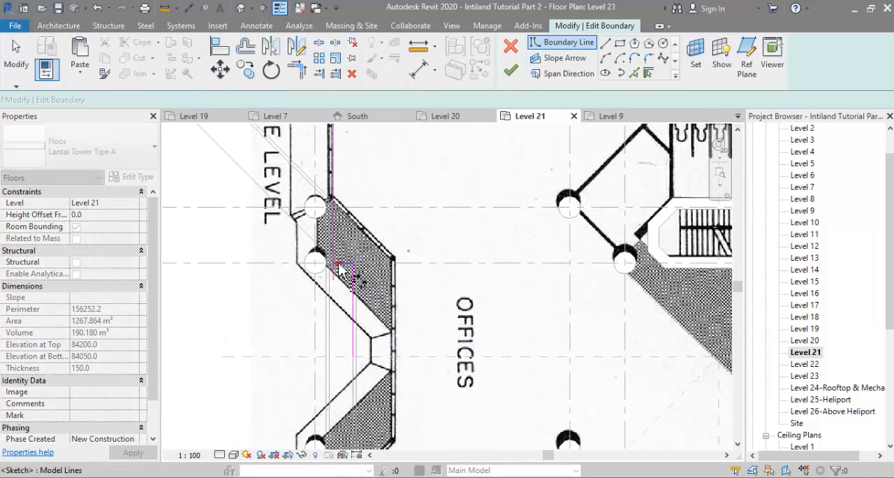
scroll(312, 299, down, 4)
key(t)
key(r)
key(Escape)
Step: Draw a stepped boundary at the top recess, down the column grid from the top edge and horizontally across past the vertical centreline
scroll(405, 188, up, 2)
scroll(413, 196, up, 1)
key(l)
key(i)
scroll(431, 213, up, 2)
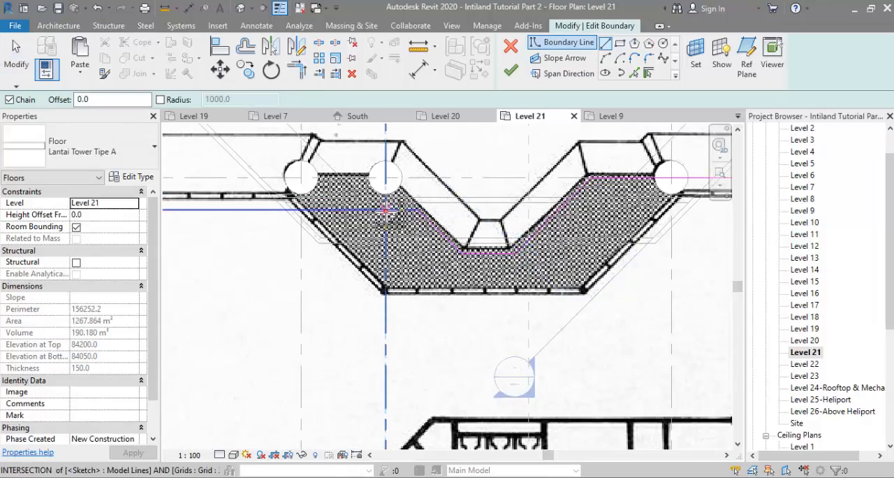
click(386, 209)
click(386, 238)
scroll(489, 242, down, 4)
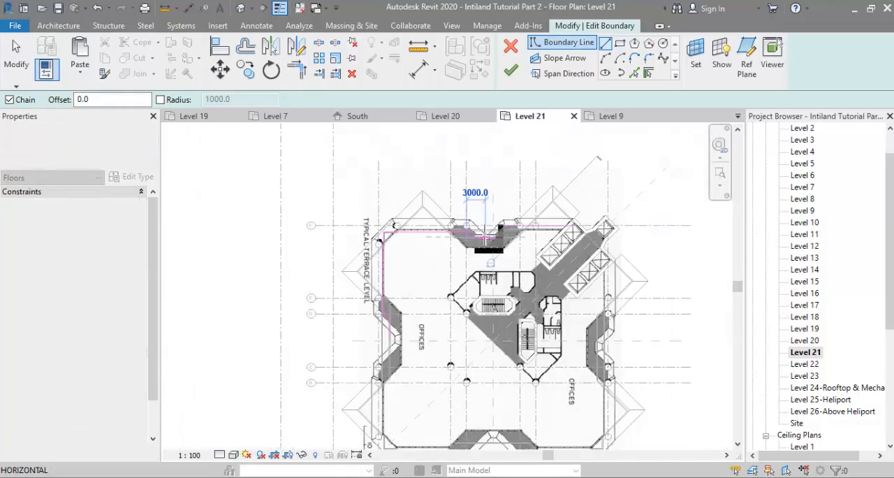
scroll(489, 240, up, 4)
click(565, 252)
key(Escape)
key(Escape)
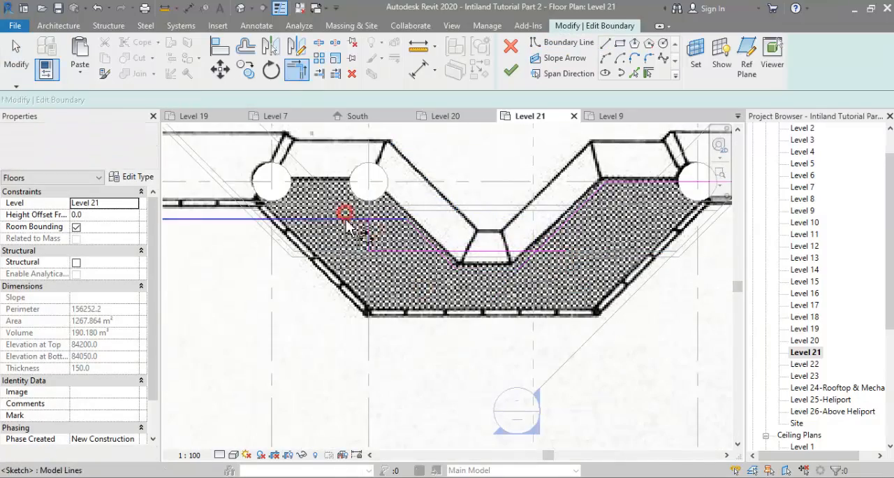
Step: Trim the top edge to the new step, delete the old angled recess lines and shorten the horizontal line to the vertical centreline
scroll(551, 199, down, 2)
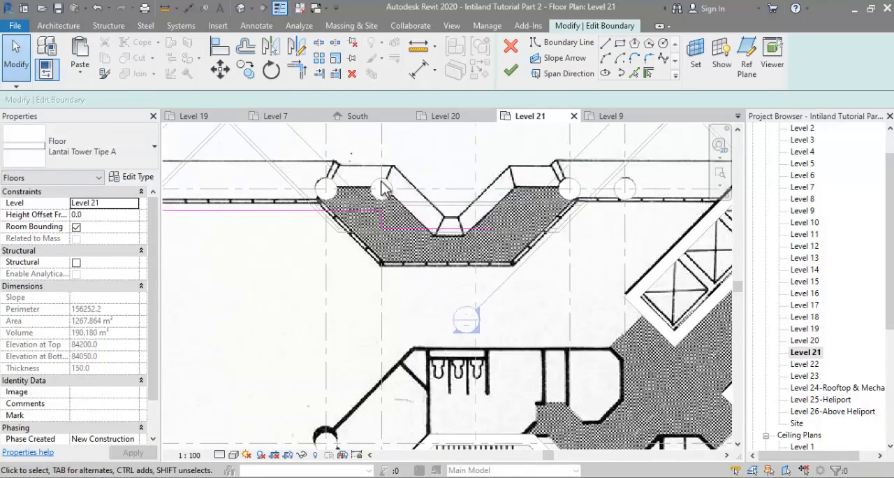
scroll(400, 204, down, 2)
click(444, 219)
scroll(447, 220, up, 2)
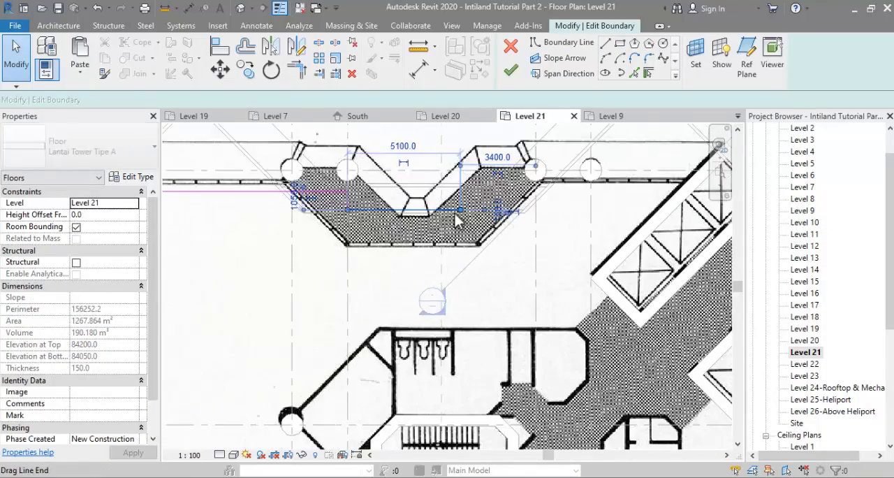
drag(455, 210, 418, 210)
Step: Mirror the upper-left boundary quarter about the horizontal centreline, and mirror that copy about the vertical centreline to form the lower-right quarter
scroll(419, 216, down, 2)
scroll(419, 206, down, 4)
scroll(388, 219, up, 1)
drag(286, 139, 541, 306)
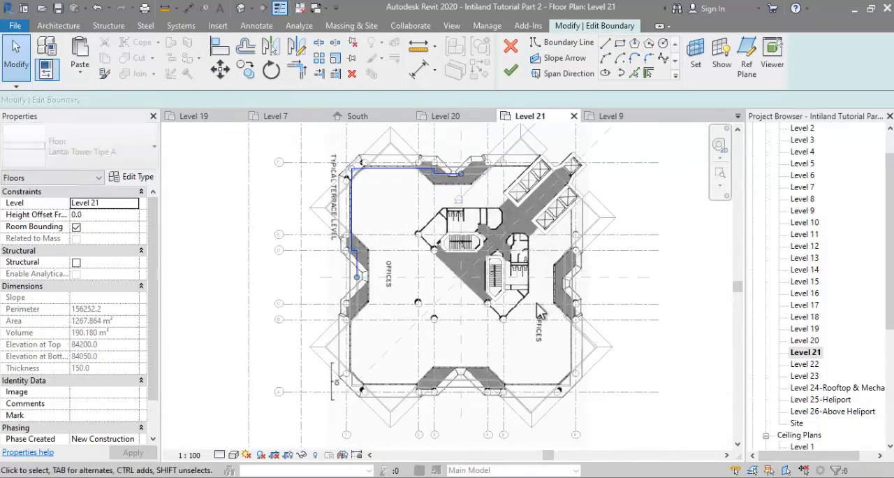
key(m)
key(m)
click(403, 277)
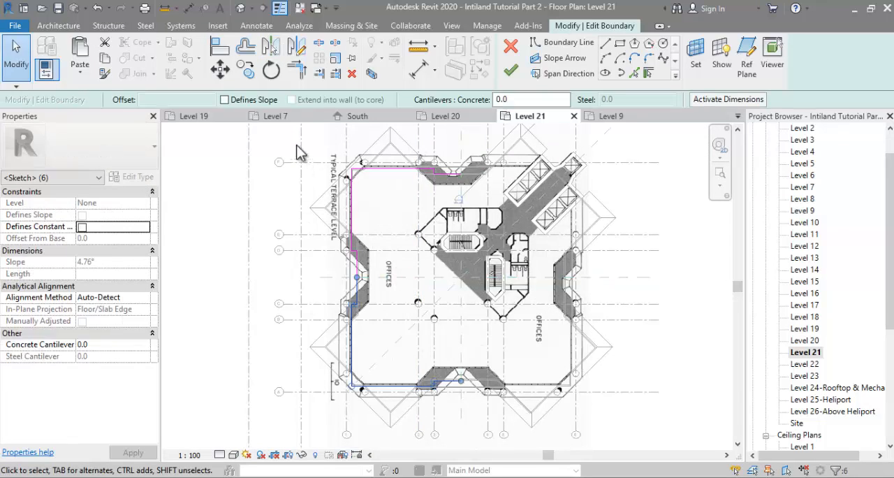
scroll(456, 387, up, 5)
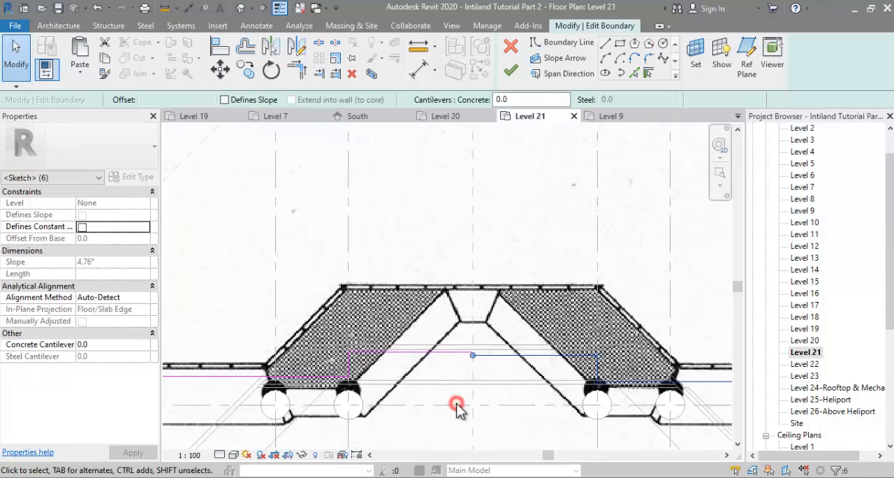
Step: Trim the mirrored boundary lines together at the plan's bottom recess
key(t)
key(r)
click(598, 371)
click(413, 352)
scroll(412, 357, down, 4)
scroll(517, 252, up, 2)
scroll(523, 360, down, 2)
key(Escape)
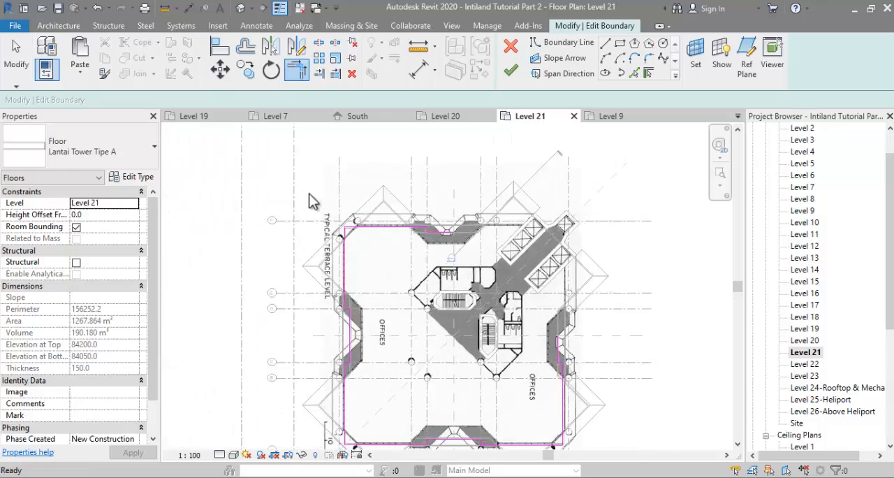
Step: Mirror the stepped boundary lines into the plan's upper-right quarter
scroll(306, 194, up, 1)
drag(307, 193, 506, 385)
scroll(631, 300, up, 2)
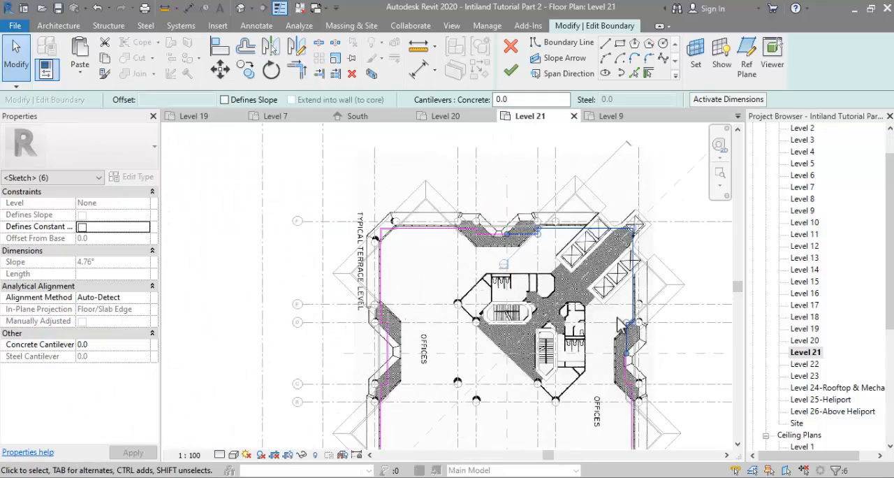
Step: Draw a diagonal boundary line across the floor's upper-right corner, over the lift lobby
scroll(632, 292, up, 1)
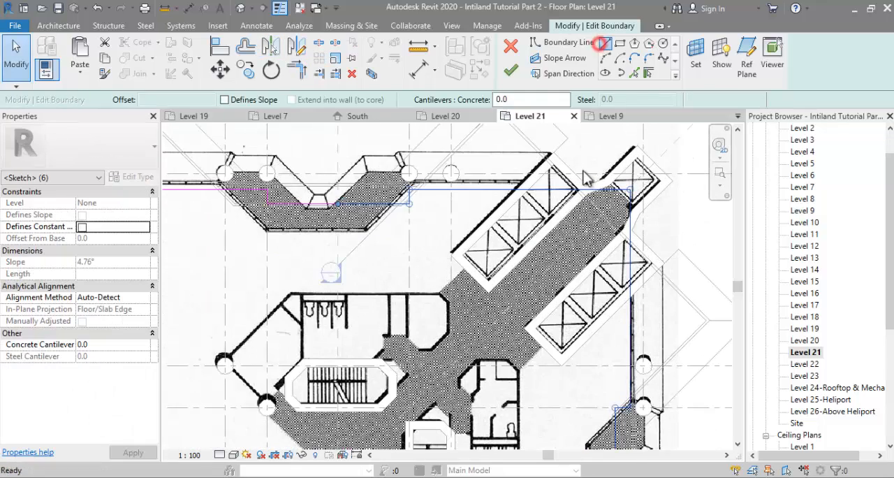
click(605, 44)
click(520, 189)
click(632, 301)
Step: Trim the plan's upper and right boundary edges to the new diagonal corner line
key(t)
key(r)
click(499, 190)
click(533, 203)
click(613, 282)
click(631, 331)
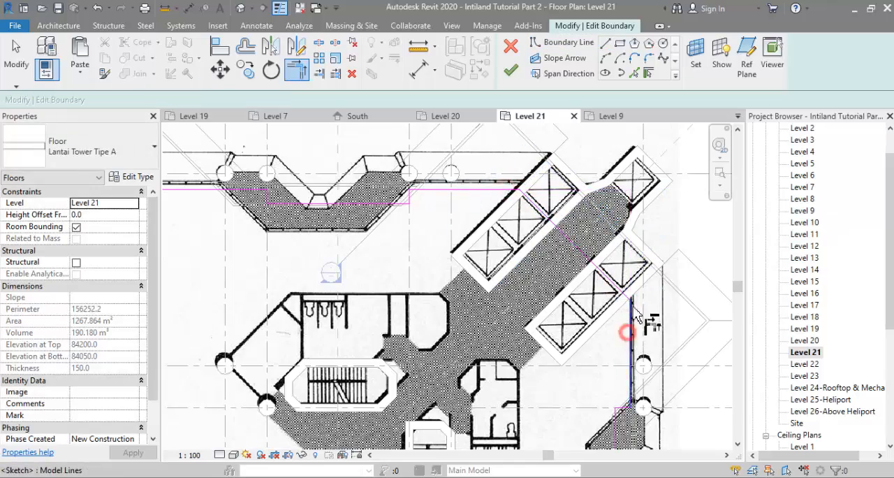
scroll(627, 314, up, 2)
key(Escape)
click(580, 252)
scroll(581, 246, down, 5)
key(Escape)
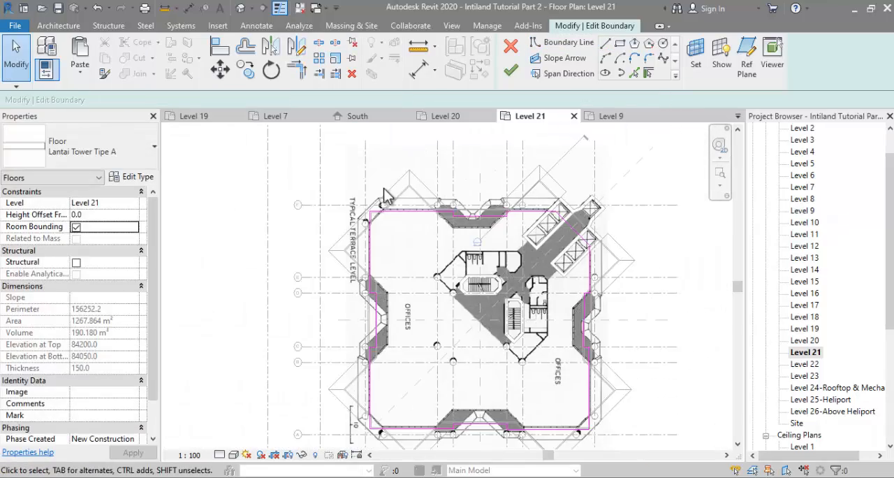
Step: Delete the overlapping boundary line at the plan's right recess, trim the recess edges together and finish the floor boundary
click(511, 71)
click(804, 458)
scroll(604, 326, up, 3)
click(560, 286)
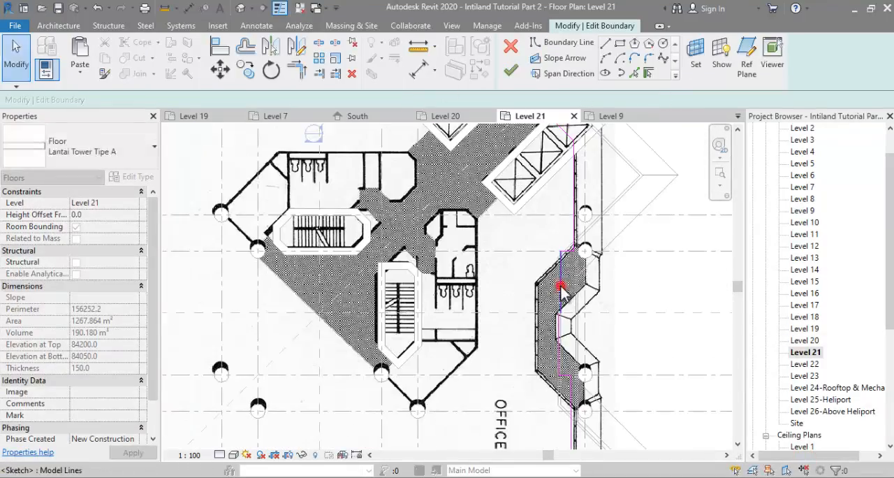
key(Delete)
key(t)
key(r)
click(568, 251)
click(559, 337)
scroll(594, 197, down, 3)
click(512, 72)
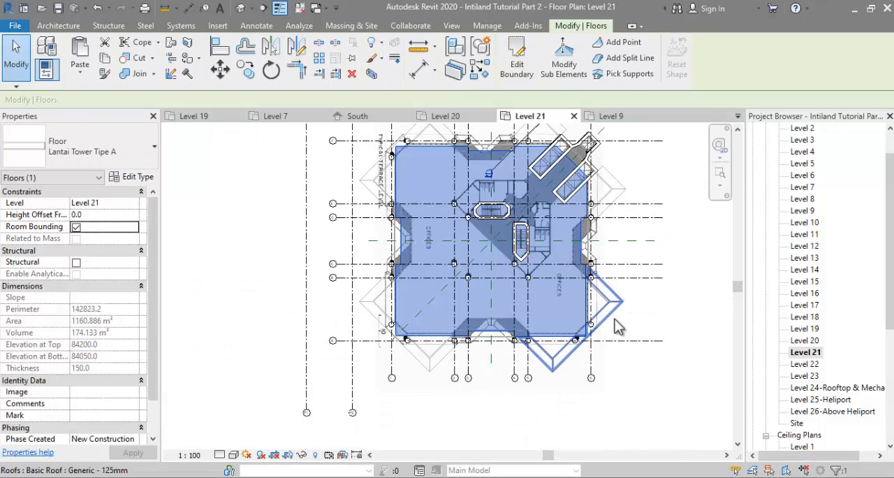
key(Escape)
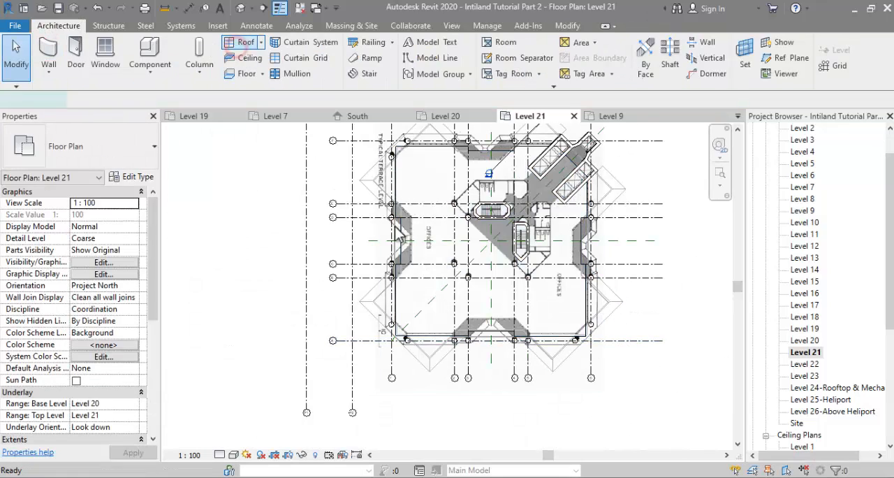
Step: Start a footprint roof on Level 21 and pick the floor edges around the plan's upper-left corner, including both recess returns
click(246, 42)
scroll(394, 143, up, 4)
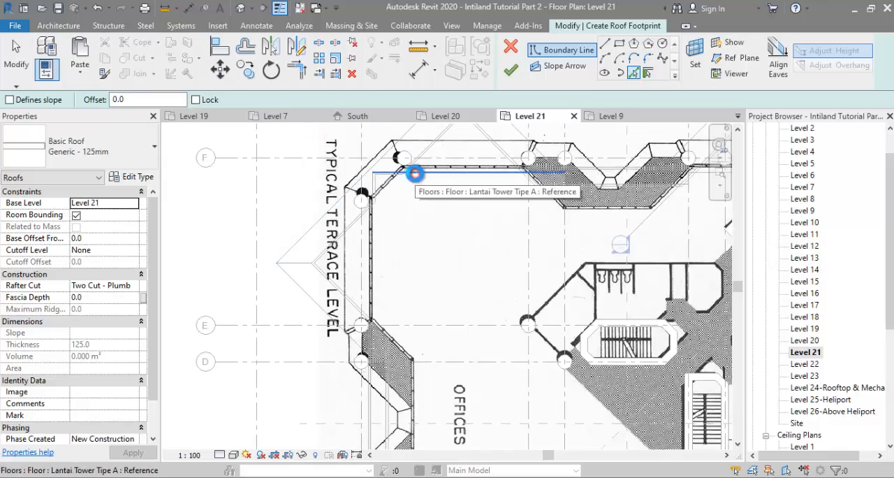
click(415, 173)
scroll(367, 184, up, 2)
click(377, 183)
scroll(377, 182, down, 3)
scroll(384, 338, up, 3)
click(384, 234)
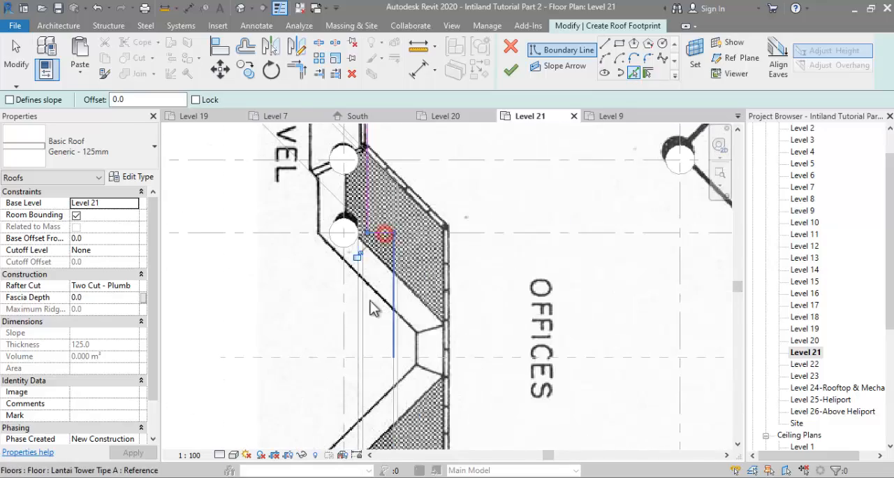
scroll(370, 301, down, 3)
scroll(421, 241, up, 4)
click(435, 221)
scroll(478, 250, down, 3)
Step: Offset a copy of the picked roof edge chain outward by 1700
click(246, 46)
drag(307, 100, 286, 107)
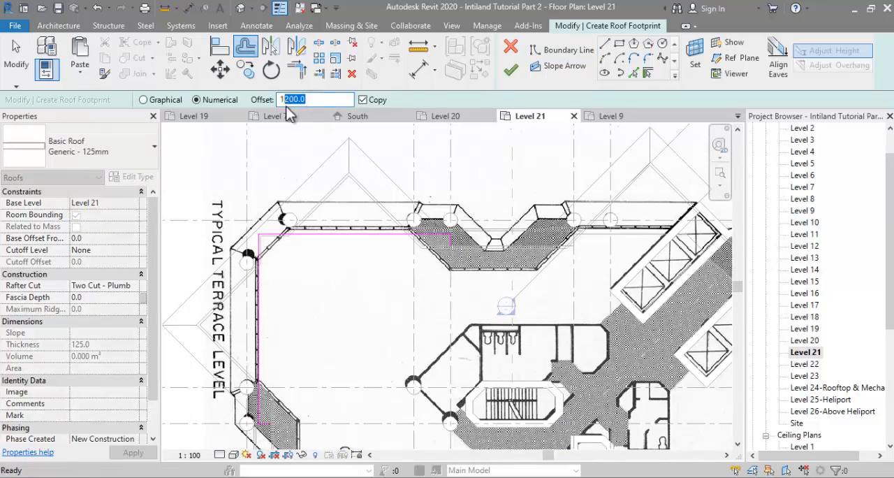
click(322, 231)
scroll(438, 162, down, 3)
Step: Try to close the gap between the inner and outer roof lines at the left recess
click(561, 50)
scroll(335, 316, up, 5)
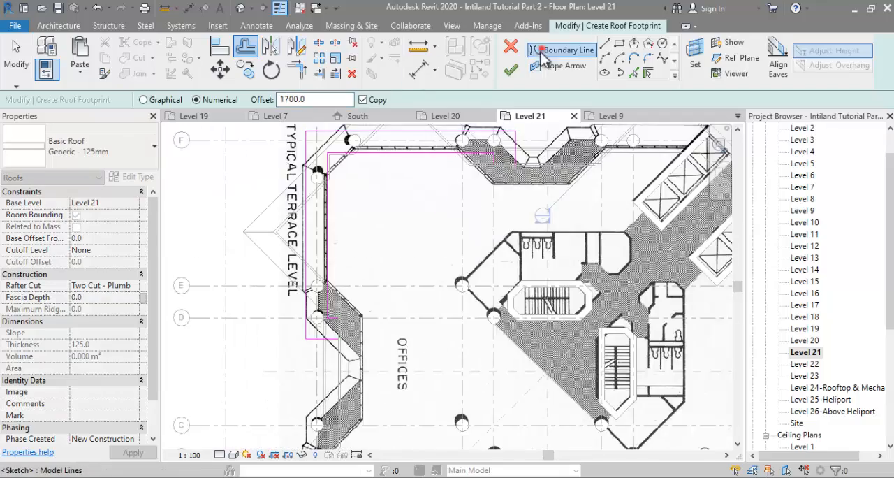
click(344, 315)
click(345, 352)
scroll(321, 368, down, 3)
scroll(318, 364, down, 1)
key(Escape)
key(Escape)
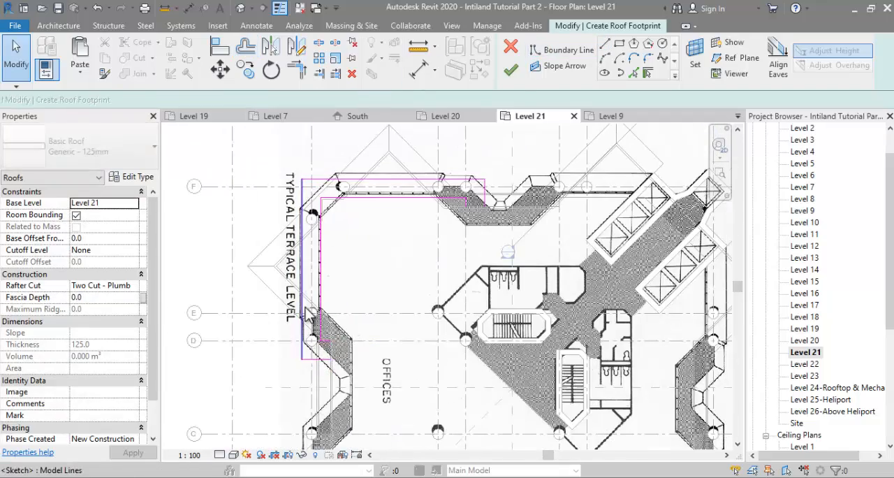
Step: Make the outer chain of roof lines slope-defining with a slope of 50°
key(Tab)
click(302, 331)
click(294, 100)
text(50)
Step: Draw the closing lines between the inner and outer roof outlines at the upper and left recesses, and finish the roof
click(562, 50)
scroll(472, 208, up, 3)
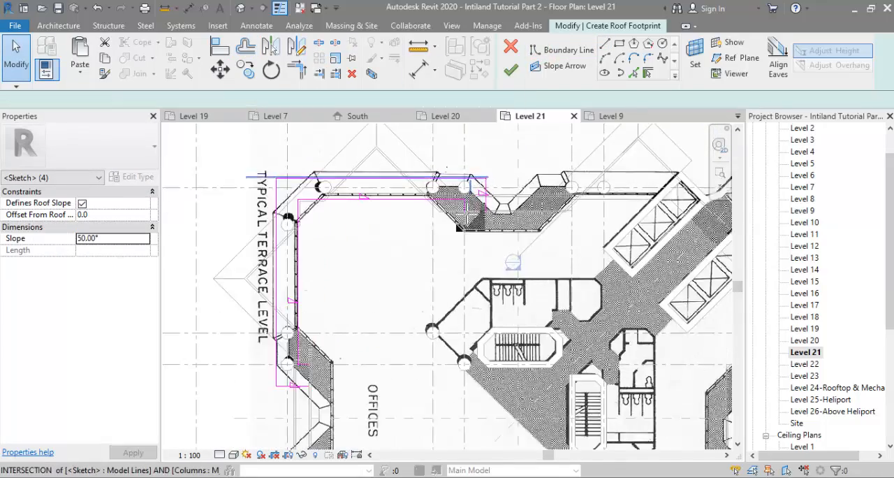
click(462, 215)
click(494, 215)
scroll(494, 214, down, 4)
scroll(403, 359, up, 3)
scroll(421, 246, up, 1)
click(403, 217)
click(402, 185)
scroll(355, 297, down, 4)
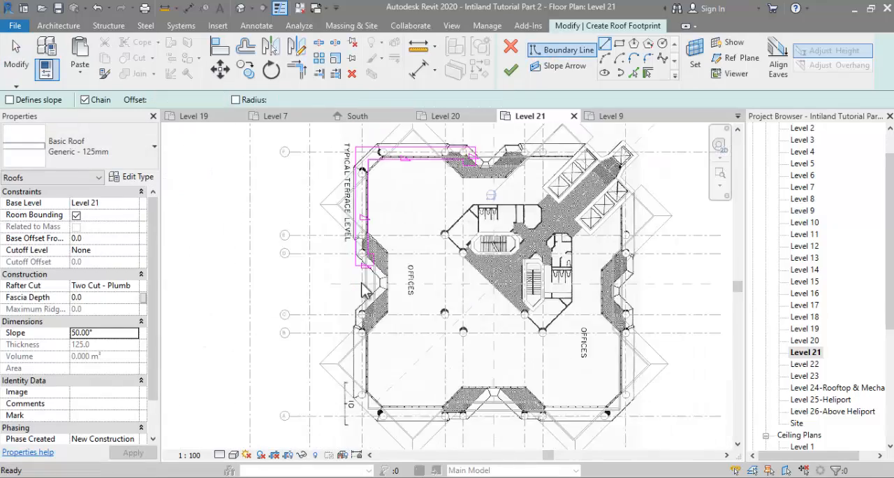
click(510, 72)
Step: In the 3D view, set the new Level 21 corner roof's base offset to -1200
scroll(822, 411, down, 2)
double_click(799, 400)
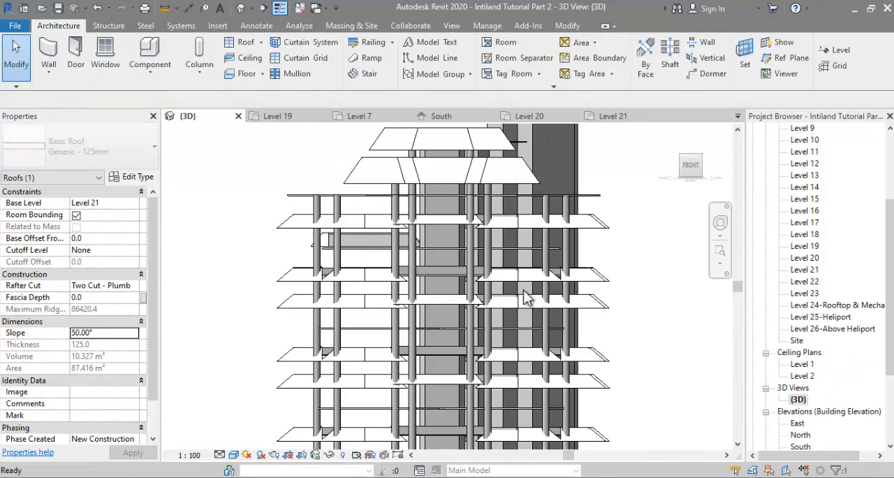
scroll(297, 219, up, 1)
click(278, 242)
click(319, 269)
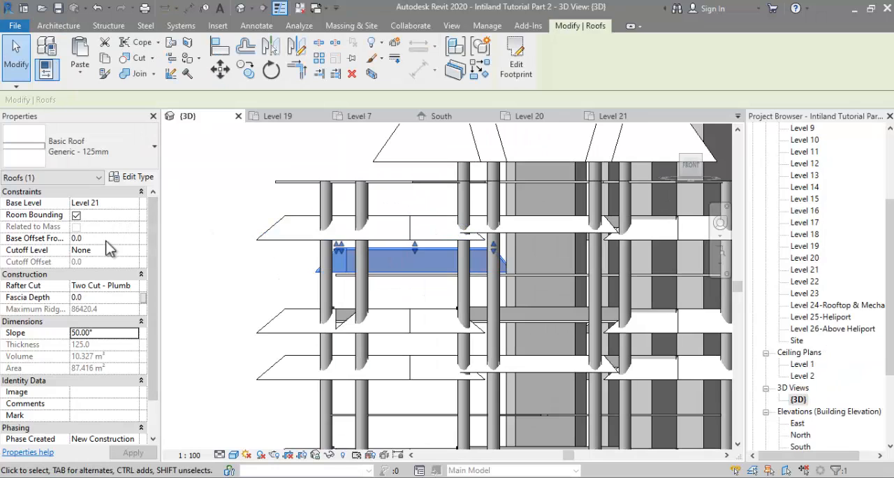
shift+middle_drag(318, 293, 419, 300)
click(269, 304)
click(289, 279)
Step: In the Level 21 plan, mirror the corner roof about the horizontal and vertical centrelines to cover the remaining corners
double_click(817, 273)
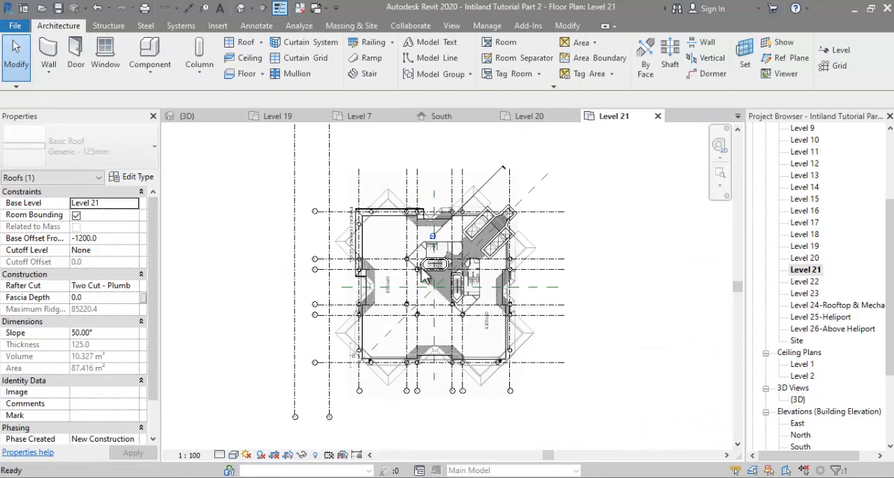
click(453, 402)
click(618, 381)
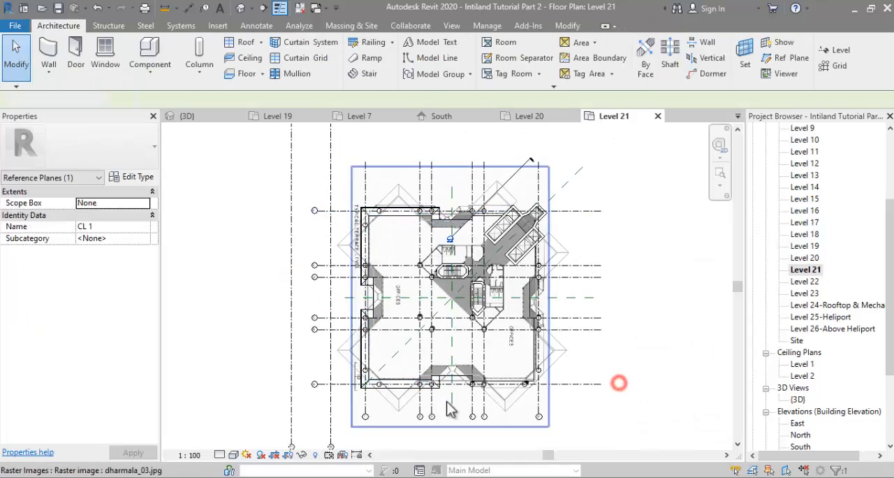
click(437, 387)
key(m)
key(m)
click(451, 399)
Step: Edit the upper-right roof's footprint to keep only its horizontal arm, ending along the lift shaft's diagonal edge, and finish it
scroll(454, 215, up, 6)
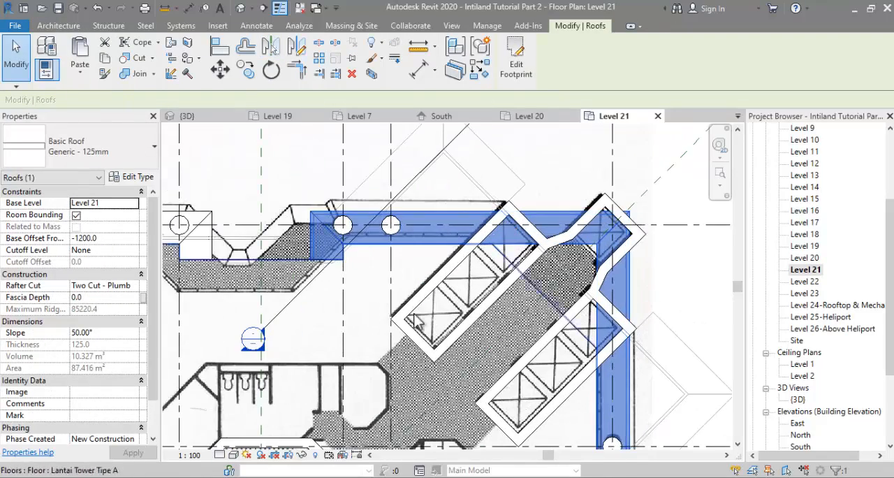
double_click(542, 211)
scroll(523, 190, down, 3)
scroll(502, 206, up, 4)
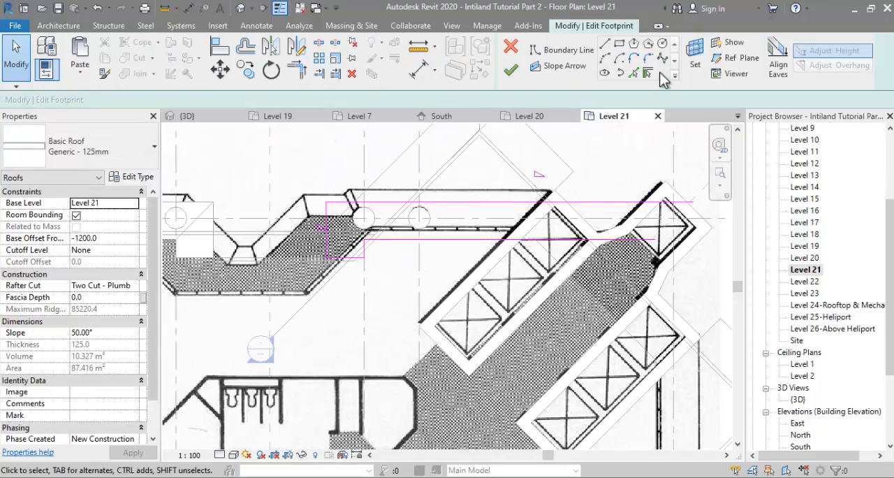
key(t)
key(r)
click(520, 225)
click(495, 240)
scroll(503, 190, down, 4)
click(510, 70)
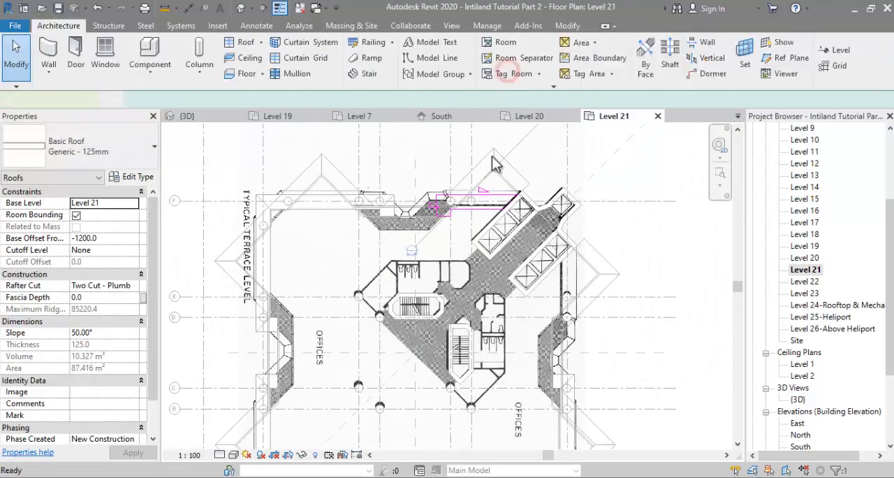
Step: Mirror the shortened upper-right roof about the diagonal reference plane
key(m)
key(m)
click(403, 369)
scroll(590, 269, down, 2)
key(Escape)
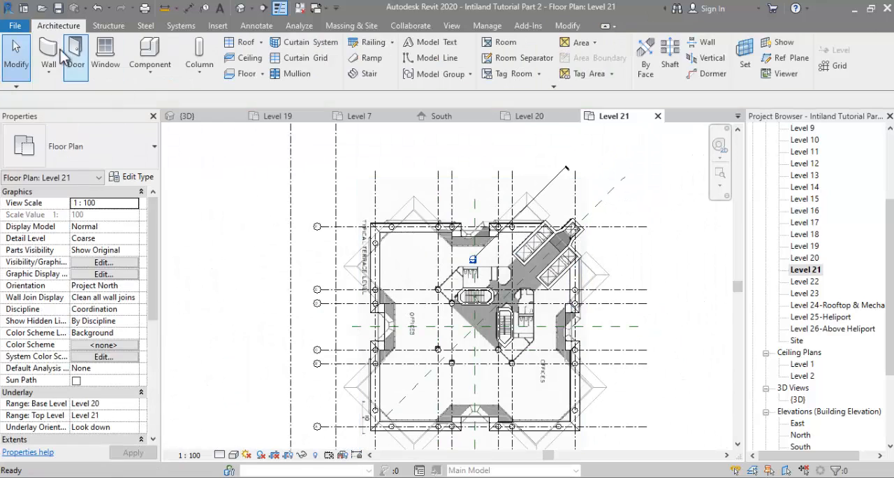
Step: Place Parapet walls along the whole chain of Level 21 floor edges with a top offset of 1000
click(53, 53)
click(516, 75)
scroll(433, 223, up, 3)
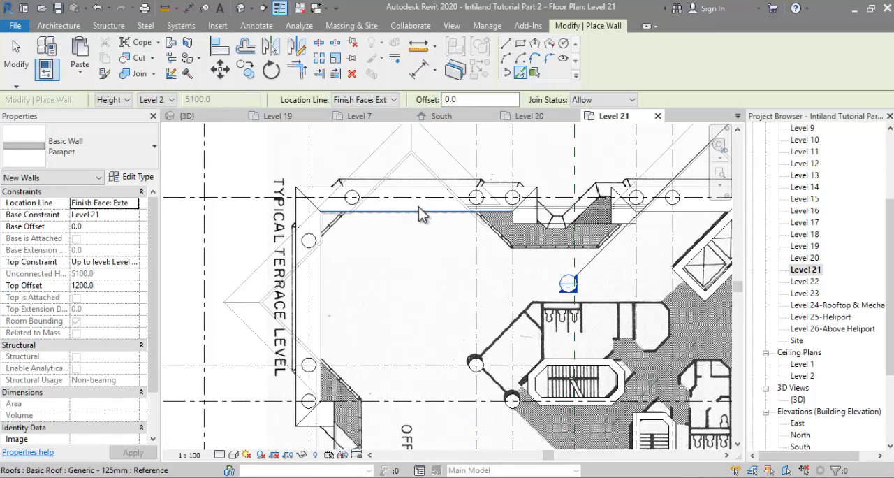
key(Tab)
key(Tab)
click(418, 207)
click(111, 287)
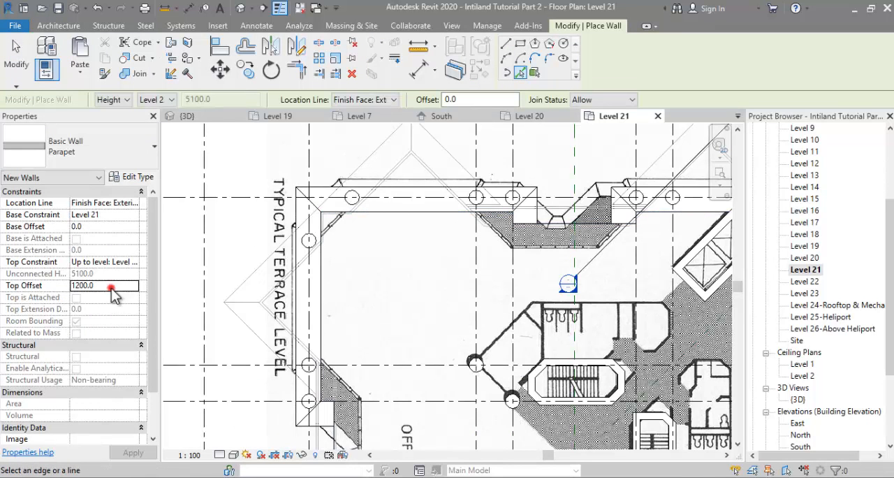
text(1000)
key(Return)
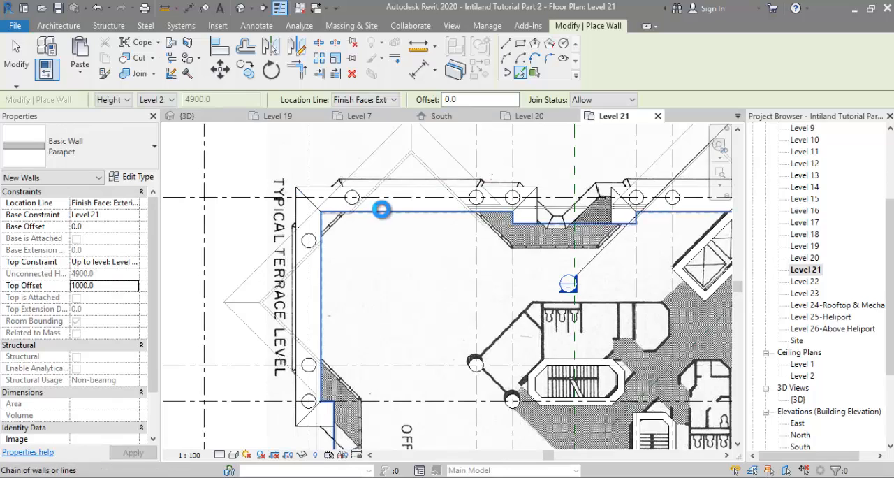
click(382, 210)
scroll(412, 212, down, 3)
key(Escape)
Step: In the 3D view, select the whole chain of Level 21 parapet walls and set their top constraint to Level 21
double_click(797, 399)
shift+middle_drag(580, 347, 385, 239)
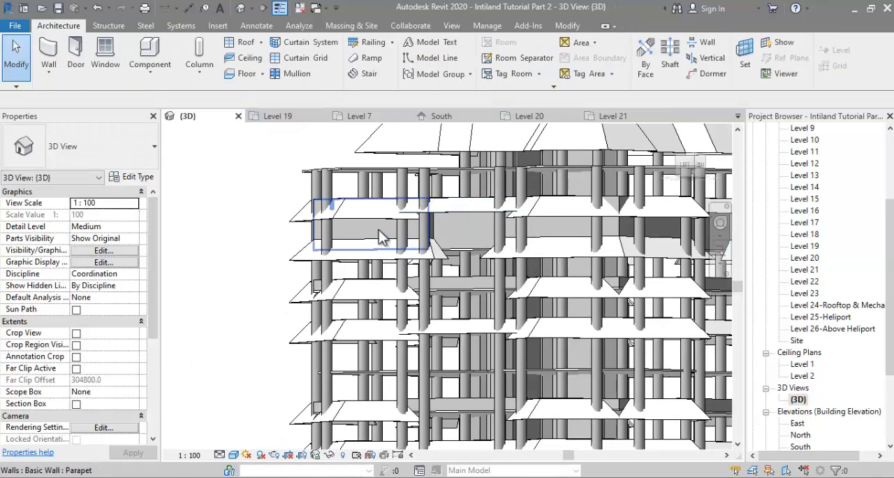
click(378, 230)
key(Tab)
click(391, 232)
click(135, 262)
click(131, 314)
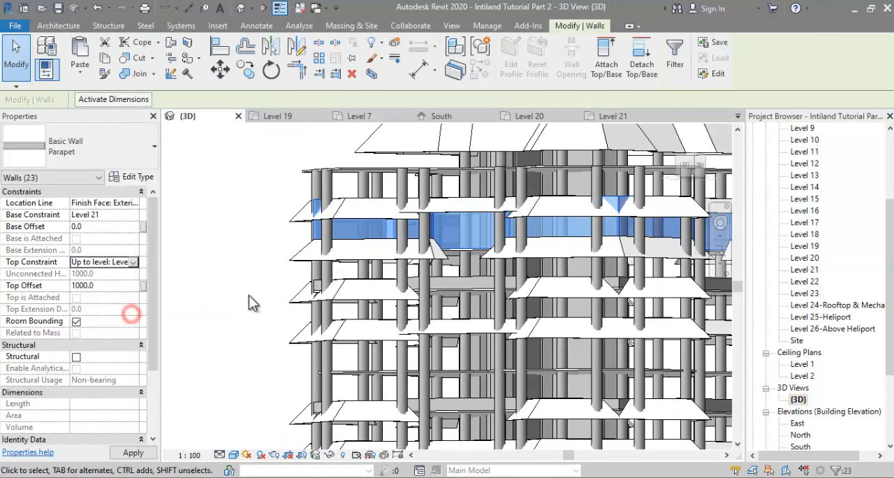
click(253, 302)
scroll(293, 262, down, 3)
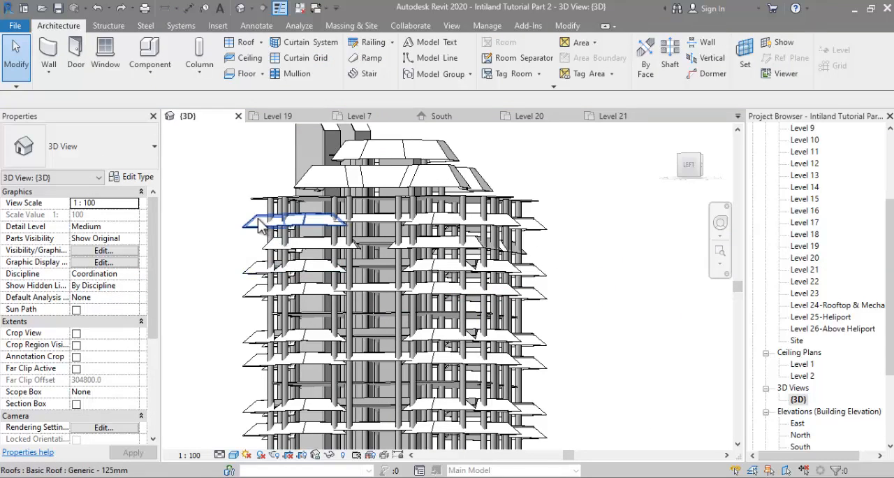
scroll(225, 216, up, 1)
shift+middle_drag(270, 230, 285, 274)
shift+middle_drag(238, 258, 285, 203)
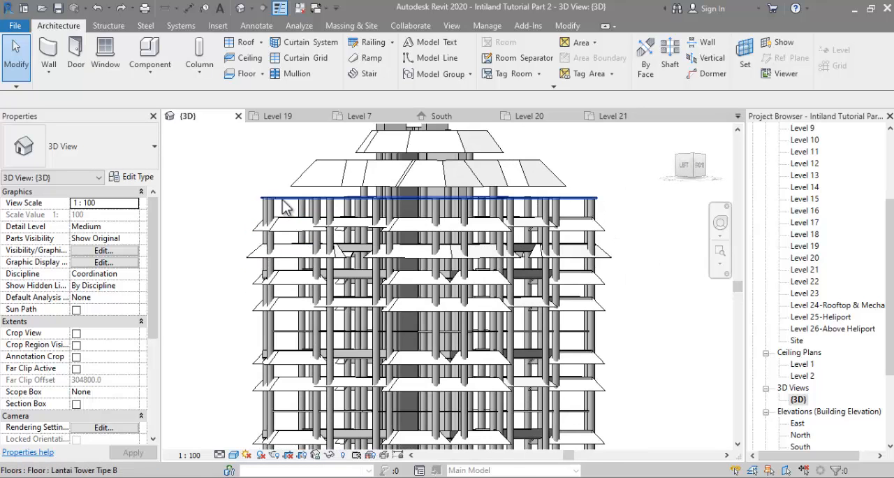
click(258, 250)
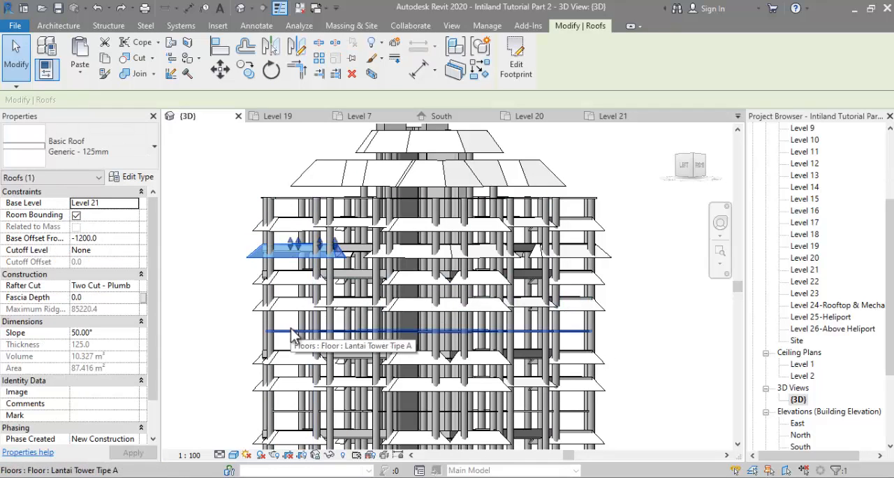
Step: Delete the four old typical floors that have no sloped roofs below Level 21, including the one on Level 15
scroll(257, 214, down, 2)
scroll(293, 373, up, 2)
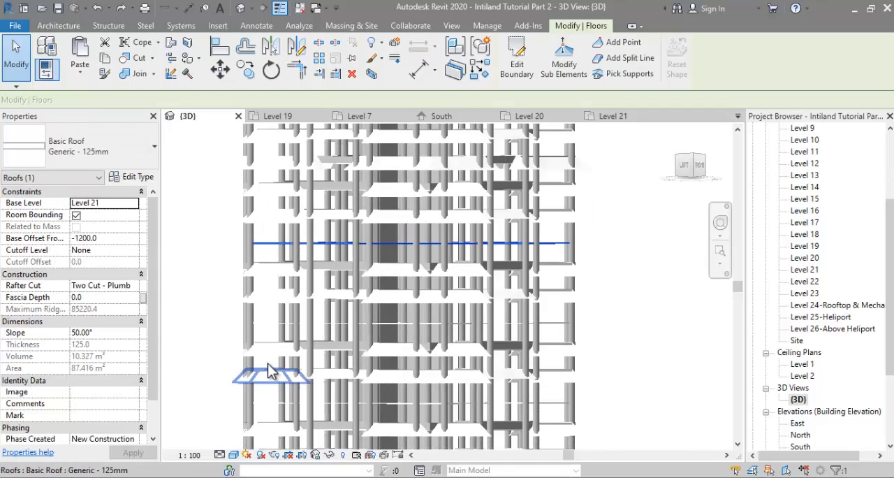
key(Delete)
click(266, 327)
scroll(309, 235, down, 2)
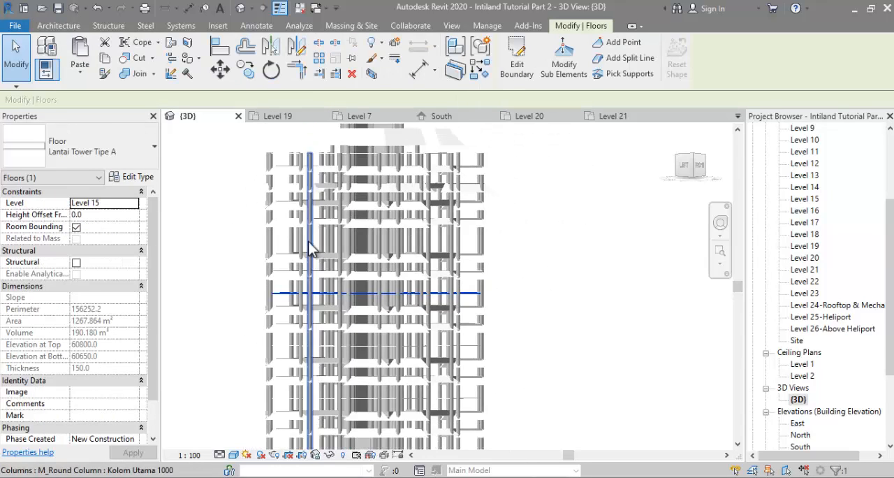
scroll(282, 351, up, 2)
key(Delete)
click(277, 340)
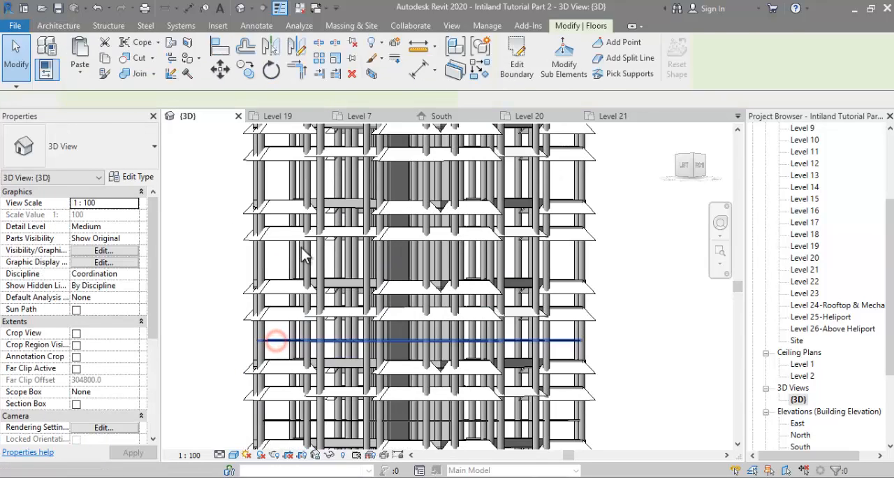
key(Delete)
scroll(301, 247, down, 1)
click(285, 378)
scroll(311, 253, down, 1)
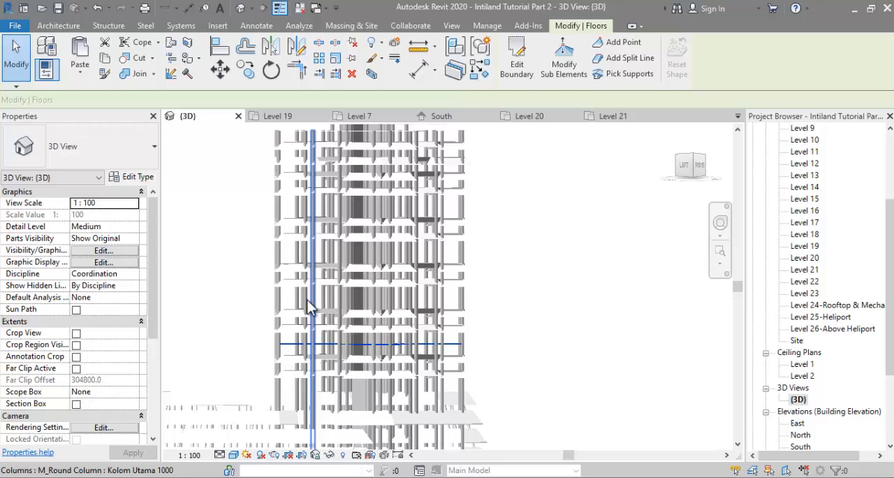
key(Delete)
scroll(301, 304, down, 1)
scroll(304, 192, up, 4)
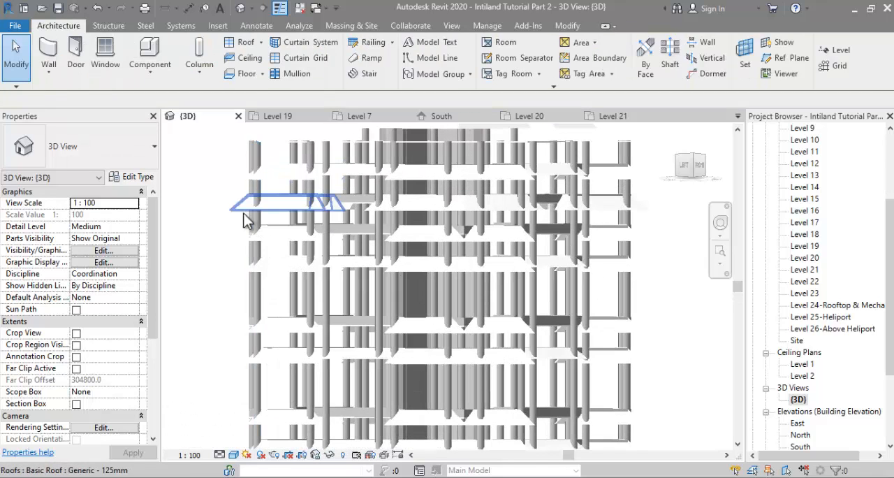
click(211, 216)
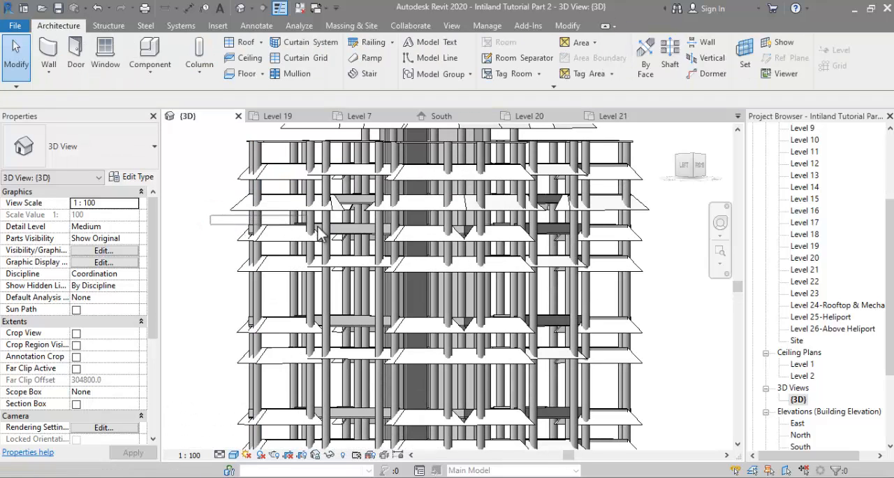
drag(486, 238, 647, 246)
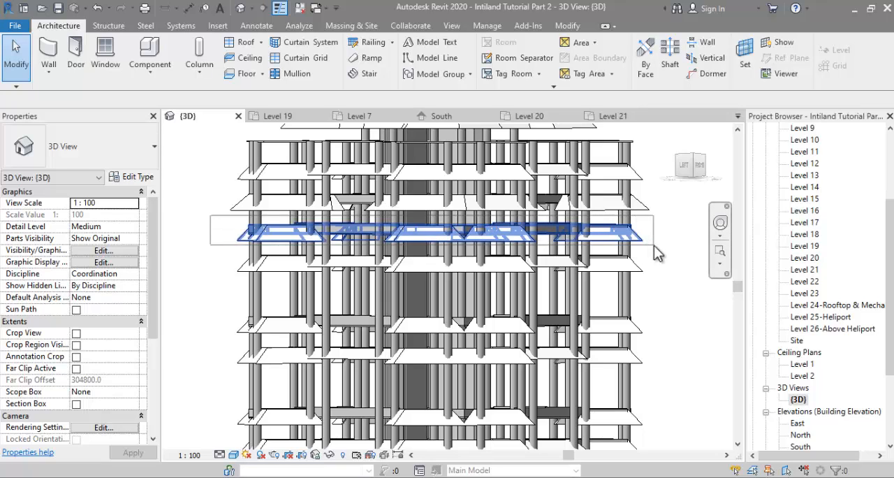
drag(656, 253, 585, 273)
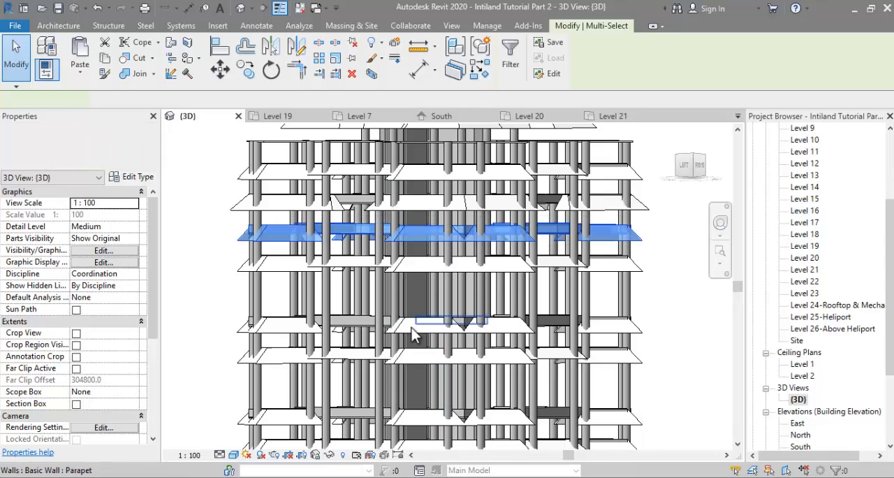
scroll(420, 234, down, 1)
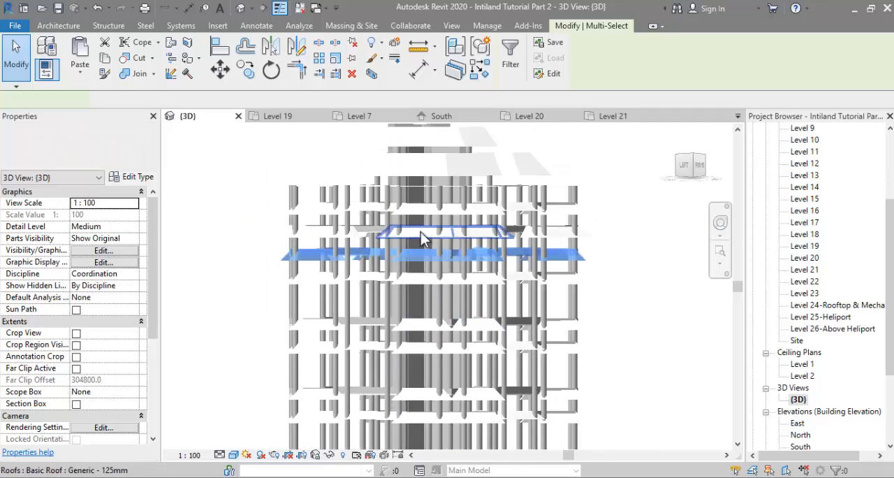
click(628, 241)
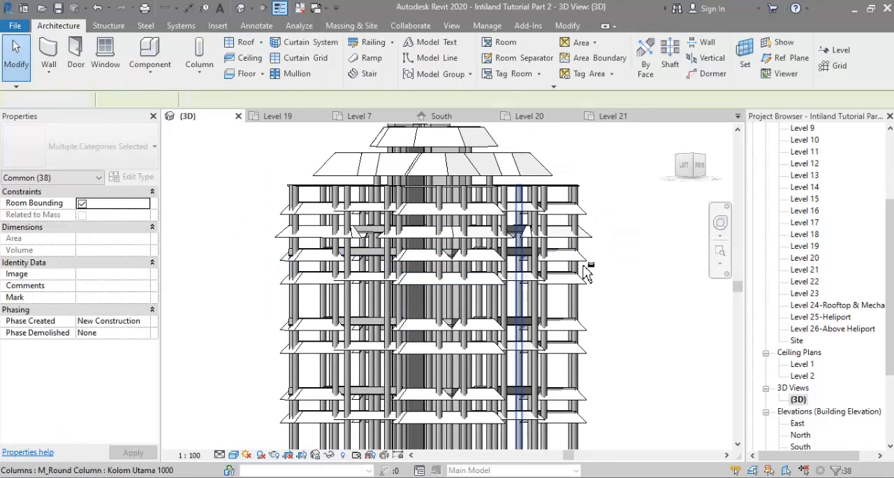
Step: Select the complete Level 21 terrace with its floor, sloped roofs and parapet walls, and check the selection by category
shift+middle_drag(586, 272, 590, 299)
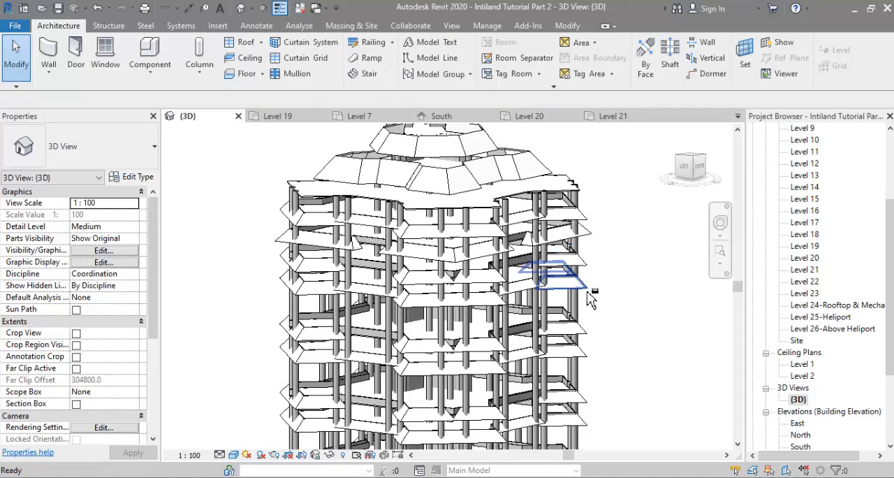
click(282, 241)
shift+middle_drag(624, 264, 626, 241)
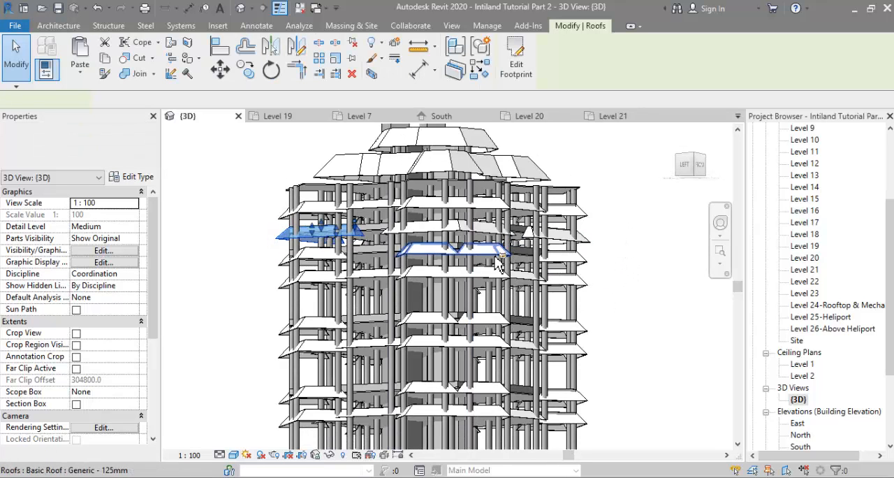
shift+middle_drag(495, 255, 499, 271)
drag(261, 224, 625, 256)
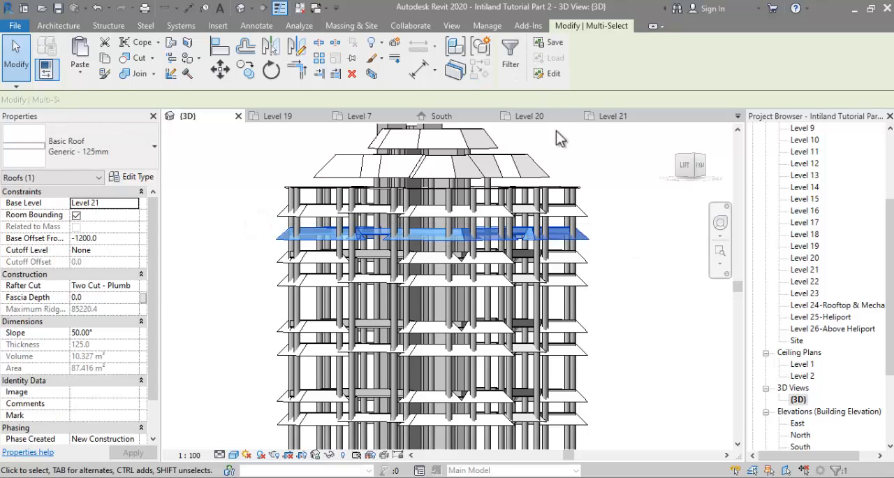
click(510, 60)
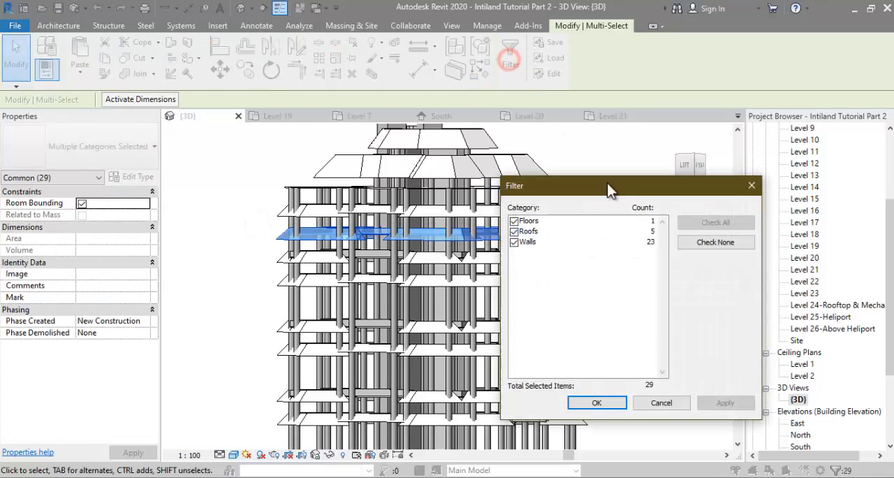
click(597, 403)
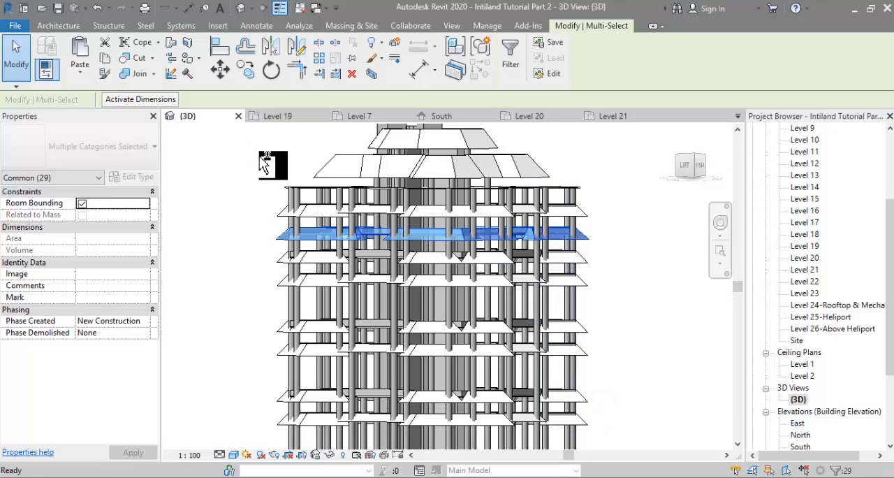
Step: Copy the selected terrace assembly and paste it aligned to Level 18, Level 15 and the lower levels emptied of old floors
click(80, 74)
click(112, 124)
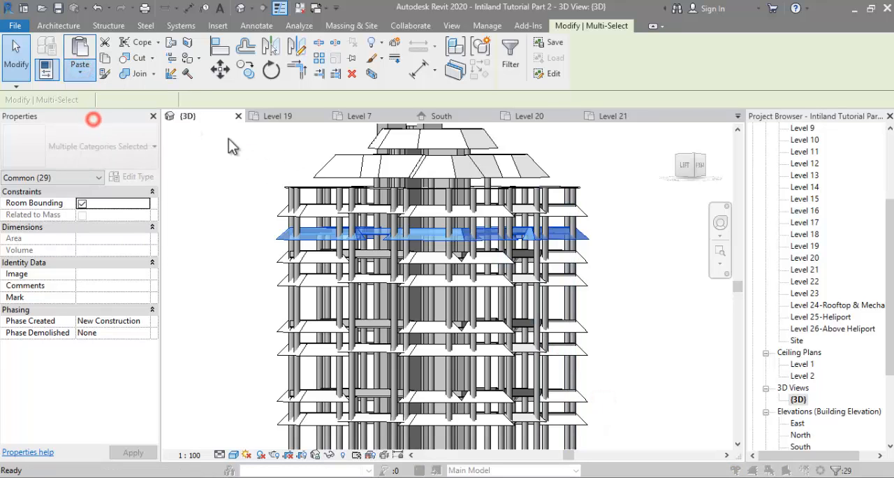
scroll(454, 250, down, 3)
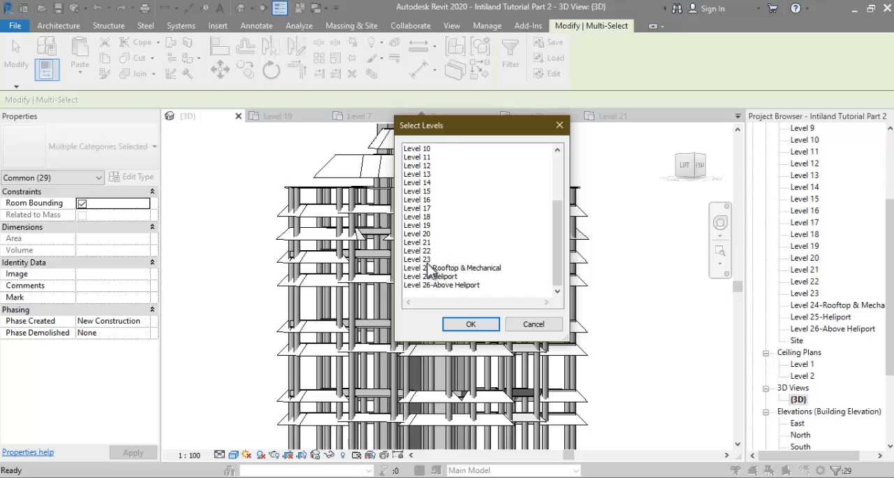
click(427, 217)
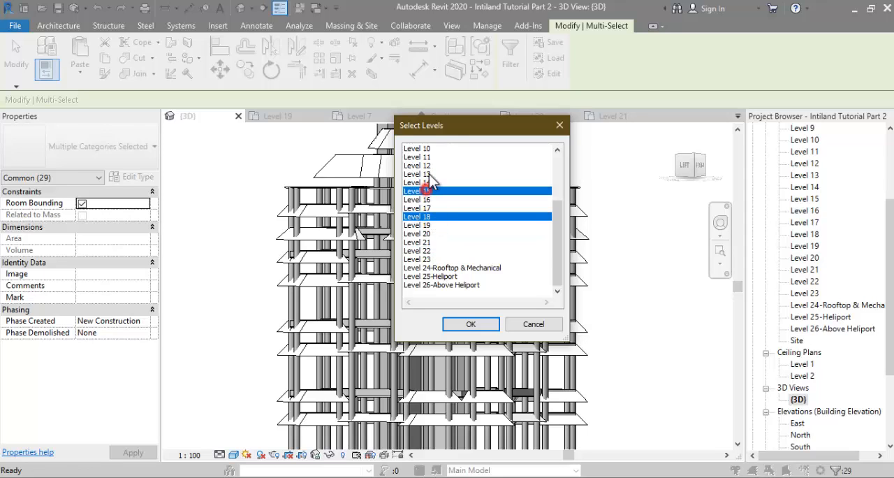
scroll(433, 170, up, 1)
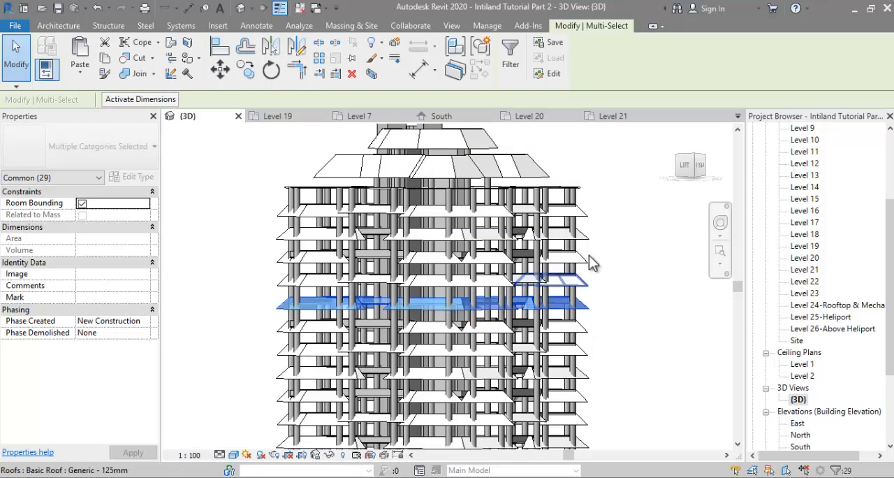
scroll(569, 234, down, 4)
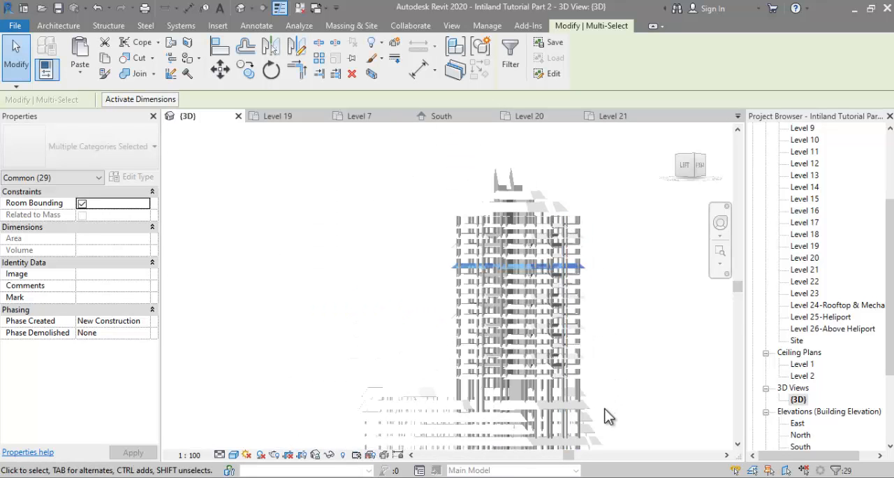
scroll(606, 414, up, 1)
click(601, 180)
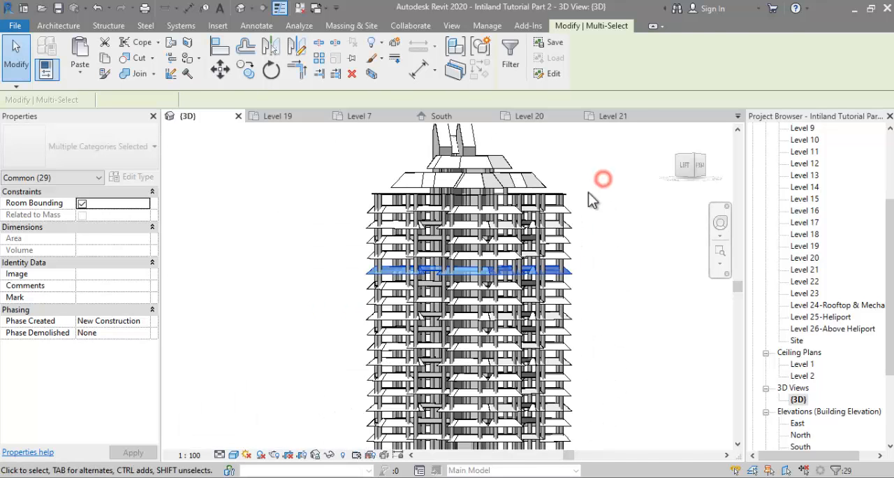
Step: Examine the Level 23 floor edge and compare it with the reference images 000 Lahan Intiland.jpg and Typikal a.jpg in Photos
scroll(384, 206, up, 3)
click(392, 255)
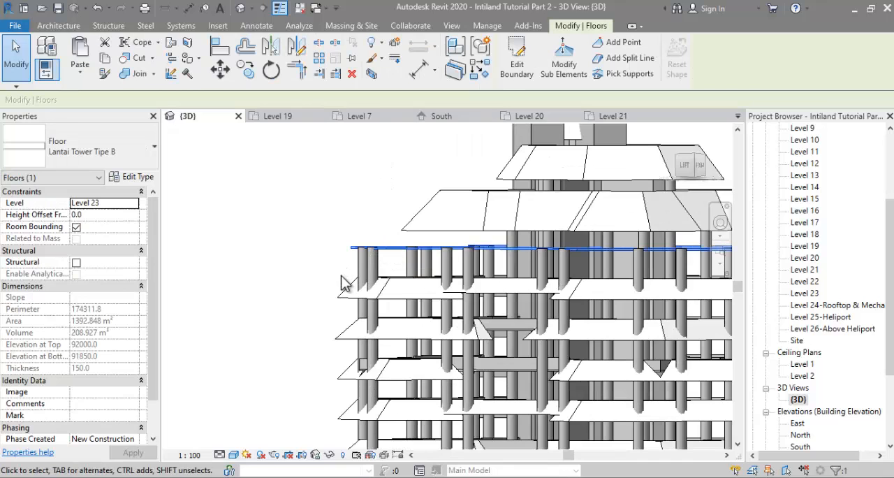
shift+middle_drag(342, 285, 338, 316)
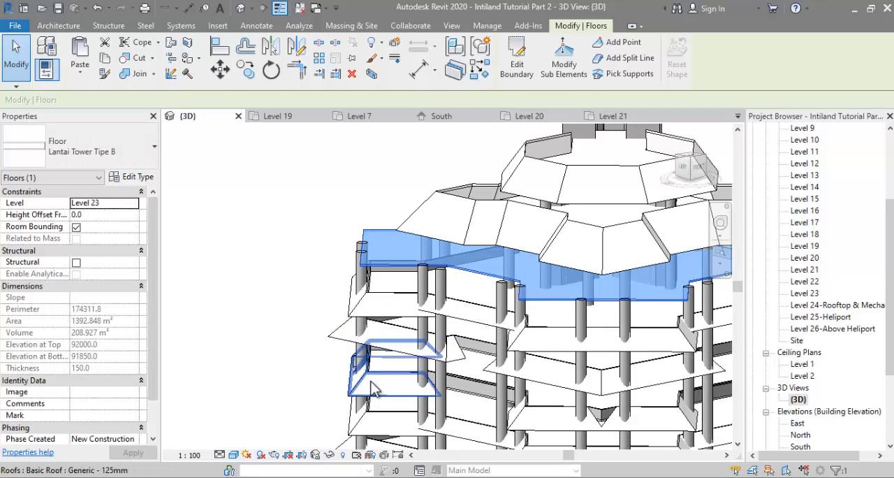
shift+middle_drag(388, 271, 304, 444)
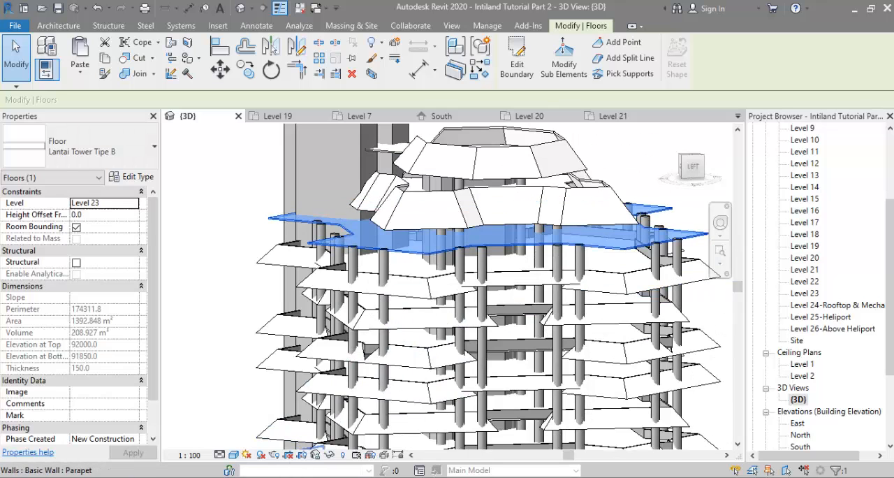
mouse_move(272, 477)
click(131, 433)
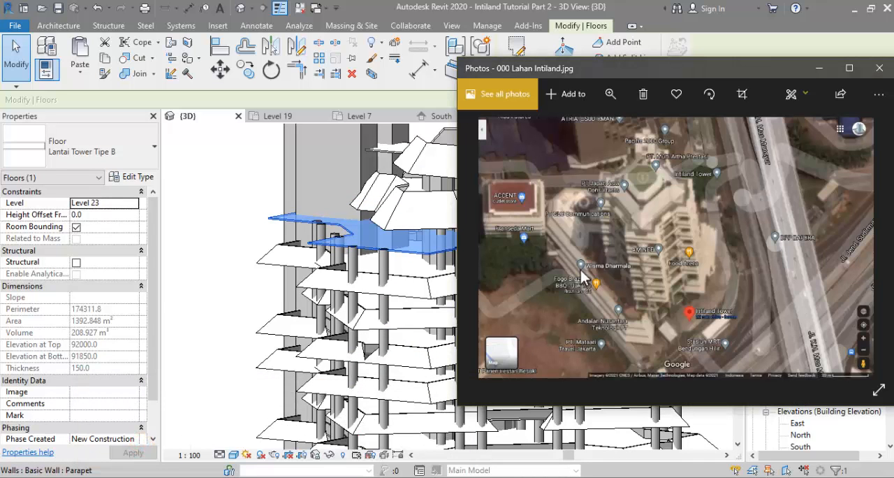
scroll(660, 199, up, 3)
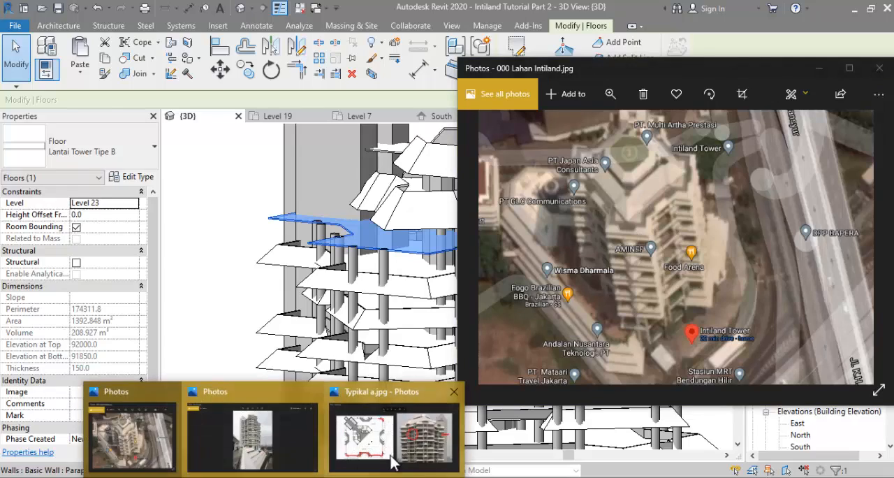
click(393, 461)
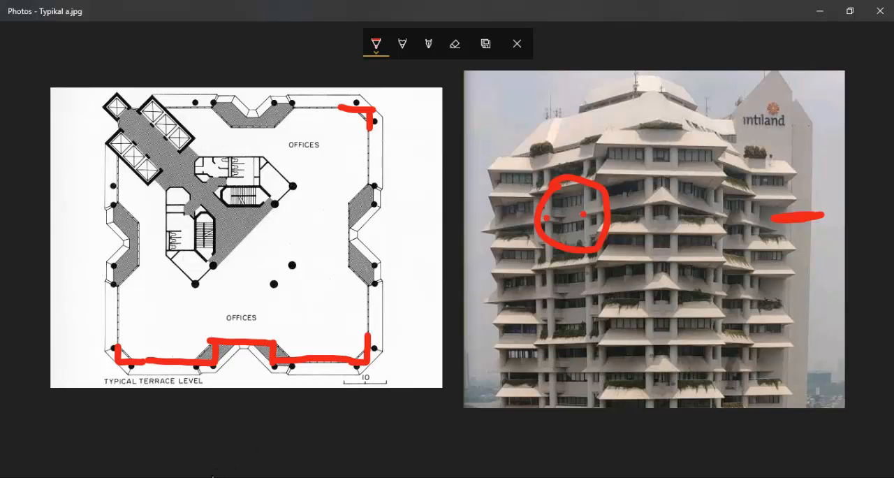
key(alt+Tab)
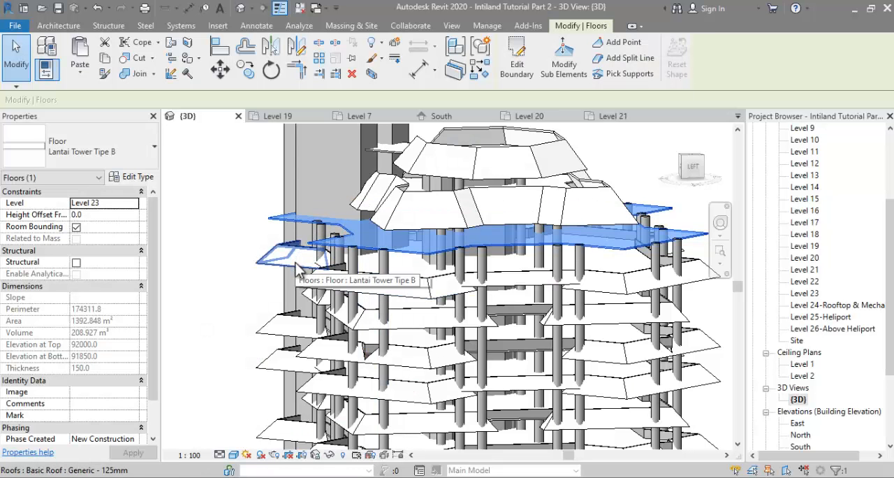
Step: Copy the sloped corner roof on Level 22 and paste it aligned to Level 23
click(313, 288)
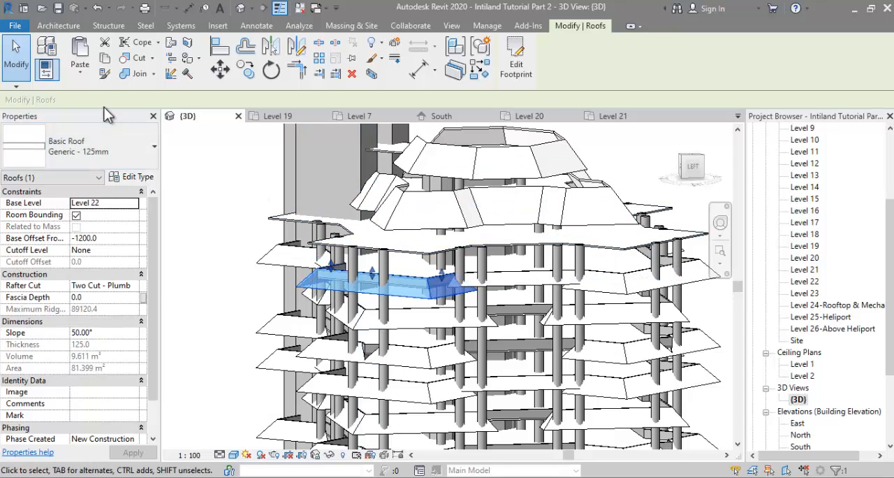
click(81, 74)
click(104, 118)
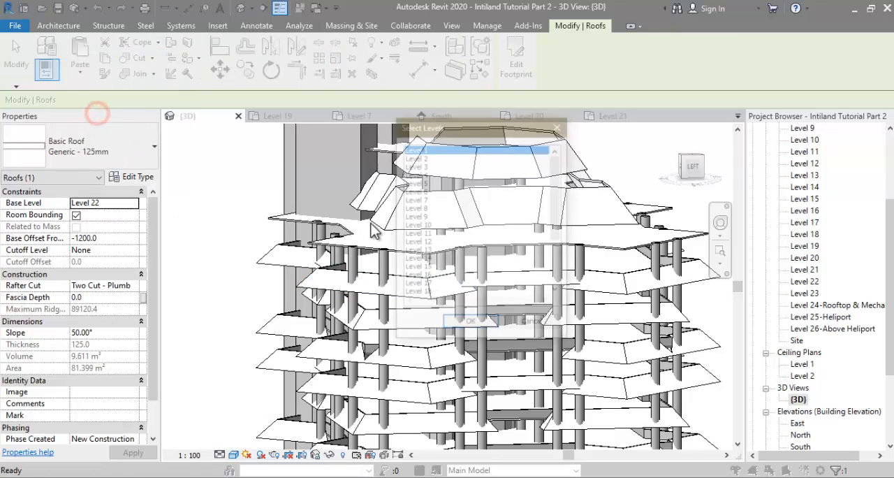
scroll(479, 265, down, 2)
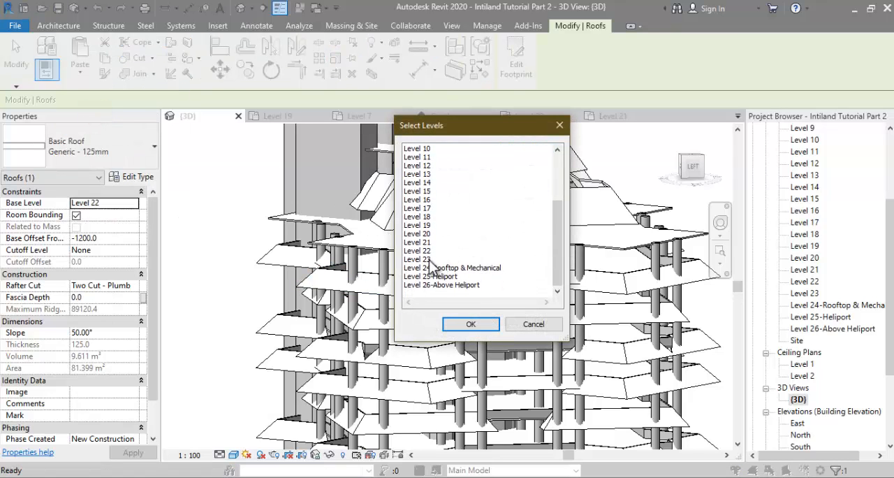
double_click(427, 260)
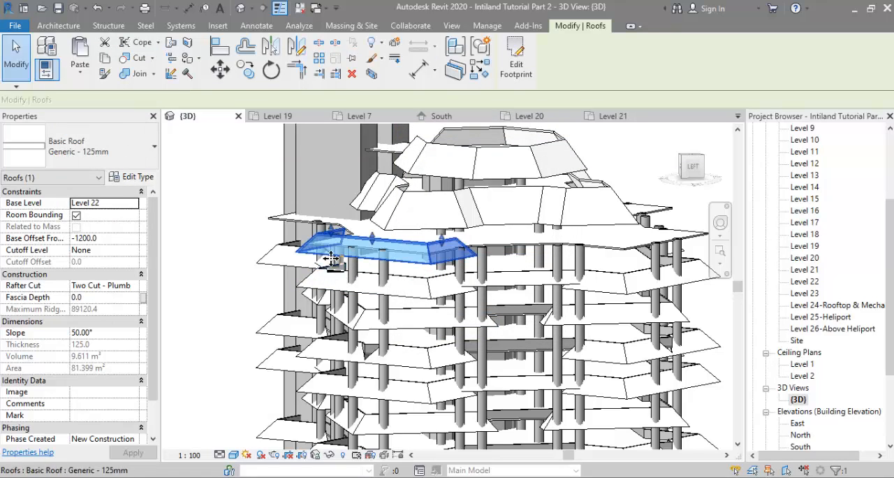
shift+middle_drag(322, 271, 286, 313)
scroll(358, 250, up, 4)
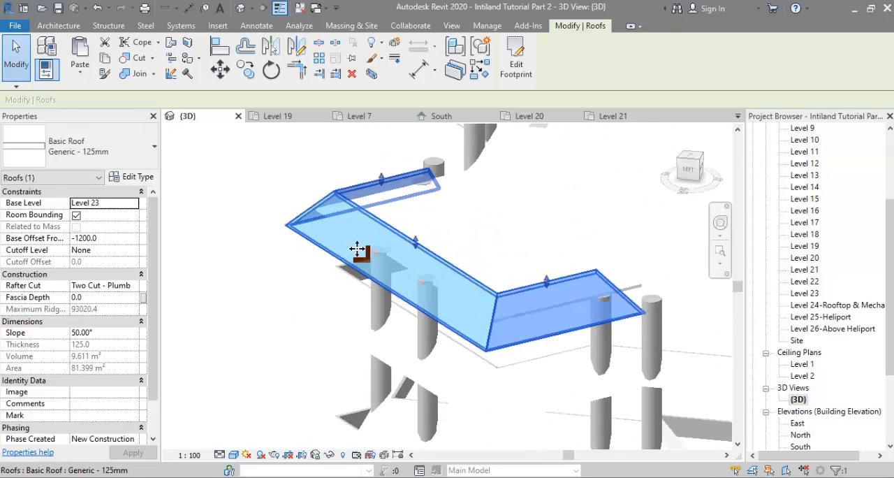
scroll(358, 256, up, 4)
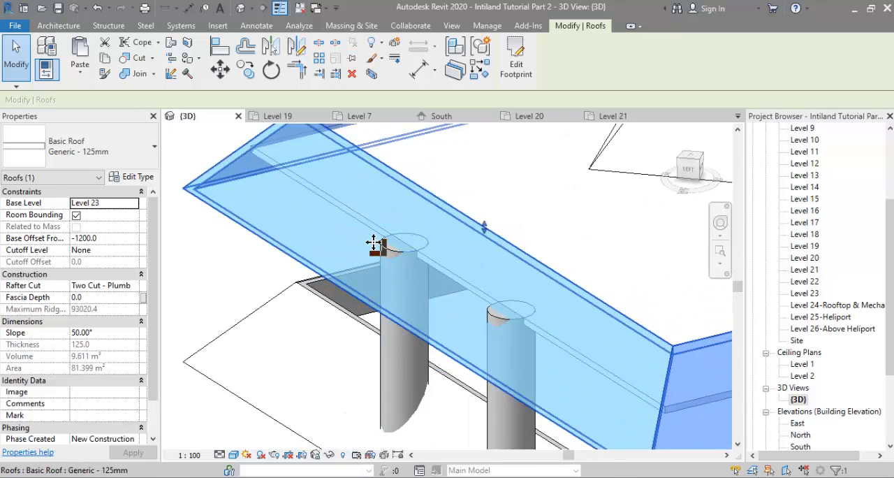
scroll(305, 269, down, 6)
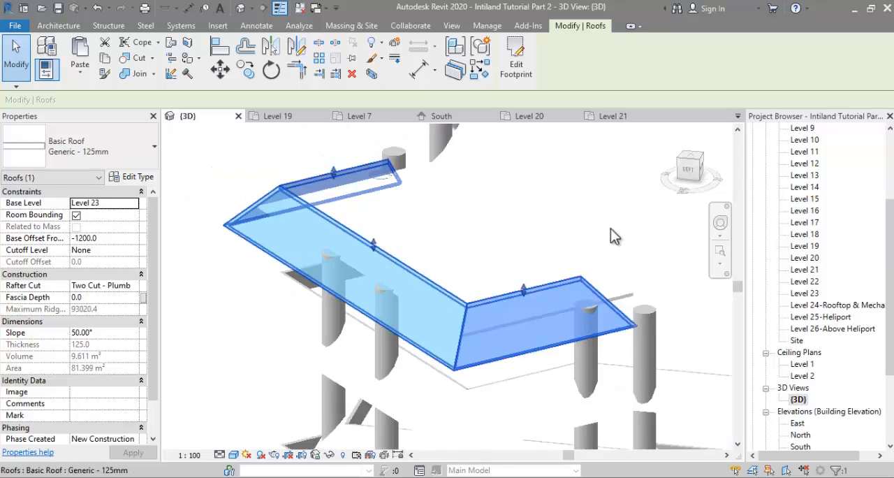
Step: Open the Level 23 floor plan and start editing the footprint of the pasted corner roof
double_click(810, 294)
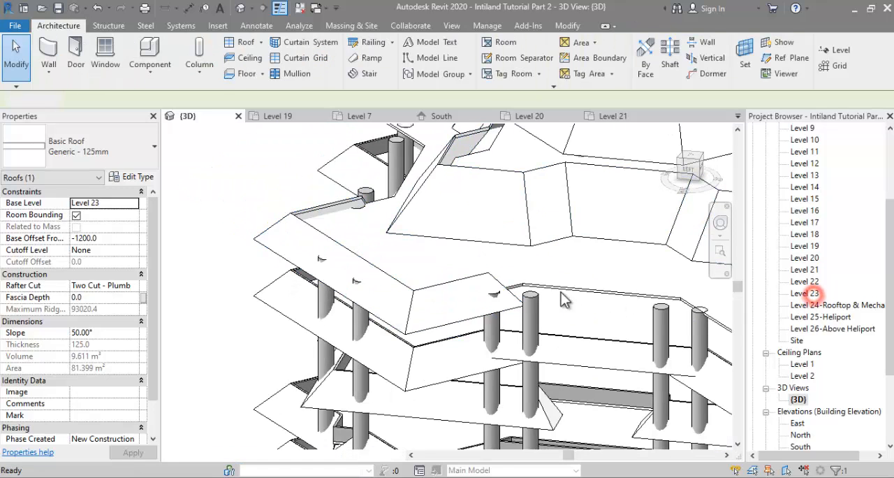
scroll(373, 278, up, 3)
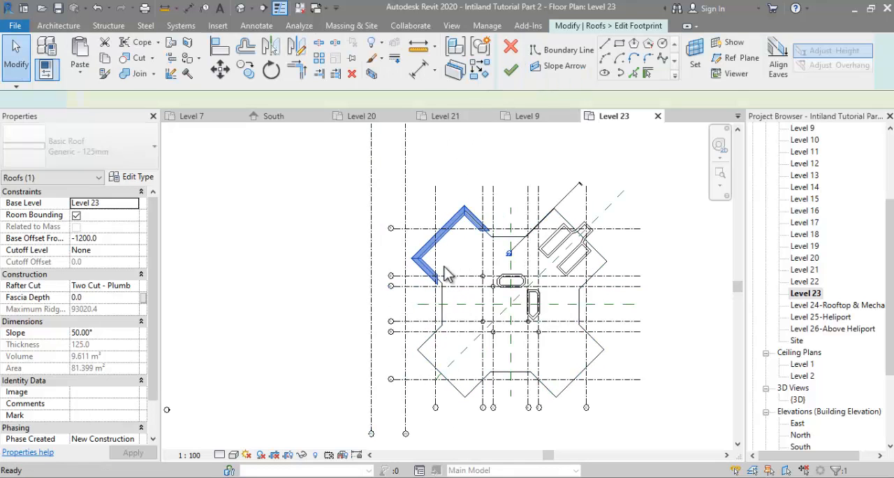
scroll(409, 286, up, 3)
click(520, 208)
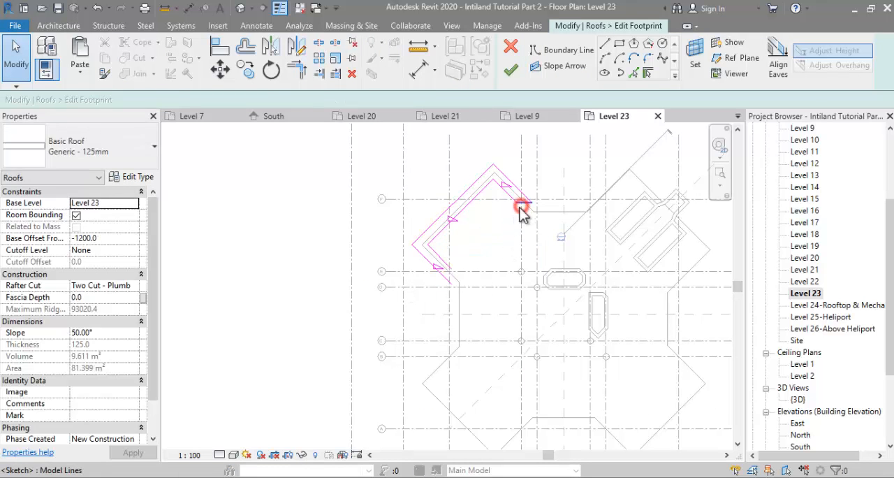
Step: Mirror the corner roof's complete boundary sketch about the horizontal centre reference plane
drag(371, 147, 617, 313)
key(m)
key(m)
click(507, 313)
Step: Mirror the south-west corner's boundary lines about the vertical centre reference plane, and mirror that copy about the horizontal one
scroll(451, 208, down, 3)
key(m)
key(m)
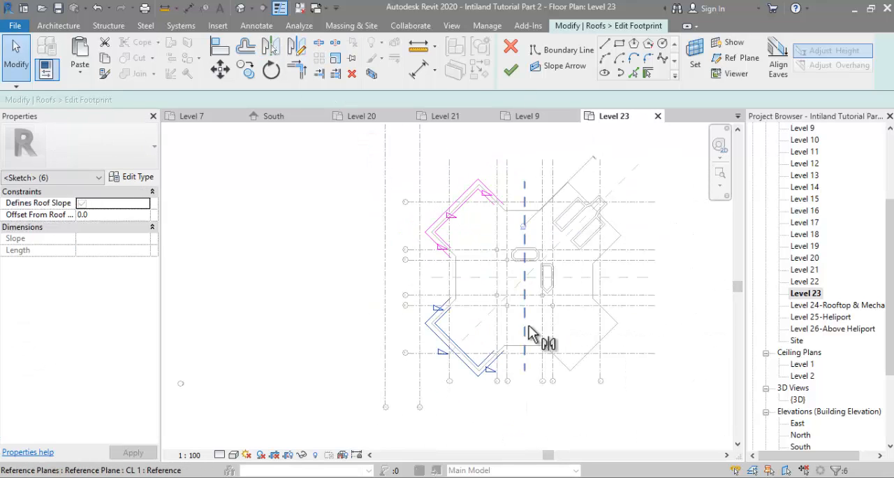
click(527, 325)
key(m)
key(m)
click(610, 279)
scroll(614, 258, up, 2)
click(617, 257)
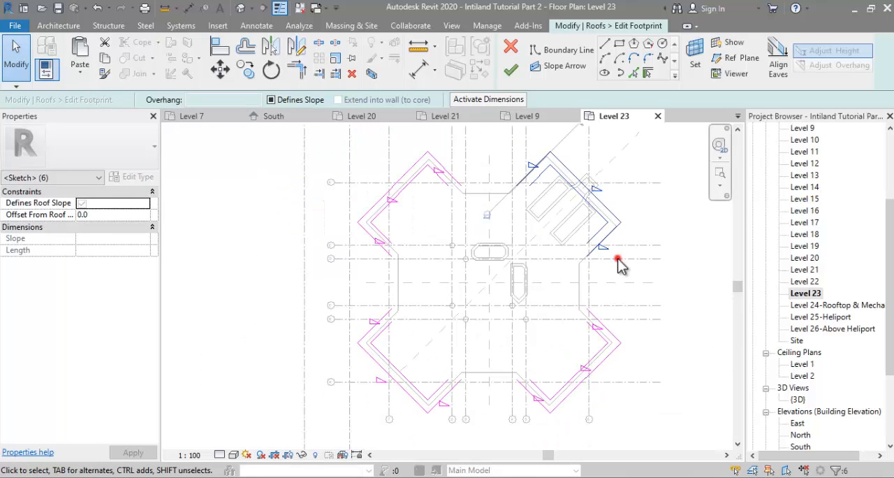
Step: Move the north-east corner's boundary lines outwards to follow the larger floor edge there
scroll(499, 143, up, 3)
drag(496, 134, 655, 265)
scroll(591, 215, up, 2)
scroll(499, 179, down, 2)
scroll(512, 187, down, 2)
drag(514, 133, 669, 283)
scroll(623, 251, up, 3)
drag(608, 242, 621, 267)
scroll(614, 232, down, 3)
click(664, 254)
scroll(606, 255, up, 2)
scroll(621, 268, down, 3)
click(643, 309)
scroll(586, 308, down, 1)
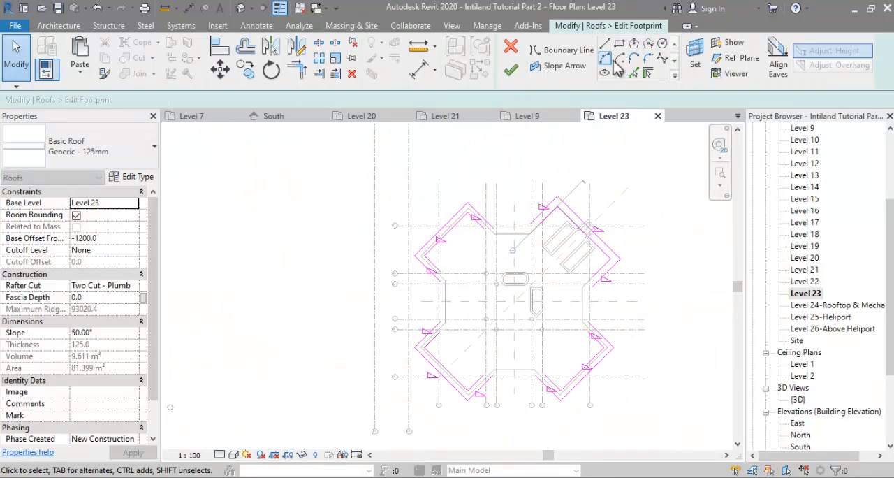
scroll(393, 254, up, 1)
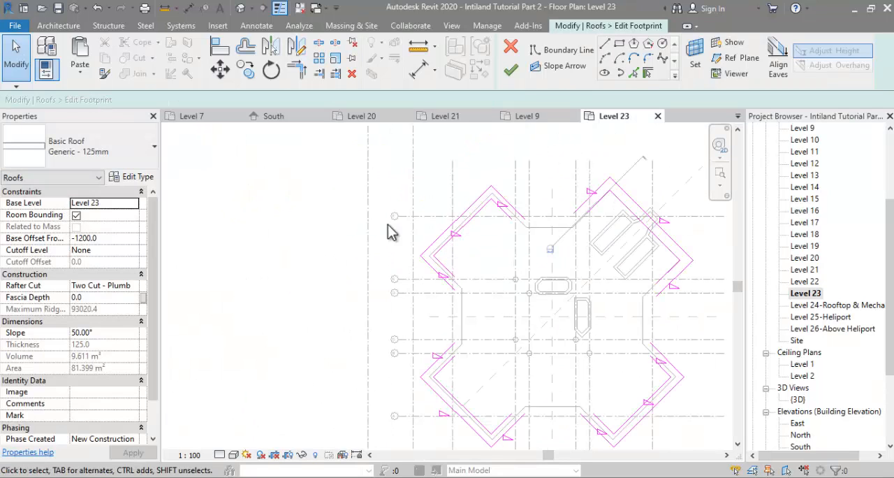
Step: Draw a boundary line joining the two northern corners, offset a copy 1700 mm outwards, and make the outer line define a slope
click(605, 43)
scroll(513, 234, up, 2)
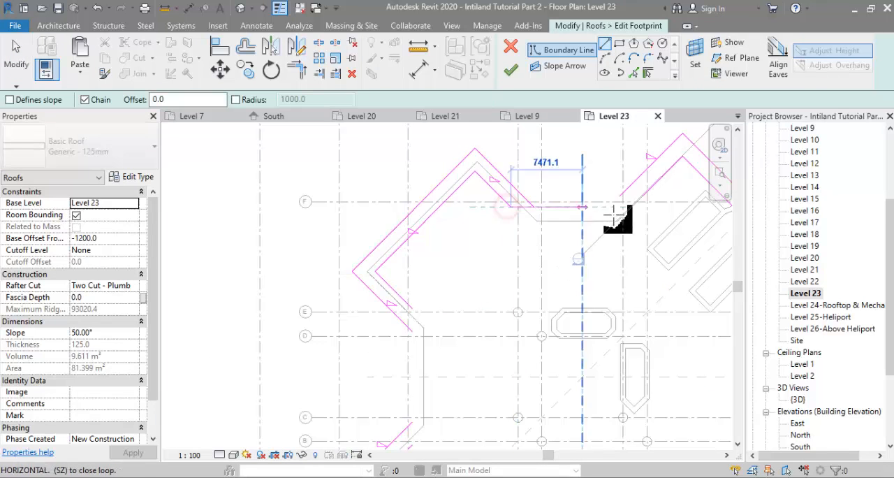
key(d)
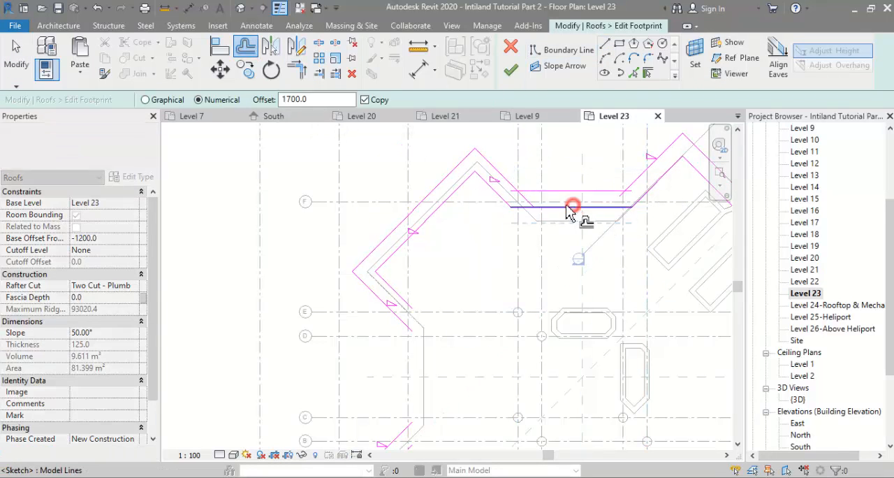
click(558, 189)
scroll(410, 147, down, 3)
click(119, 237)
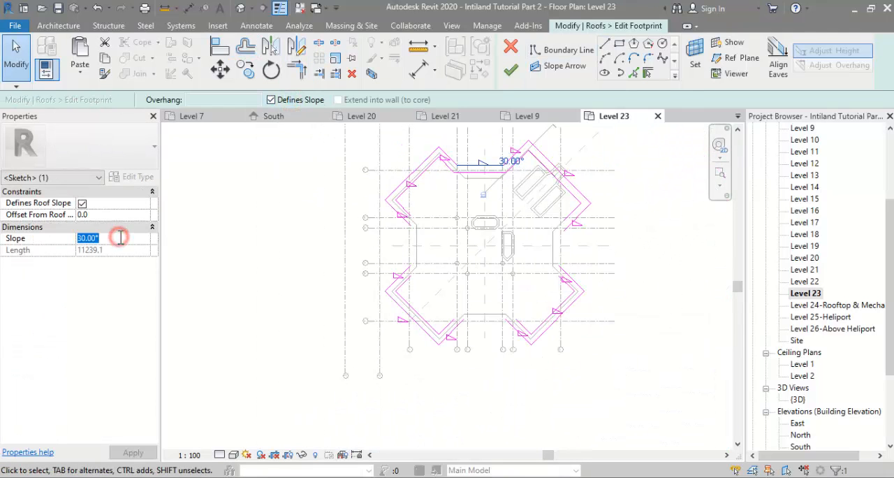
Step: Mirror the northern pair of connecting boundary lines about the horizontal centre reference plane
drag(483, 158, 476, 186)
key(m)
key(m)
click(434, 245)
Step: Trim the connecting boundary lines so they meet the adjoining corner lines at clean corners
key(t)
key(r)
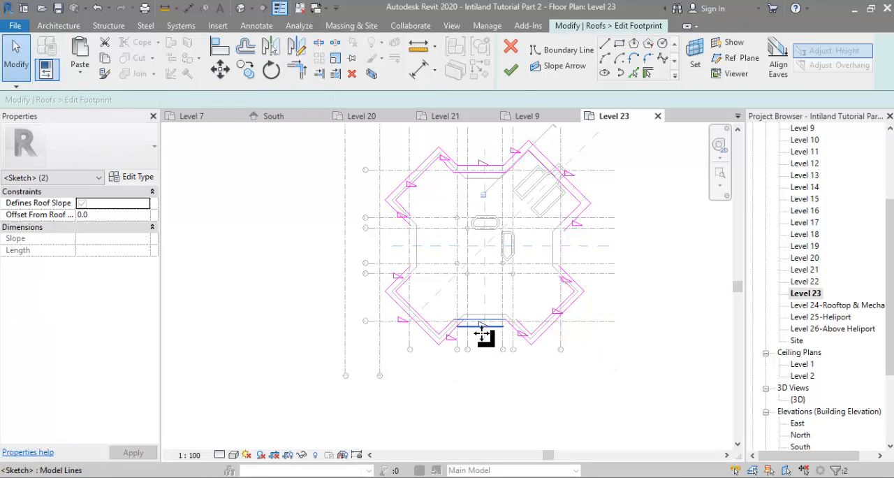
scroll(473, 341, up, 3)
click(445, 294)
click(414, 308)
click(410, 289)
scroll(426, 300, down, 4)
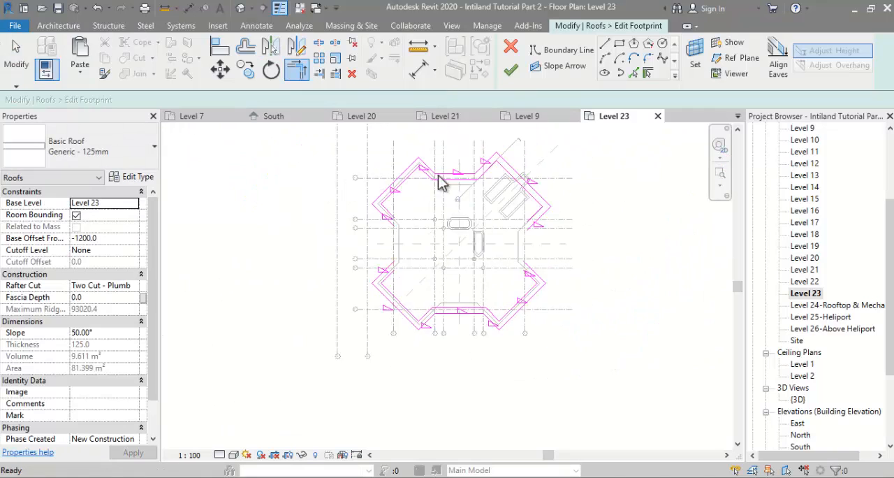
key(Escape)
key(Escape)
Step: Mirror the southern pair of connecting boundary lines about the diagonal reference plane to the west side
drag(407, 308, 514, 365)
key(m)
key(m)
click(419, 322)
Step: Trim the western connecting lines to the north-west and south-west corner boundary lines
scroll(353, 254, up, 3)
key(t)
key(r)
click(427, 229)
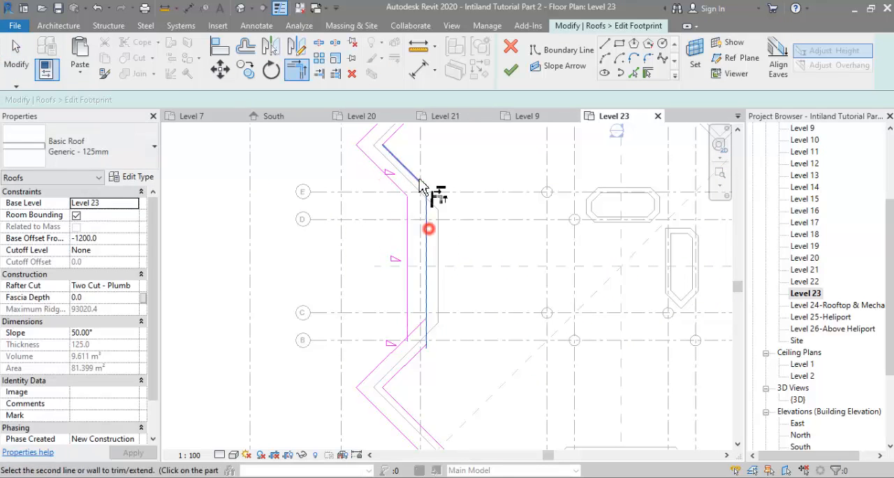
click(417, 335)
scroll(401, 307, down, 4)
key(Escape)
key(Escape)
Step: Mirror the western pair of connecting boundary lines about the vertical centre reference plane
drag(438, 340, 438, 340)
key(m)
key(m)
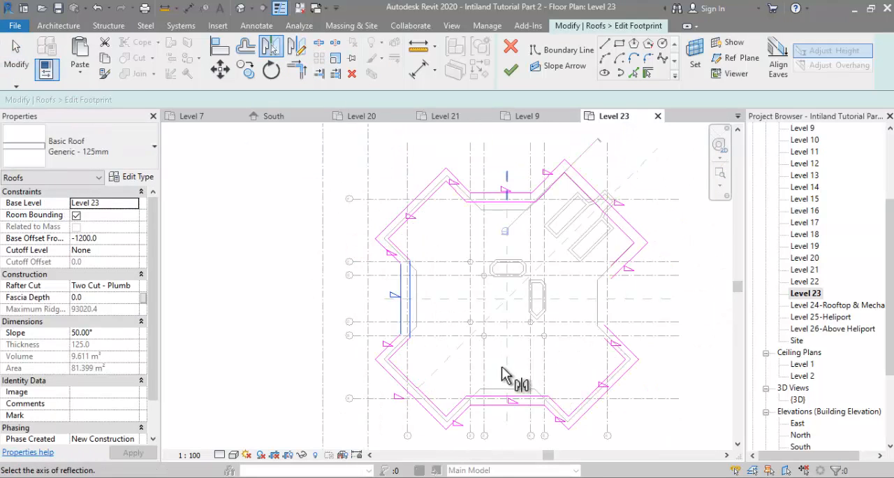
click(505, 368)
Step: Trim the eastern connecting lines to the north-east and south-east corner boundary lines
scroll(639, 288, up, 2)
key(t)
key(r)
click(583, 279)
click(597, 248)
click(608, 364)
scroll(510, 277, down, 2)
key(Escape)
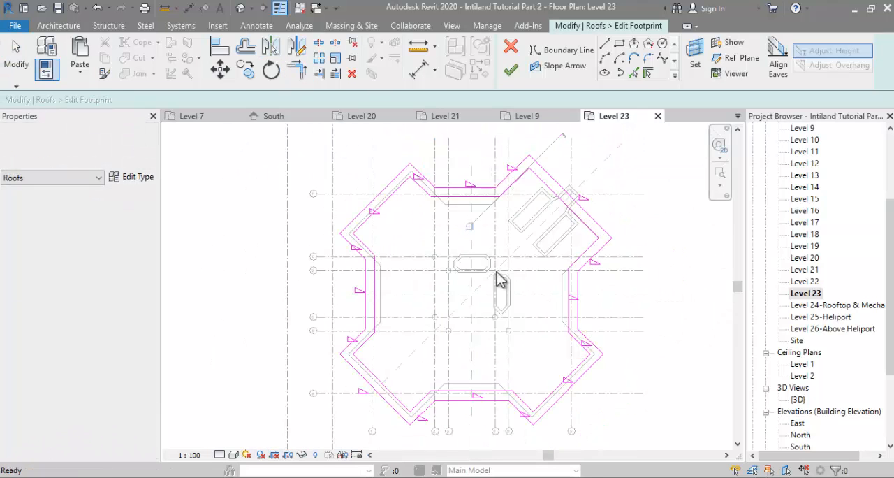
Step: Draw two short boundary lines across the north-east roof strip, one beside each shear wall core
scroll(527, 188, down, 1)
scroll(567, 162, up, 2)
click(605, 45)
scroll(544, 199, up, 4)
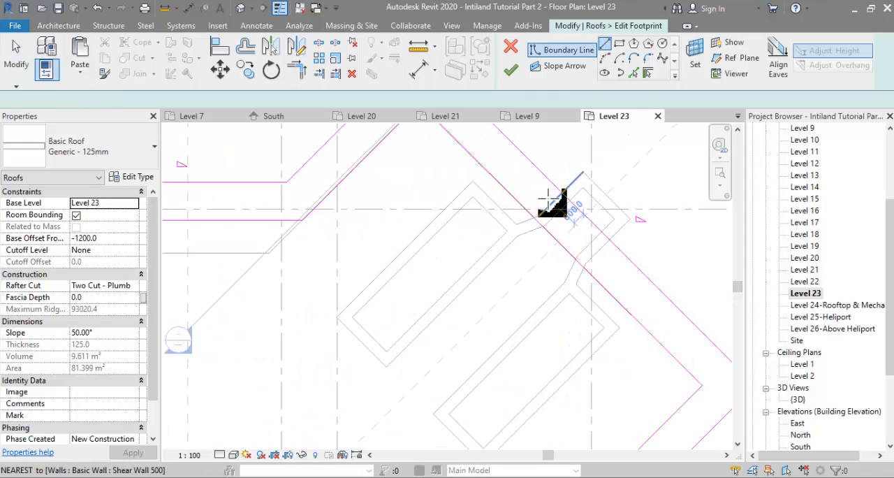
click(470, 184)
click(511, 144)
key(Escape)
scroll(555, 240, down, 1)
click(588, 322)
click(632, 277)
Step: Split the north-east inner and outer boundary lines to leave a gap at the shear walls, and finish the roof footprint
click(321, 44)
click(582, 226)
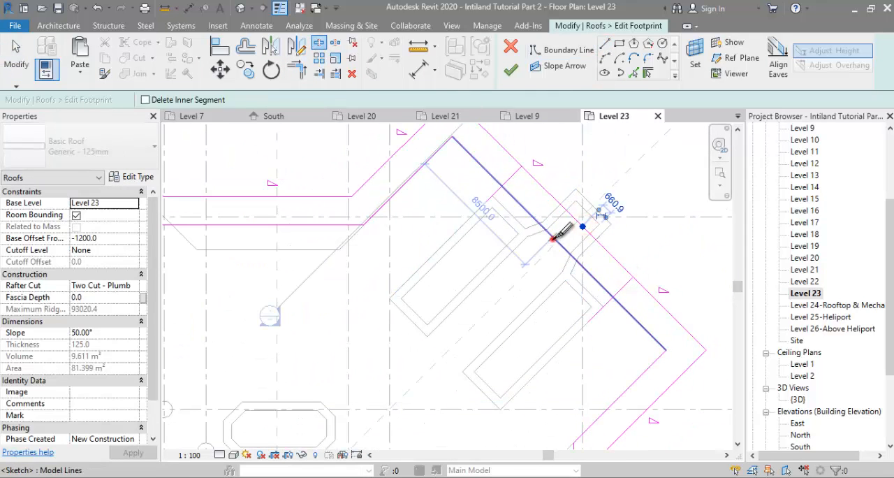
click(638, 322)
scroll(627, 285, down, 1)
click(514, 71)
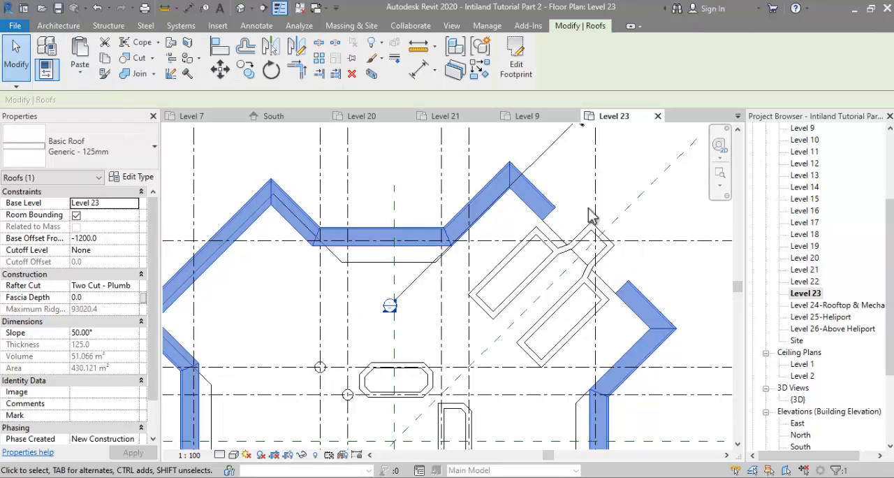
scroll(563, 207, down, 2)
click(558, 305)
Step: Copy the Level 22 floor in the 3D view and paste it aligned to Level 23
double_click(797, 399)
shift+middle_drag(607, 351, 411, 379)
key(Escape)
scroll(412, 379, up, 2)
click(523, 319)
key(ctrl+c)
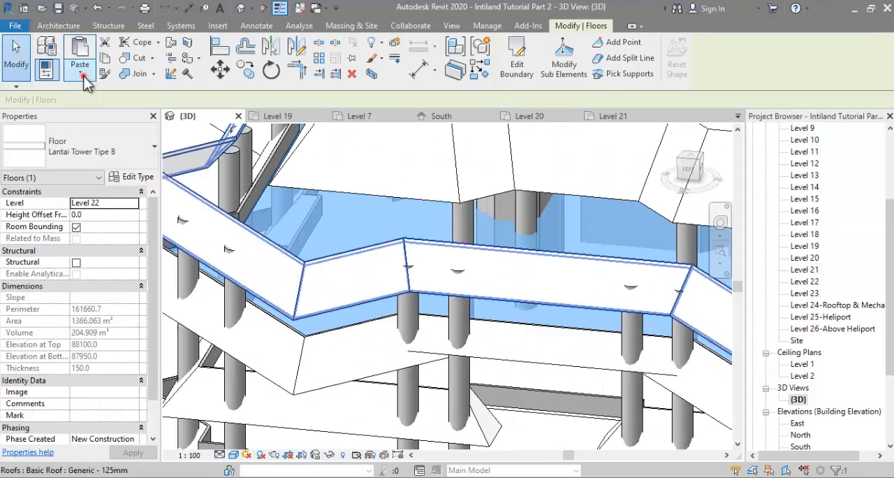
click(81, 73)
click(120, 124)
scroll(424, 268, down, 3)
click(424, 259)
key(Return)
scroll(365, 309, down, 3)
shift+middle_drag(341, 329, 419, 326)
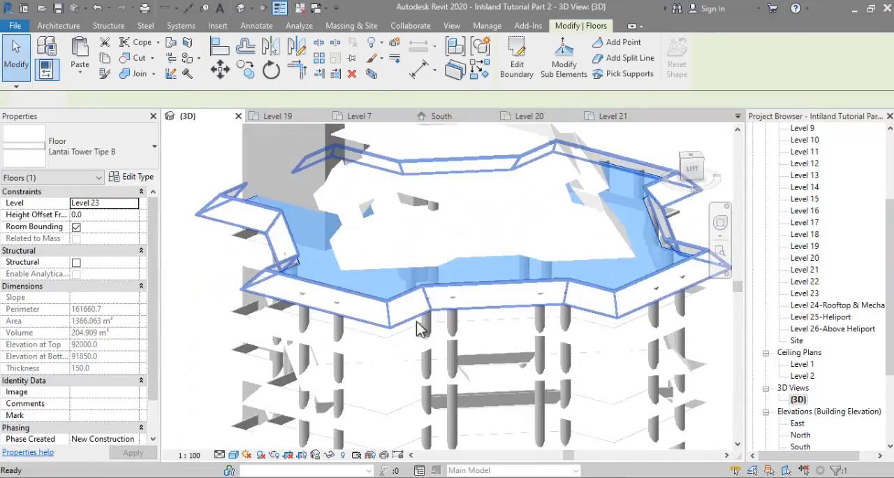
key(Escape)
Step: Copy the chain of Level 22 parapet walls and paste it aligned to Level 23
scroll(432, 338, up, 5)
click(410, 346)
scroll(427, 348, down, 5)
key(ctrl+c)
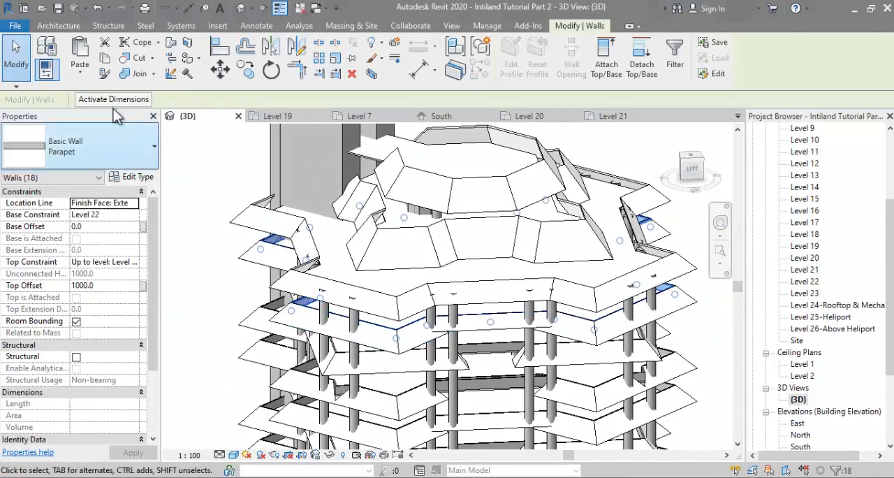
click(81, 72)
click(92, 118)
scroll(421, 256, down, 3)
click(421, 257)
key(Return)
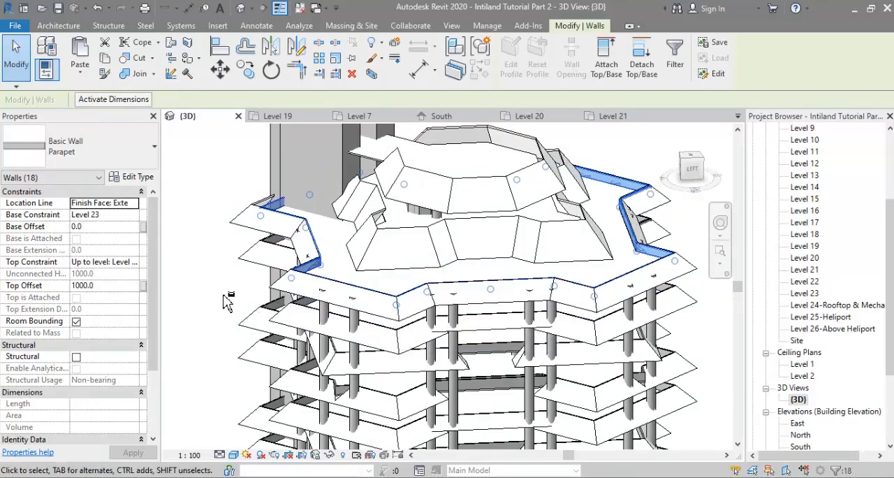
scroll(212, 300, up, 3)
shift+middle_drag(221, 279, 280, 290)
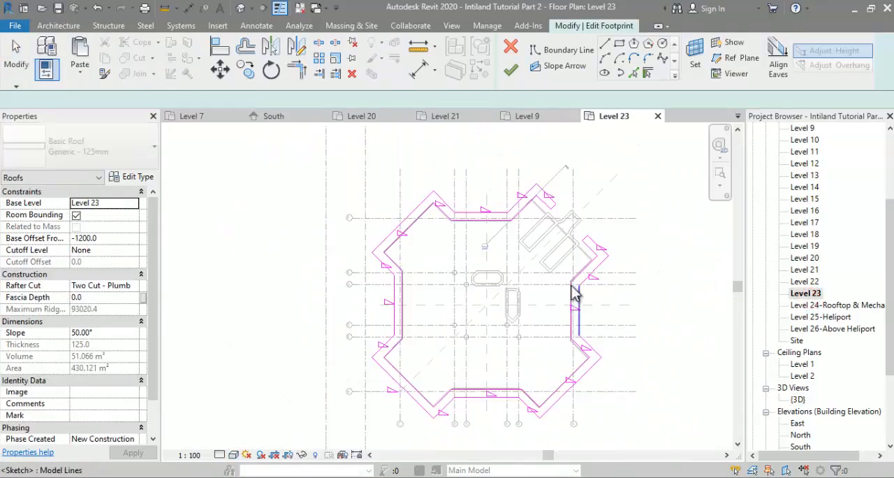
Step: Move the north-east corner's boundary lines to align with the Level 23 floor edge and finish the roof footprint
scroll(498, 199, up, 5)
click(489, 252)
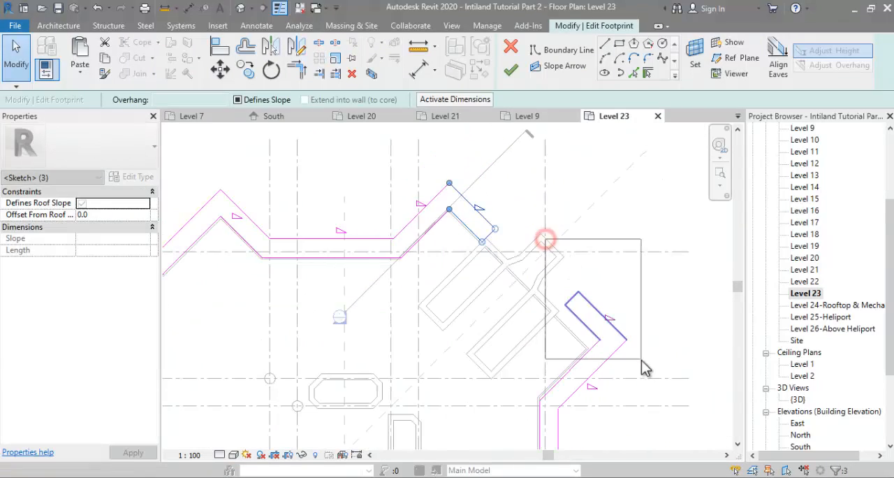
mouse_move(593, 312)
middle_down()
mouse_move(554, 240)
mouse_move(530, 273)
middle_up()
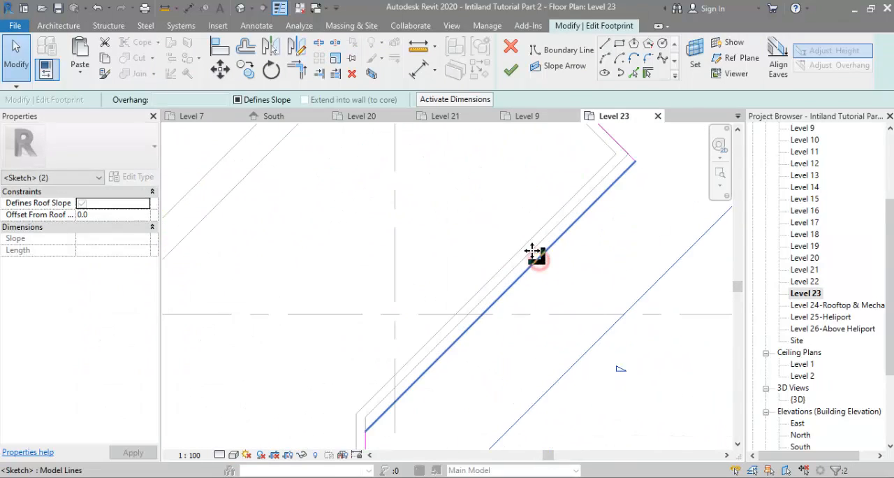
scroll(535, 253, down, 5)
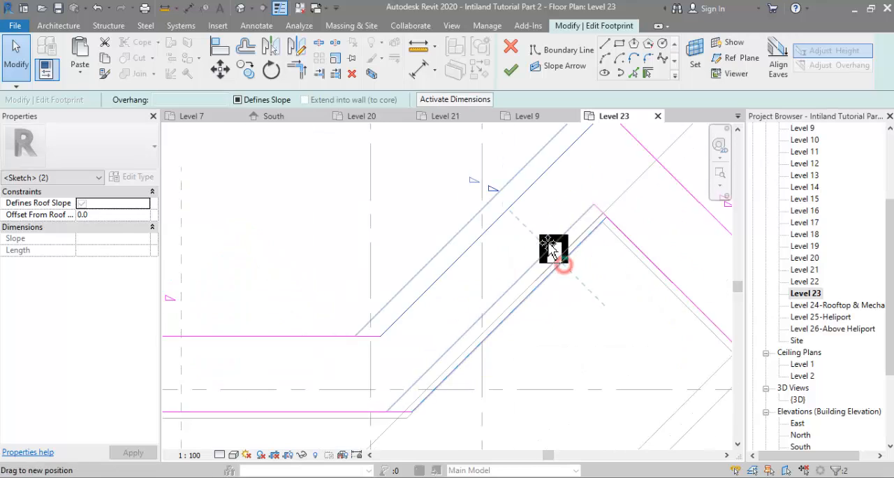
scroll(552, 256, down, 3)
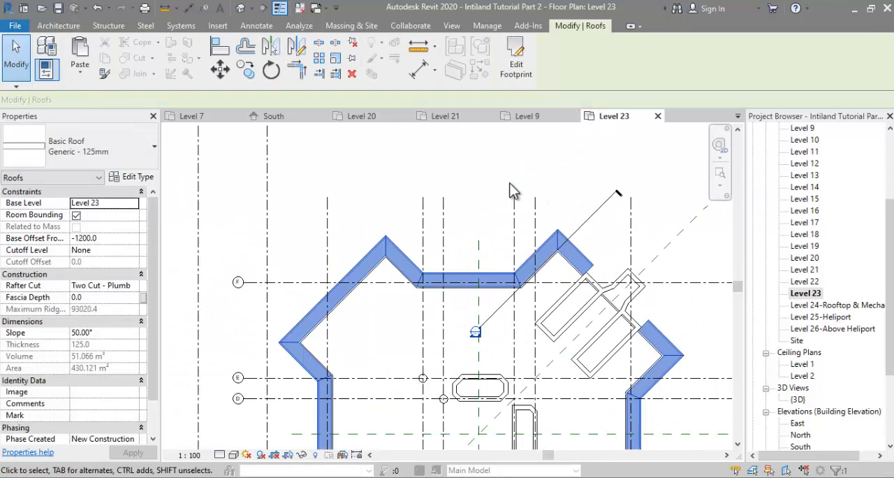
scroll(515, 187, down, 2)
key(Escape)
Step: Examine the Level 23 roof, parapet and protruding columns in the 3D view, along with the whole tower
double_click(796, 401)
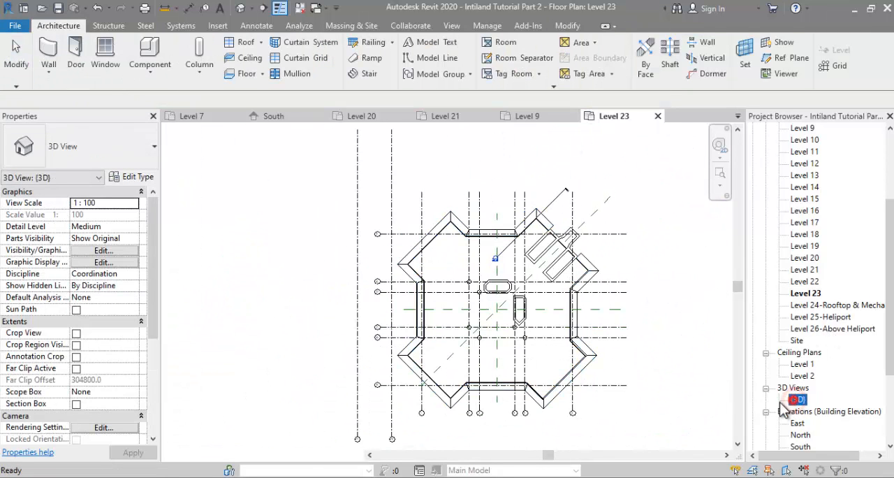
scroll(328, 206, down, 5)
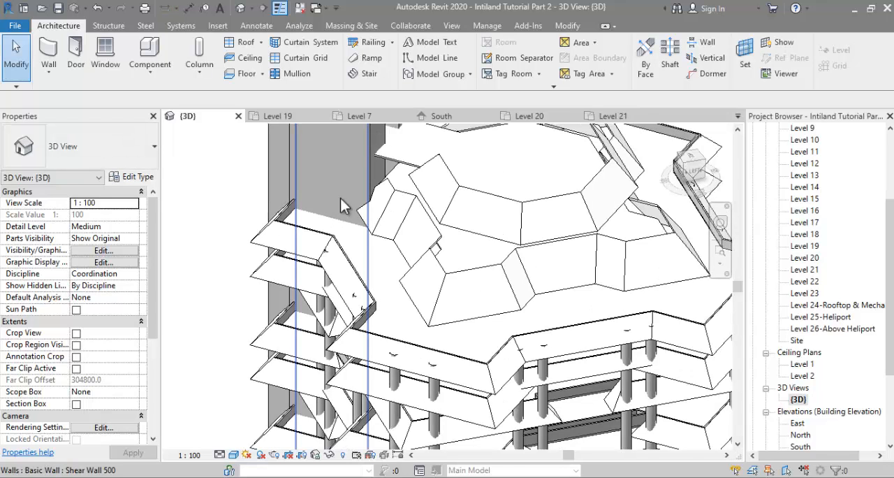
scroll(530, 370, up, 2)
scroll(531, 370, up, 5)
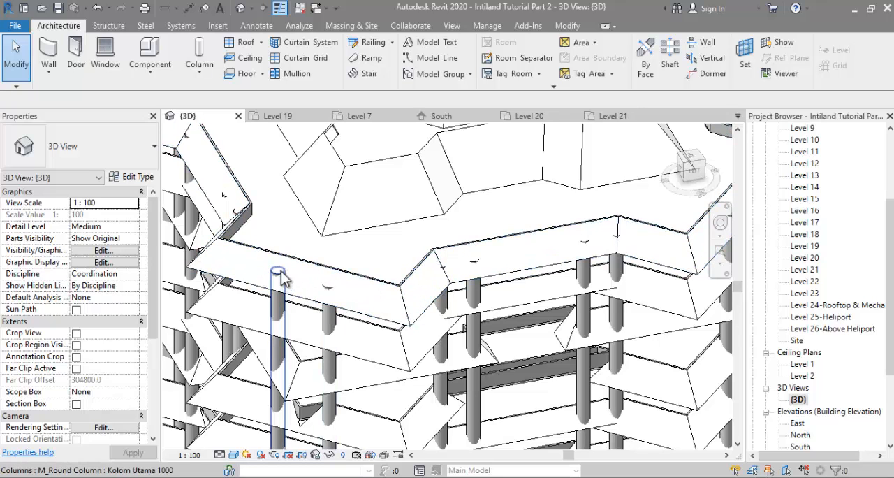
scroll(404, 197, down, 1)
scroll(407, 203, down, 8)
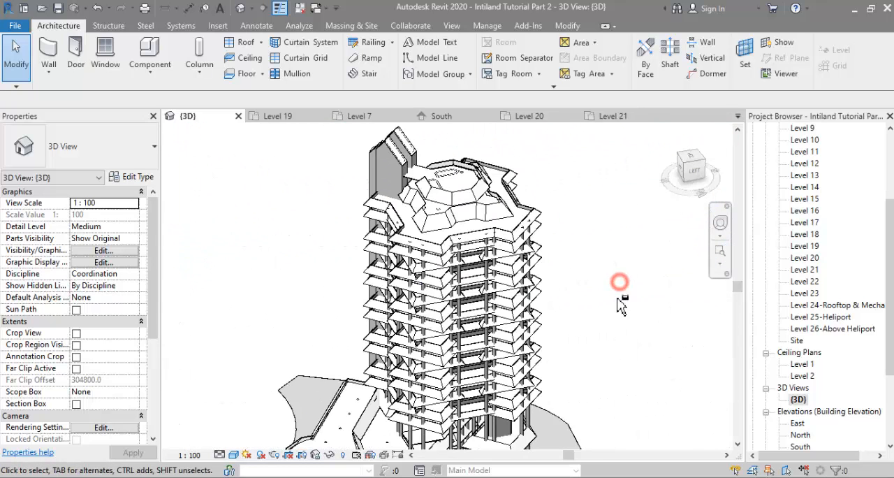
shift+middle_drag(633, 313, 633, 336)
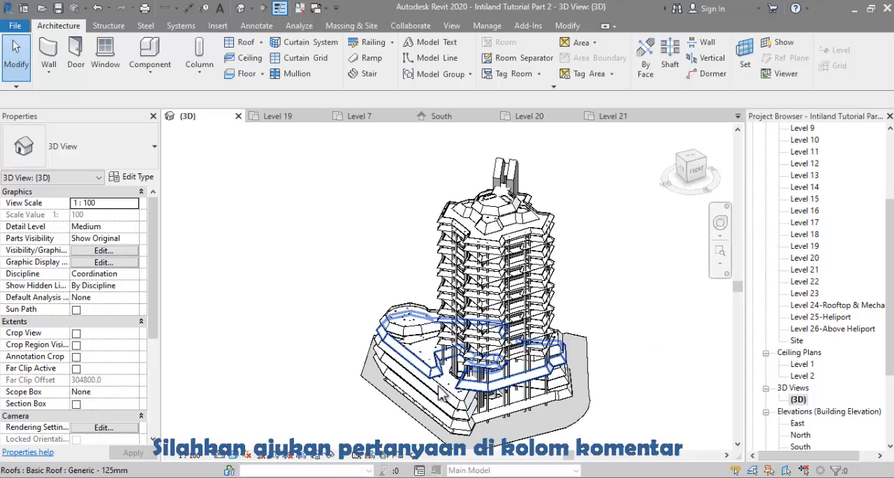
Step: Attach the tops of the eleven Kolom Podium columns protruding through the rounded podium terrace to the Level 6 Lantai Parkir floor
scroll(414, 352, up, 2)
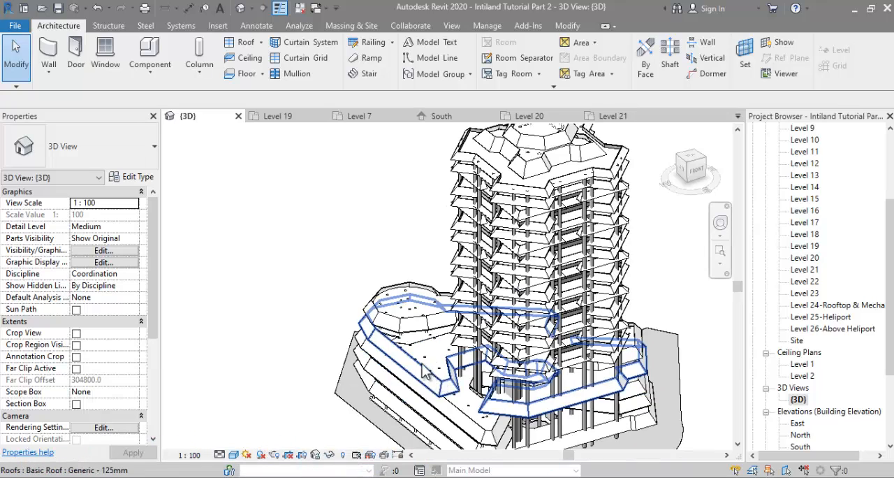
scroll(421, 363, up, 3)
scroll(422, 362, down, 2)
scroll(385, 283, up, 3)
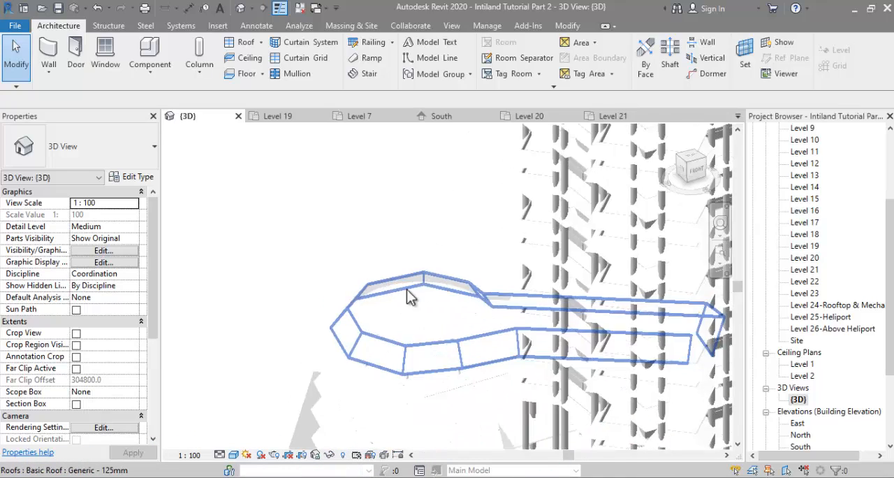
scroll(406, 289, up, 5)
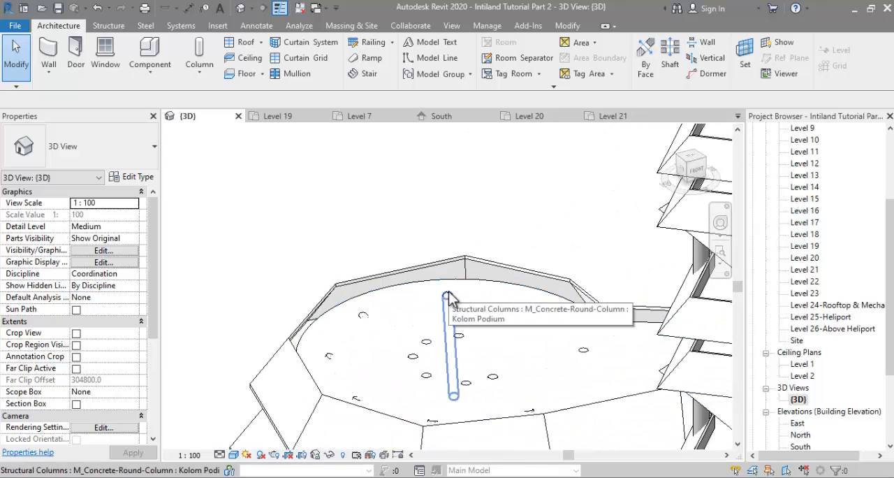
shift+middle_drag(420, 284, 394, 303)
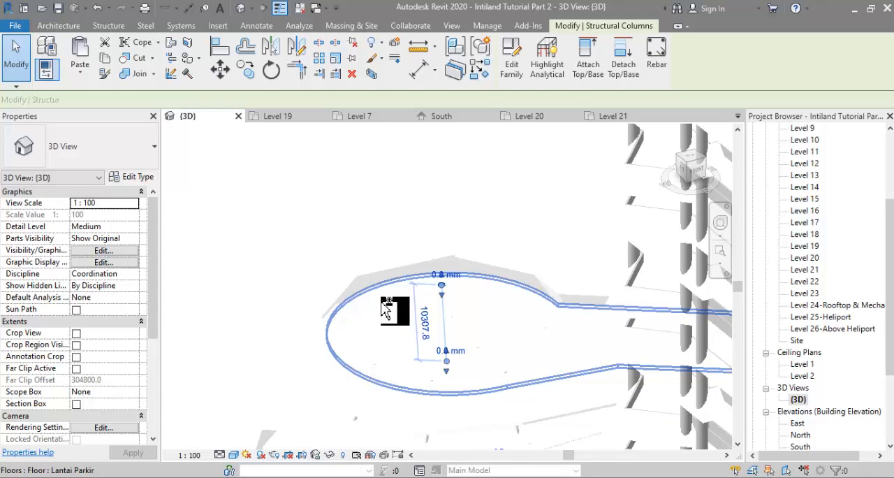
drag(377, 302, 356, 335)
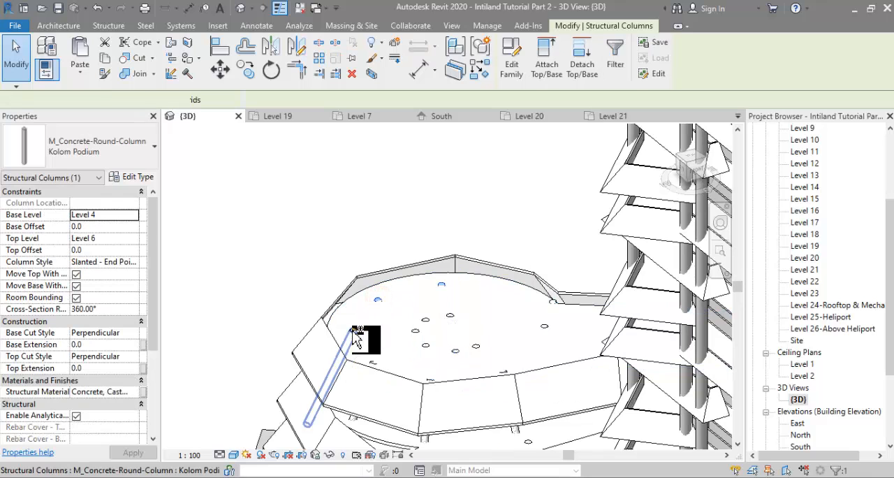
ctrl+click(428, 321)
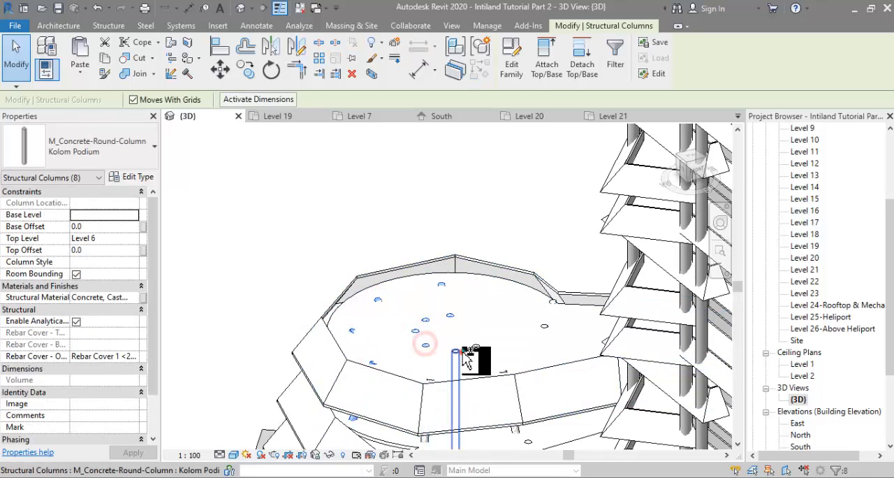
ctrl+click(456, 351)
ctrl+click(476, 346)
ctrl+click(542, 326)
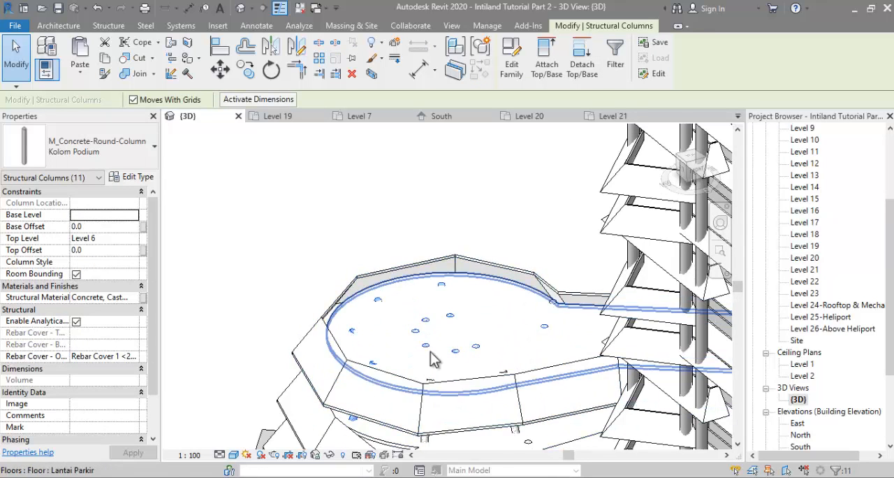
scroll(423, 325, down, 2)
click(505, 321)
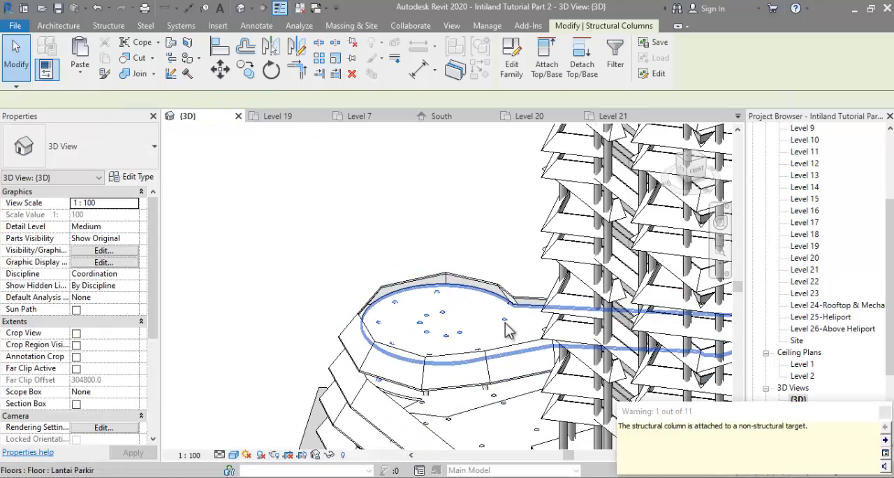
click(489, 234)
Step: Attach the tops of the seven podium columns along the narrow stretch of the Level 6 terrace to its Lantai Parkir floor
scroll(505, 317, up, 2)
shift+middle_drag(482, 384, 639, 257)
scroll(482, 385, up, 2)
click(482, 385)
click(342, 229)
shift+middle_drag(343, 271, 296, 355)
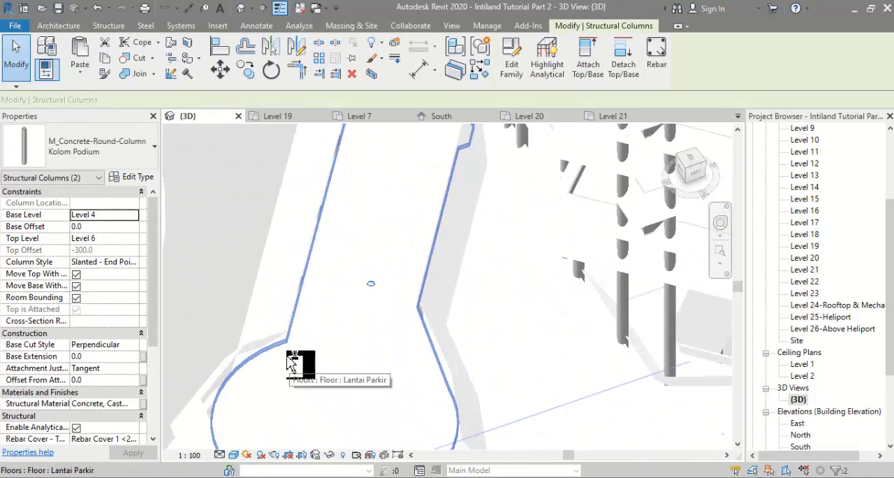
ctrl+click(391, 212)
ctrl+click(408, 142)
scroll(400, 229, down, 3)
scroll(400, 229, up, 2)
shift+middle_drag(482, 298, 281, 244)
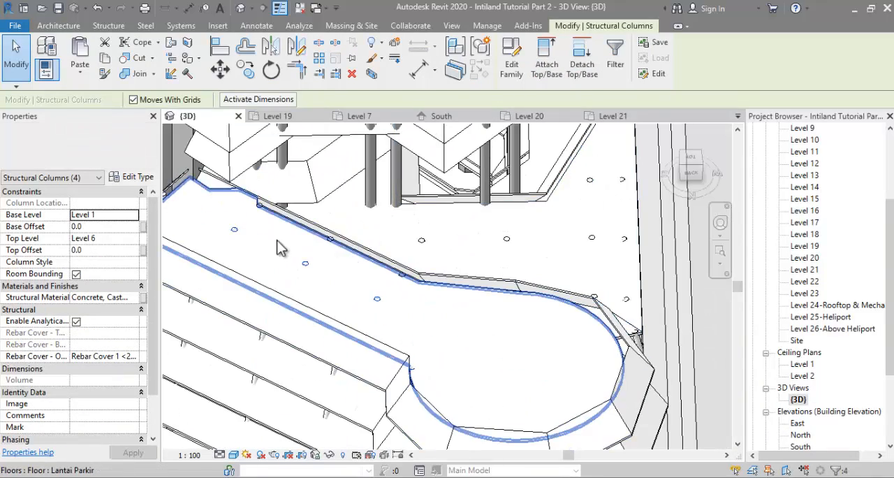
ctrl+click(261, 208)
ctrl+click(327, 241)
ctrl+click(401, 274)
click(545, 74)
click(533, 297)
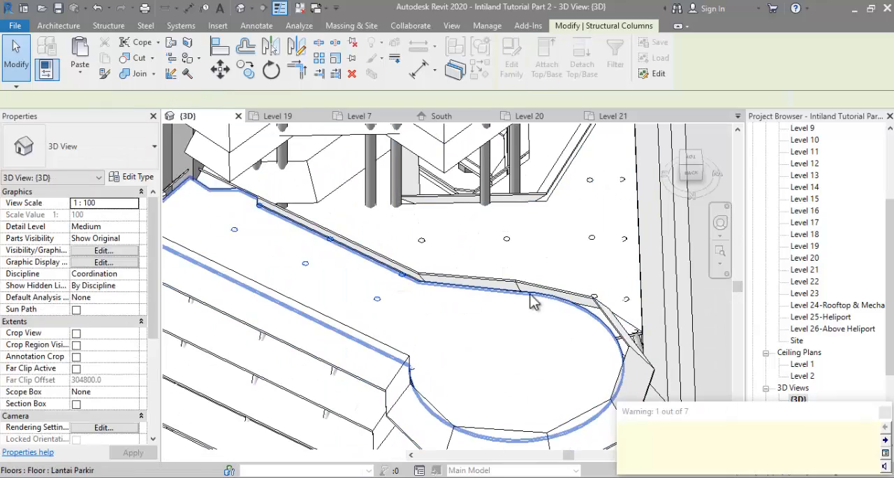
Step: Attach the tops of the eight columns protruding through the Level 5 terrace behind the tower to that Lantai Tower Tipe A floor
click(422, 241)
ctrl+click(506, 239)
ctrl+click(592, 238)
ctrl+click(591, 181)
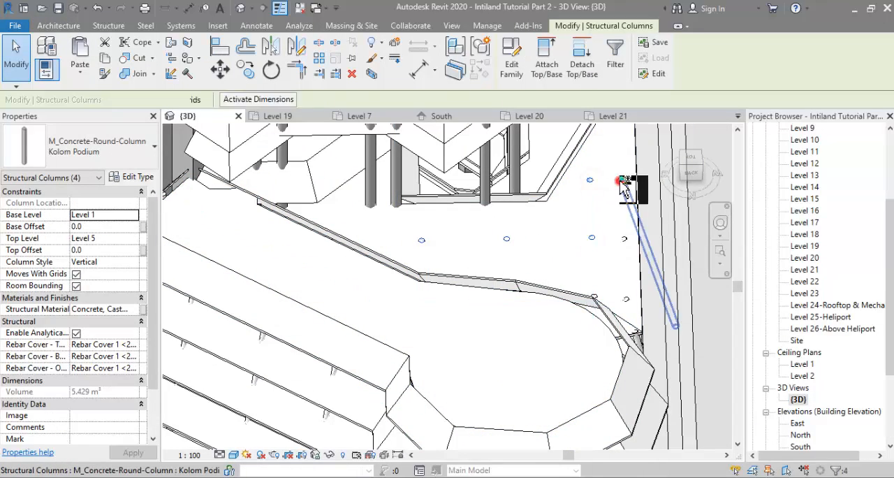
ctrl+click(622, 180)
ctrl+click(624, 238)
ctrl+click(625, 299)
ctrl+click(597, 298)
click(549, 72)
click(570, 223)
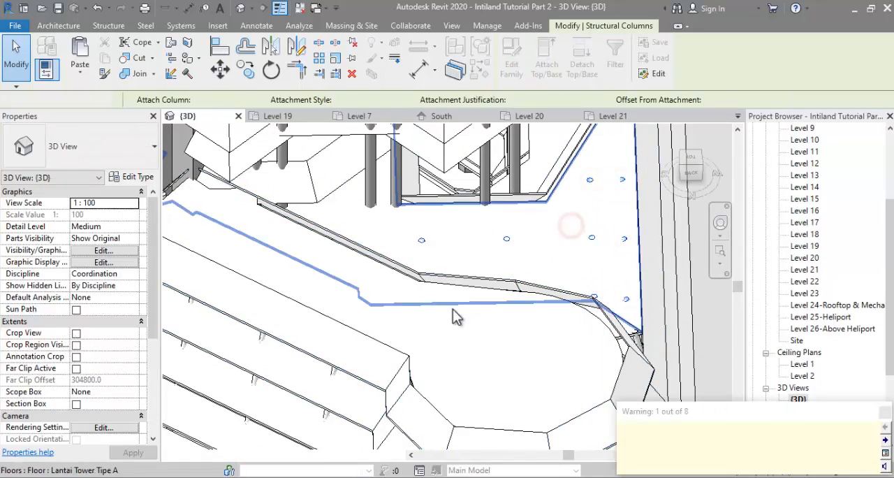
scroll(452, 310, down, 3)
click(607, 278)
Step: Attach the tops of the columns protruding through the Level 4 terrace beside the tower to that terrace floor
scroll(525, 193, up, 3)
click(527, 146)
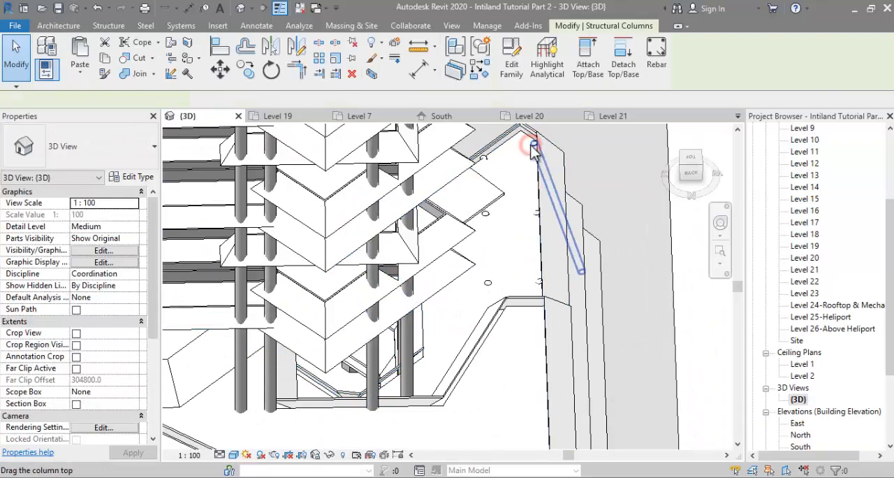
scroll(499, 175, up, 2)
ctrl+click(483, 158)
ctrl+click(486, 213)
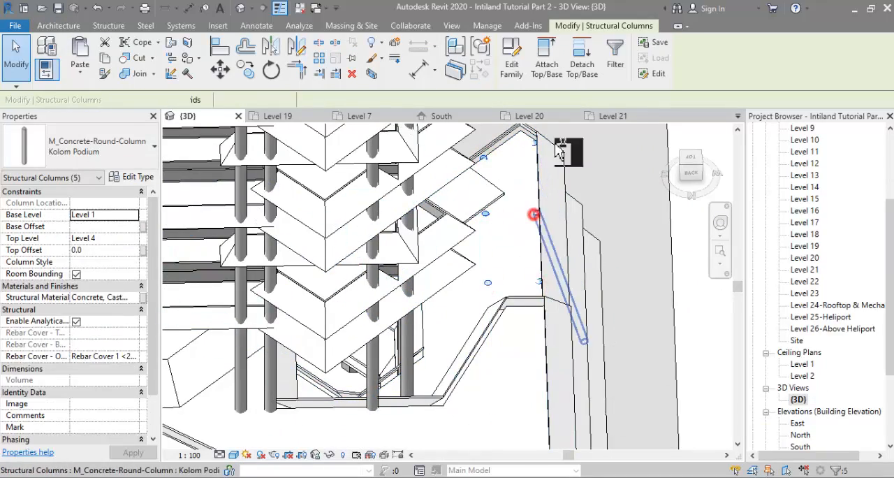
click(547, 68)
click(527, 160)
Step: Attach the tops of the six Kolom Podium columns on the angular Level 6 terrace beside the tower to its floor
scroll(517, 174, down, 4)
scroll(307, 307, up, 4)
shift+middle_drag(343, 319, 447, 169)
click(347, 242)
click(319, 236)
click(287, 316)
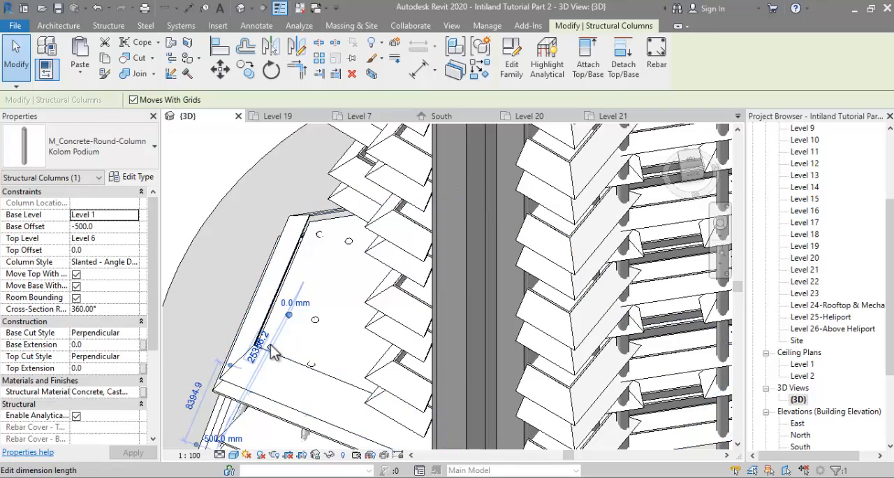
click(348, 242)
ctrl+click(310, 363)
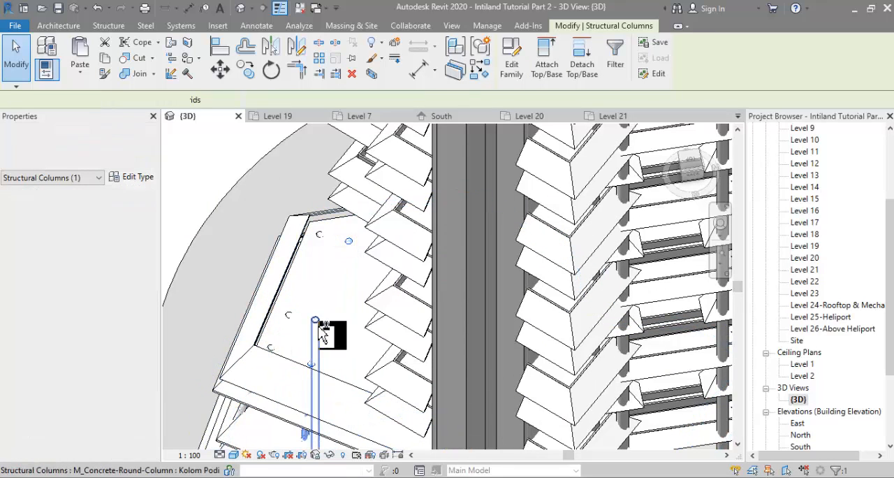
ctrl+click(317, 321)
ctrl+click(291, 314)
ctrl+click(321, 236)
ctrl+click(271, 342)
click(537, 68)
click(354, 255)
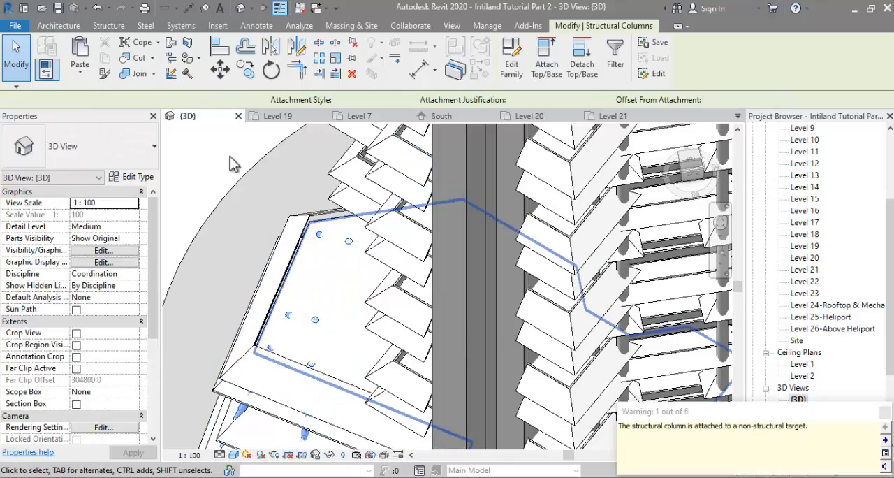
click(230, 165)
Step: Attach the top of the single remaining protruding podium column to the terrace floor it passes through
scroll(231, 185, down, 5)
shift+middle_drag(551, 350, 323, 340)
scroll(437, 271, up, 5)
click(359, 358)
click(589, 70)
click(364, 300)
click(453, 286)
Step: Examine the whole tower and its podium terraces in the 3D view for columns still protruding through the floors
scroll(454, 284, down, 5)
scroll(588, 148, up, 1)
scroll(552, 141, up, 1)
shift+middle_drag(551, 142, 613, 243)
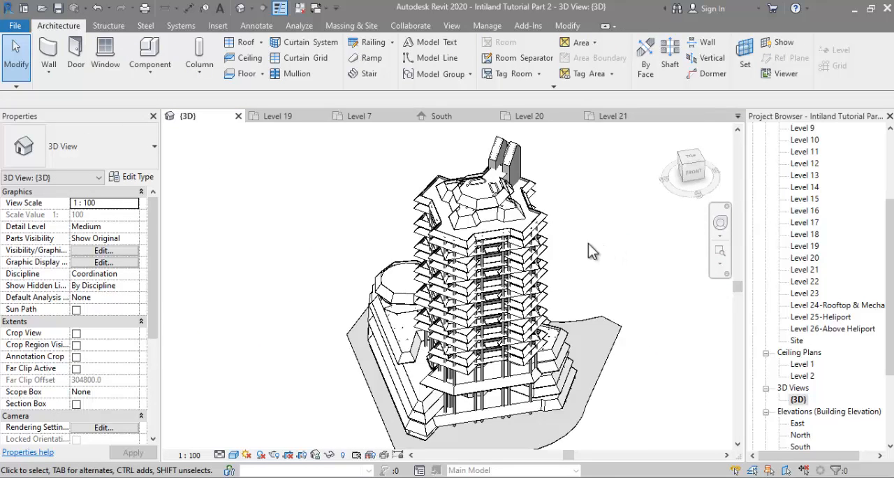
shift+middle_drag(644, 322, 633, 288)
scroll(553, 267, up, 3)
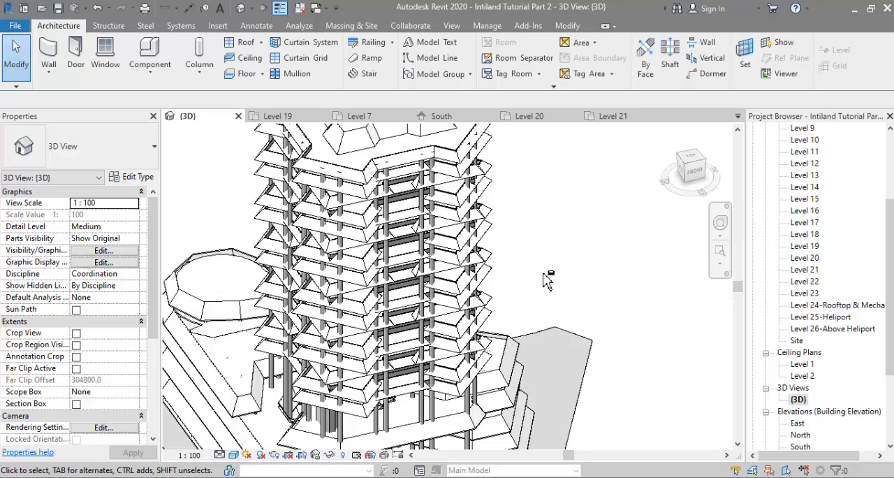
shift+middle_drag(547, 279, 535, 205)
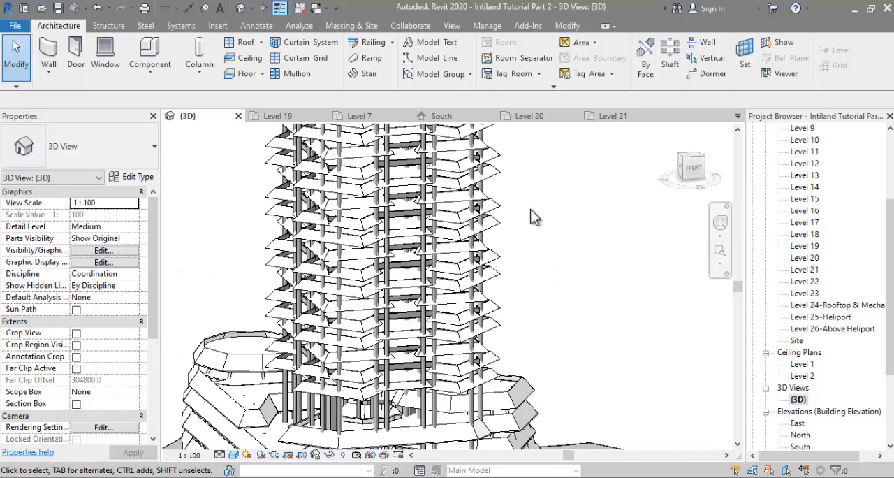